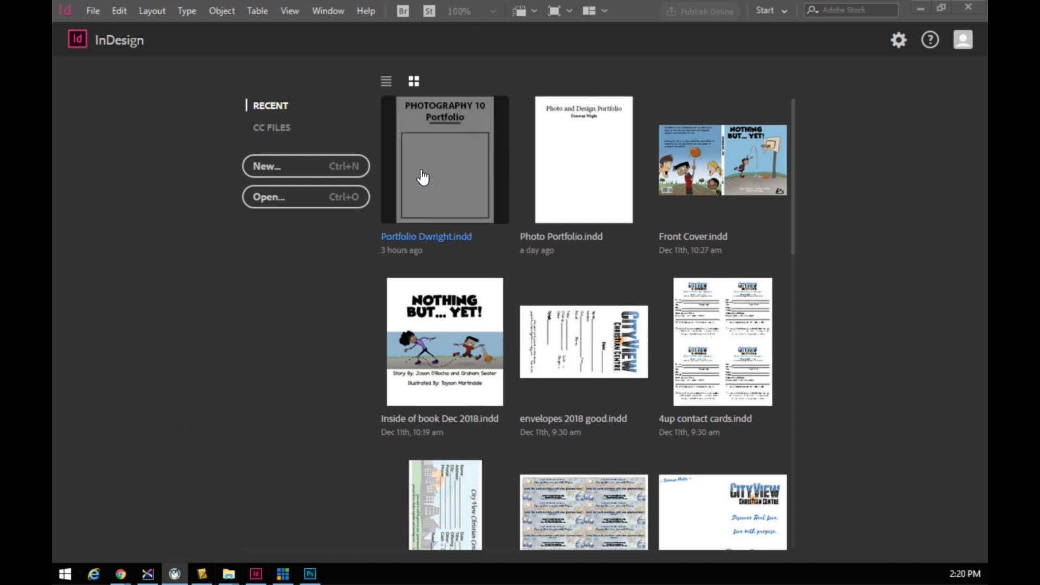
# - Start a new document and rename its Untitled-3 preset to 'Portfolio' plus the student's surname
pyautogui.click(300, 169)
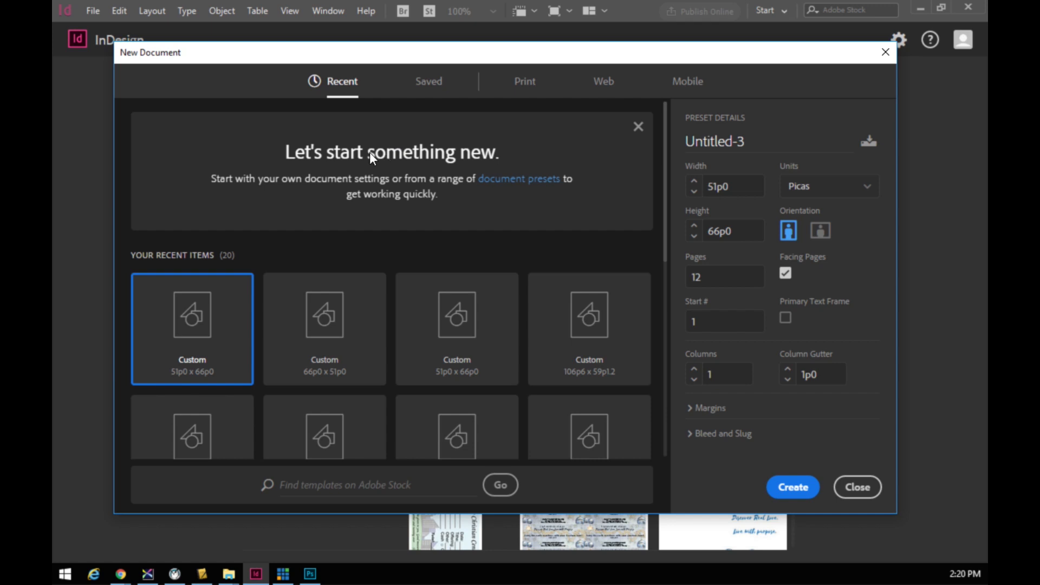
pyautogui.moveTo(768, 140); pyautogui.dragTo(671, 141)
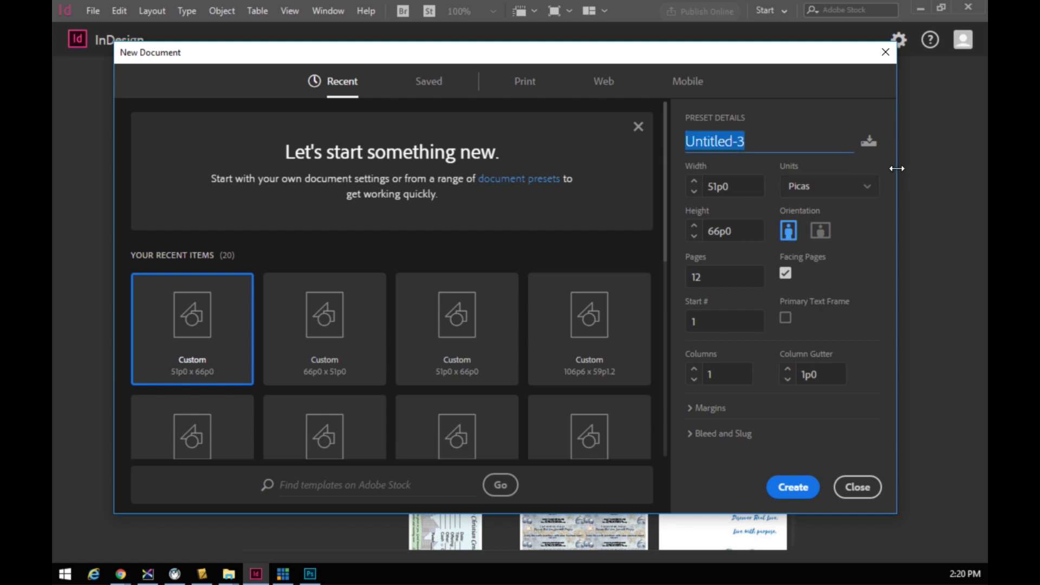
pyautogui.write('Por')
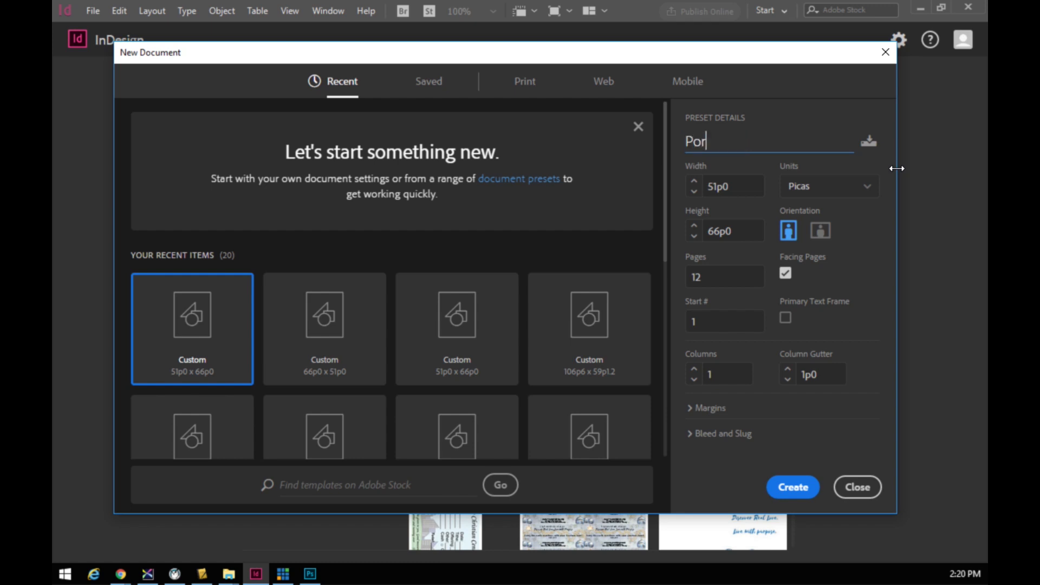
pyautogui.write('tfolio Dwright')
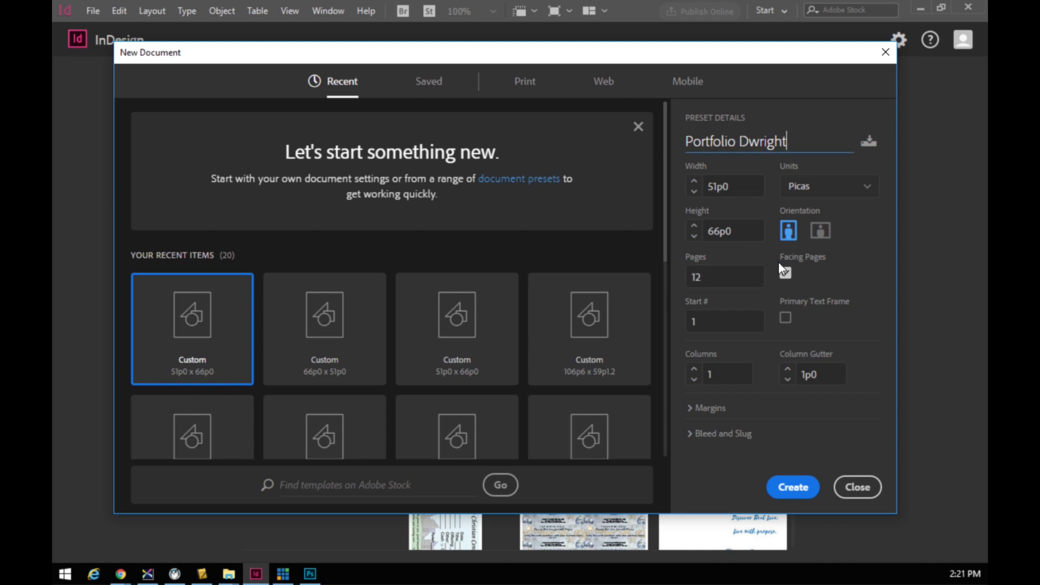
pyautogui.click(816, 191)
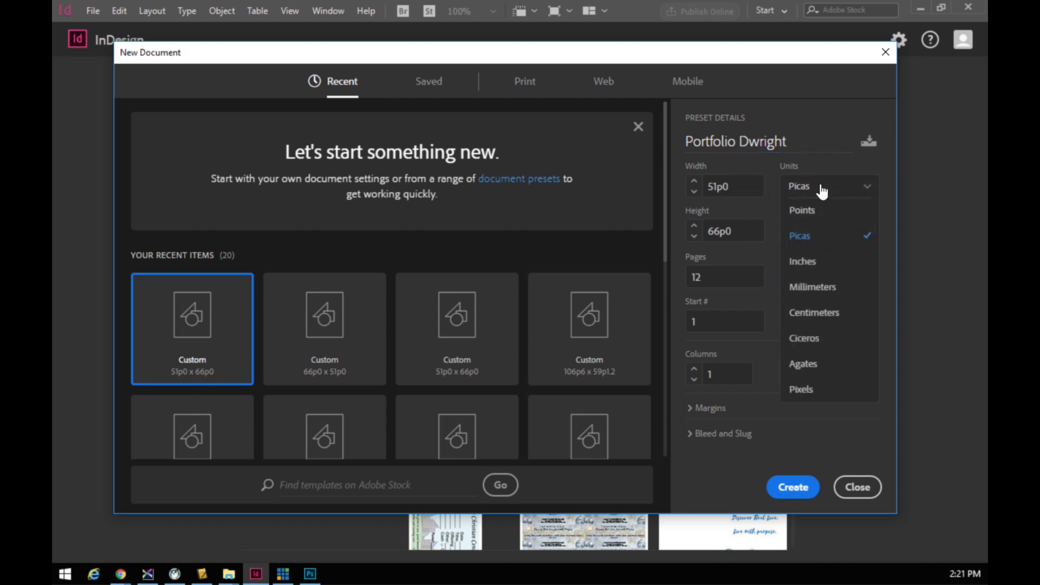
# - Switch units to inches and create the 12-page, 8.5 × 11 in facing-pages document
pyautogui.click(818, 261)
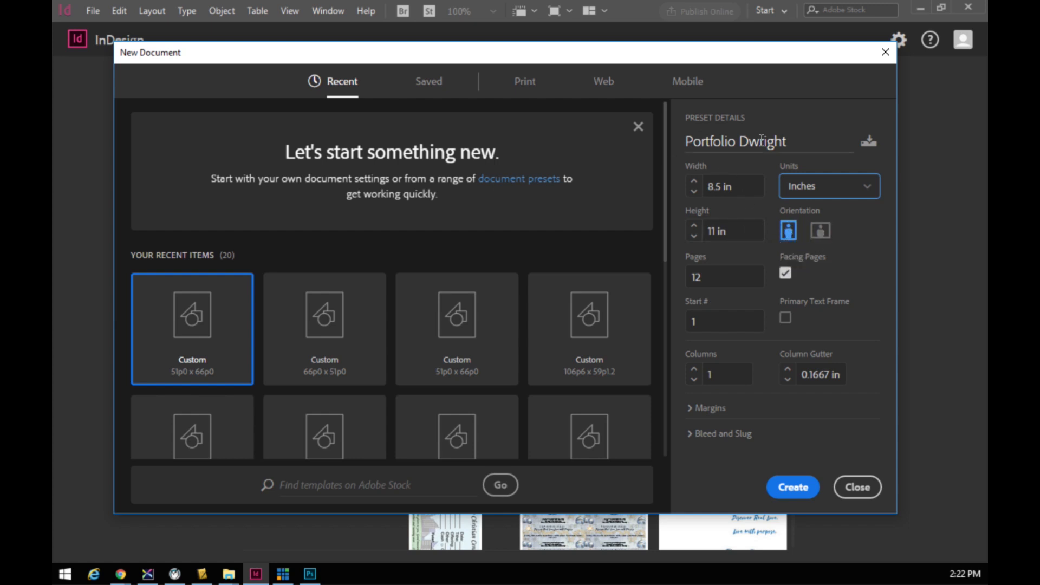
pyautogui.click(793, 488)
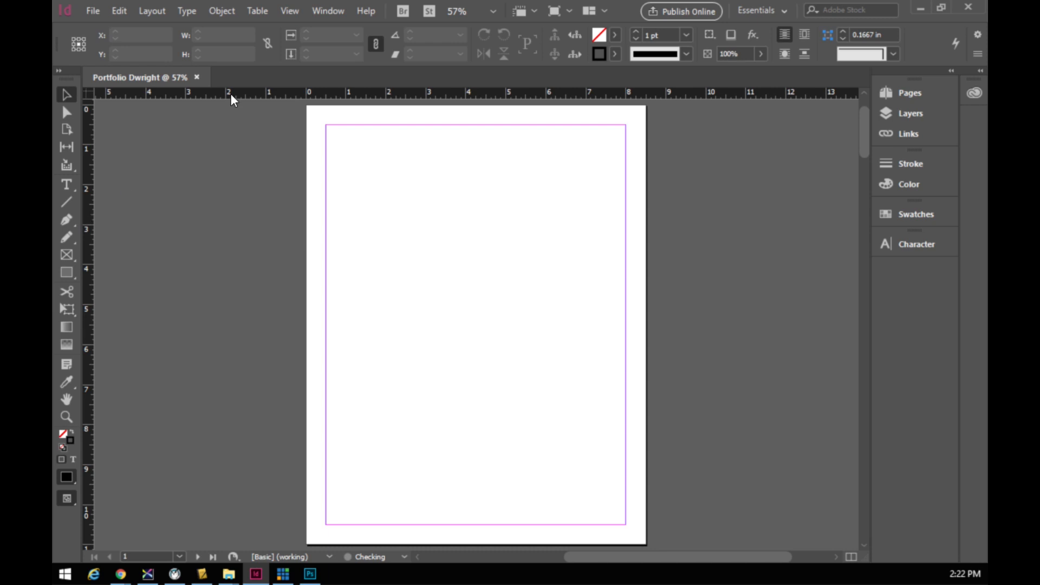
# - Open the earlier portfolio file from Open Recent and float it in a separate window
pyautogui.click(91, 18)
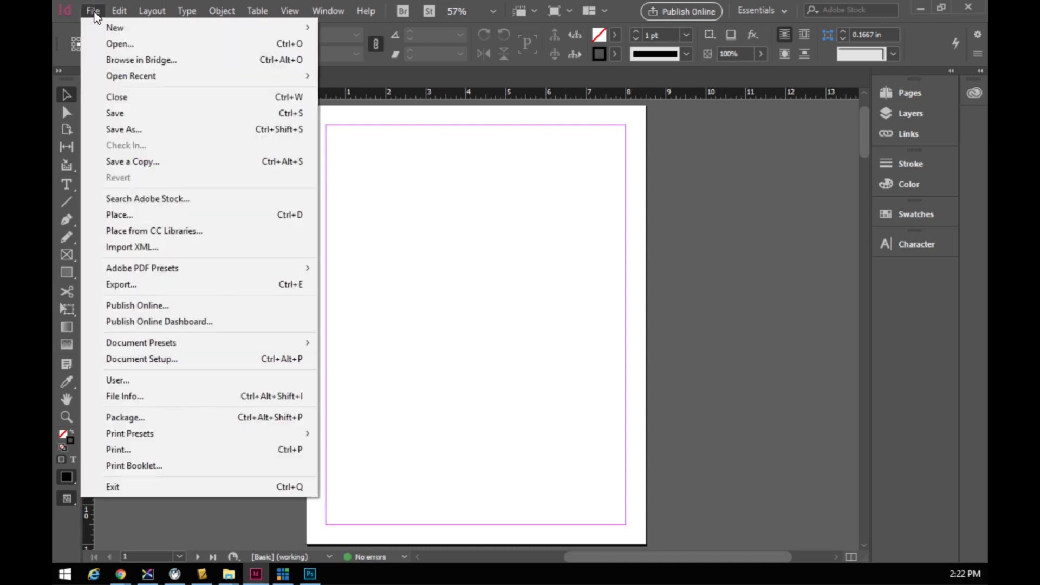
pyautogui.click(136, 43)
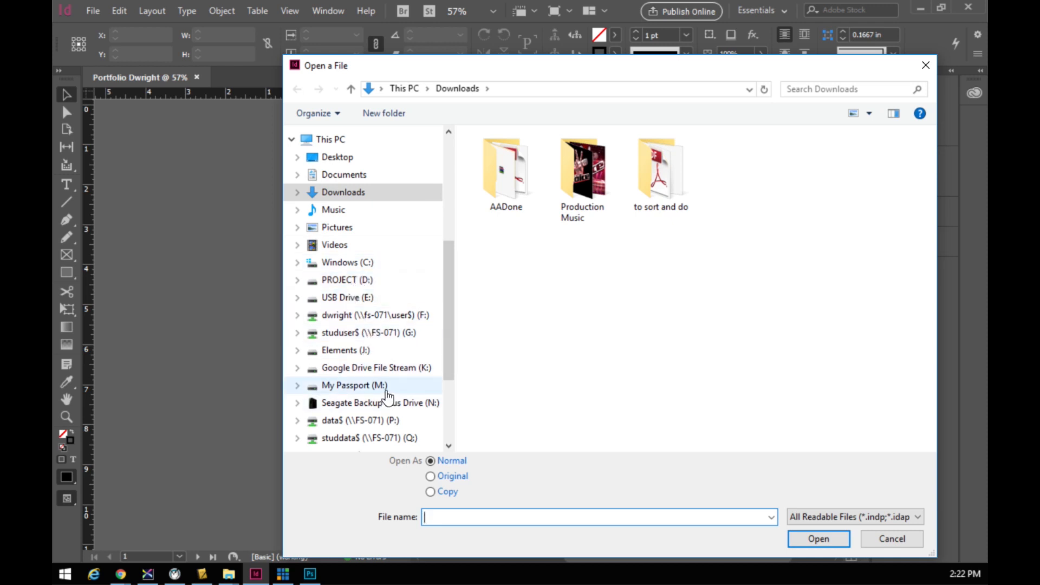
pyautogui.click(893, 540)
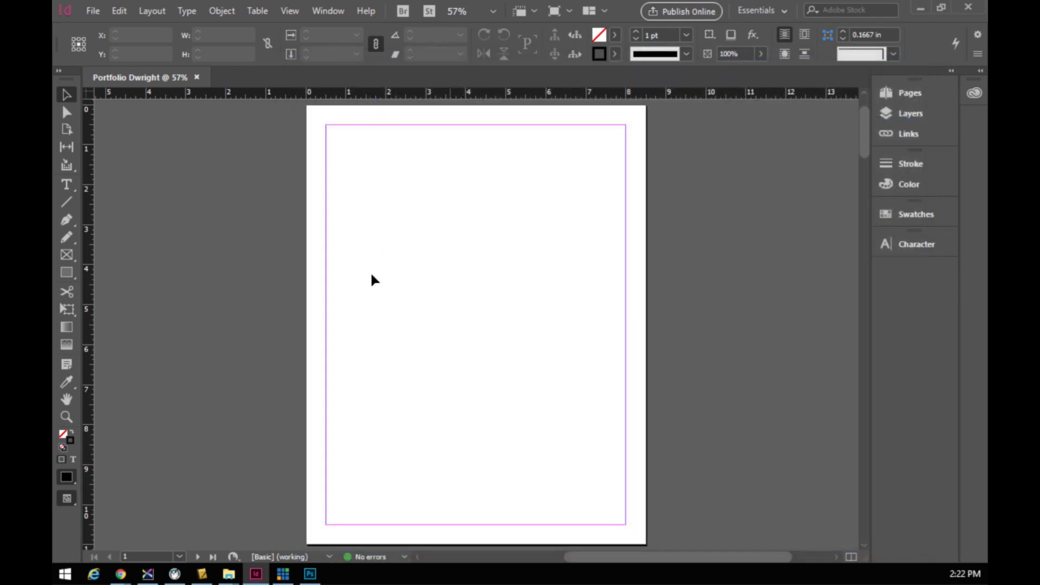
pyautogui.click(93, 11)
pyautogui.moveTo(130, 76)
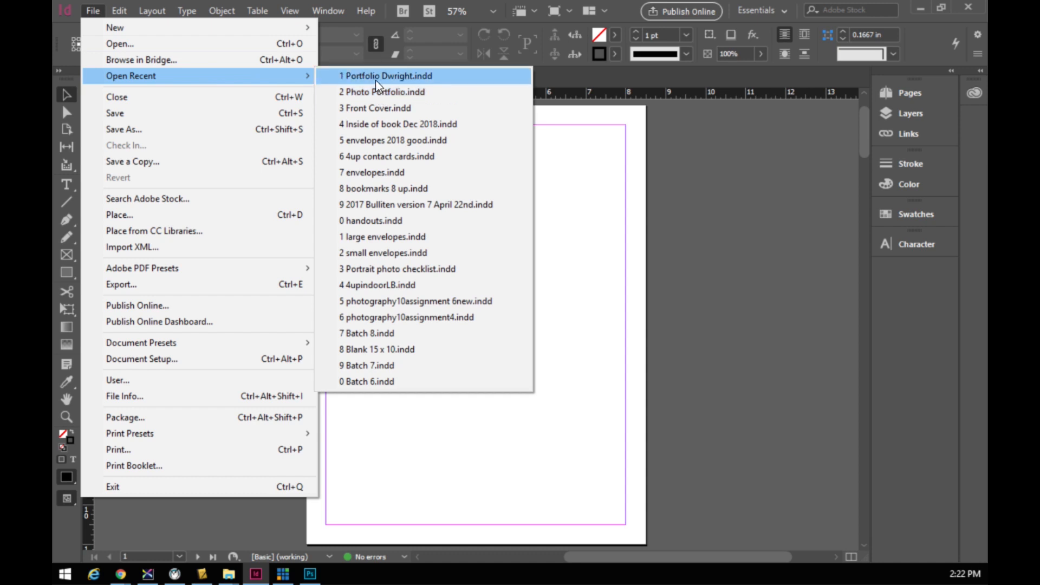
pyautogui.click(359, 77)
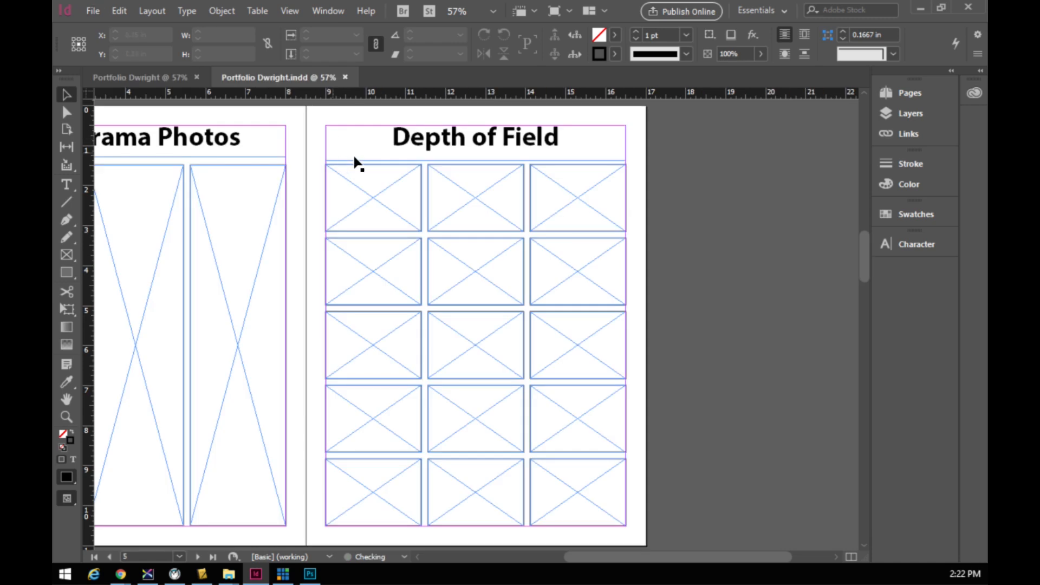
pyautogui.moveTo(293, 79); pyautogui.dragTo(53, 187)
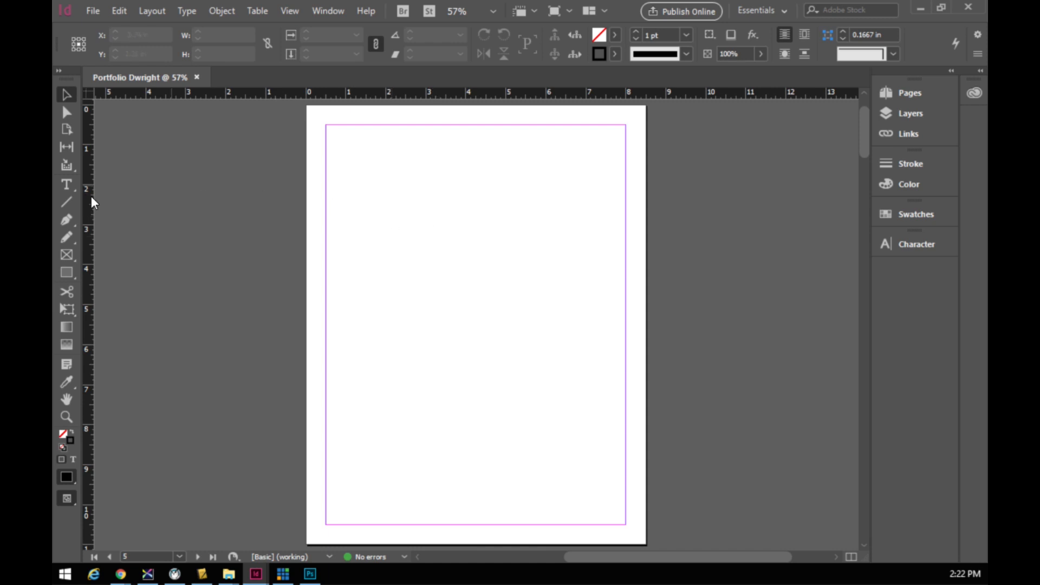
# - Draw a text frame across the top margin of the page
pyautogui.click(66, 185)
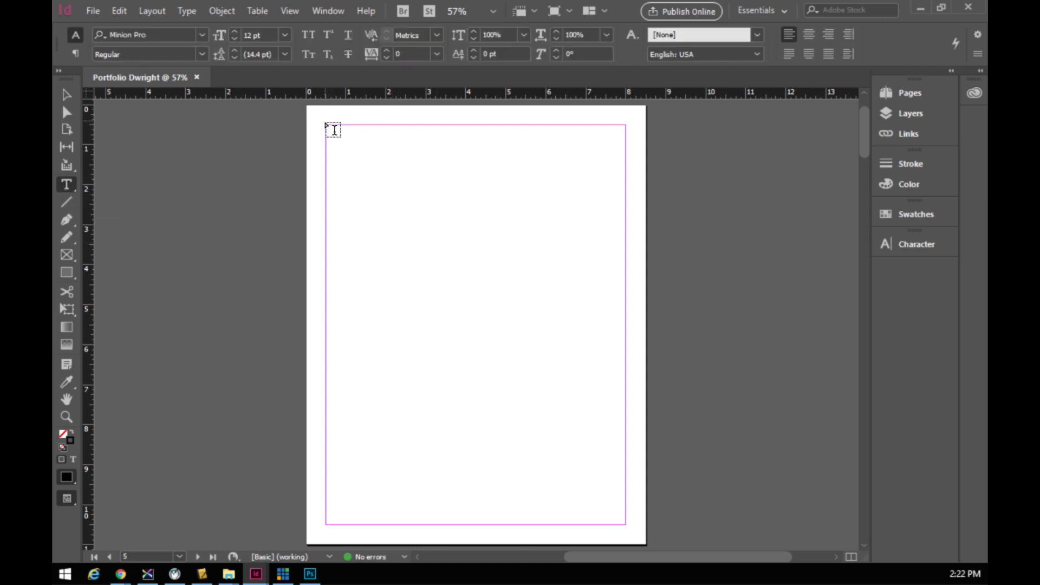
pyautogui.moveTo(326, 125); pyautogui.dragTo(626, 276)
pyautogui.click(364, 184)
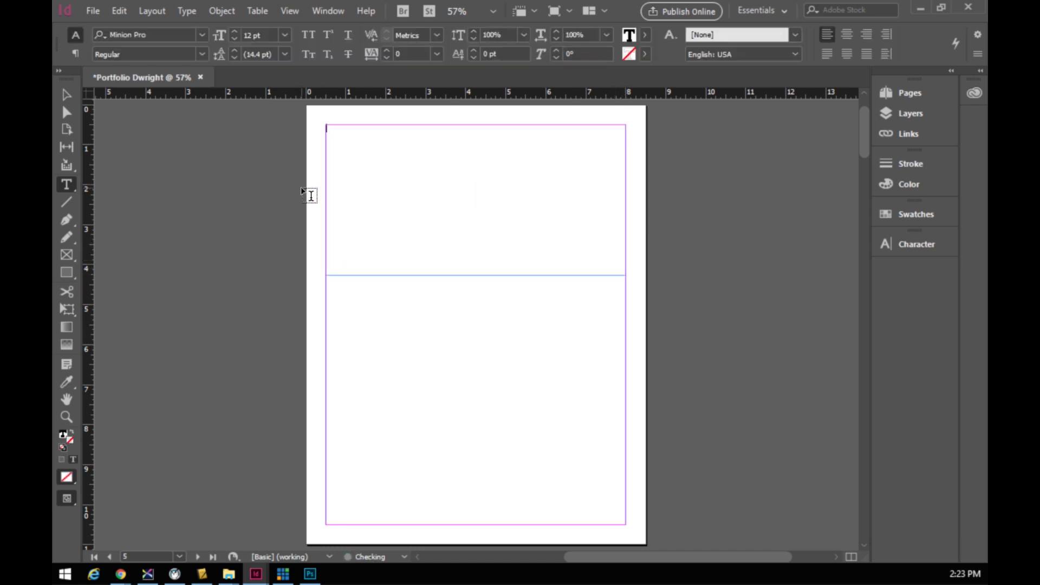
# - Set the frame's type to Myriad Pro Bold at 36 pt
pyautogui.click(284, 34)
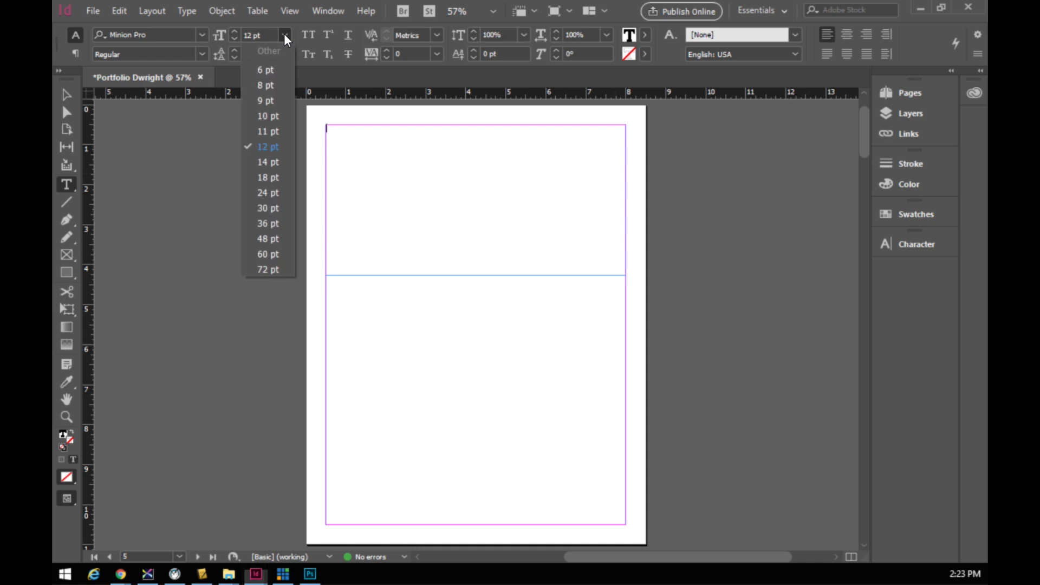
pyautogui.click(268, 224)
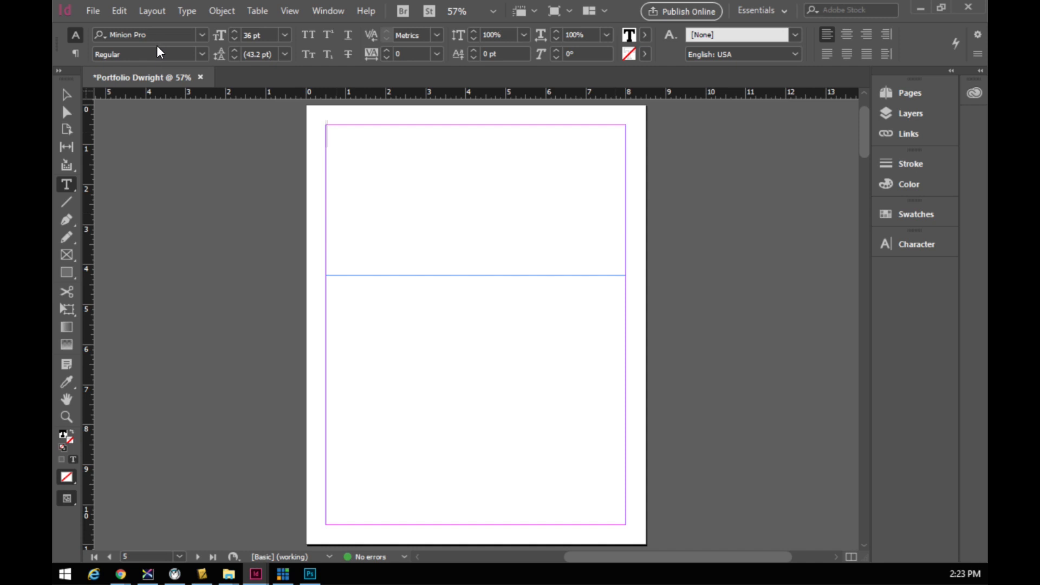
pyautogui.click(201, 35)
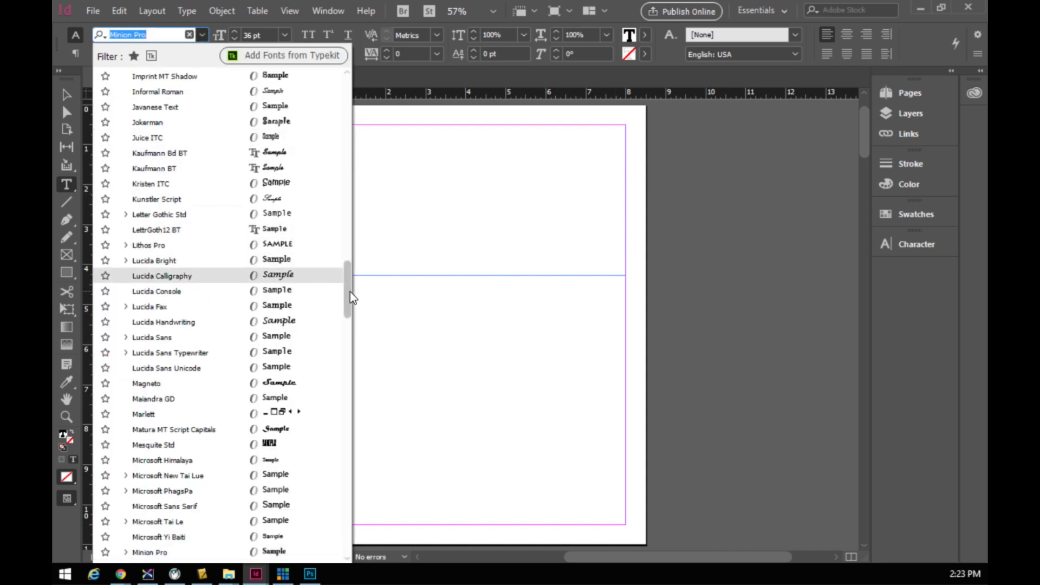
pyautogui.moveTo(349, 292); pyautogui.dragTo(382, 80)
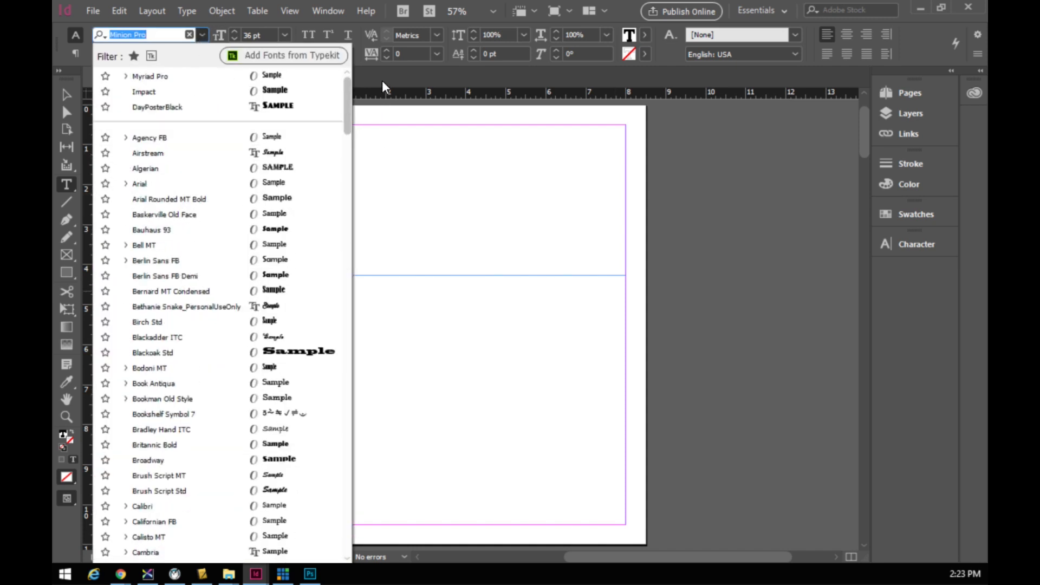
pyautogui.click(154, 77)
pyautogui.click(202, 55)
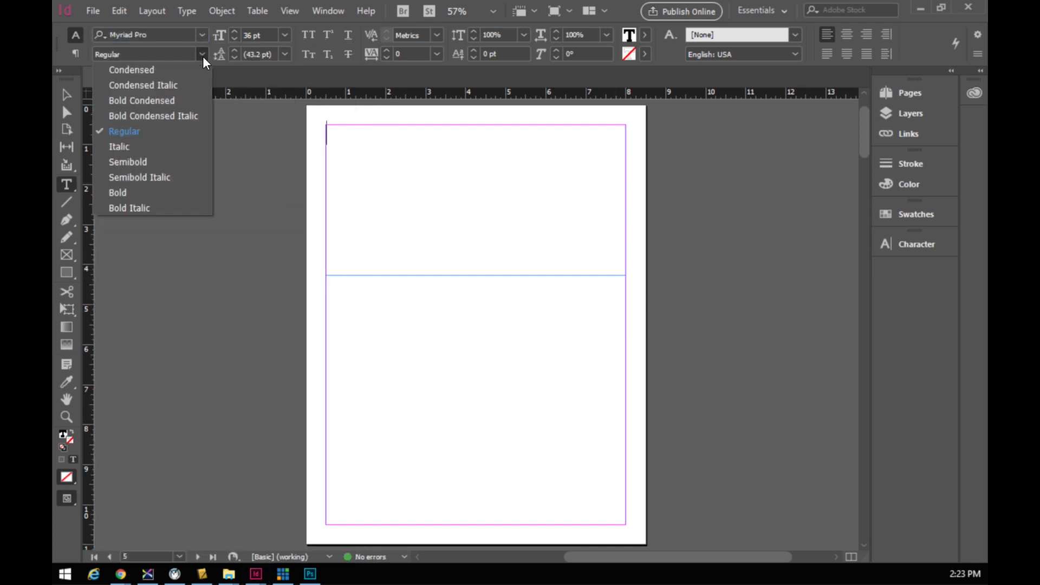
pyautogui.click(155, 196)
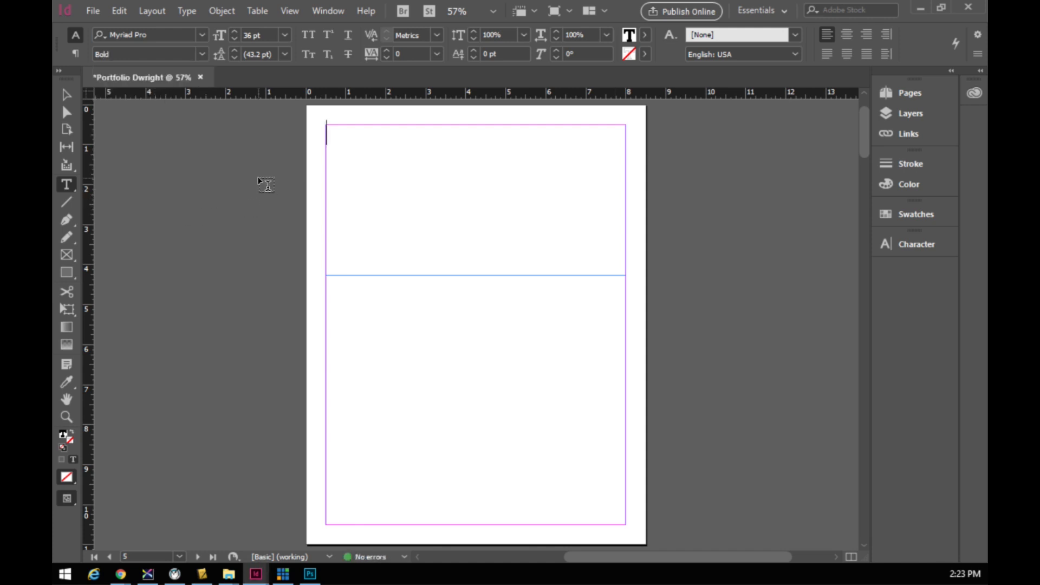
# - Type 'PHOTOGRAPHY 10' and 'Portfolio' as the first two heading lines
pyautogui.write('PHOTOGRAPHY')
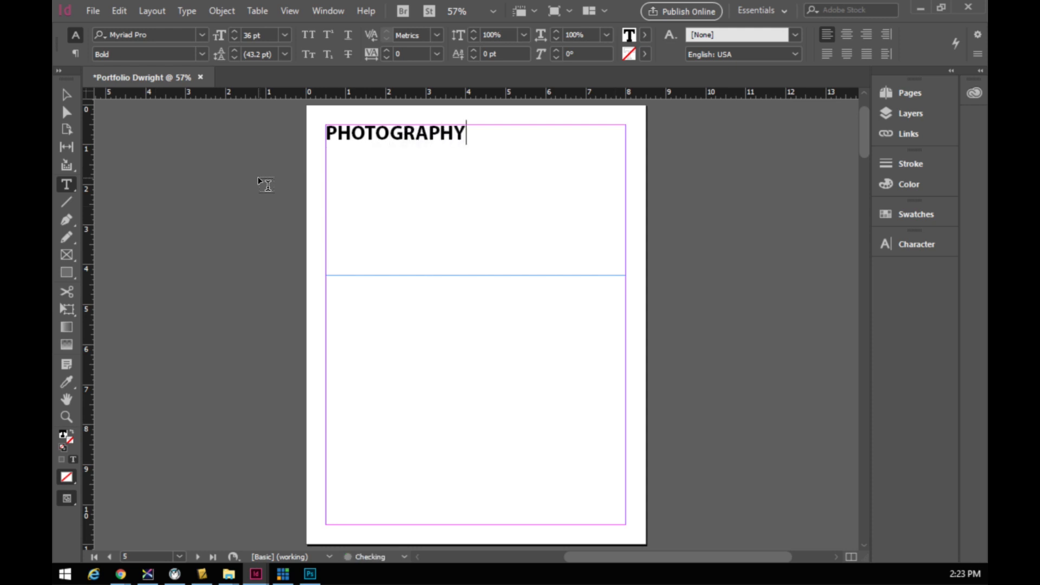
pyautogui.write(' 10')
pyautogui.press('Return')
pyautogui.write('Port')
pyautogui.press('BackSpace')
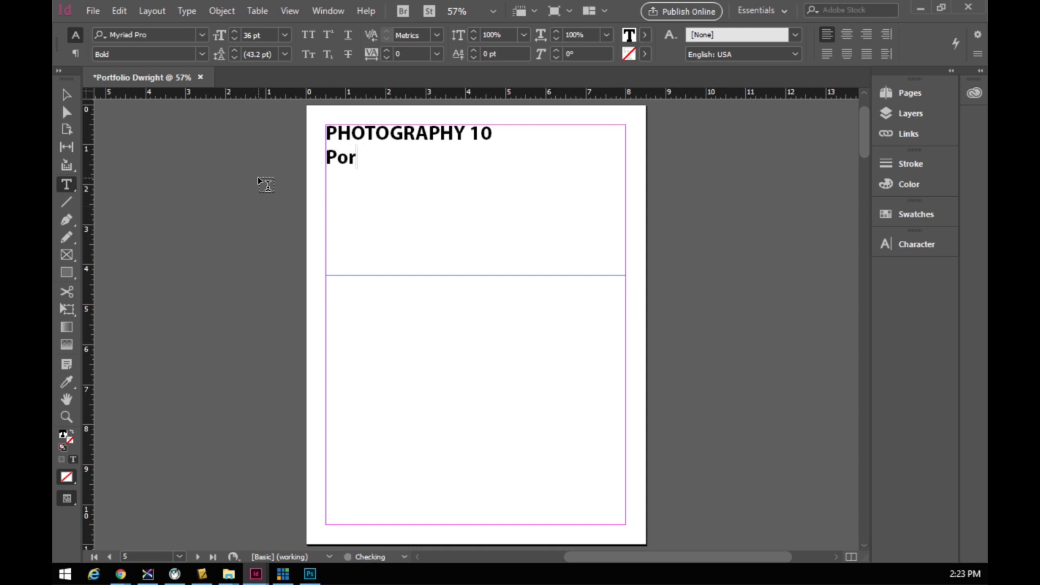
pyautogui.press('BackSpace')
pyautogui.write('rtfolio')
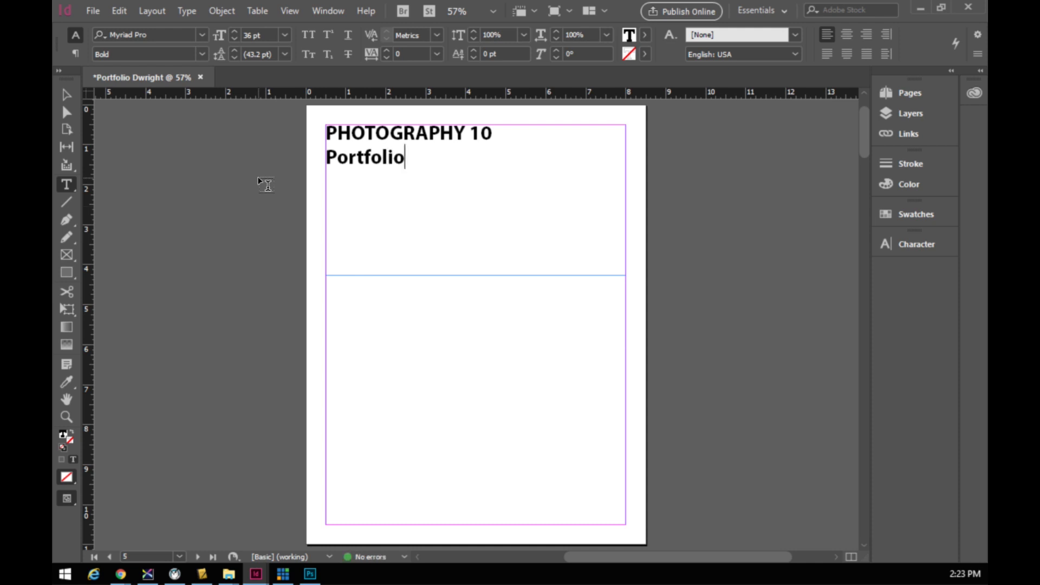
pyautogui.moveTo(400, 158); pyautogui.dragTo(306, 130)
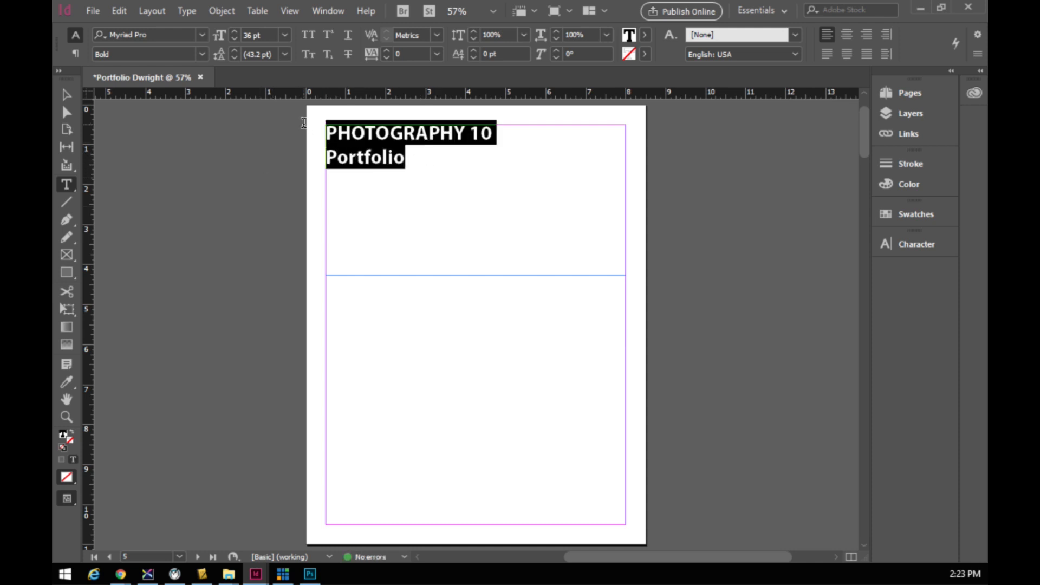
pyautogui.click(416, 158)
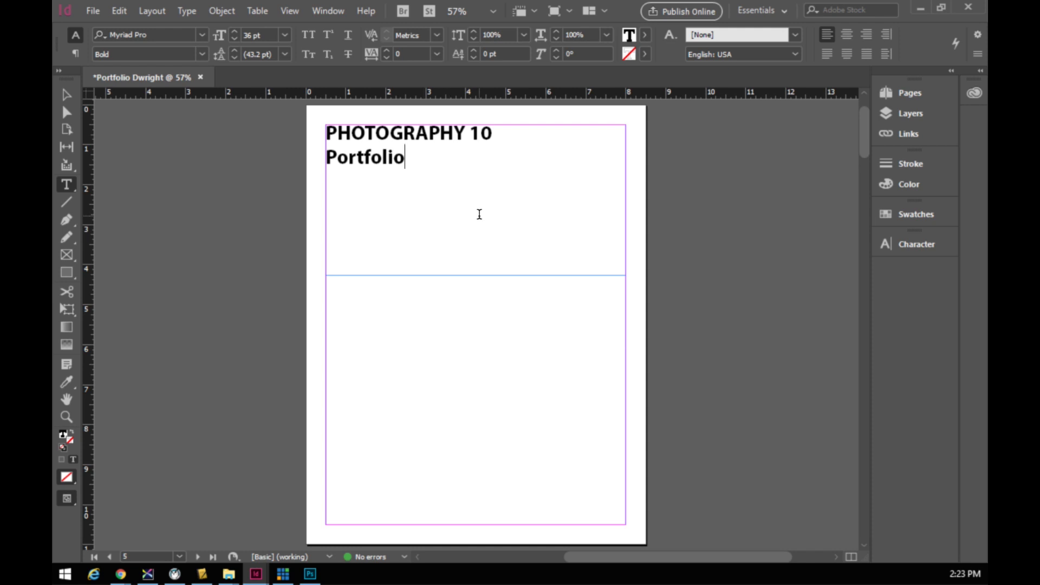
# - Add a third line 'Block 4 - ' followed by the student's name, then select the title
pyautogui.press('Return')
pyautogui.write('Block 4 - ')
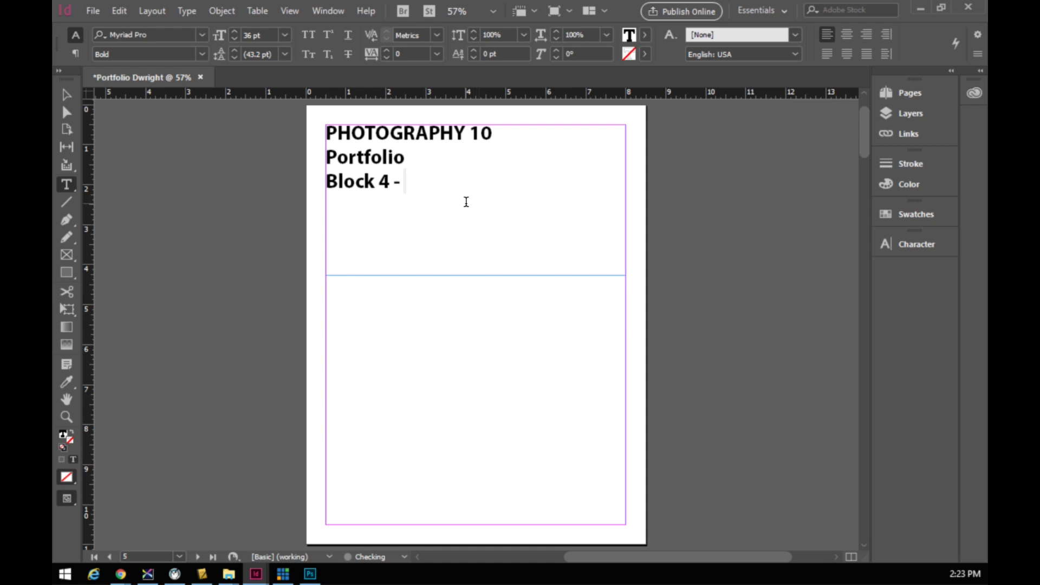
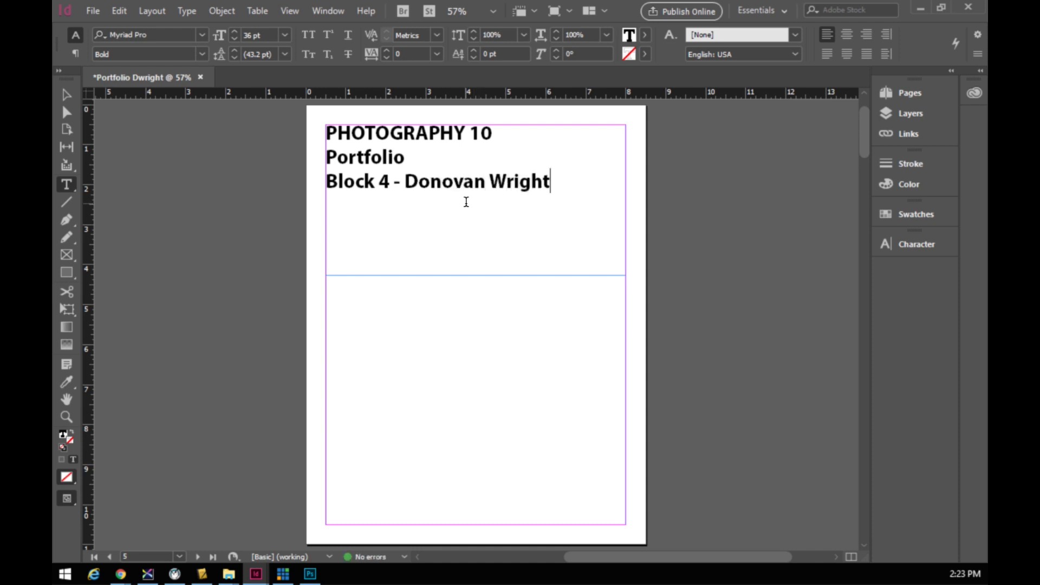
pyautogui.moveTo(552, 183); pyautogui.dragTo(317, 136)
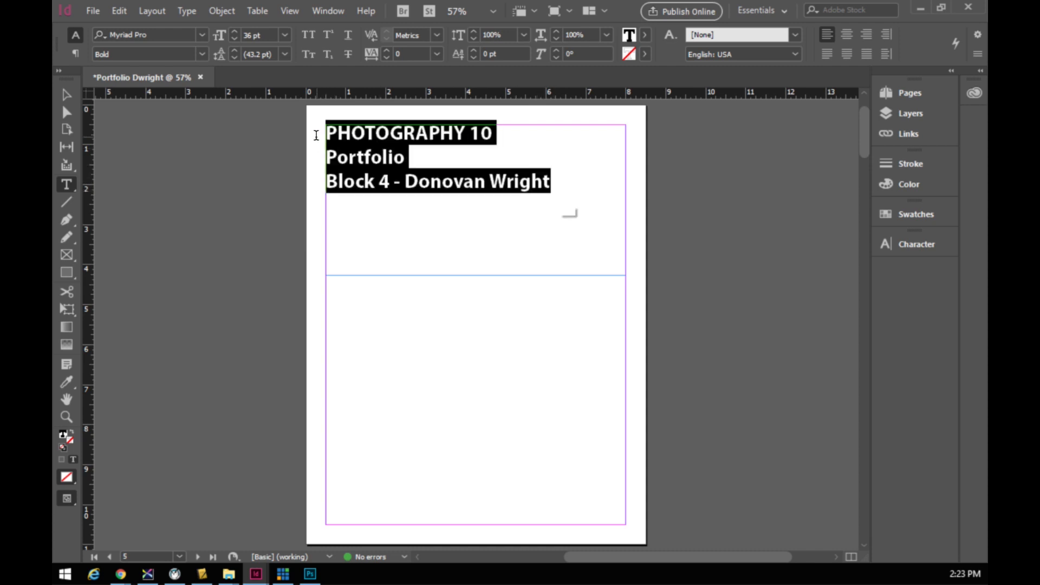
# - Center-align the PHOTOGRAPHY 10, Portfolio and Block 4 lines across the frame
pyautogui.click(847, 35)
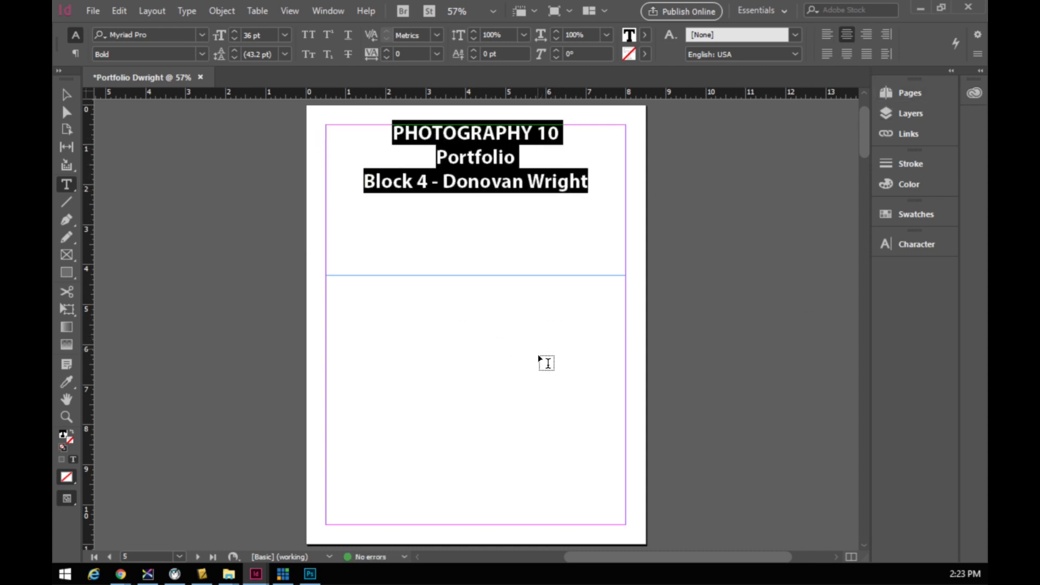
pyautogui.click(827, 34)
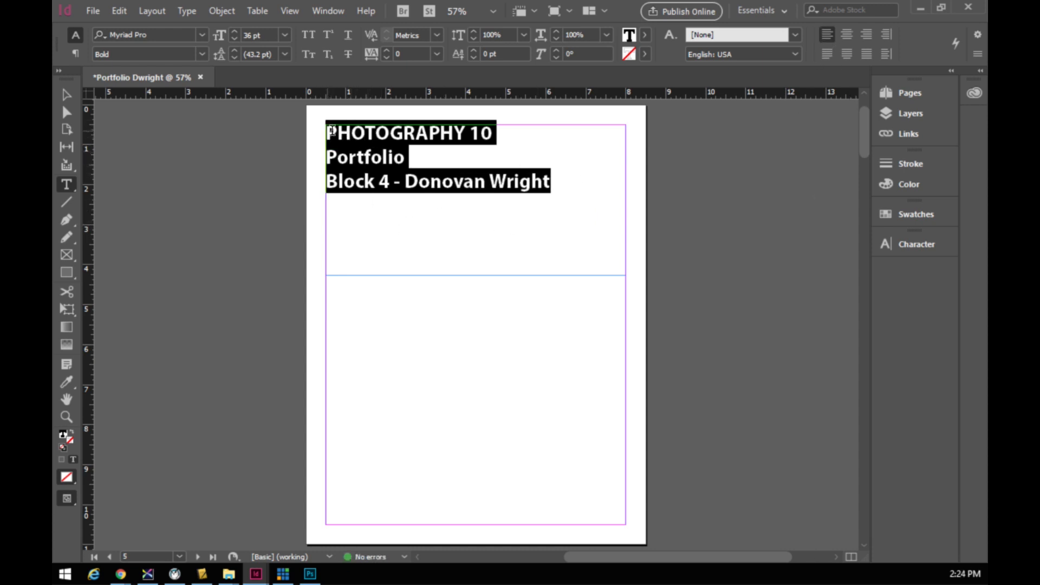
pyautogui.click(525, 200)
pyautogui.moveTo(551, 181); pyautogui.dragTo(316, 137)
pyautogui.click(848, 39)
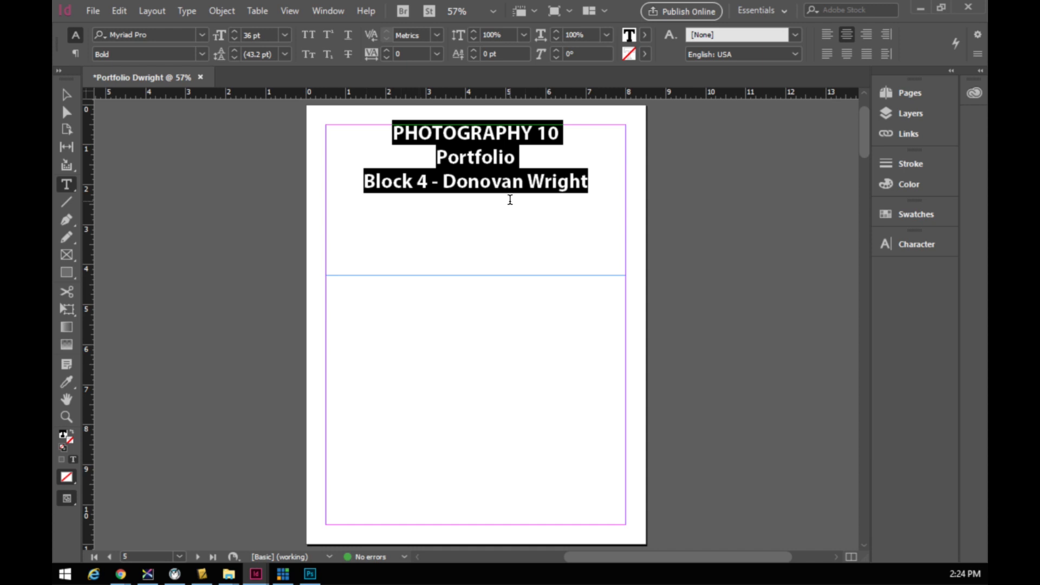
pyautogui.click(425, 142)
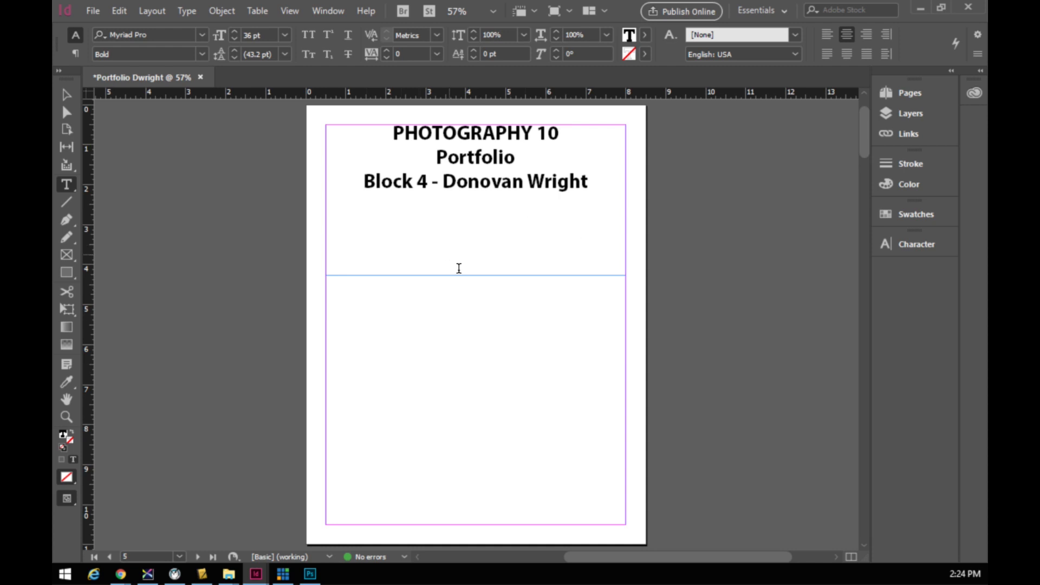
# - Reduce the Block 4 line to 24 pt
pyautogui.moveTo(363, 182); pyautogui.dragTo(590, 187)
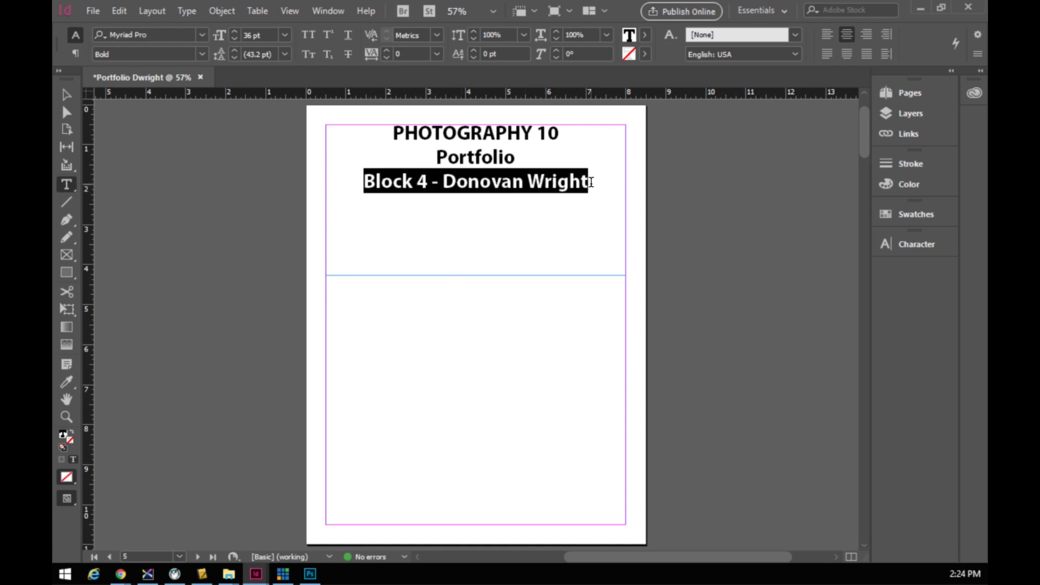
pyautogui.click(234, 39)
pyautogui.click(234, 39)
pyautogui.click(234, 38)
pyautogui.click(233, 38)
pyautogui.click(234, 39)
pyautogui.click(233, 39)
pyautogui.click(234, 38)
pyautogui.click(233, 38)
pyautogui.click(234, 38)
pyautogui.click(233, 39)
pyautogui.click(233, 39)
pyautogui.click(234, 38)
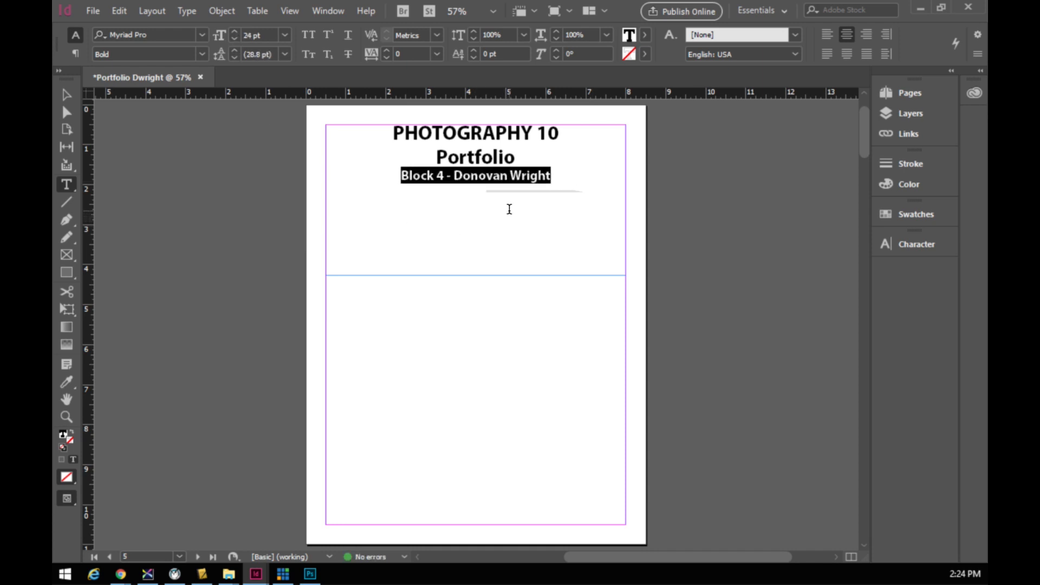
# - Enlarge the PHOTOGRAPHY 10 and Portfolio lines to 65 pt so '10' still fits
pyautogui.moveTo(515, 153); pyautogui.dragTo(385, 130)
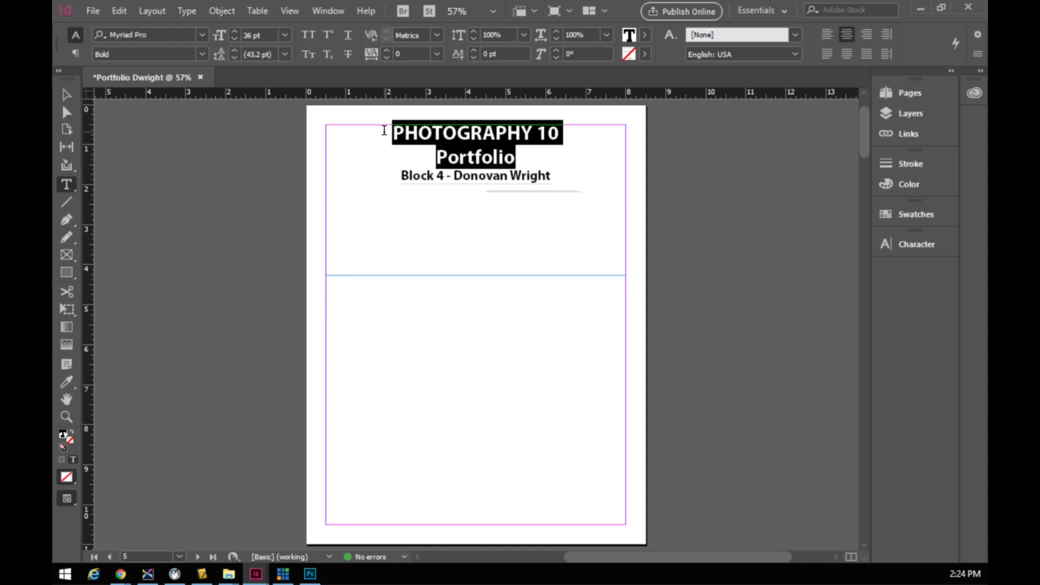
pyautogui.click(233, 32)
pyautogui.click(233, 33)
pyautogui.click(233, 33)
pyautogui.click(233, 33)
pyautogui.click(233, 33)
pyautogui.click(233, 32)
pyautogui.click(233, 32)
pyautogui.click(233, 33)
pyautogui.click(233, 32)
pyautogui.click(233, 32)
pyautogui.click(232, 33)
pyautogui.click(233, 33)
pyautogui.click(233, 33)
pyautogui.click(233, 32)
pyautogui.click(233, 32)
pyautogui.click(233, 33)
pyautogui.click(234, 33)
pyautogui.click(234, 33)
pyautogui.click(234, 32)
pyautogui.click(234, 33)
pyautogui.click(234, 32)
pyautogui.click(234, 33)
pyautogui.click(234, 32)
pyautogui.click(234, 32)
pyautogui.click(234, 32)
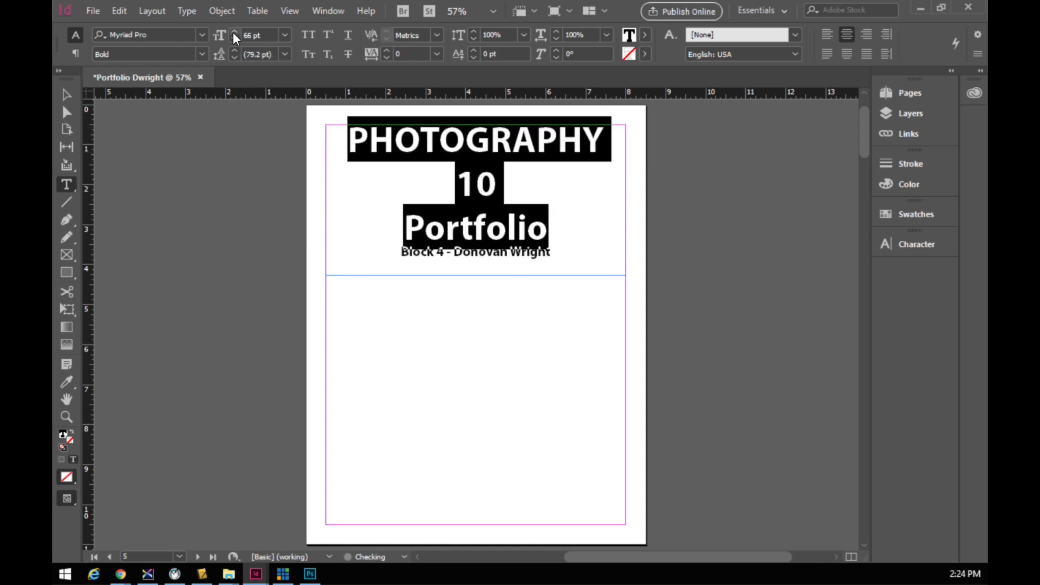
pyautogui.click(234, 38)
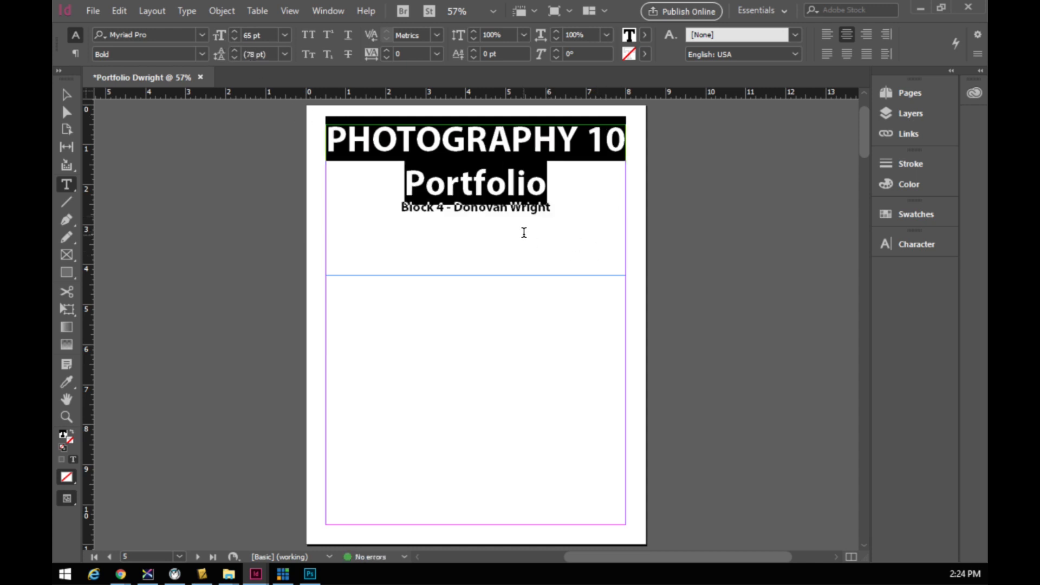
pyautogui.click(486, 222)
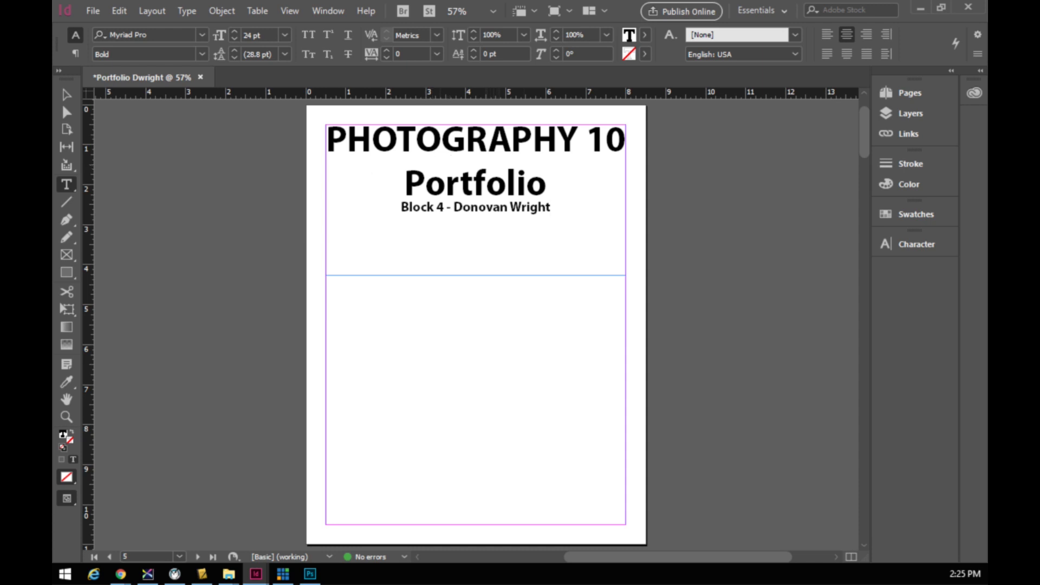
pyautogui.hotkey('ctrl', 'd')
# - Change the Block 4 line's font style to Regular
pyautogui.moveTo(402, 206); pyautogui.dragTo(581, 223)
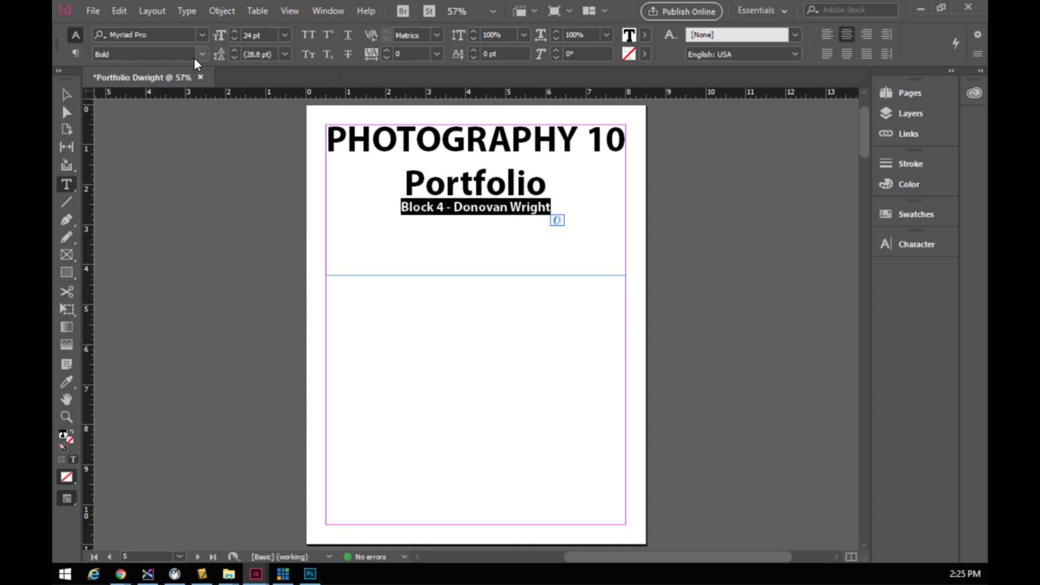
pyautogui.click(201, 54)
pyautogui.click(139, 129)
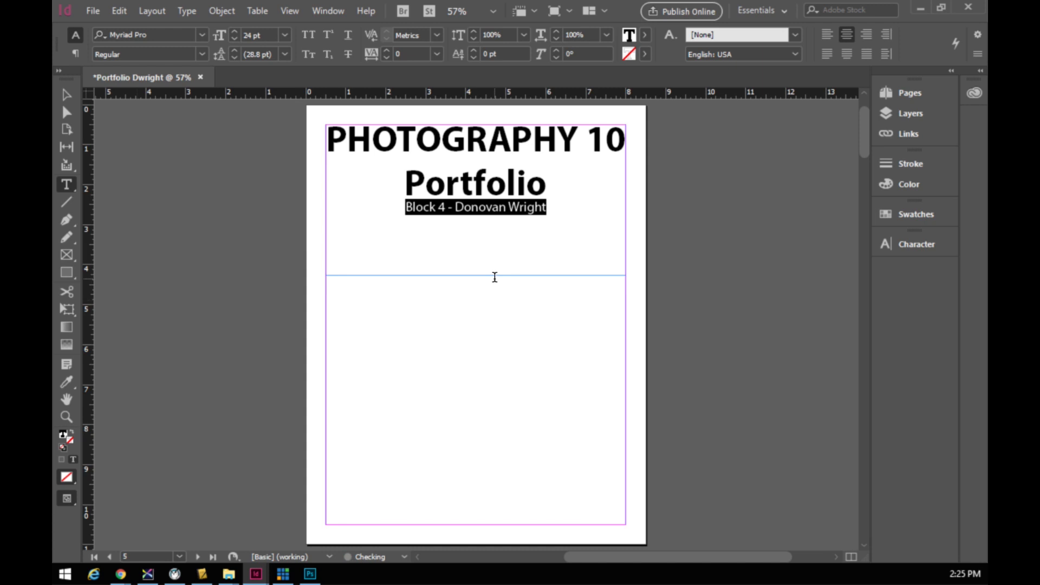
pyautogui.click(474, 248)
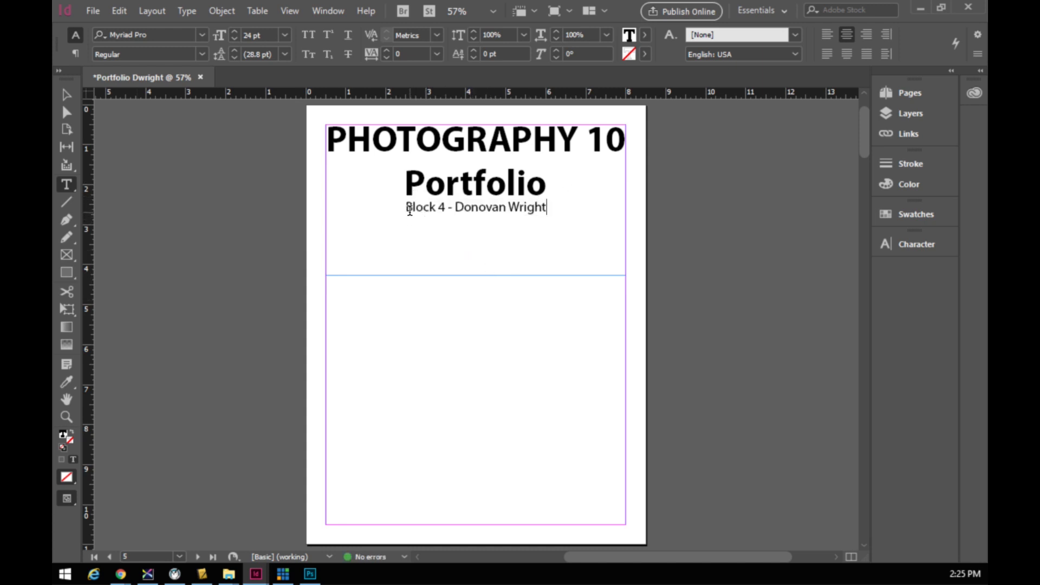
# - Increase the Block 4 line's leading to 46.8 pt to lower it beneath Portfolio
pyautogui.moveTo(408, 209); pyautogui.dragTo(560, 204)
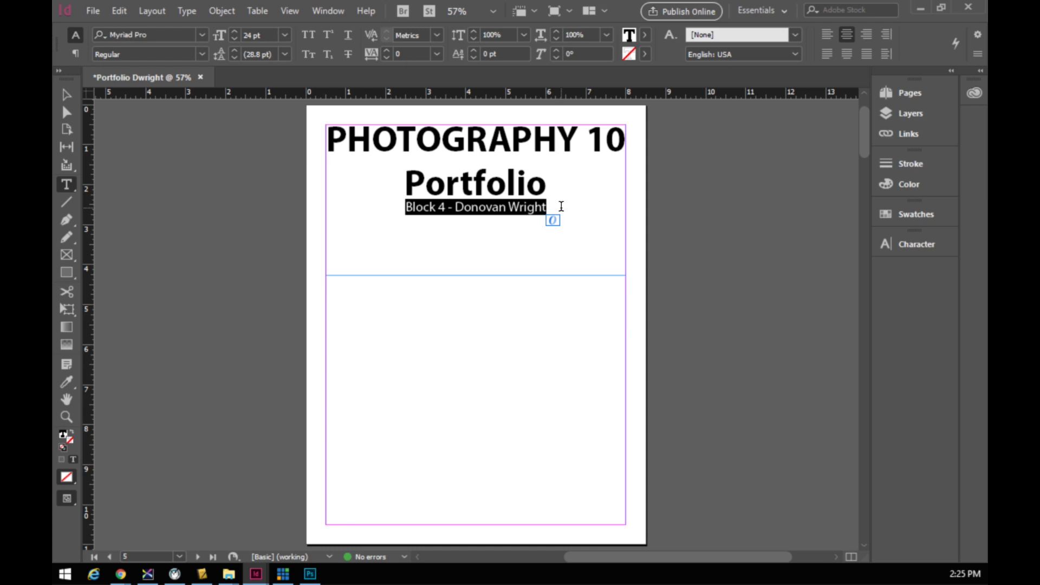
pyautogui.hotkey('alt', 'Down')
pyautogui.hotkey('alt', 'Down')
pyautogui.hotkey('alt', 'Down')
pyautogui.hotkey('alt', 'Down')
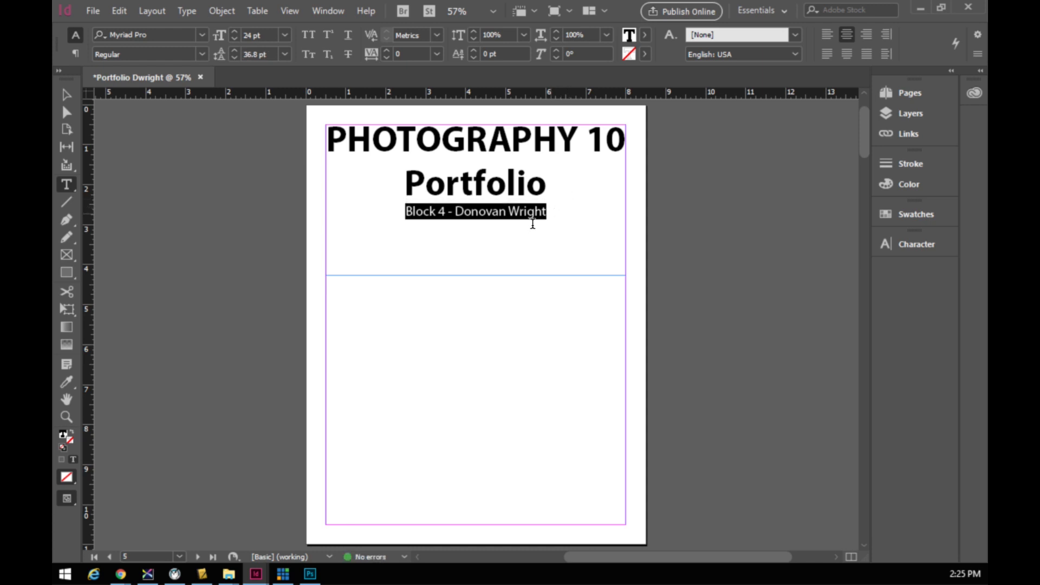
pyautogui.click(504, 232)
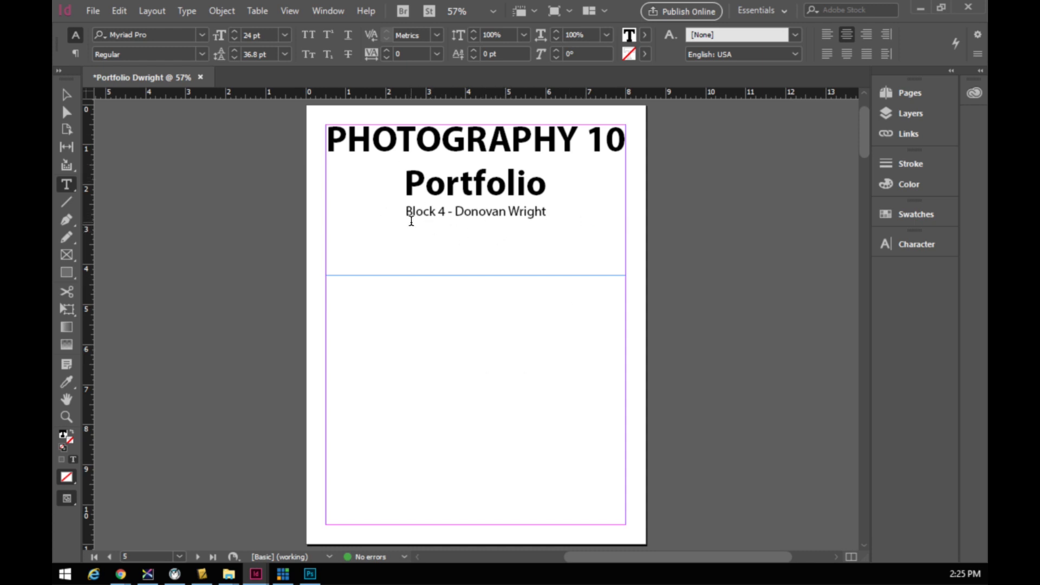
pyautogui.moveTo(406, 212); pyautogui.dragTo(546, 209)
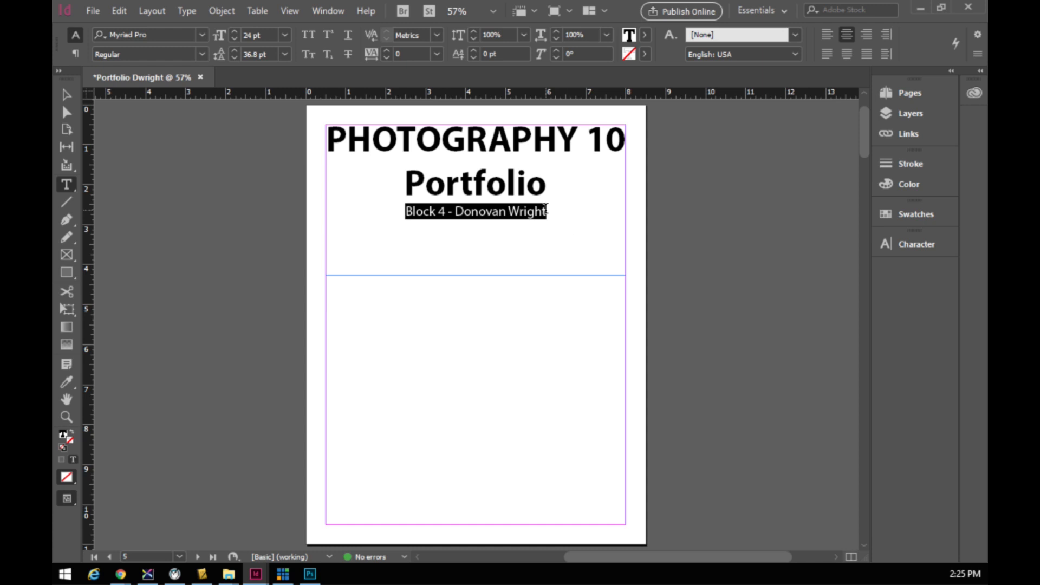
pyautogui.hotkey('alt', 'Down')
pyautogui.hotkey('alt', 'Down')
pyautogui.hotkey('alt', 'Down')
pyautogui.hotkey('alt', 'Down')
pyautogui.hotkey('alt', 'Down')
pyautogui.hotkey('alt', 'Down')
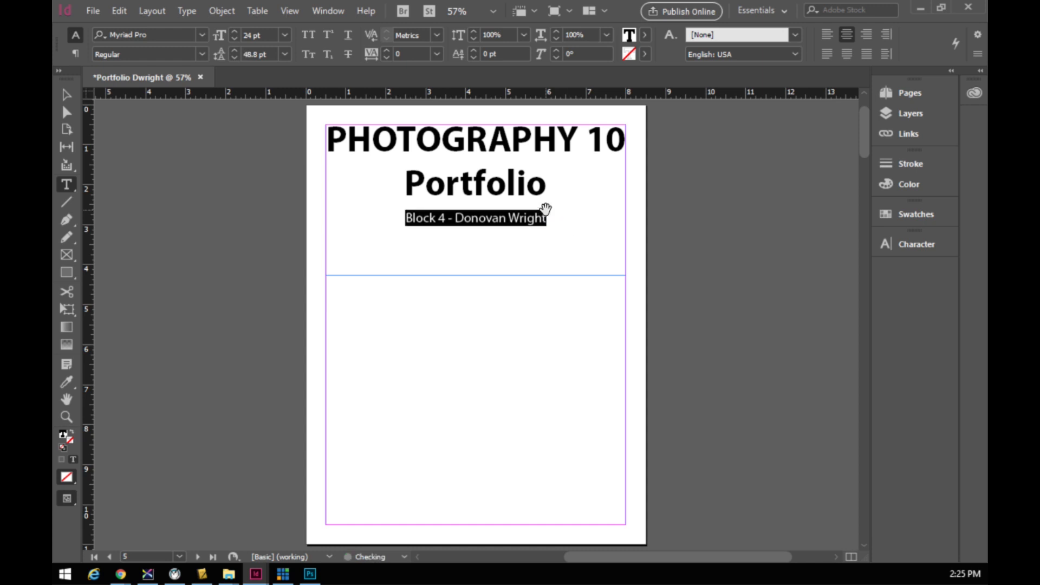
pyautogui.press('Right')
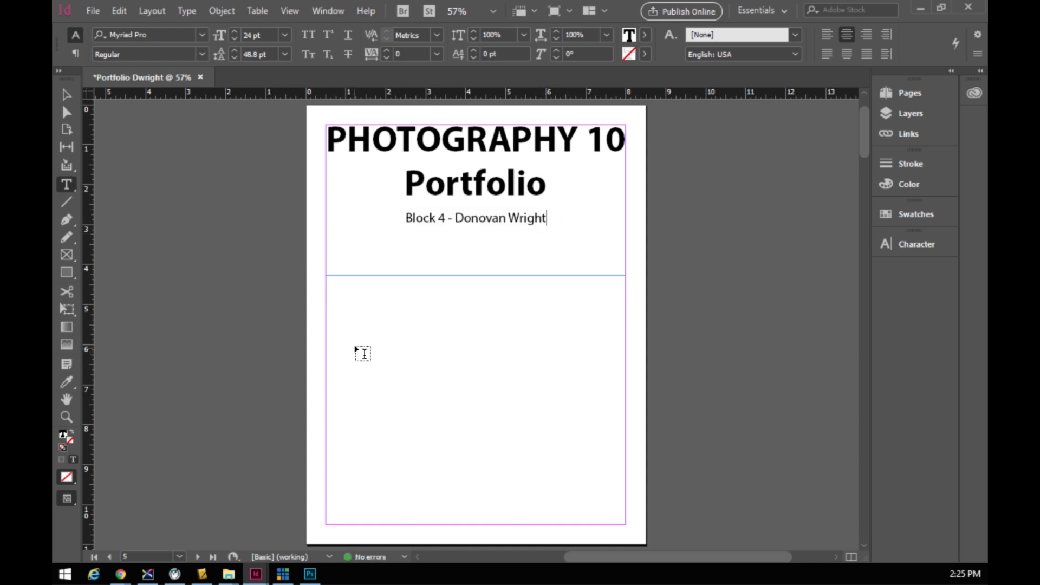
pyautogui.press('Escape')
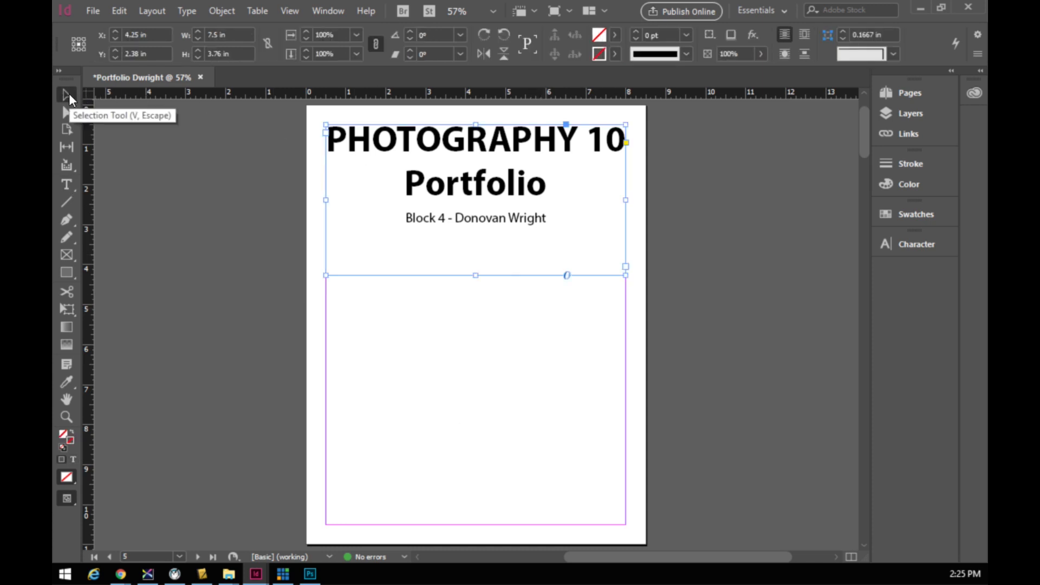
# - Resize the title frame's bottom edge to sit just below the Block 4 line
pyautogui.moveTo(476, 273); pyautogui.dragTo(474, 220)
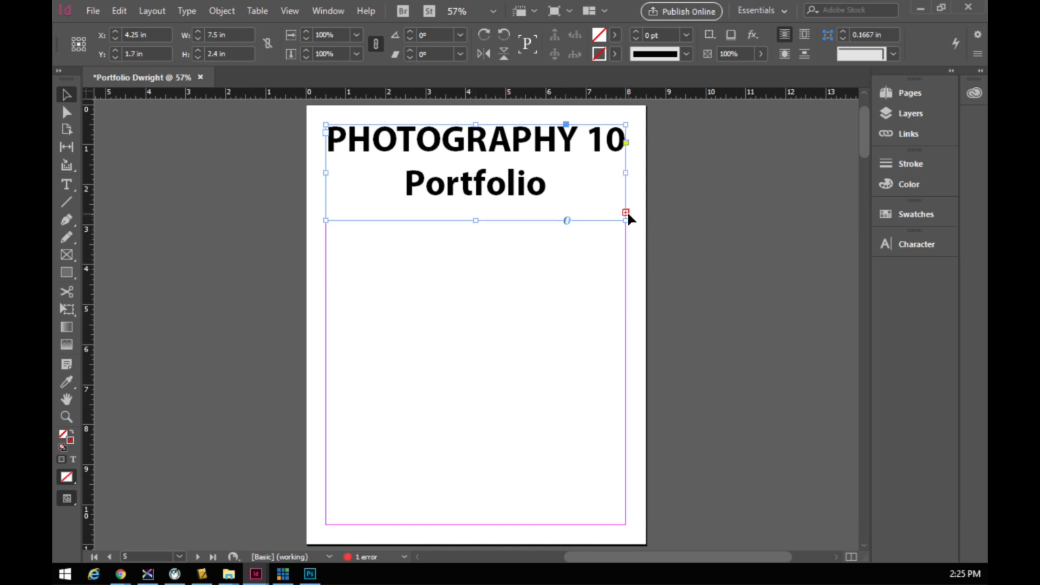
pyautogui.click(626, 213)
pyautogui.moveTo(476, 228); pyautogui.dragTo(477, 234)
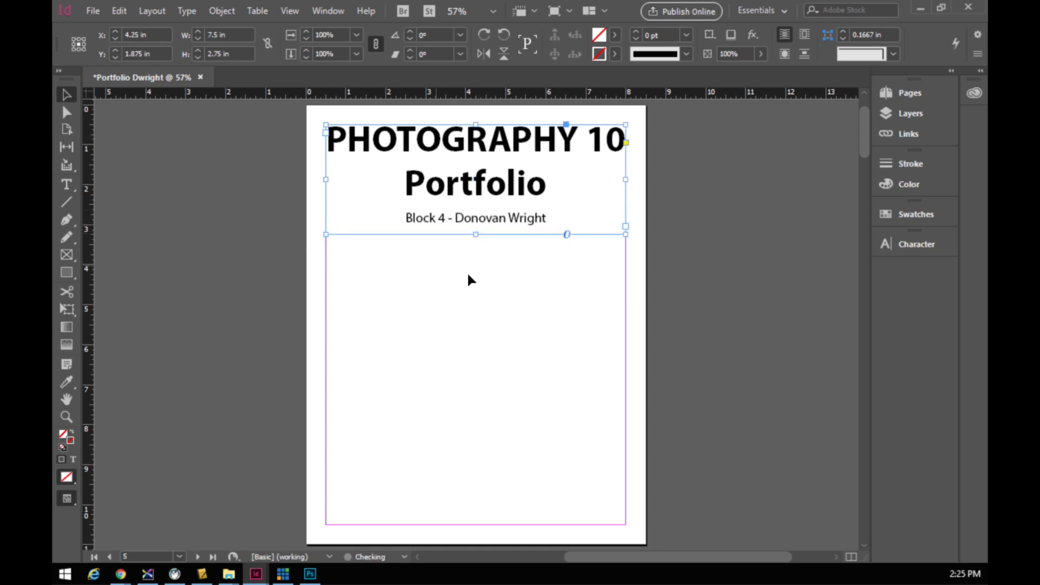
pyautogui.click(494, 268)
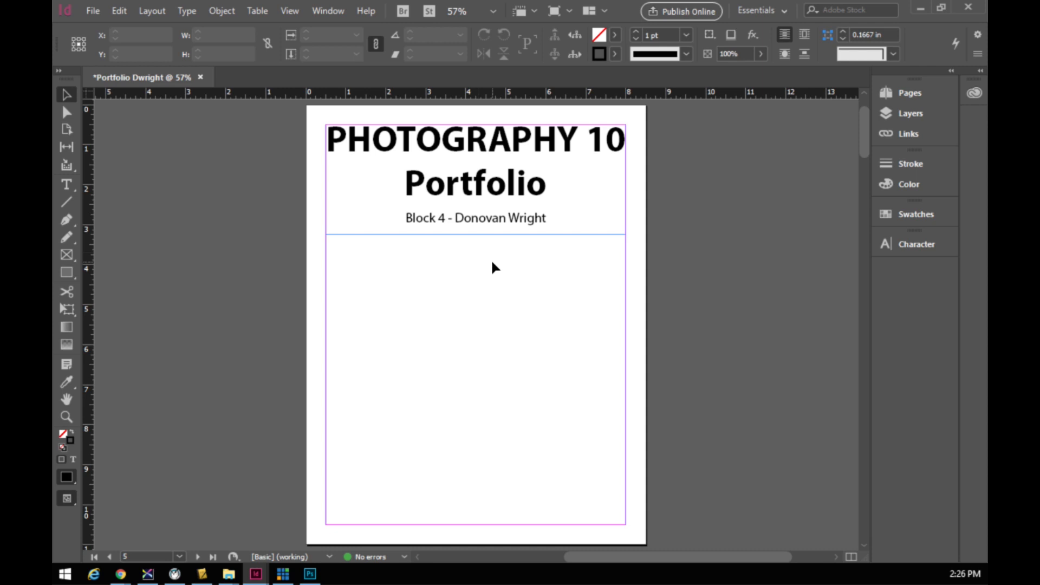
pyautogui.click(66, 255)
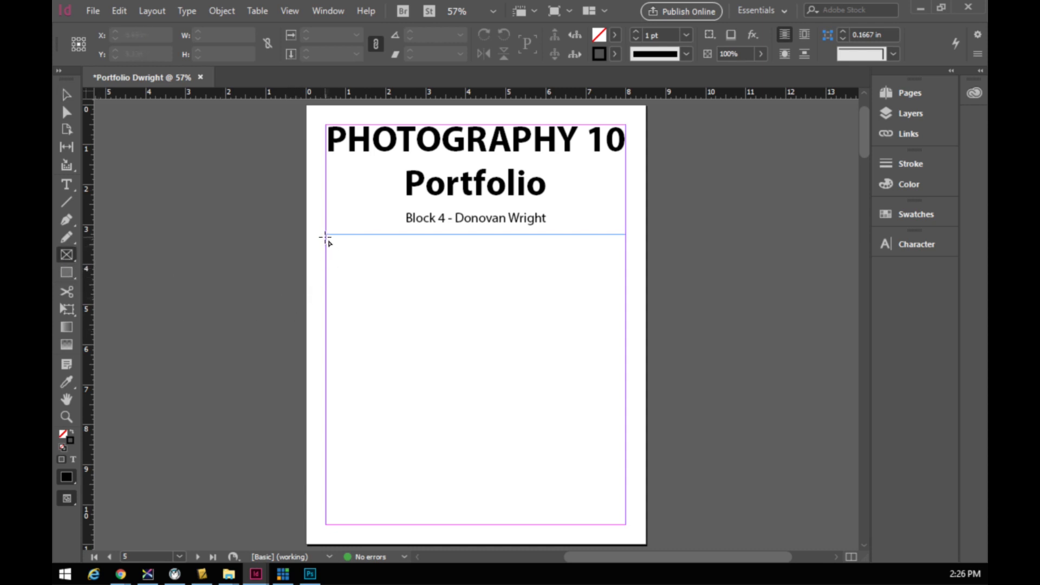
# - Draw a 7.5 × 7.125 in rectangle image frame from below the title to the bottom-right margin
pyautogui.moveTo(326, 239); pyautogui.dragTo(626, 524)
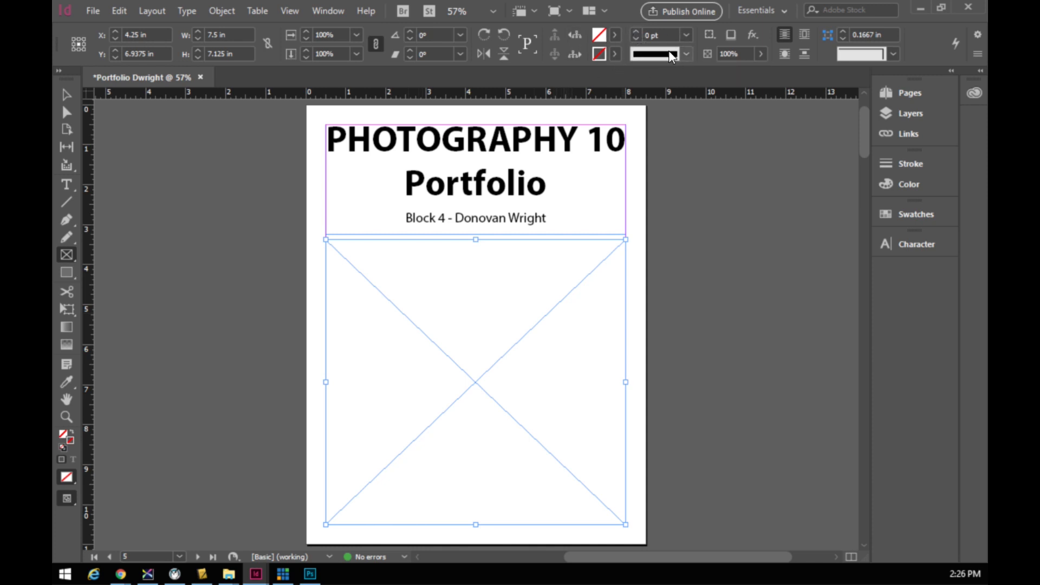
# - Raise the image frame's stroke weight to 5 pt
pyautogui.click(636, 32)
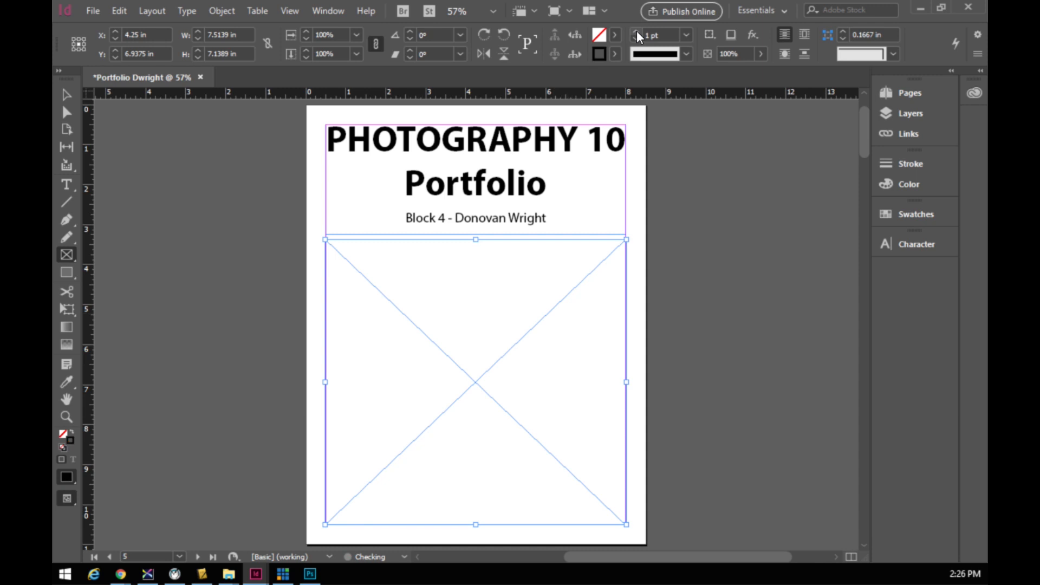
pyautogui.click(636, 32)
pyautogui.click(636, 31)
pyautogui.click(635, 32)
pyautogui.click(636, 31)
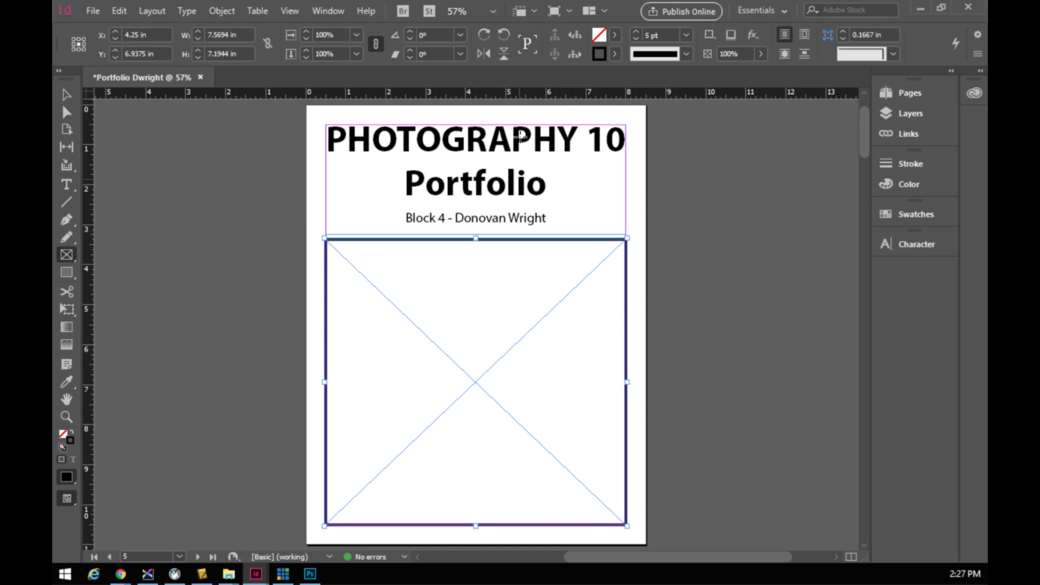
# - Set the frame's stroke colour to [Black] and nudge the frame slightly left
pyautogui.click(613, 53)
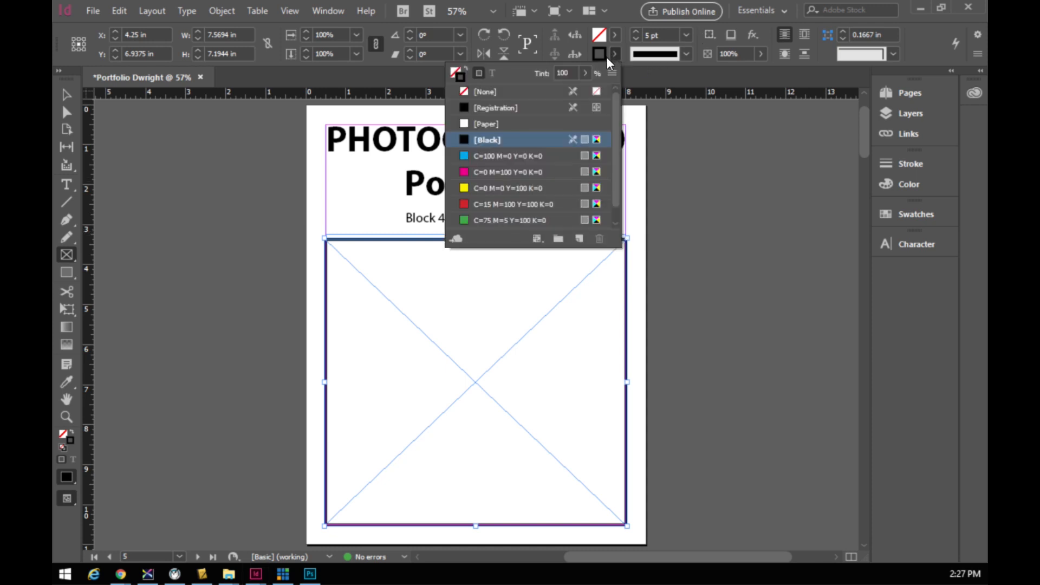
pyautogui.click(496, 190)
pyautogui.click(489, 204)
pyautogui.click(480, 173)
pyautogui.click(479, 157)
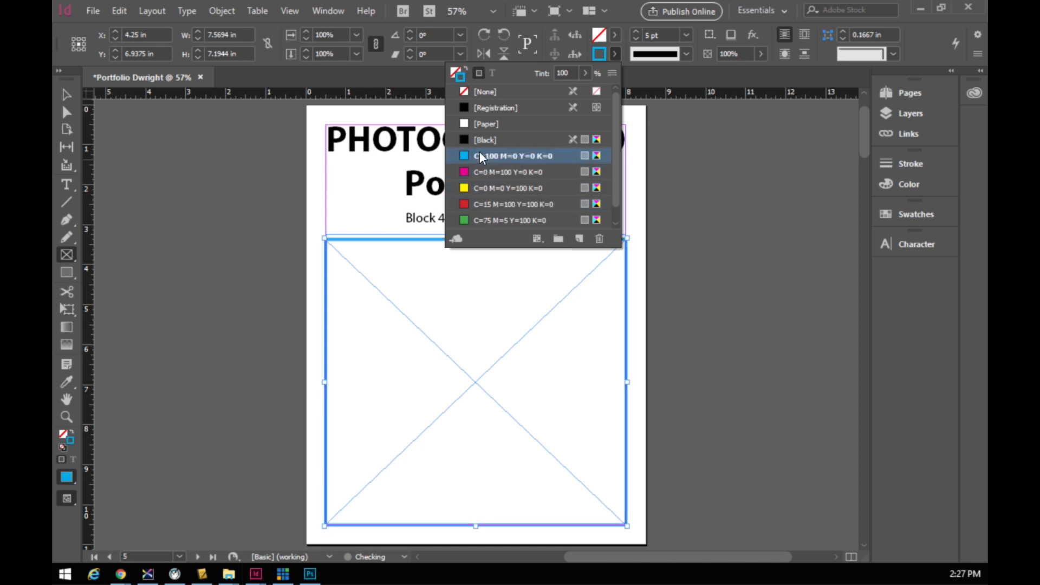
pyautogui.click(477, 140)
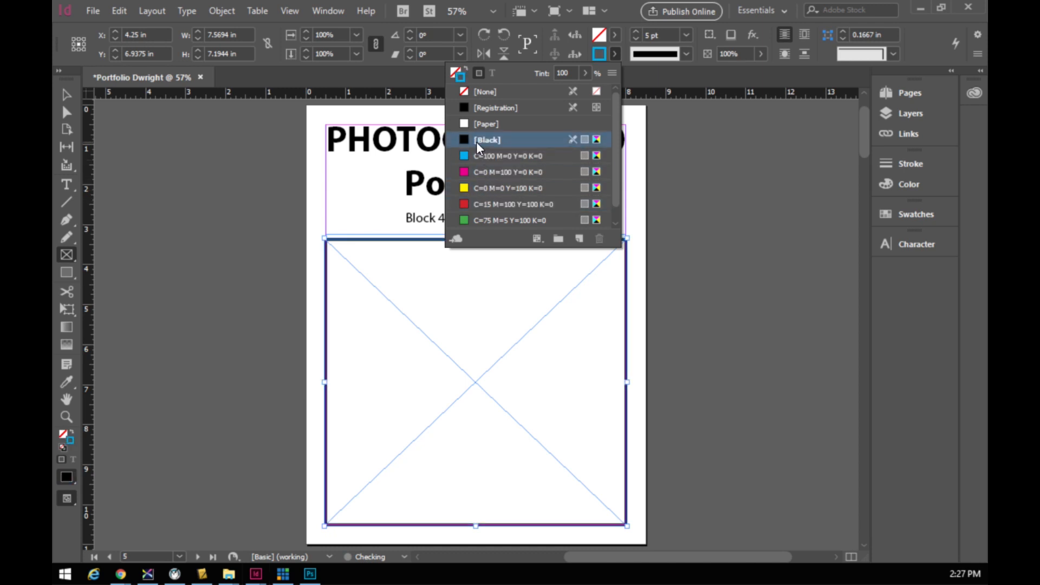
pyautogui.click(639, 143)
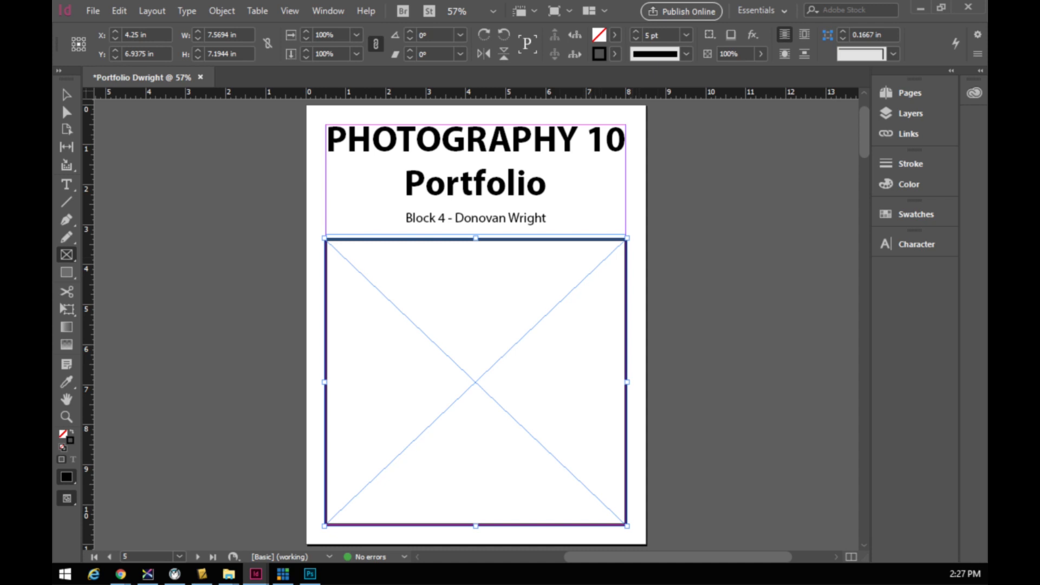
pyautogui.press('Left')
pyautogui.press('Left')
pyautogui.press('Left')
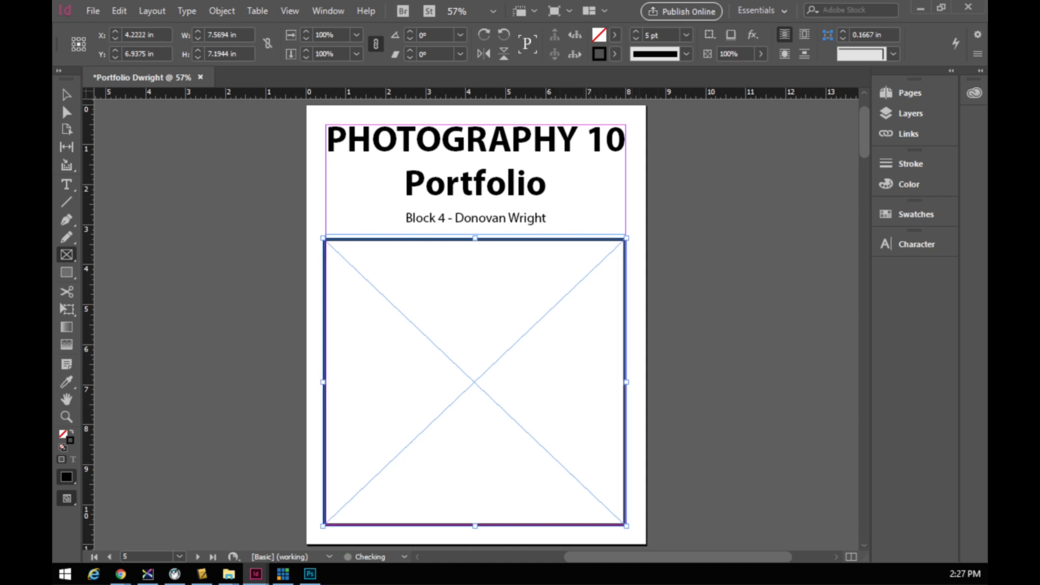
pyautogui.hotkey('ctrl', 'd')
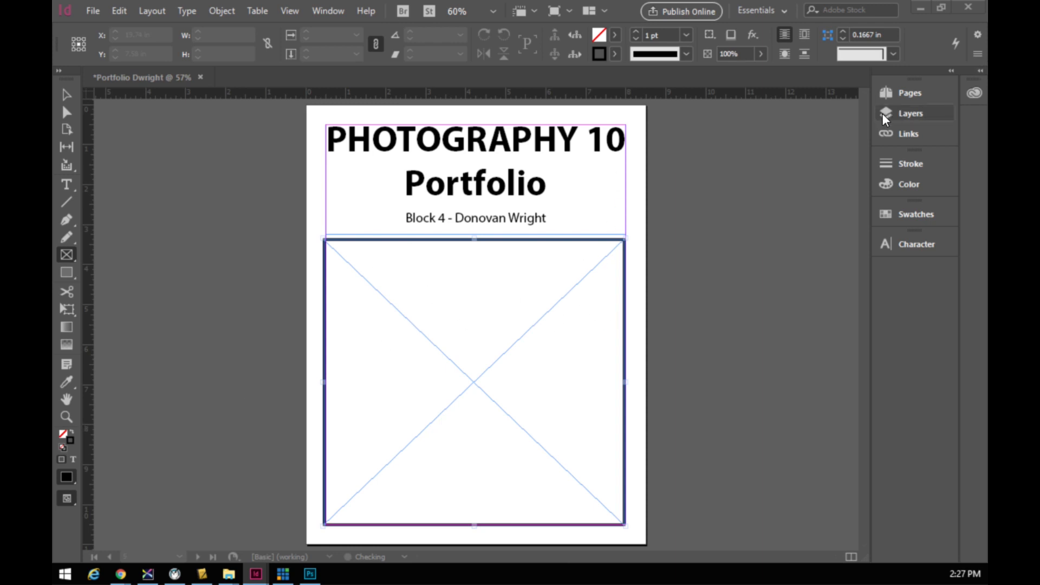
# - Display the empty pages 2–3 spread by selecting page 2 in the Pages panel
pyautogui.scroll(-5, 537, 241)
pyautogui.scroll(4, 536, 257)
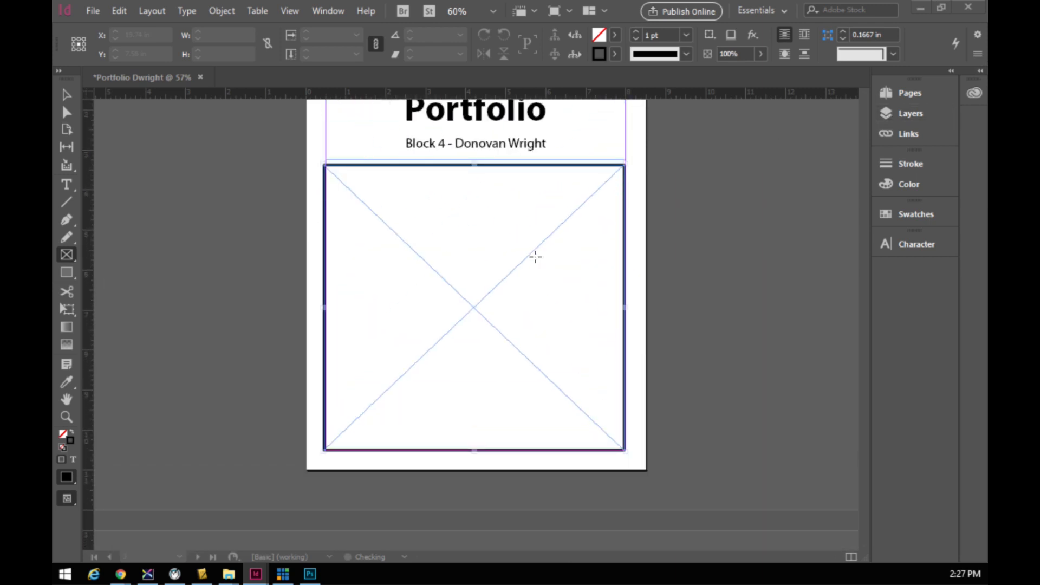
pyautogui.scroll(-8, 535, 258)
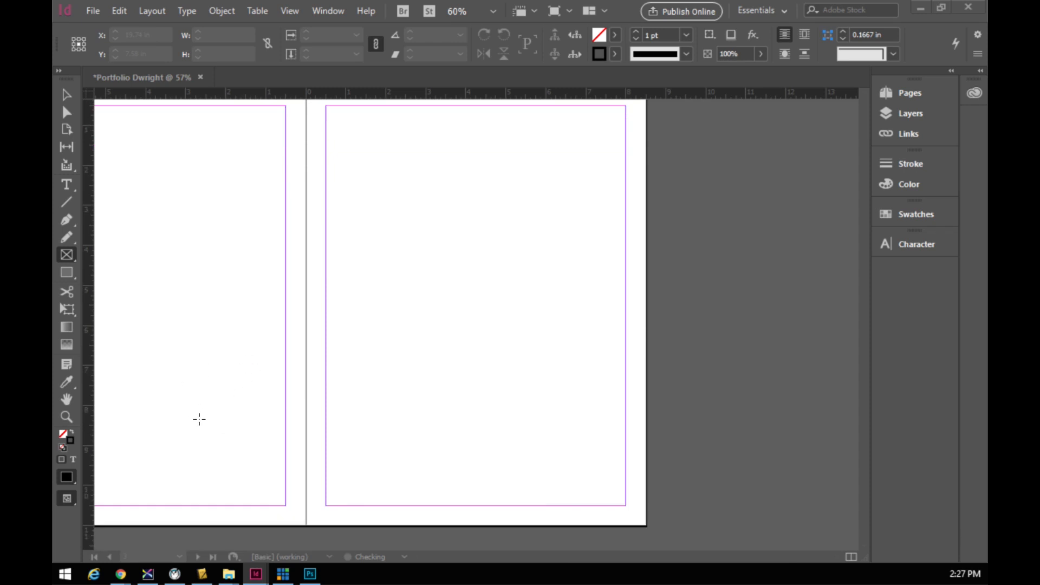
pyautogui.click(899, 94)
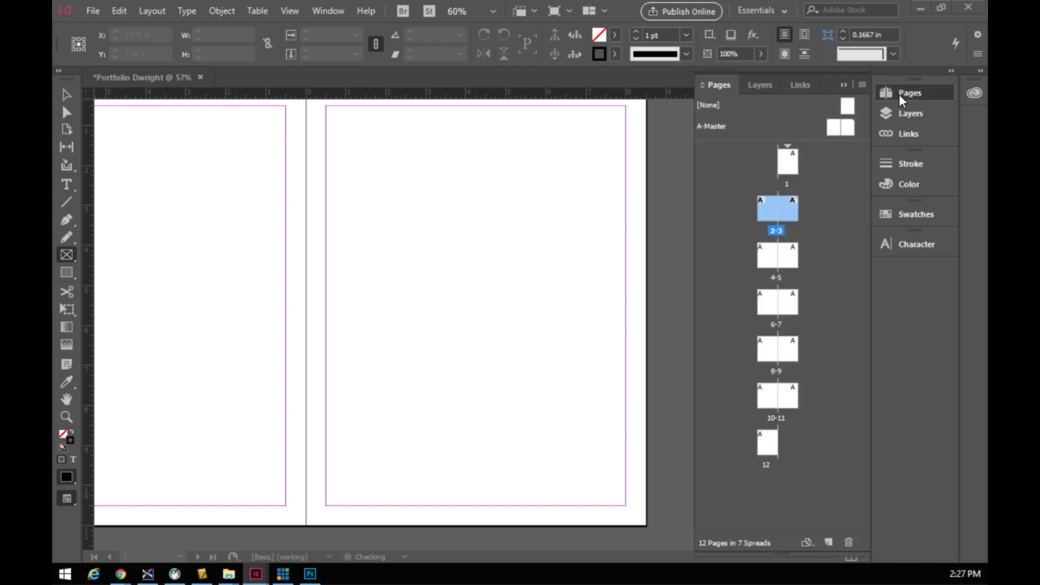
pyautogui.click(766, 209)
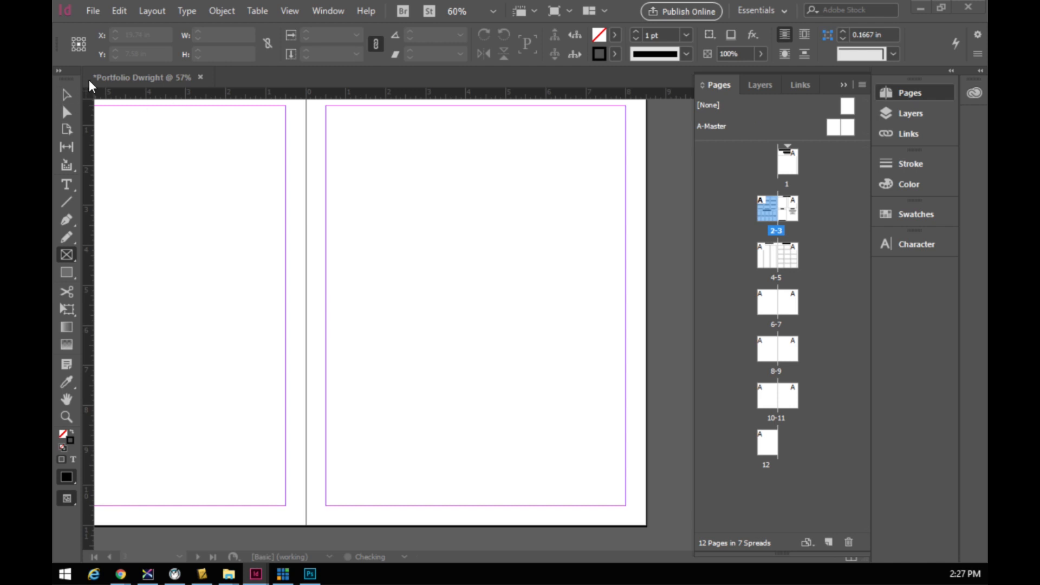
pyautogui.click(121, 81)
pyautogui.doubleClick(763, 209)
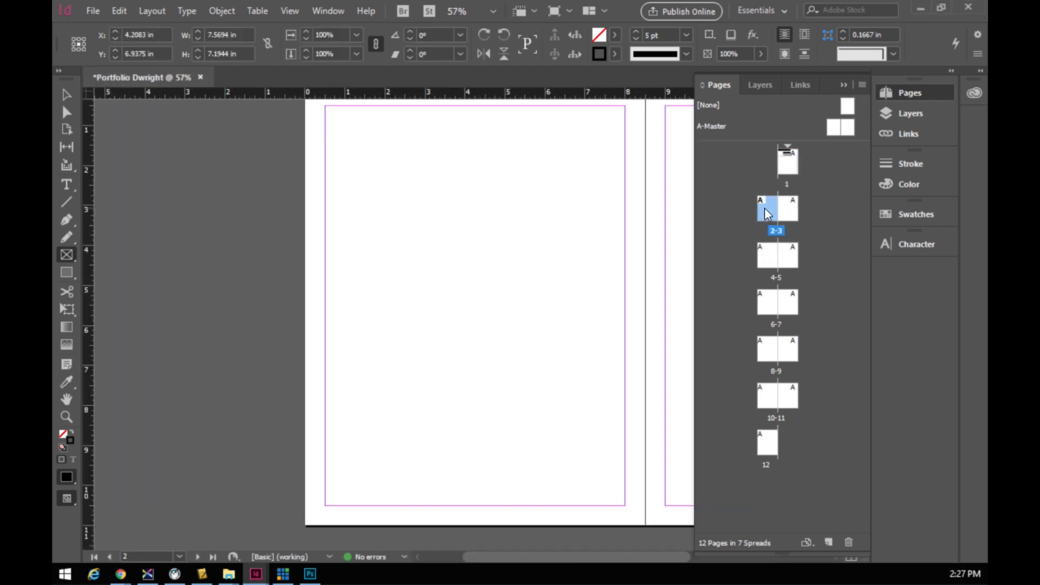
pyautogui.click(844, 86)
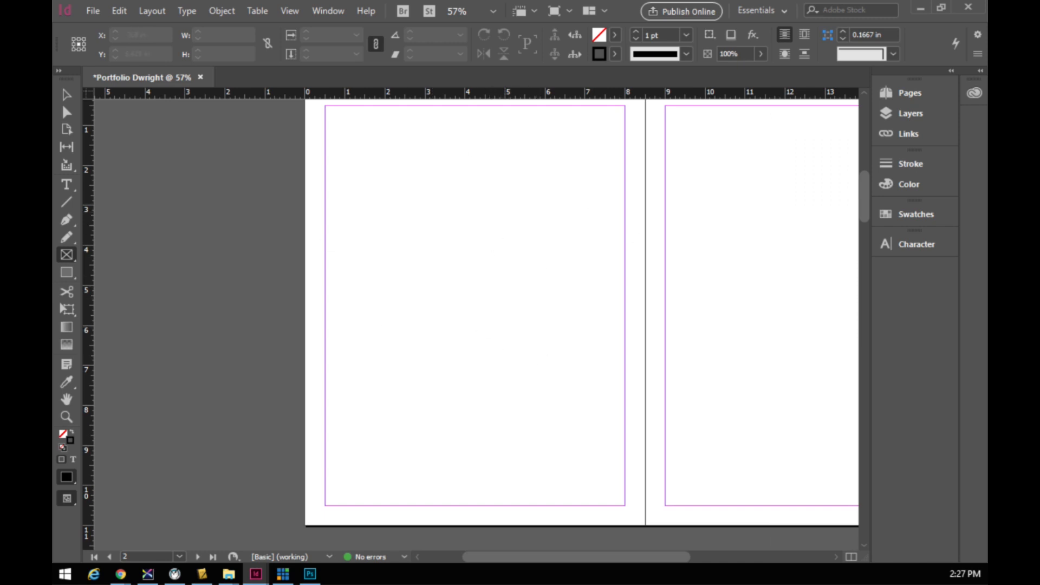
pyautogui.scroll(1, 590, 288)
pyautogui.scroll(-1, 589, 288)
pyautogui.scroll(1, 869, 188)
pyautogui.scroll(-1, 869, 188)
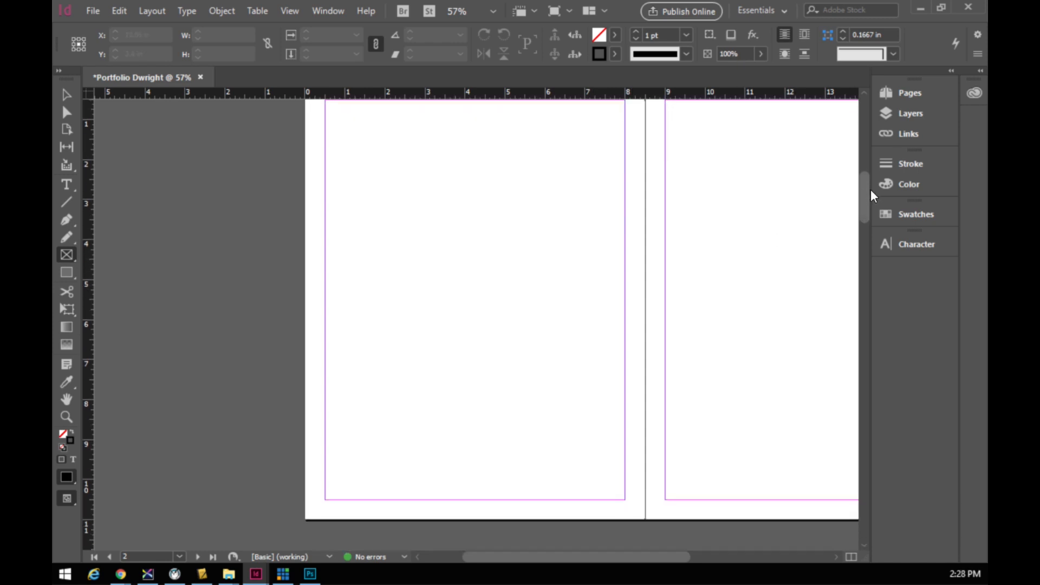
pyautogui.scroll(1, 869, 189)
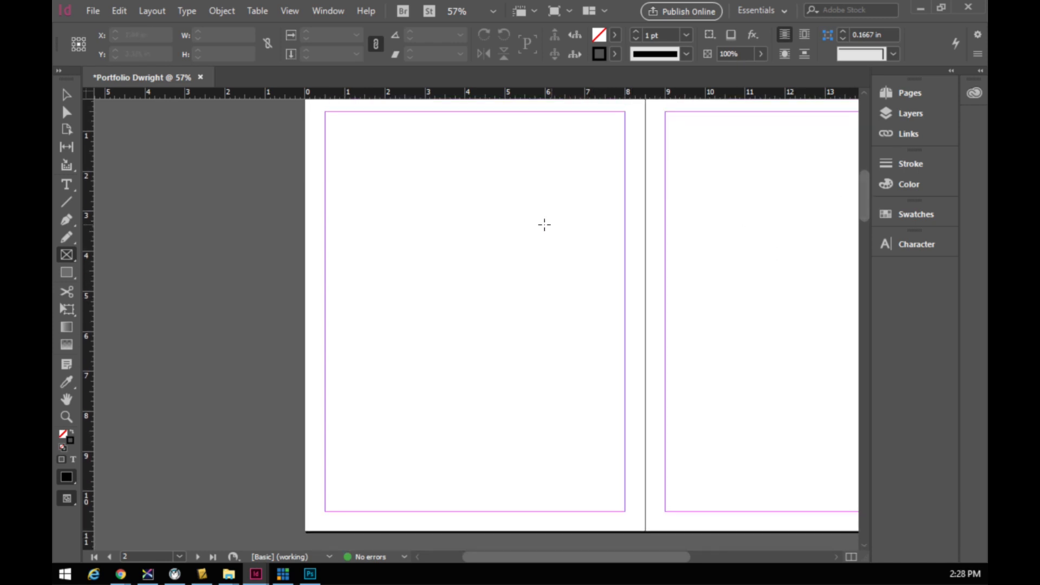
pyautogui.scroll(1, 542, 228)
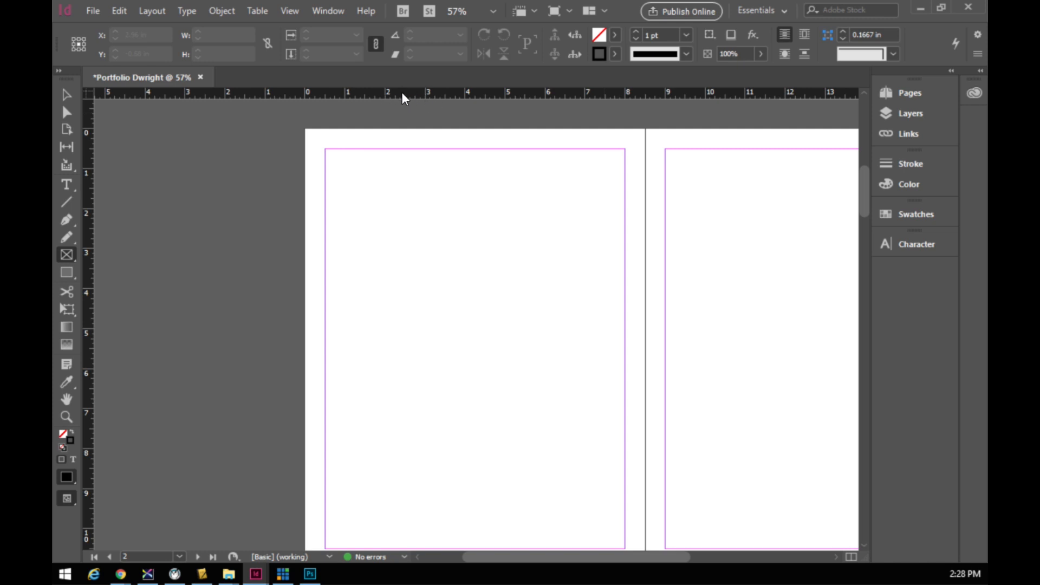
pyautogui.click(294, 11)
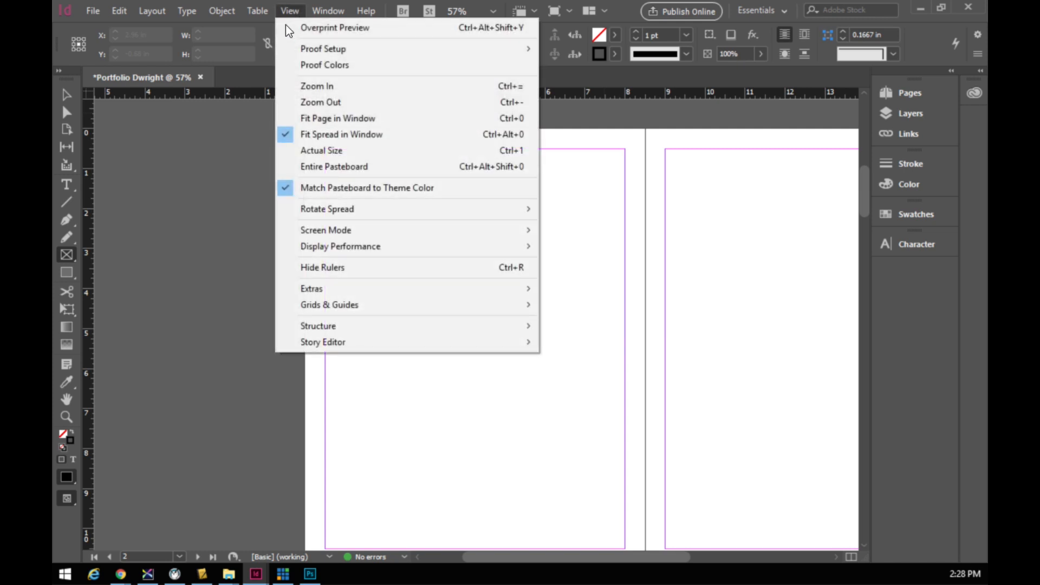
pyautogui.click(332, 269)
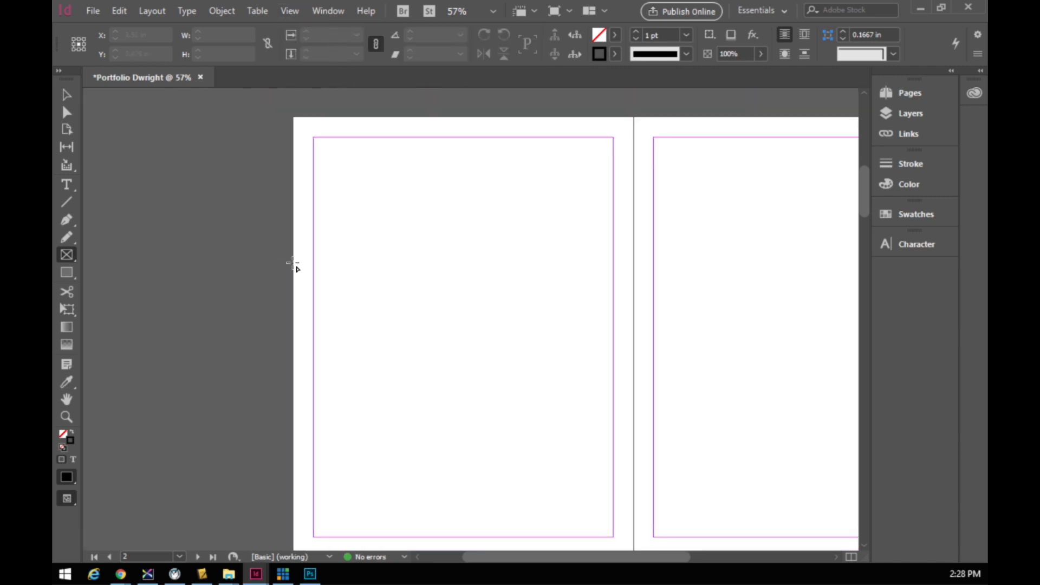
pyautogui.click(290, 11)
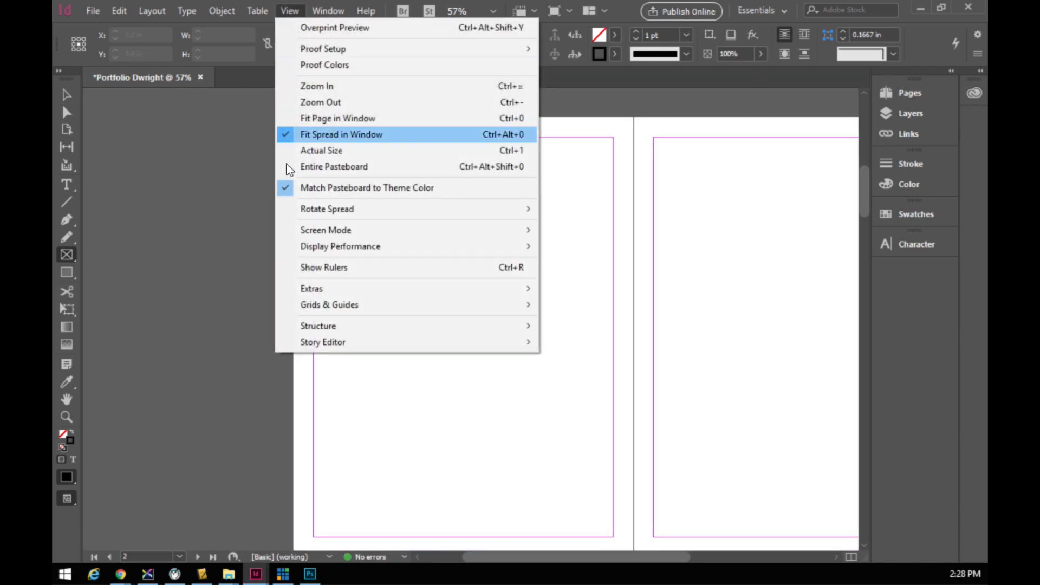
pyautogui.click(330, 271)
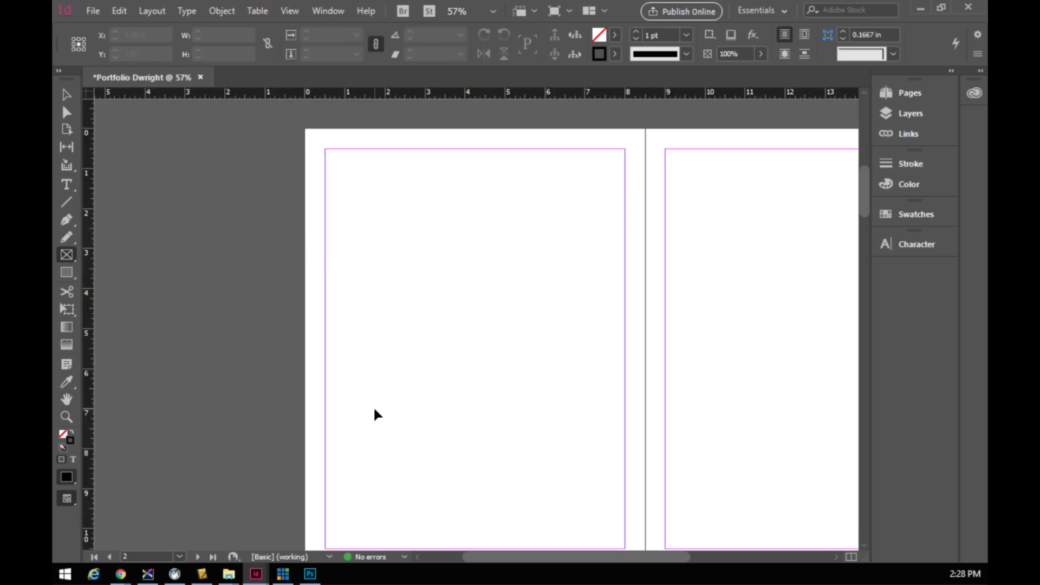
pyautogui.hotkey('ctrl', 'r')
pyautogui.hotkey('ctrl', 'r')
pyautogui.hotkey('ctrl', 'r')
pyautogui.hotkey('ctrl', 'r')
pyautogui.hotkey('ctrl', 'r')
pyautogui.hotkey('ctrl', 'r')
# - Drag a horizontal ruler guide onto page 2 at Y = 6 in
pyautogui.moveTo(450, 97); pyautogui.dragTo(425, 369)
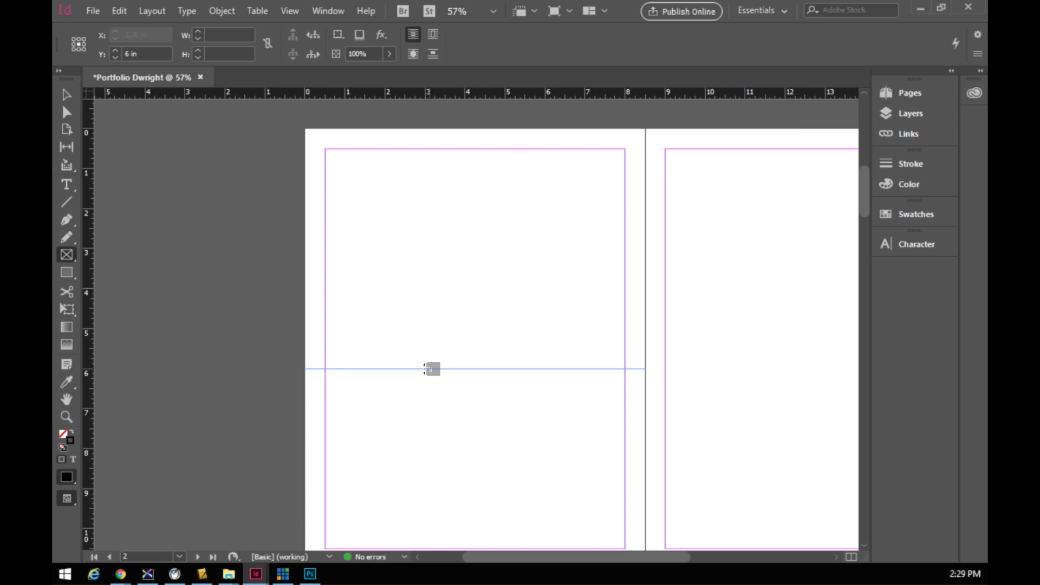
pyautogui.moveTo(424, 369); pyautogui.dragTo(426, 369)
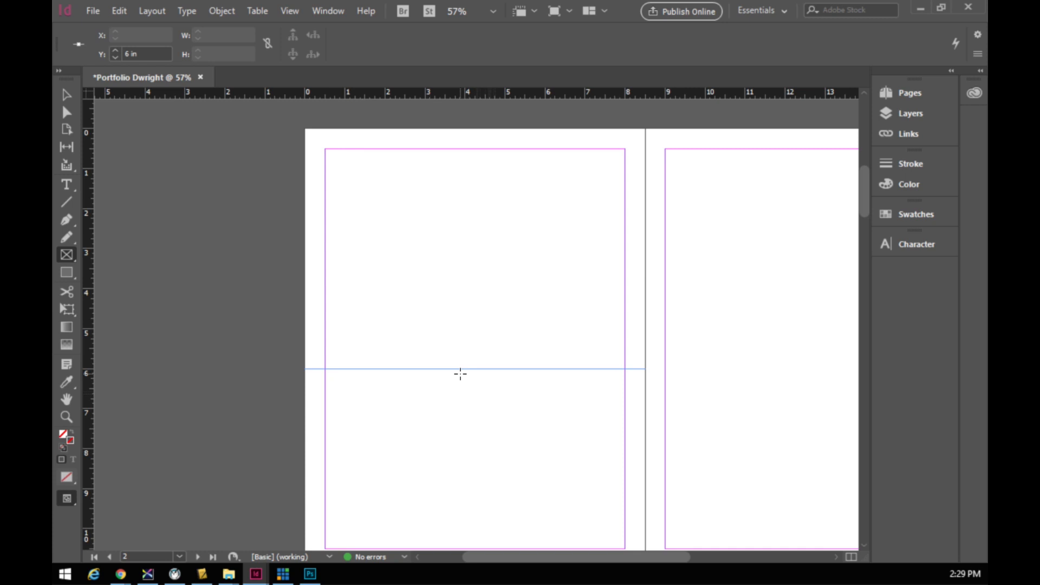
# - Draw a text frame across page 2's top margin, type 'Horizontal Photos' and centre it
pyautogui.click(66, 185)
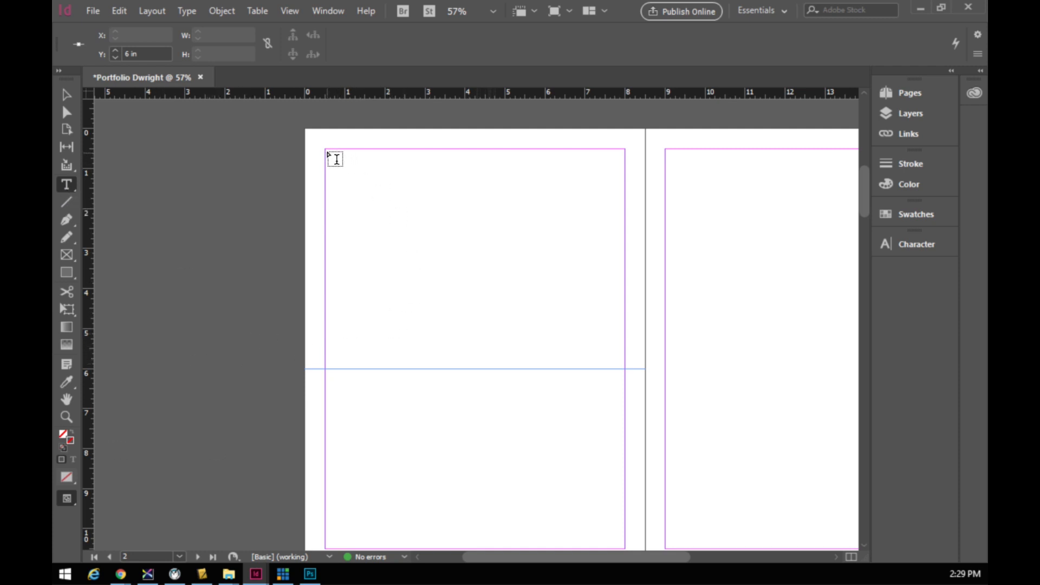
pyautogui.moveTo(327, 151); pyautogui.dragTo(623, 174)
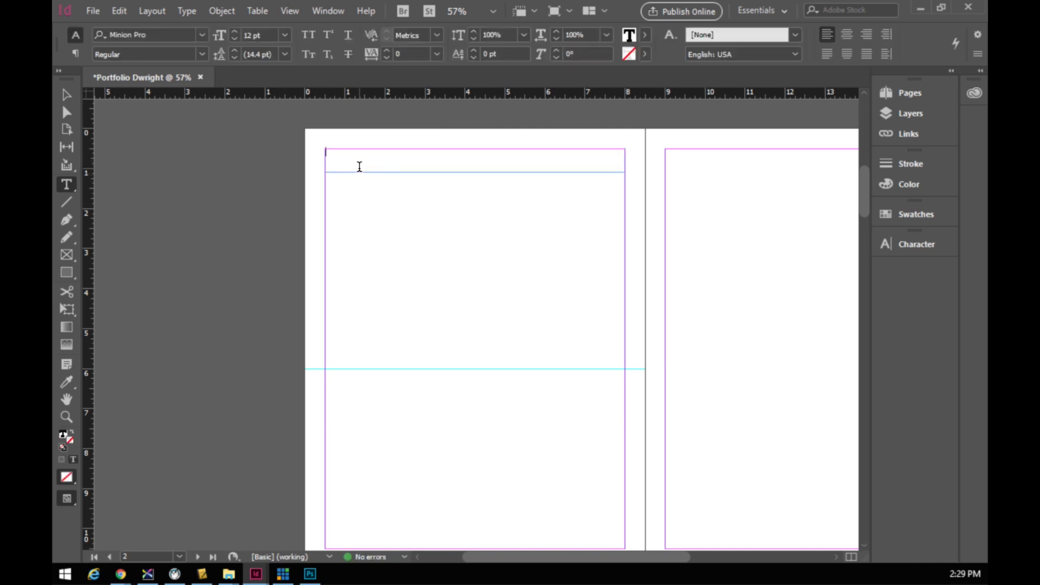
pyautogui.write('Ho')
pyautogui.write('rizontal Photos')
pyautogui.moveTo(392, 153); pyautogui.dragTo(304, 153)
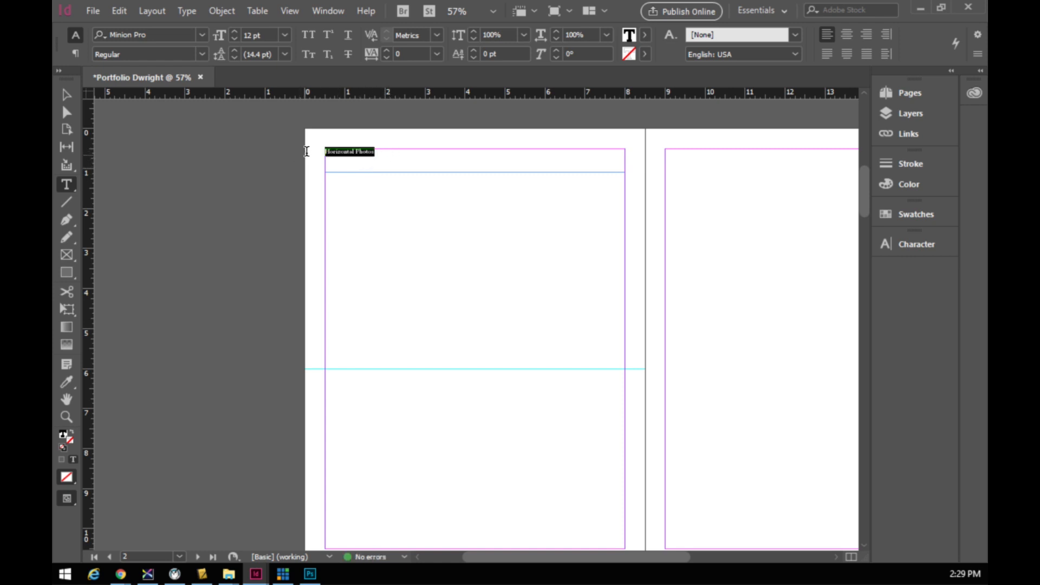
pyautogui.click(846, 34)
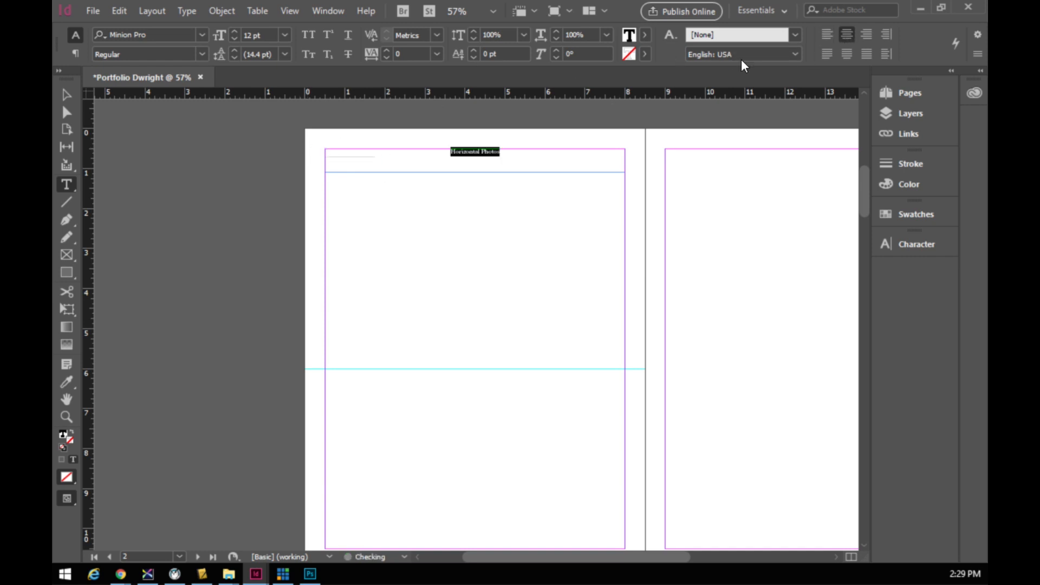
# - Set the heading to 36 pt in Myriad Pro
pyautogui.click(284, 35)
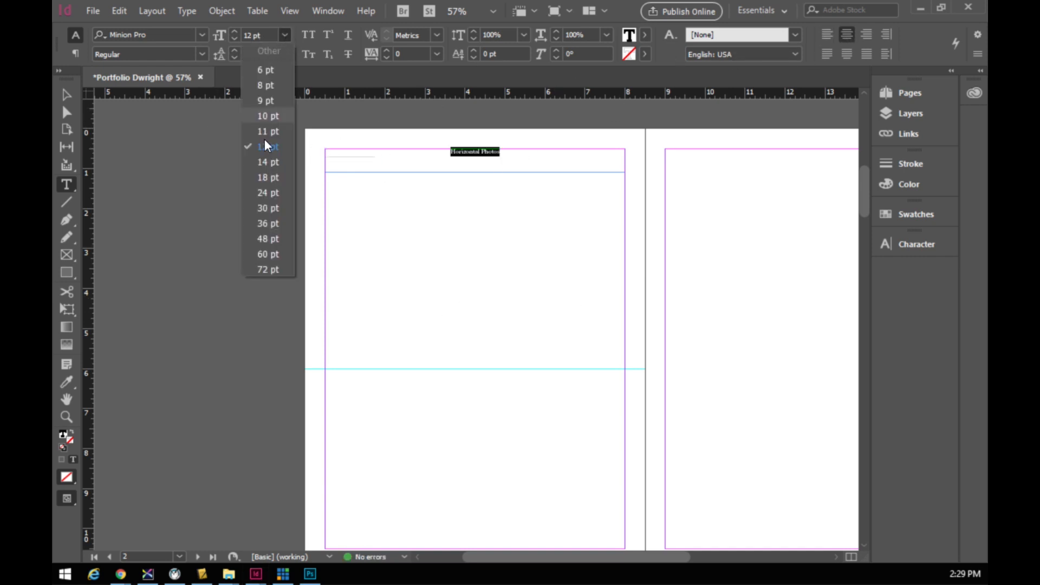
pyautogui.click(284, 254)
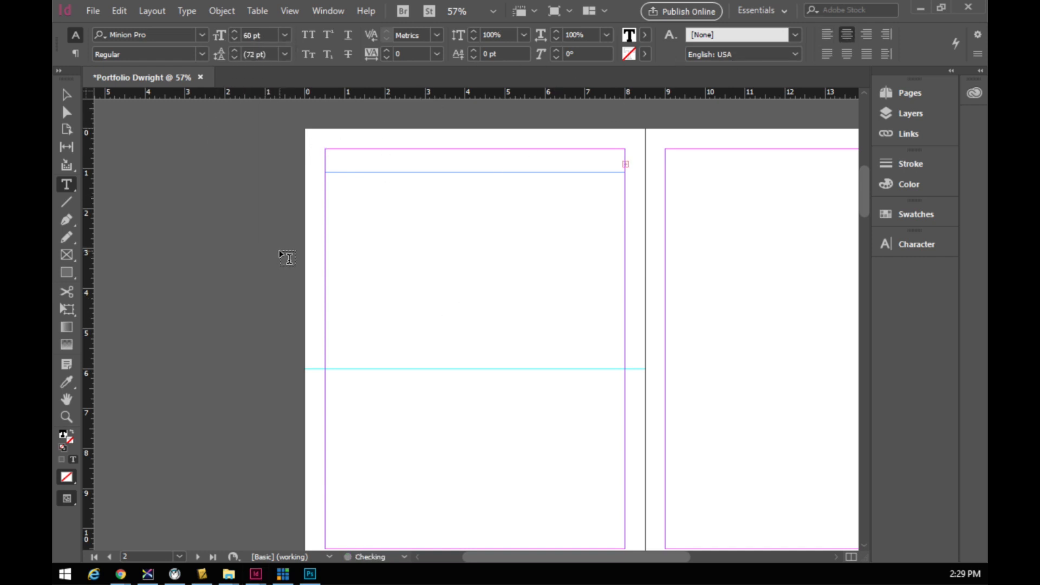
pyautogui.click(286, 36)
pyautogui.click(268, 223)
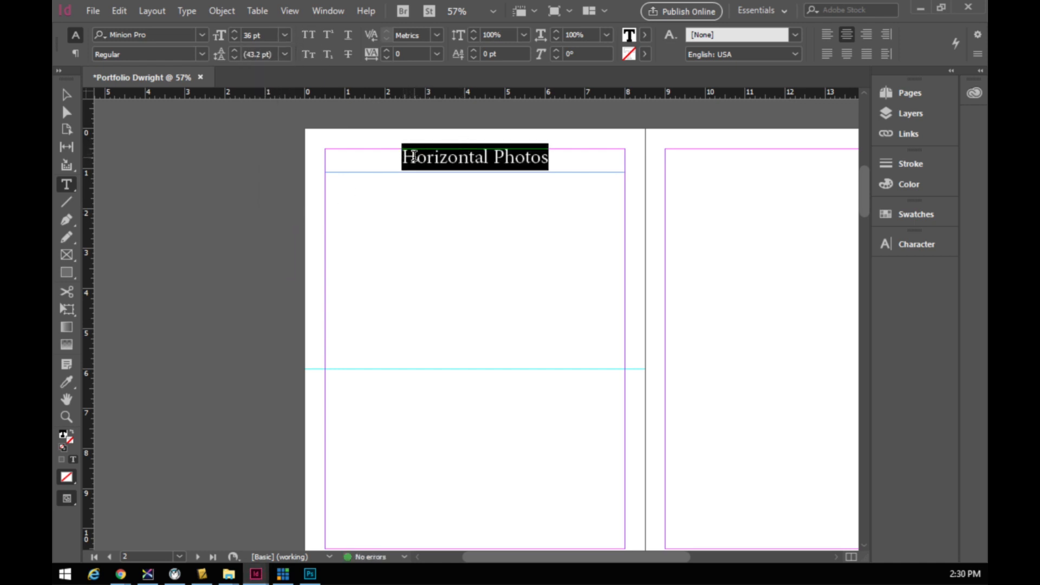
pyautogui.click(202, 35)
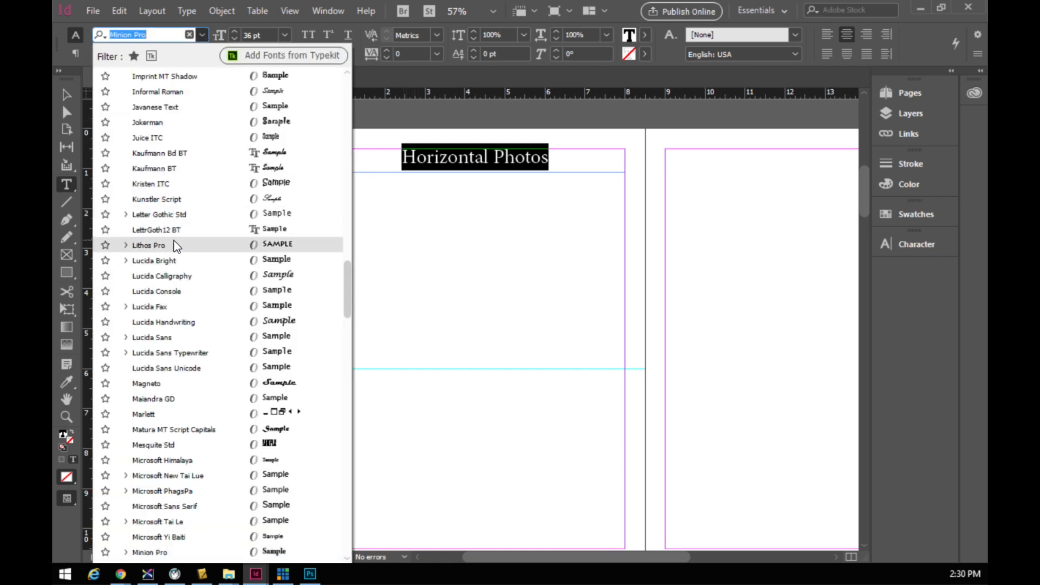
pyautogui.scroll(8, 173, 255)
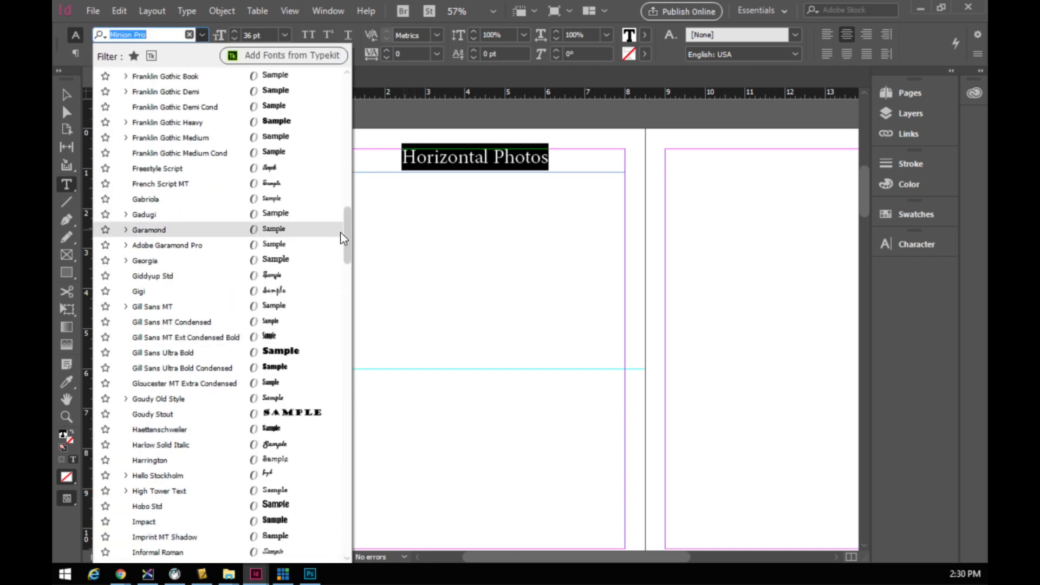
pyautogui.moveTo(348, 247); pyautogui.dragTo(348, 109)
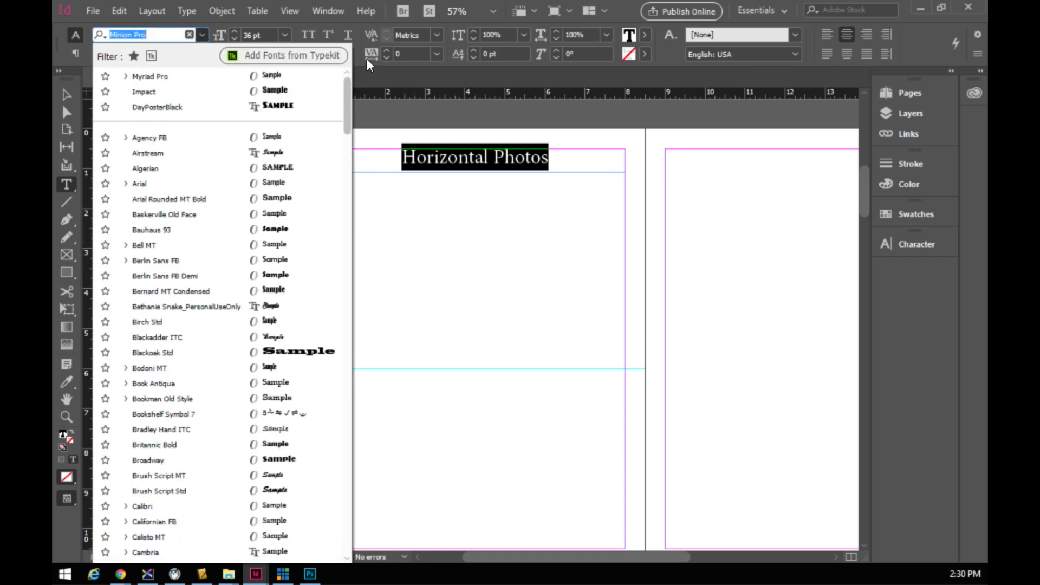
pyautogui.click(151, 76)
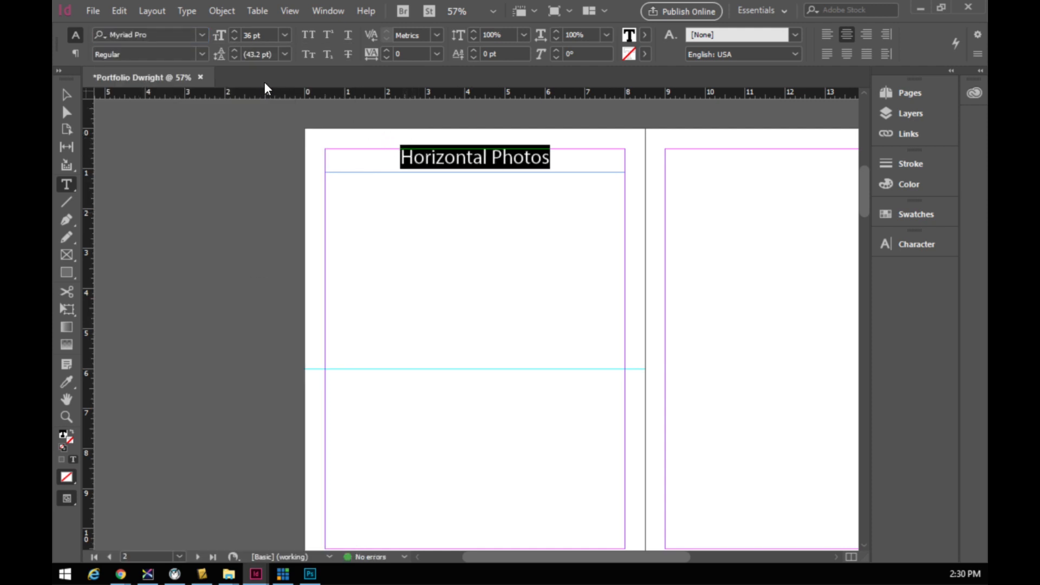
# - Make the heading Bold, step its size up to 42 pt, and select its frame
pyautogui.click(202, 54)
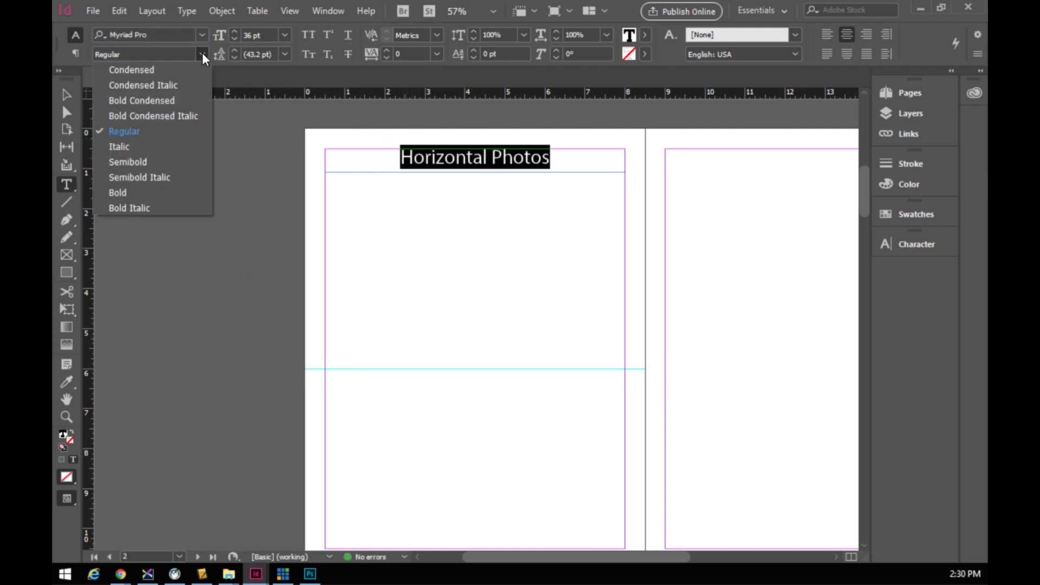
pyautogui.click(117, 192)
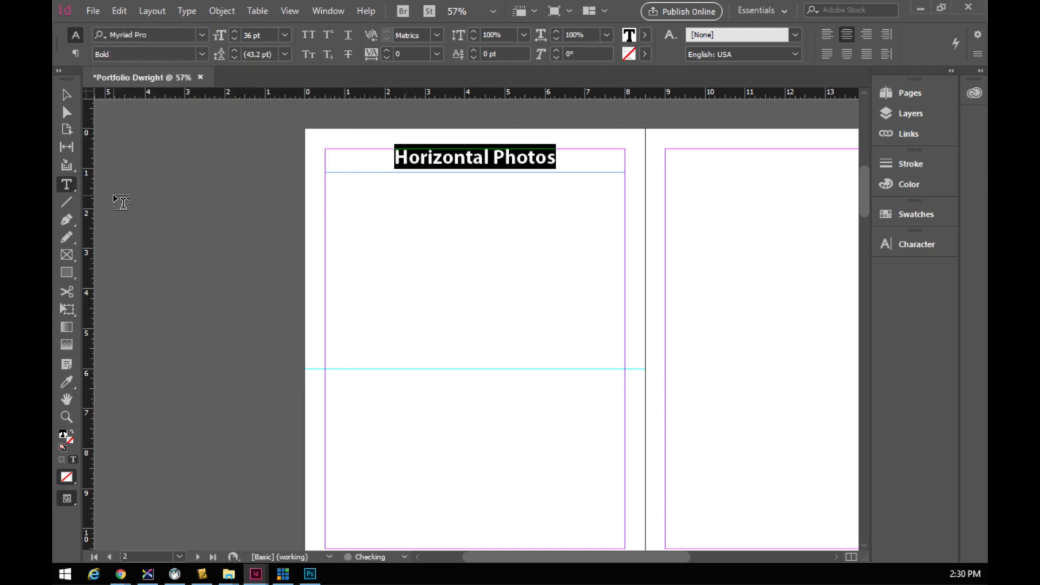
pyautogui.click(235, 32)
pyautogui.click(235, 32)
pyautogui.click(235, 32)
pyautogui.click(236, 33)
pyautogui.click(236, 33)
pyautogui.click(237, 32)
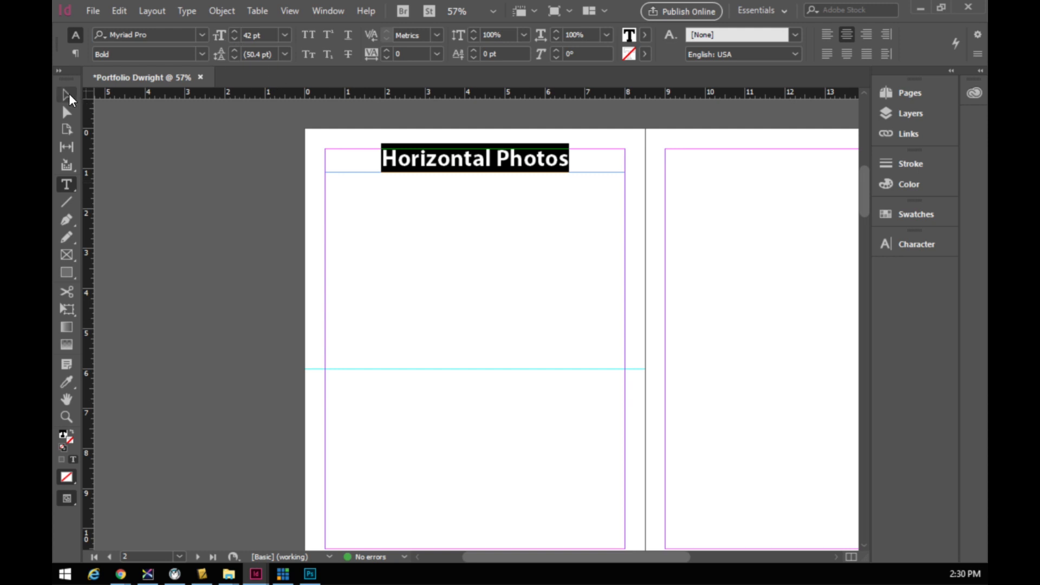
pyautogui.click(66, 95)
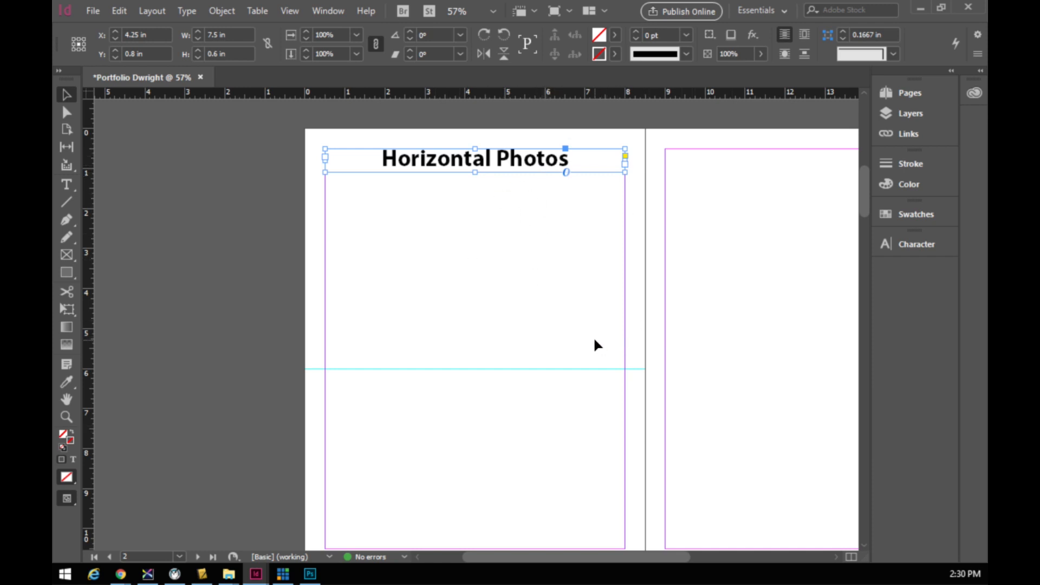
# - Duplicate the heading frame to the 6 in guide on page 2 and the top of page 3
pyautogui.hotkey('ctrl', 'v')
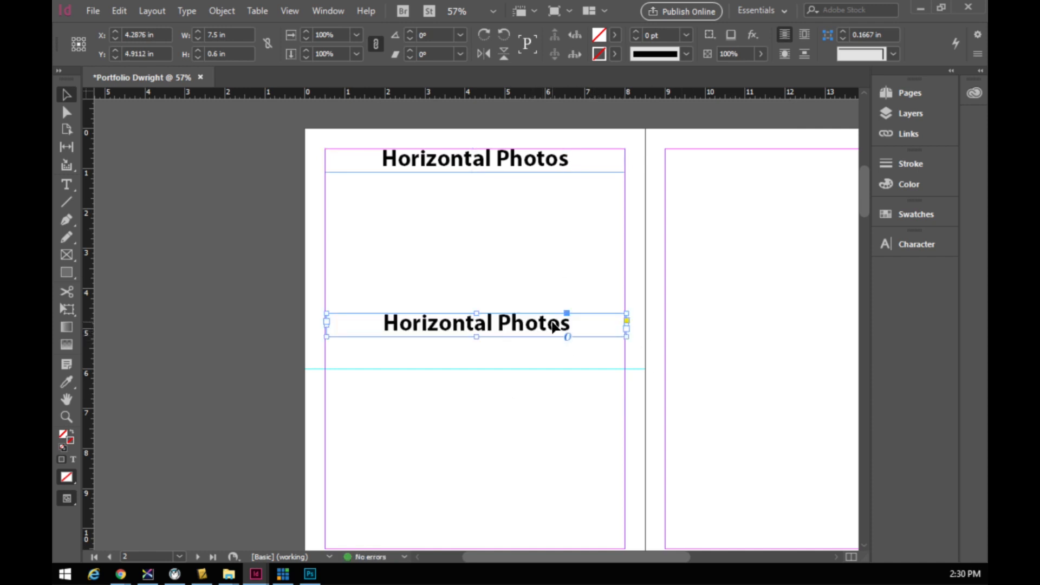
pyautogui.moveTo(548, 324); pyautogui.dragTo(547, 244)
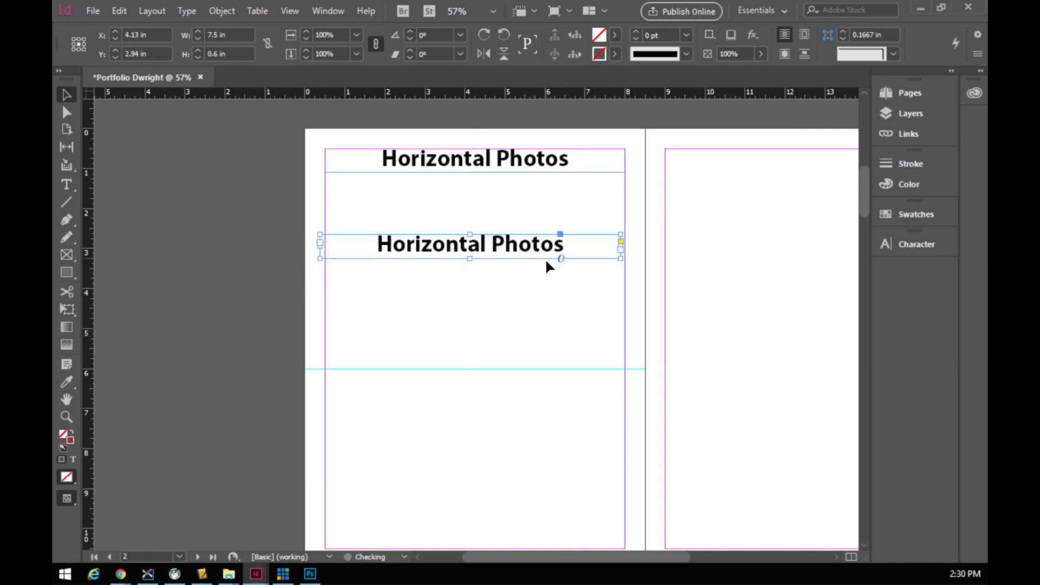
pyautogui.press('Delete')
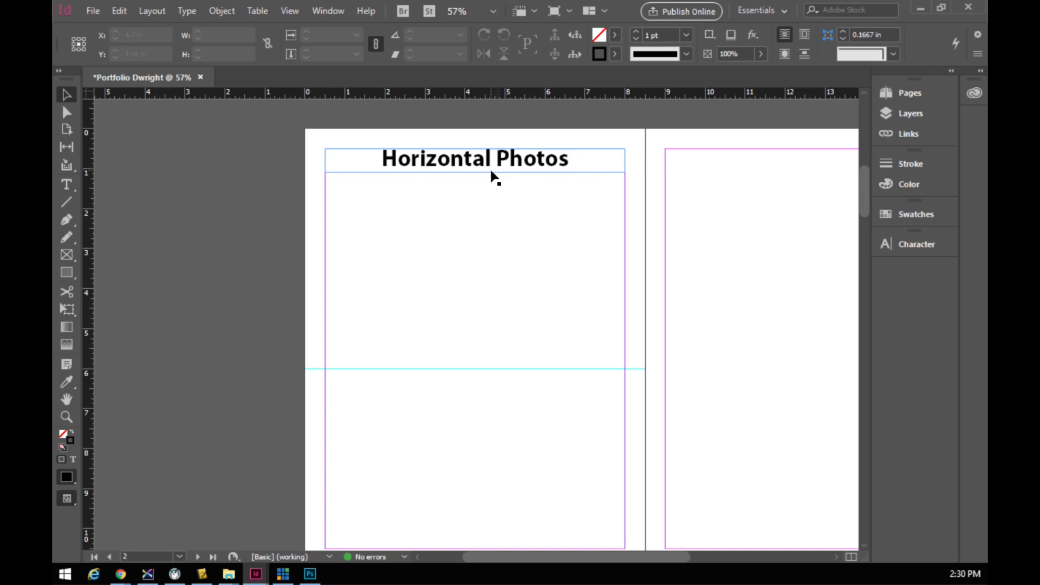
pyautogui.press('alt')
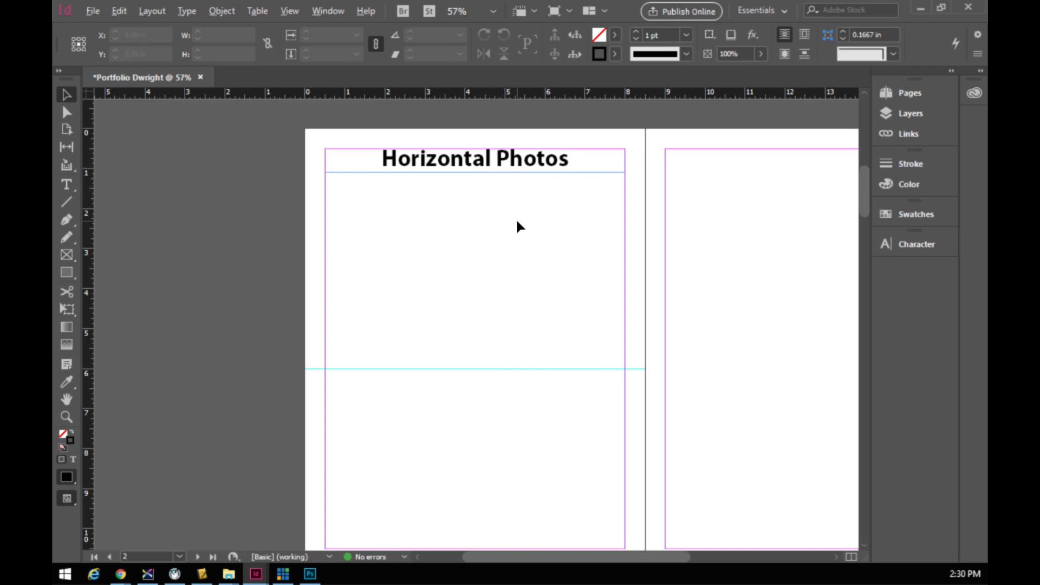
pyautogui.moveTo(502, 167); pyautogui.dragTo(498, 386)
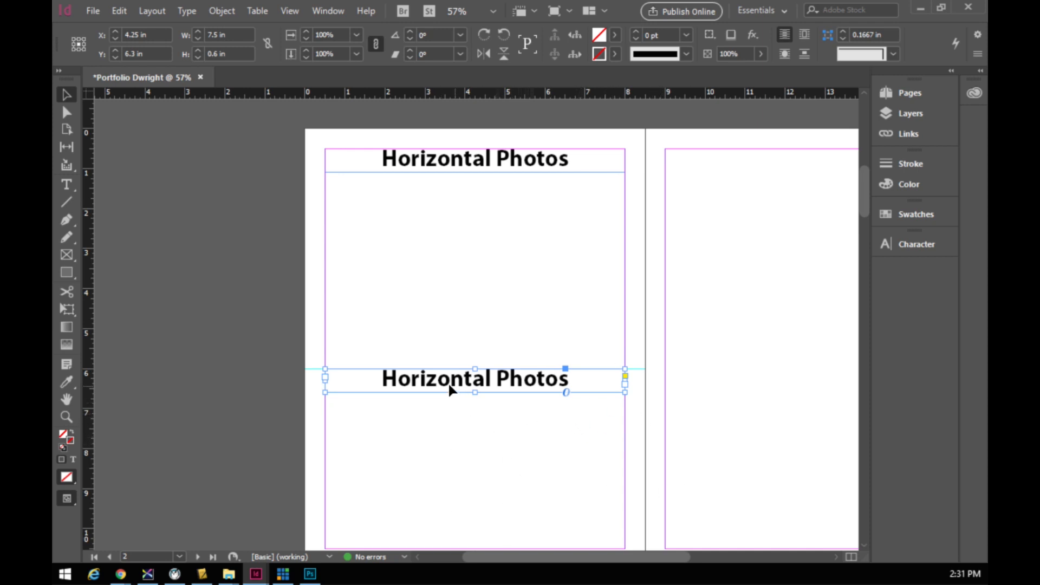
pyautogui.moveTo(425, 385); pyautogui.dragTo(763, 167)
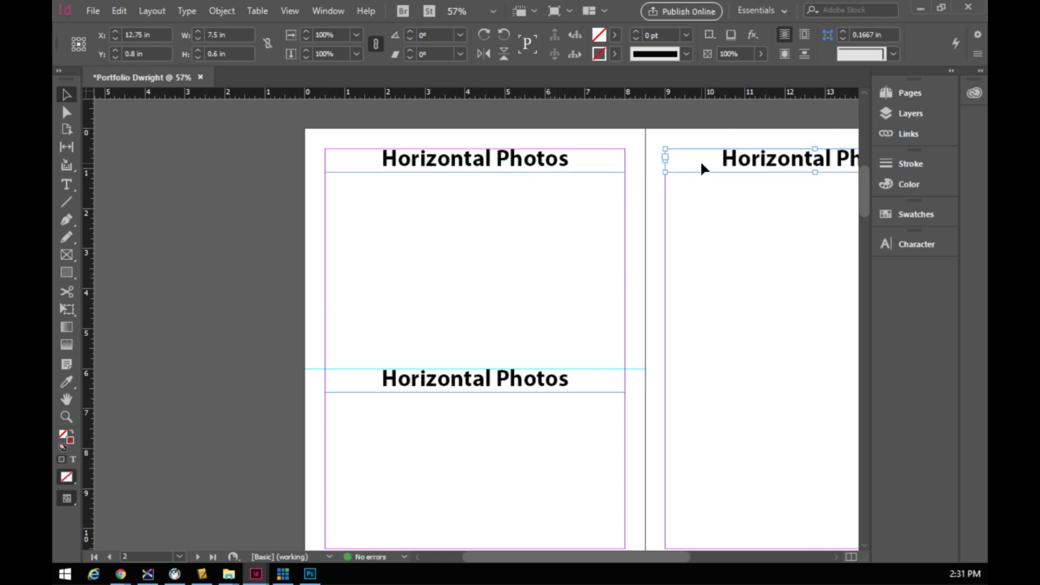
# - Move both top headings up to 0.5 in, align them across the spread, and adjust the lower heading
pyautogui.moveTo(588, 138); pyautogui.dragTo(685, 160)
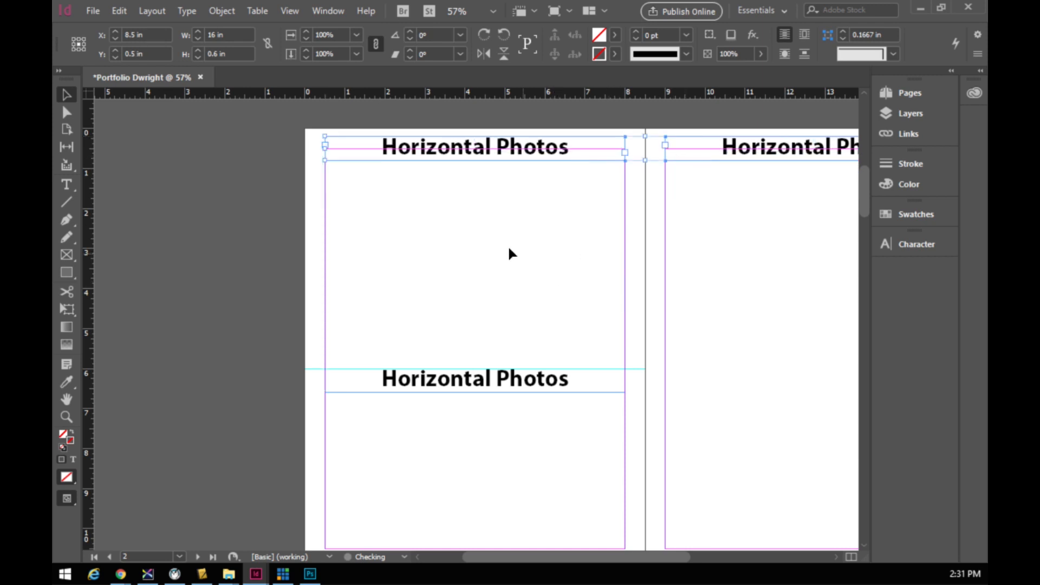
pyautogui.click(456, 206)
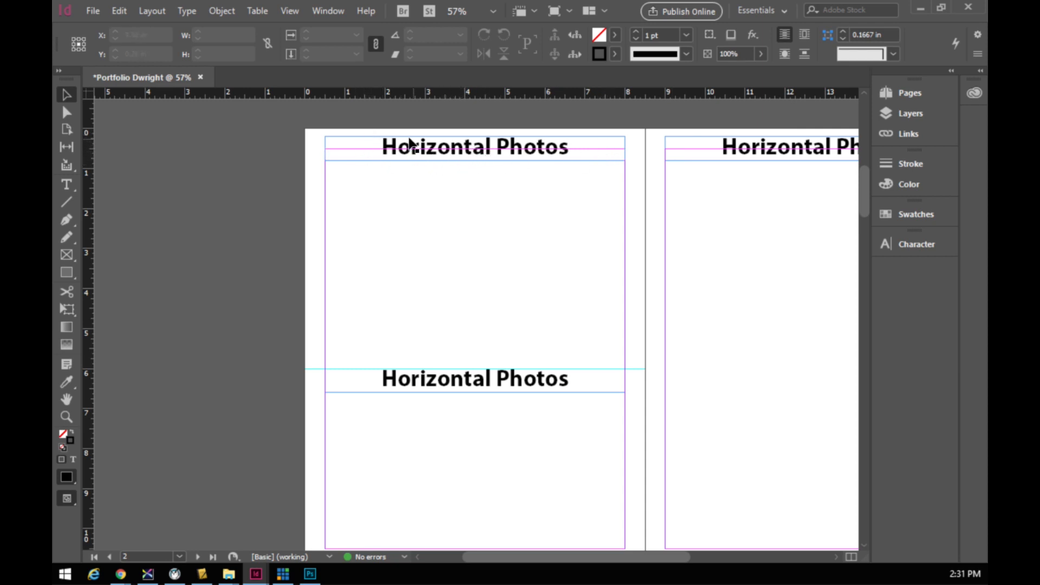
pyautogui.moveTo(598, 146)
pyautogui.mouseDown()
pyautogui.moveTo(703, 167)
pyautogui.moveTo(582, 163)
pyautogui.moveTo(602, 144)
pyautogui.mouseUp()
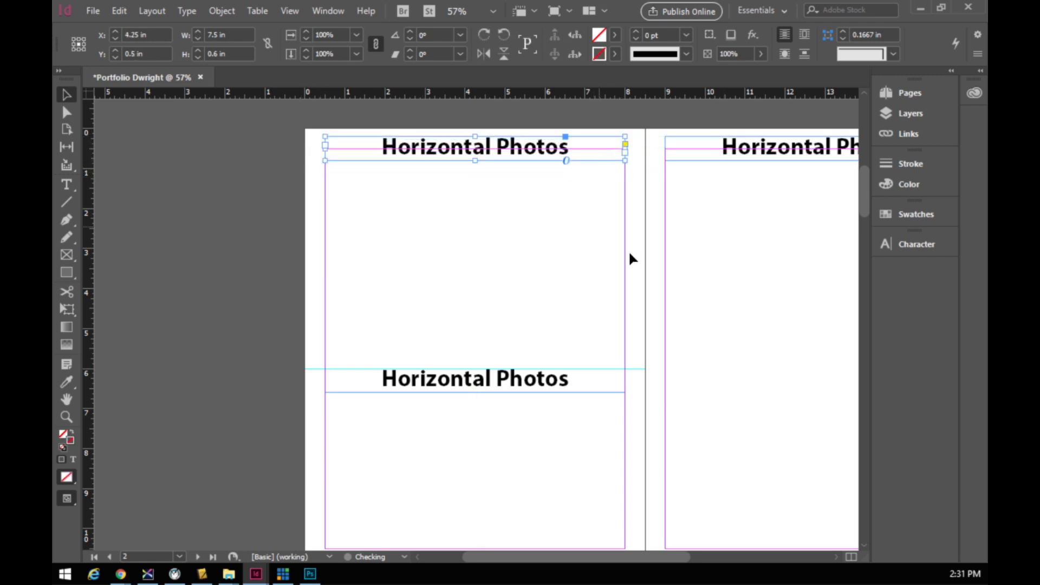
pyautogui.click(583, 223)
pyautogui.moveTo(557, 386)
pyautogui.mouseDown()
pyautogui.moveTo(548, 390)
pyautogui.moveTo(555, 476)
pyautogui.moveTo(548, 390)
pyautogui.mouseUp()
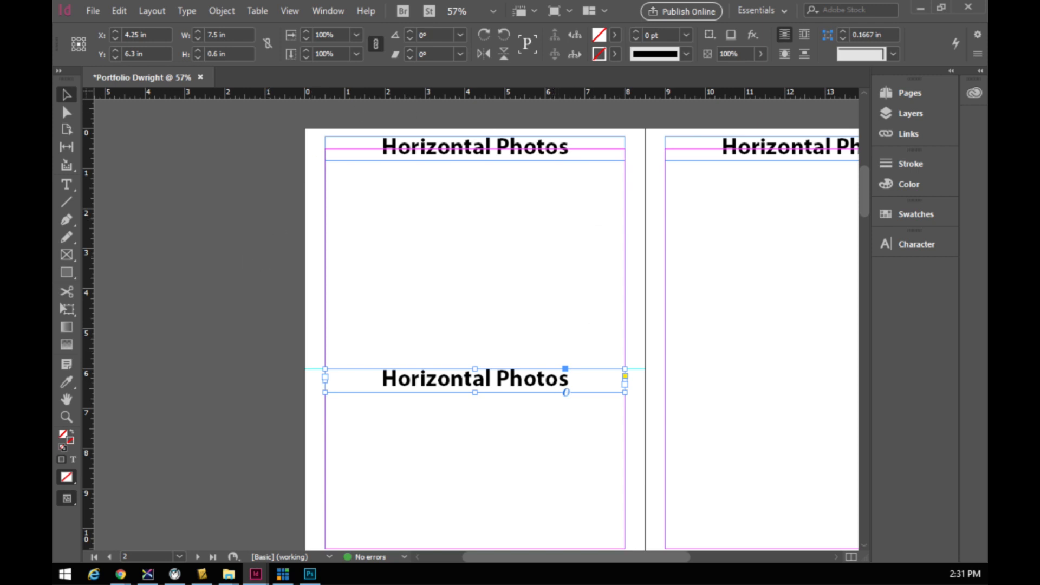
pyautogui.hotkey('ctrl', 's')
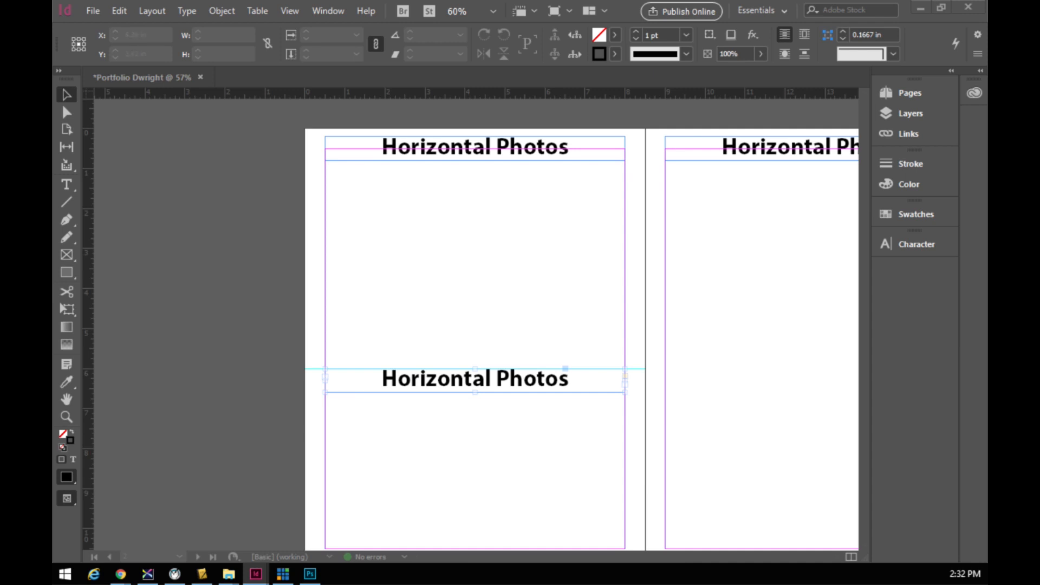
pyautogui.click(476, 228)
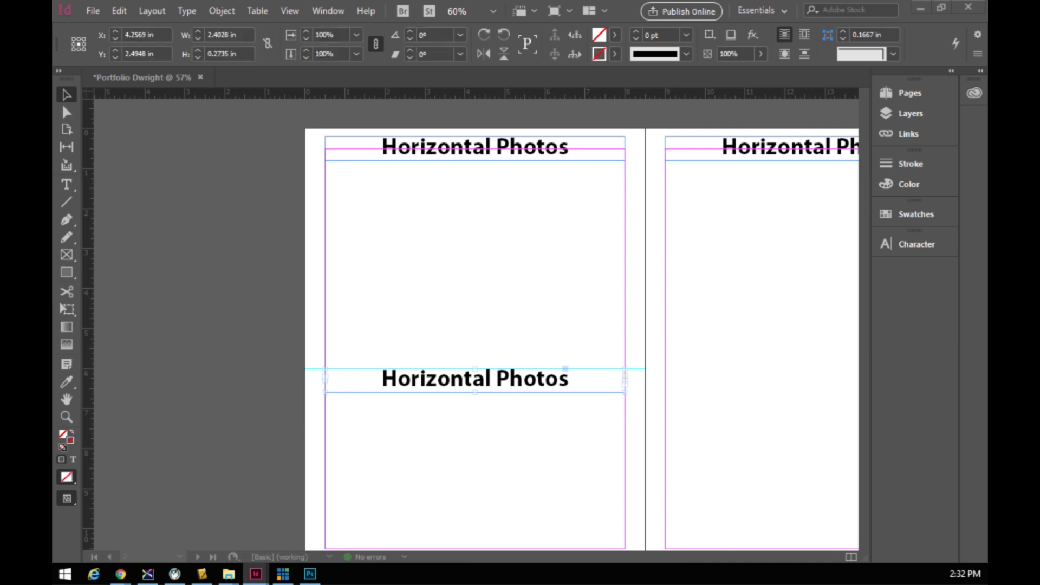
pyautogui.moveTo(476, 324); pyautogui.dragTo(372, 228)
pyautogui.press('t')
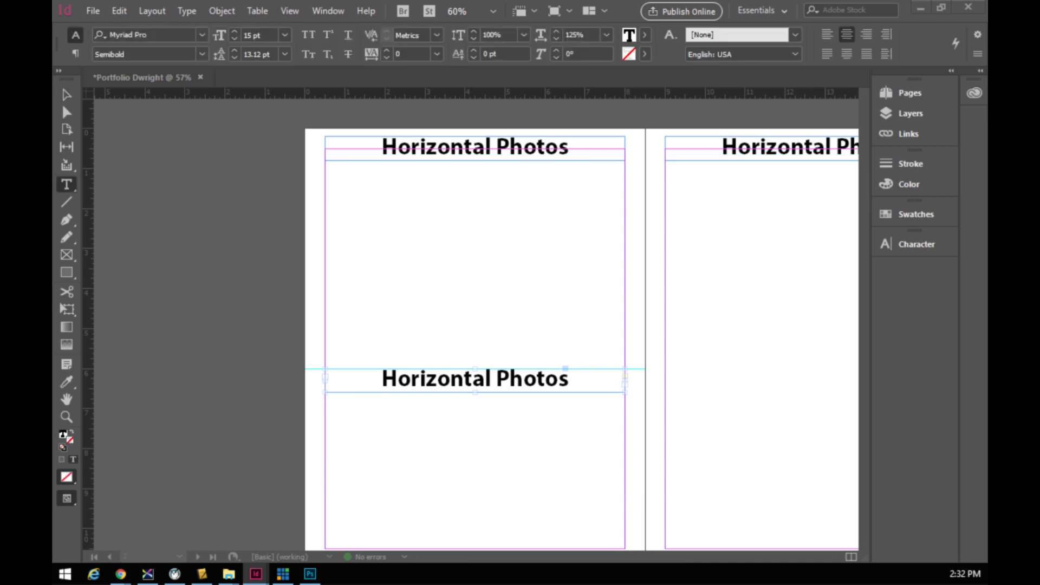
pyautogui.click(249, 295)
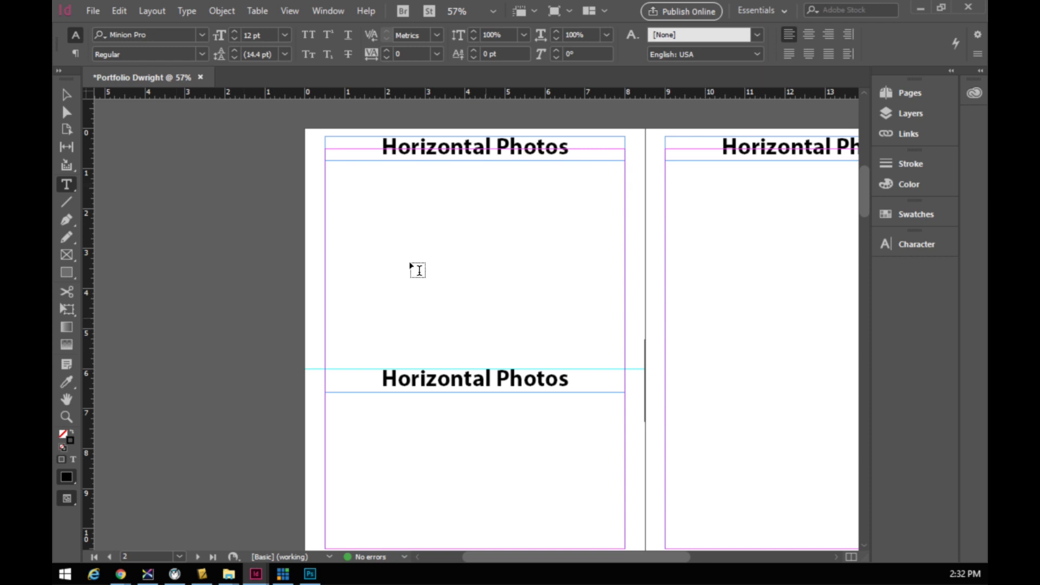
pyautogui.click(66, 95)
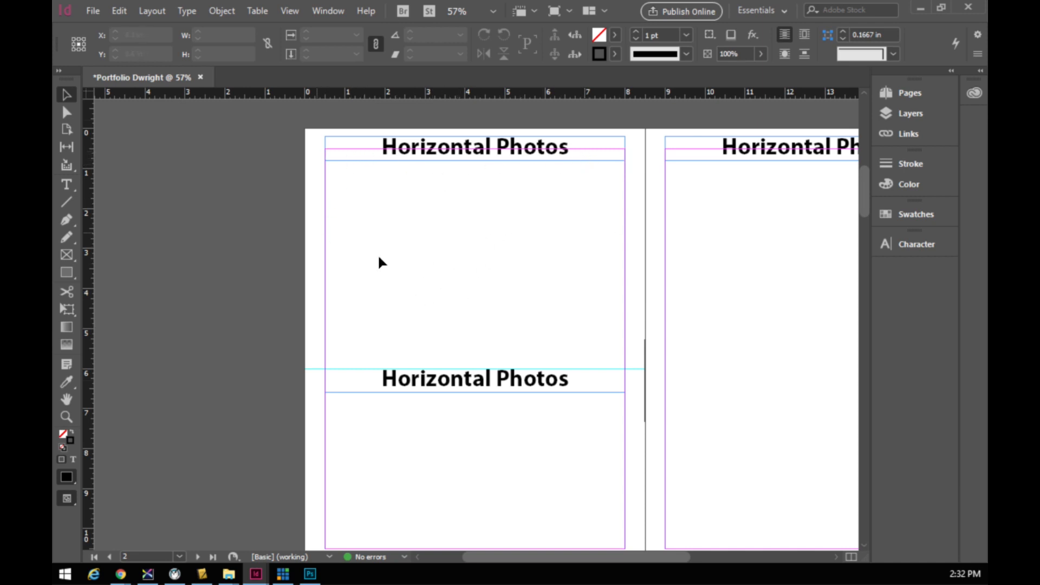
# - Draw a 7.5 × 4.575 in picture frame across page 2 between the top and middle headings
pyautogui.click(65, 259)
pyautogui.moveTo(327, 161); pyautogui.dragTo(620, 350)
pyautogui.moveTo(620, 350); pyautogui.dragTo(620, 347)
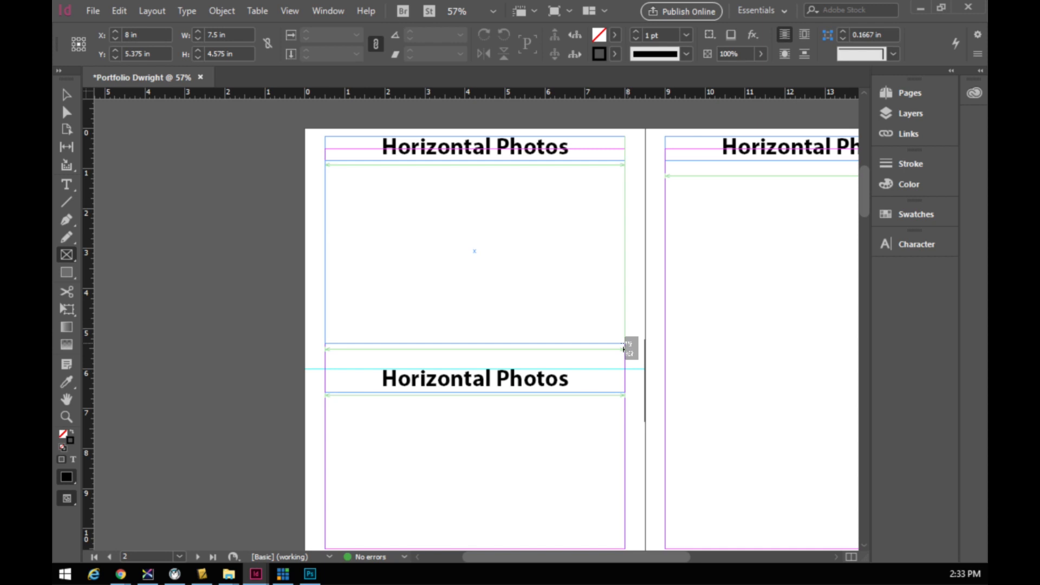
# - Split the frame being drawn into a 3 × 3 grid and widen its row gaps
pyautogui.press('Right')
pyautogui.press('Right')
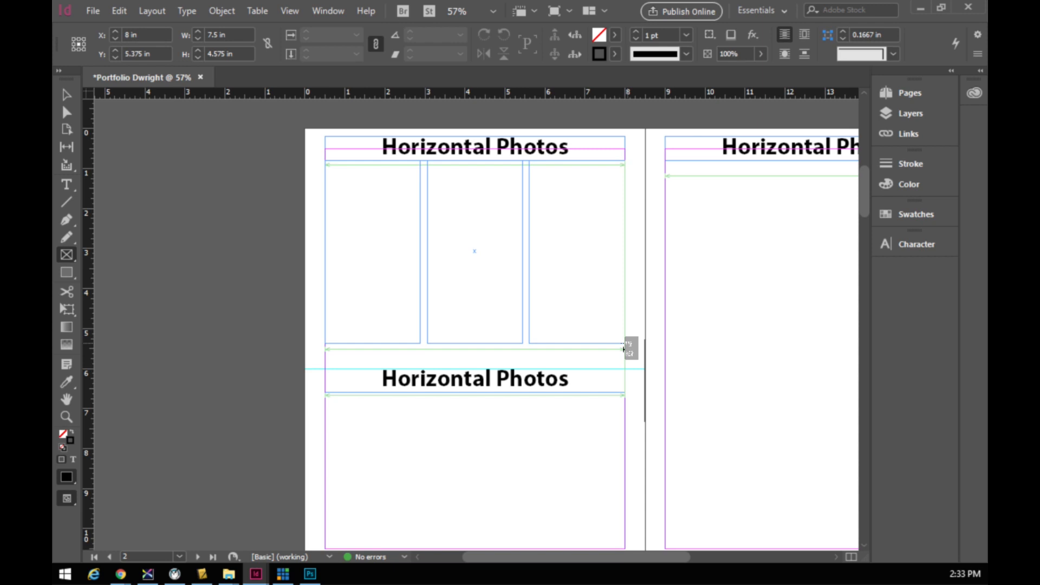
pyautogui.press('Up')
pyautogui.press('Up')
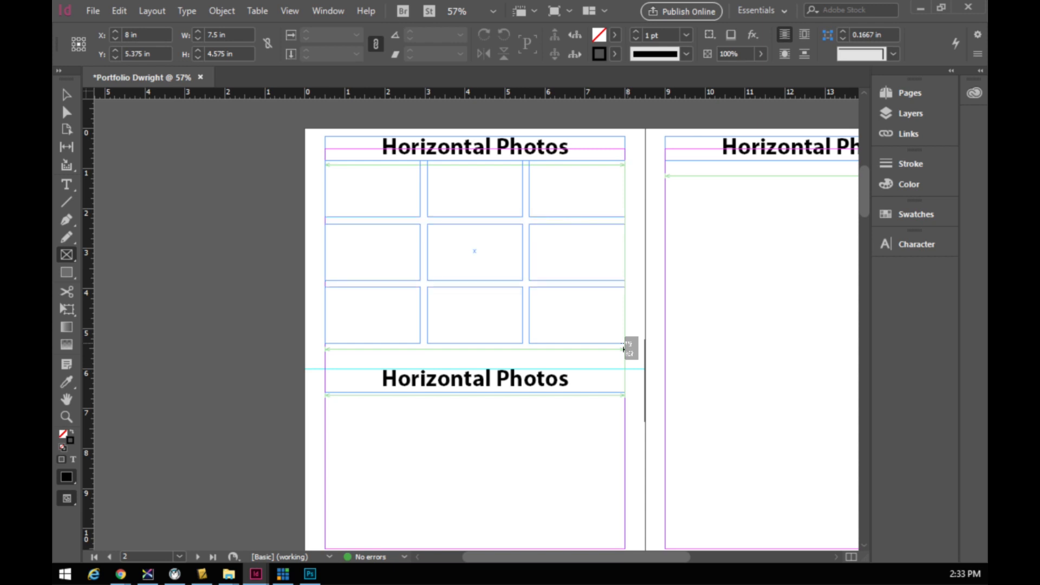
pyautogui.moveTo(623, 343); pyautogui.dragTo(622, 343)
pyautogui.hotkey('ctrl', 'Up')
pyautogui.hotkey('ctrl', 'Up')
pyautogui.hotkey('ctrl', 'Up')
pyautogui.hotkey('ctrl', 'Up')
pyautogui.hotkey('ctrl', 'Up')
pyautogui.hotkey('ctrl', 'Up')
pyautogui.hotkey('ctrl', 'Up')
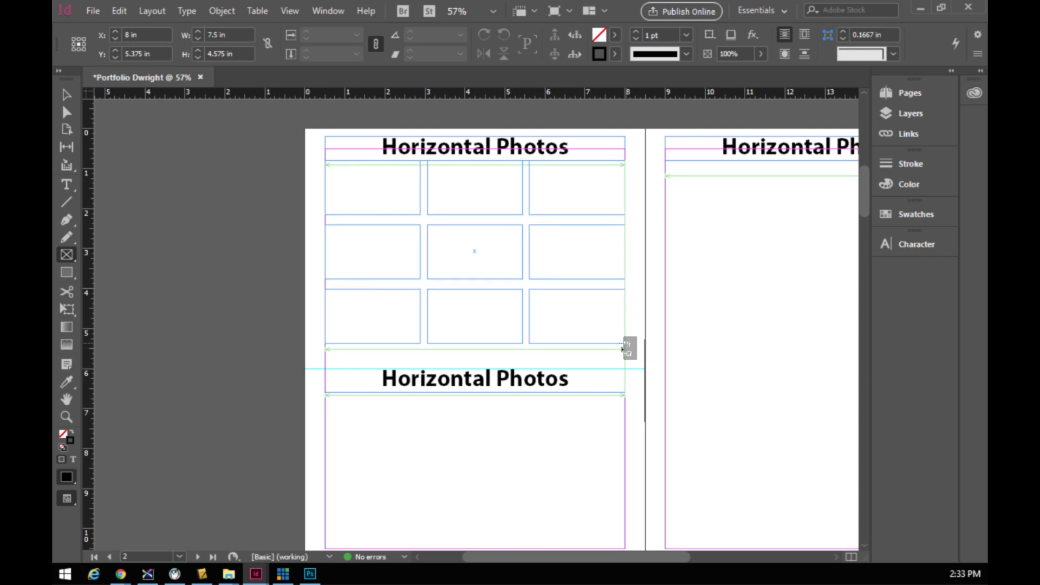
pyautogui.hotkey('ctrl', 'Up')
pyautogui.hotkey('ctrl', 'Up')
pyautogui.hotkey('ctrl', 'Up')
pyautogui.hotkey('ctrl', 'Up')
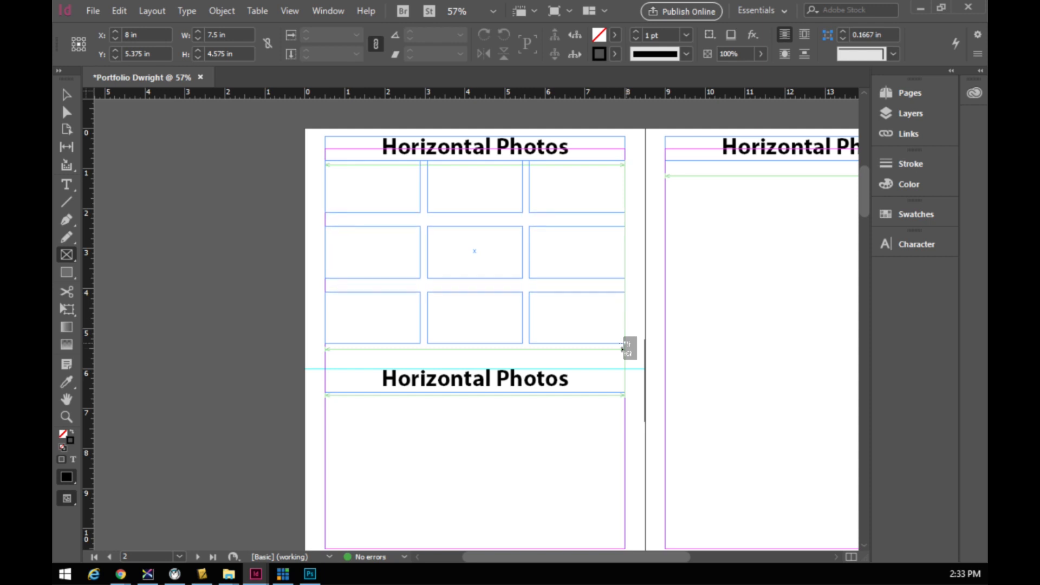
pyautogui.hotkey('ctrl', 'Up')
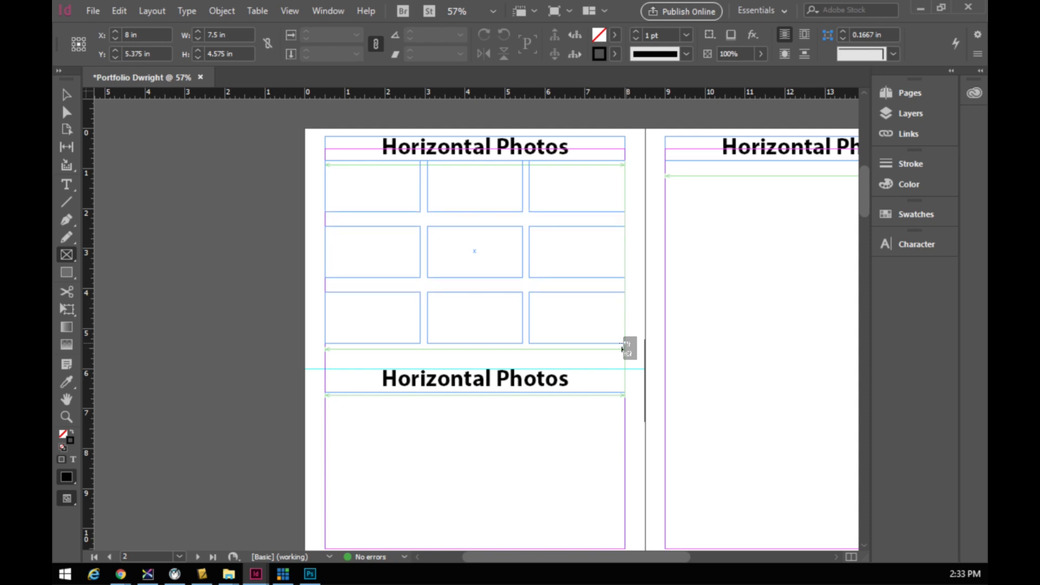
pyautogui.moveTo(621, 348)
pyautogui.mouseDown()
pyautogui.moveTo(622, 307)
pyautogui.moveTo(622, 347)
pyautogui.mouseUp()
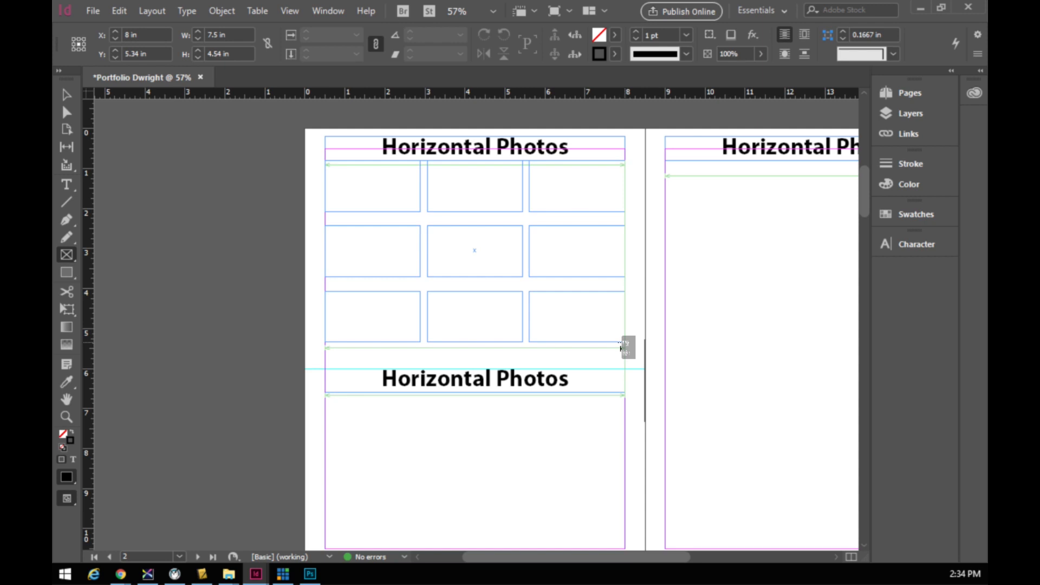
# - Create the nine-frame 3 × 3 grid beneath the top heading and deselect it
pyautogui.moveTo(621, 347); pyautogui.dragTo(625, 342)
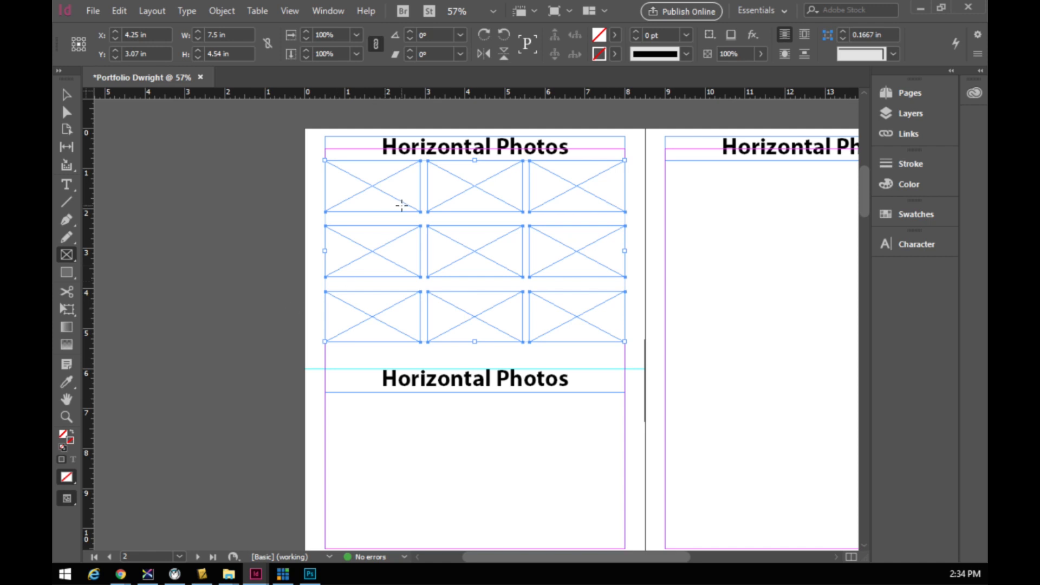
pyautogui.click(66, 95)
pyautogui.click(316, 242)
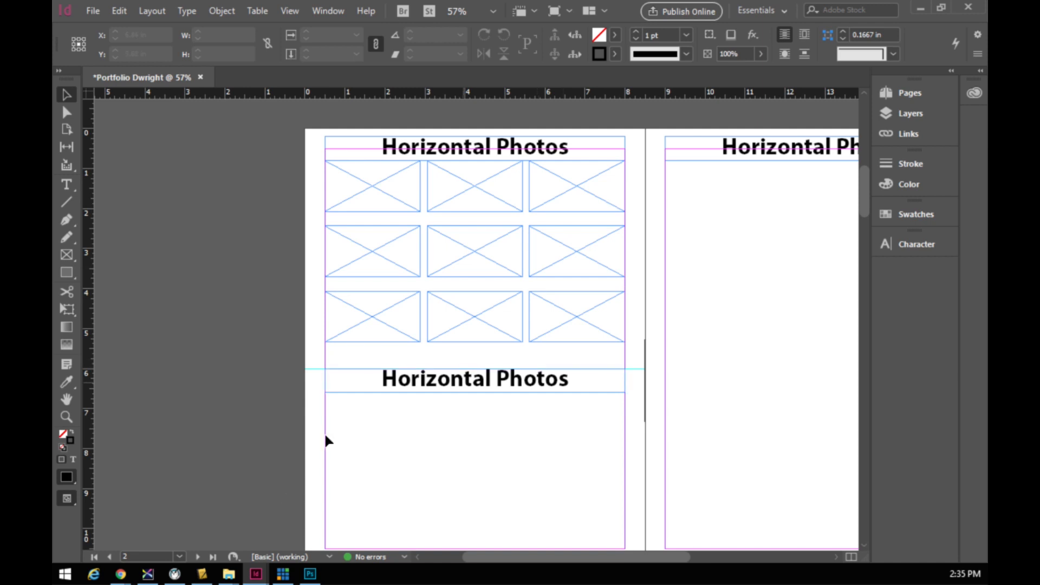
pyautogui.click(66, 185)
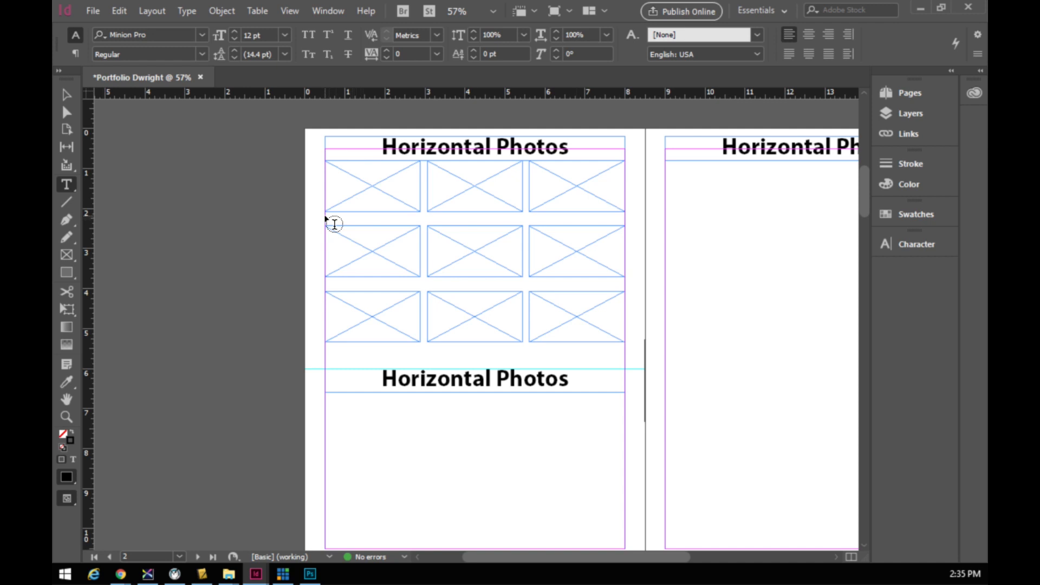
# - Draw a text frame under the top-left image and type a centred 'Formal Balance 1' caption
pyautogui.moveTo(326, 214); pyautogui.dragTo(415, 231)
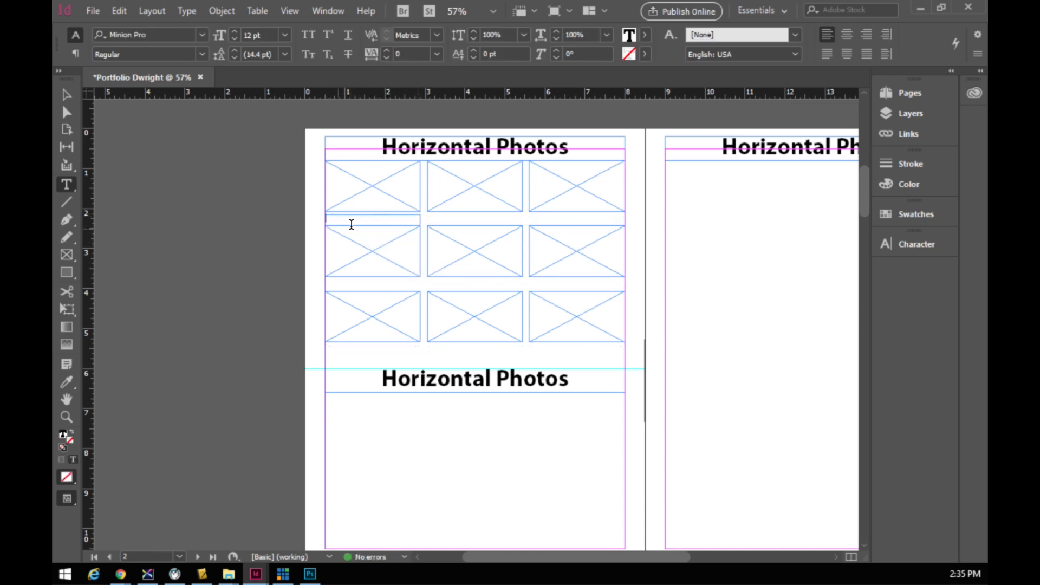
pyautogui.write('Formal Balance 1')
pyautogui.hotkey('ctrl', 'a')
pyautogui.click(847, 34)
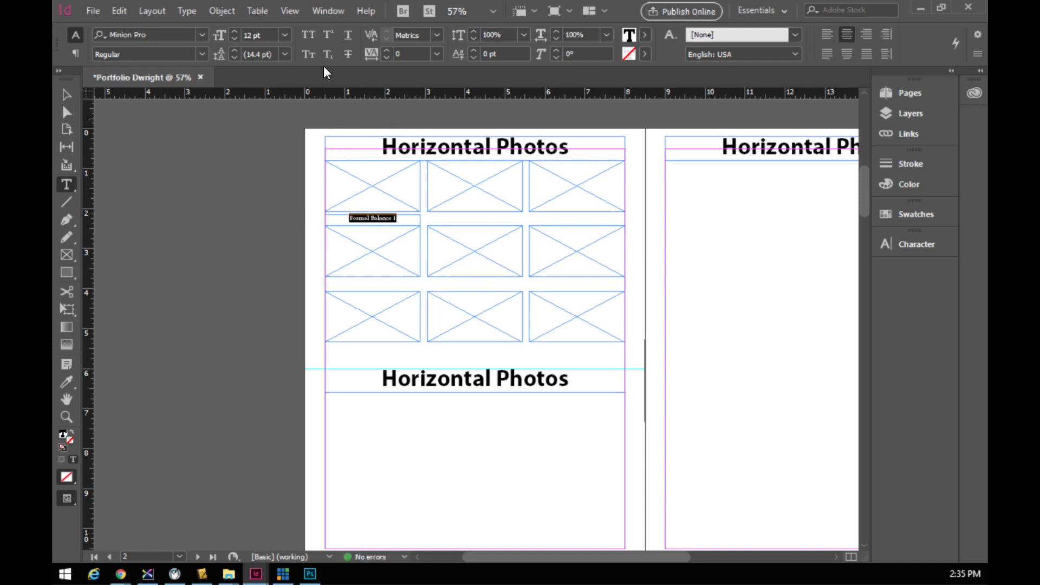
# - Set the caption text to 16 pt Myriad Pro Regular
pyautogui.click(236, 32)
pyautogui.click(236, 32)
pyautogui.click(235, 31)
pyautogui.click(236, 31)
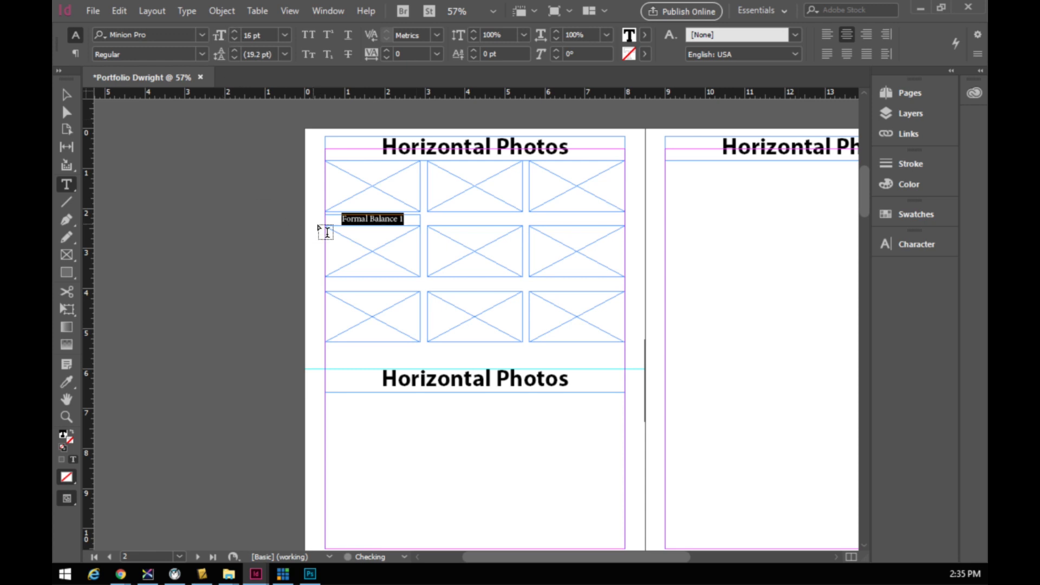
pyautogui.click(202, 34)
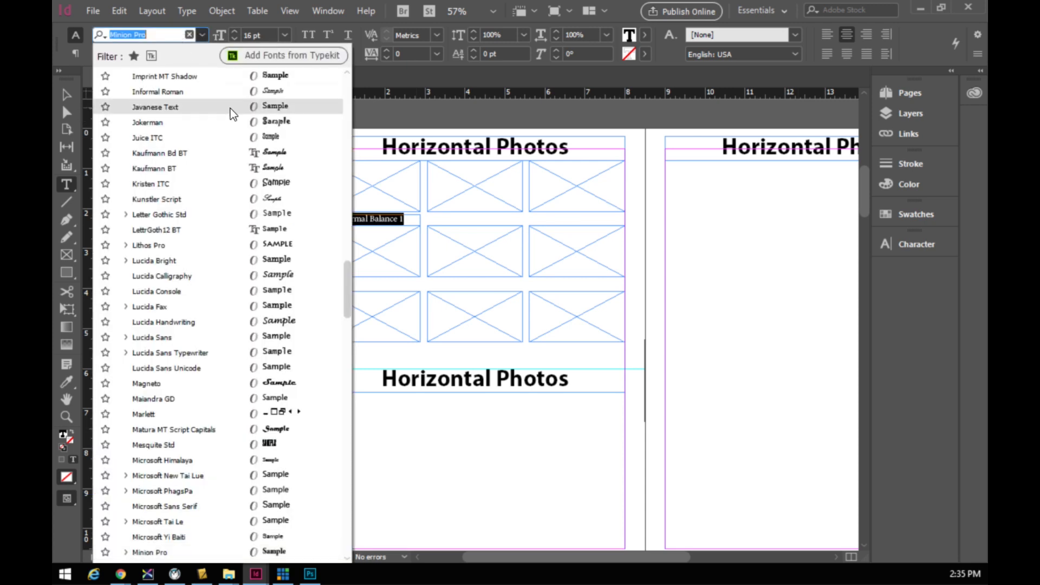
pyautogui.moveTo(346, 297); pyautogui.dragTo(348, 77)
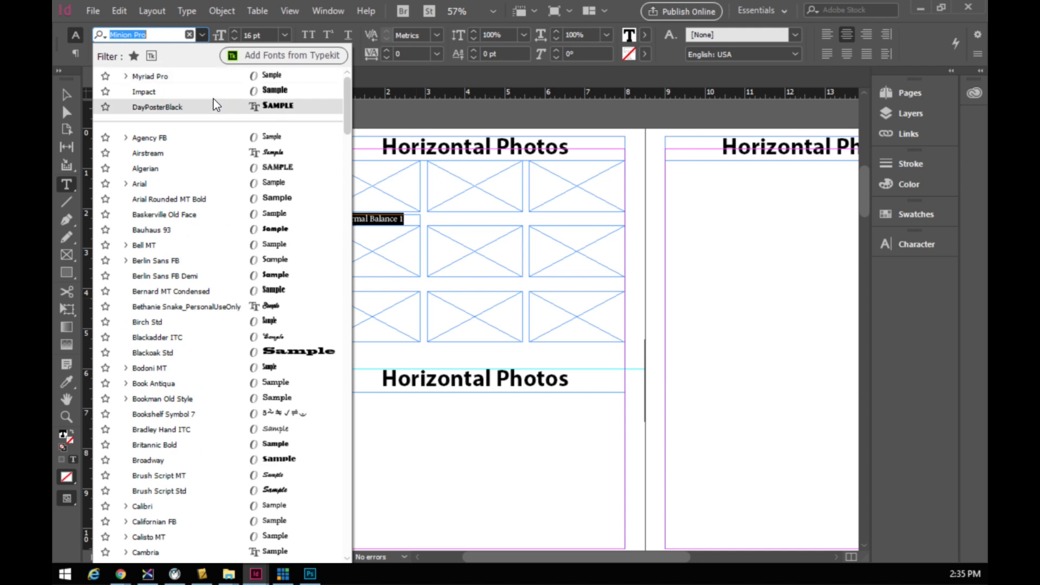
pyautogui.click(179, 76)
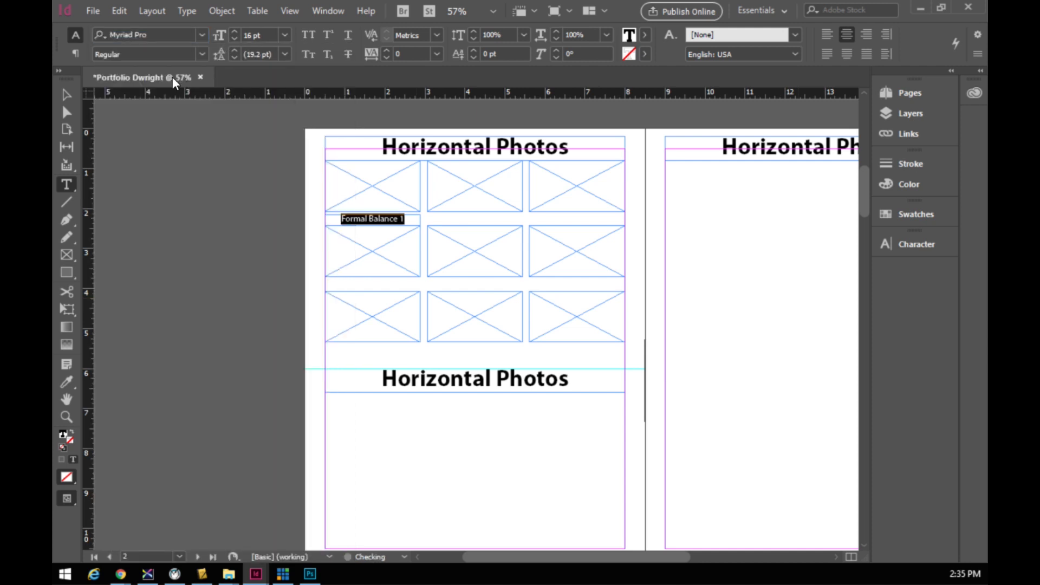
pyautogui.click(202, 54)
pyautogui.click(131, 190)
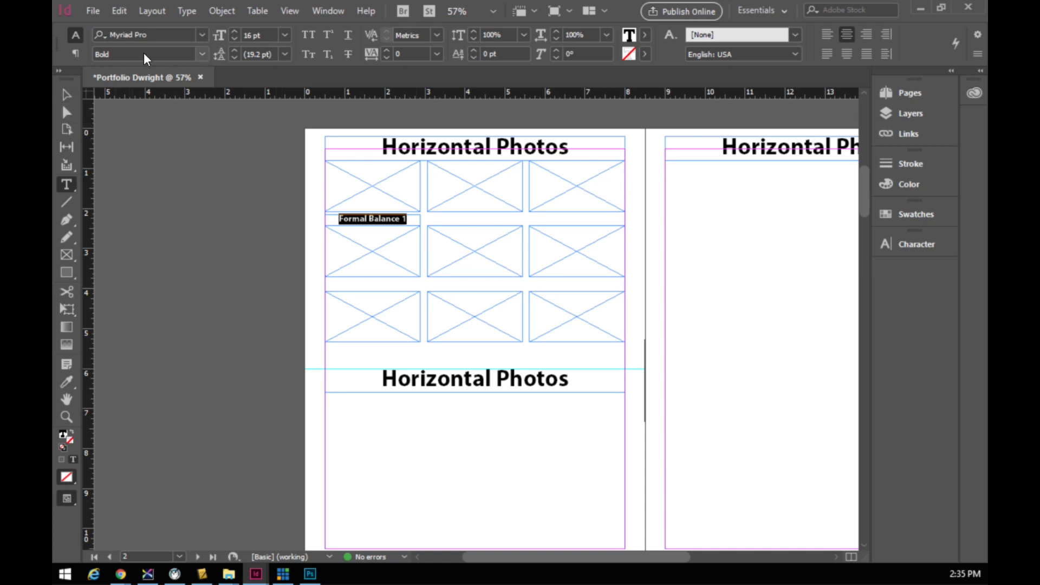
pyautogui.click(203, 54)
pyautogui.click(144, 130)
# - Deselect the caption frame and reset fill and stroke to the defaults
pyautogui.click(65, 96)
pyautogui.click(276, 232)
pyautogui.press('d')
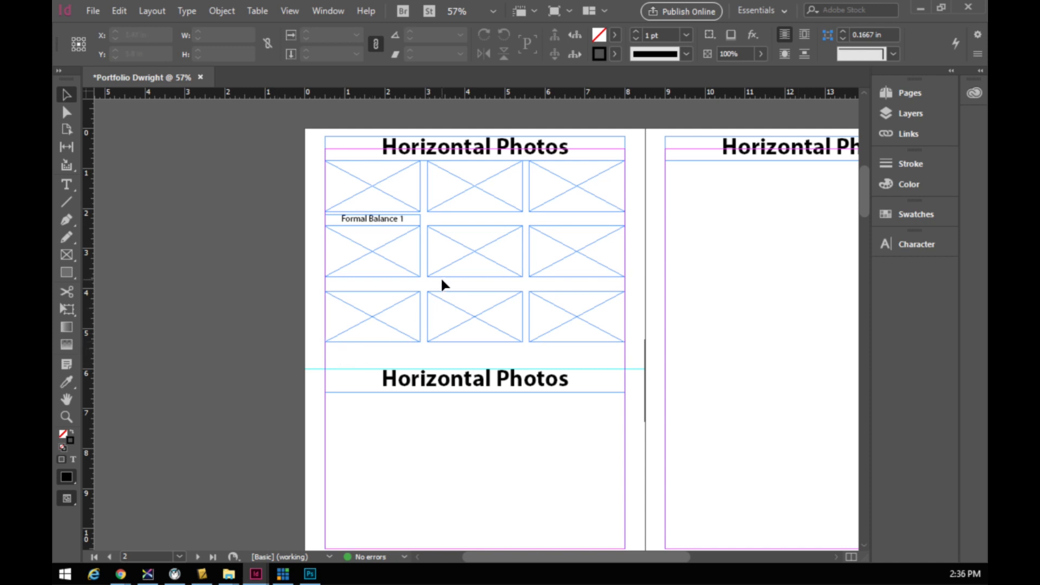
pyautogui.press('z')
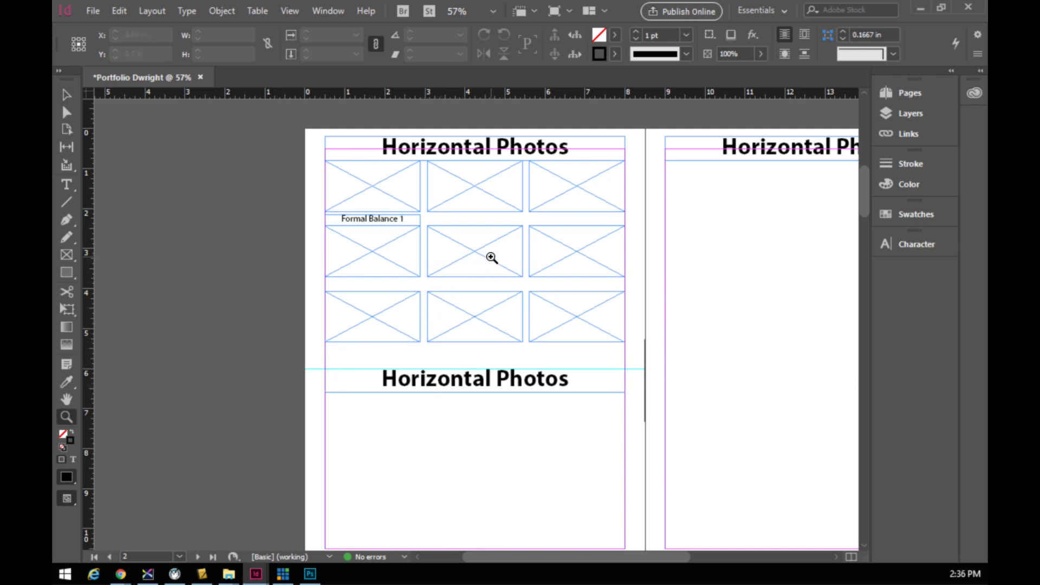
pyautogui.moveTo(489, 258); pyautogui.dragTo(490, 262)
pyautogui.keyDown('alt'); pyautogui.click(407, 302); pyautogui.keyUp('alt')
pyautogui.keyDown('alt'); pyautogui.click(401, 302); pyautogui.keyUp('alt')
pyautogui.keyDown('alt'); pyautogui.click(401, 299); pyautogui.keyUp('alt')
pyautogui.keyDown('alt'); pyautogui.click(405, 298); pyautogui.keyUp('alt')
pyautogui.keyDown('alt'); pyautogui.click(405, 298); pyautogui.keyUp('alt')
pyautogui.keyDown('alt'); pyautogui.click(406, 298); pyautogui.keyUp('alt')
pyautogui.keyDown('alt'); pyautogui.click(408, 299); pyautogui.keyUp('alt')
pyautogui.keyDown('alt'); pyautogui.click(419, 304); pyautogui.keyUp('alt')
pyautogui.keyDown('alt'); pyautogui.click(421, 308); pyautogui.keyUp('alt')
pyautogui.moveTo(422, 309); pyautogui.dragTo(494, 371)
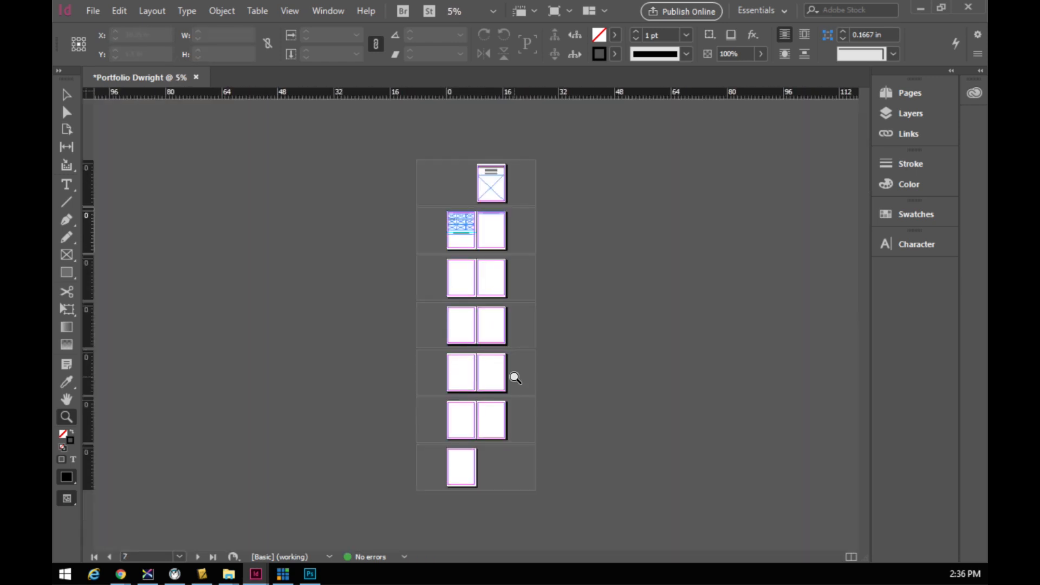
pyautogui.click(465, 230)
pyautogui.click(458, 302)
pyautogui.click(432, 305)
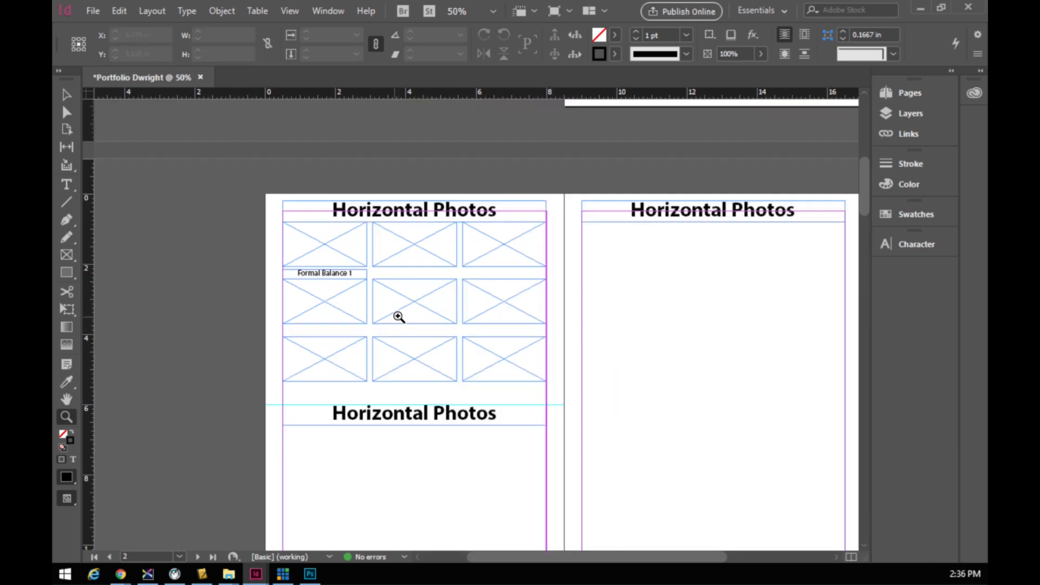
pyautogui.click(443, 314)
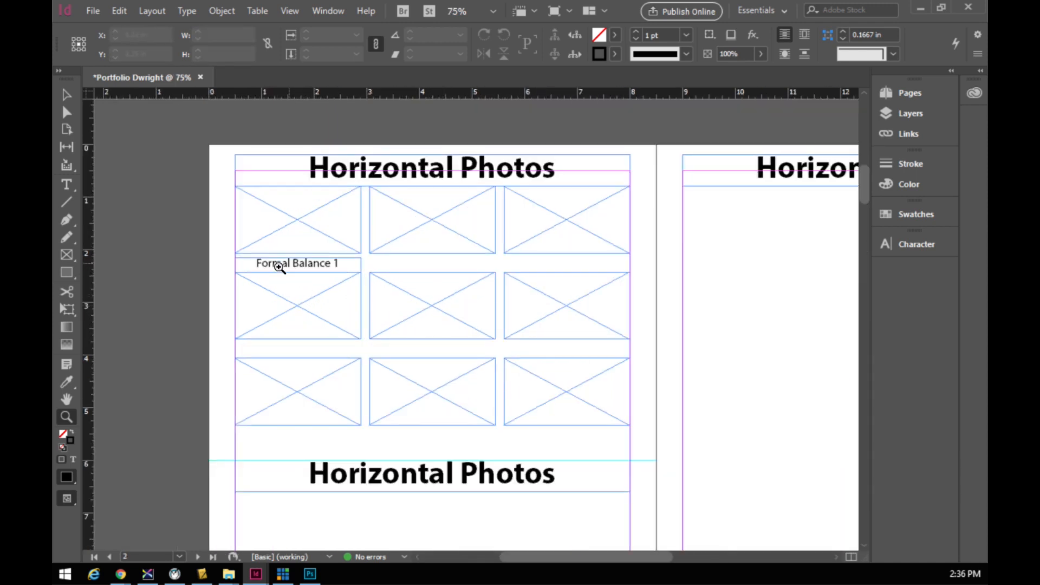
pyautogui.click(68, 93)
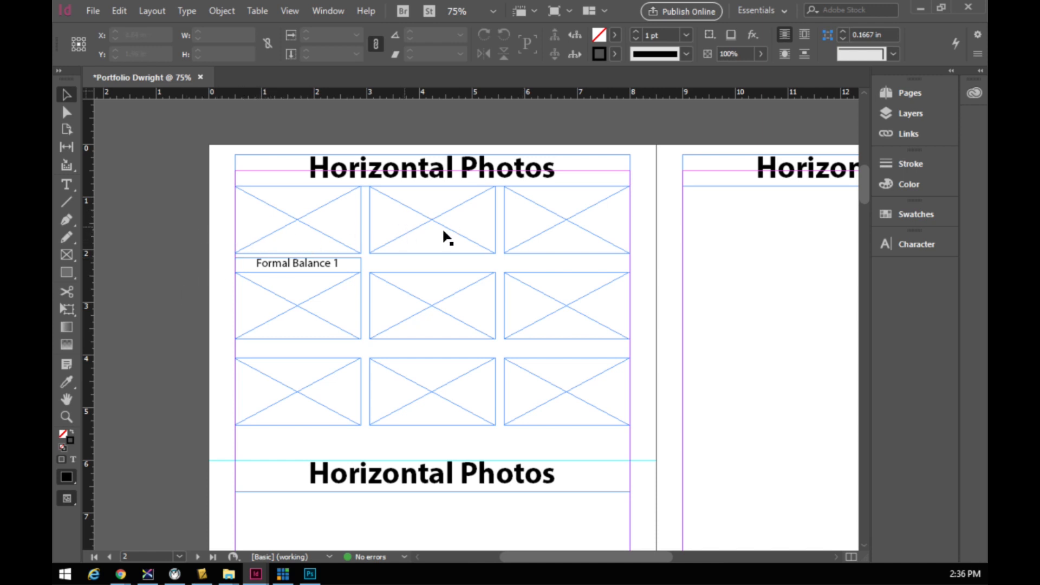
pyautogui.click(528, 303)
pyautogui.click(480, 305)
pyautogui.click(476, 245)
pyautogui.click(352, 235)
pyautogui.click(324, 319)
pyautogui.click(288, 385)
pyautogui.click(403, 394)
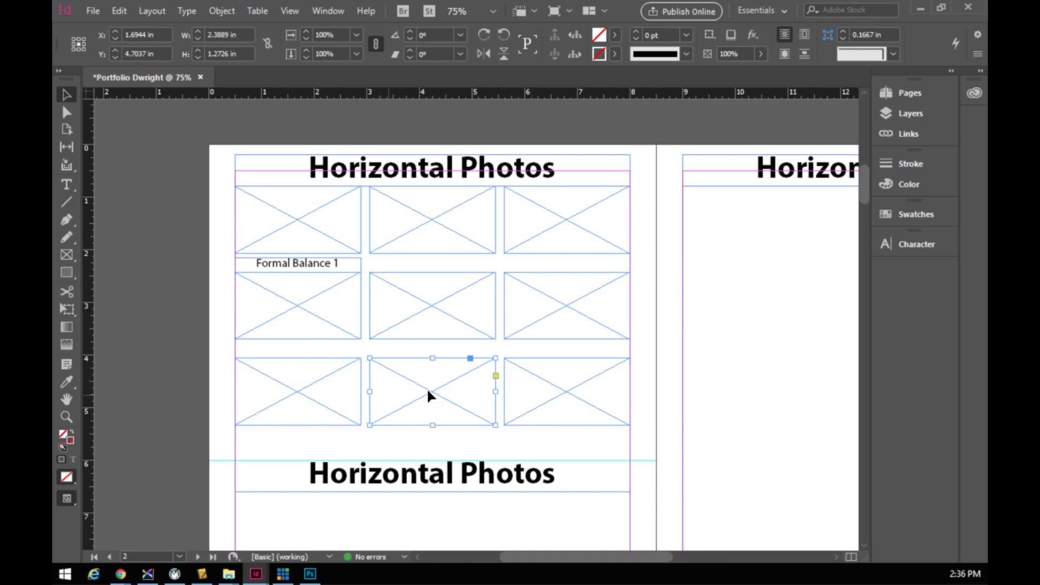
pyautogui.click(531, 386)
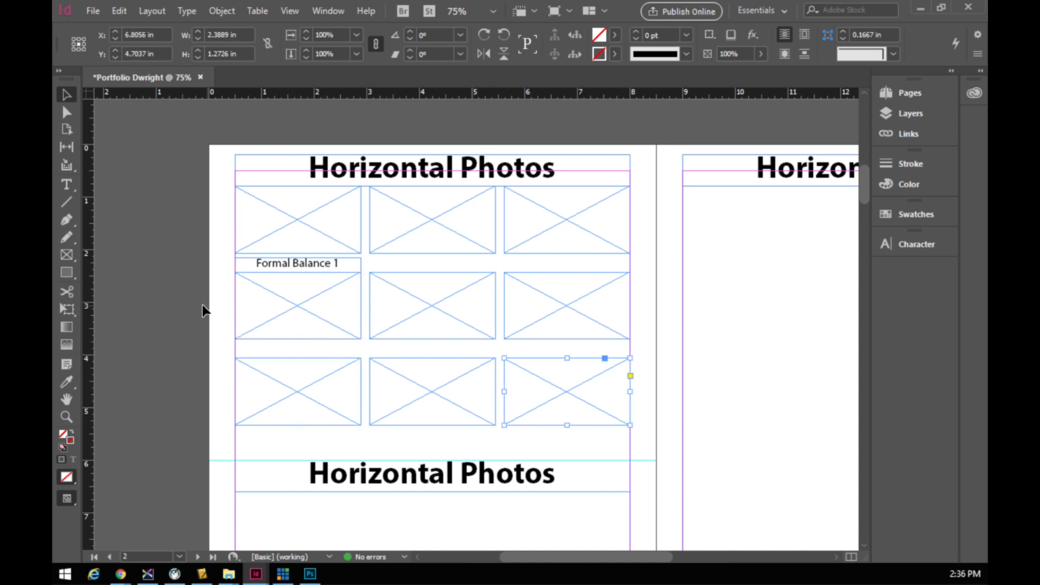
pyautogui.click(220, 201)
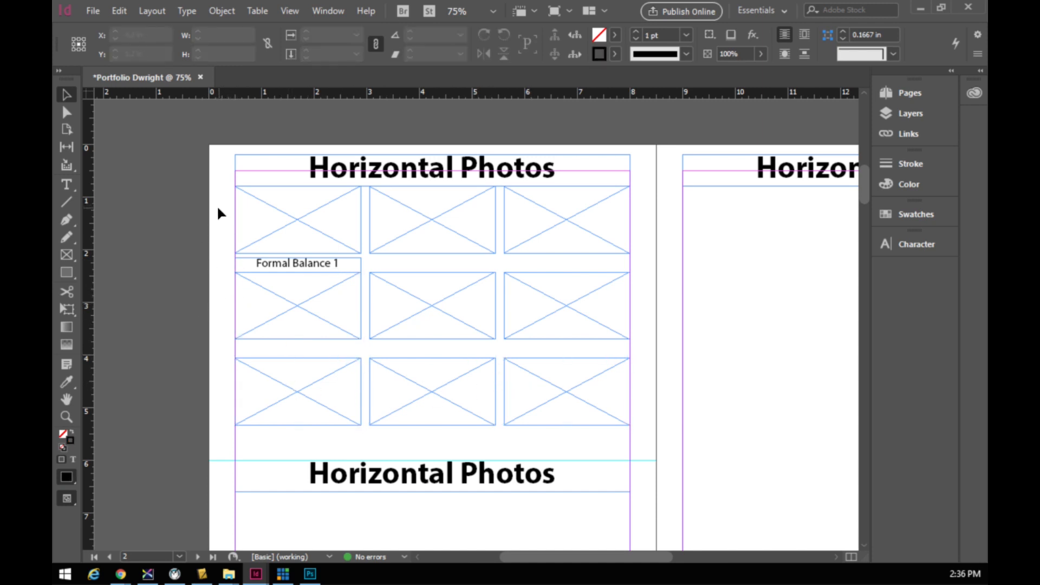
# - Select the top row of three image frames and set their stroke weight to 2 pt
pyautogui.moveTo(218, 213); pyautogui.dragTo(633, 223)
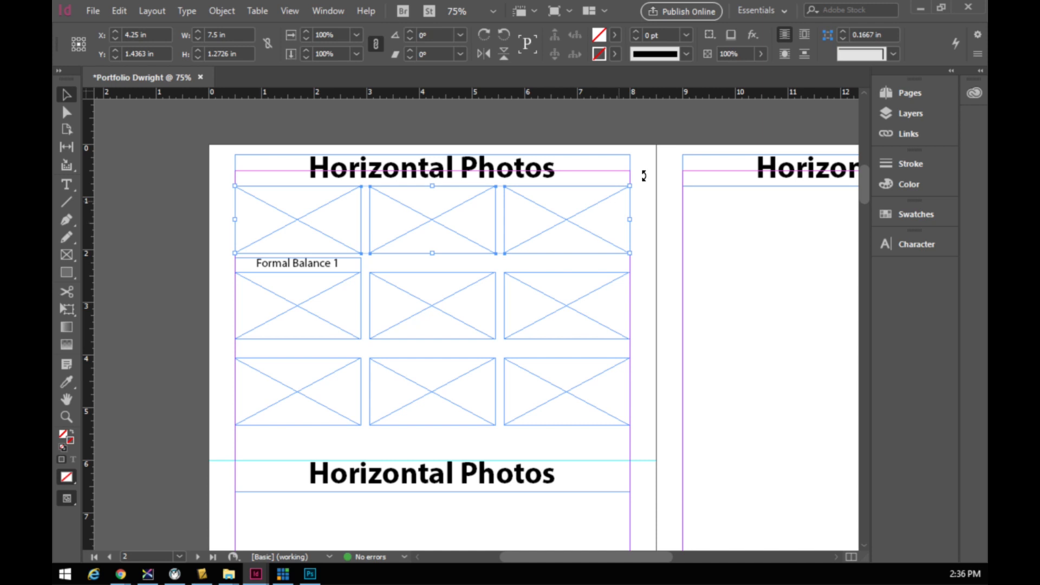
pyautogui.doubleClick(636, 32)
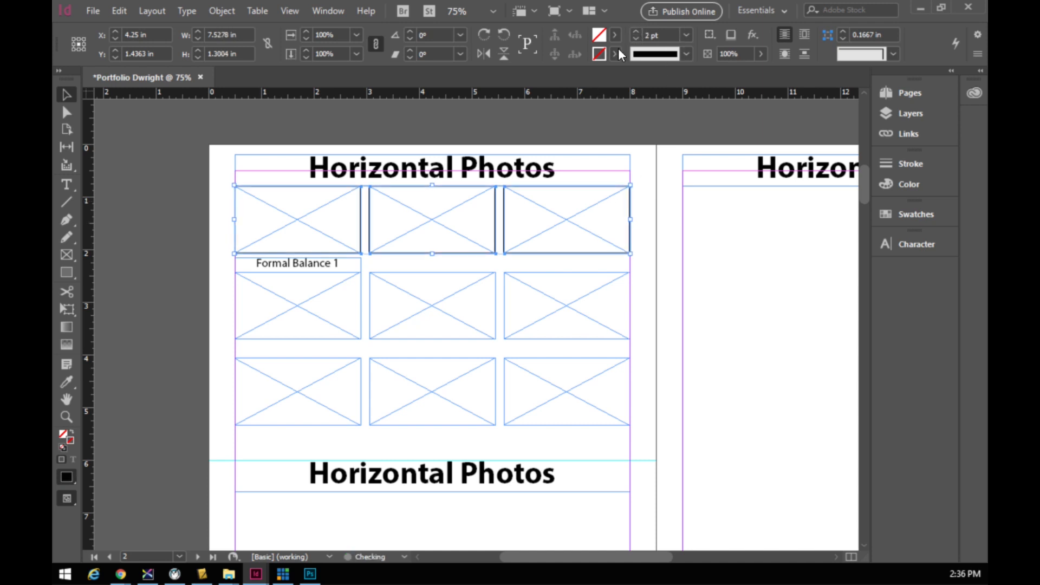
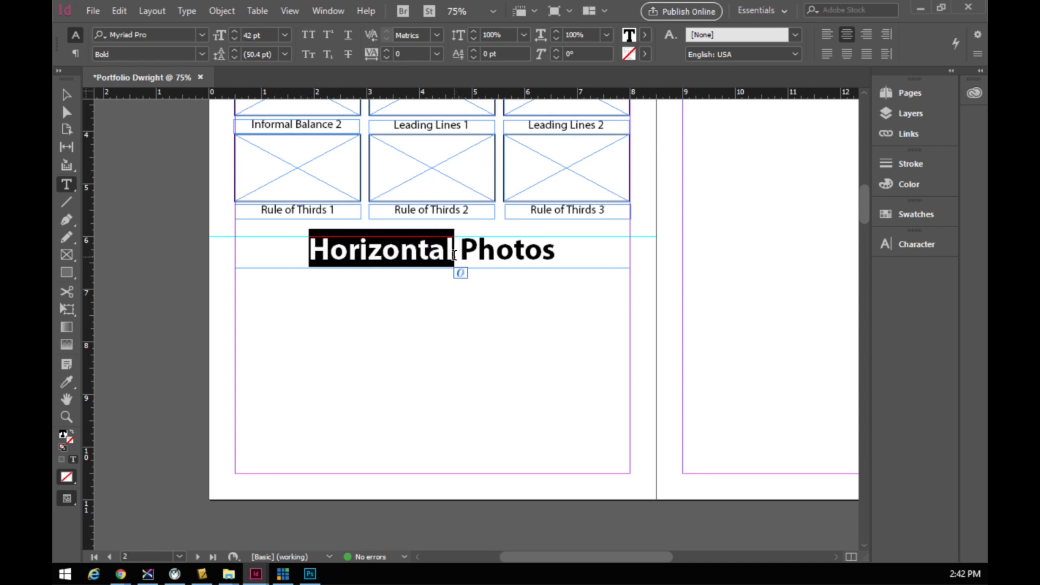
# - Change the lower heading from Horizontal to 'Vertical Photos', fixing the typos and removing the extra 'Photos'
pyautogui.write('Vertical P')
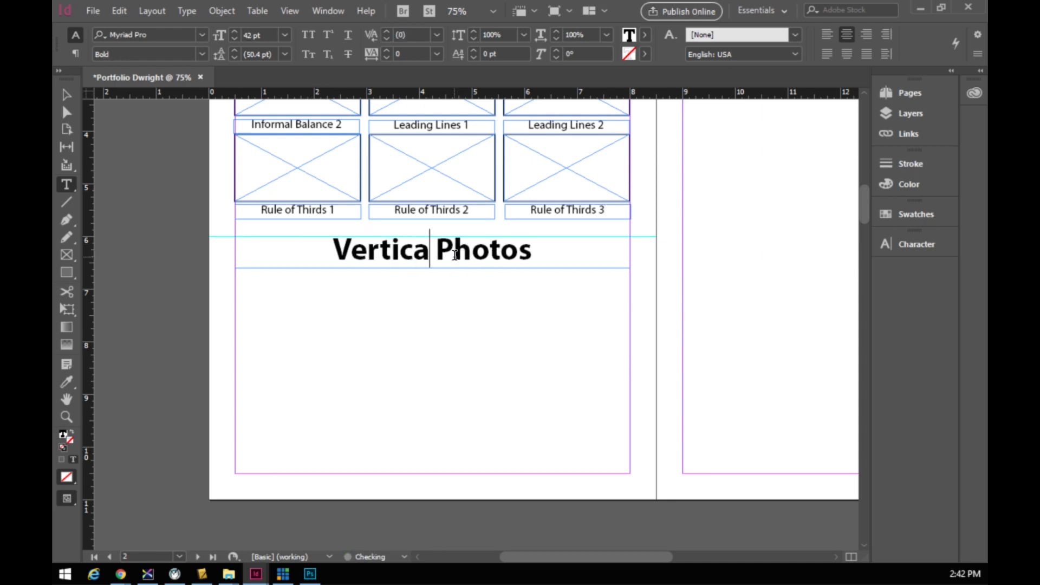
pyautogui.write('hoen')
pyautogui.press('BackSpace')
pyautogui.press('BackSpace')
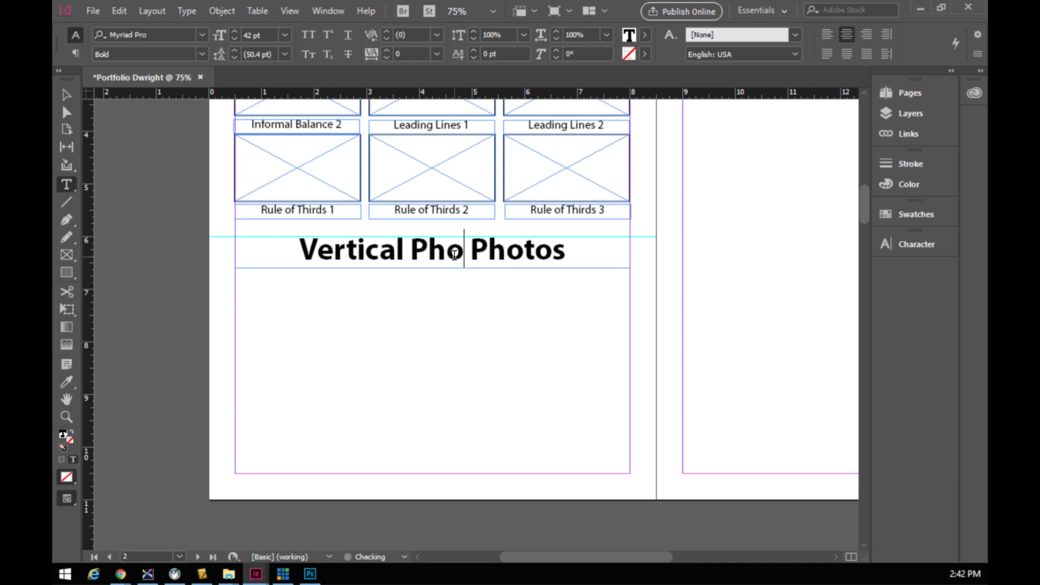
pyautogui.write('tos')
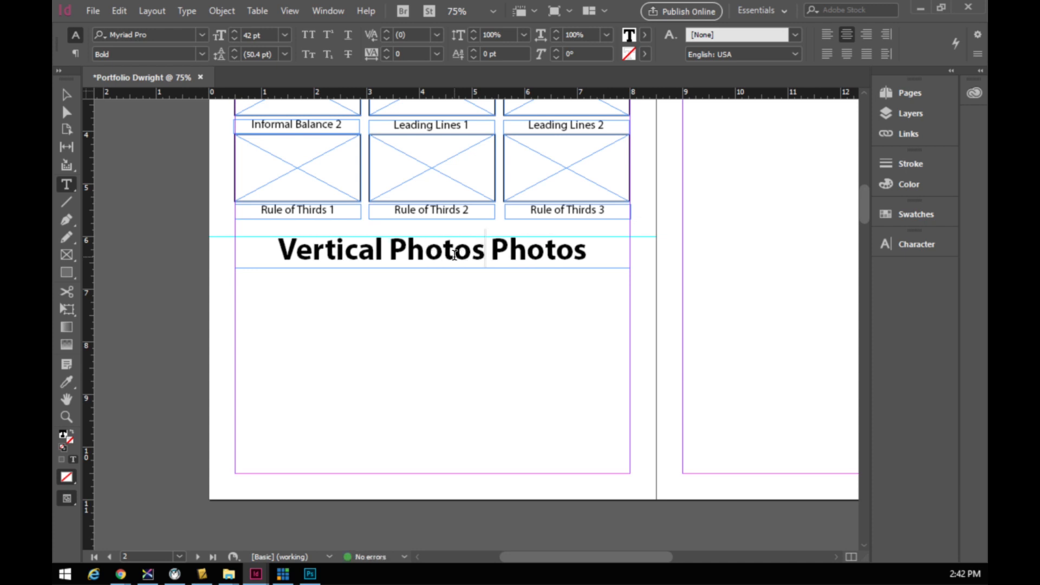
pyautogui.press('BackSpace')
pyautogui.press('BackSpace')
pyautogui.press('BackSpace')
pyautogui.press('BackSpace')
pyautogui.press('BackSpace')
pyautogui.press('BackSpace')
pyautogui.press('BackSpace')
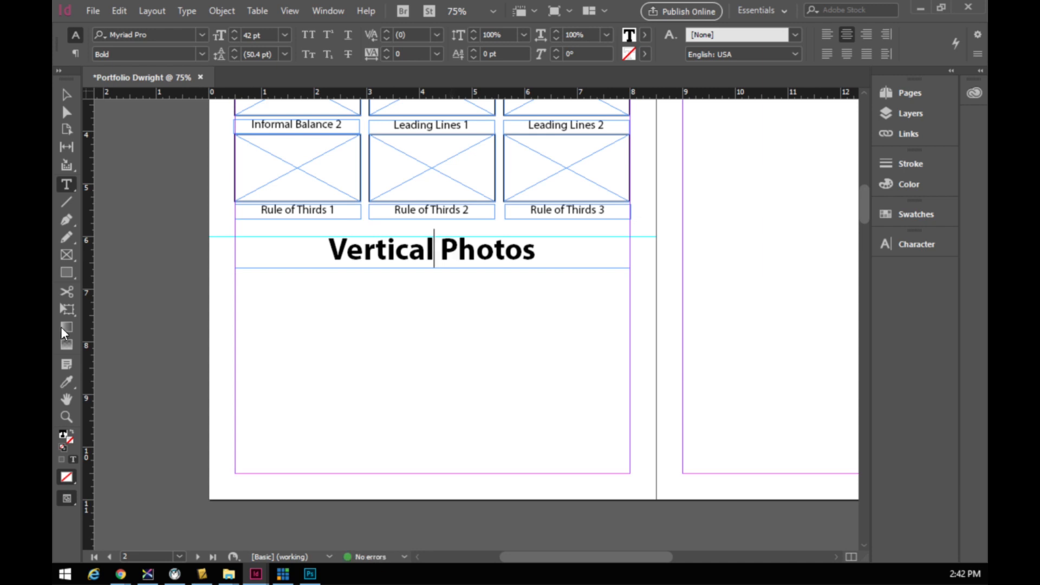
pyautogui.scroll(-1, 408, 333)
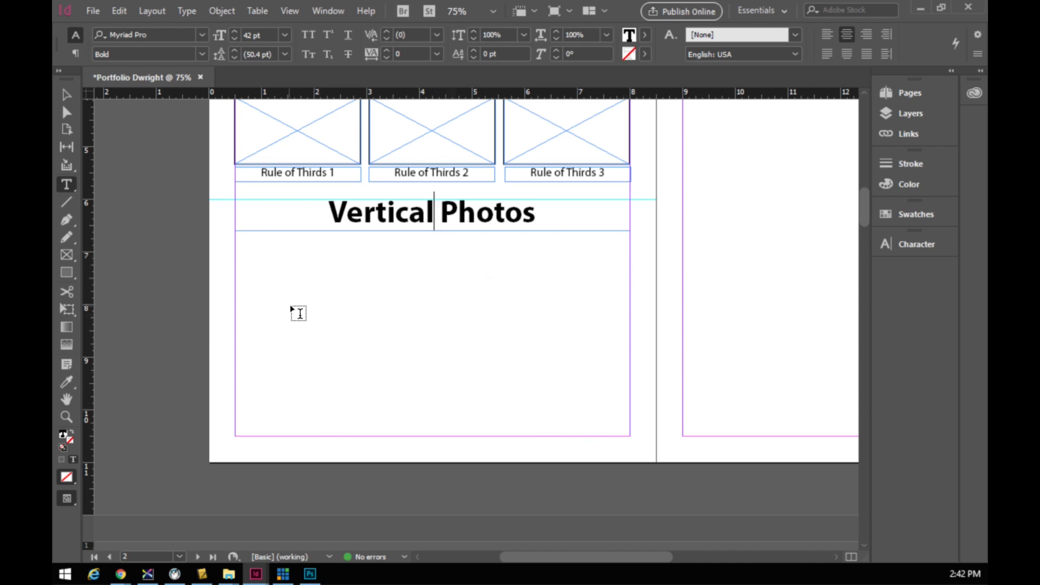
# - Draw a 5-column by 2-row grid of empty picture frames under the heading, with a wider row gap
pyautogui.click(67, 254)
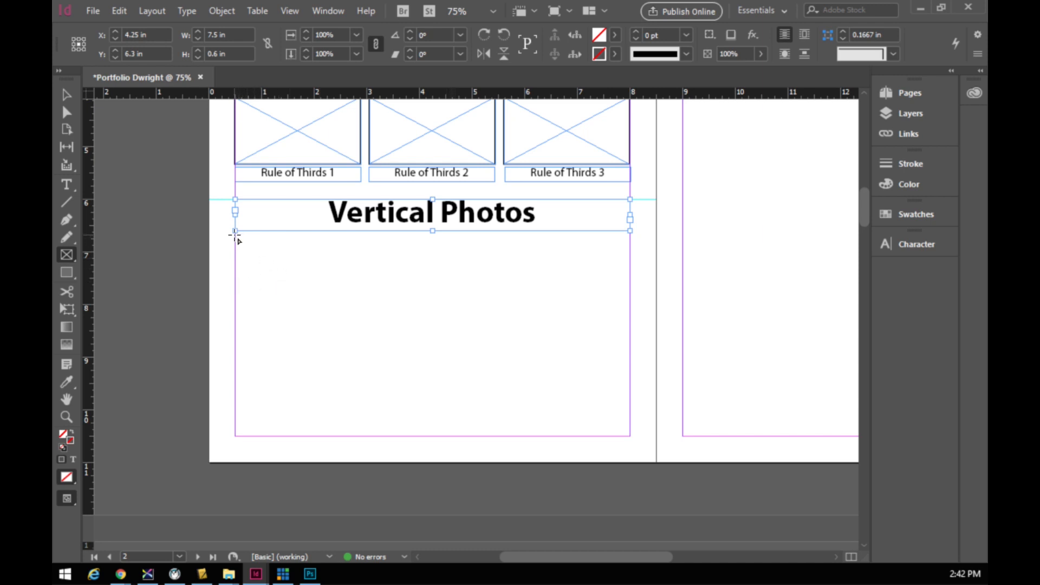
pyautogui.moveTo(234, 232); pyautogui.dragTo(630, 436)
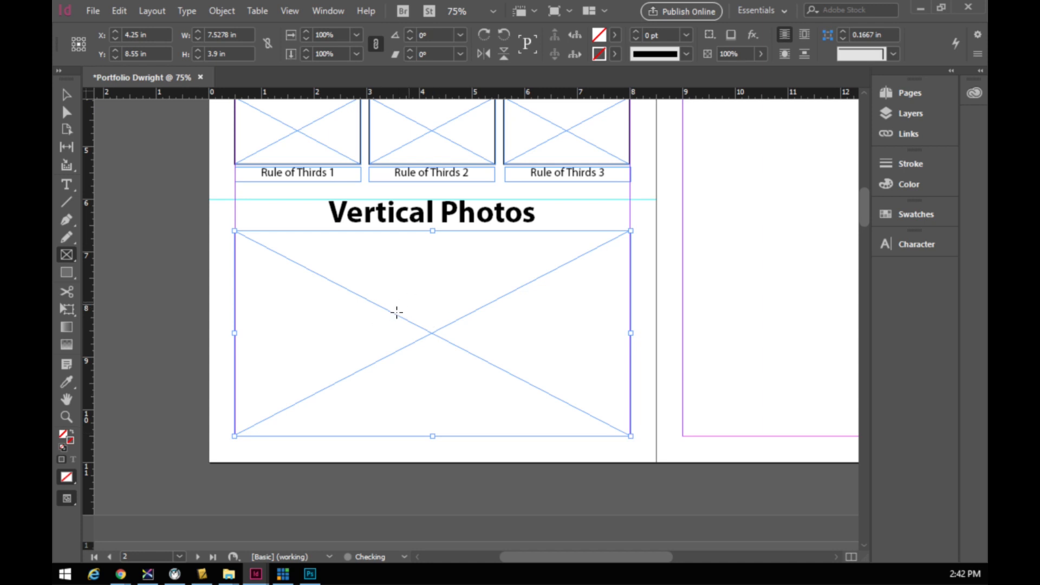
pyautogui.hotkey('ctrl', 'z')
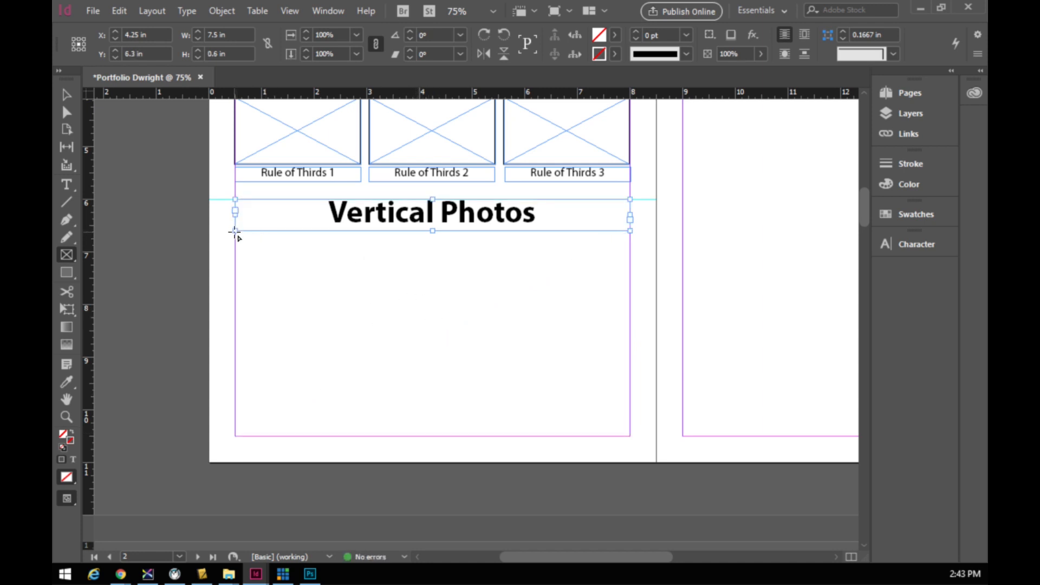
pyautogui.moveTo(235, 231); pyautogui.dragTo(631, 437)
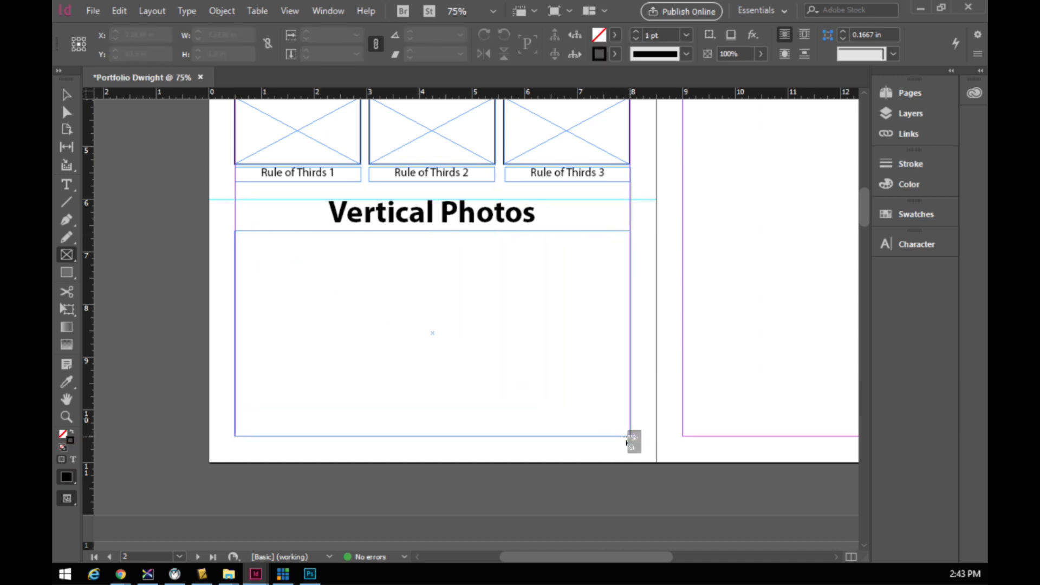
pyautogui.press('Right')
pyautogui.press('Right')
pyautogui.press('Right')
pyautogui.press('Right')
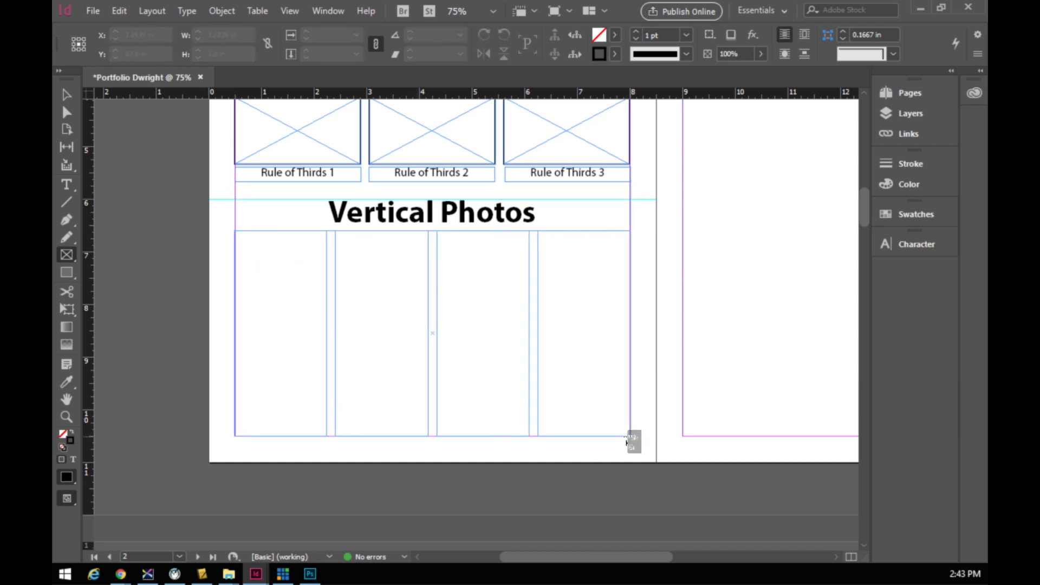
pyautogui.press('Left')
pyautogui.press('Left')
pyautogui.press('Left')
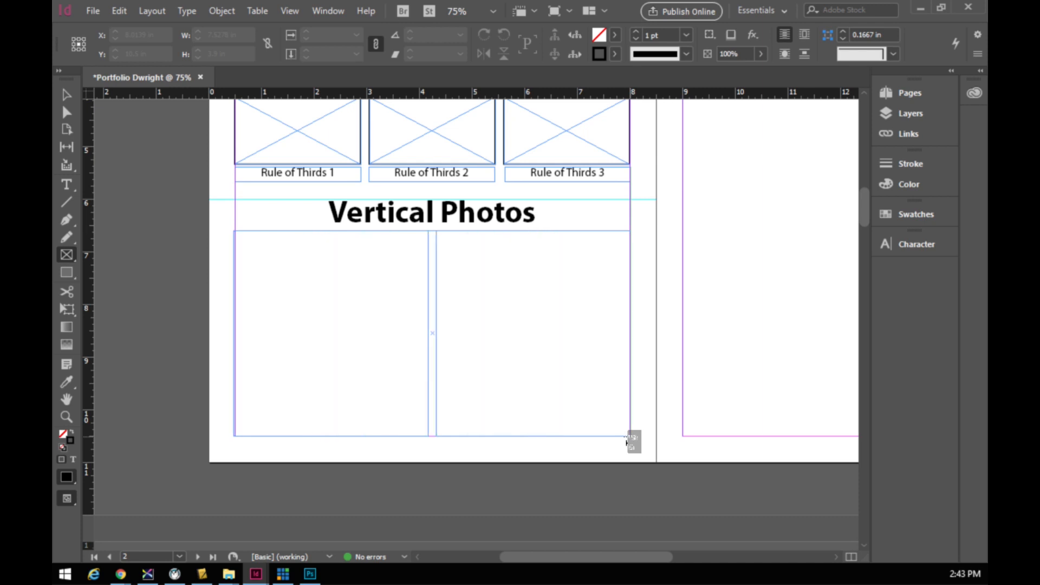
pyautogui.press('Left')
pyautogui.press('Right')
pyautogui.press('Right')
pyautogui.press('Right')
pyautogui.press('Right')
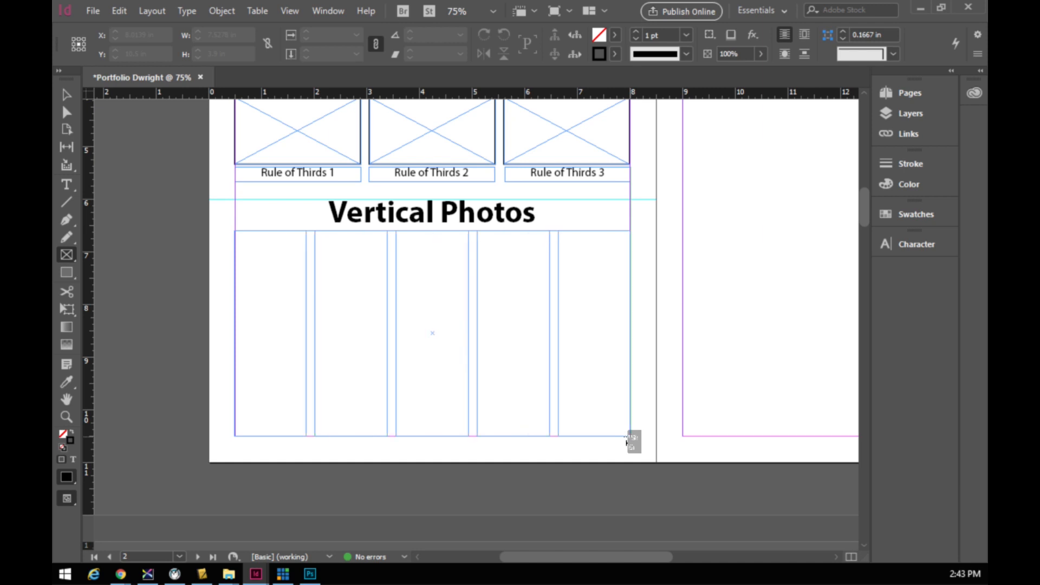
pyautogui.press('Up')
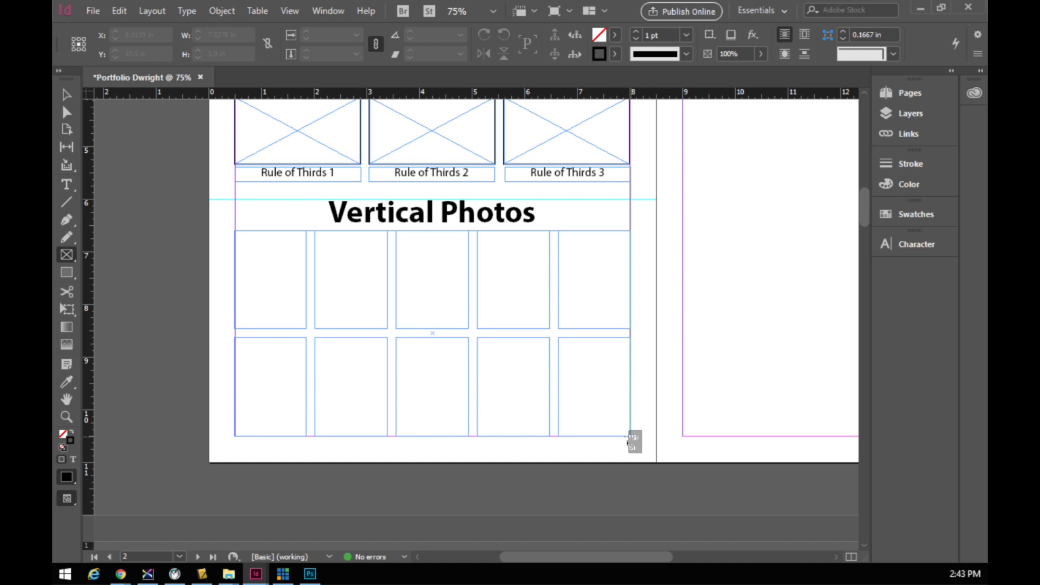
pyautogui.hotkey('ctrl', 'Up')
pyautogui.hotkey('ctrl', 'Up')
pyautogui.hotkey('ctrl', 'Up')
pyautogui.hotkey('ctrl', 'Up')
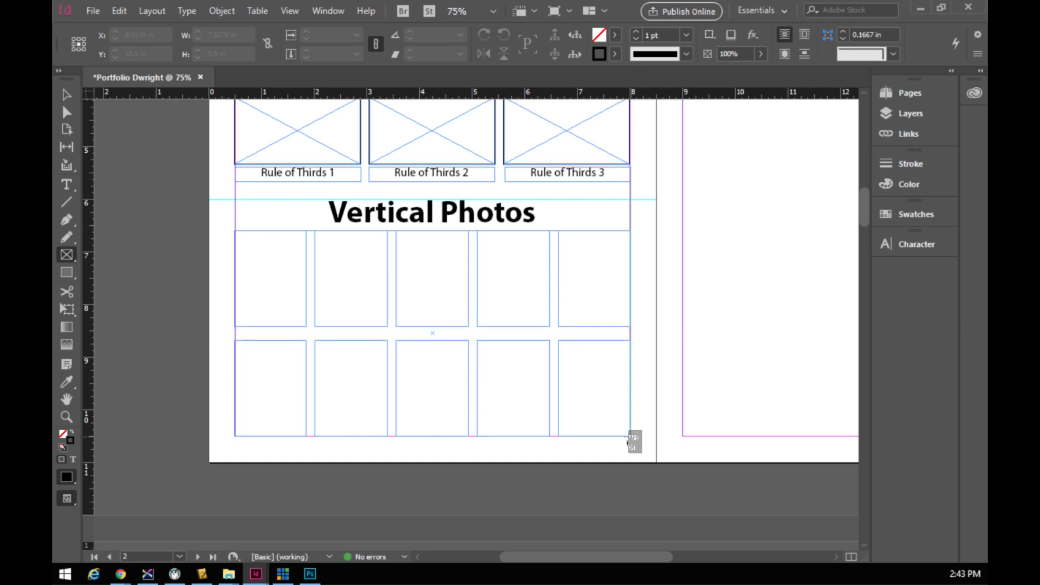
pyautogui.hotkey('ctrl', 'Up')
pyautogui.hotkey('ctrl', 'Up')
pyautogui.hotkey('ctrl', 'Up')
pyautogui.hotkey('ctrl', 'Up')
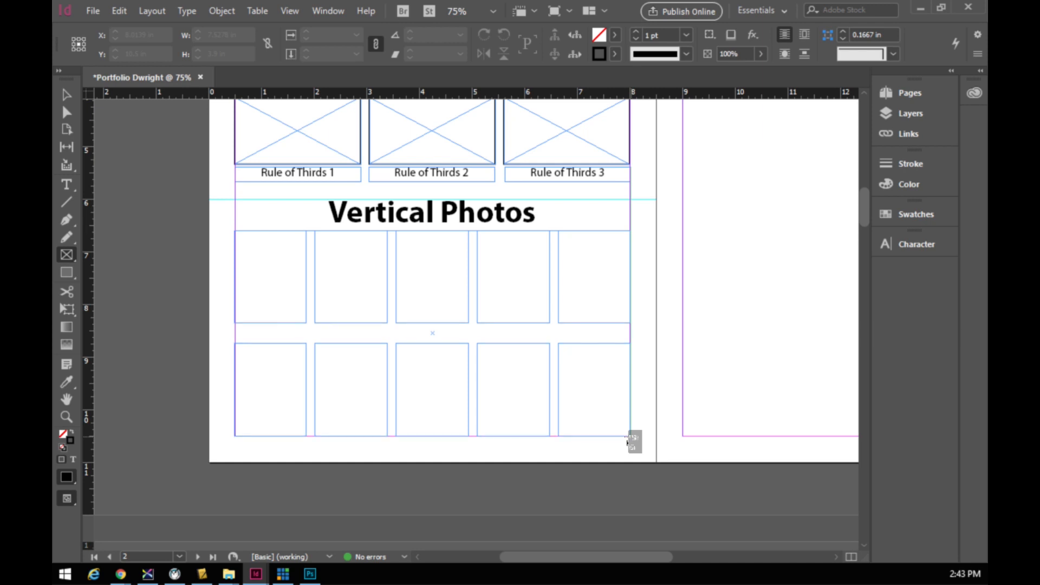
pyautogui.moveTo(628, 442); pyautogui.dragTo(629, 437)
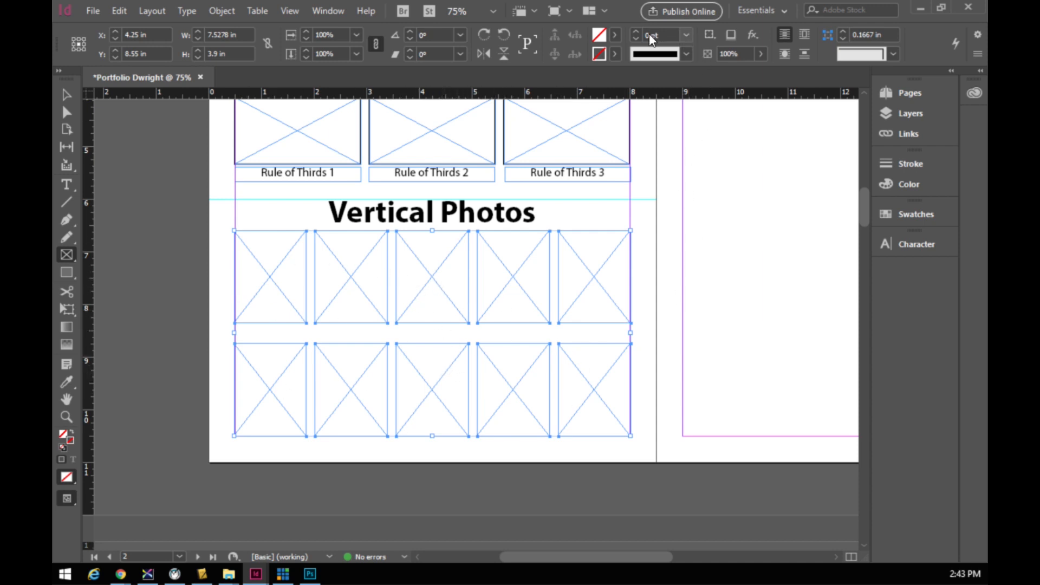
# - Raise the ten selected frames' stroke weight to 2 pt and review the page
pyautogui.click(636, 31)
pyautogui.click(635, 30)
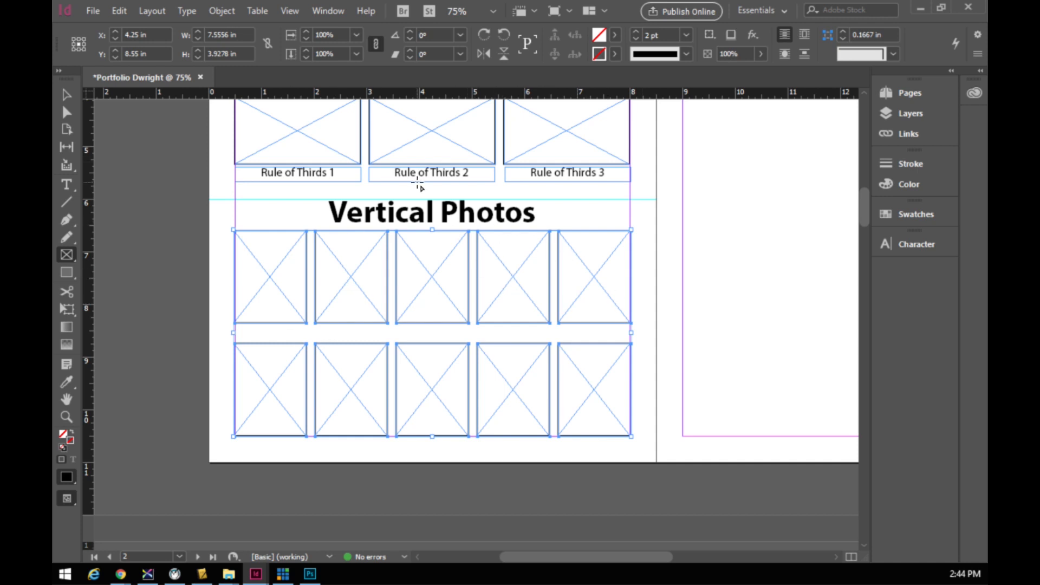
pyautogui.scroll(3, 423, 187)
pyautogui.scroll(2, 423, 187)
pyautogui.scroll(-1, 418, 304)
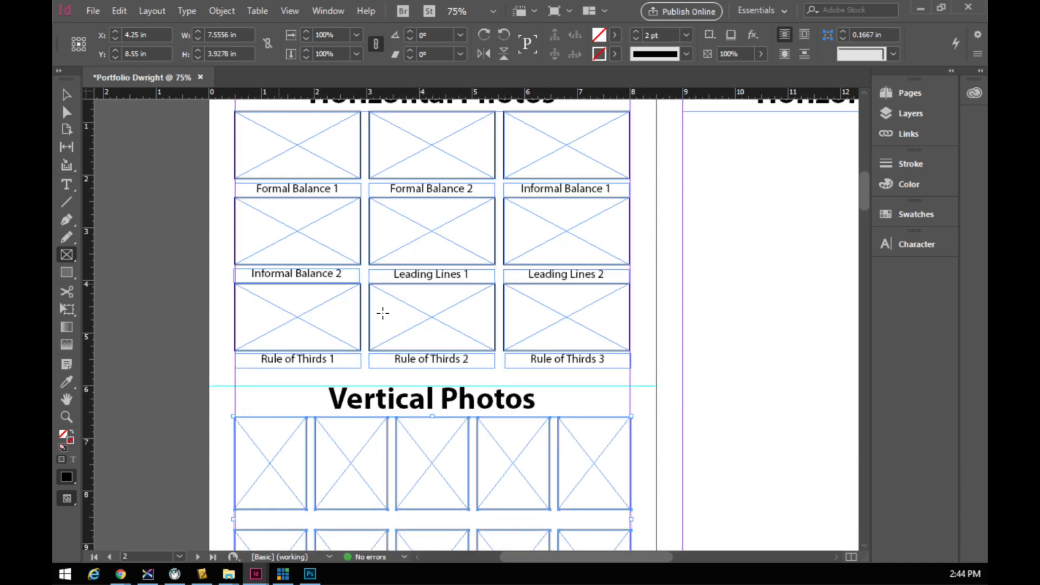
pyautogui.scroll(-5, 446, 250)
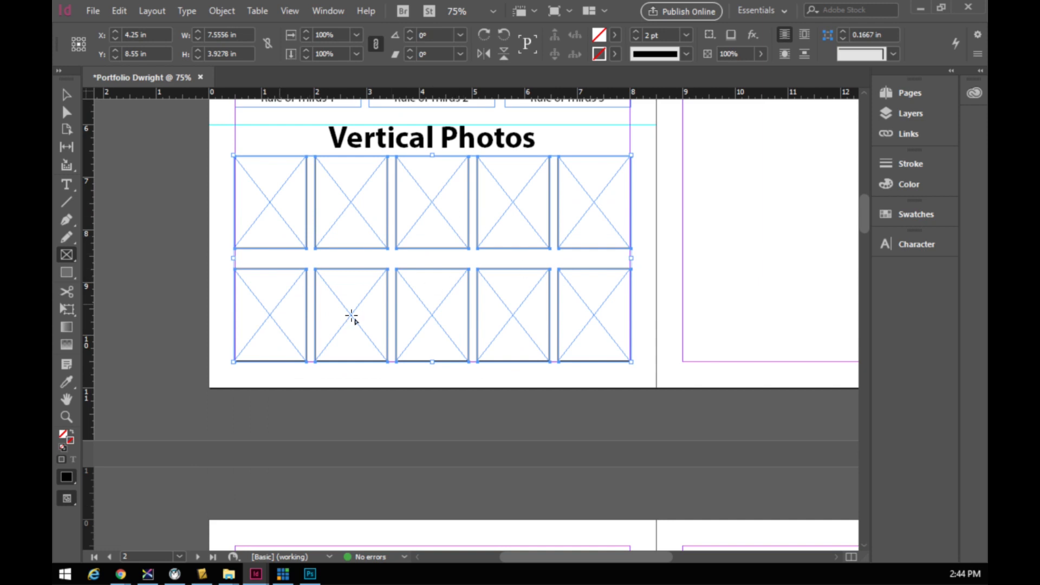
pyautogui.scroll(6, 433, 298)
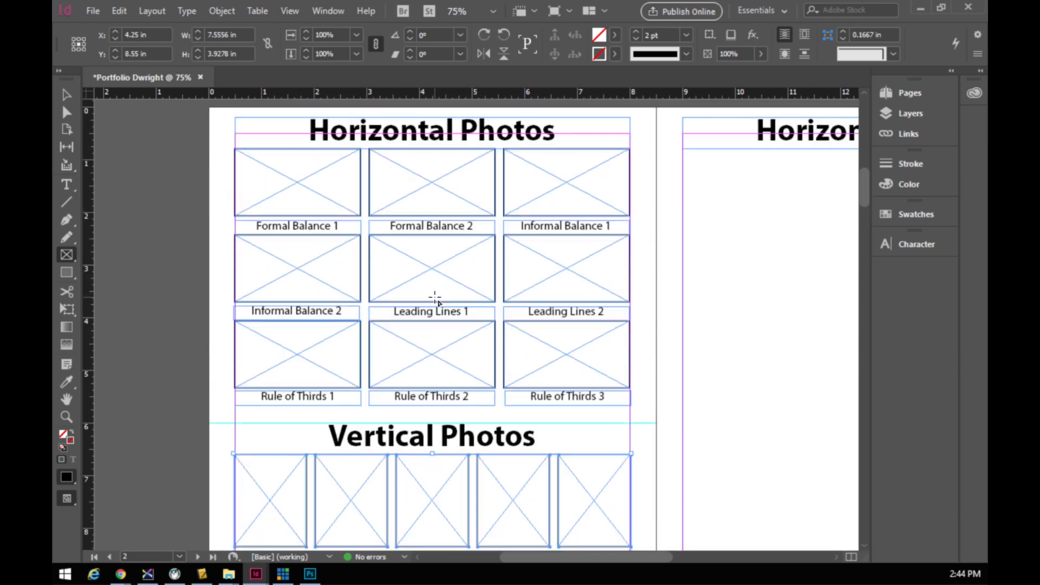
# - Cancel the Rectangle dialog and Alt-drag a copy of the Formal Balance 1 caption below the first vertical frame
pyautogui.click(295, 234)
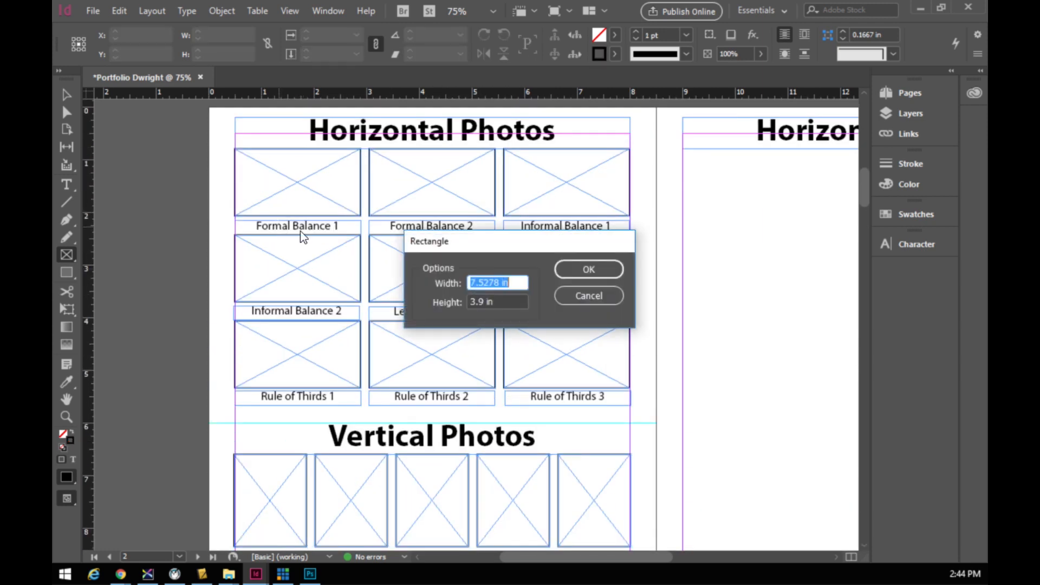
pyautogui.click(589, 296)
pyautogui.click(65, 97)
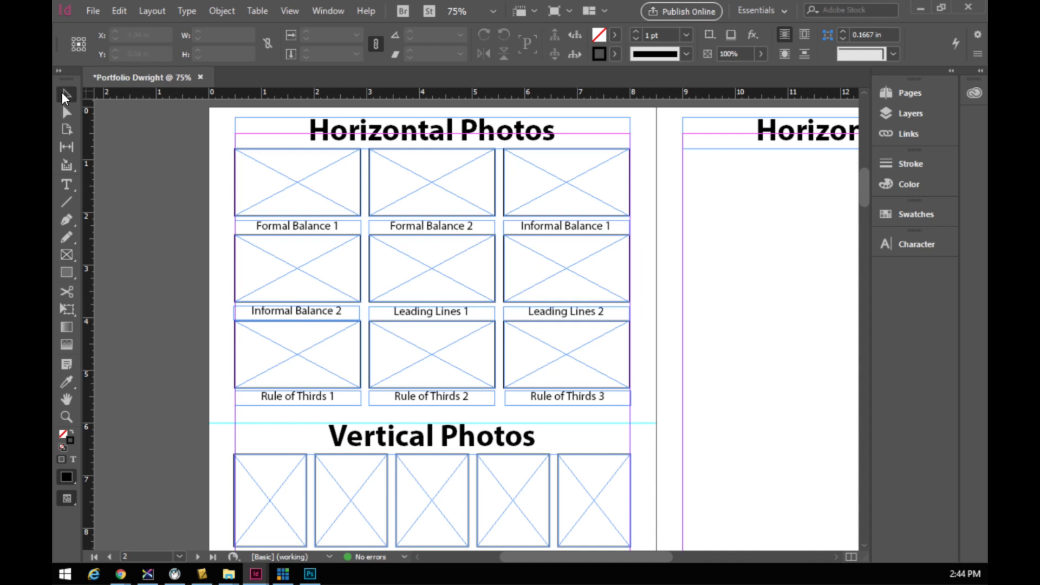
pyautogui.click(339, 229)
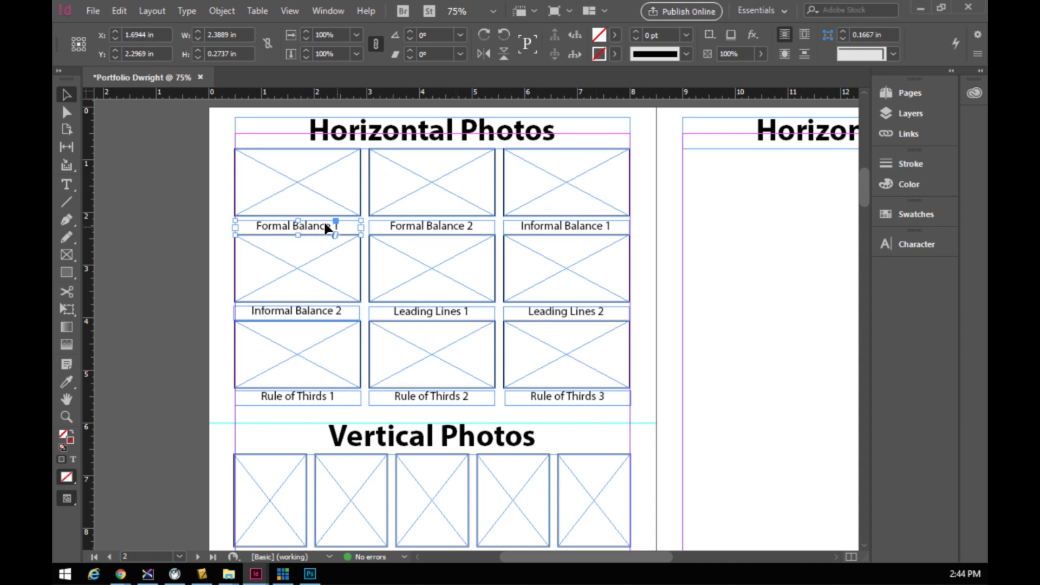
pyautogui.moveTo(325, 232)
pyautogui.mouseDown()
pyautogui.moveTo(347, 338)
pyautogui.moveTo(346, 254)
pyautogui.moveTo(323, 234)
pyautogui.mouseUp()
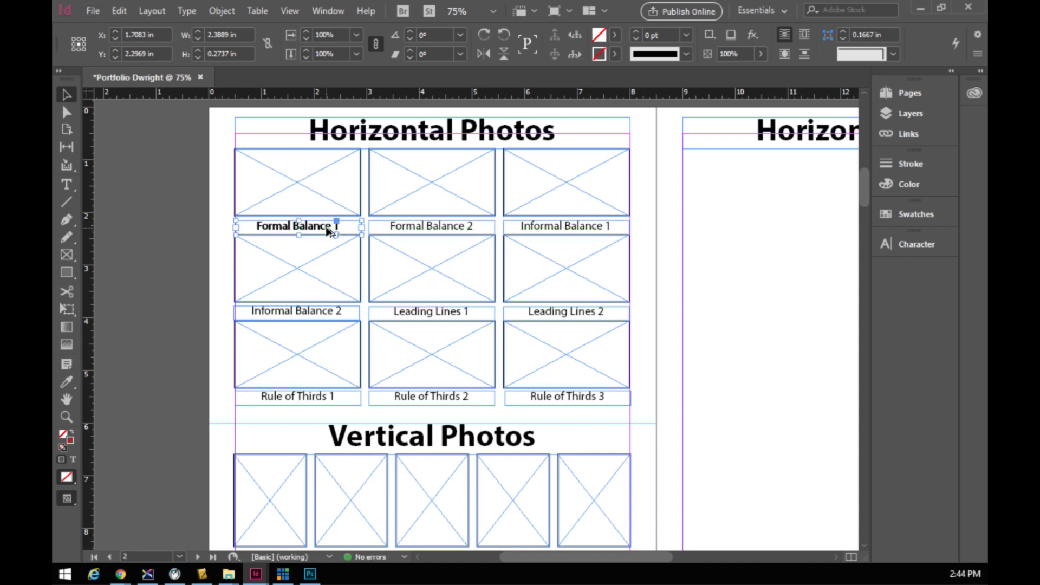
pyautogui.moveTo(331, 228); pyautogui.dragTo(326, 451)
pyautogui.scroll(1, 317, 238)
pyautogui.click(313, 152)
pyautogui.click(311, 190)
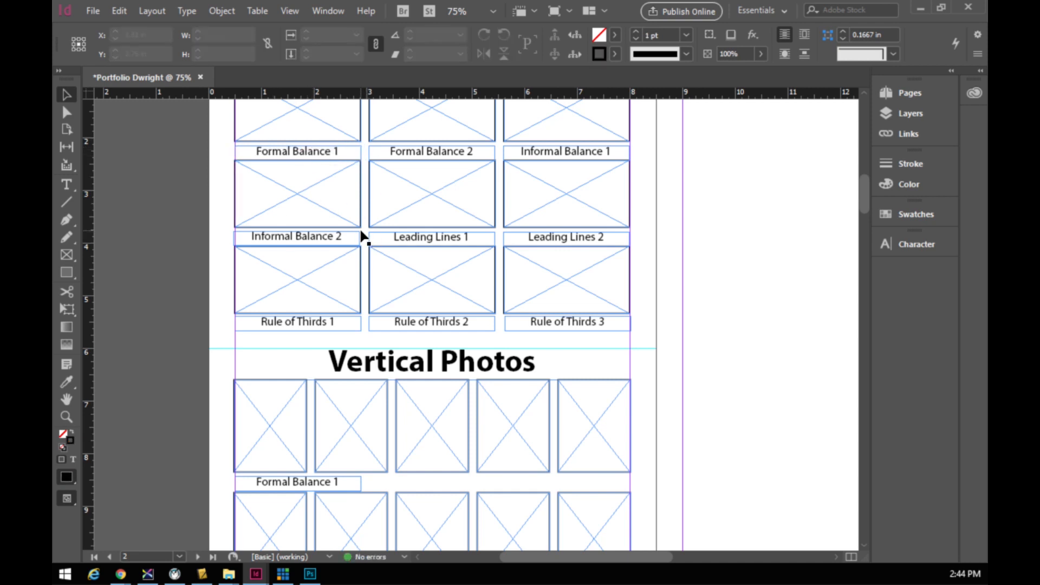
pyautogui.scroll(-6, 360, 234)
# - Narrow the copied caption's text frame to the width of the first picture frame
pyautogui.click(315, 259)
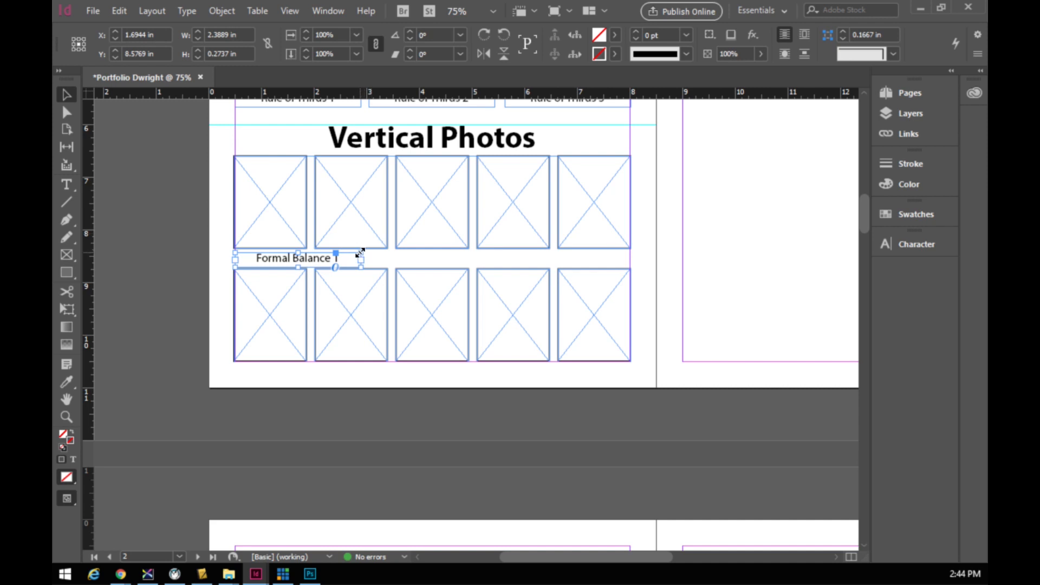
pyautogui.moveTo(361, 253); pyautogui.dragTo(306, 263)
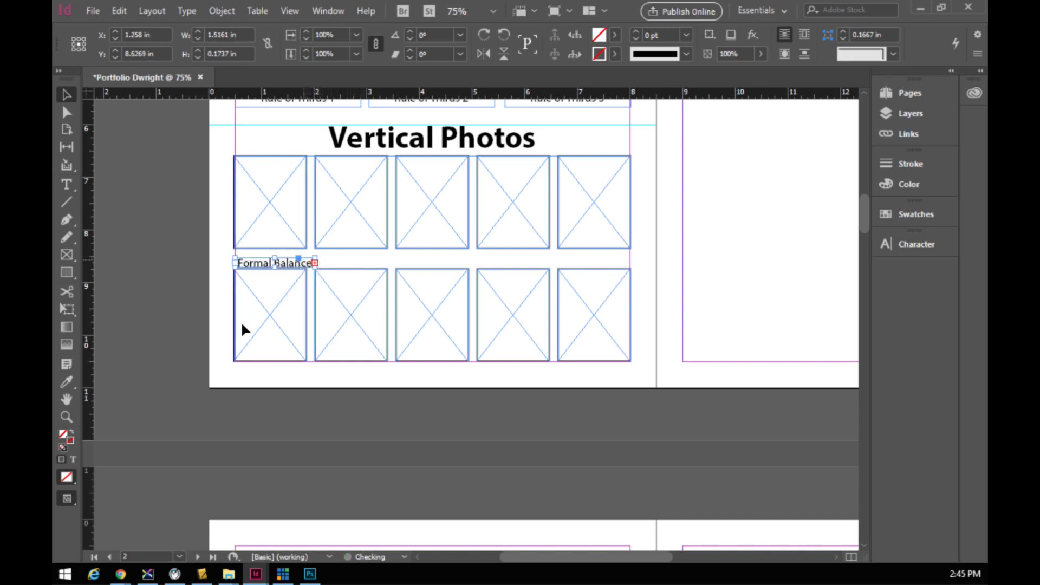
pyautogui.hotkey('ctrl', 'z')
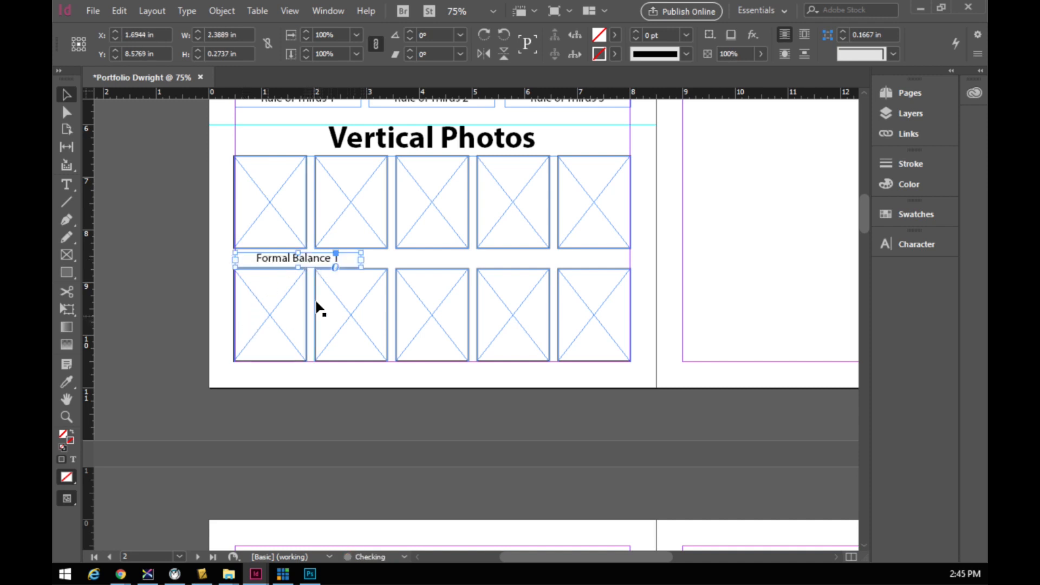
pyautogui.moveTo(361, 253); pyautogui.dragTo(288, 263)
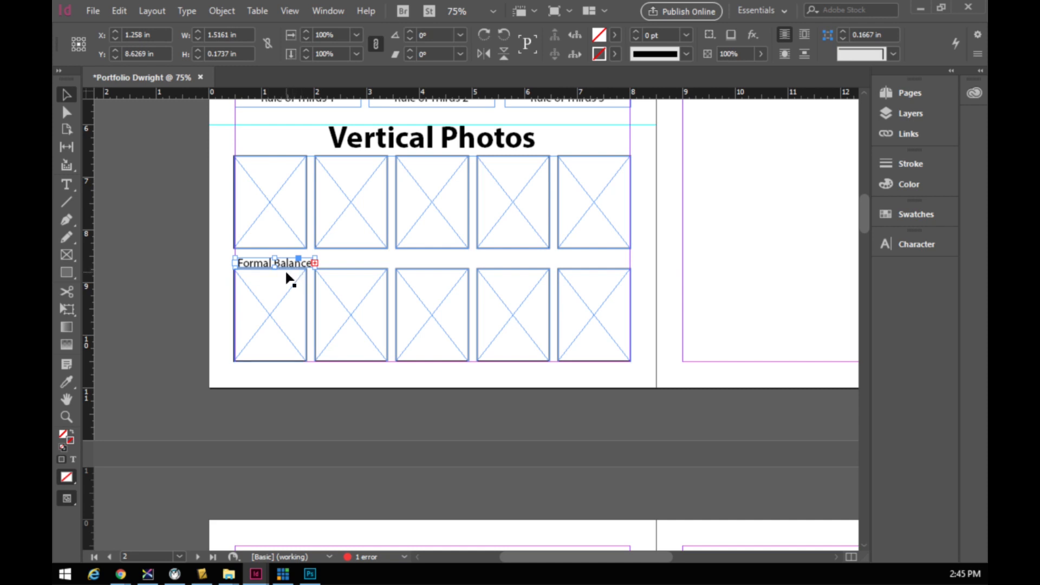
pyautogui.moveTo(315, 267); pyautogui.dragTo(360, 266)
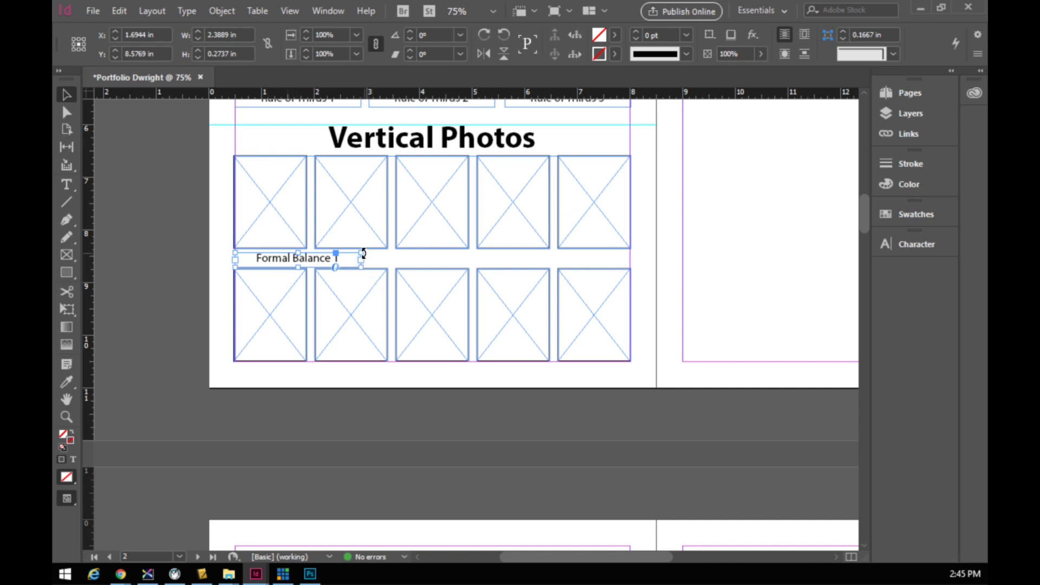
pyautogui.moveTo(360, 252); pyautogui.dragTo(305, 261)
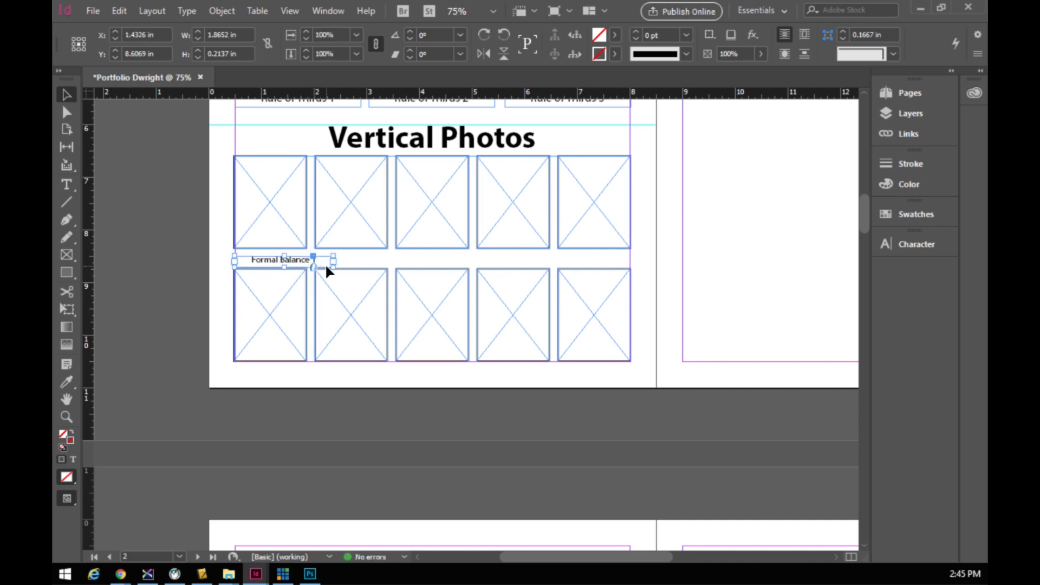
pyautogui.hotkey('ctrl', 'z')
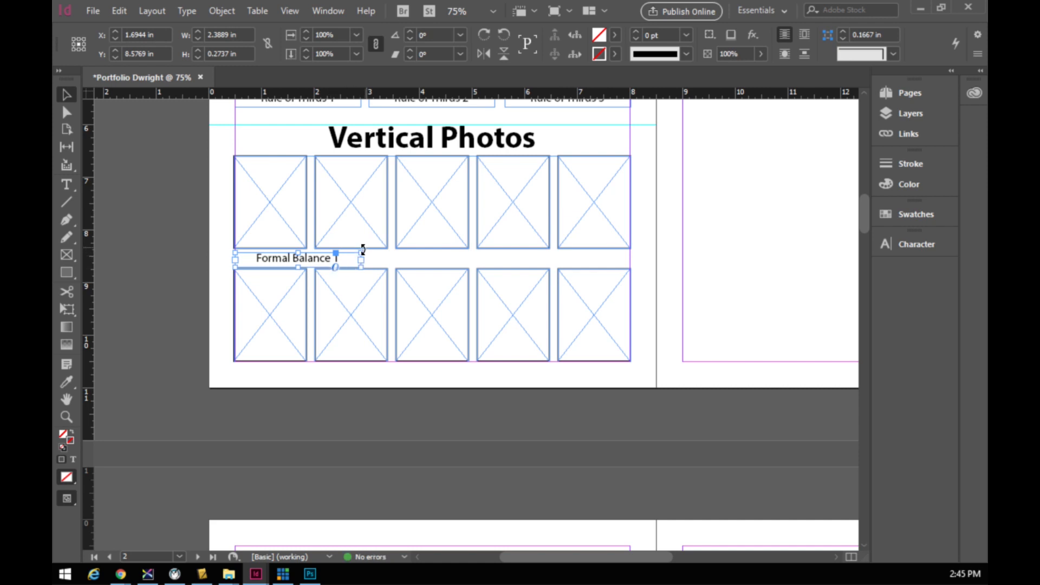
pyautogui.moveTo(361, 253); pyautogui.dragTo(302, 257)
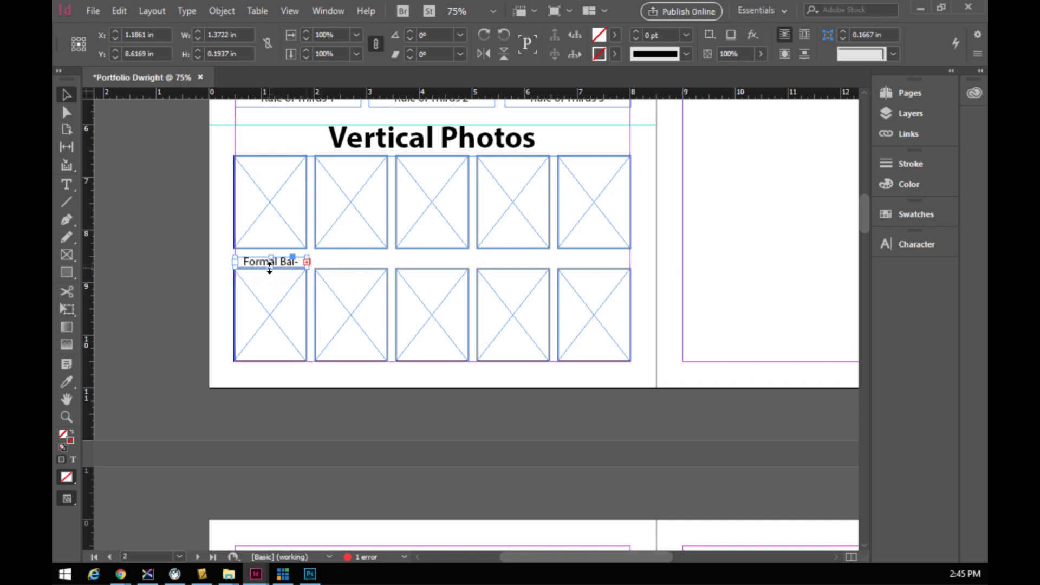
pyautogui.hotkey('ctrl', 'z')
pyautogui.moveTo(361, 253); pyautogui.dragTo(303, 260)
pyautogui.doubleClick(262, 263)
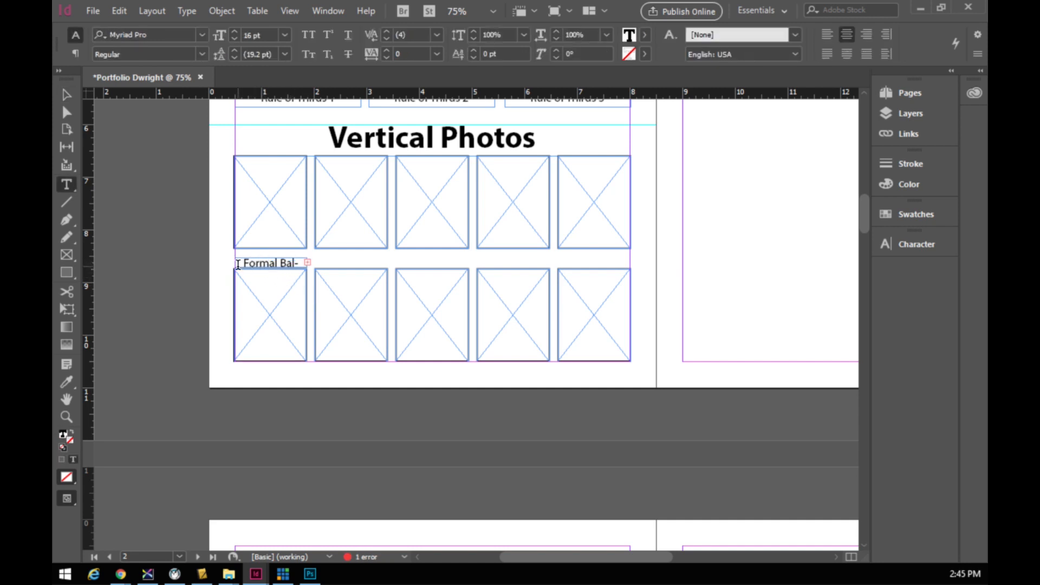
pyautogui.hotkey('ctrl', 'z')
pyautogui.hotkey('ctrl', 'z')
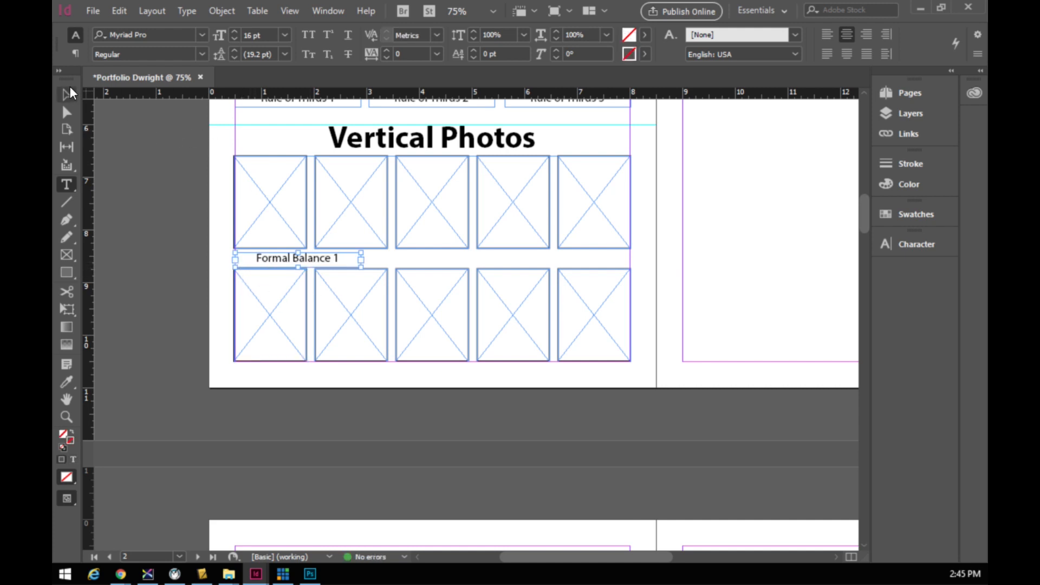
pyautogui.click(66, 95)
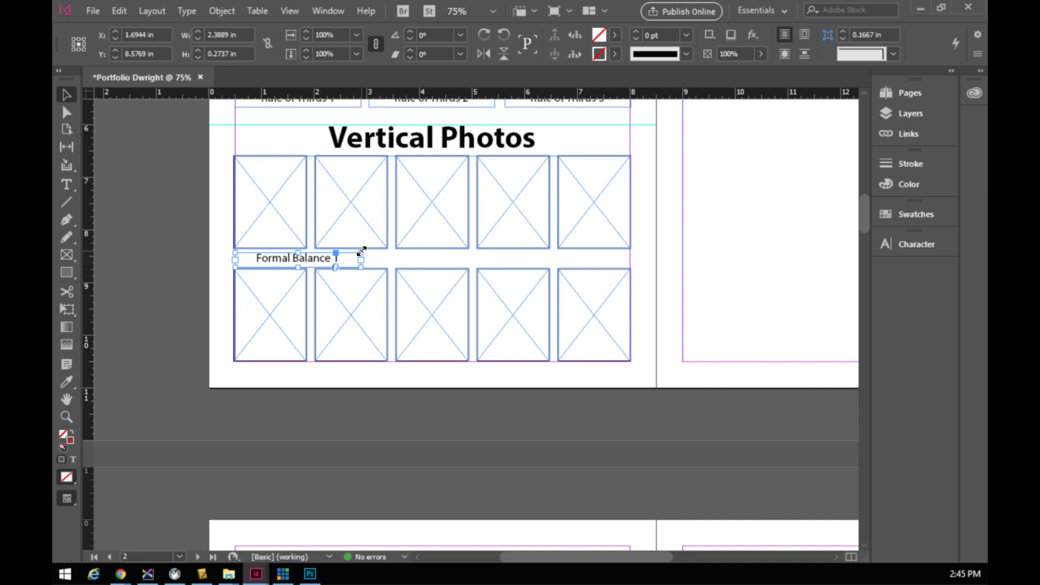
pyautogui.moveTo(360, 252); pyautogui.dragTo(305, 262)
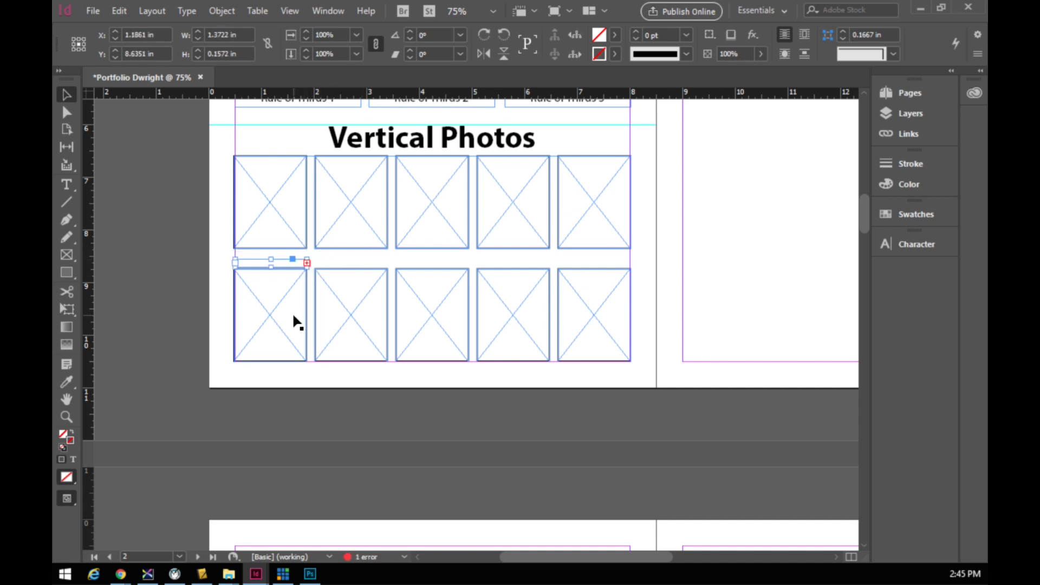
pyautogui.hotkey('ctrl', 'z')
pyautogui.moveTo(361, 253); pyautogui.dragTo(309, 256)
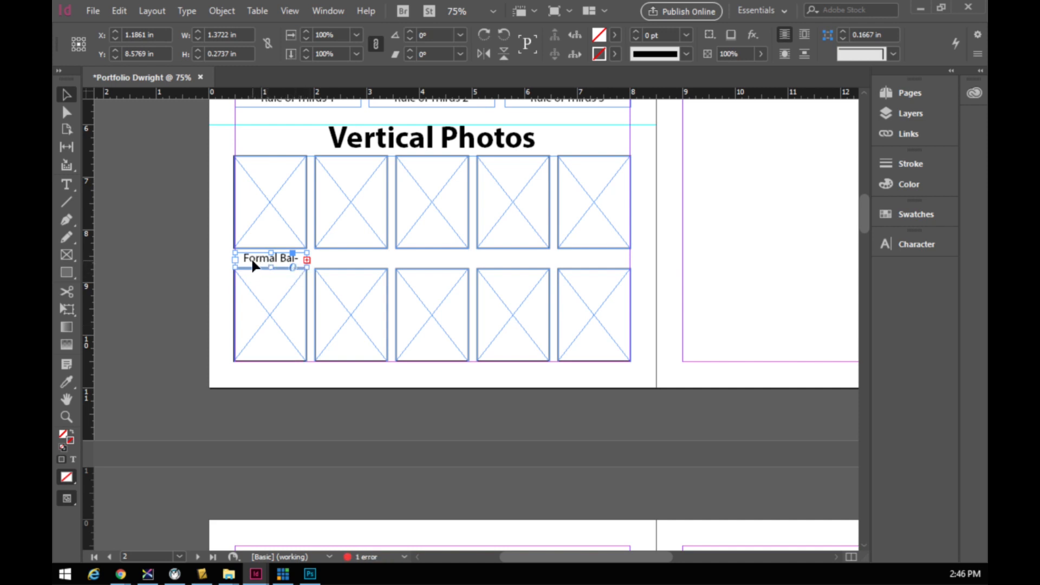
# - Set the Formal Balance 1 caption text to 13 pt and reselect its frame
pyautogui.doubleClick(265, 263)
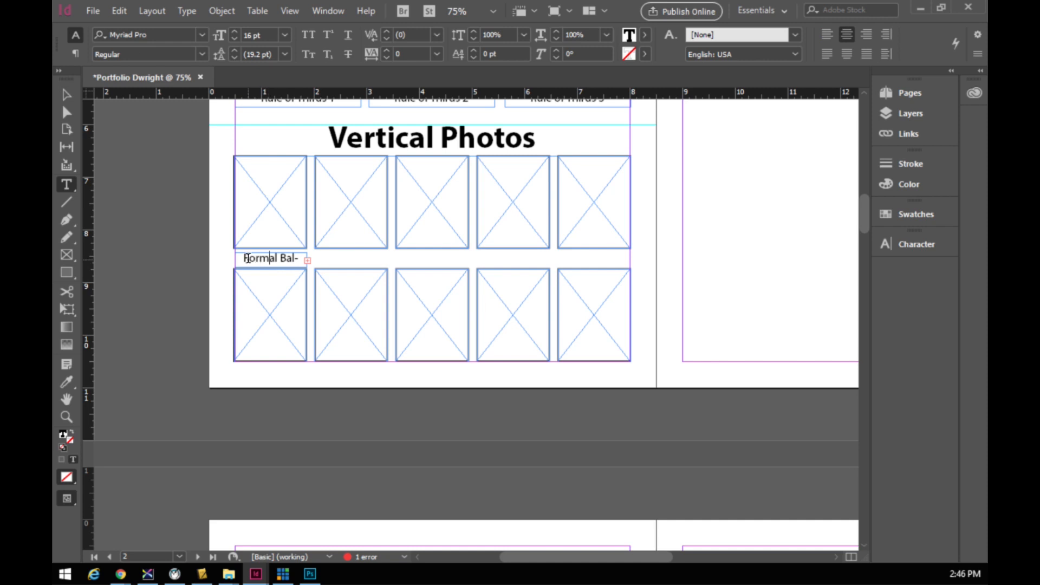
pyautogui.moveTo(242, 258); pyautogui.dragTo(303, 256)
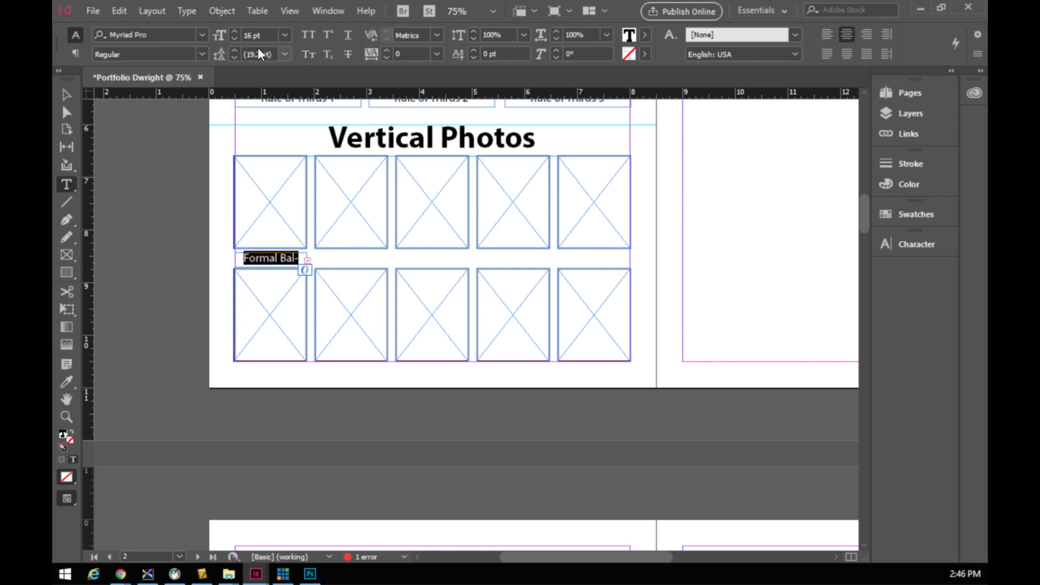
pyautogui.click(234, 40)
pyautogui.click(234, 39)
pyautogui.click(234, 40)
pyautogui.click(234, 39)
pyautogui.click(234, 40)
pyautogui.click(304, 260)
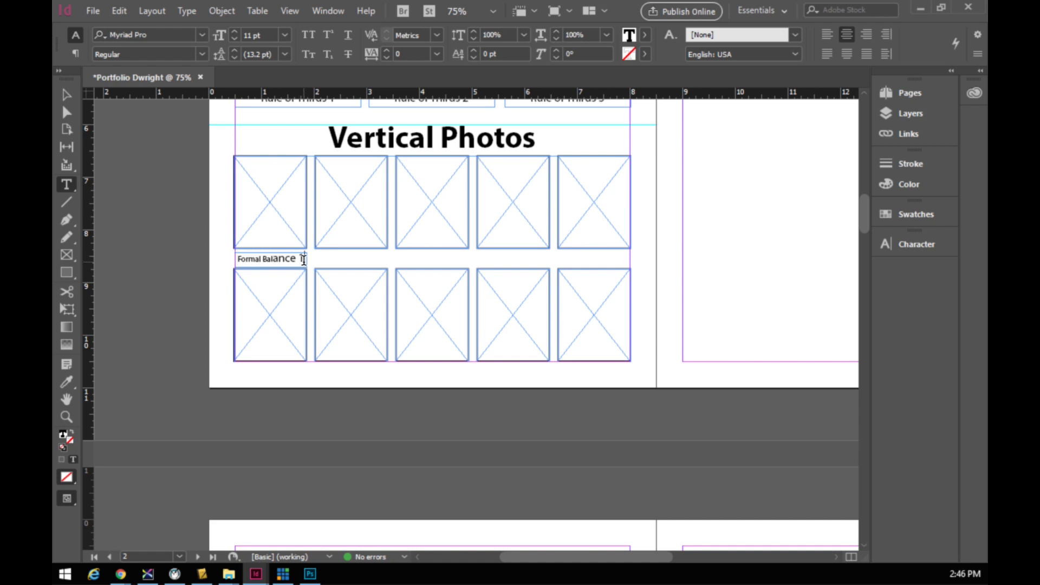
pyautogui.moveTo(231, 260); pyautogui.dragTo(305, 260)
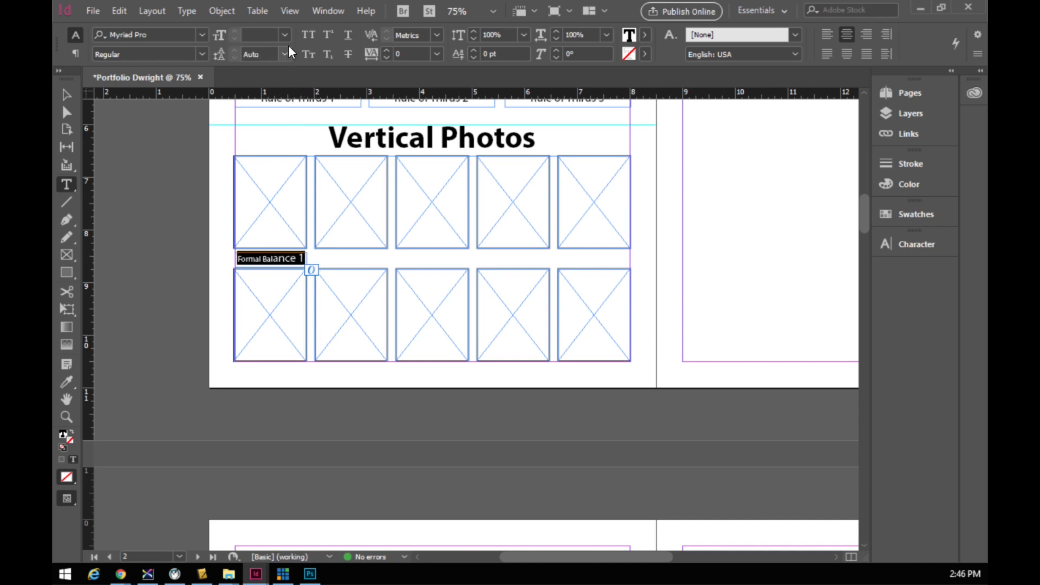
pyautogui.click(282, 35)
pyautogui.click(258, 157)
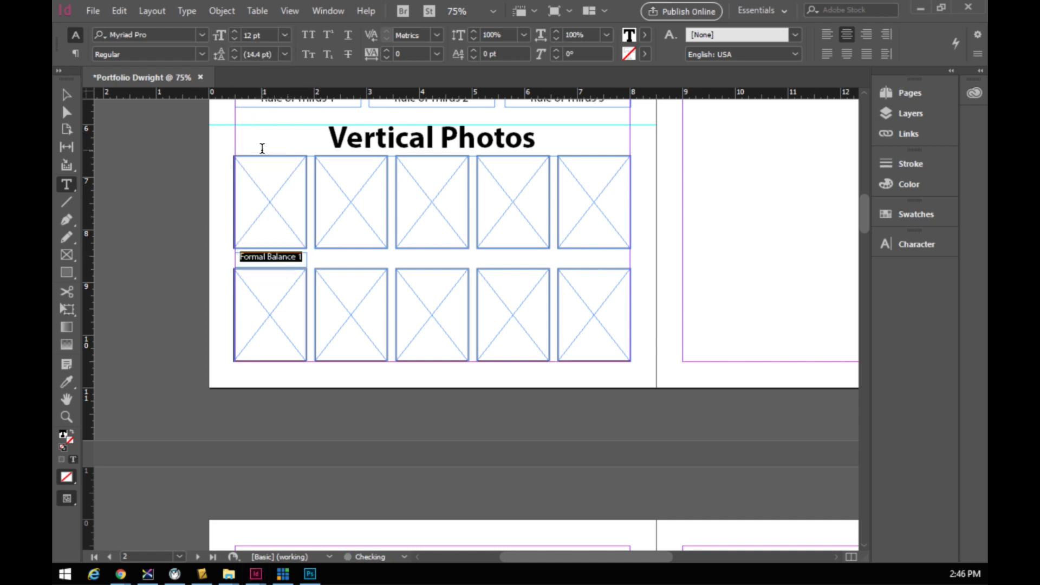
pyautogui.click(285, 35)
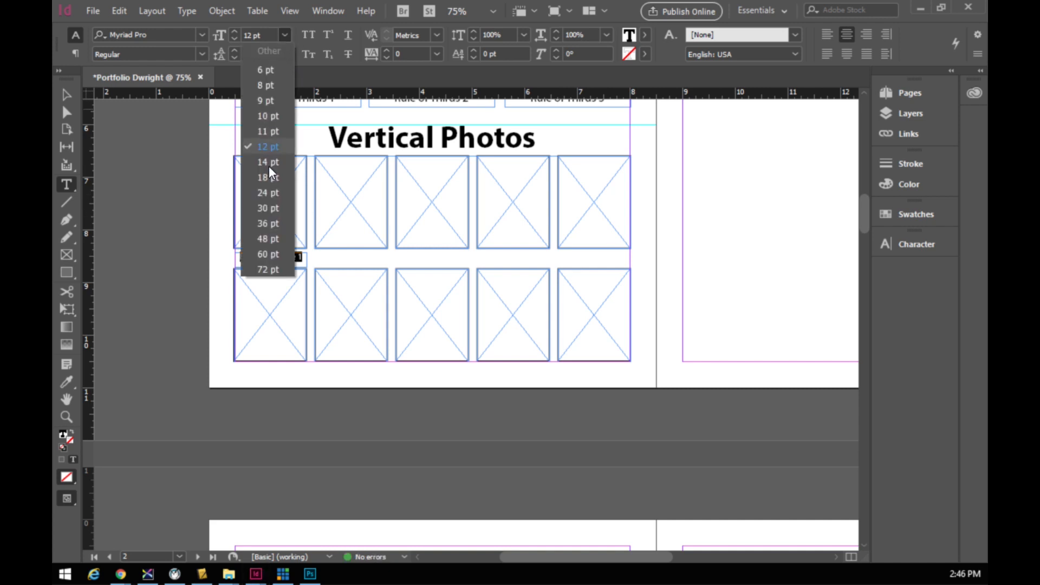
pyautogui.click(270, 162)
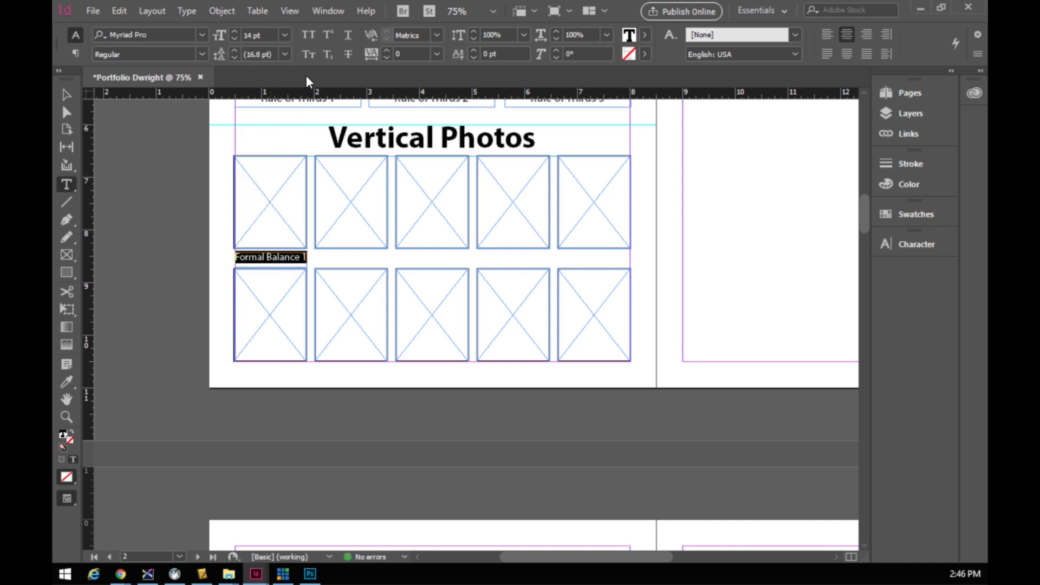
pyautogui.click(234, 38)
pyautogui.click(66, 96)
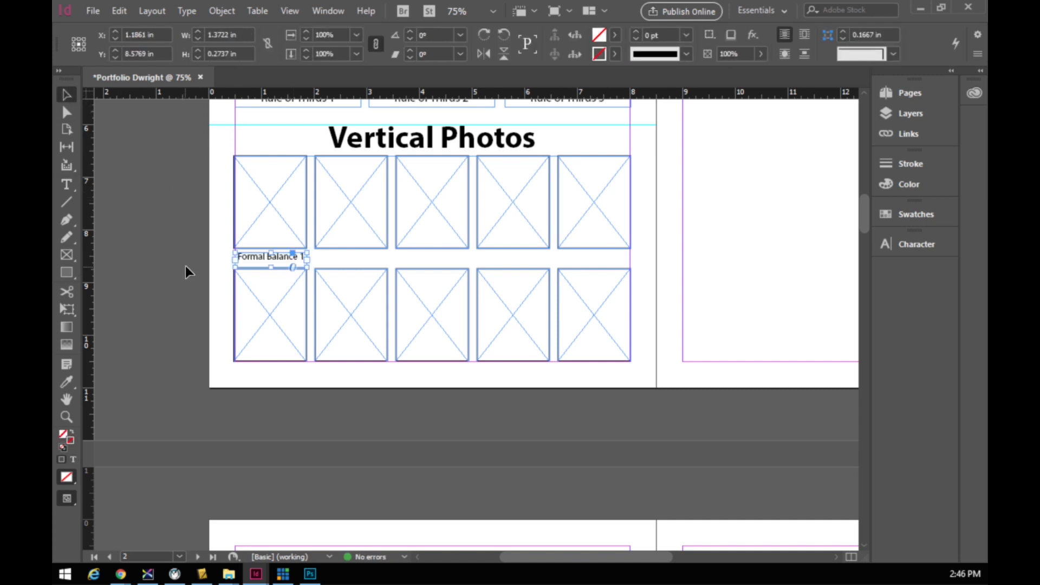
pyautogui.click(185, 287)
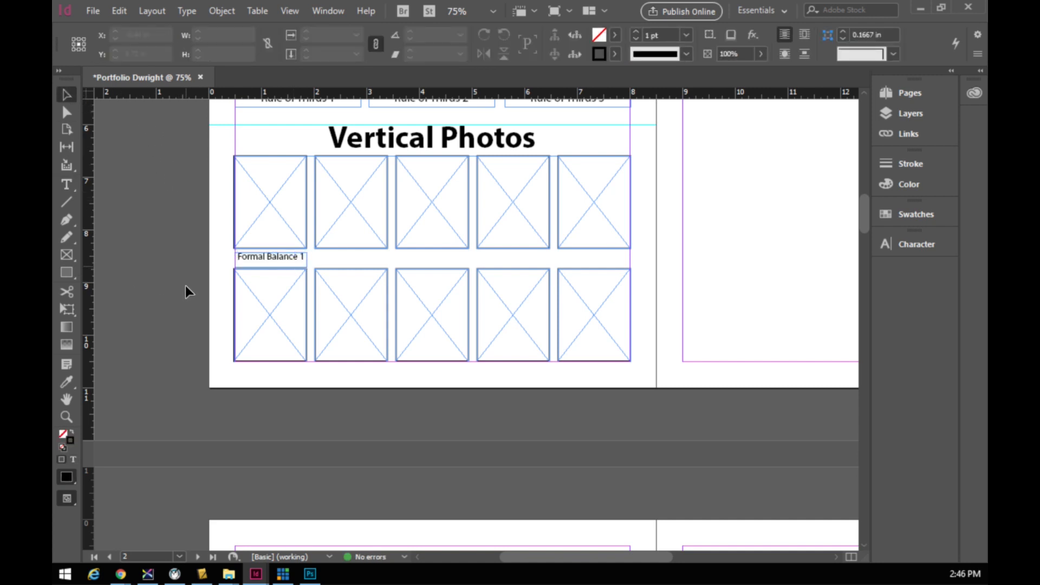
pyautogui.click(284, 260)
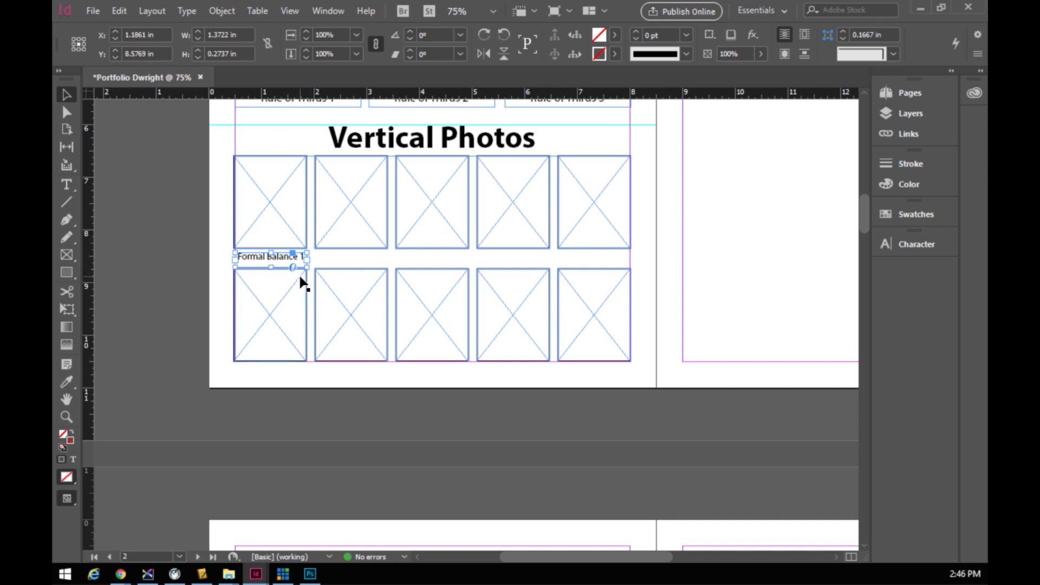
# - Paste caption copies under the second and third top frames and the first two bottom frames, aligning them
pyautogui.hotkey('ctrl', 'v')
pyautogui.moveTo(462, 269); pyautogui.dragTo(354, 269)
pyautogui.hotkey('ctrl', 'v')
pyautogui.moveTo(450, 264); pyautogui.dragTo(599, 261)
pyautogui.click(490, 275)
pyautogui.moveTo(470, 271); pyautogui.dragTo(268, 356)
pyautogui.click(471, 273)
pyautogui.moveTo(476, 272); pyautogui.dragTo(291, 375)
pyautogui.click(295, 360)
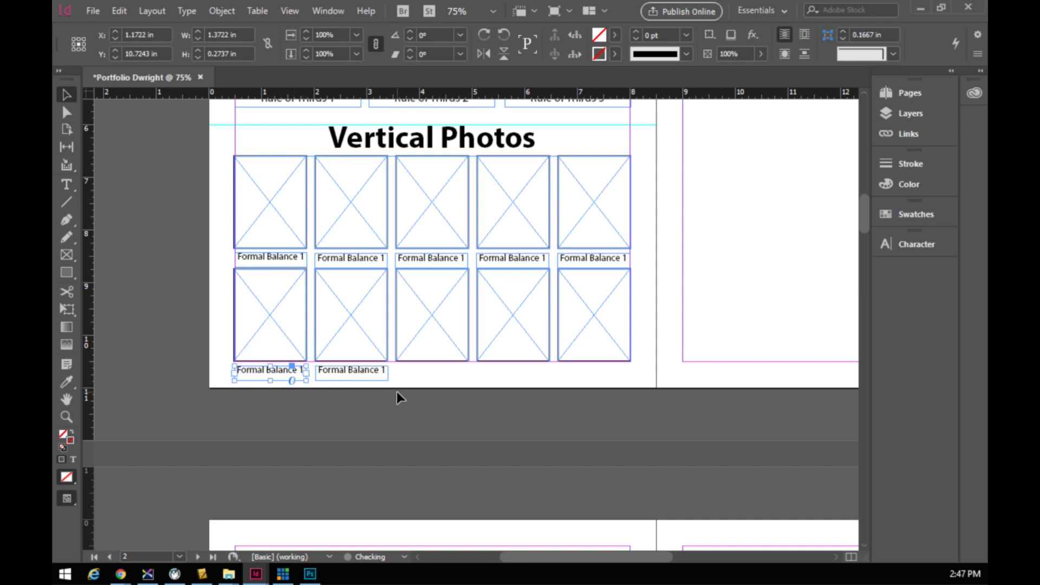
pyautogui.press('Up')
pyautogui.press('Up')
pyautogui.press('Up')
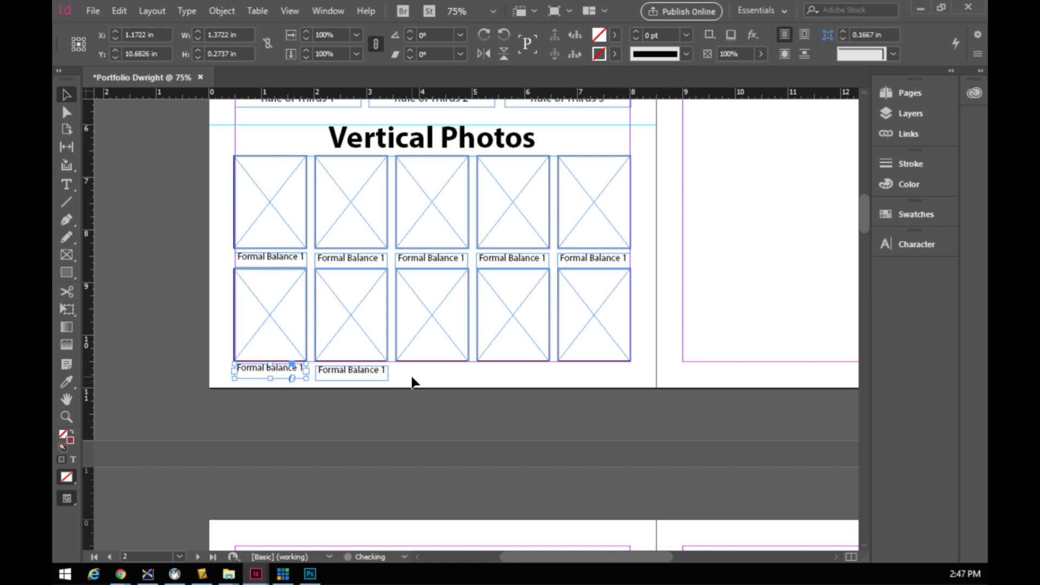
pyautogui.click(367, 371)
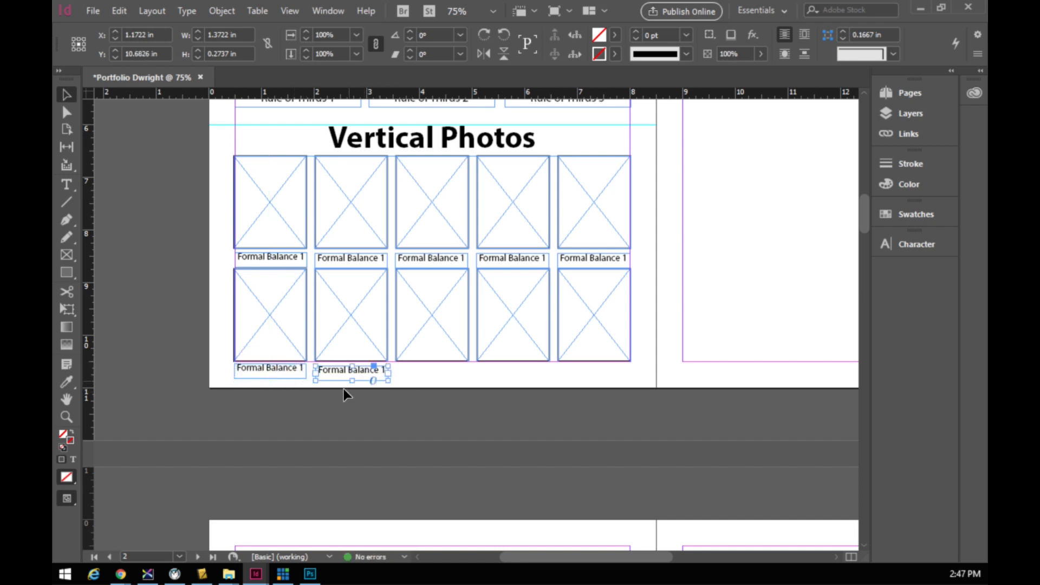
pyautogui.moveTo(342, 379)
pyautogui.mouseDown()
pyautogui.moveTo(379, 382)
pyautogui.moveTo(344, 377)
pyautogui.mouseUp()
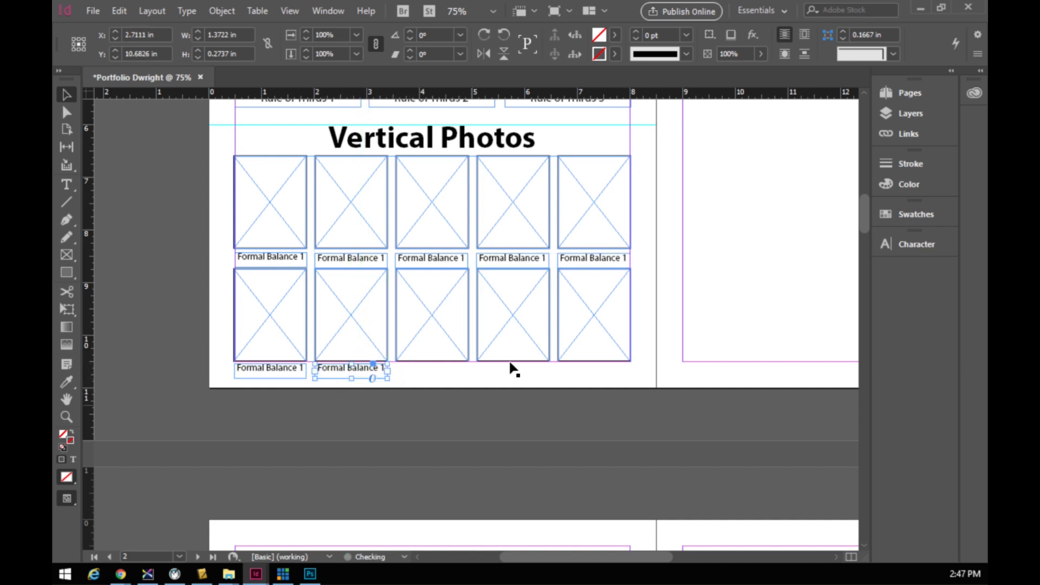
# - Place further caption copies under the third and fourth bottom-row frames
pyautogui.moveTo(437, 260); pyautogui.dragTo(434, 374)
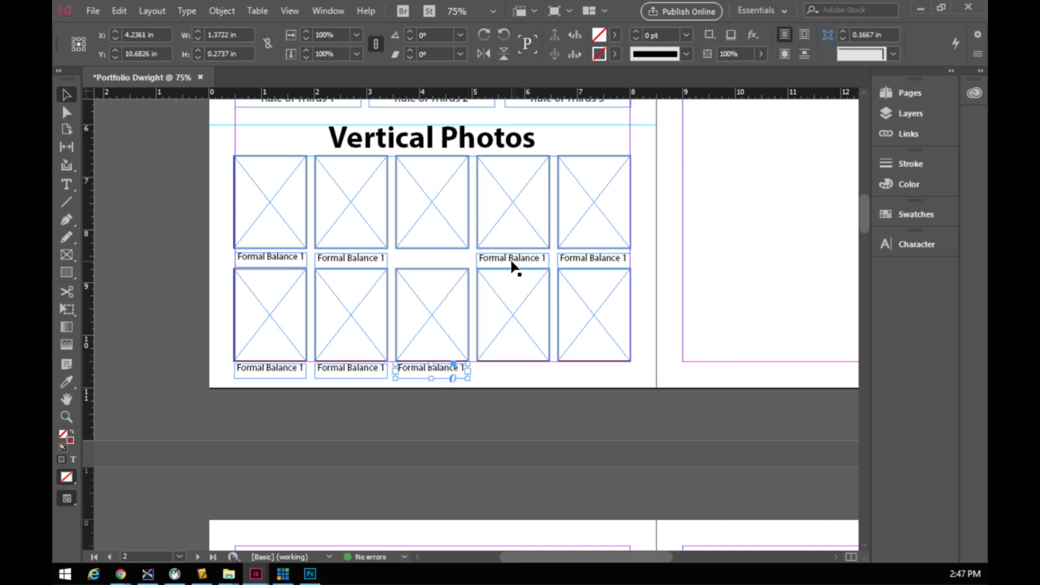
pyautogui.hotkey('ctrl', 'z')
pyautogui.hotkey('ctrl', 'v')
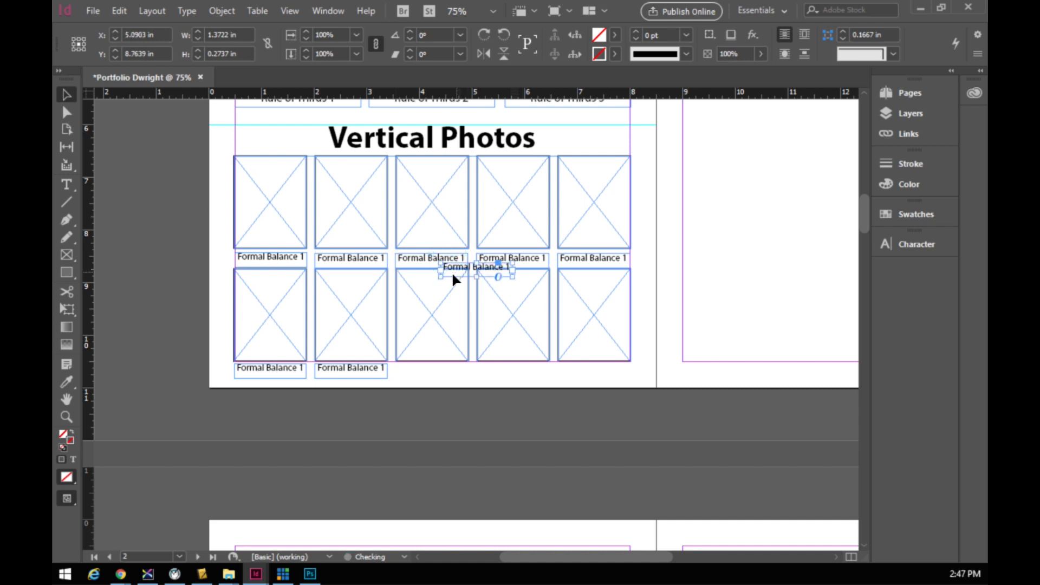
pyautogui.moveTo(470, 274); pyautogui.dragTo(431, 373)
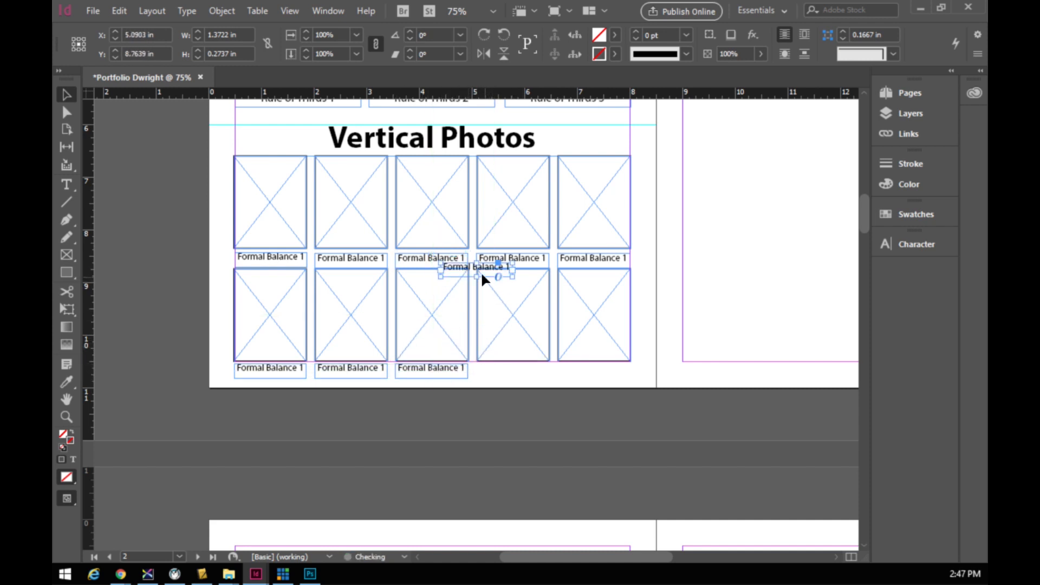
pyautogui.moveTo(482, 277); pyautogui.dragTo(603, 377)
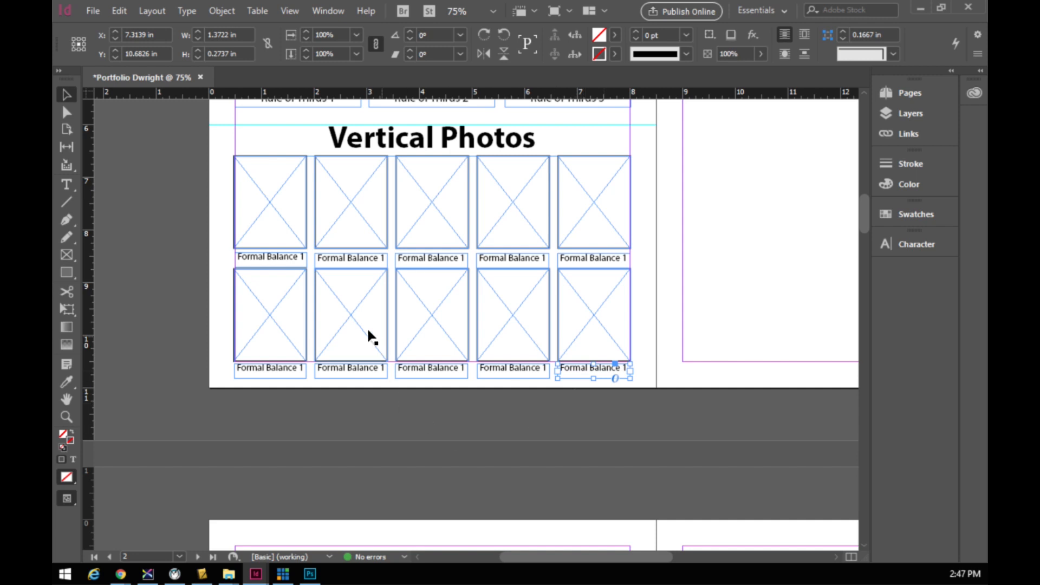
pyautogui.click(364, 259)
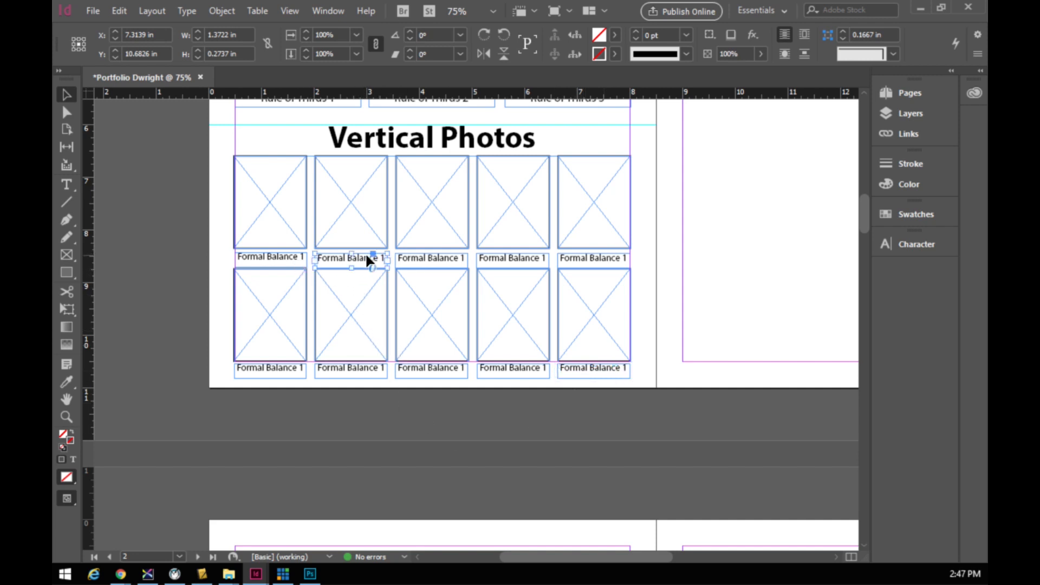
# - Renumber the second top caption to Formal Balance 2 and relabel the next two as Informal Balance 1
pyautogui.doubleClick(380, 259)
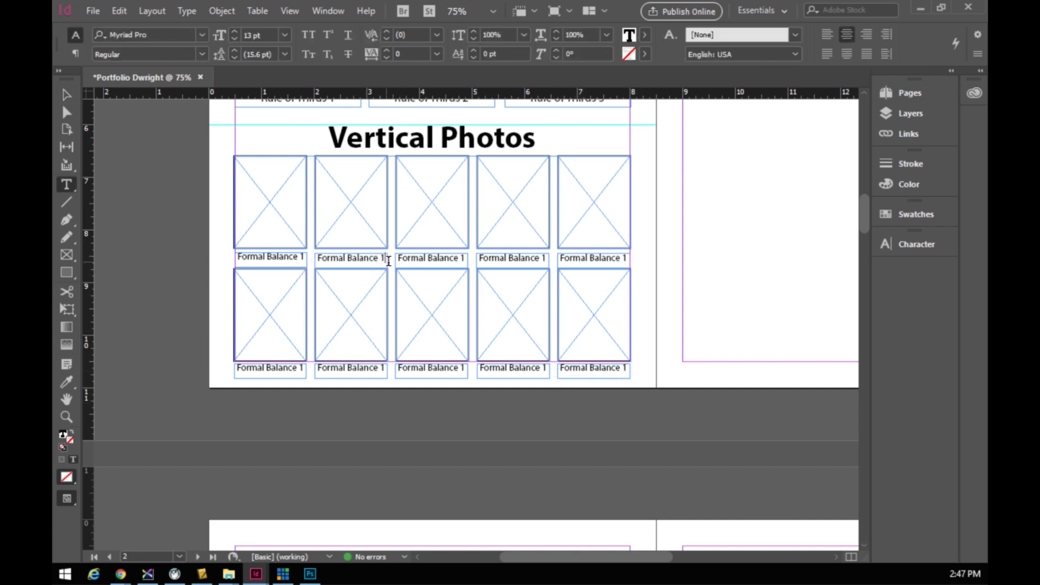
pyautogui.write('2')
pyautogui.doubleClick(461, 258)
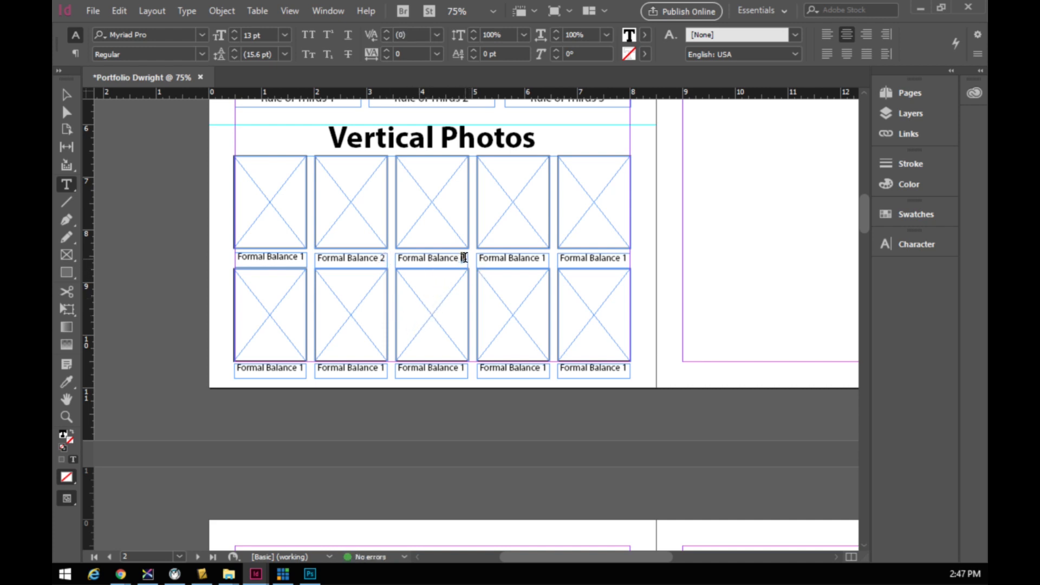
pyautogui.click(402, 259)
pyautogui.press('BackSpace')
pyautogui.write('INf')
pyautogui.press('BackSpace')
pyautogui.press('BackSpace')
pyautogui.write('nf')
pyautogui.press('BackSpace')
pyautogui.press('BackSpace')
pyautogui.write('nf')
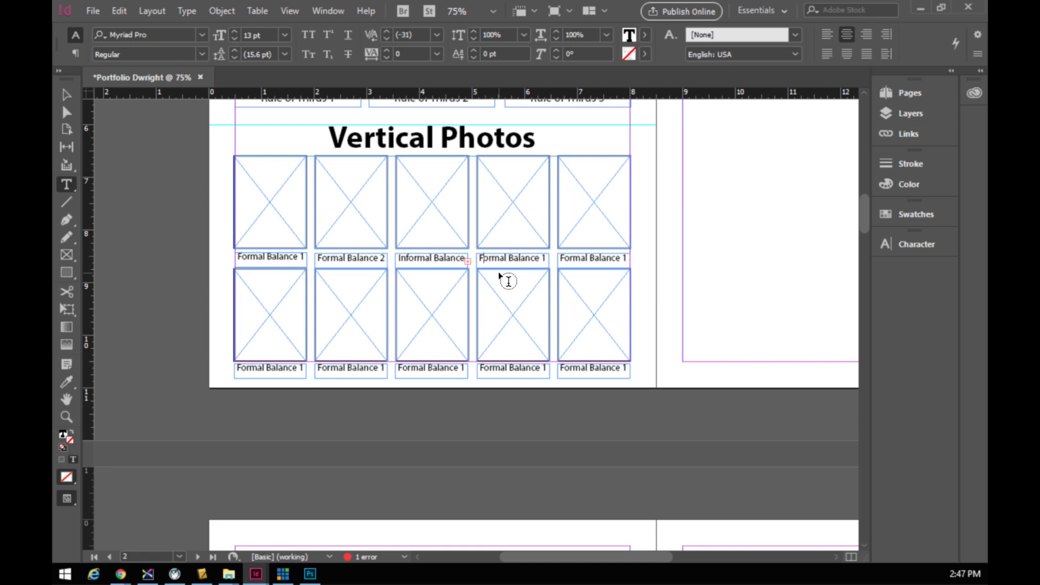
pyautogui.press('BackSpace')
pyautogui.write('Inf')
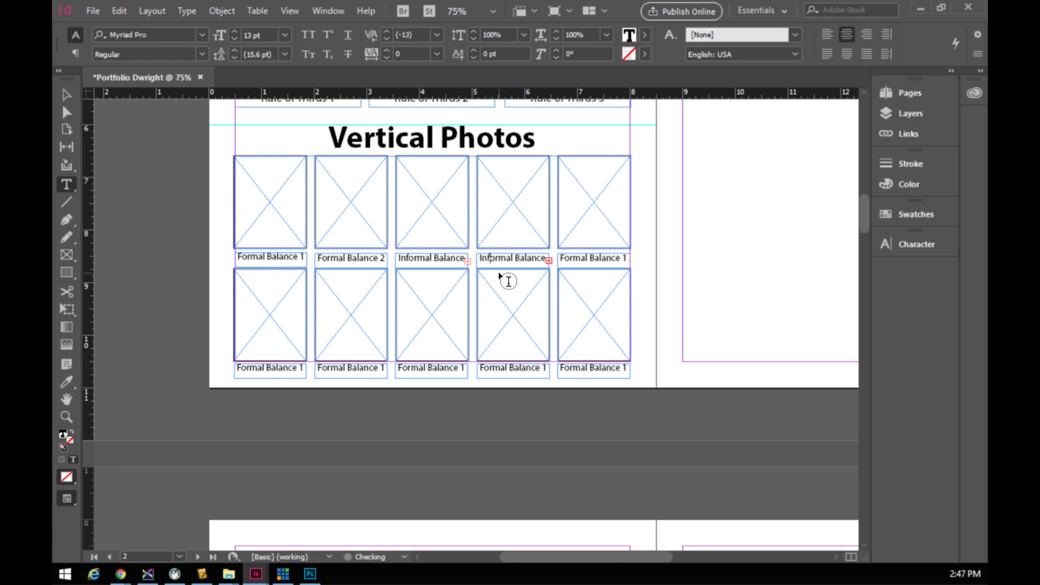
# - Set the third caption (Informal Balance 1) and the Formal Balance 2 caption to 12 pt
pyautogui.doubleClick(451, 259)
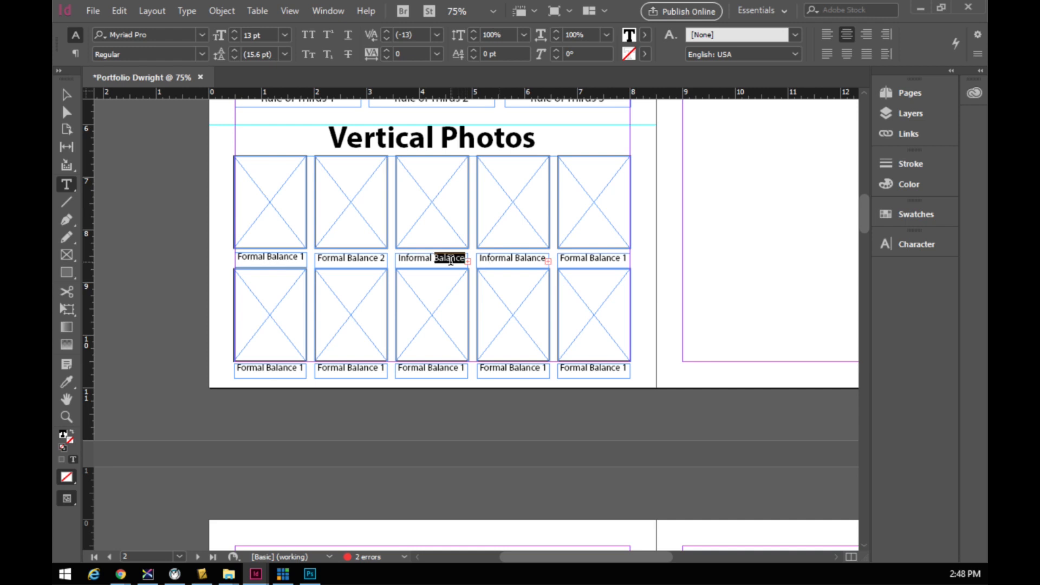
pyautogui.click(399, 258)
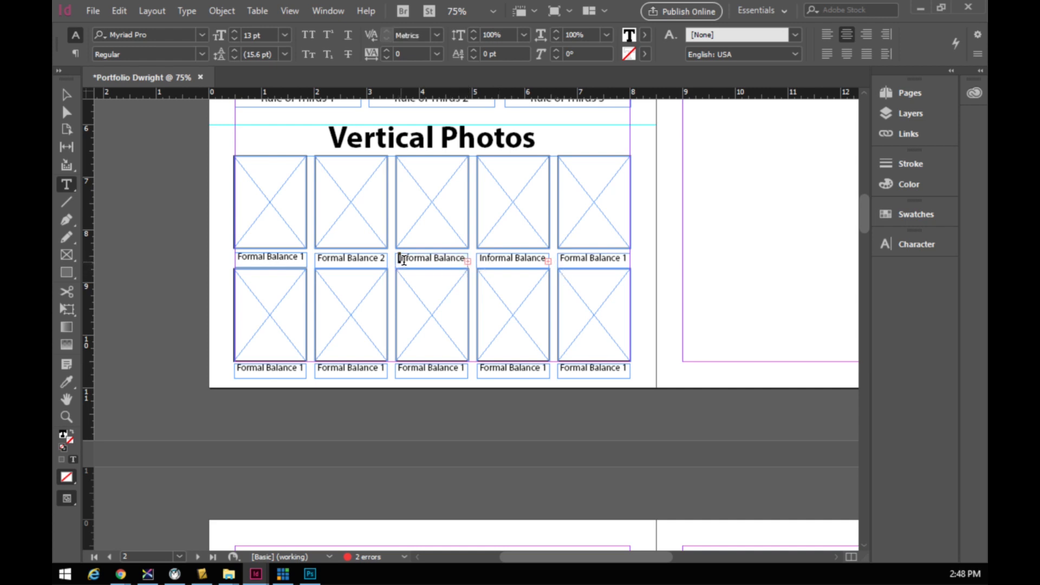
pyautogui.moveTo(401, 260); pyautogui.dragTo(493, 260)
pyautogui.click(236, 38)
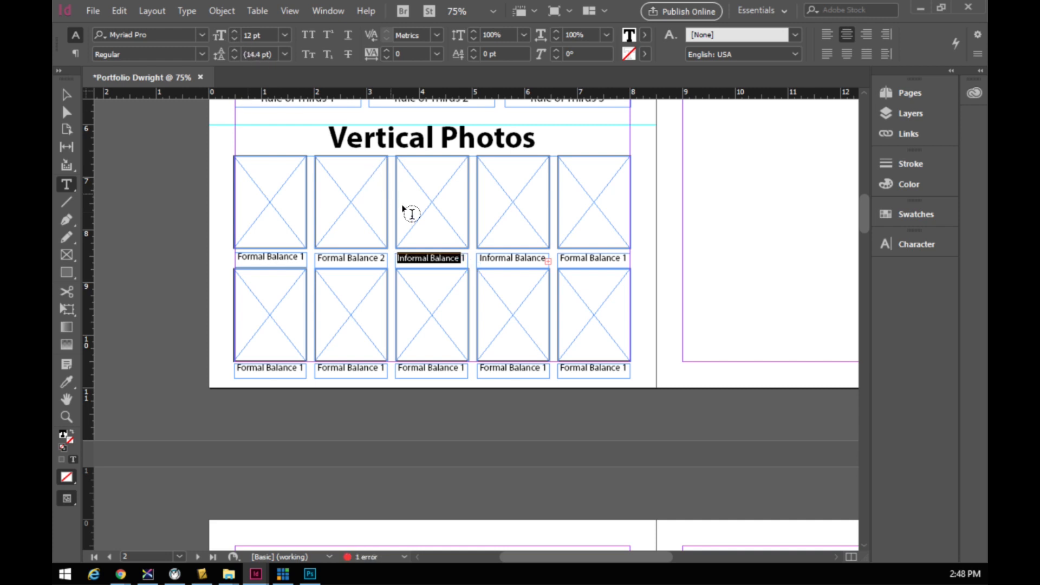
pyautogui.moveTo(467, 259); pyautogui.dragTo(395, 259)
pyautogui.click(285, 36)
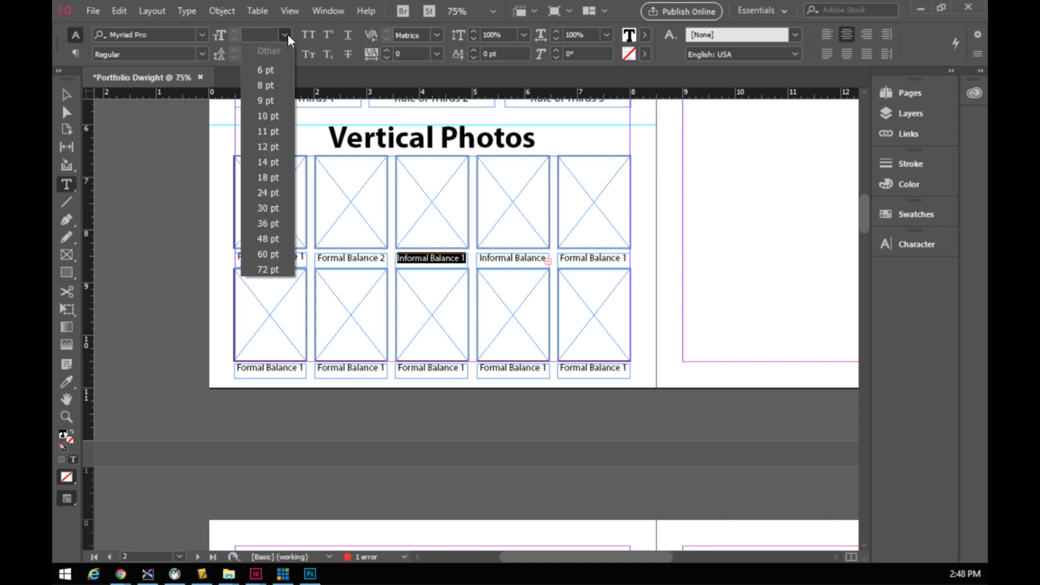
pyautogui.click(276, 147)
pyautogui.click(374, 264)
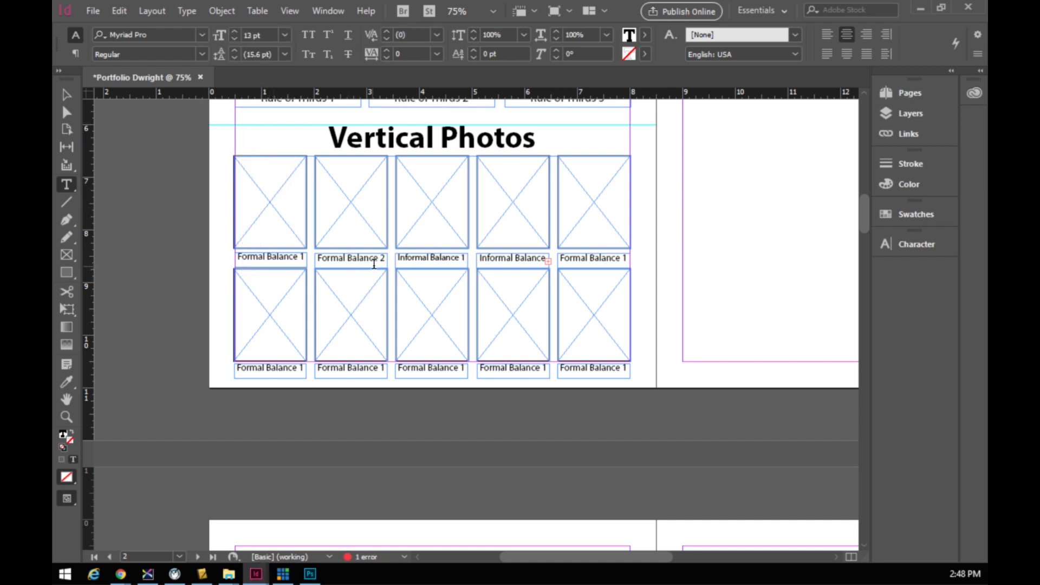
pyautogui.moveTo(387, 259); pyautogui.dragTo(316, 257)
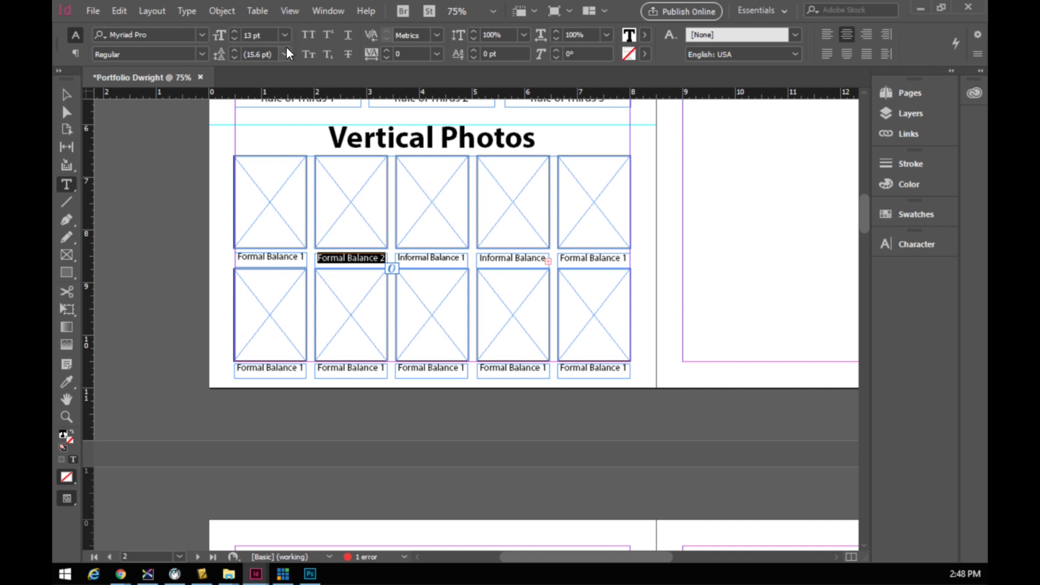
pyautogui.click(285, 35)
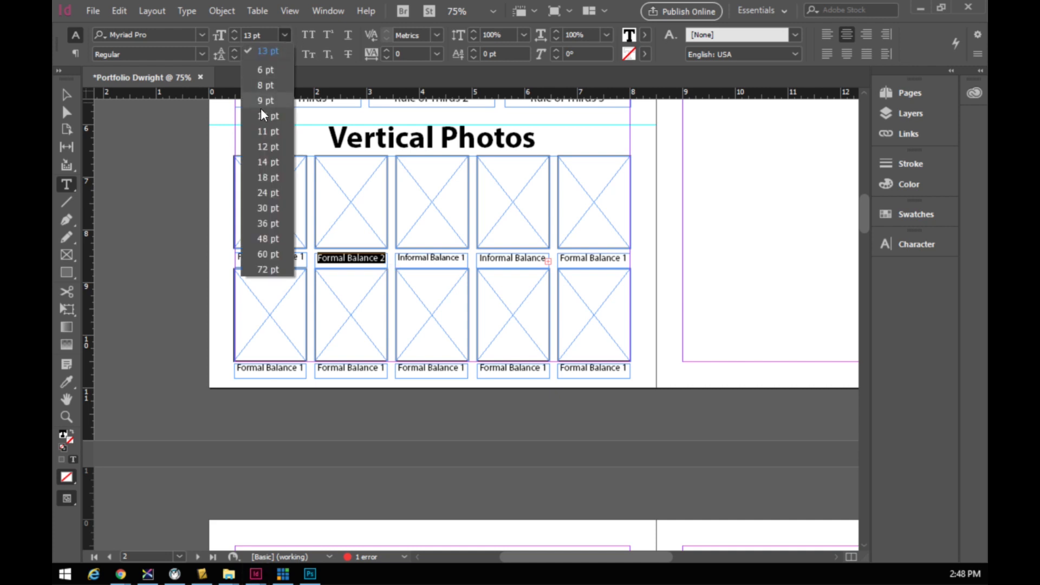
pyautogui.click(269, 148)
# - Set the first, fourth and top-right top-row captions to 12 pt as well
pyautogui.moveTo(305, 258); pyautogui.dragTo(244, 228)
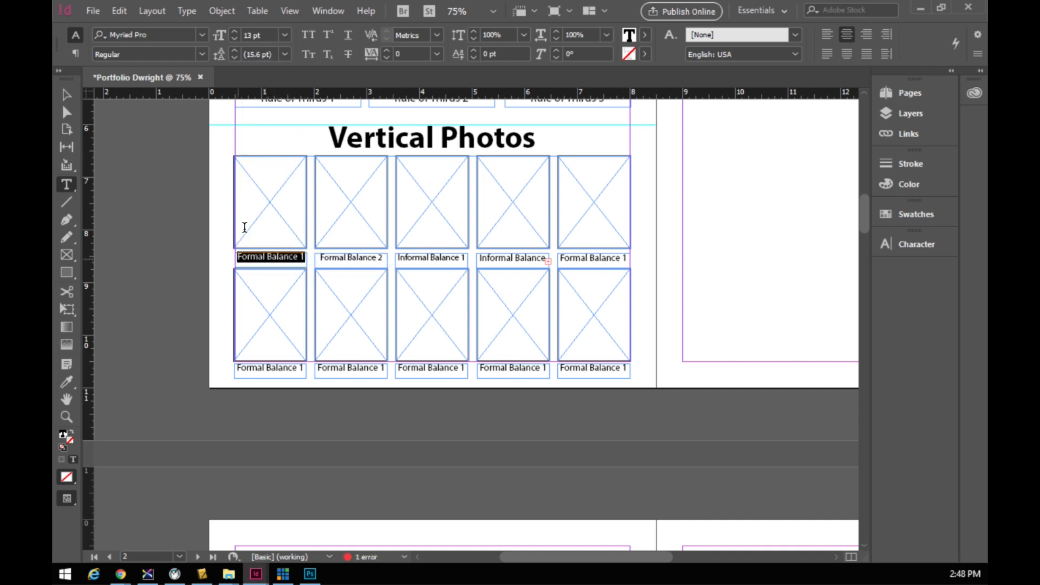
pyautogui.click(284, 35)
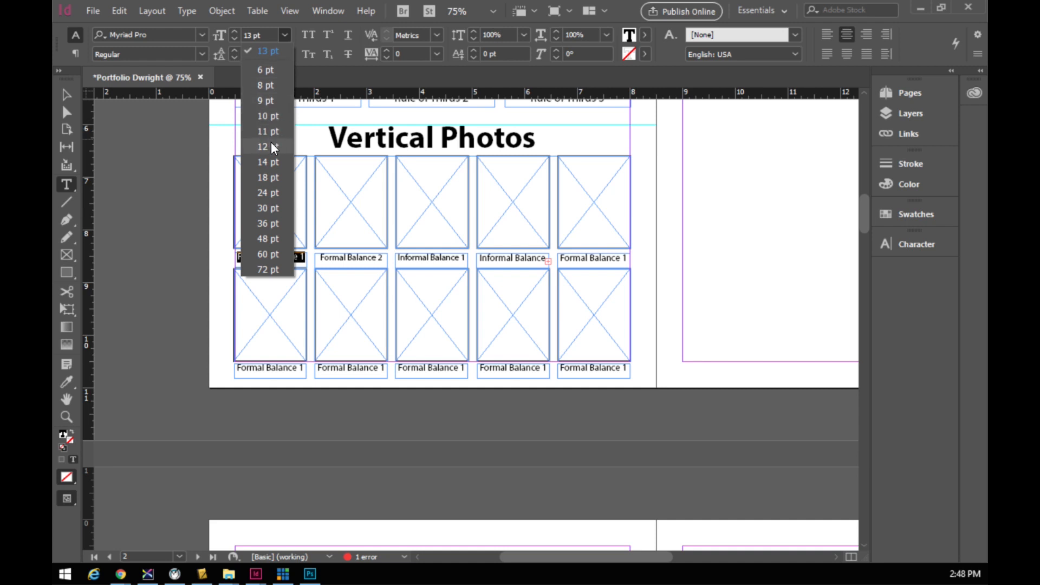
pyautogui.click(271, 146)
pyautogui.moveTo(479, 258); pyautogui.dragTo(552, 260)
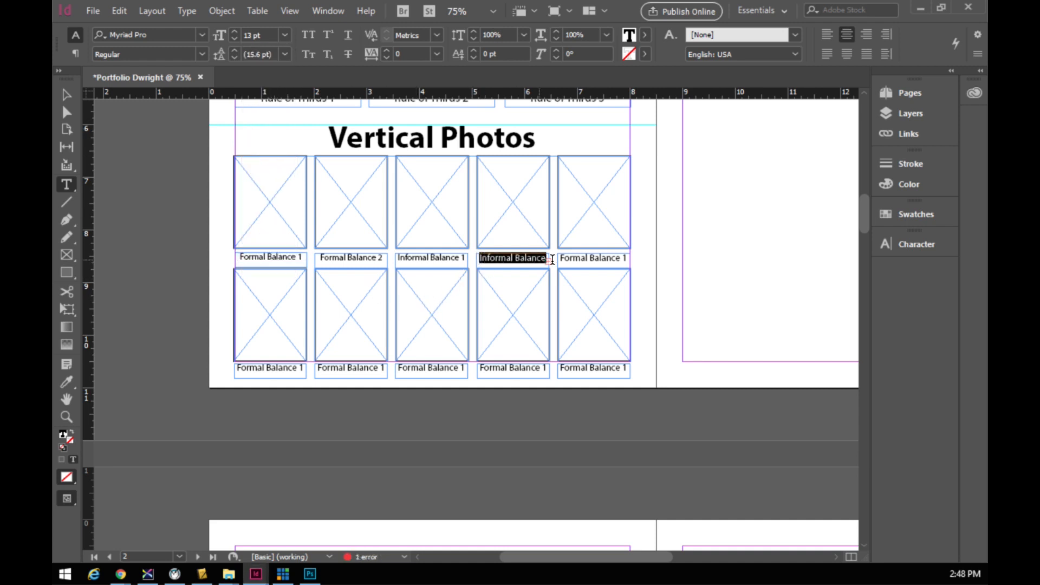
pyautogui.click(284, 34)
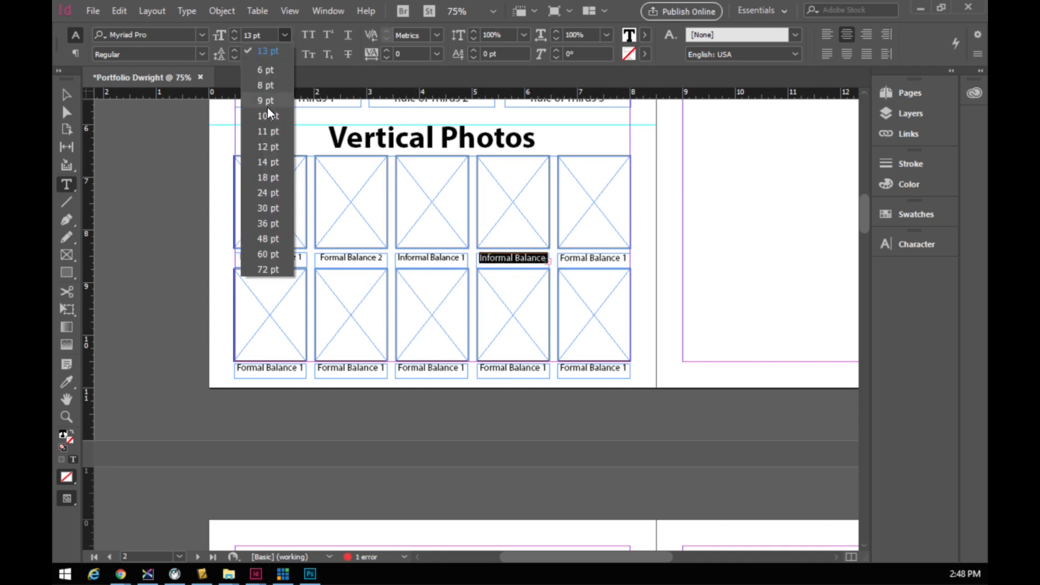
pyautogui.click(266, 146)
pyautogui.click(547, 258)
pyautogui.moveTo(547, 258); pyautogui.dragTo(477, 258)
pyautogui.click(285, 35)
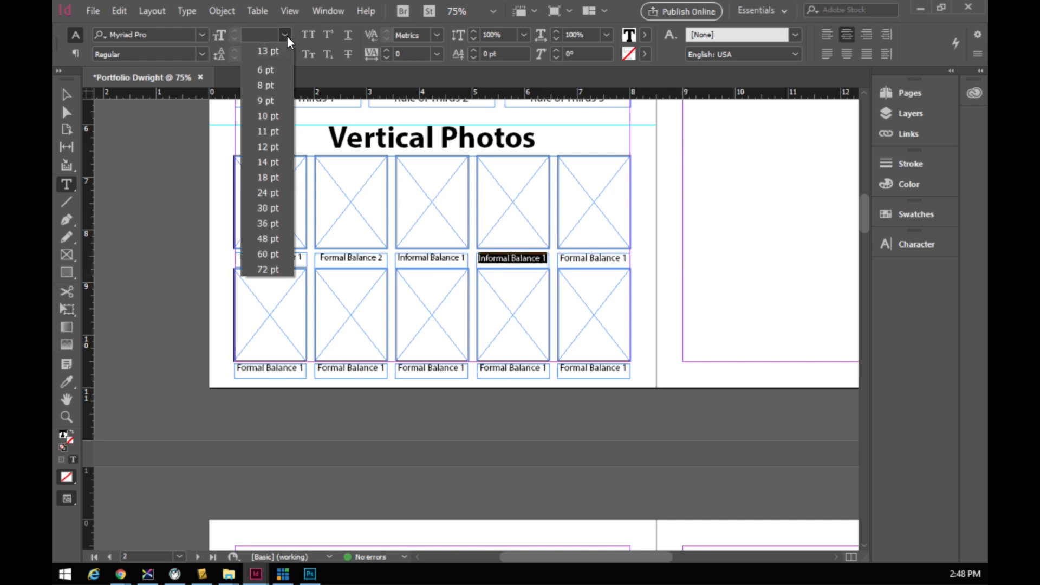
pyautogui.click(286, 148)
pyautogui.click(563, 259)
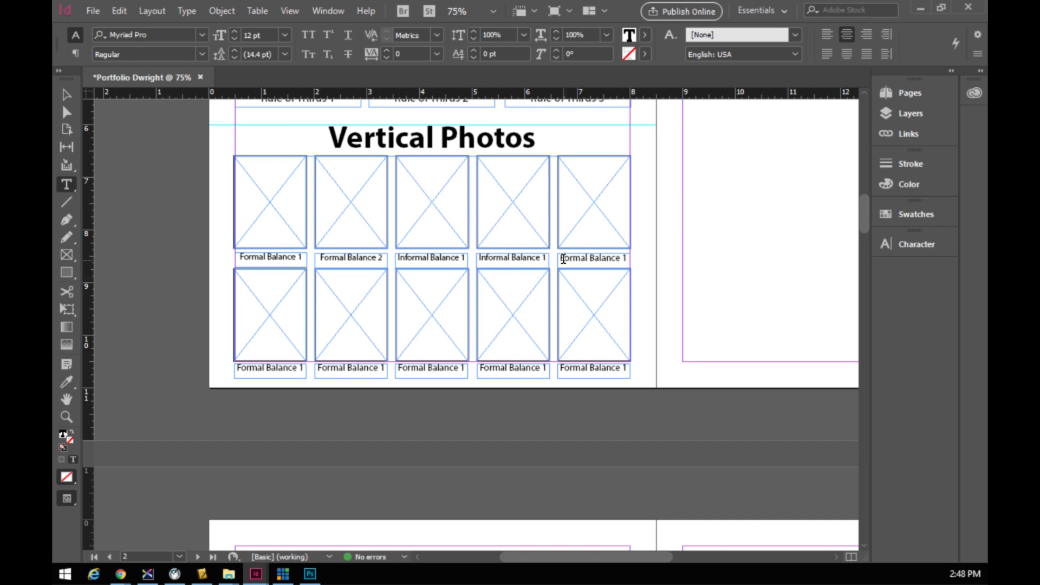
pyautogui.moveTo(561, 259); pyautogui.dragTo(641, 265)
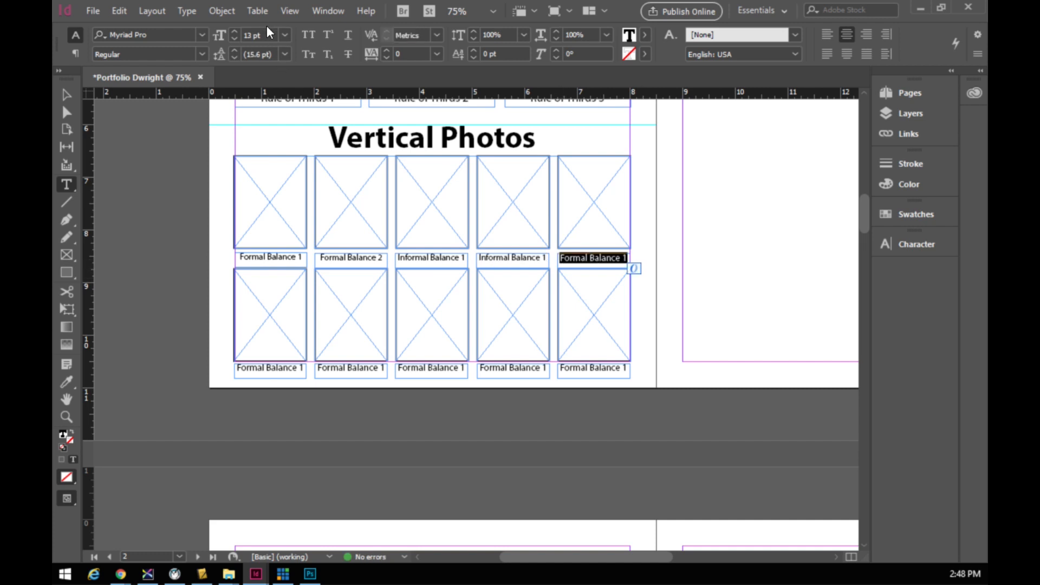
pyautogui.click(235, 39)
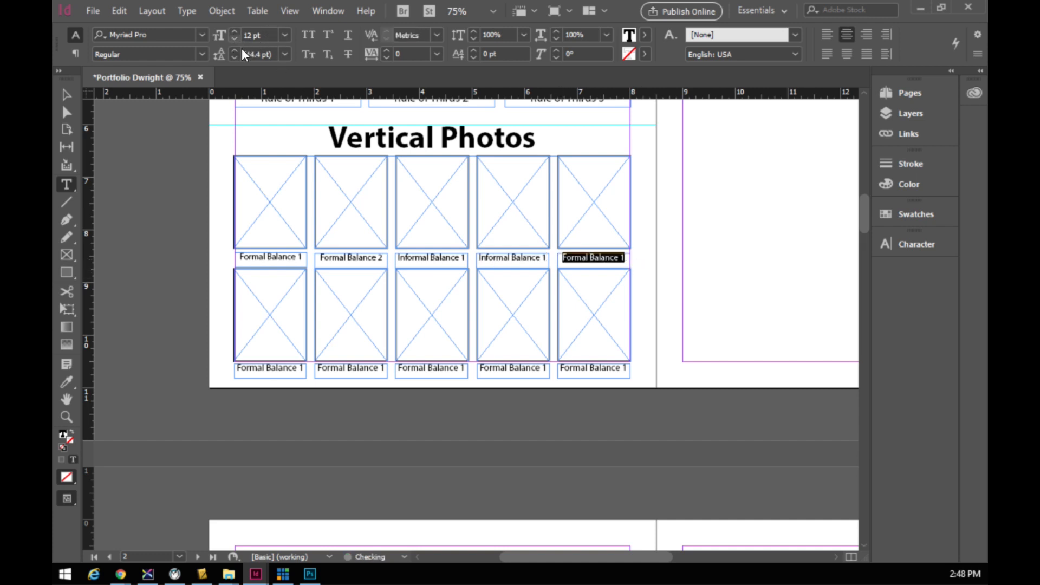
# - Retype captions as Leading Lines 1, Leading Lines 2 and Rule of Thirds 1
pyautogui.write('Leading L')
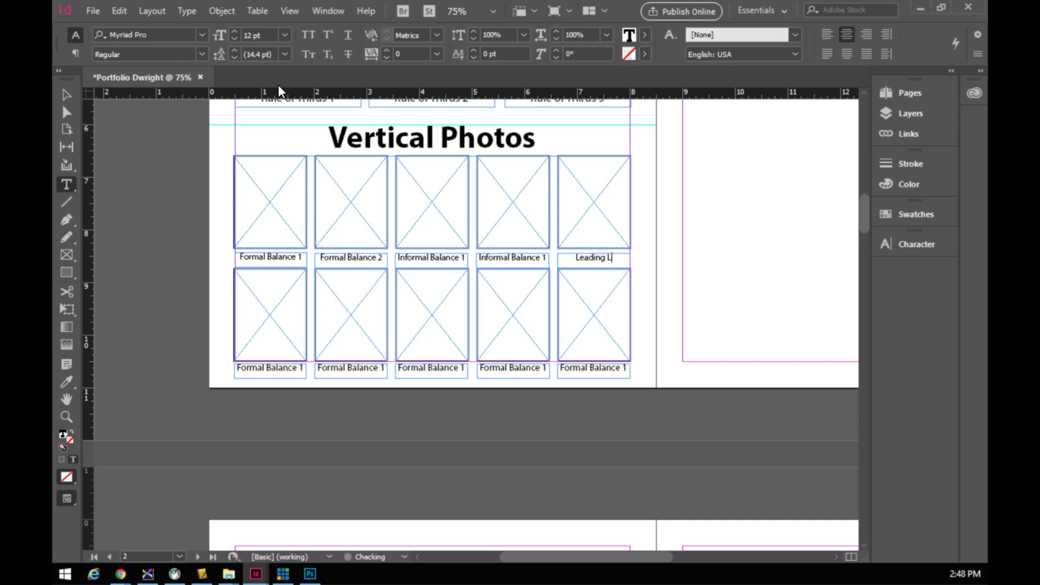
pyautogui.write('ines 1')
pyautogui.moveTo(236, 369); pyautogui.dragTo(304, 378)
pyautogui.write('Leading Lines 2')
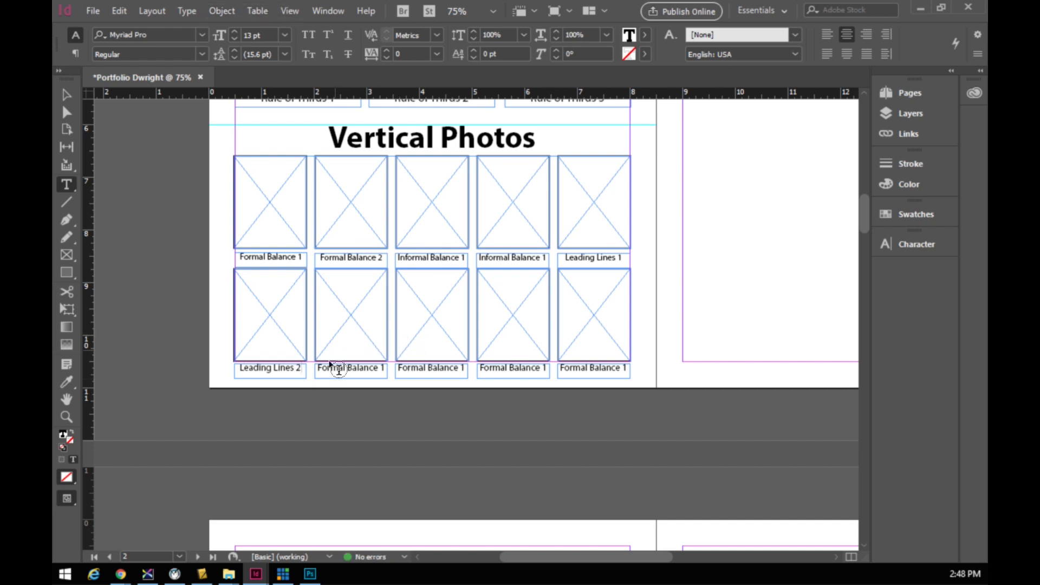
pyautogui.moveTo(320, 369); pyautogui.dragTo(367, 374)
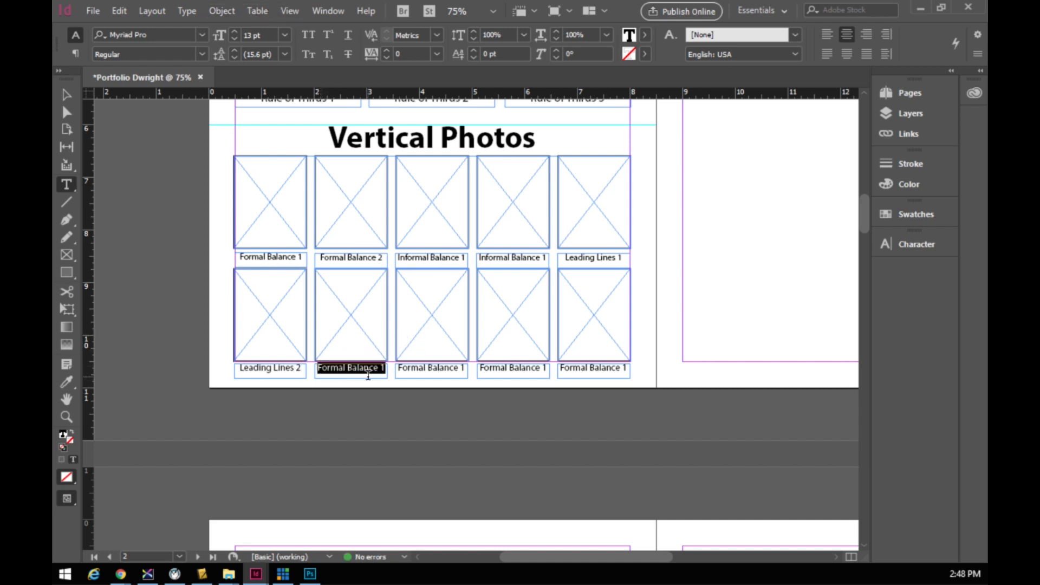
pyautogui.write('Rule of THIRDS')
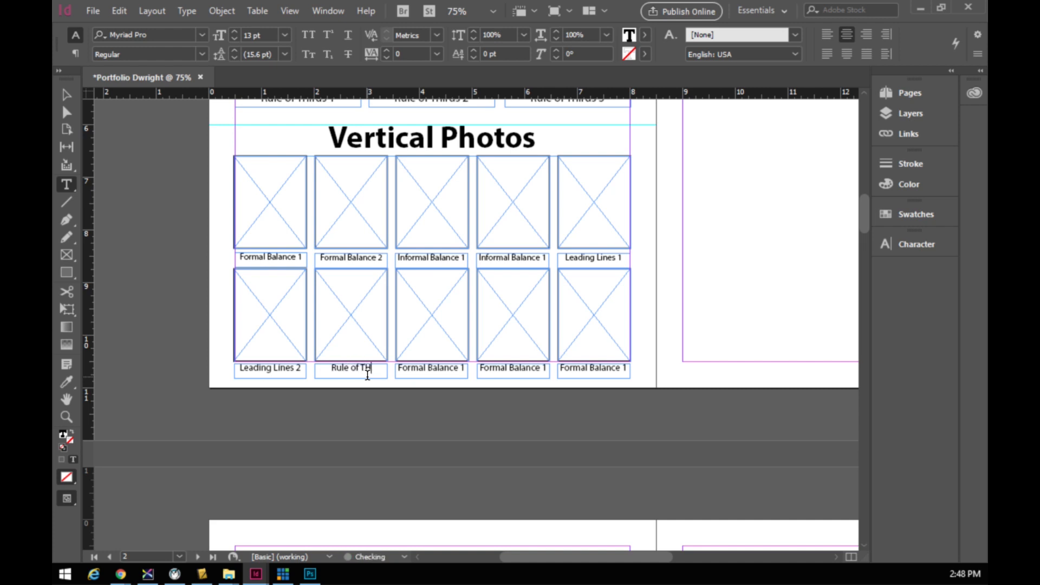
pyautogui.press('BackSpace')
pyautogui.press('BackSpace')
pyautogui.press('BackSpace')
pyautogui.press('BackSpace')
pyautogui.press('BackSpace')
pyautogui.write('Th')
pyautogui.write('hirds 1')
# - Paste 'Rule of Thirds' into the remaining bottom captions and number them 2, 3 and 4
pyautogui.moveTo(377, 369); pyautogui.dragTo(319, 368)
pyautogui.hotkey('ctrl', 'c')
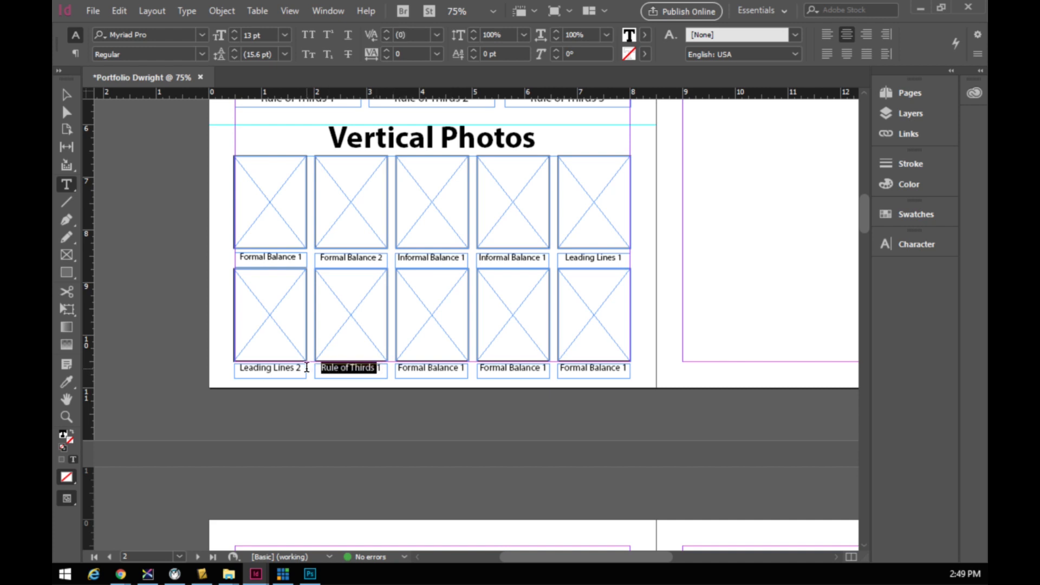
pyautogui.tripleClick(398, 365)
pyautogui.moveTo(398, 367); pyautogui.dragTo(458, 371)
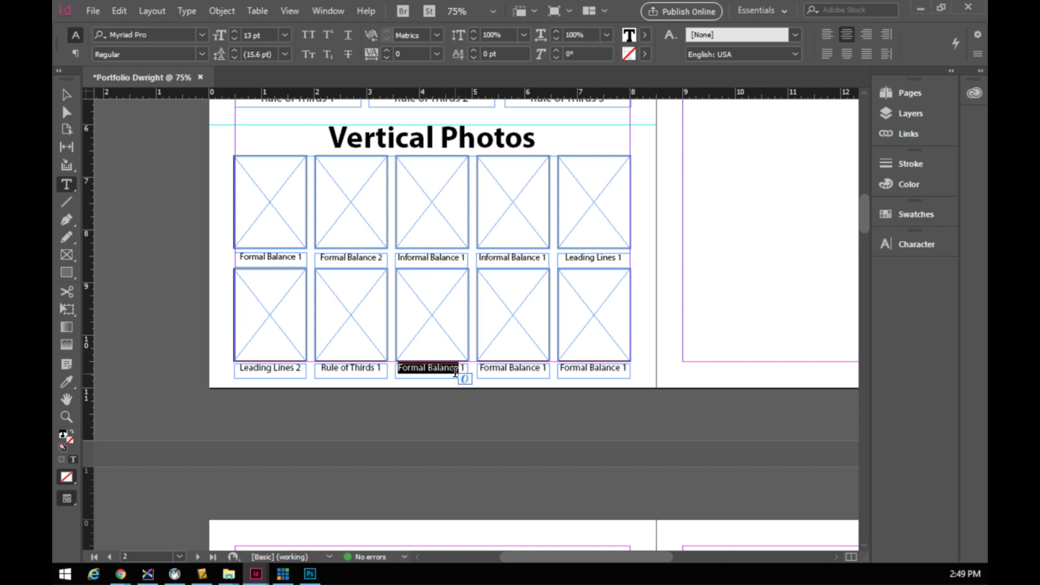
pyautogui.hotkey('ctrl', 'v')
pyautogui.moveTo(481, 367); pyautogui.dragTo(618, 372)
pyautogui.hotkey('ctrl', 'v')
pyautogui.hotkey('ctrl', 'v')
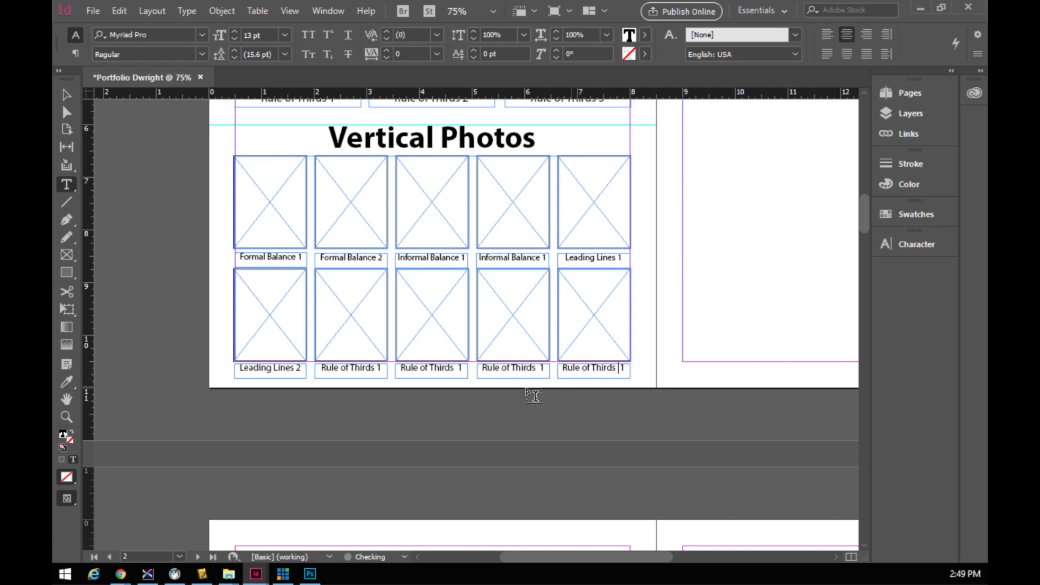
pyautogui.moveTo(457, 367); pyautogui.dragTo(465, 368)
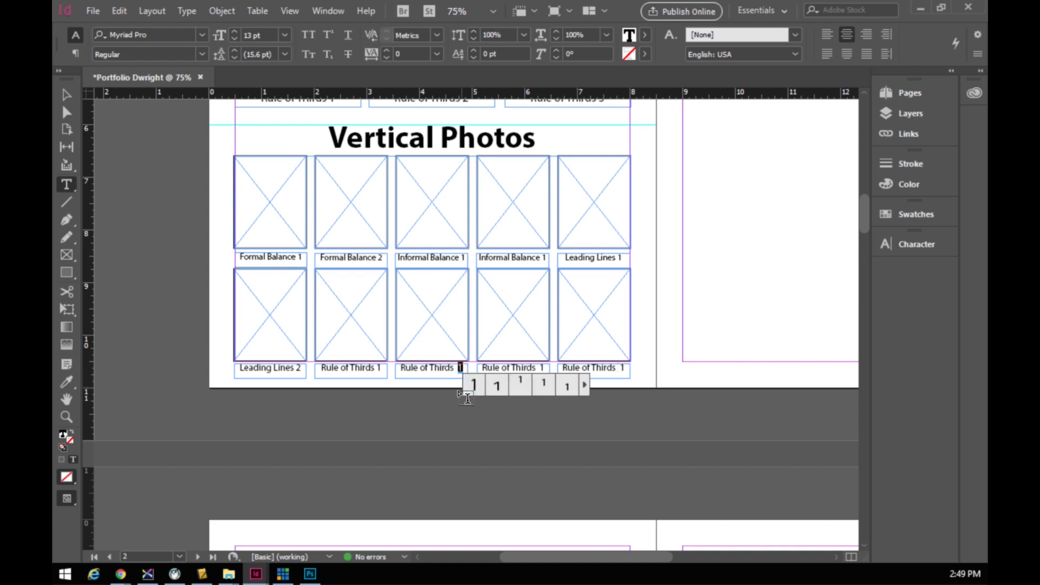
pyautogui.write('2')
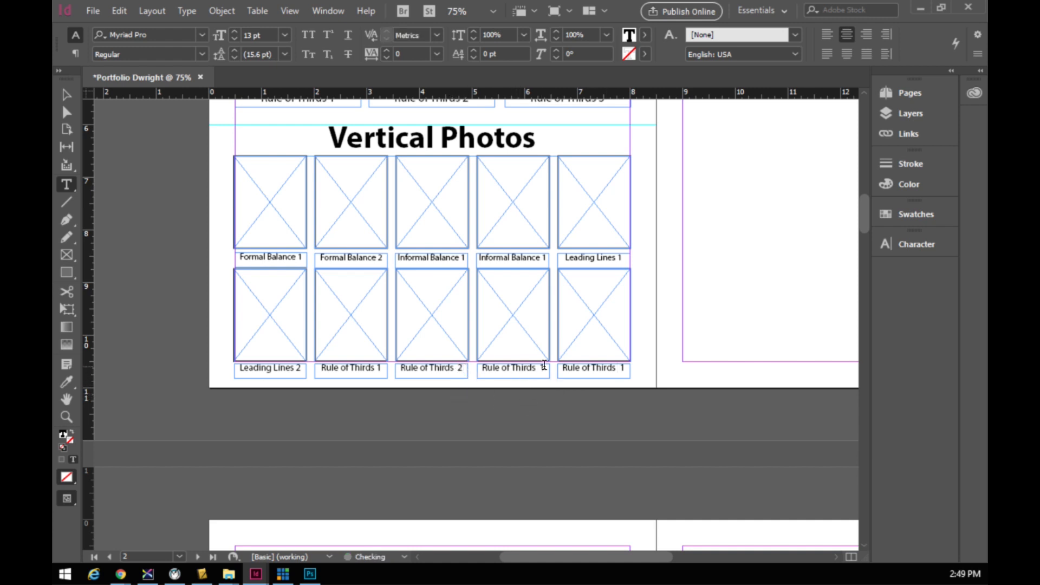
pyautogui.moveTo(540, 368); pyautogui.dragTo(544, 369)
pyautogui.write('3')
pyautogui.moveTo(619, 368); pyautogui.dragTo(626, 369)
pyautogui.write('4')
# - Replace 'Horizontal' in the right-hand page heading with 'Portrait' so it reads 'Portrait Photos'
pyautogui.scroll(-2, 230, 277)
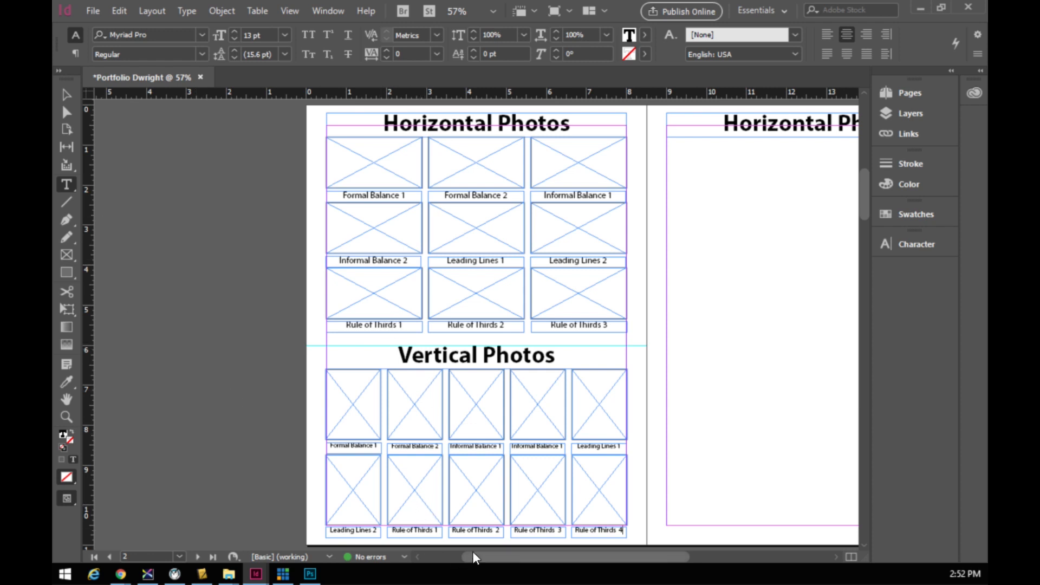
pyautogui.moveTo(480, 562); pyautogui.dragTo(562, 558)
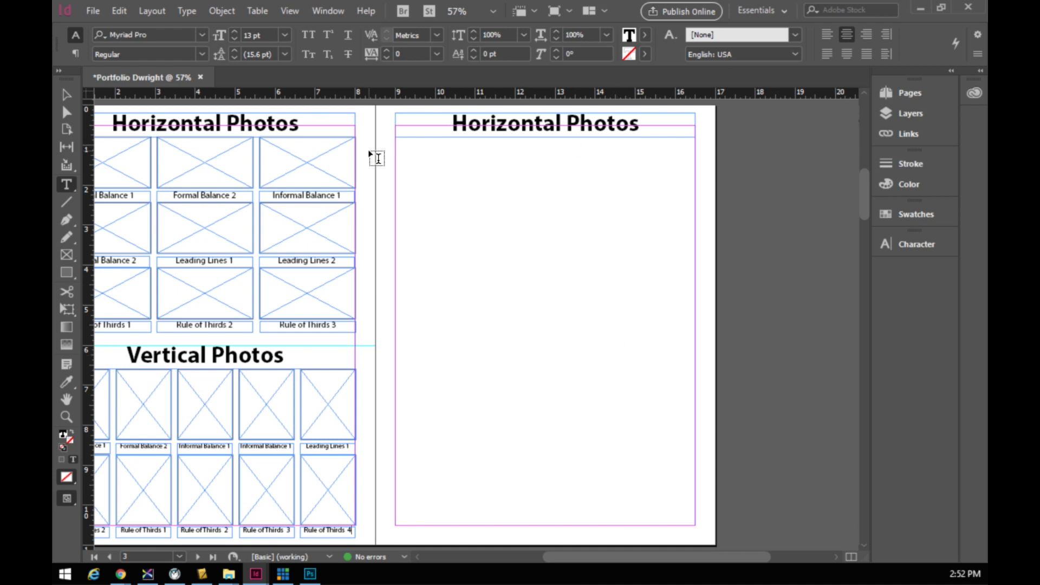
pyautogui.moveTo(450, 124); pyautogui.dragTo(561, 126)
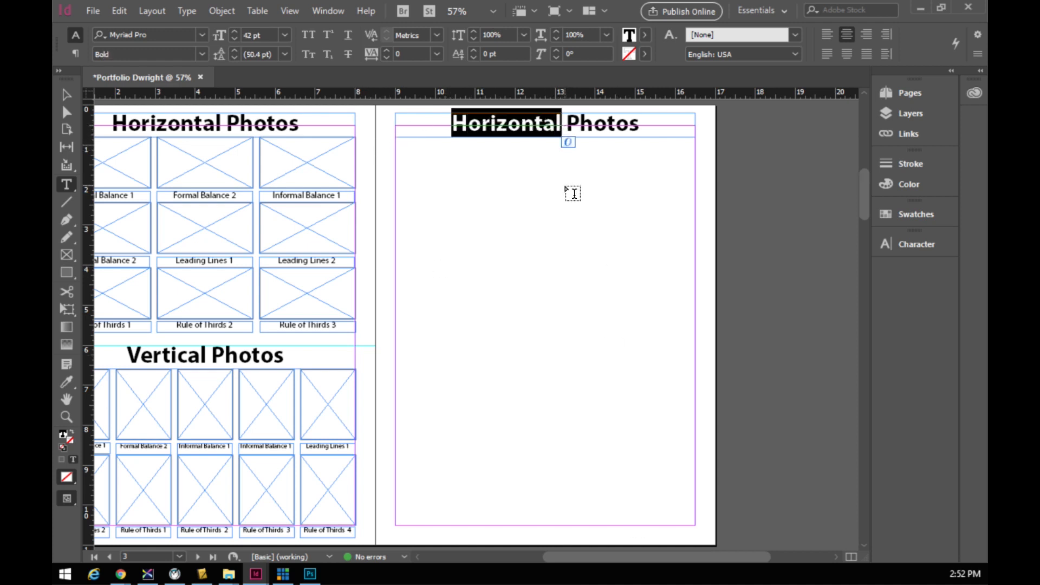
pyautogui.write('P')
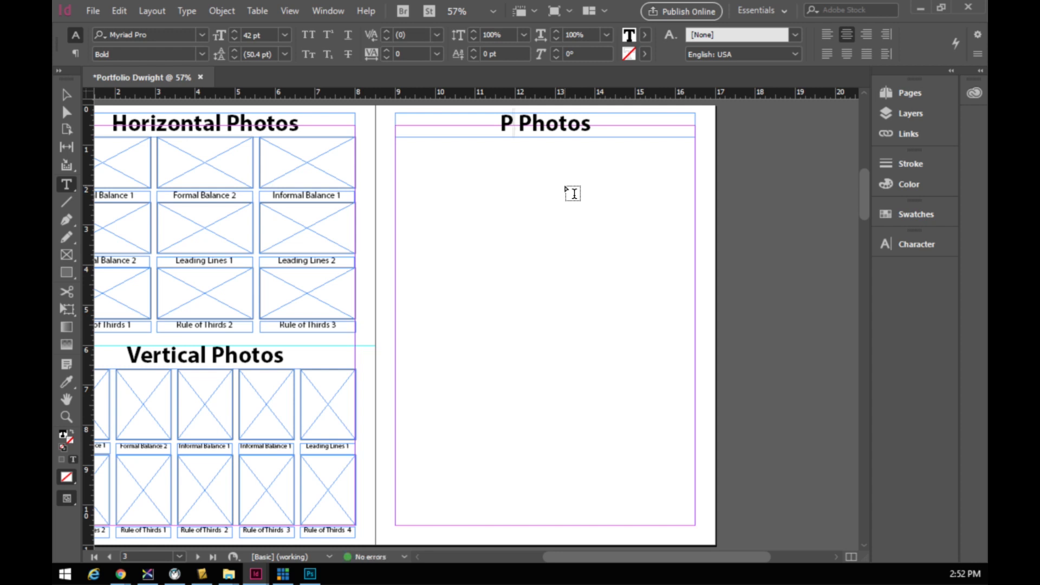
pyautogui.write('ortrai')
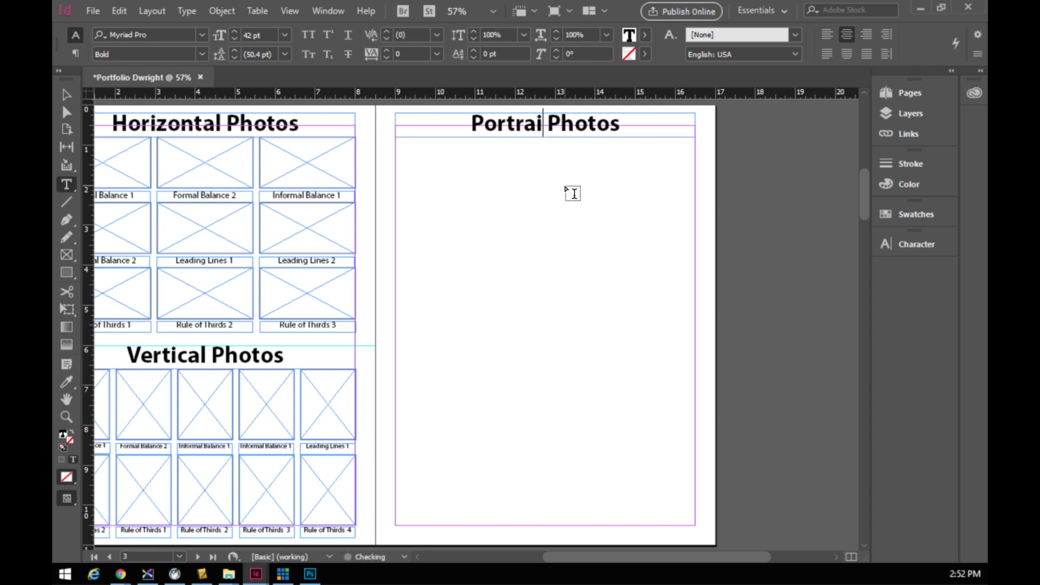
pyautogui.write('t')
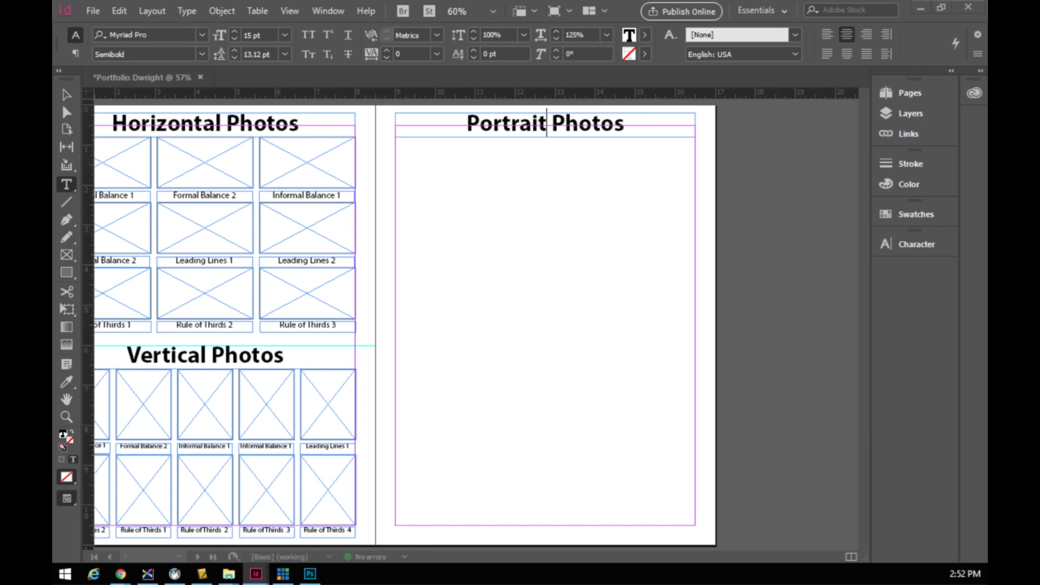
# - Select page 3 in the Pages panel, then collapse the panel
pyautogui.click(906, 95)
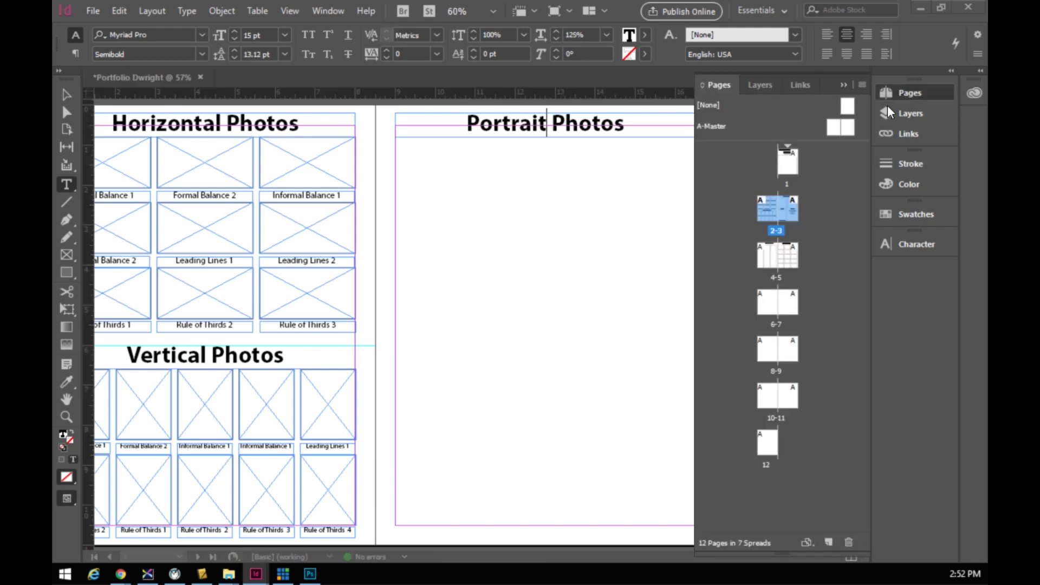
pyautogui.click(785, 209)
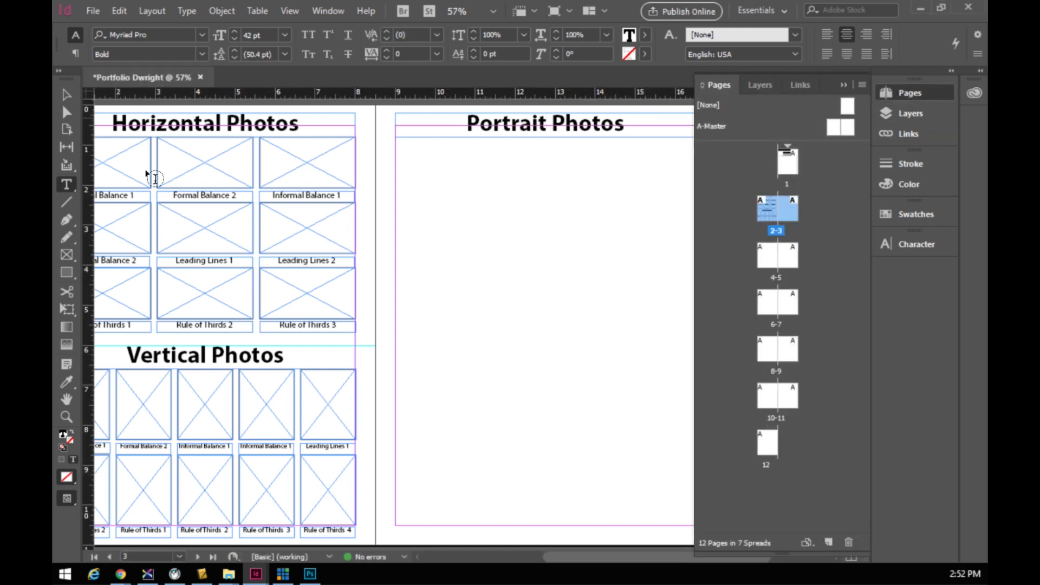
pyautogui.click(843, 85)
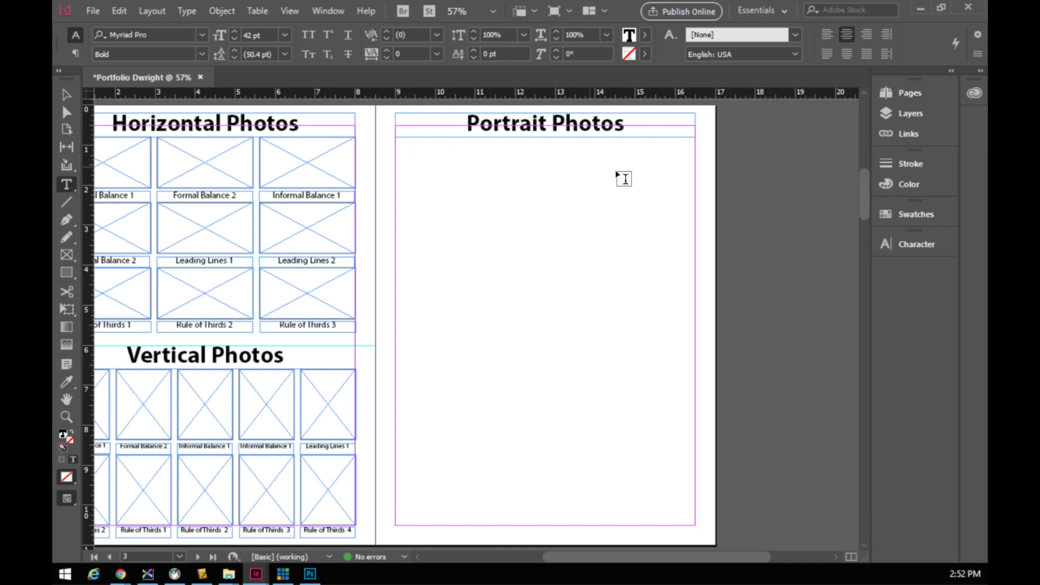
# - Draw a 2x2 grid of empty rectangle frames across the Portrait Photos page with widened row and column gaps
pyautogui.click(65, 254)
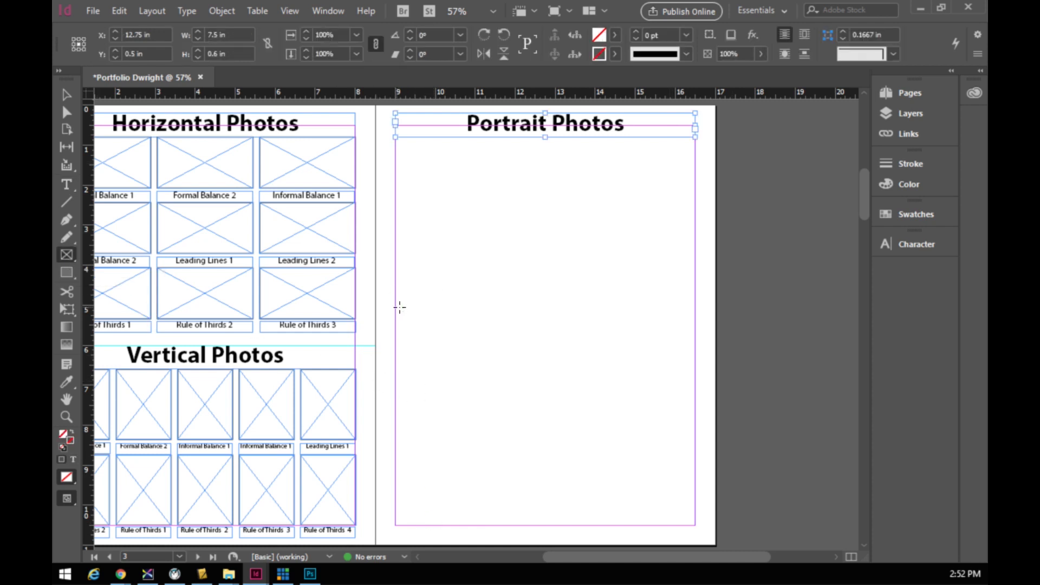
pyautogui.moveTo(395, 142)
pyautogui.mouseDown()
pyautogui.moveTo(645, 330)
pyautogui.moveTo(691, 457)
pyautogui.moveTo(691, 518)
pyautogui.mouseUp()
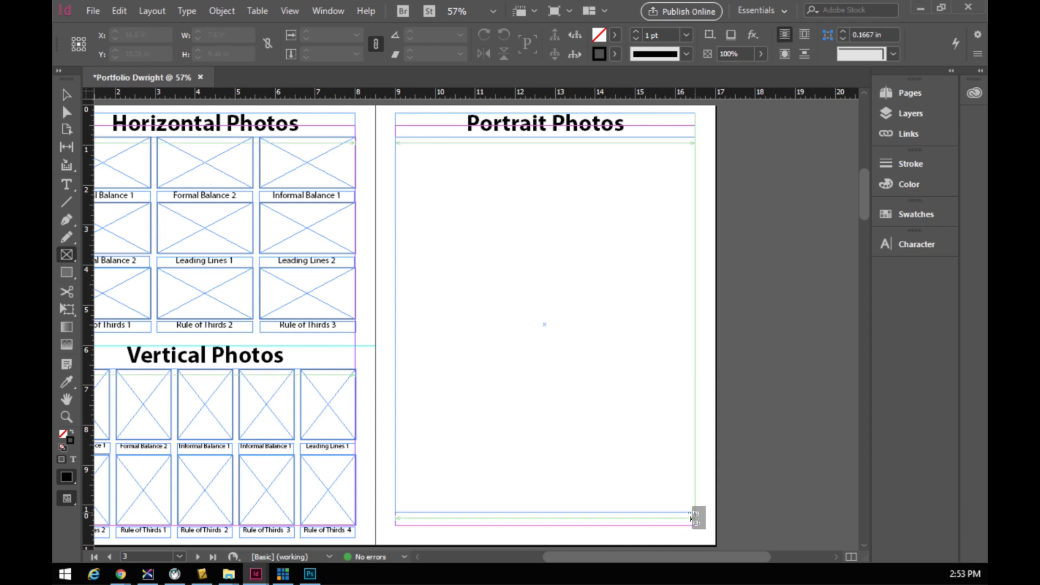
pyautogui.moveTo(691, 518); pyautogui.dragTo(691, 520)
pyautogui.press('Right')
pyautogui.press('Up')
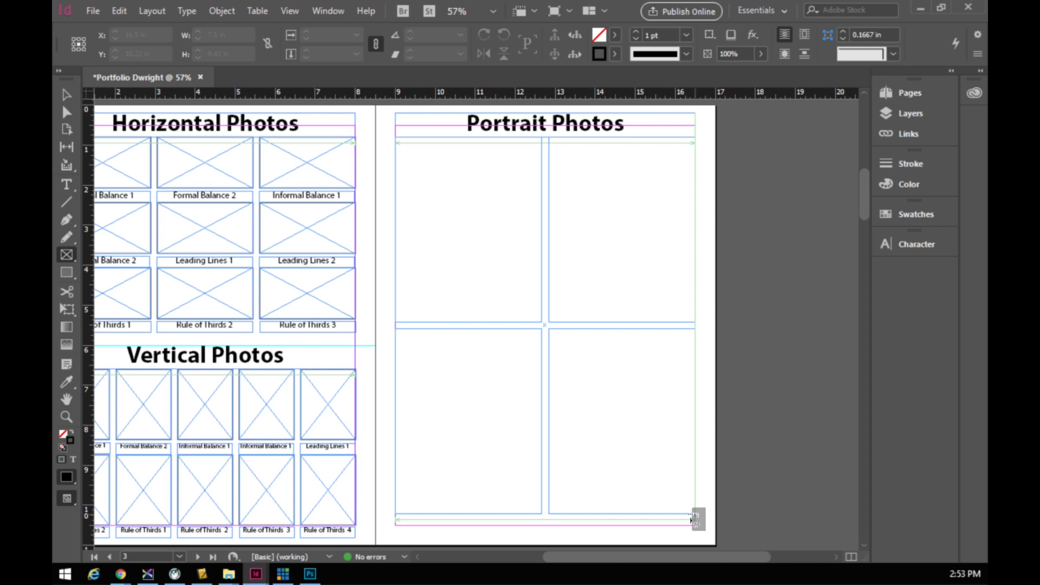
pyautogui.moveTo(691, 520); pyautogui.dragTo(691, 521)
pyautogui.hotkey('ctrl', 'Up')
pyautogui.hotkey('ctrl', 'Up')
pyautogui.hotkey('ctrl', 'Up')
pyautogui.hotkey('ctrl', 'Up')
pyautogui.hotkey('ctrl', 'Up')
pyautogui.hotkey('ctrl', 'Up')
pyautogui.hotkey('ctrl', 'Up')
pyautogui.hotkey('ctrl', 'Up')
pyautogui.hotkey('ctrl', 'Up')
pyautogui.hotkey('ctrl', 'Up')
pyautogui.hotkey('ctrl', 'Up')
pyautogui.hotkey('ctrl', 'Up')
pyautogui.hotkey('ctrl', 'Right')
pyautogui.hotkey('ctrl', 'Right')
pyautogui.hotkey('ctrl', 'Right')
pyautogui.hotkey('ctrl', 'Right')
pyautogui.hotkey('ctrl', 'Right')
pyautogui.hotkey('ctrl', 'Right')
pyautogui.hotkey('ctrl', 'Right')
pyautogui.hotkey('ctrl', 'Right')
pyautogui.hotkey('ctrl', 'Right')
pyautogui.hotkey('ctrl', 'Right')
pyautogui.hotkey('ctrl', 'Right')
pyautogui.hotkey('ctrl', 'Right')
pyautogui.hotkey('ctrl', 'Right')
pyautogui.hotkey('ctrl', 'Right')
pyautogui.hotkey('ctrl', 'Right')
pyautogui.hotkey('ctrl', 'Right')
pyautogui.hotkey('ctrl', 'Right')
pyautogui.hotkey('ctrl', 'Right')
pyautogui.hotkey('ctrl', 'Right')
pyautogui.hotkey('ctrl', 'Right')
pyautogui.hotkey('ctrl', 'Right')
pyautogui.hotkey('ctrl', 'Right')
pyautogui.hotkey('ctrl', 'Right')
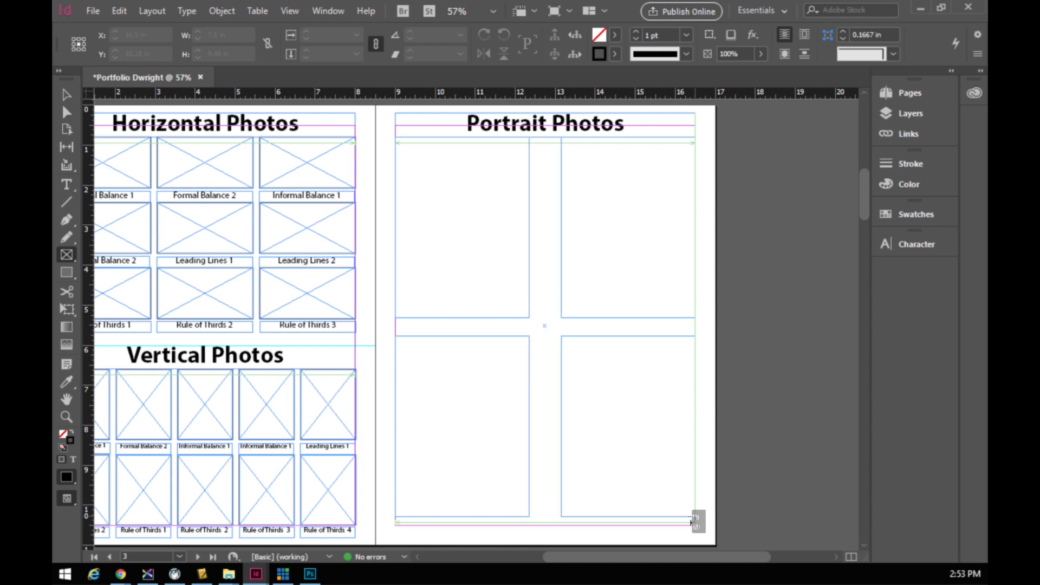
pyautogui.moveTo(691, 521); pyautogui.dragTo(691, 521)
pyautogui.hotkey('ctrl', 'Right')
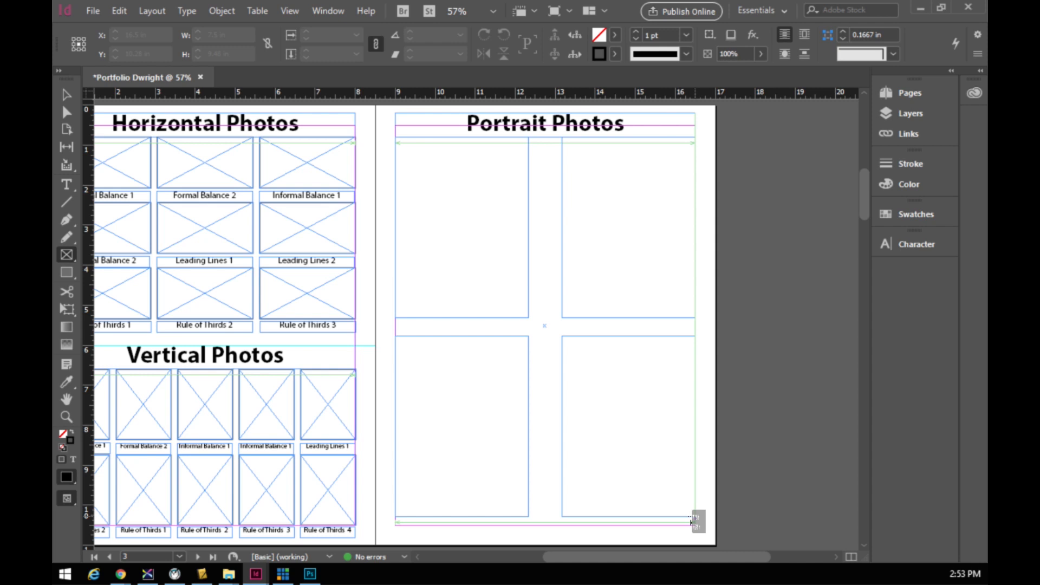
pyautogui.moveTo(691, 521); pyautogui.dragTo(694, 518)
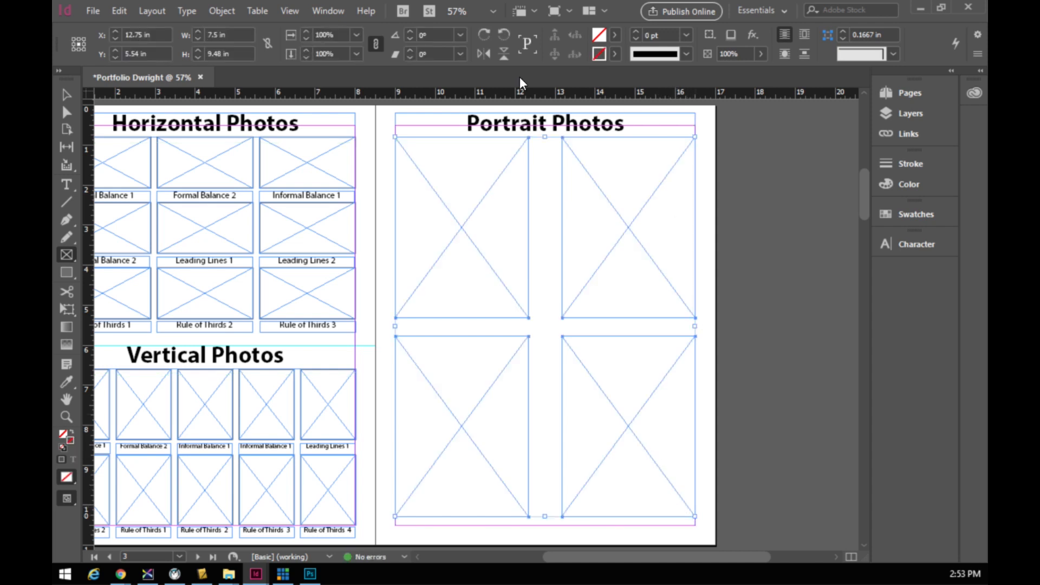
# - Give the selected portrait frame grid a 2 pt black stroke
pyautogui.click(67, 94)
pyautogui.moveTo(545, 136); pyautogui.dragTo(543, 140)
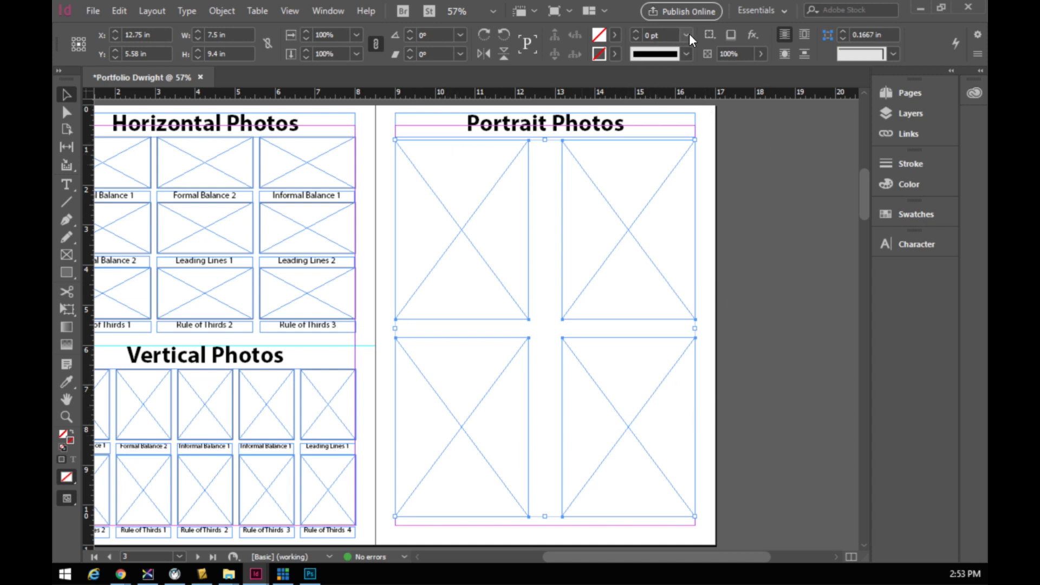
pyautogui.click(636, 31)
pyautogui.click(636, 31)
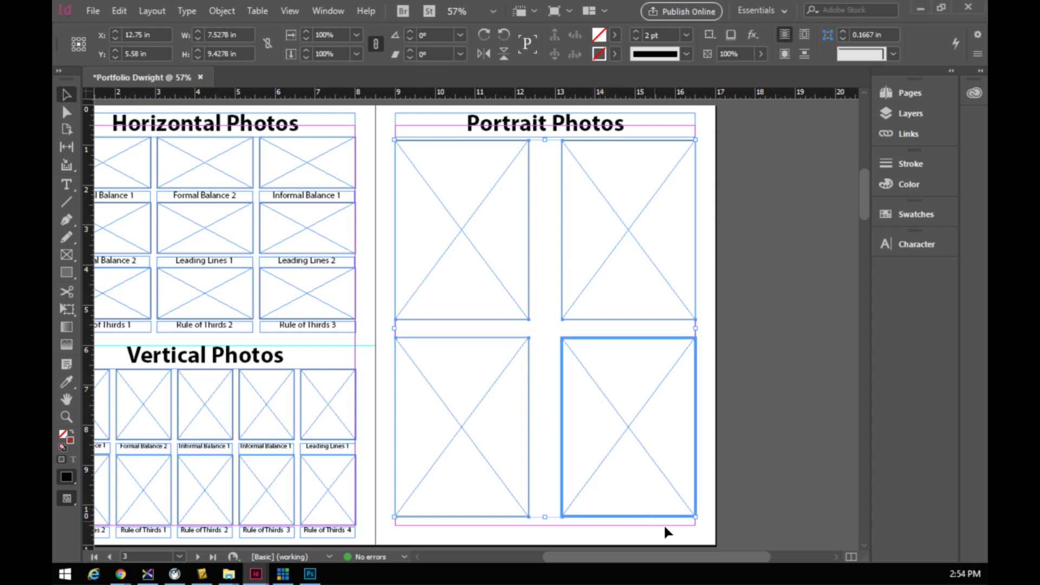
# - Delete the bottom-right portrait frame, leaving three frames
pyautogui.click(698, 532)
pyautogui.click(646, 401)
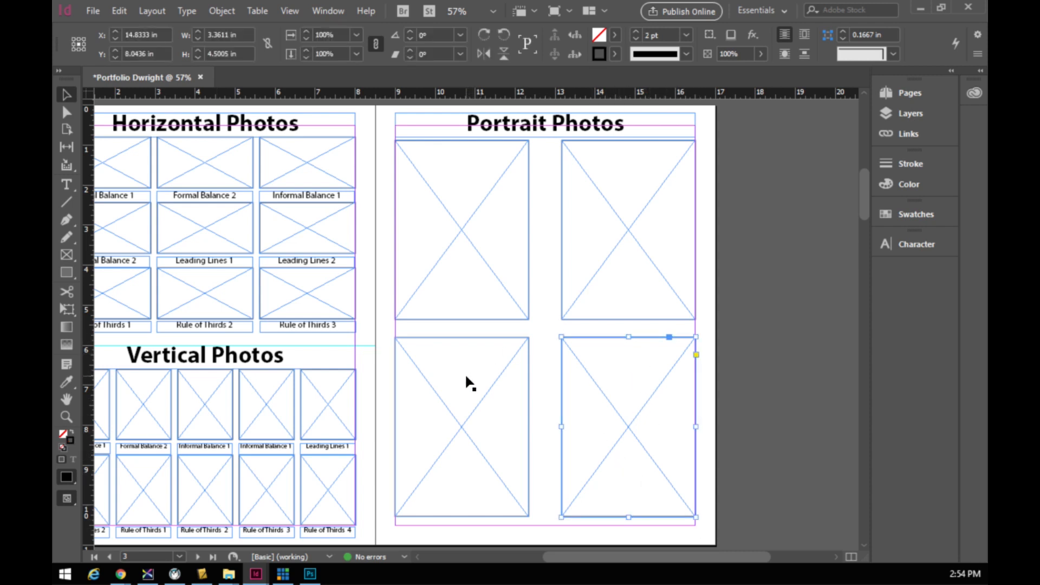
pyautogui.press('Delete')
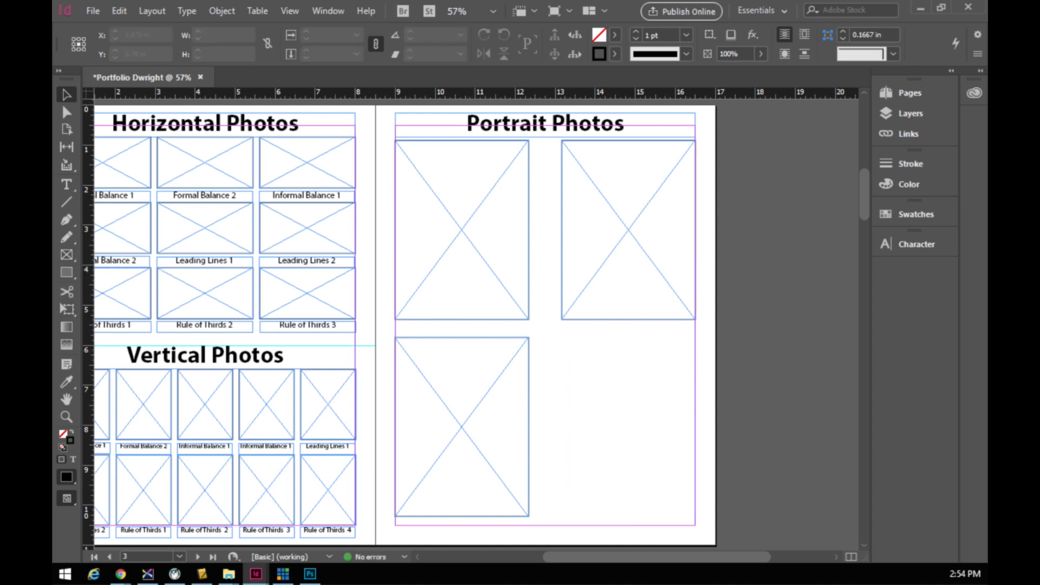
pyautogui.press('t')
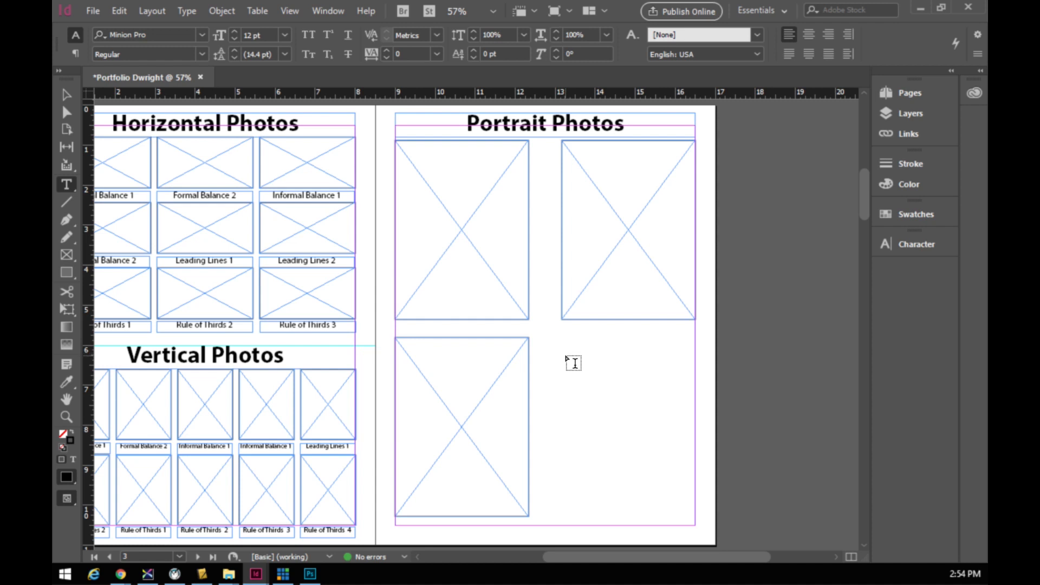
# - Draw a text box in the empty bottom-right corner and paste the centred self-description, hobbies and photo prompts
pyautogui.moveTo(563, 352)
pyautogui.mouseDown()
pyautogui.moveTo(694, 361)
pyautogui.moveTo(564, 361)
pyautogui.moveTo(692, 375)
pyautogui.moveTo(692, 521)
pyautogui.mouseUp()
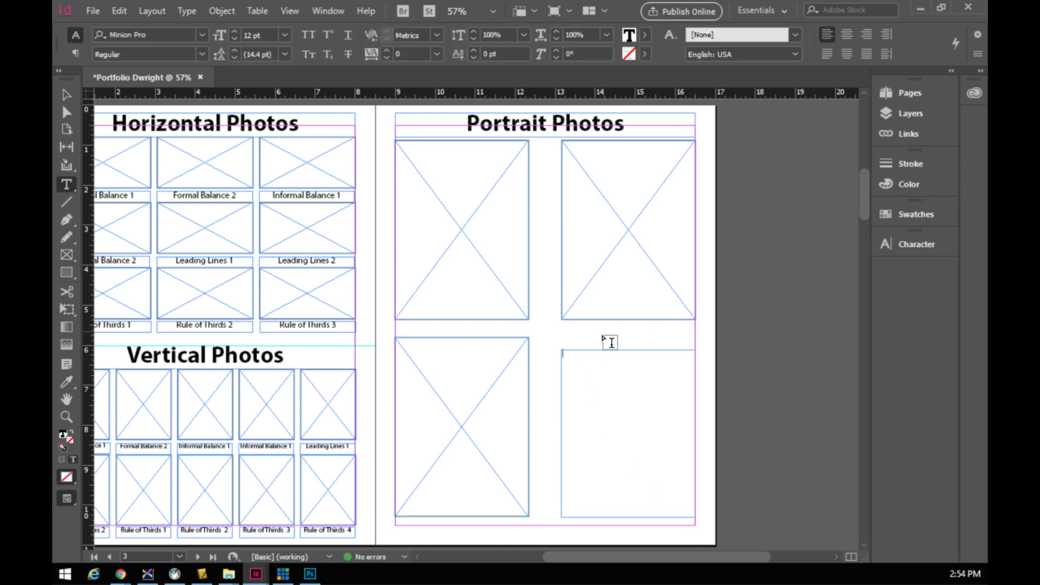
pyautogui.click(580, 359)
pyautogui.write('IN THIS BOX YOU WILL WRITE A SHORT DISCRIPTION ABOUT YOURSELF. WHAT YOU LIKE TO DO.... HOBIES .... EXPLAIN YOUR PHOTOS ....')
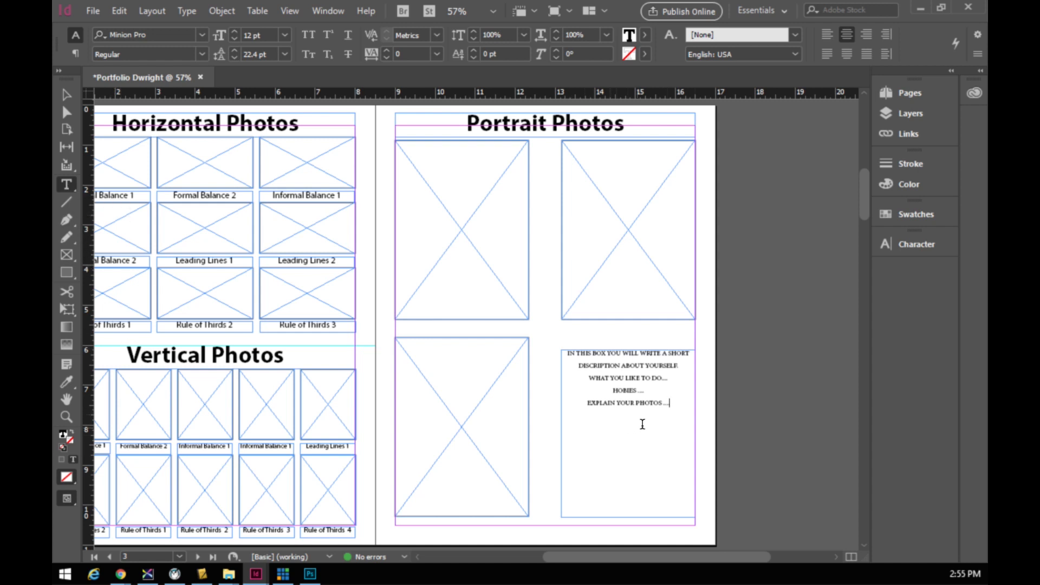
pyautogui.write('z')
pyautogui.press('BackSpace')
pyautogui.press('Escape')
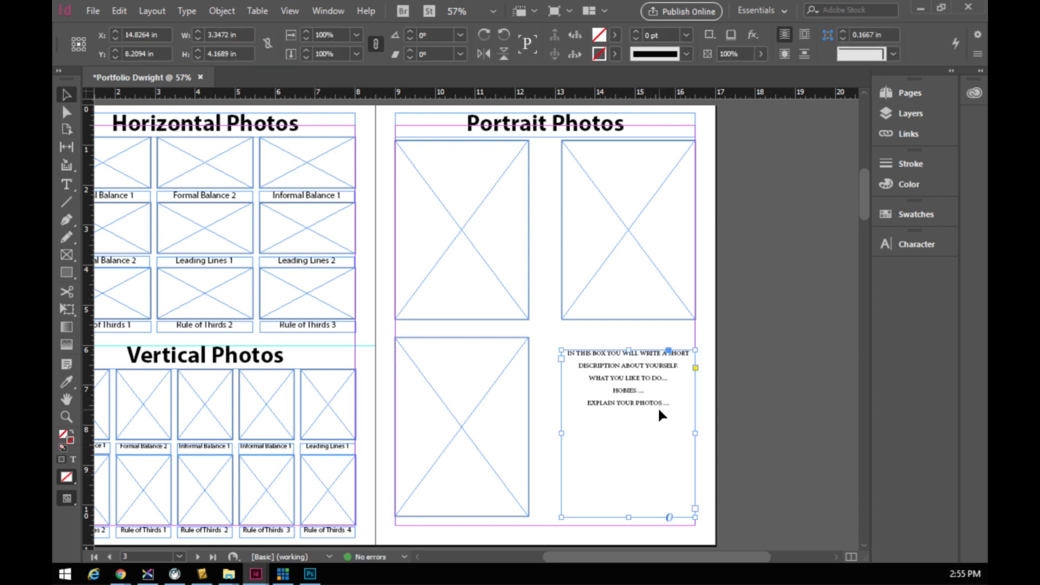
pyautogui.press('z')
pyautogui.click(639, 403)
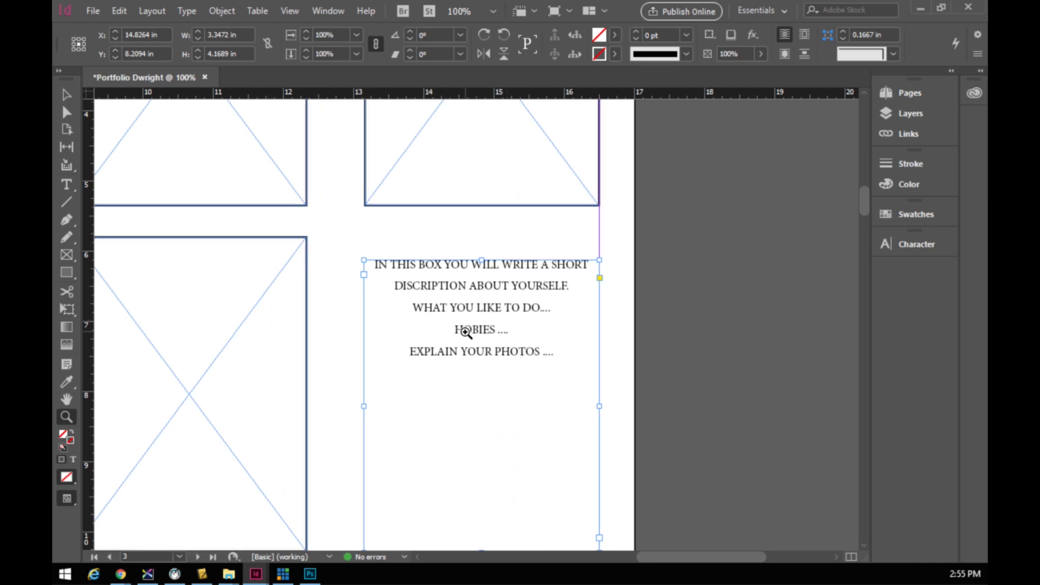
pyautogui.scroll(-3, 493, 357)
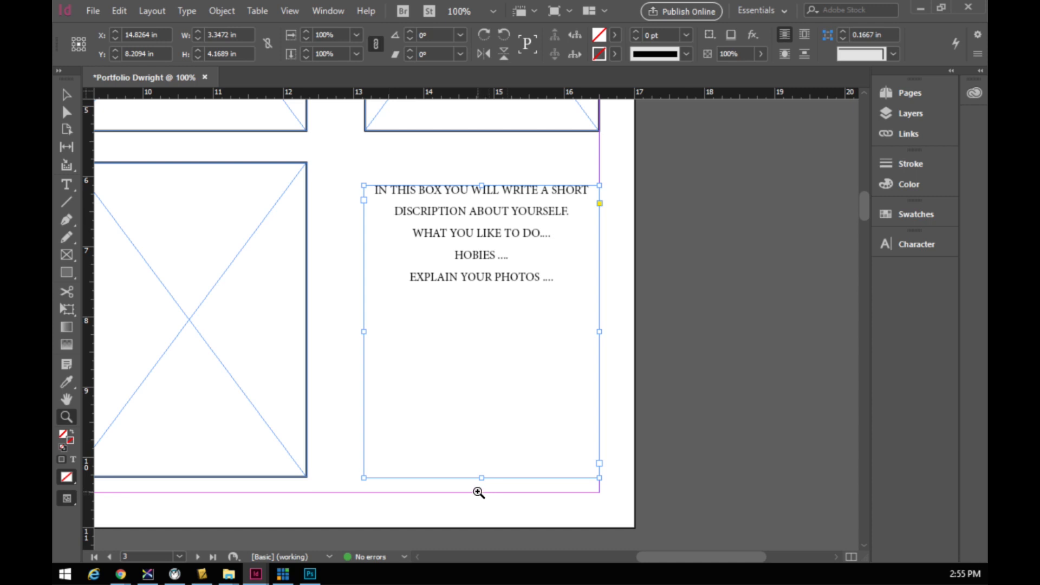
pyautogui.keyDown('alt'); pyautogui.click(317, 299); pyautogui.keyUp('alt')
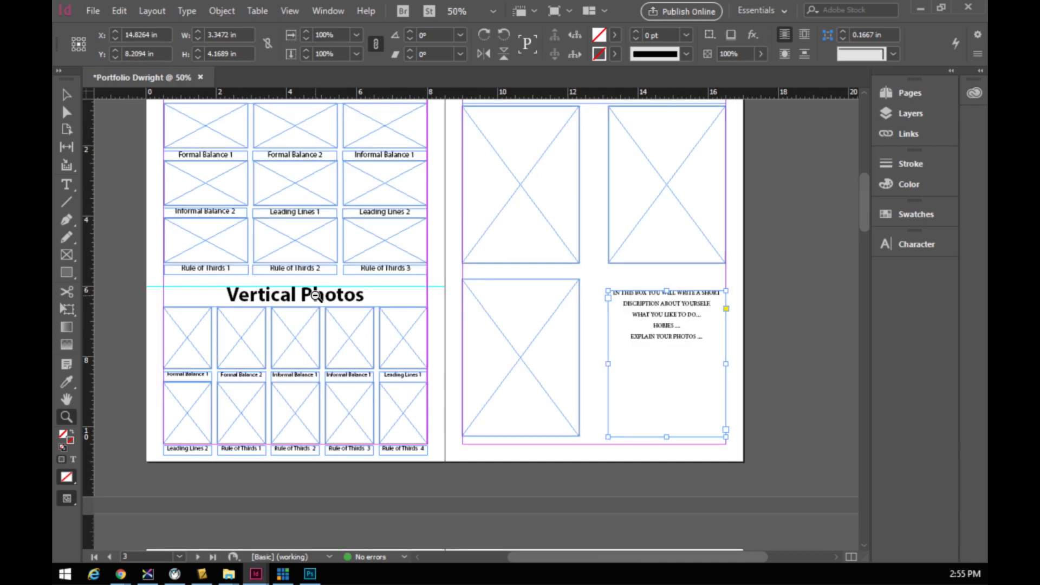
pyautogui.moveTo(499, 340)
pyautogui.mouseDown()
pyautogui.moveTo(452, 338)
pyautogui.moveTo(498, 330)
pyautogui.mouseUp()
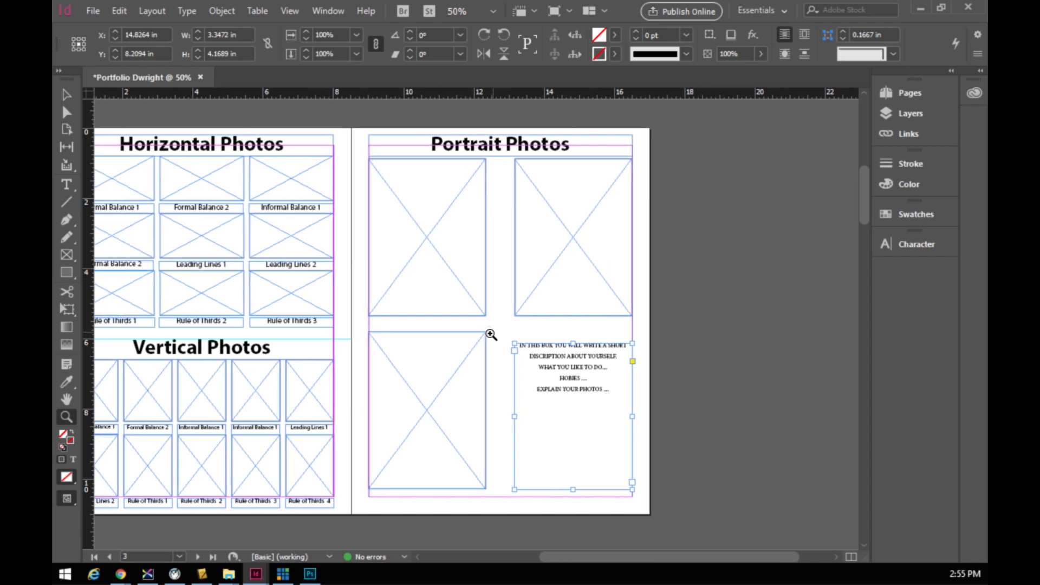
pyautogui.click(487, 332)
pyautogui.moveTo(487, 326); pyautogui.dragTo(510, 284)
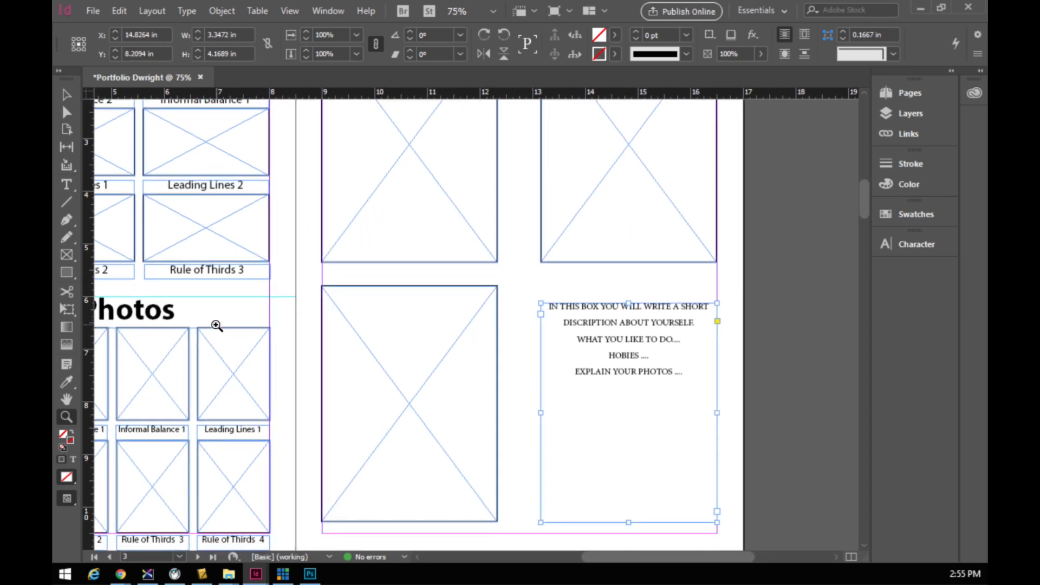
pyautogui.click(66, 95)
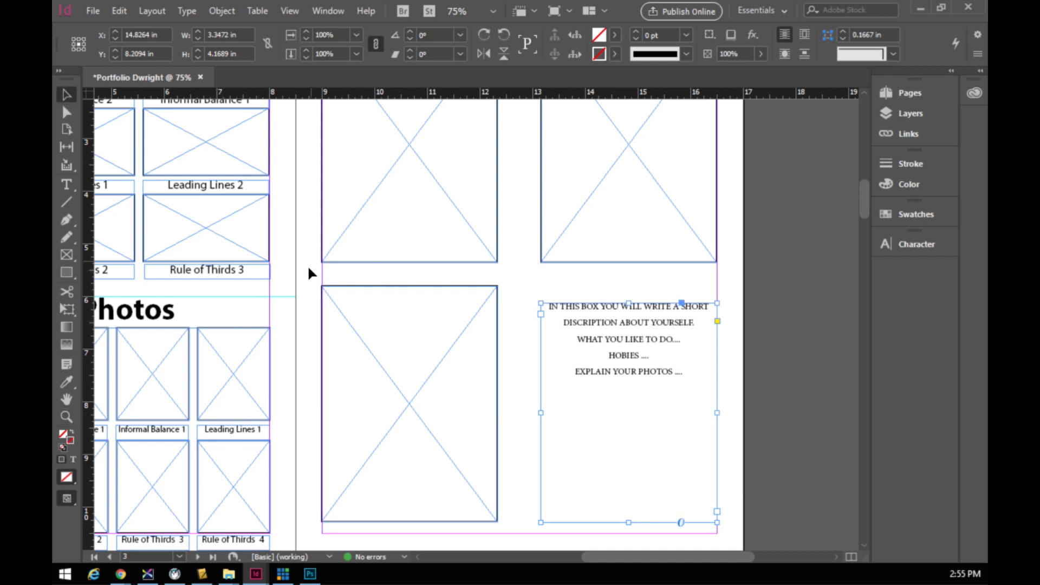
# - Move the Rule of Thirds 3 caption under the top-left portrait frame, widen it and set 20 pt text
pyautogui.click(256, 274)
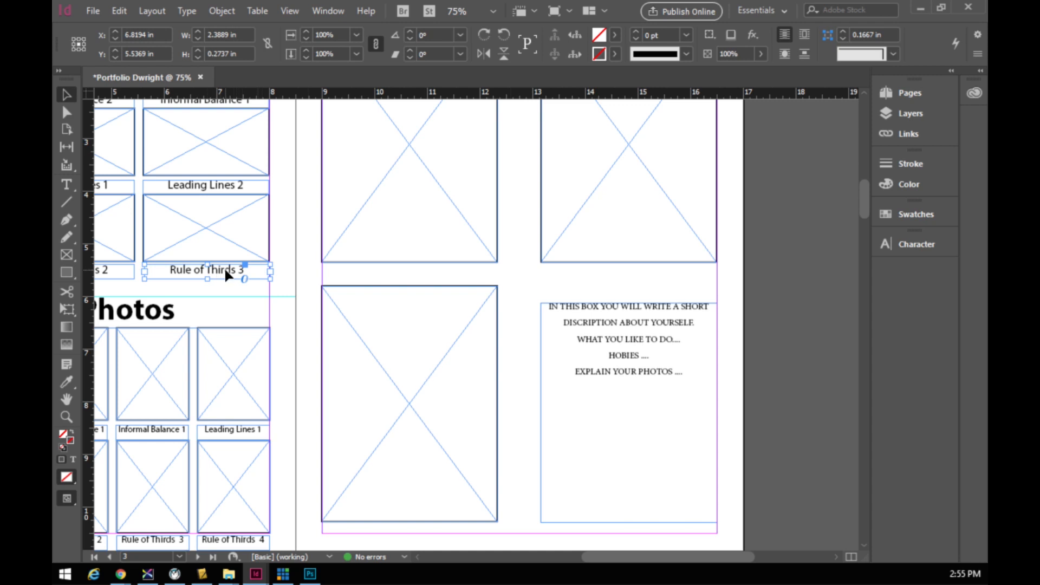
pyautogui.moveTo(227, 275); pyautogui.dragTo(404, 275)
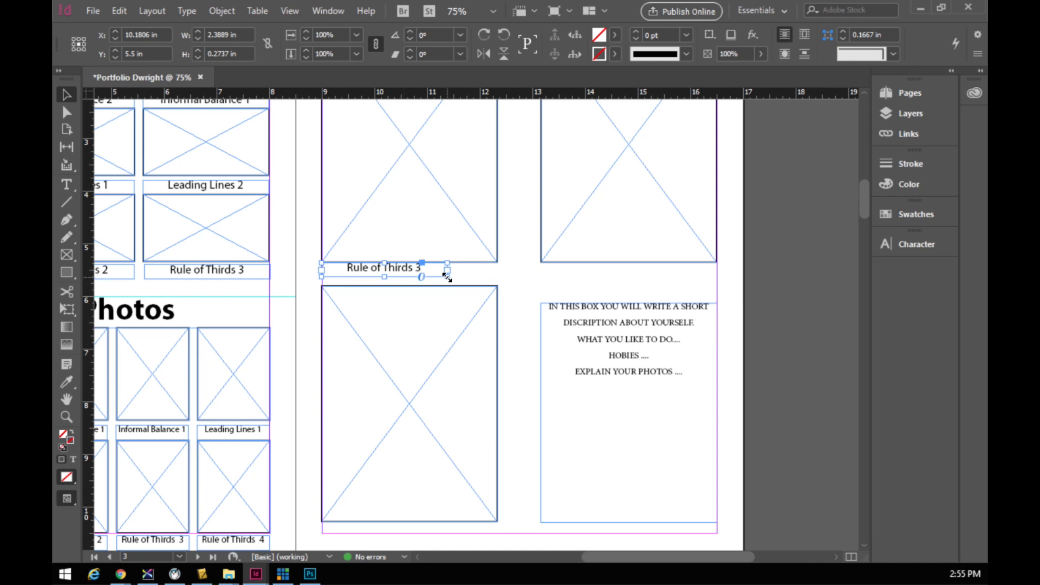
pyautogui.moveTo(447, 276); pyautogui.dragTo(495, 280)
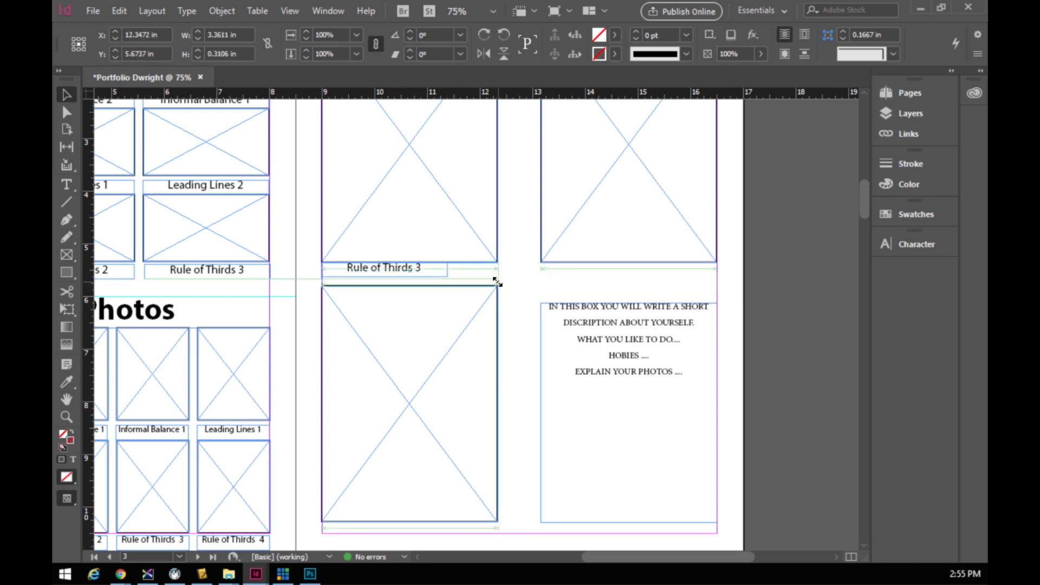
pyautogui.doubleClick(433, 274)
pyautogui.moveTo(449, 267); pyautogui.dragTo(360, 268)
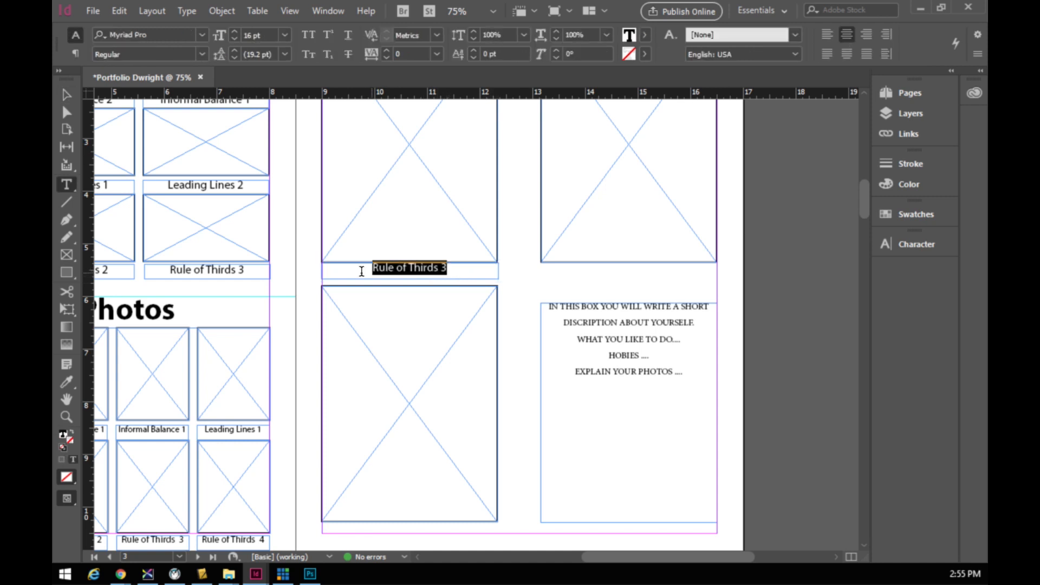
pyautogui.click(231, 30)
pyautogui.click(231, 30)
pyautogui.click(231, 30)
pyautogui.click(230, 31)
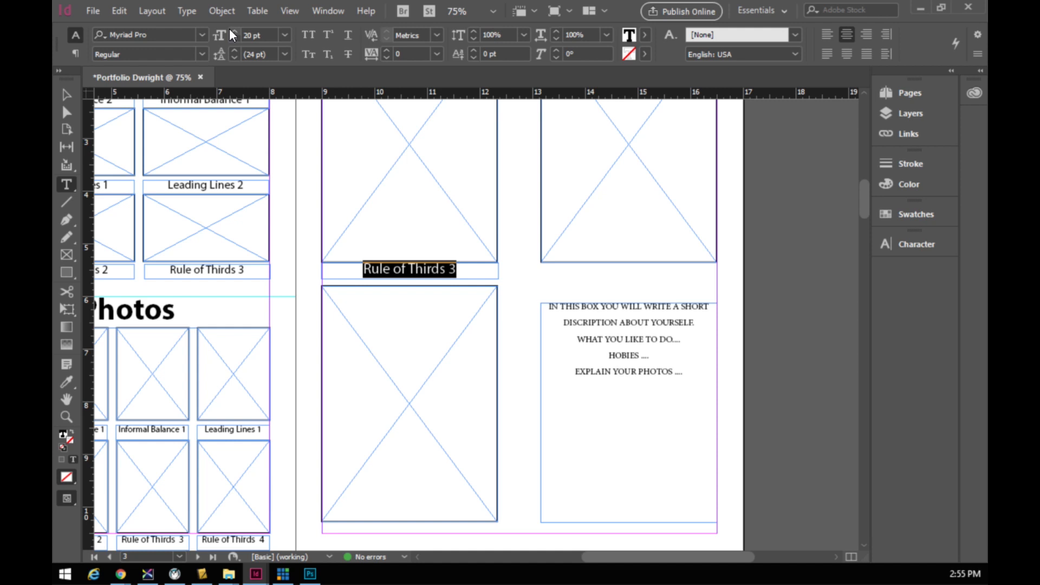
pyautogui.click(64, 97)
pyautogui.moveTo(462, 278); pyautogui.dragTo(458, 285)
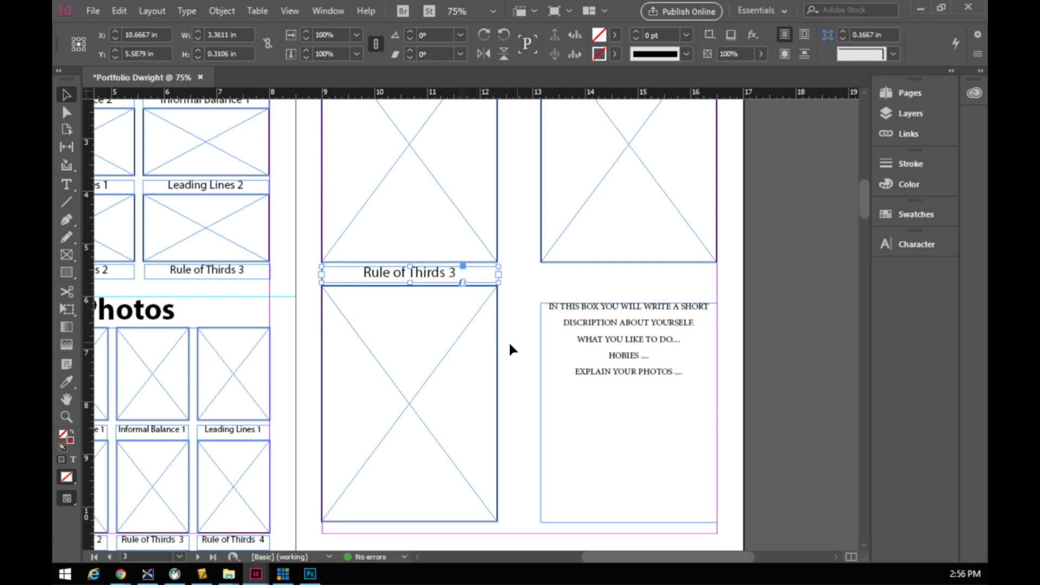
# - Delete the large image frame below the caption, then undo to restore it
pyautogui.click(487, 355)
pyautogui.press('Delete')
pyautogui.hotkey('ctrl', 'z')
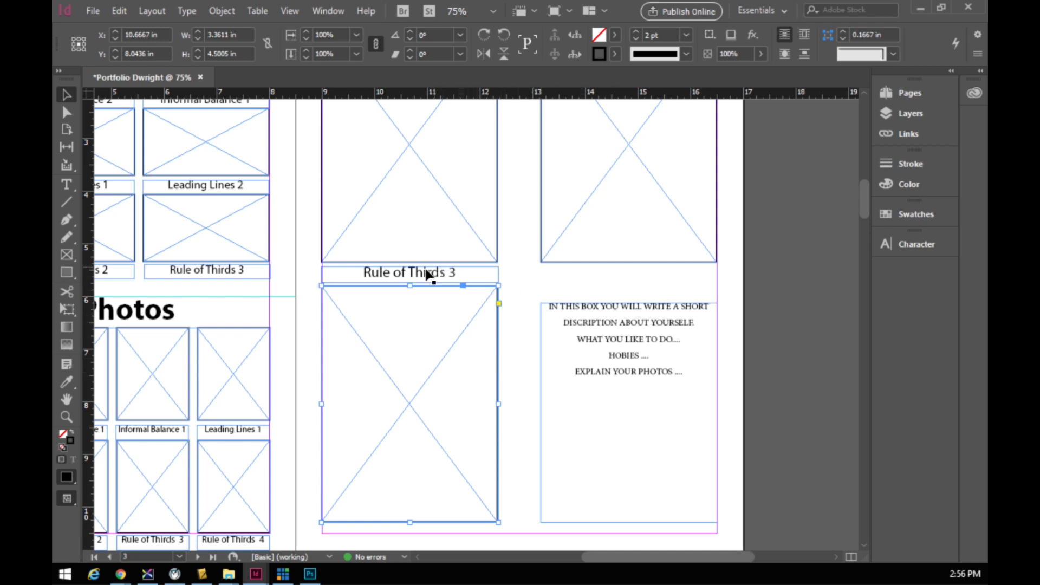
pyautogui.doubleClick(424, 272)
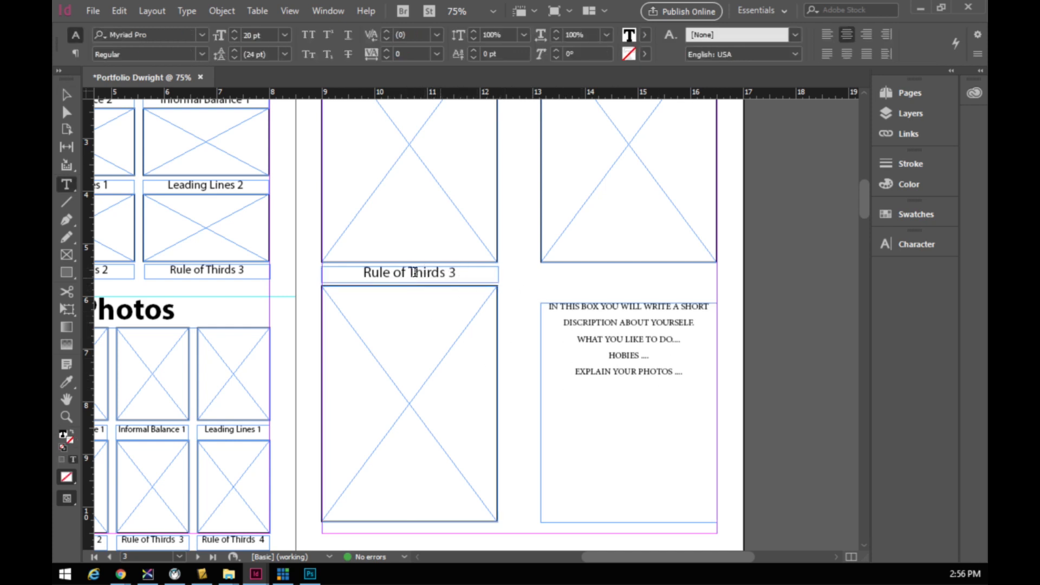
# - Retype the caption as 'My Selfie' and copy it under the right frame as 'My Portrait'
pyautogui.moveTo(366, 273); pyautogui.dragTo(476, 276)
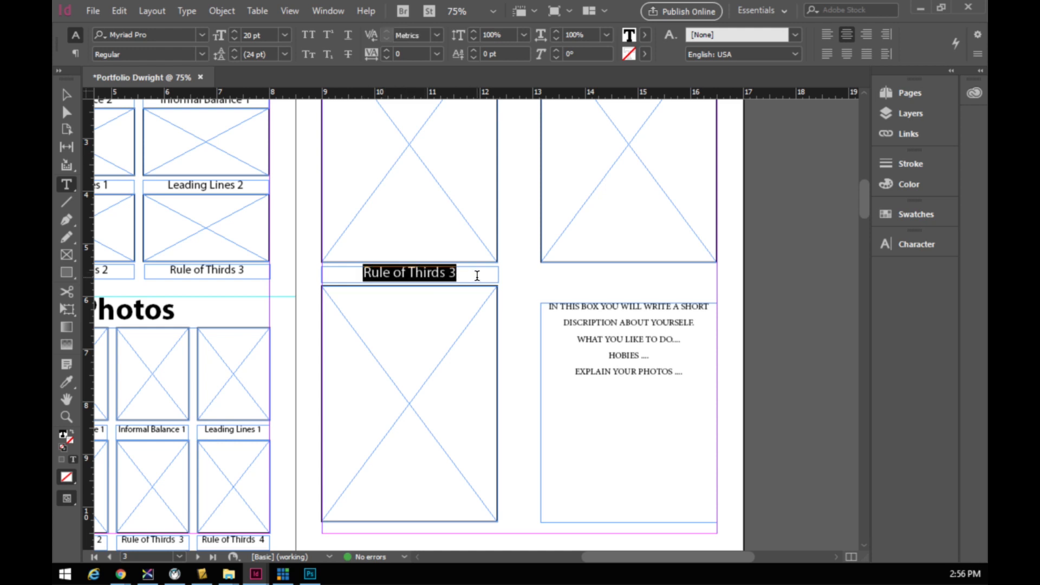
pyautogui.write('My')
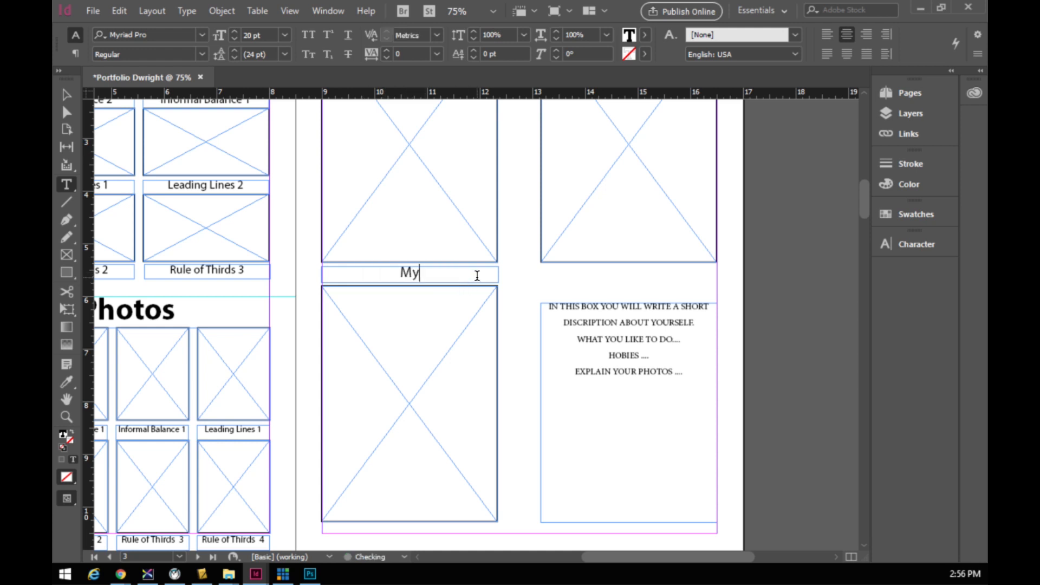
pyautogui.write(' Selfie')
pyautogui.click(67, 95)
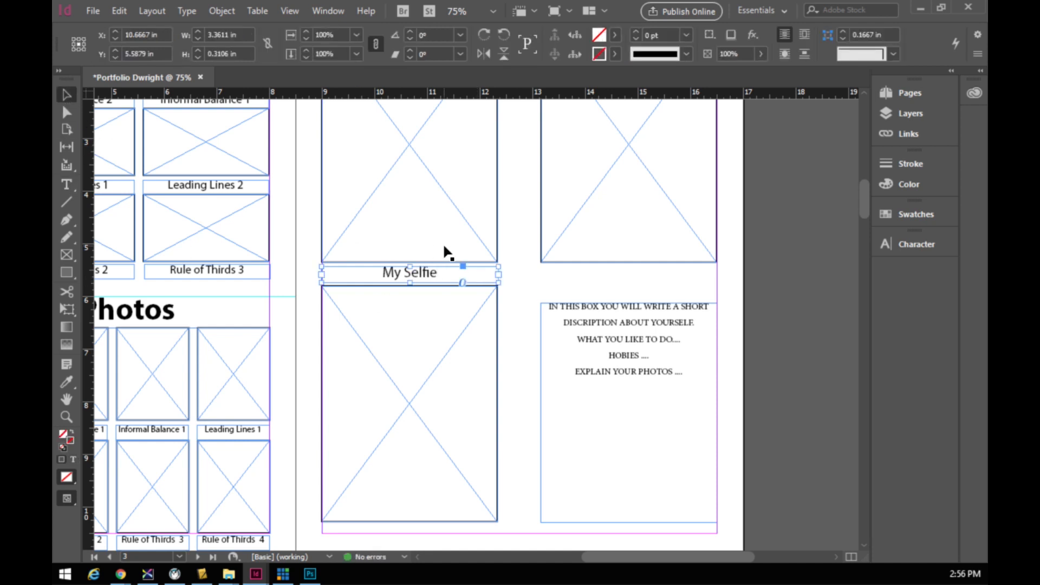
pyautogui.moveTo(423, 276); pyautogui.dragTo(641, 278)
pyautogui.doubleClick(629, 274)
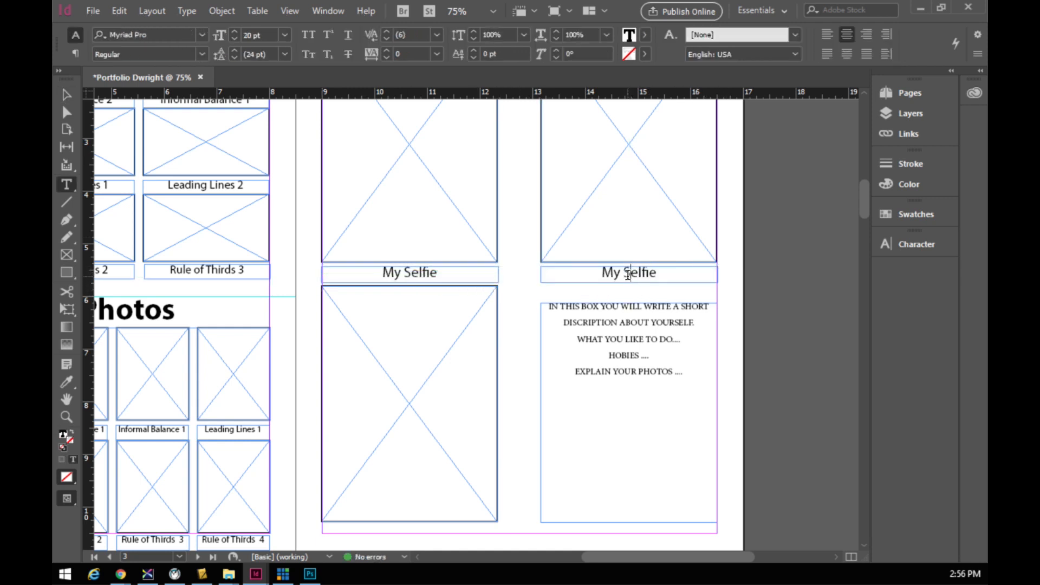
pyautogui.doubleClick(626, 273)
pyautogui.write('Portrait')
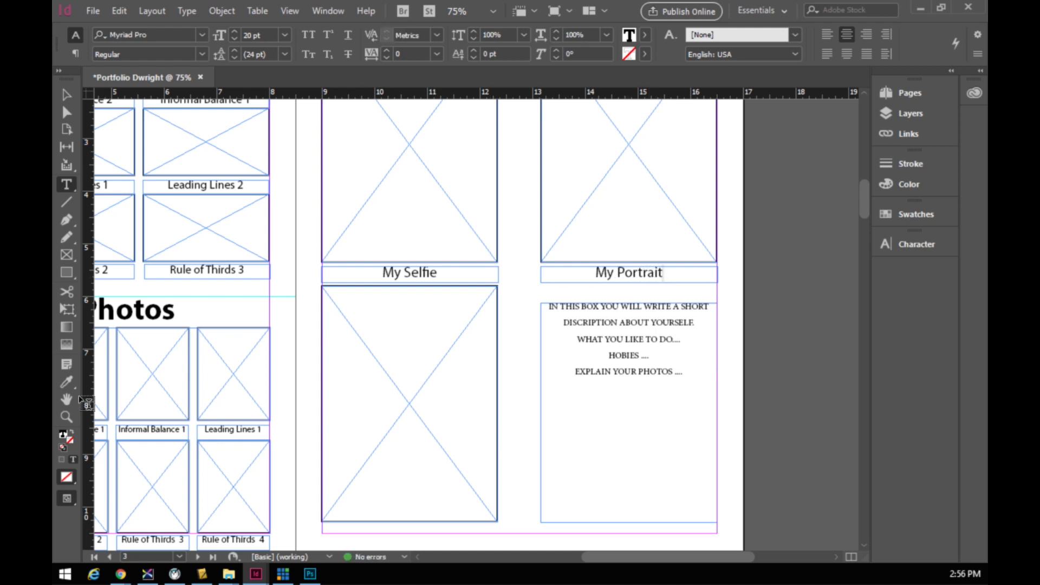
pyautogui.click(69, 95)
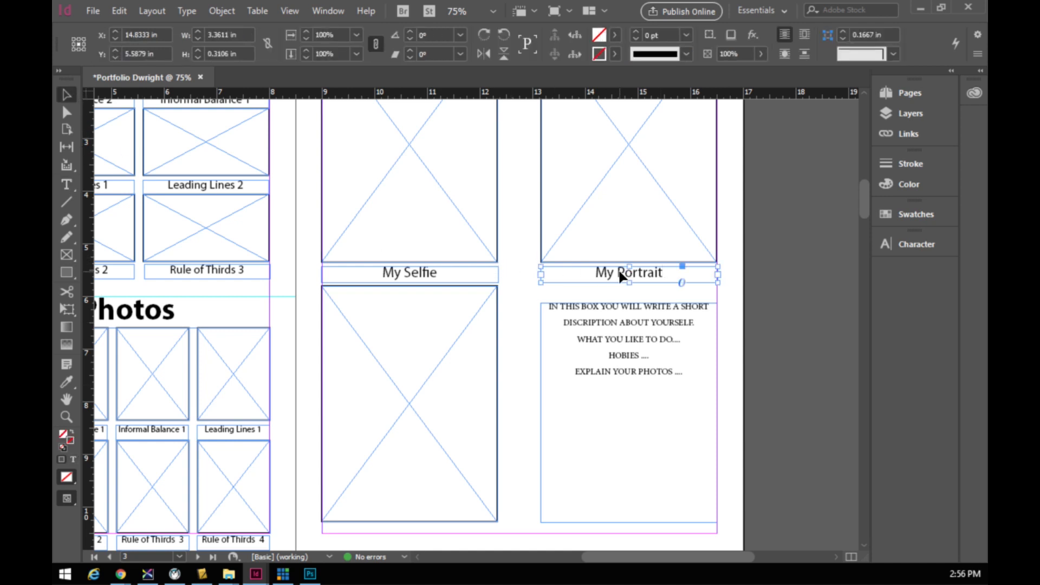
# - Copy the caption below the bottom-left frame and change it to 'My Artistic Portrait'
pyautogui.moveTo(611, 285); pyautogui.dragTo(399, 533)
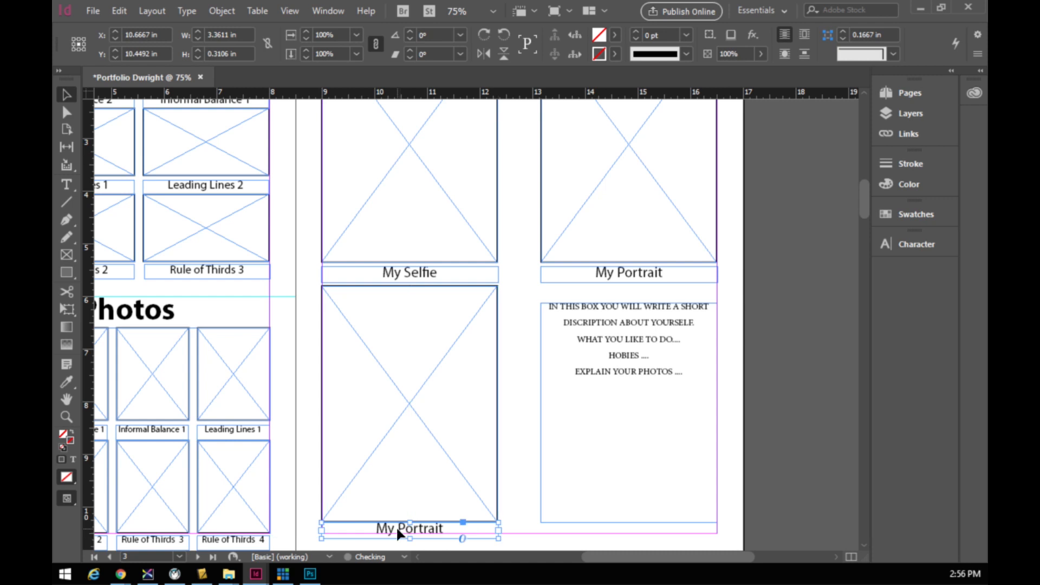
pyautogui.press('Down')
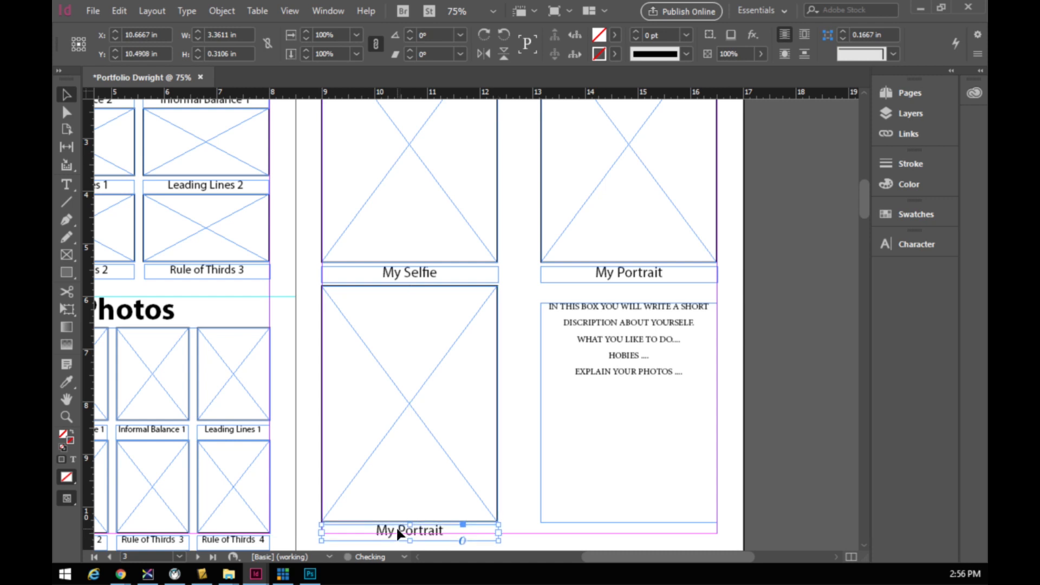
pyautogui.scroll(-1, 398, 530)
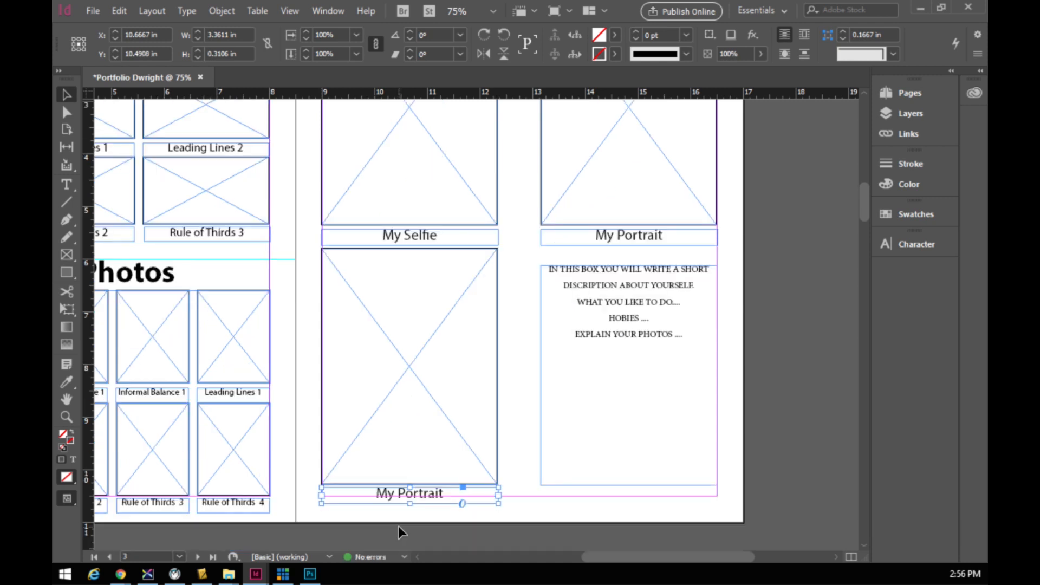
pyautogui.doubleClick(397, 491)
pyautogui.write('Artistic')
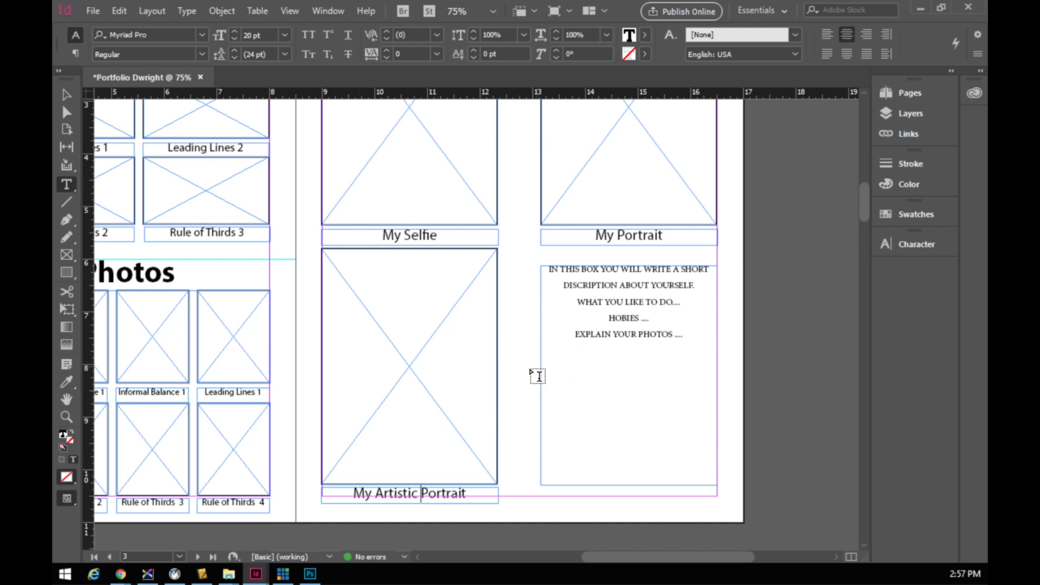
pyautogui.hotkey('ctrl', 'n')
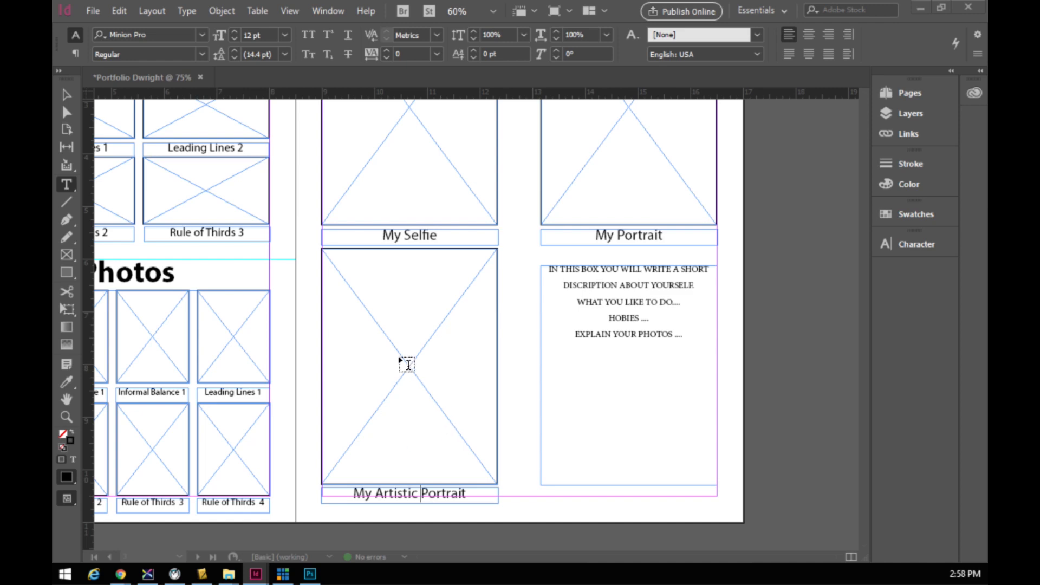
pyautogui.scroll(3, 393, 344)
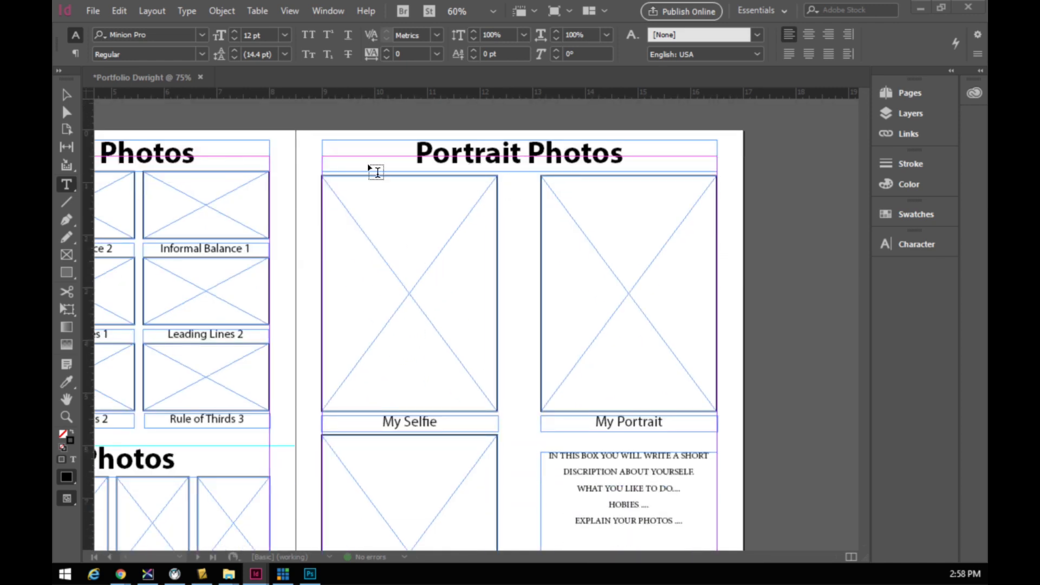
# - Paste the Portrait Photos heading onto page 5 and move it to the top
pyautogui.click(65, 95)
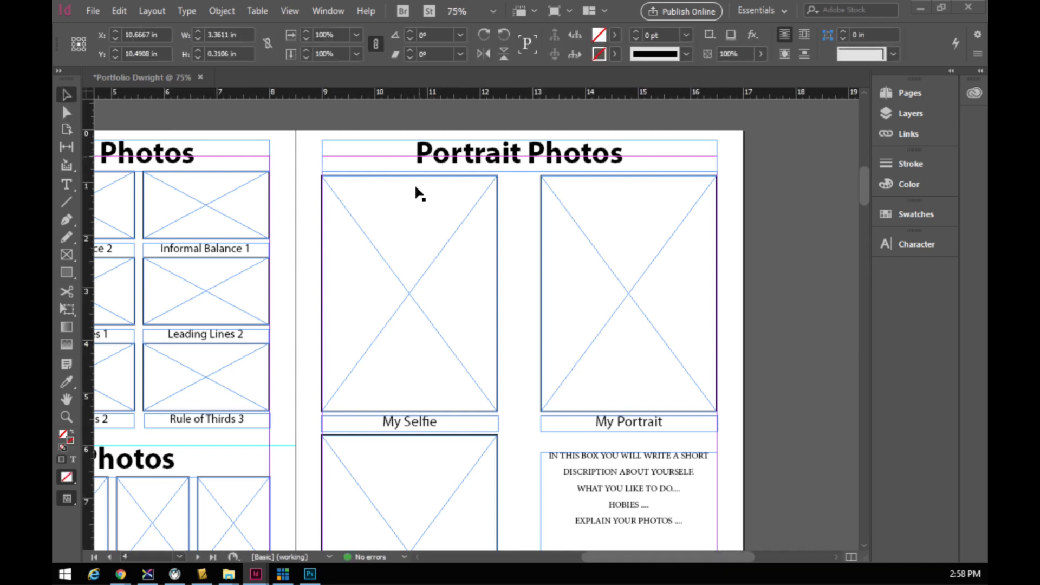
pyautogui.click(421, 153)
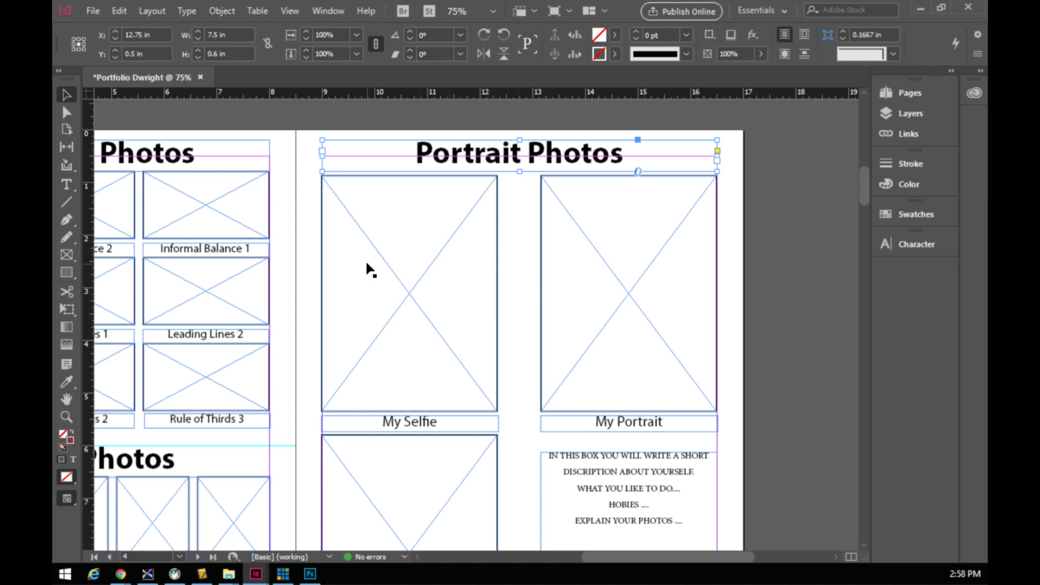
pyautogui.scroll(-3, 373, 269)
pyautogui.scroll(-8, 372, 269)
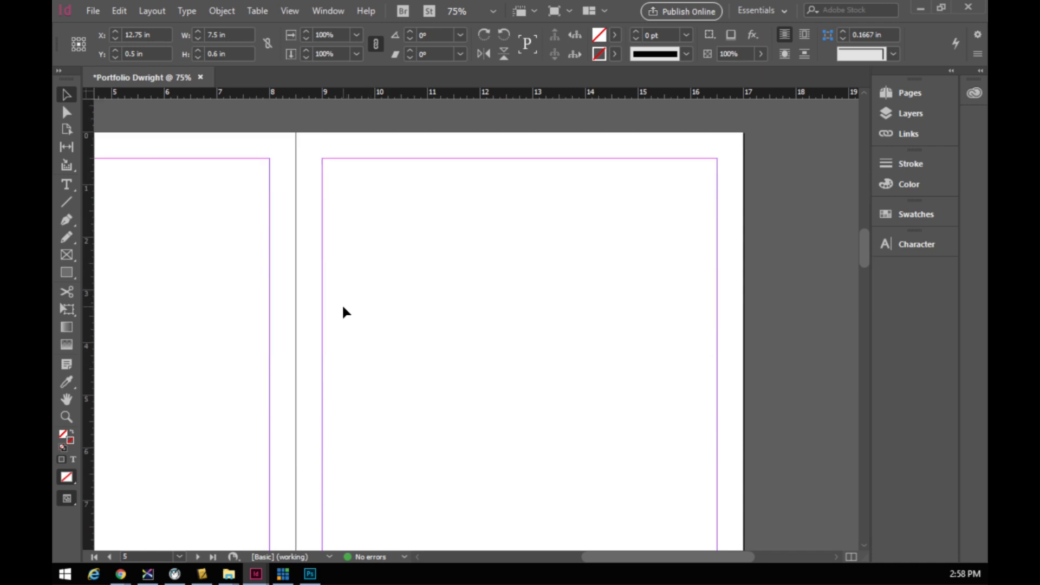
pyautogui.click(360, 256)
pyautogui.scroll(2, 371, 343)
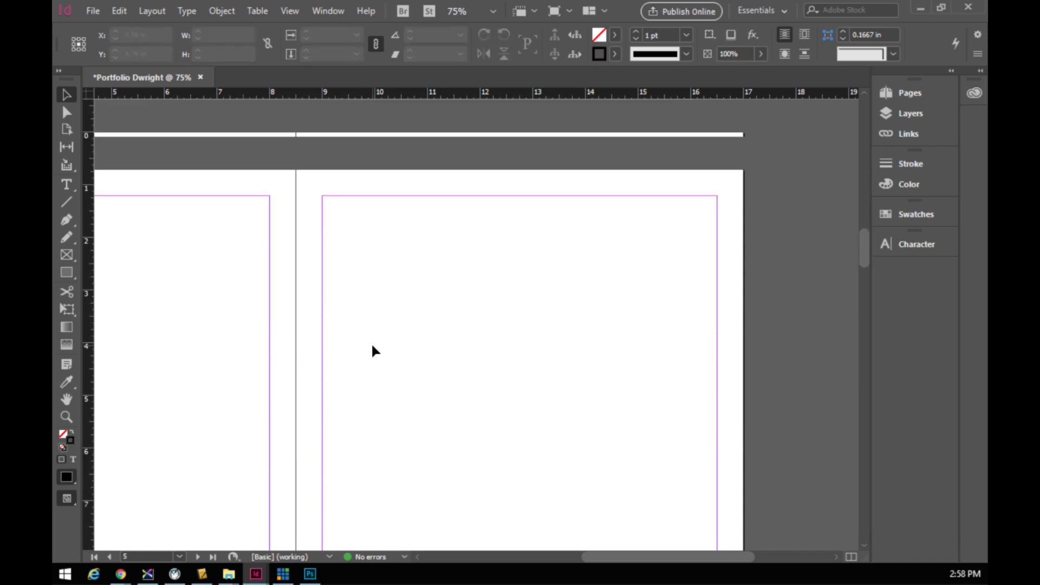
pyautogui.hotkey('ctrl', 'v')
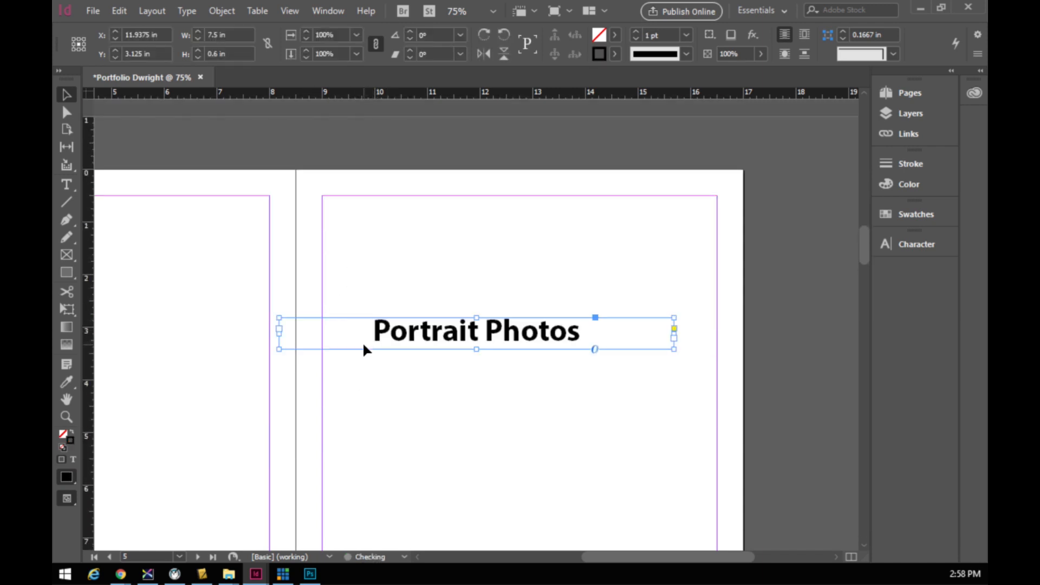
pyautogui.moveTo(453, 335); pyautogui.dragTo(497, 203)
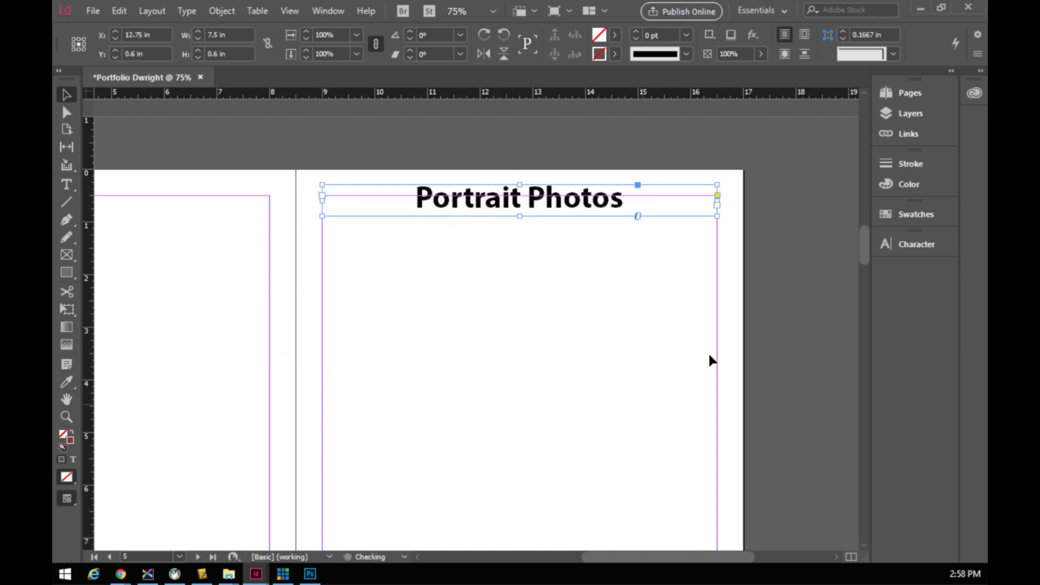
# - Go to page 4 and place a copy of the Portrait Photos heading at its top
pyautogui.click(908, 93)
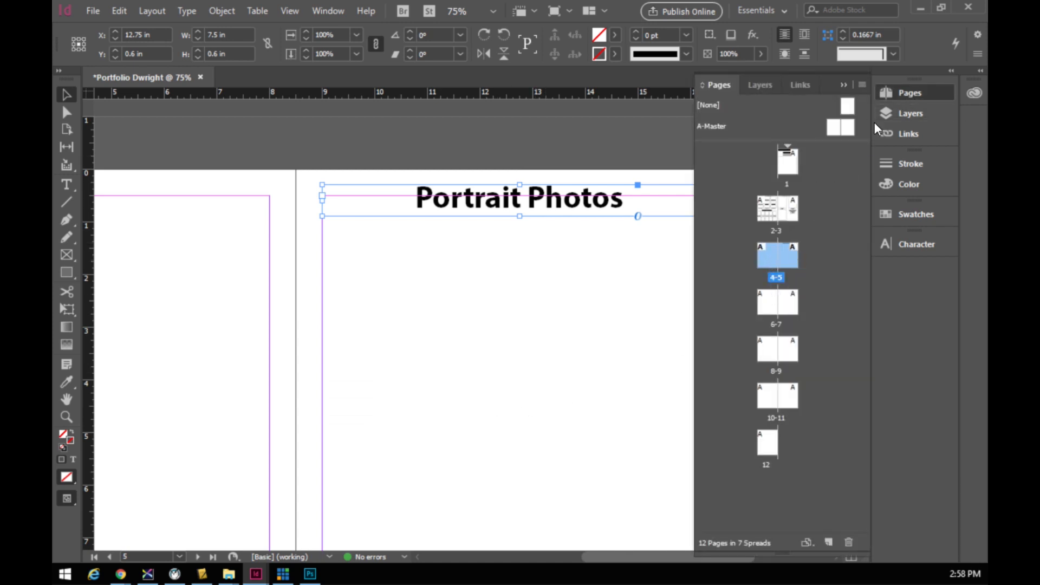
pyautogui.doubleClick(772, 255)
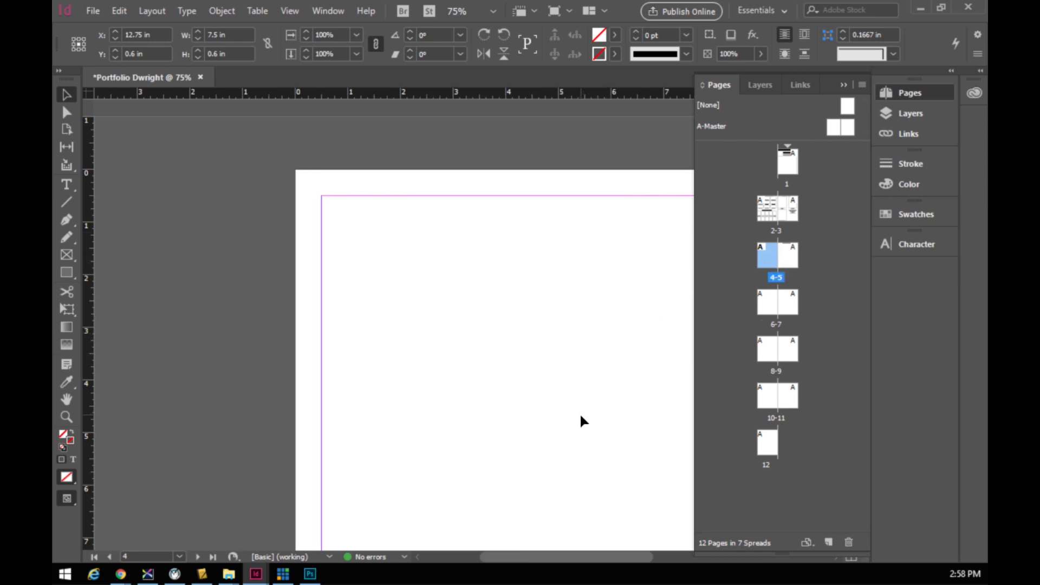
pyautogui.click(489, 439)
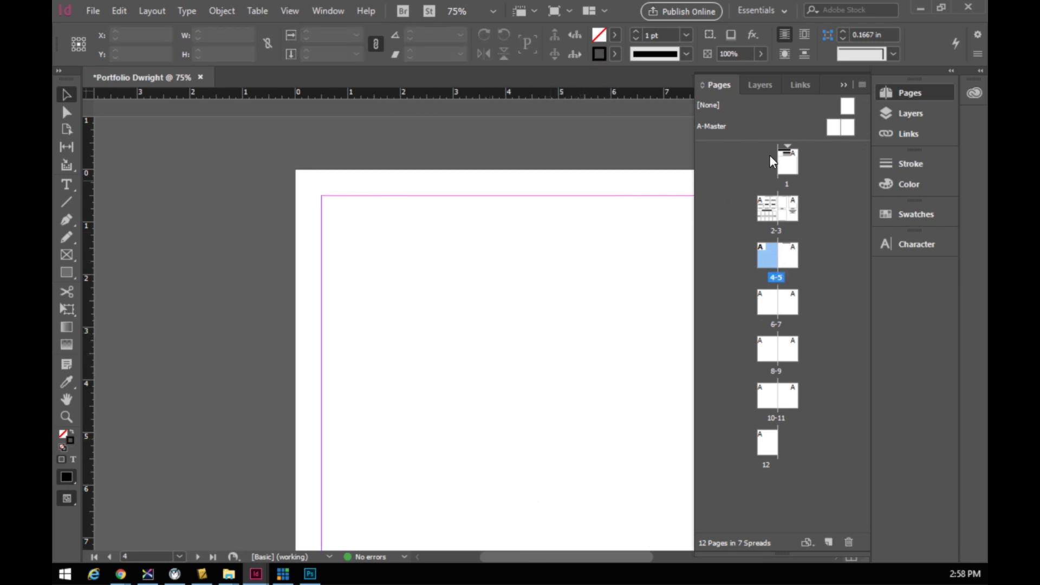
pyautogui.click(843, 85)
pyautogui.moveTo(526, 561); pyautogui.dragTo(561, 567)
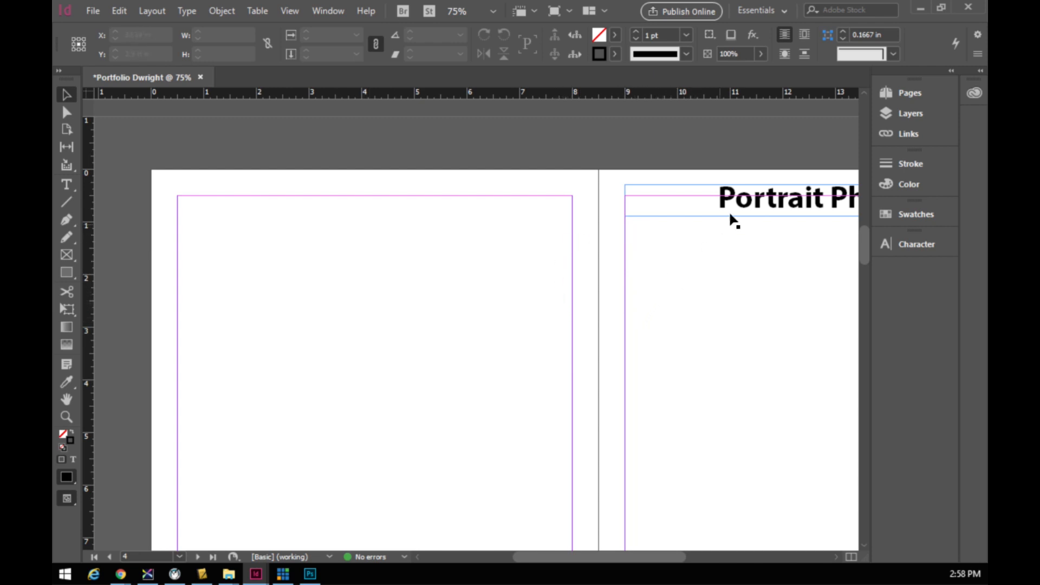
pyautogui.moveTo(770, 207); pyautogui.dragTo(323, 208)
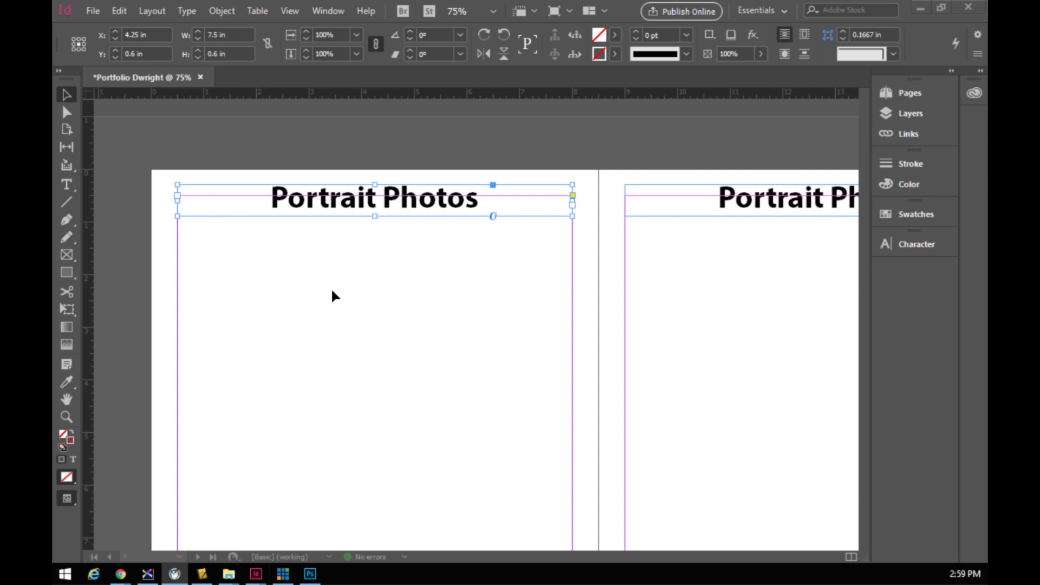
# - Draw an image frame on page 4 and try Preview screen mode before returning to Normal
pyautogui.click(67, 255)
pyautogui.moveTo(204, 272); pyautogui.dragTo(492, 377)
pyautogui.click(298, 12)
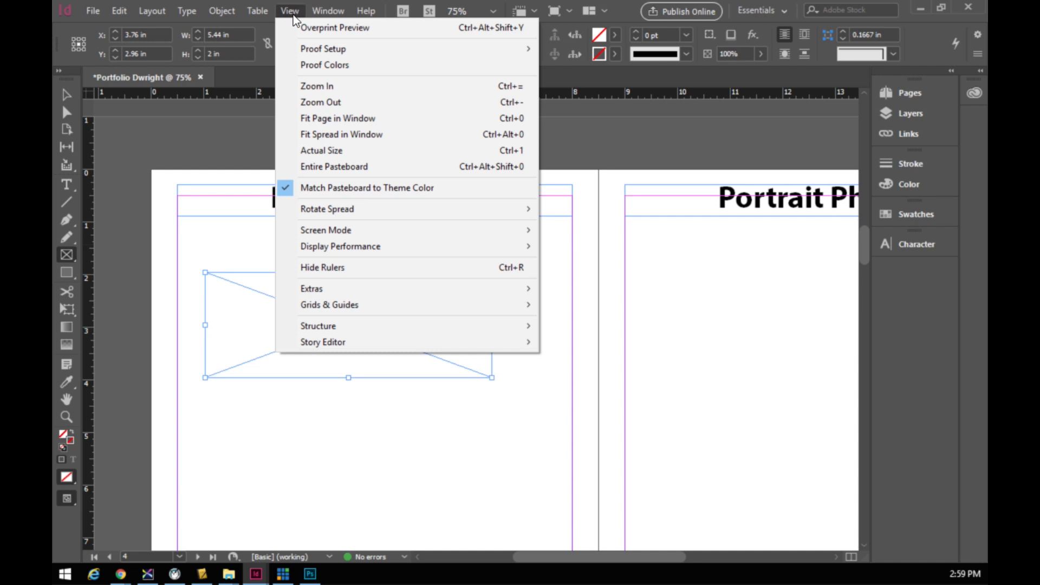
pyautogui.moveTo(348, 230)
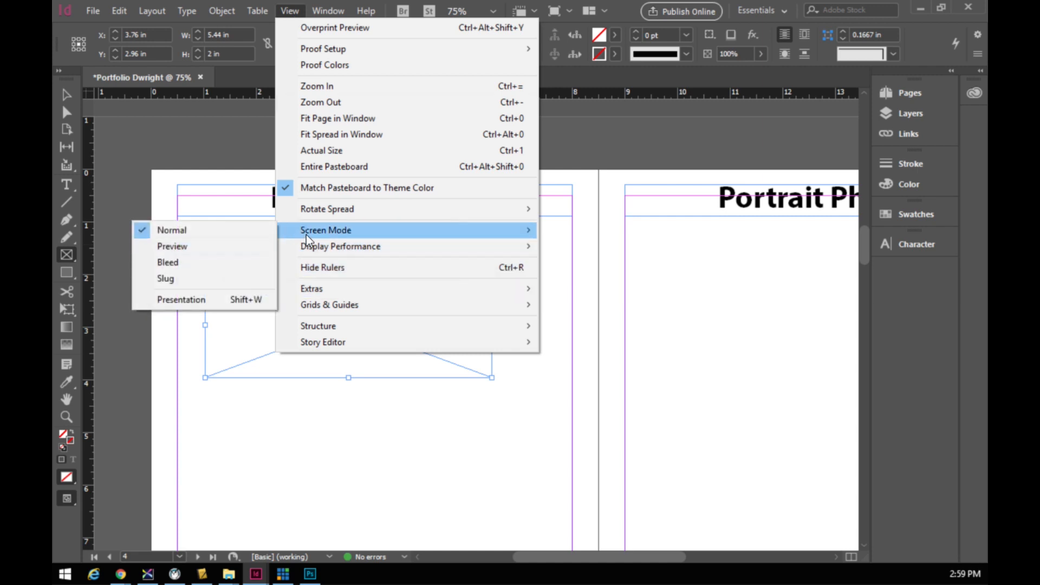
pyautogui.moveTo(310, 233)
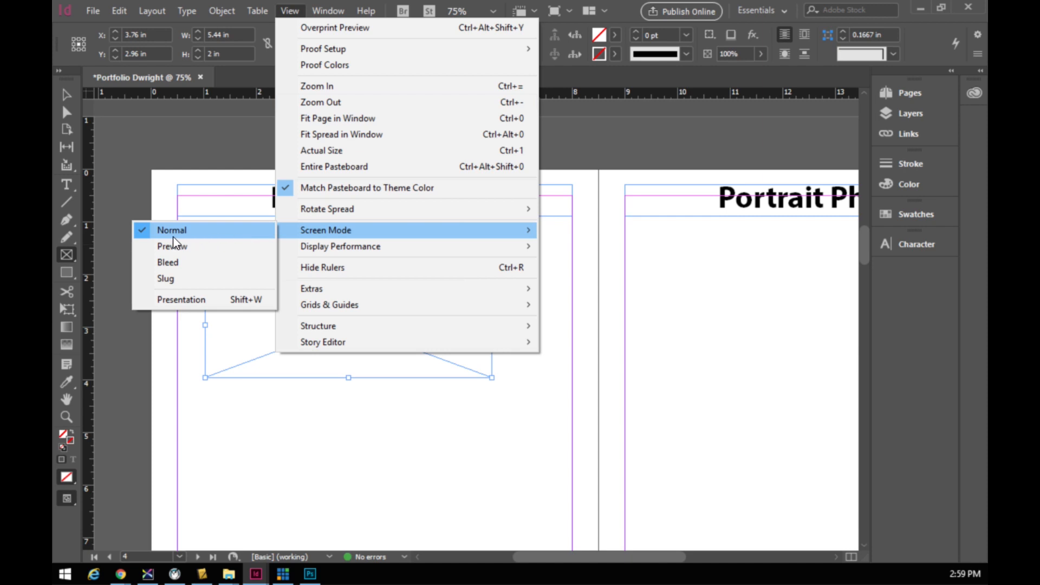
pyautogui.click(139, 250)
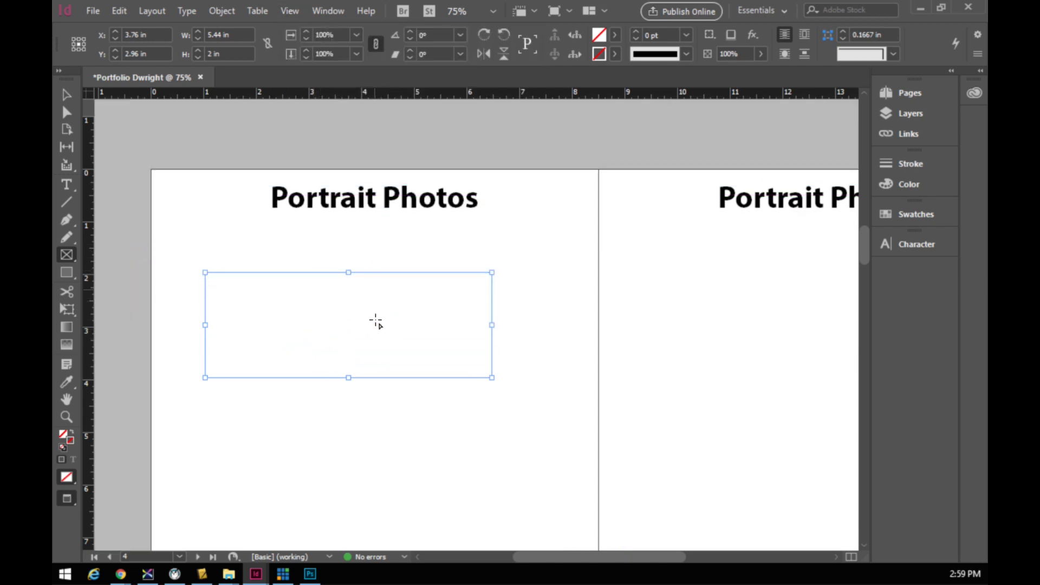
pyautogui.click(300, 11)
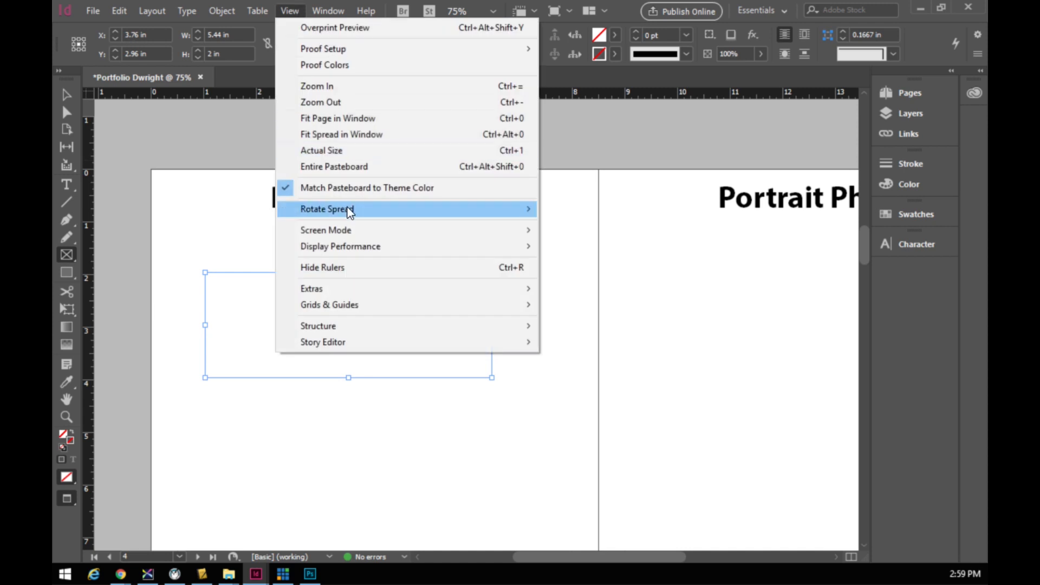
pyautogui.click(212, 233)
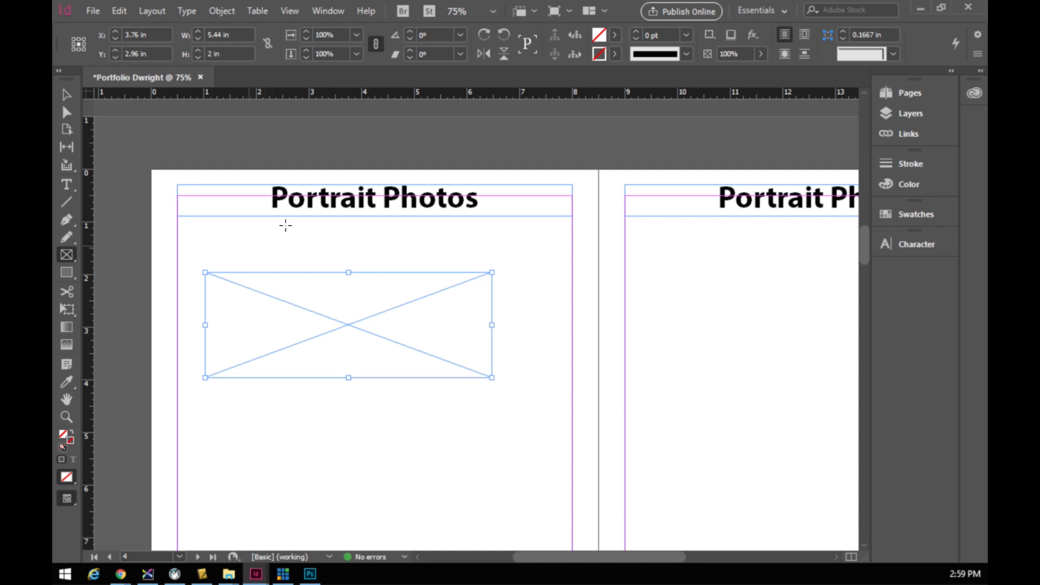
# - Show the page at Actual Size and bring up the Rectangle dialog reading 5.44 in by 2 in
pyautogui.click(290, 12)
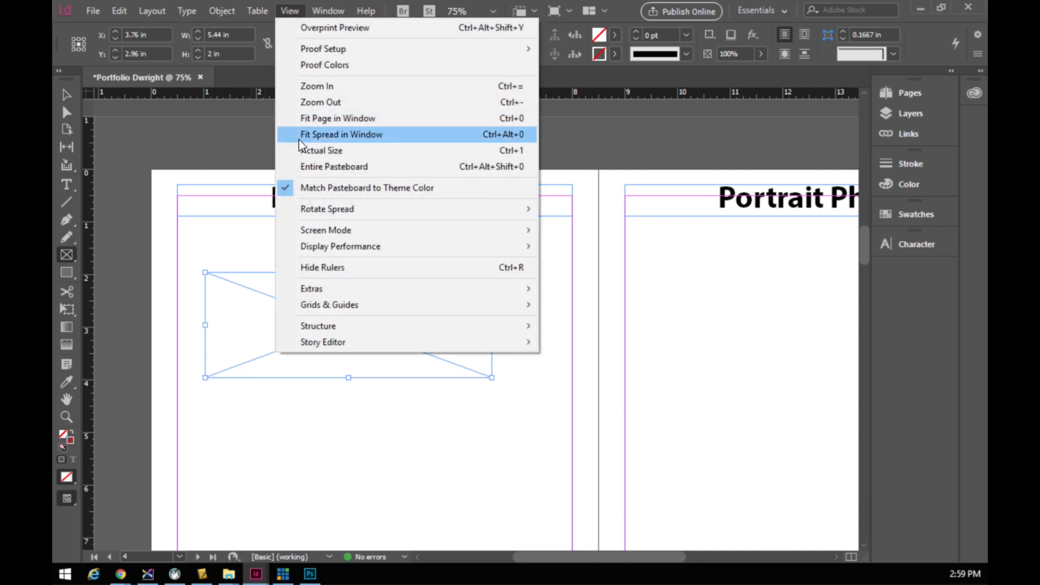
pyautogui.click(286, 150)
pyautogui.click(291, 10)
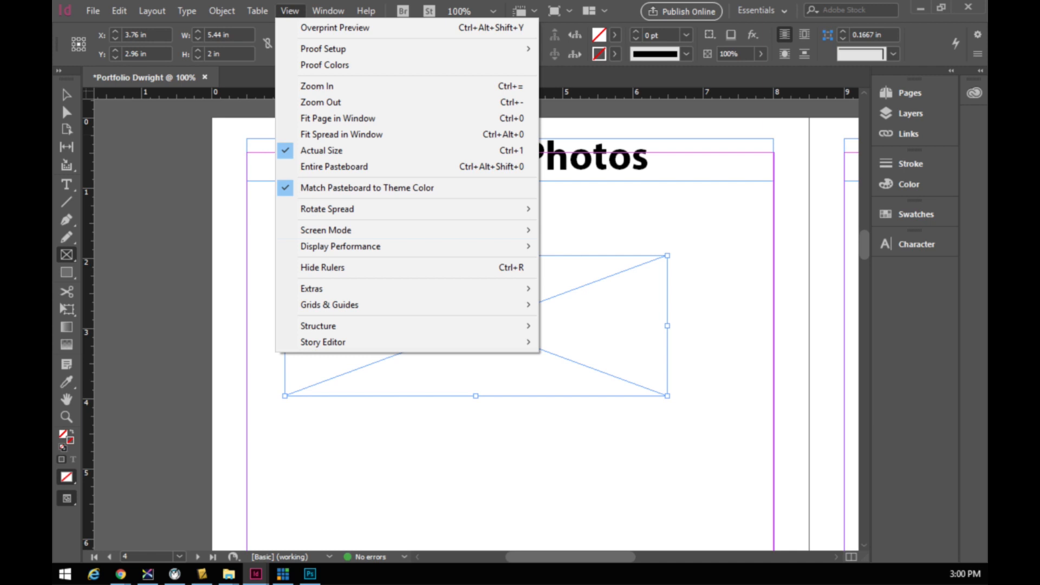
pyautogui.click(620, 294)
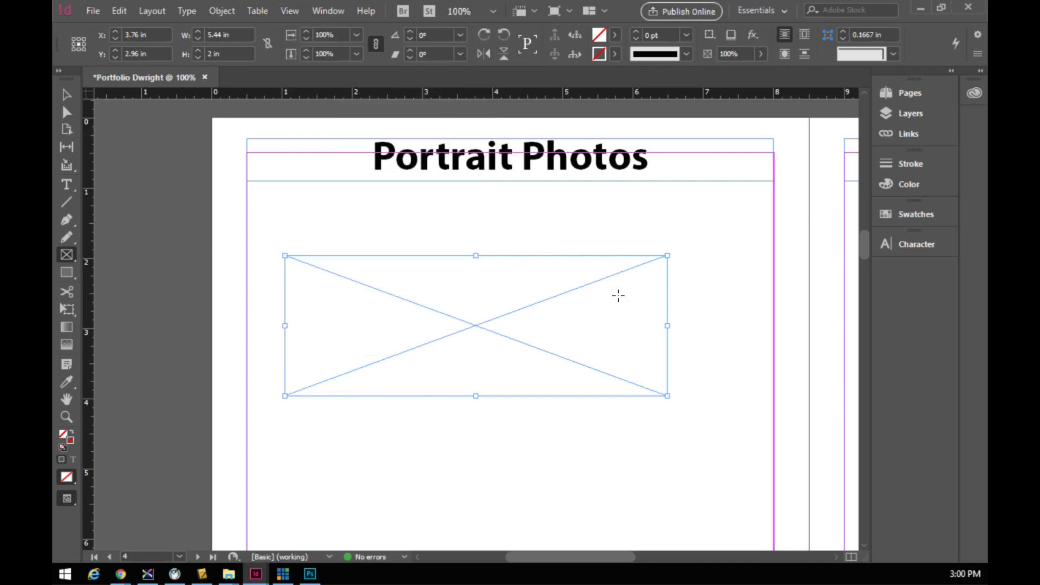
pyautogui.click(619, 296)
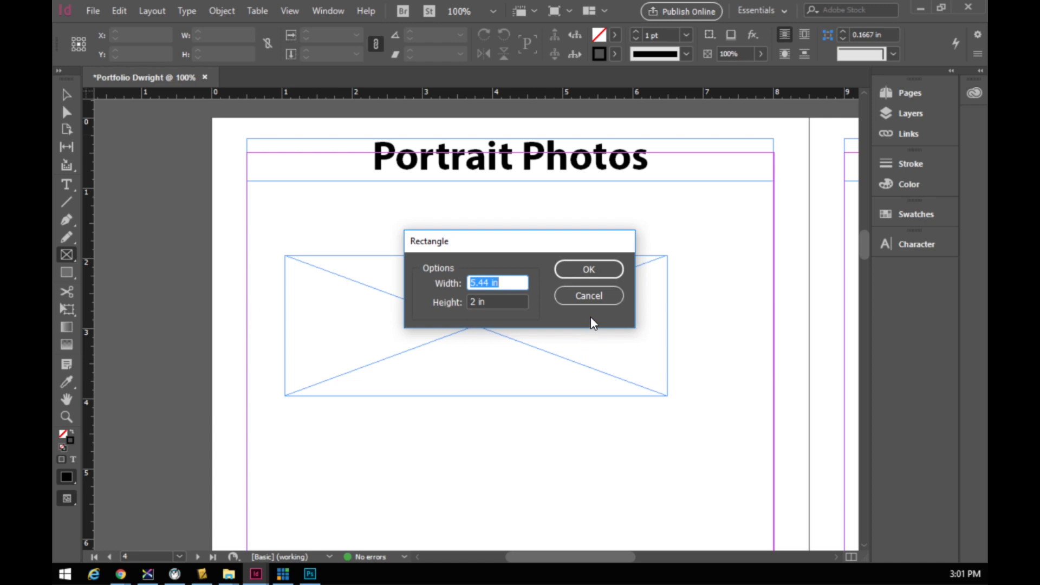
# - Cancel the Rectangle dialog, delete the empty frame under the heading, and show the Pages panel
pyautogui.click(589, 295)
pyautogui.click(66, 94)
pyautogui.click(423, 319)
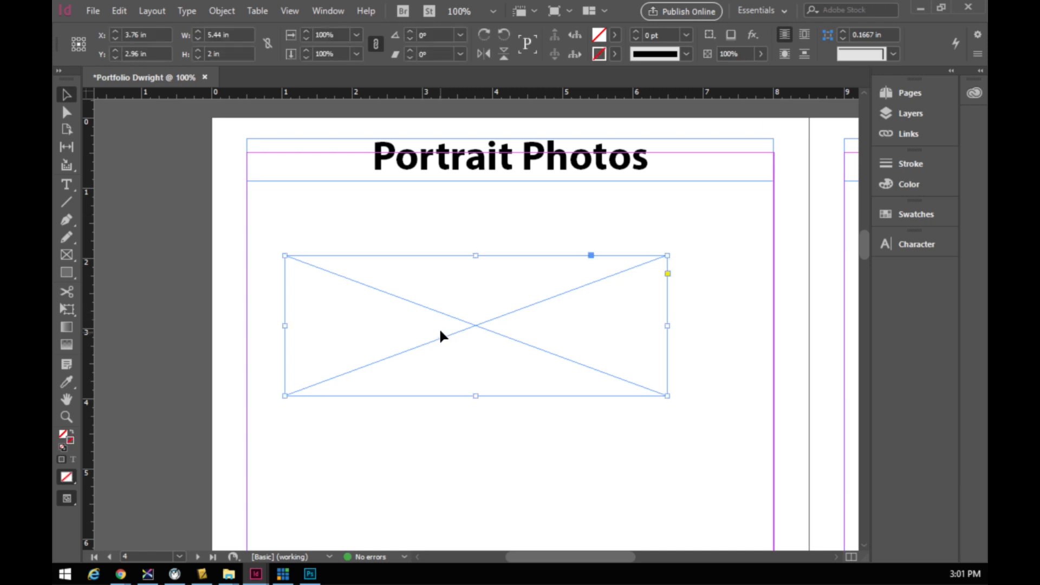
pyautogui.press('Delete')
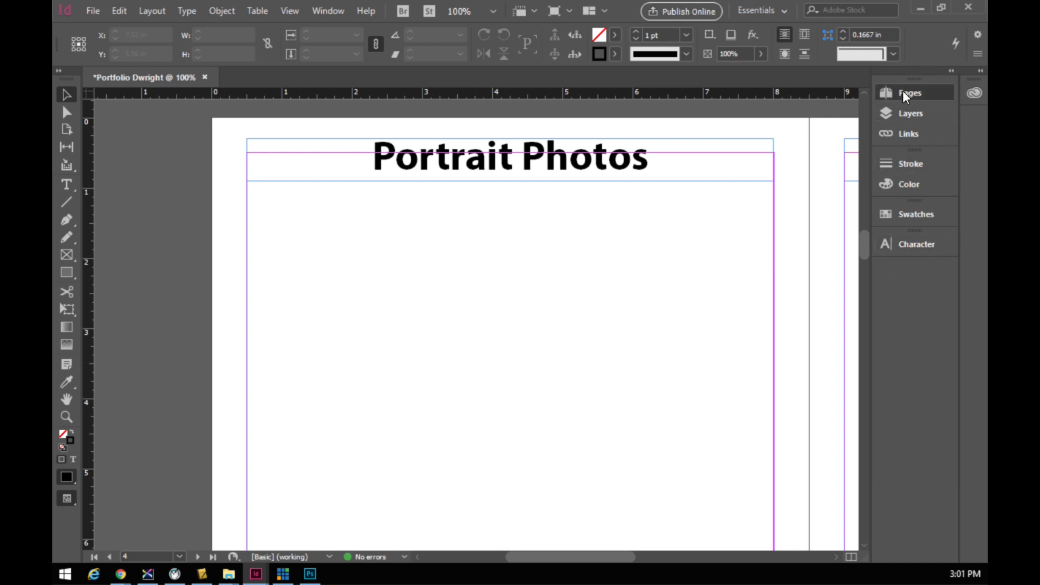
pyautogui.click(917, 92)
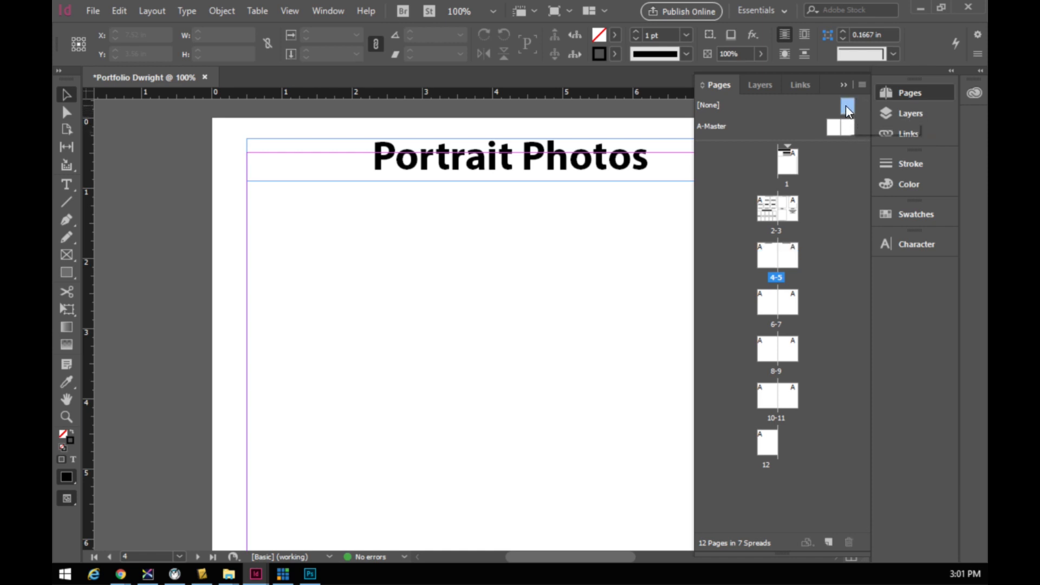
# - Open the A-Master spread and add a text frame containing an enlarged letter D
pyautogui.doubleClick(830, 130)
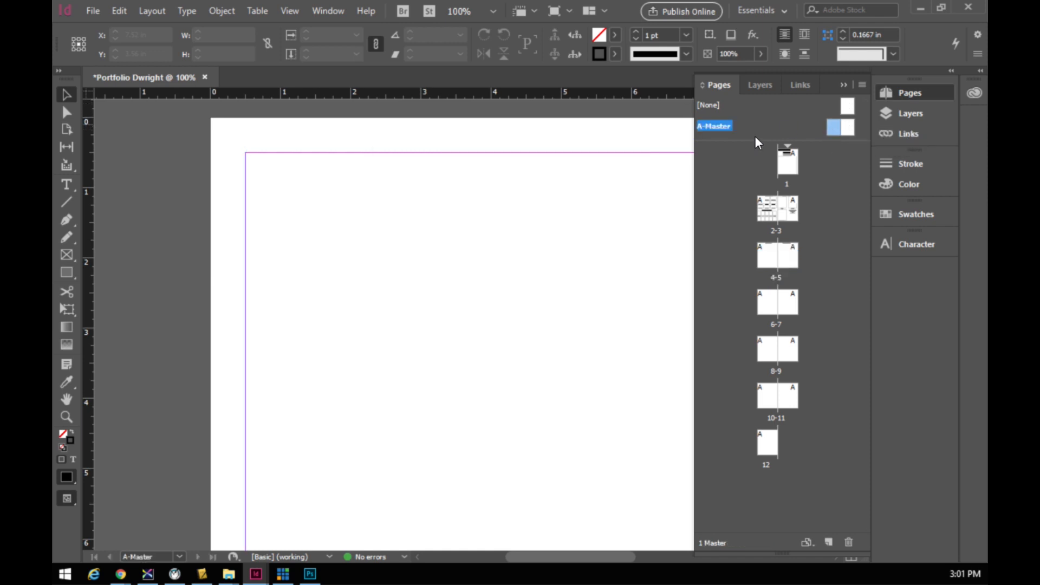
pyautogui.click(66, 185)
pyautogui.moveTo(289, 195); pyautogui.dragTo(493, 313)
pyautogui.write('D')
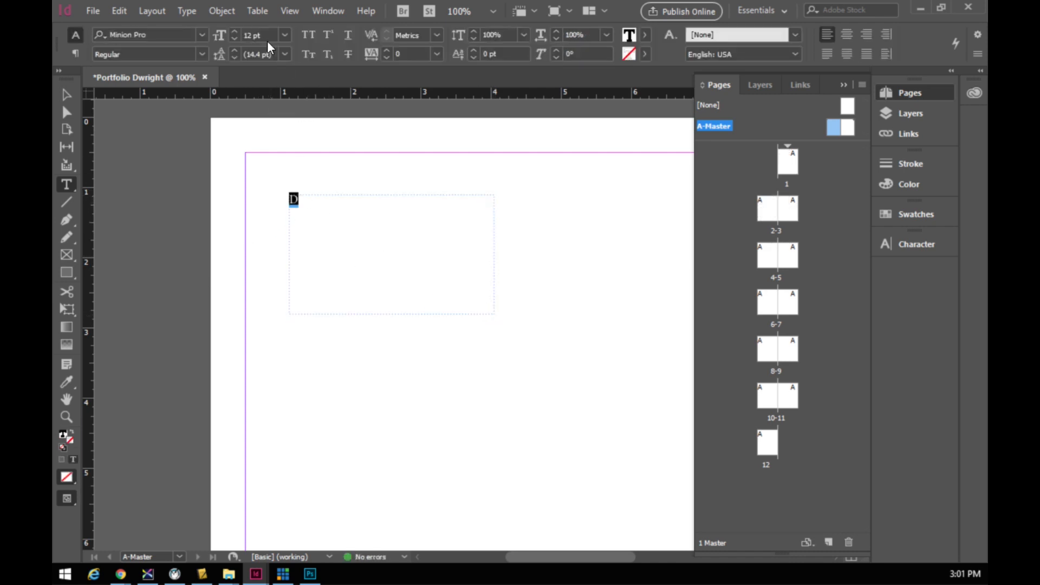
pyautogui.click(235, 32)
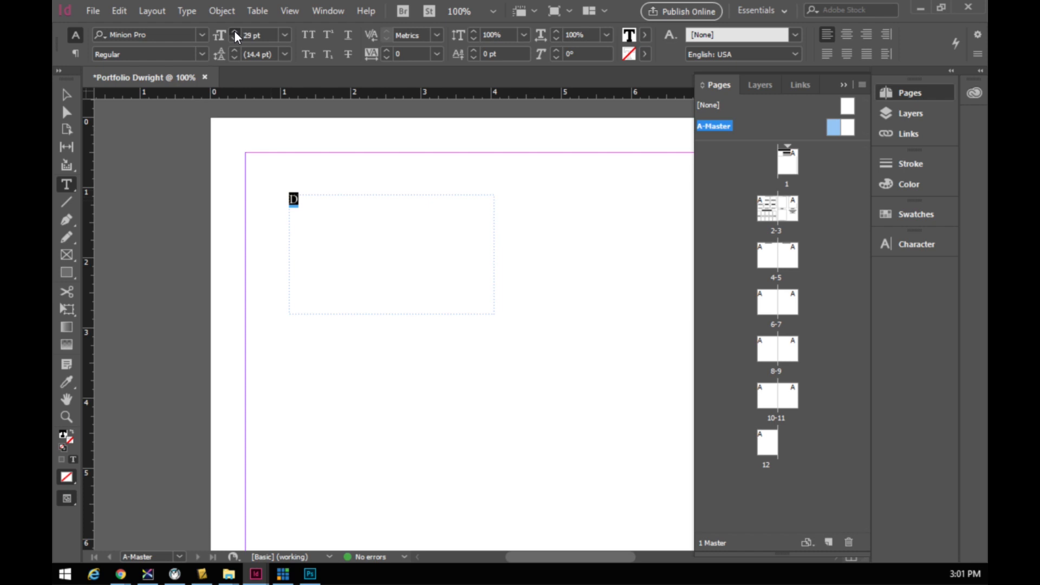
pyautogui.click(234, 30)
# - Check page 2 and spreads 6-7, 8-9 and 10-11 for the D, then return to A-Master
pyautogui.click(773, 216)
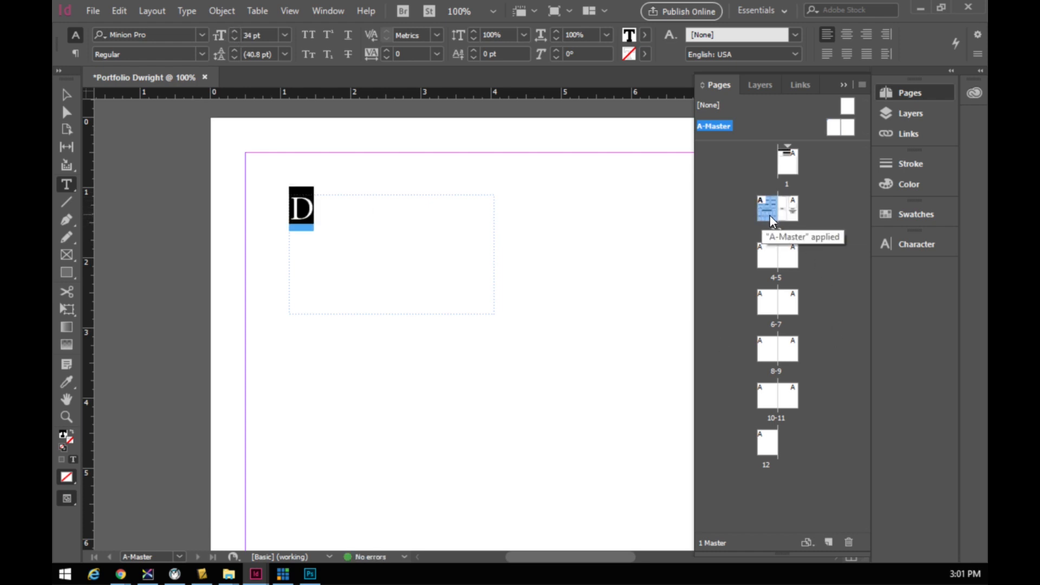
pyautogui.doubleClick(769, 216)
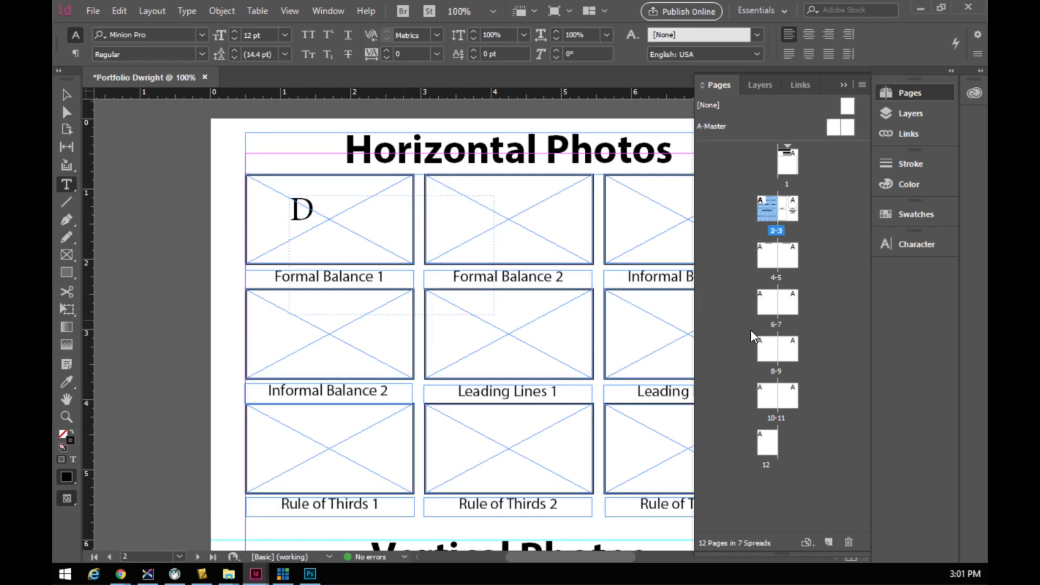
pyautogui.doubleClick(768, 302)
pyautogui.doubleClick(774, 355)
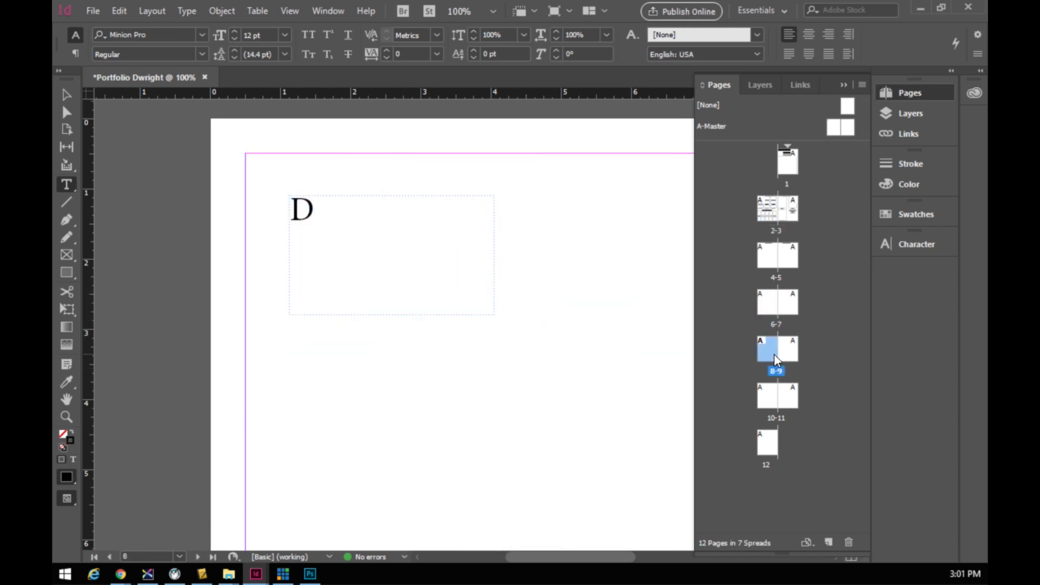
pyautogui.click(769, 398)
pyautogui.doubleClick(769, 399)
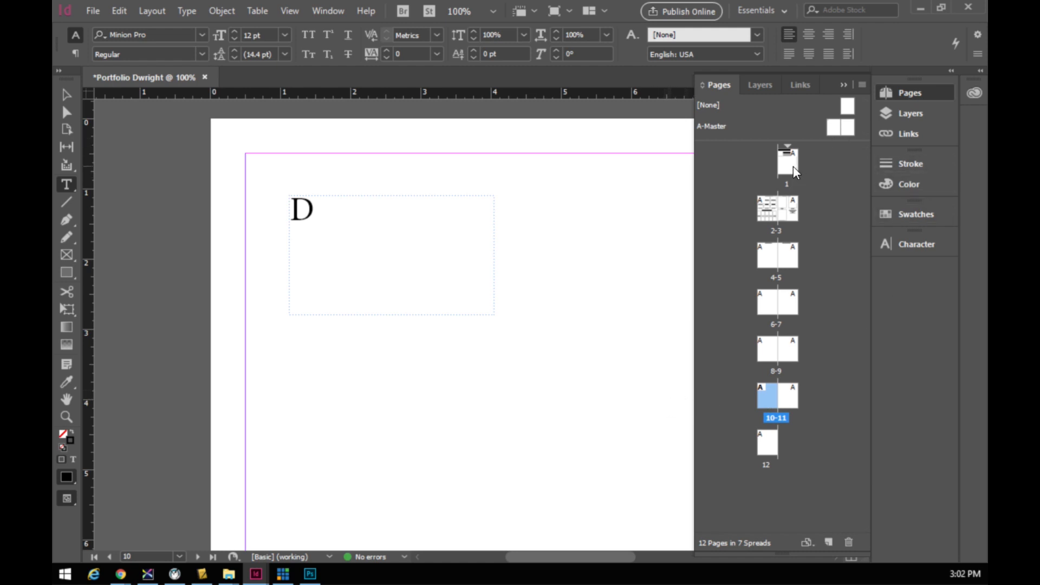
pyautogui.click(834, 127)
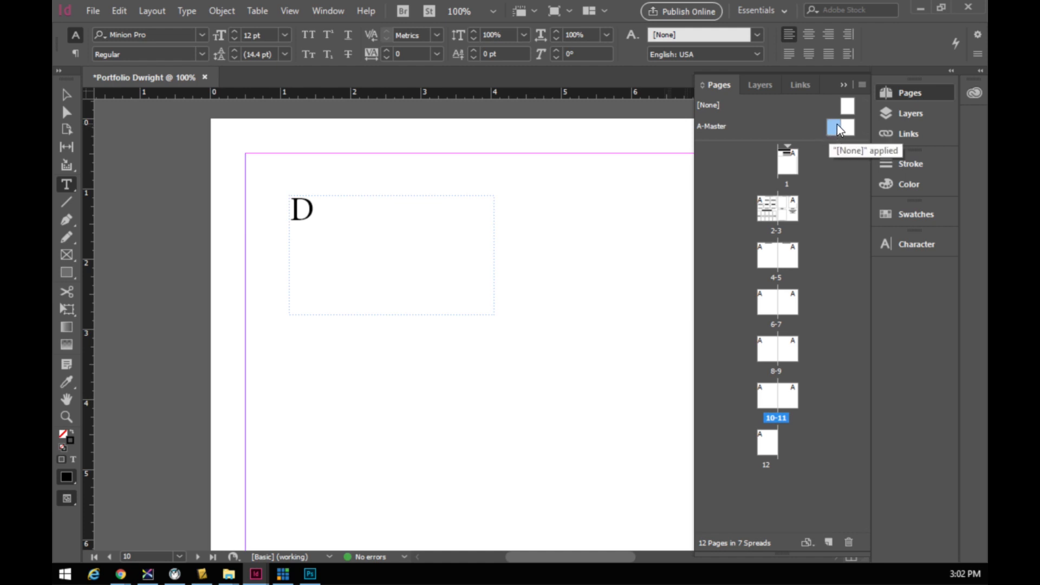
pyautogui.doubleClick(837, 126)
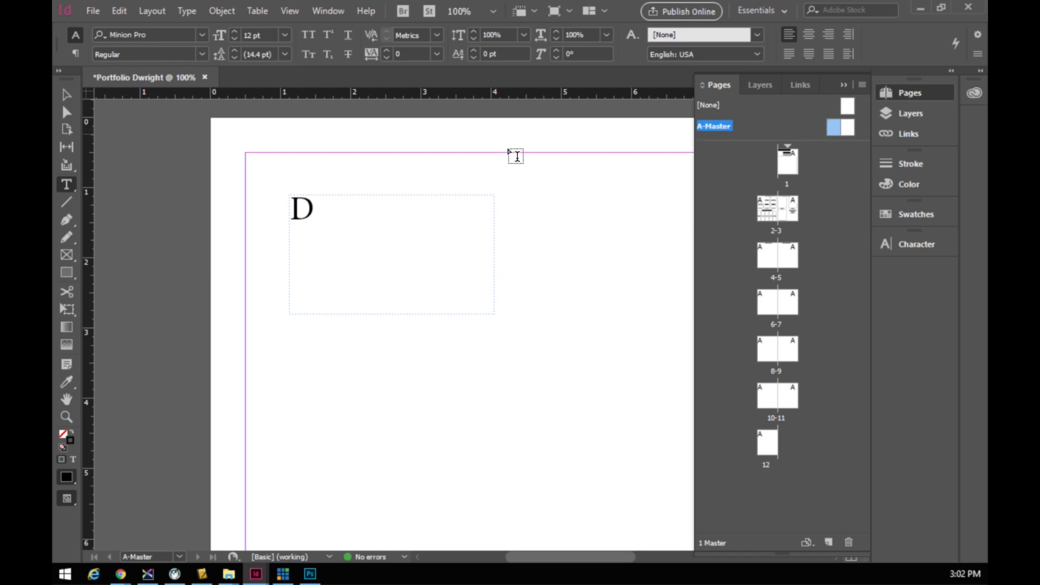
# - Delete the D text frame from the master, leaving it blank
pyautogui.click(66, 95)
pyautogui.click(366, 233)
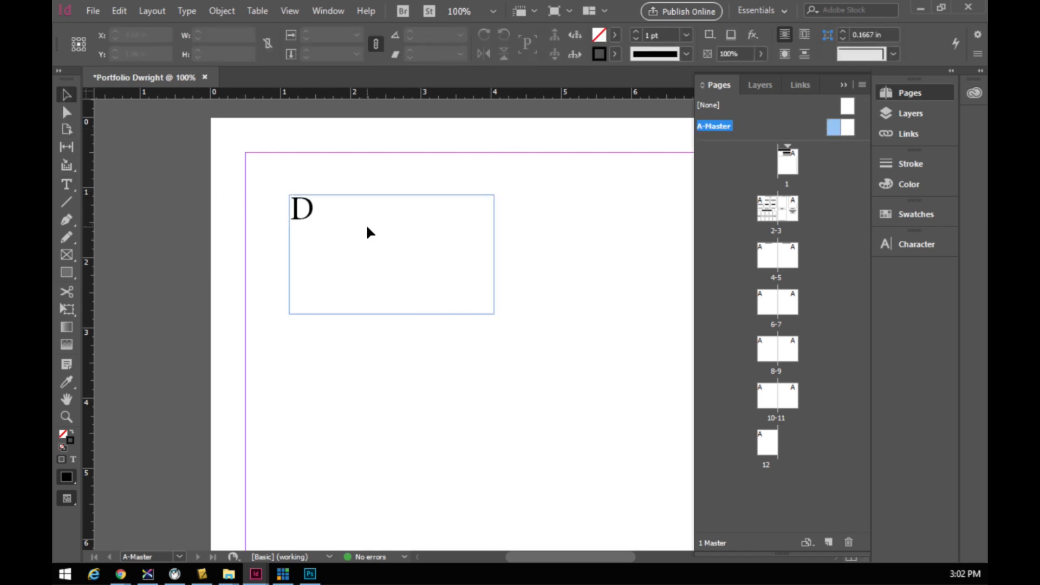
pyautogui.moveTo(409, 237); pyautogui.dragTo(384, 206)
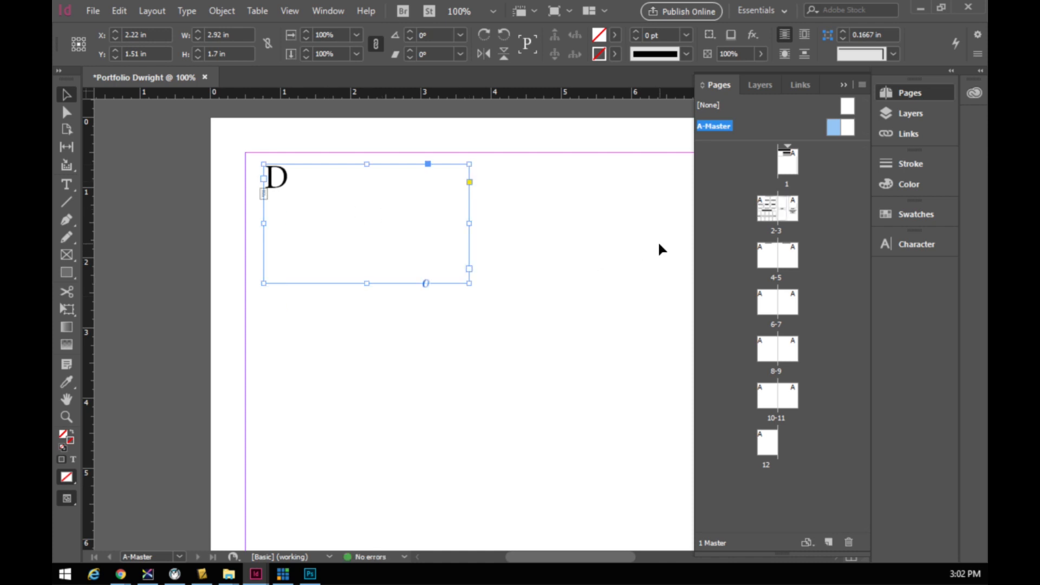
pyautogui.hotkey('ctrl', '0')
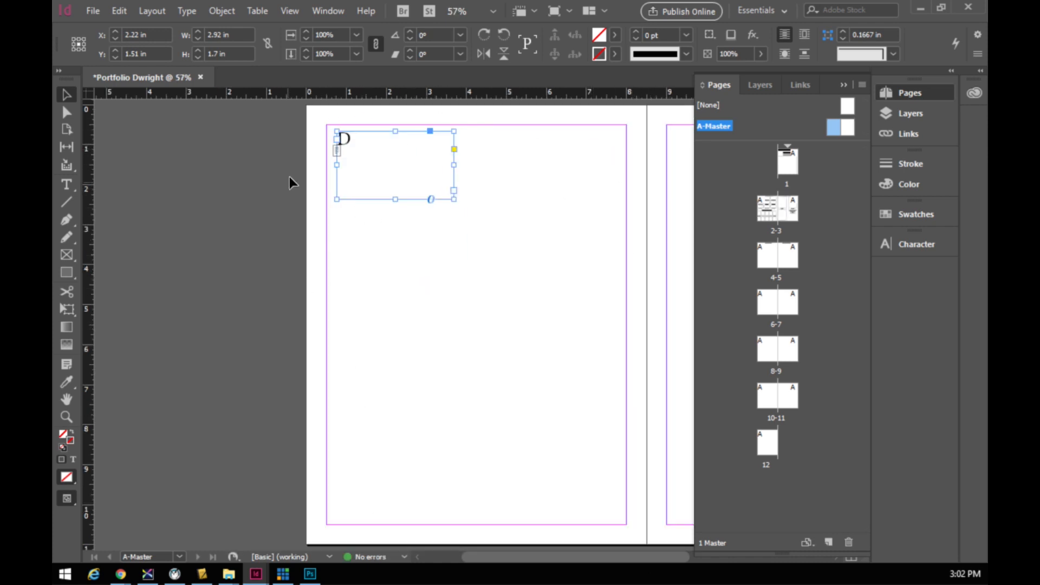
pyautogui.moveTo(311, 109); pyautogui.dragTo(641, 541)
pyautogui.press('Delete')
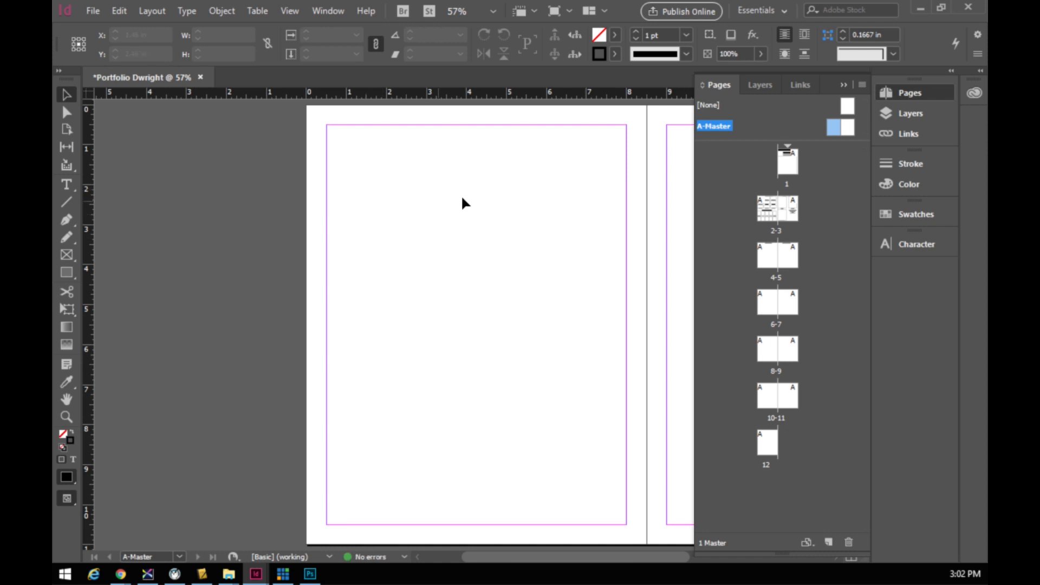
# - Review the finished Horizontal and Vertical Photos spread on pages 2–3
pyautogui.doubleClick(768, 212)
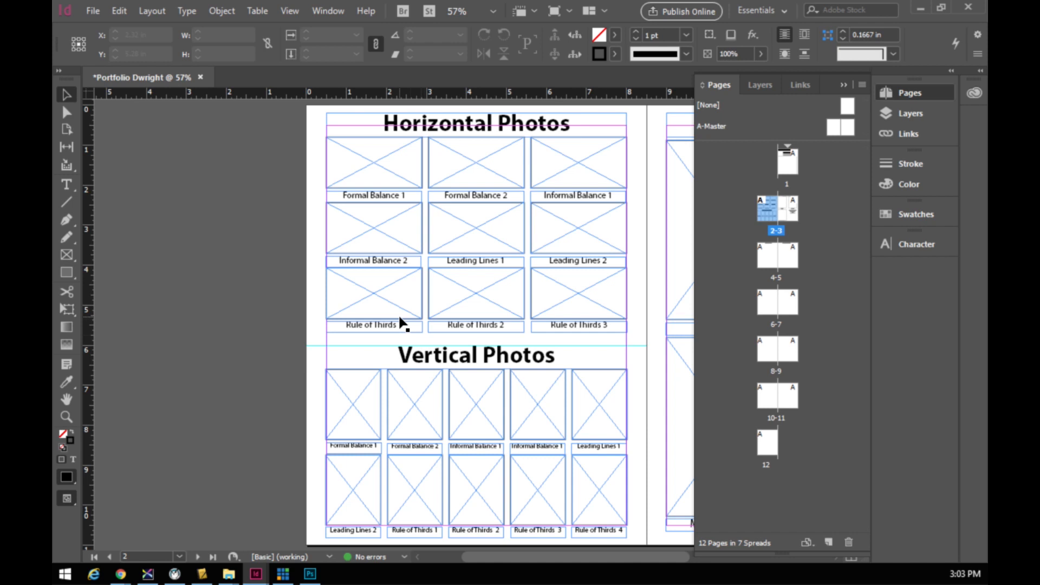
pyautogui.moveTo(505, 558); pyautogui.dragTo(606, 572)
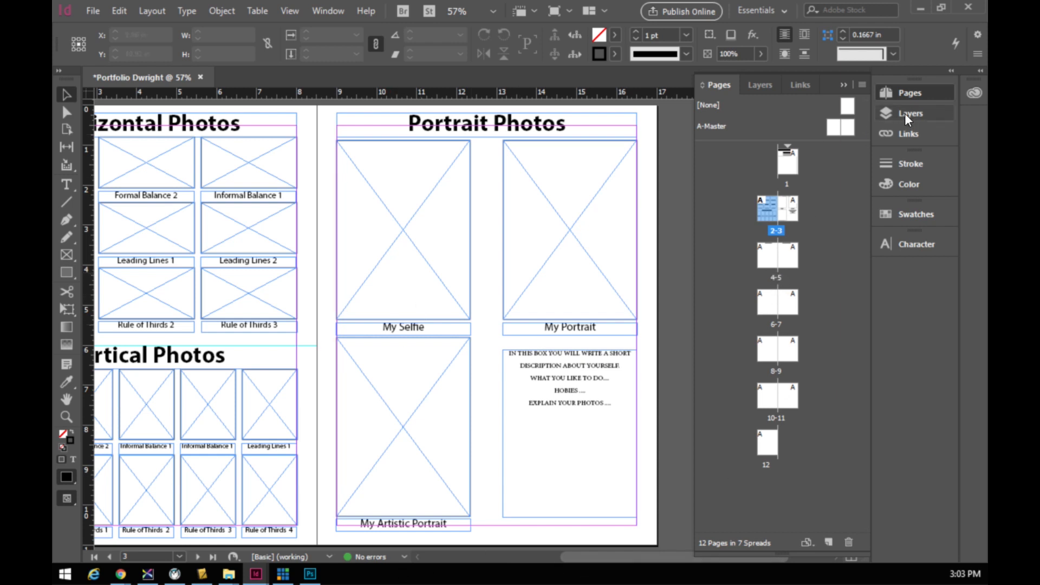
pyautogui.click(908, 93)
pyautogui.click(896, 93)
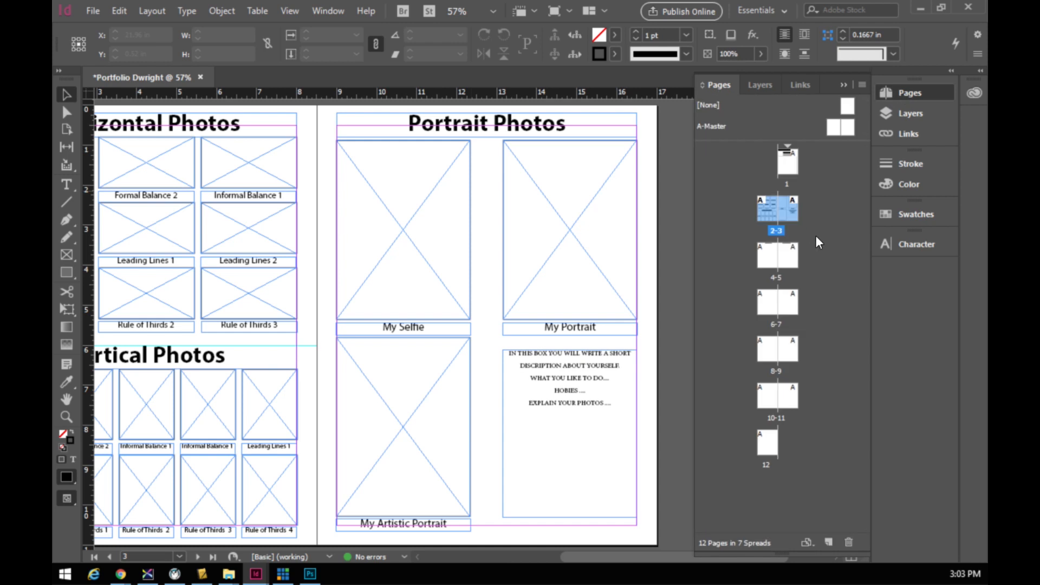
# - Check page 4, look back at the Portrait Photos title on 2–3, then land on spread 4–5
pyautogui.doubleClick(770, 255)
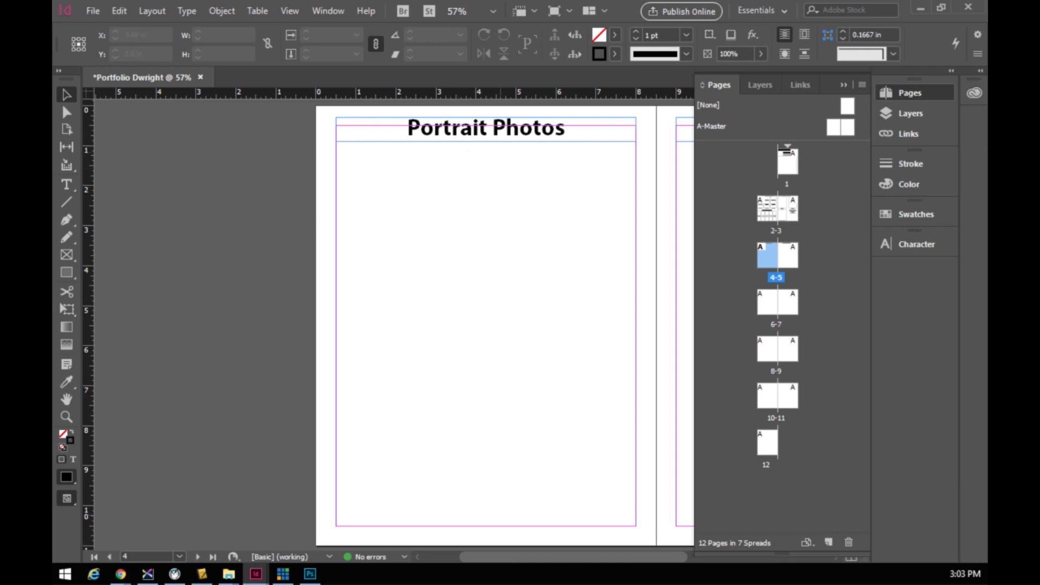
pyautogui.moveTo(498, 556); pyautogui.dragTo(552, 577)
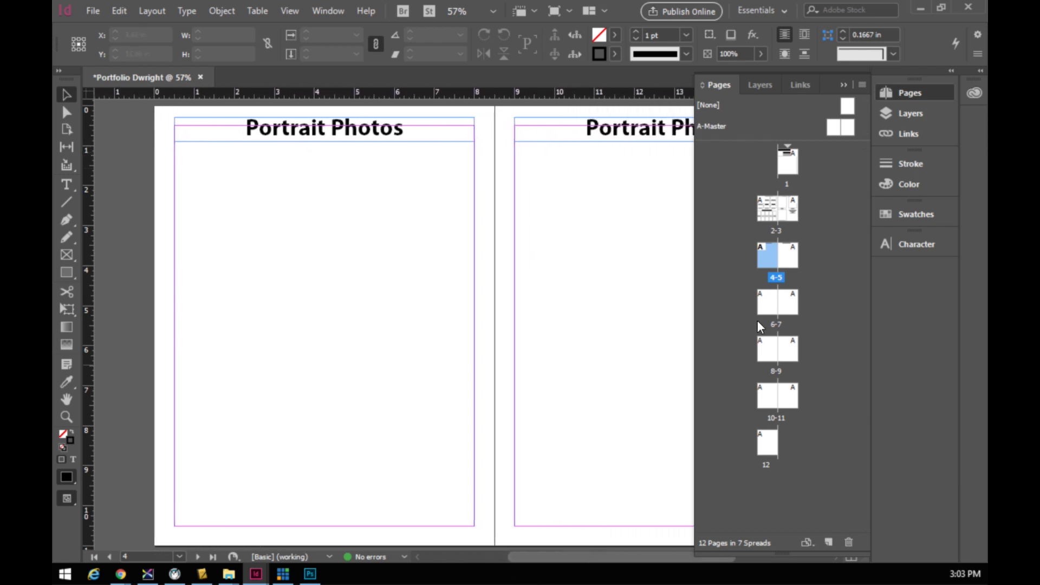
pyautogui.doubleClick(789, 206)
pyautogui.click(392, 133)
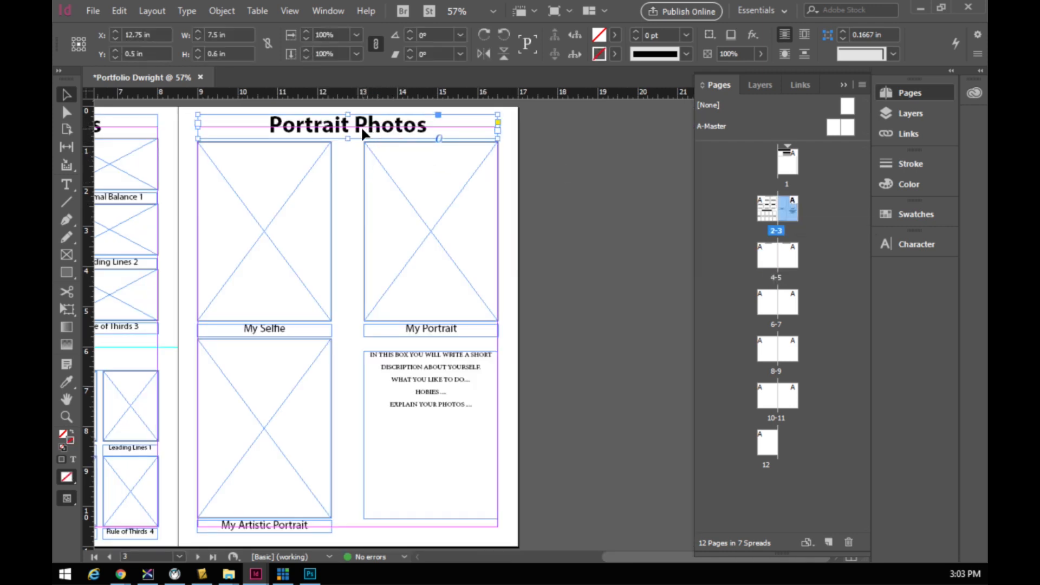
pyautogui.doubleClick(771, 264)
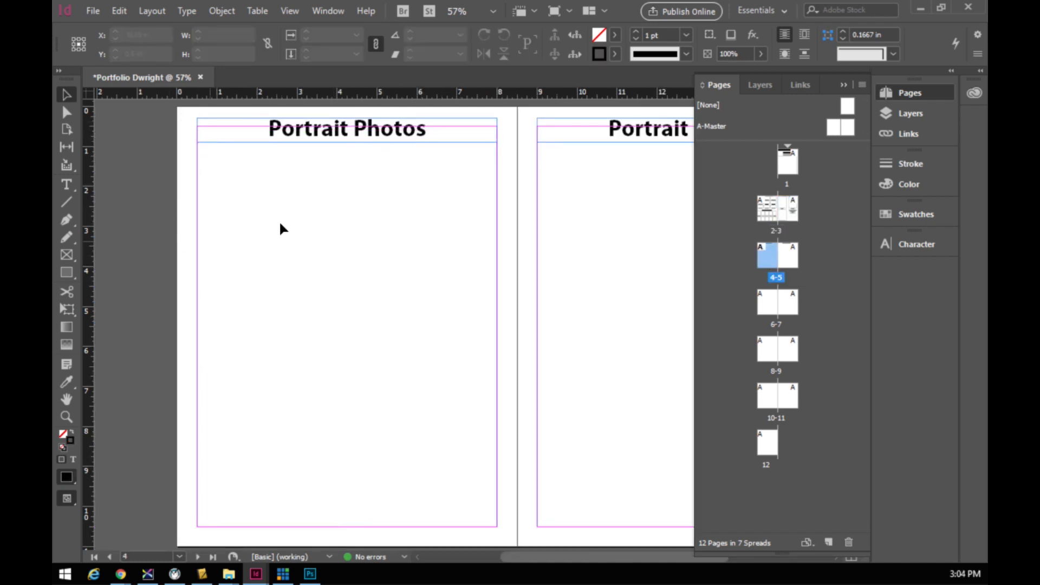
# - Change the left page heading from 'Portrait Photos' to 'Panorama Photos'
pyautogui.doubleClick(302, 127)
pyautogui.click(287, 129)
pyautogui.moveTo(287, 129); pyautogui.dragTo(347, 131)
pyautogui.write('an')
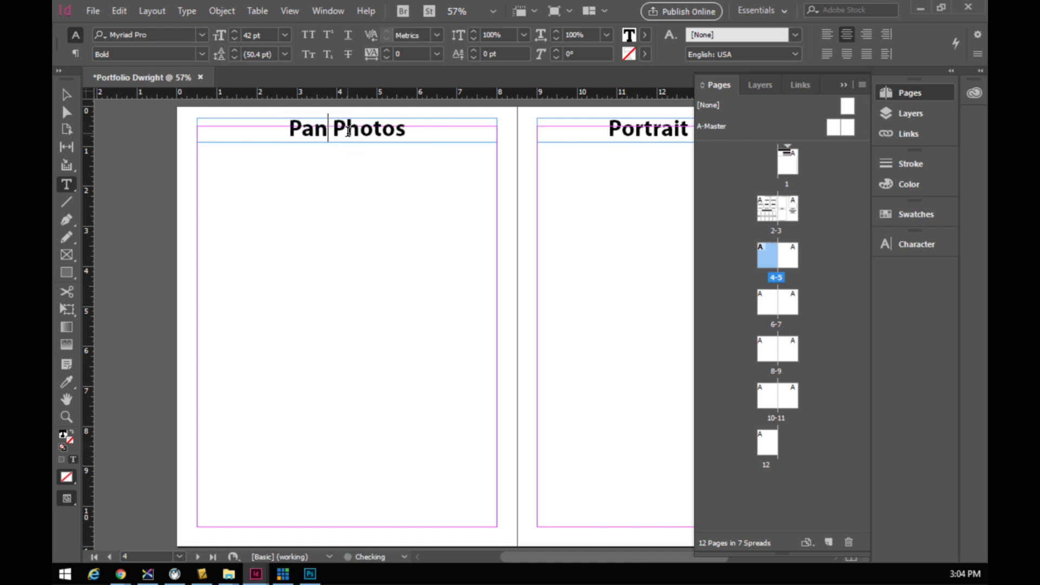
pyautogui.write('ora')
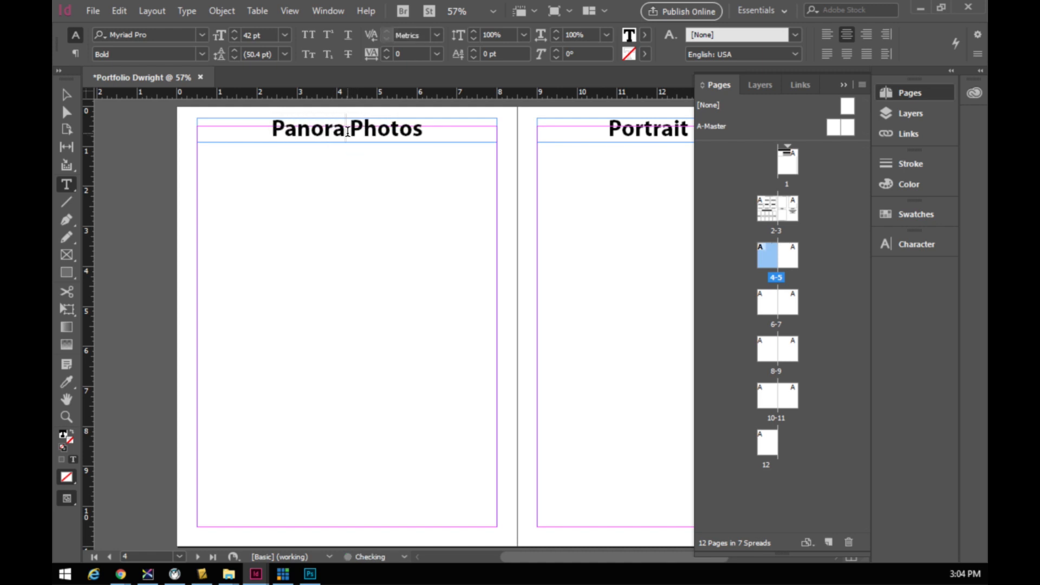
pyautogui.write('ma')
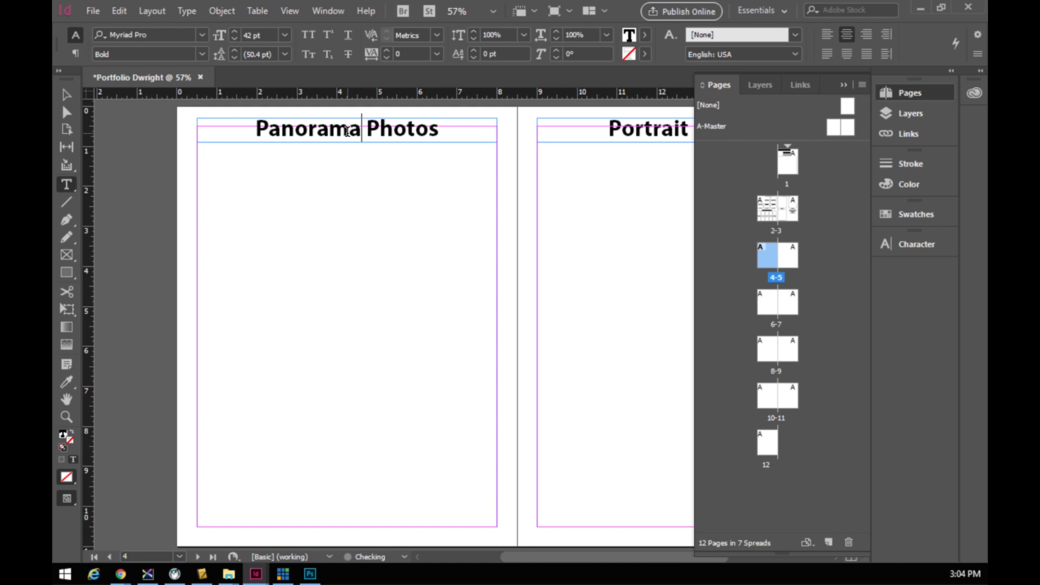
pyautogui.moveTo(515, 558); pyautogui.dragTo(524, 559)
# - Replace the right page heading with 'Depth of Field', fixing the capitalised 'Of'
pyautogui.click(844, 85)
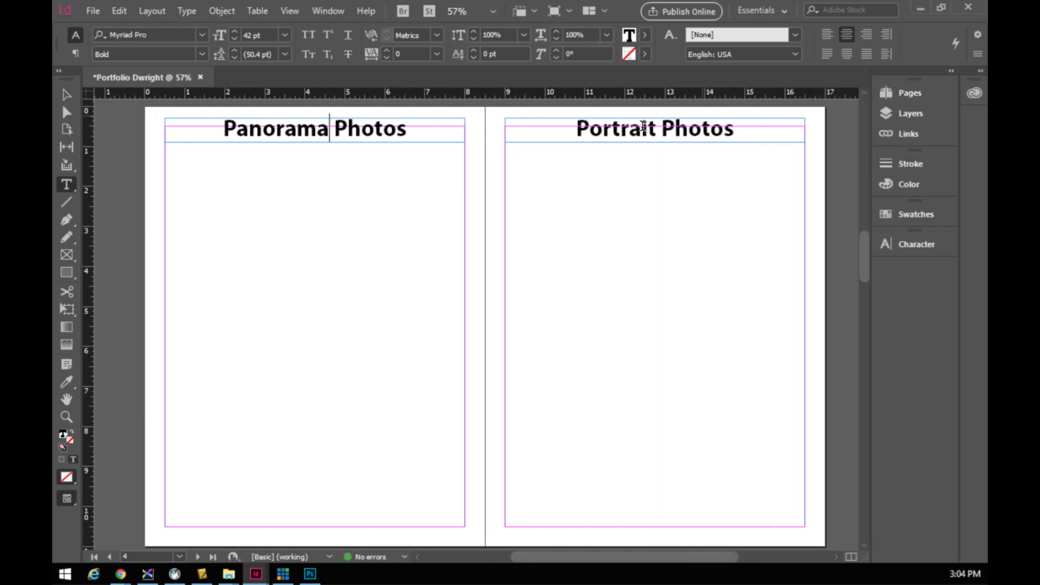
pyautogui.moveTo(576, 129); pyautogui.dragTo(745, 151)
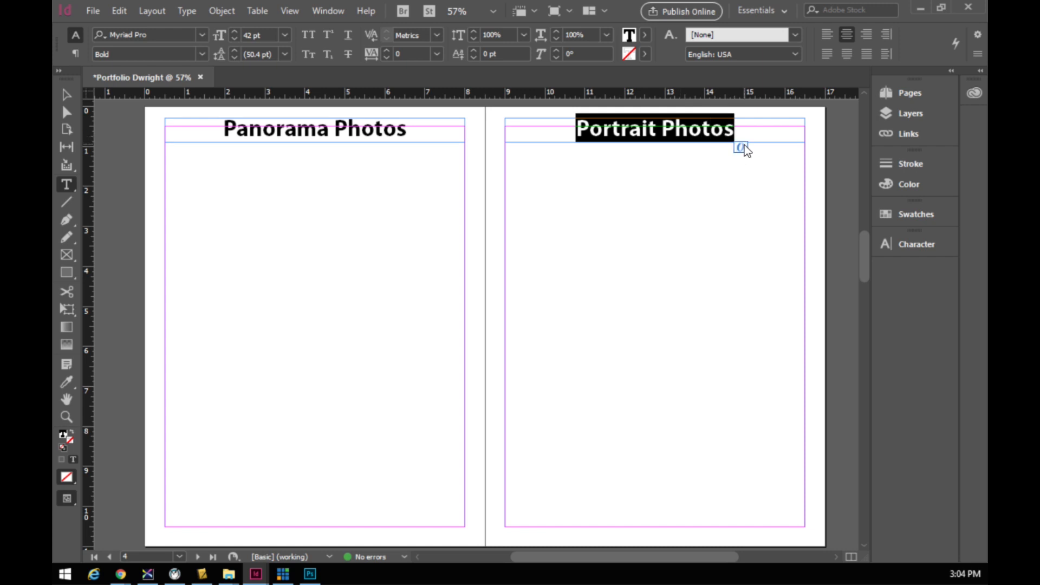
pyautogui.write('Depth Of')
pyautogui.press('BackSpace')
pyautogui.press('BackSpace')
pyautogui.press('BackSpace')
pyautogui.write('of Field')
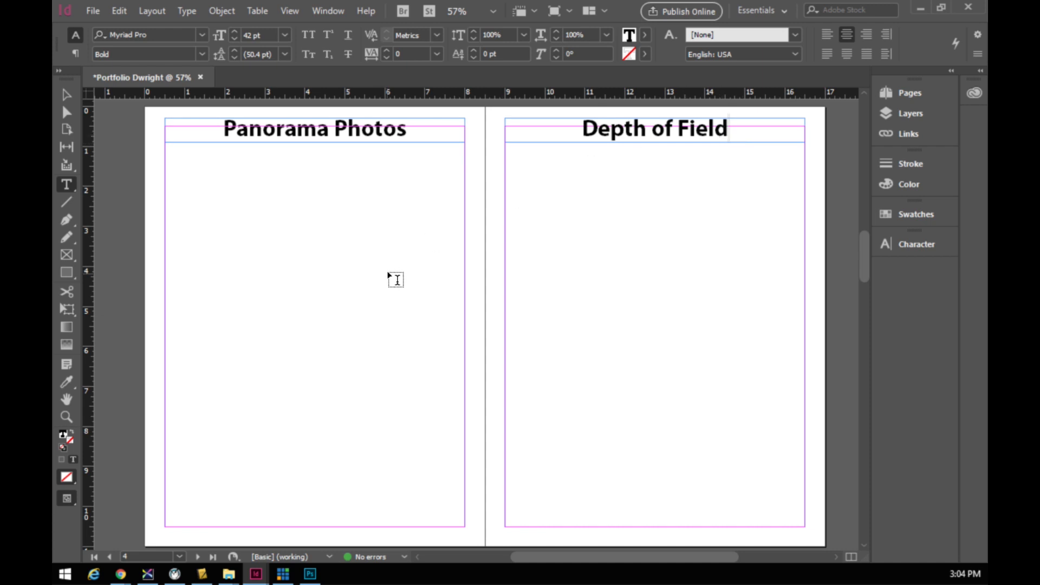
# - Draw three tall side-by-side picture frames across the left page margins with a 2 pt stroke
pyautogui.click(65, 254)
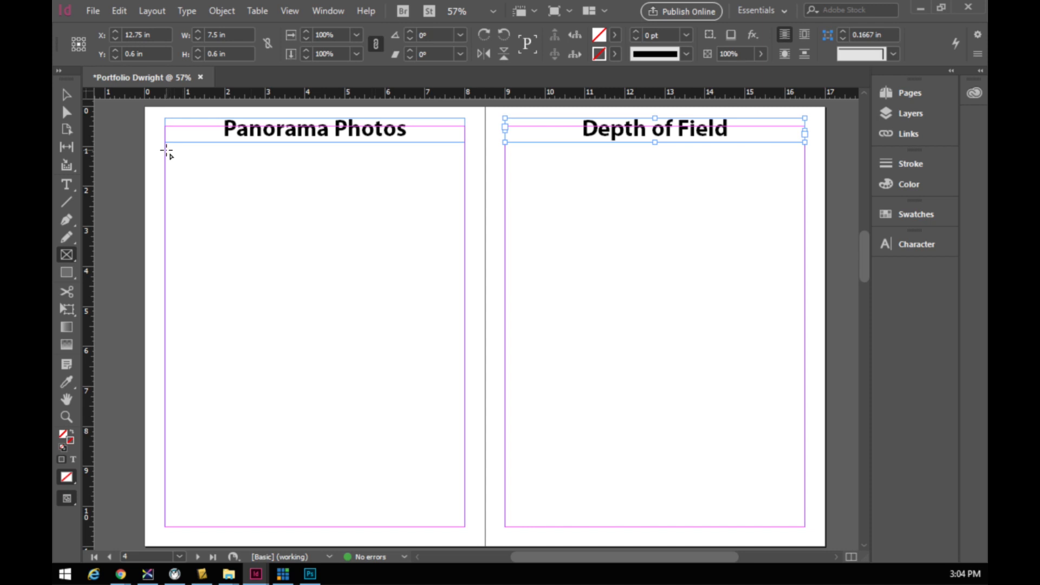
pyautogui.moveTo(168, 146)
pyautogui.mouseDown()
pyautogui.moveTo(341, 265)
pyautogui.moveTo(430, 435)
pyautogui.moveTo(465, 531)
pyautogui.mouseUp()
pyautogui.press('Right')
pyautogui.press('Right')
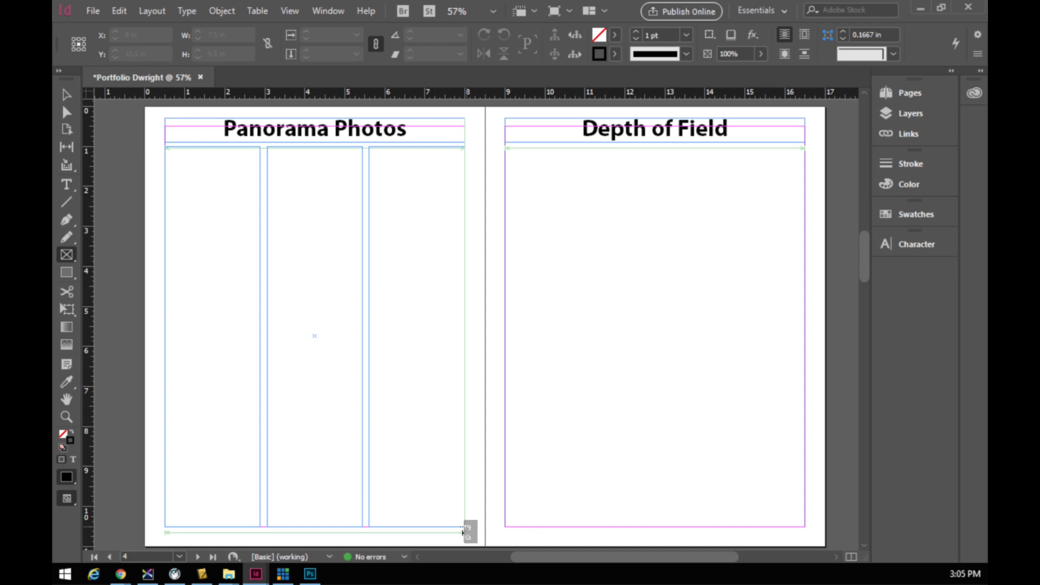
pyautogui.moveTo(463, 532); pyautogui.dragTo(464, 530)
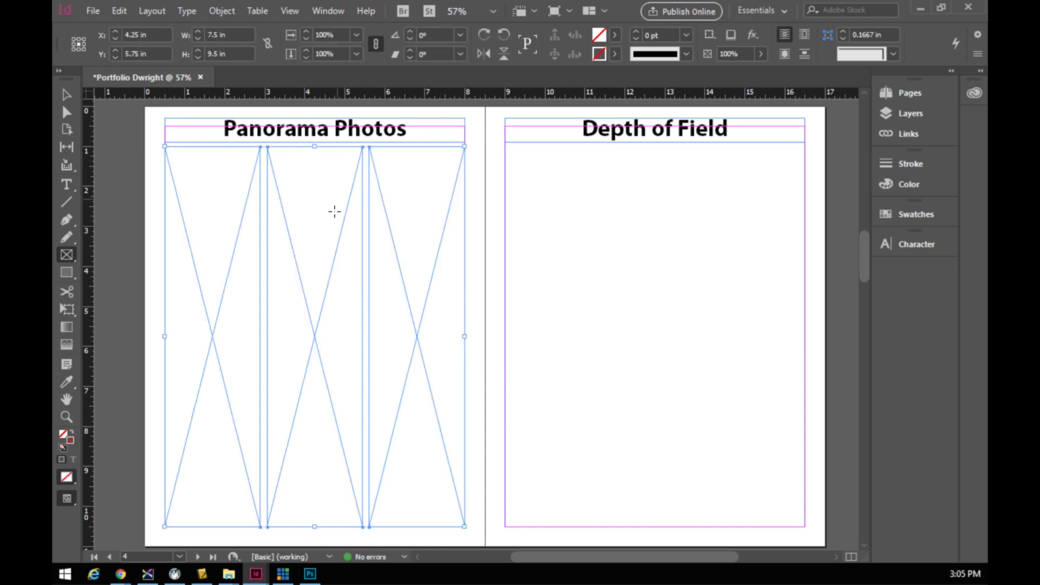
pyautogui.click(636, 32)
pyautogui.click(636, 32)
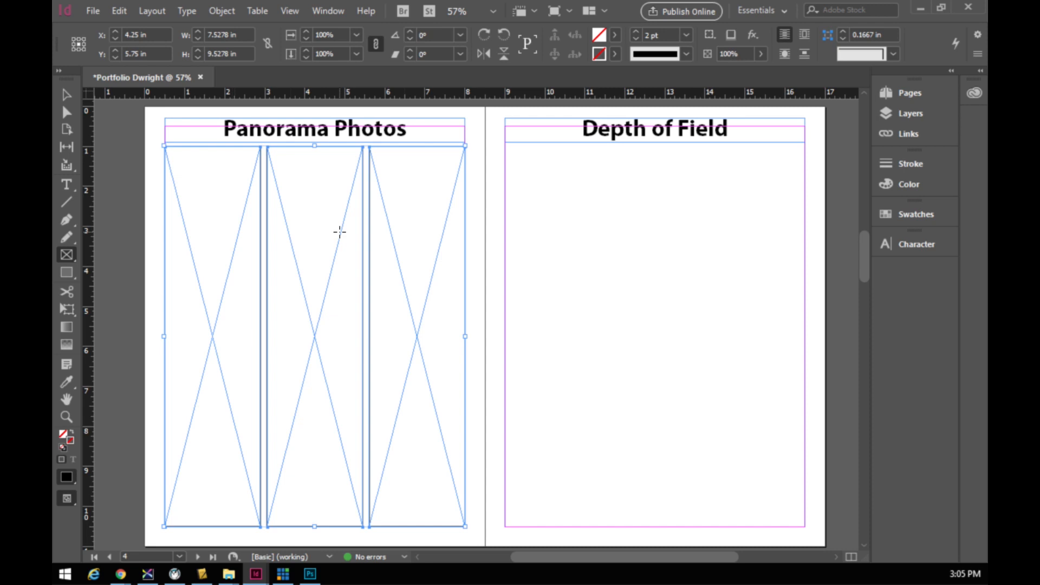
pyautogui.click(567, 184)
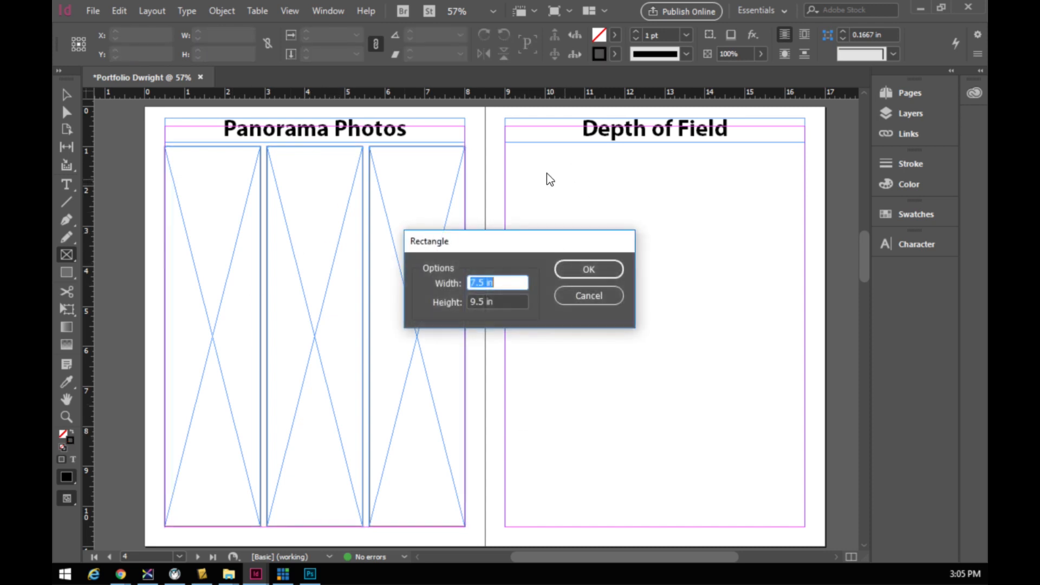
# - Draw a 3-by-5 grid of picture frames across the right page margins with a 2 pt stroke
pyautogui.click(597, 294)
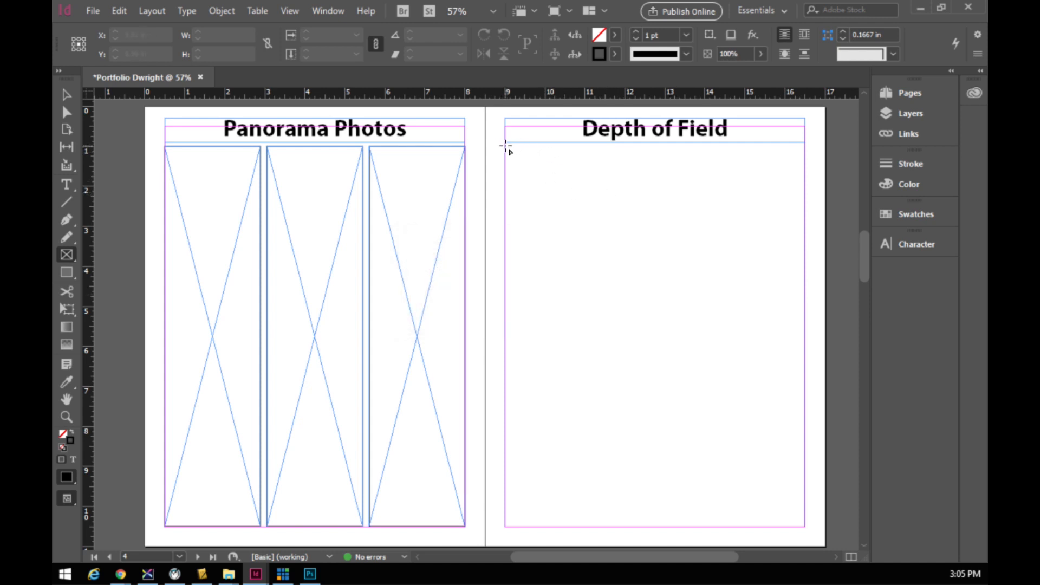
pyautogui.moveTo(505, 145); pyautogui.dragTo(804, 530)
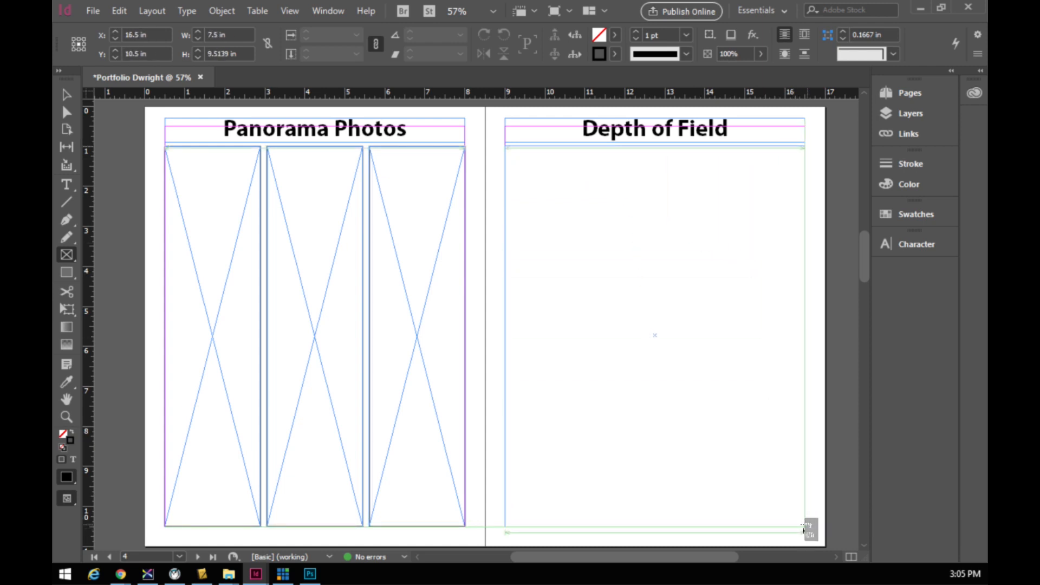
pyautogui.press('Right')
pyautogui.press('Right')
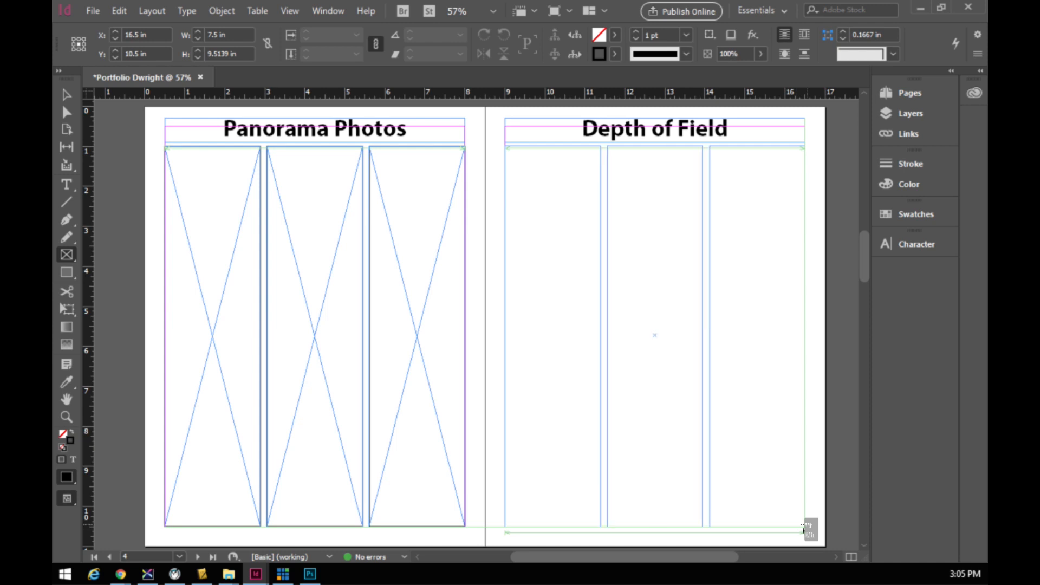
pyautogui.press('Up')
pyautogui.press('Up')
pyautogui.press('Up')
pyautogui.press('Up')
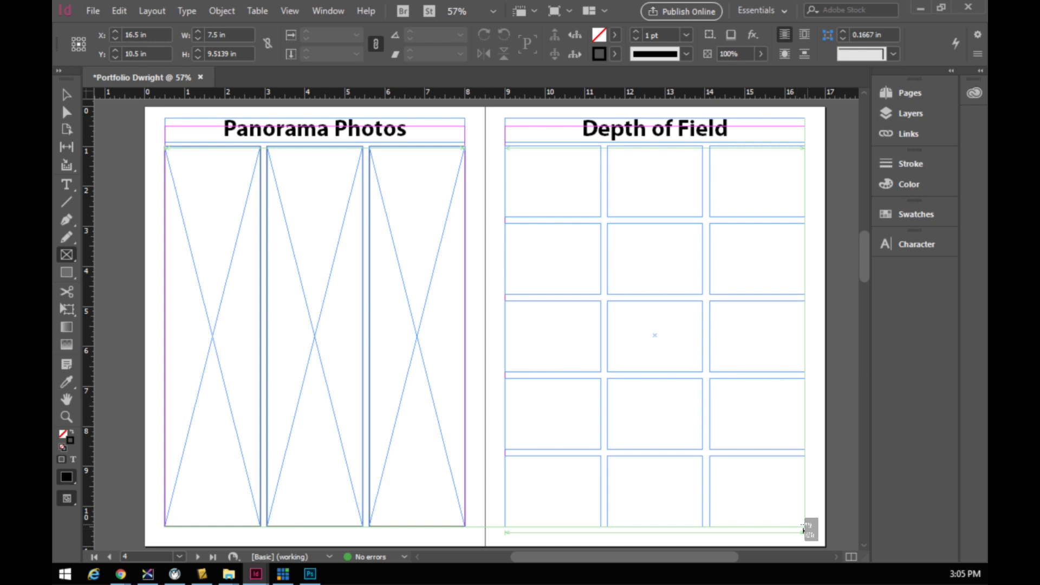
pyautogui.moveTo(804, 530); pyautogui.dragTo(804, 526)
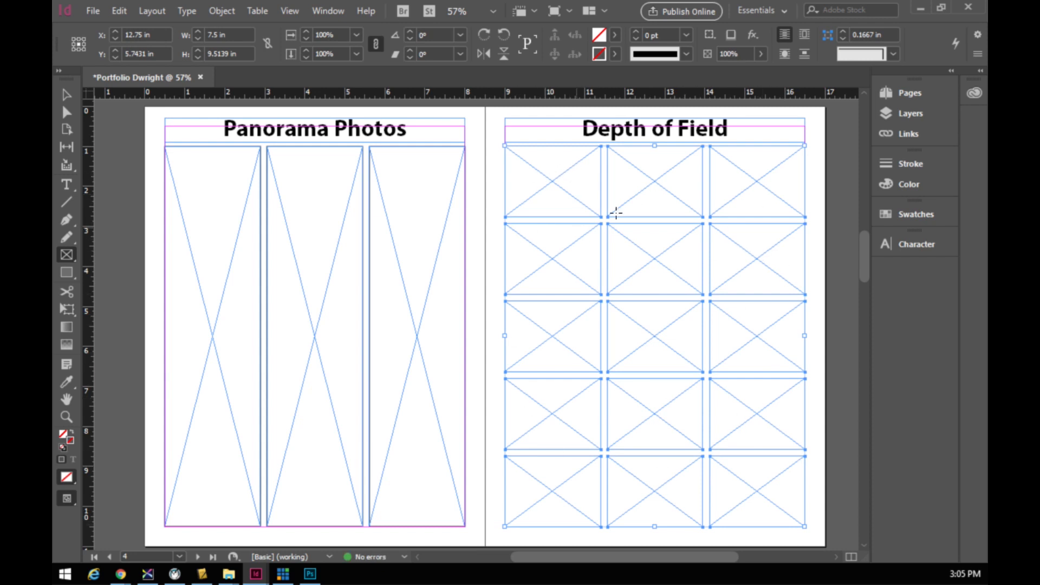
pyautogui.click(635, 32)
pyautogui.click(636, 32)
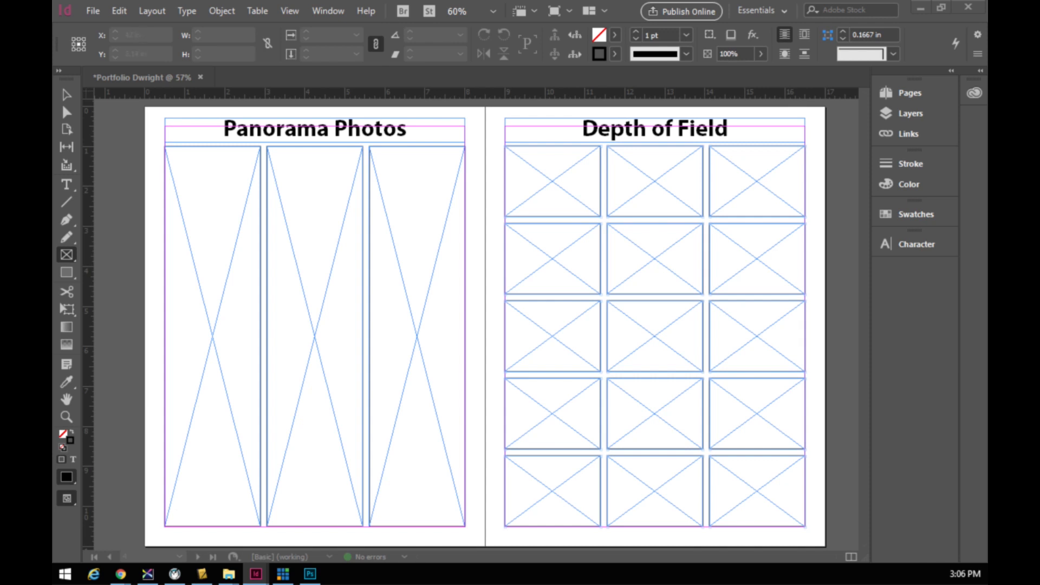
# - After checking the browser, expand the Pages panel showing 12 pages in 7 spreads
pyautogui.hotkey('alt', 'Tab')
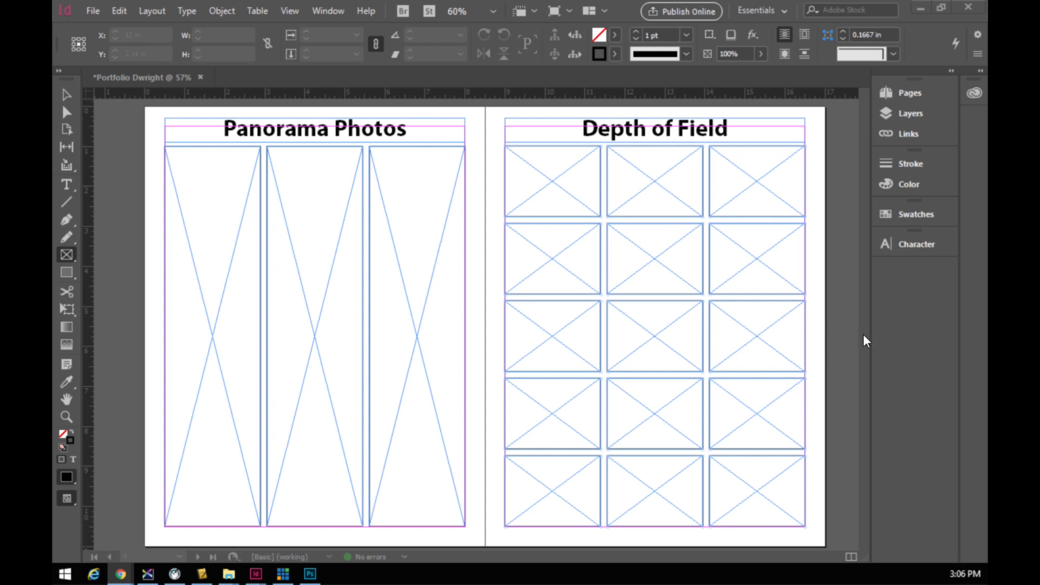
pyautogui.click(911, 93)
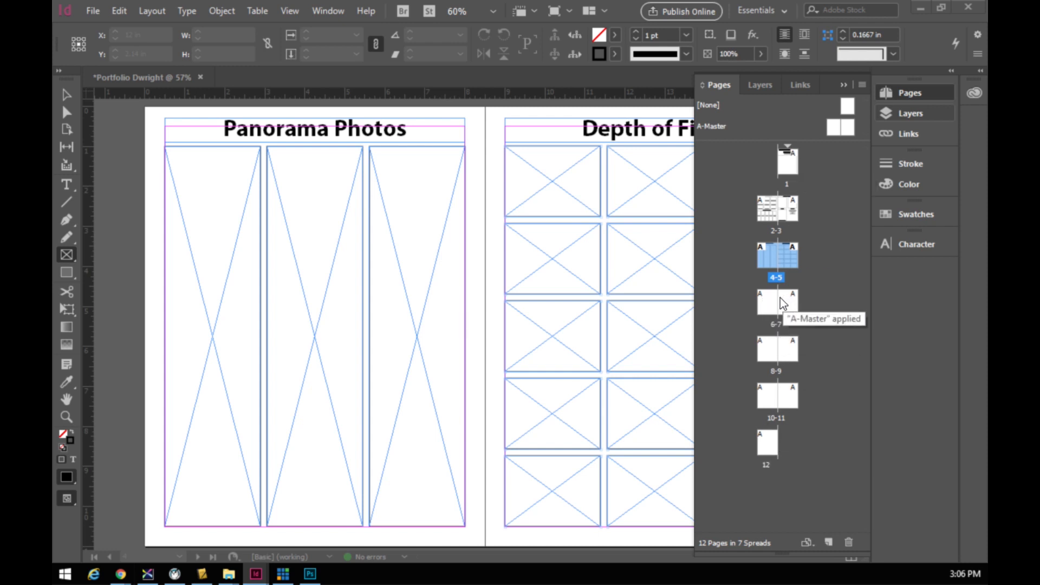
# - Jump to the empty 6–7 spread, collapse the Pages panel and dismiss the stray Rectangle dialog
pyautogui.hotkey('alt', 'Tab')
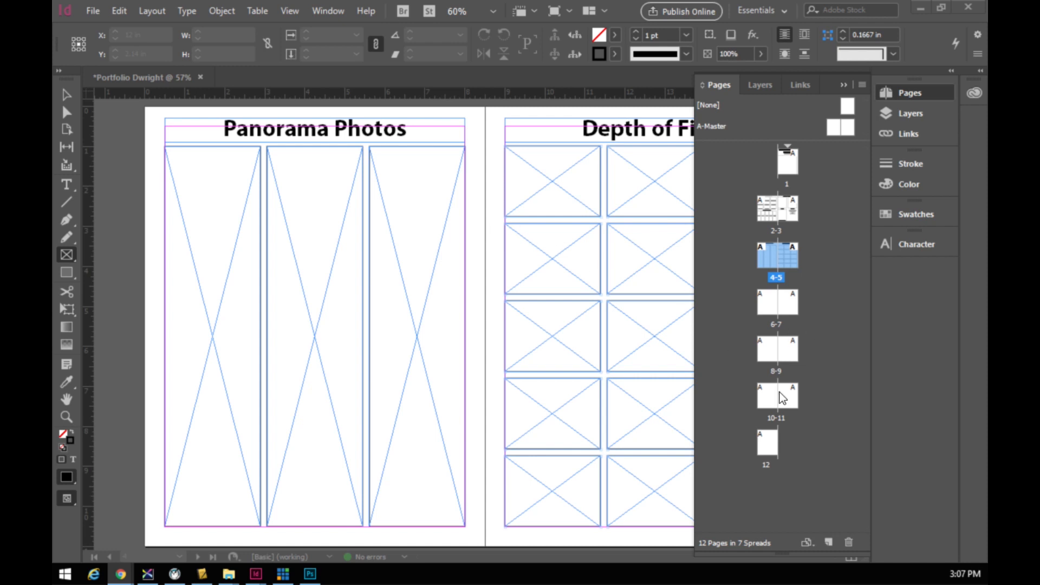
pyautogui.click(769, 303)
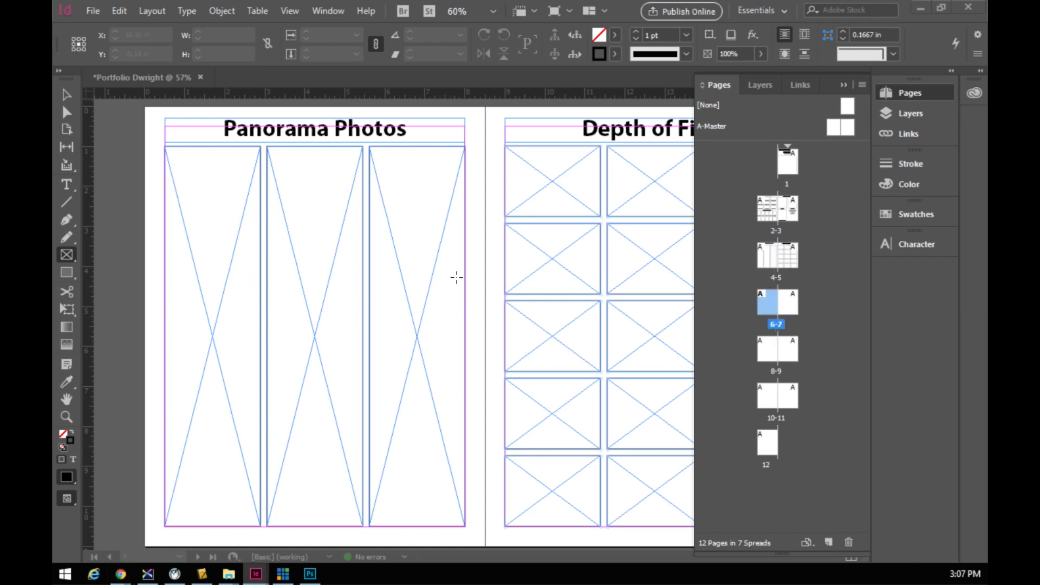
pyautogui.click(183, 80)
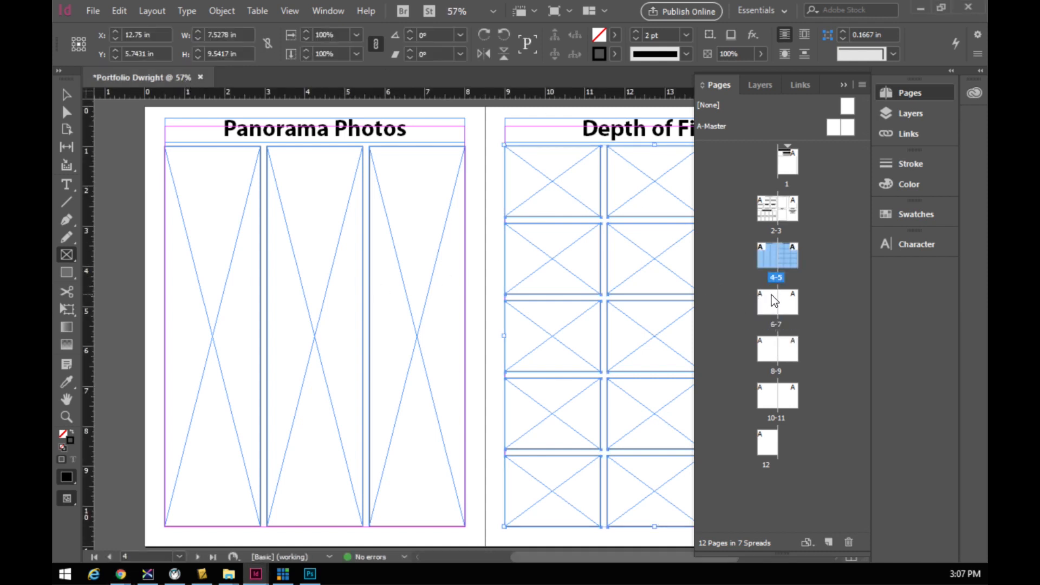
pyautogui.doubleClick(773, 301)
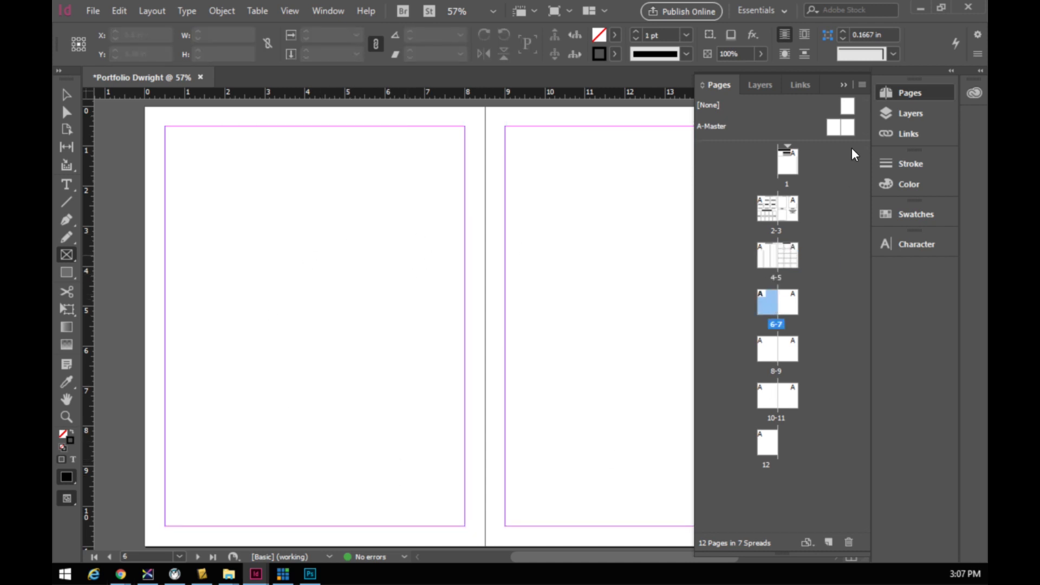
pyautogui.click(843, 85)
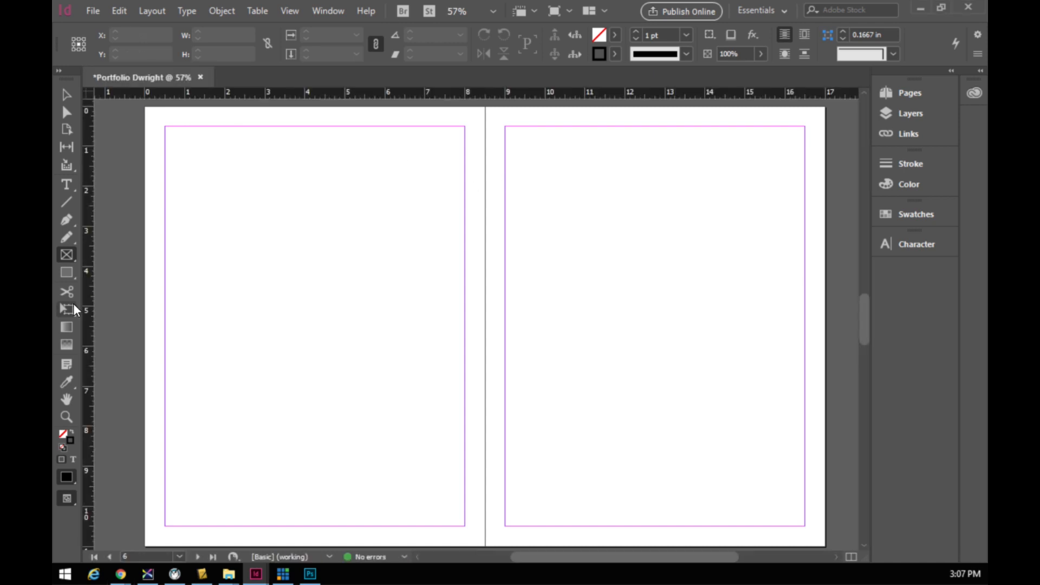
pyautogui.click(124, 205)
pyautogui.click(585, 296)
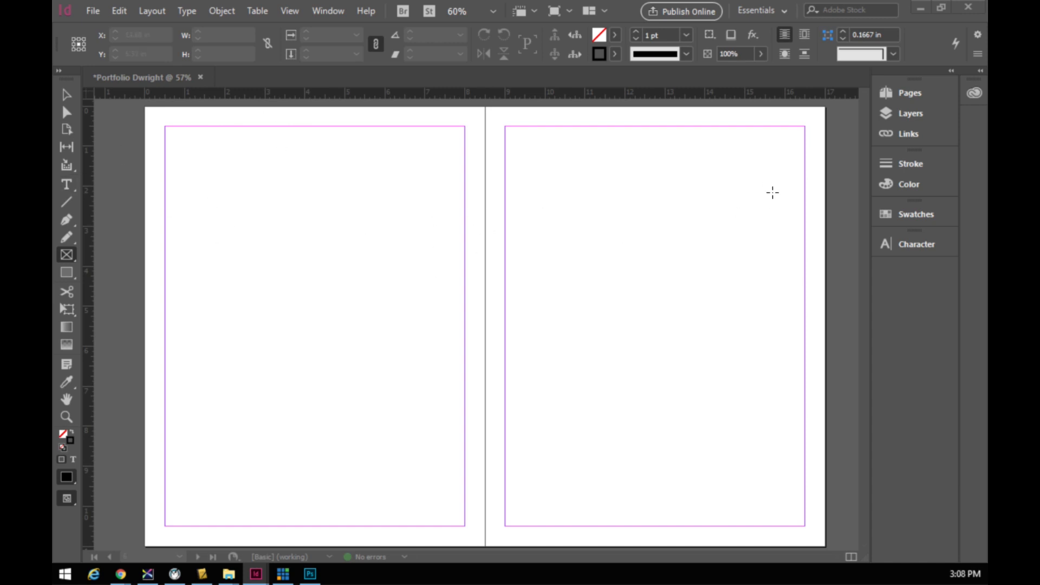
pyautogui.hotkey('alt', 'Tab')
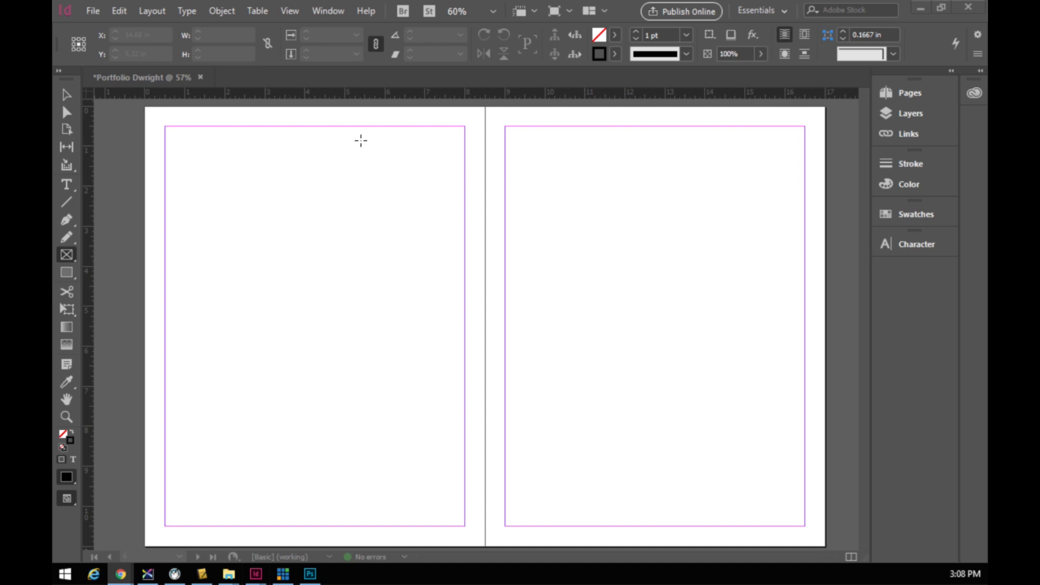
# - Draw a frame across the top of the left page, then delete it
pyautogui.click(67, 185)
pyautogui.moveTo(165, 126); pyautogui.dragTo(465, 157)
pyautogui.press('/')
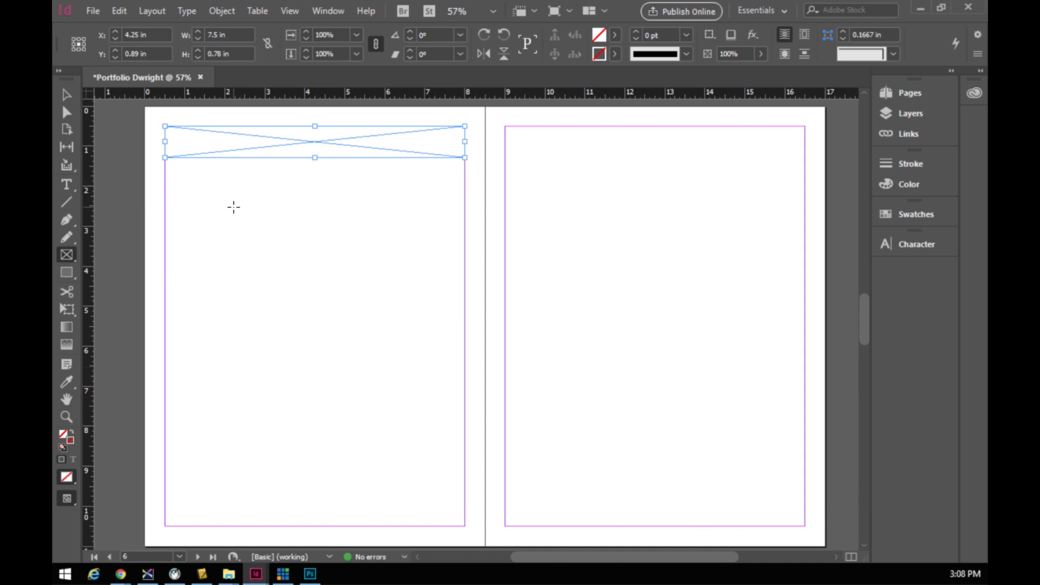
pyautogui.press('Delete')
# - Draw a text frame along the left page's top margin, start the heading and set it to 36 pt
pyautogui.click(67, 185)
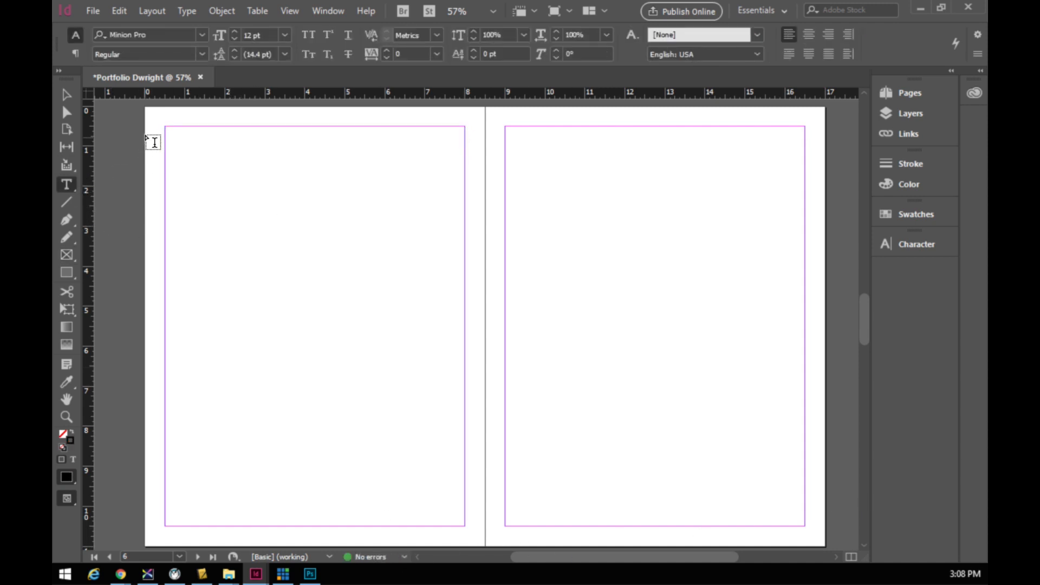
pyautogui.moveTo(168, 130); pyautogui.dragTo(464, 153)
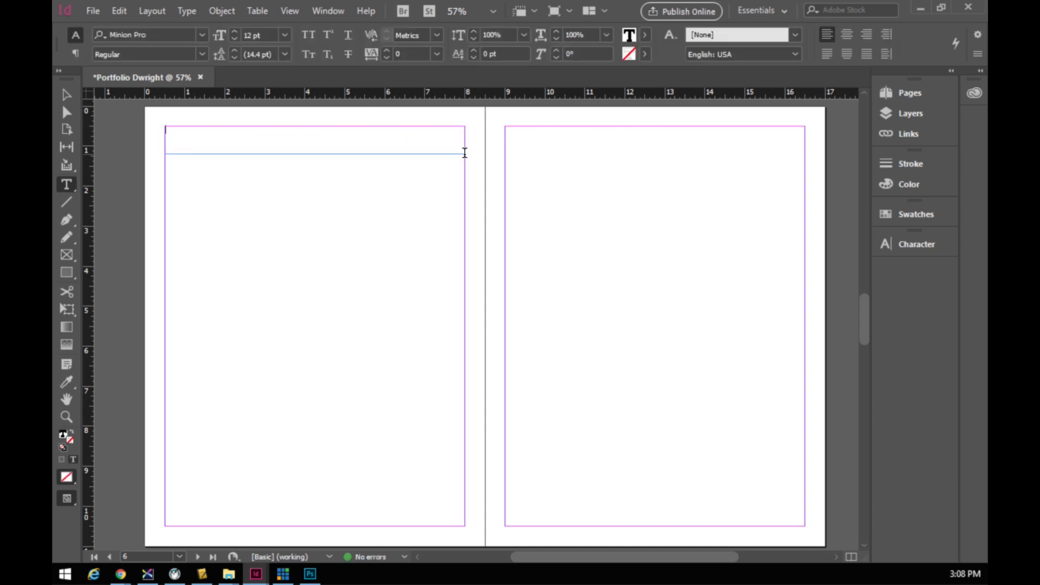
pyautogui.write('My')
pyautogui.write(' P')
pyautogui.moveTo(193, 128); pyautogui.dragTo(123, 130)
pyautogui.click(284, 35)
pyautogui.click(263, 221)
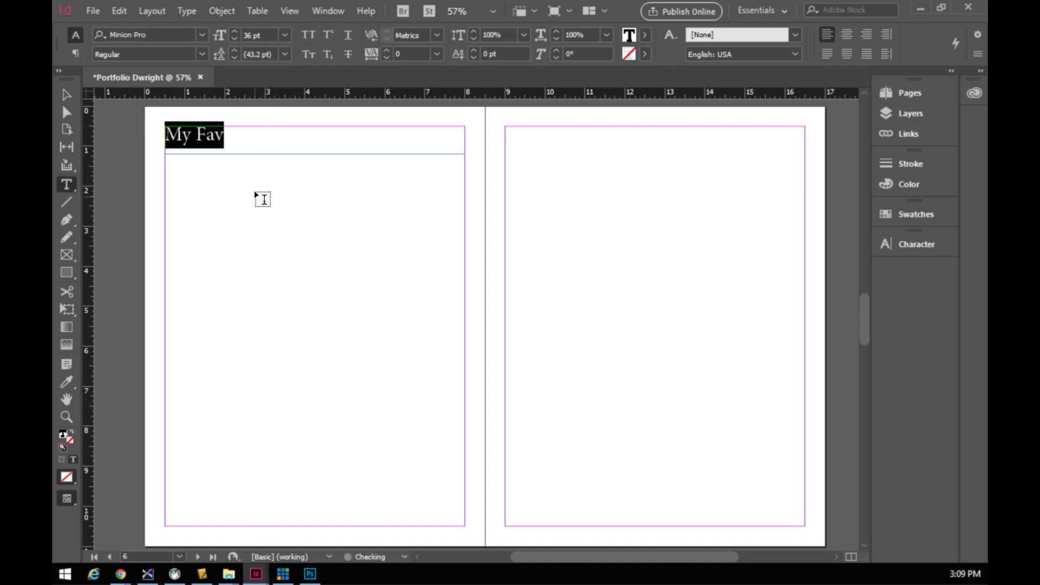
# - Finish typing the heading word, correcting stray letters along the way
pyautogui.click(245, 140)
pyautogui.write('orates')
pyautogui.press('BackSpace')
pyautogui.press('BackSpace')
pyautogui.write('s')
pyautogui.press('BackSpace')
pyautogui.write('es')
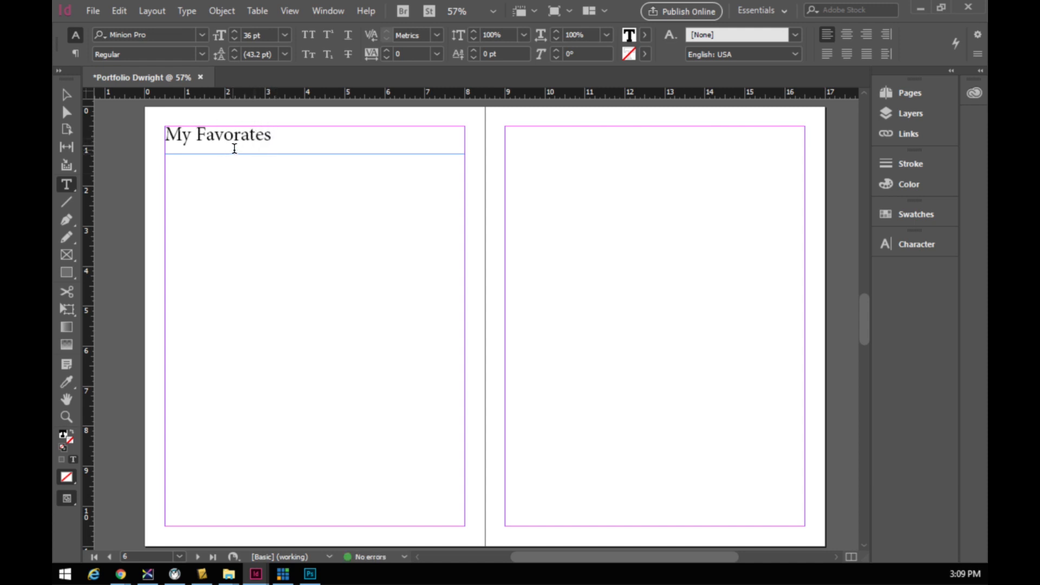
pyautogui.click(255, 135)
pyautogui.click(269, 146)
pyautogui.press('Delete')
pyautogui.write('i')
# - Correct the spelling to 'My Favourites' and centre the heading in its frame
pyautogui.moveTo(270, 135); pyautogui.dragTo(163, 133)
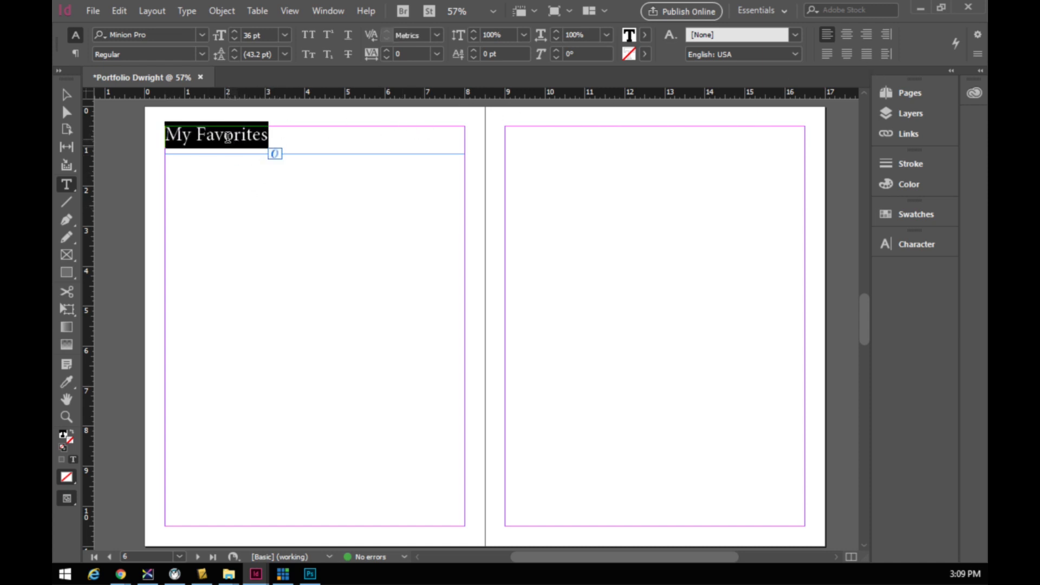
pyautogui.click(247, 144)
pyautogui.press('BackSpace')
pyautogui.press('BackSpace')
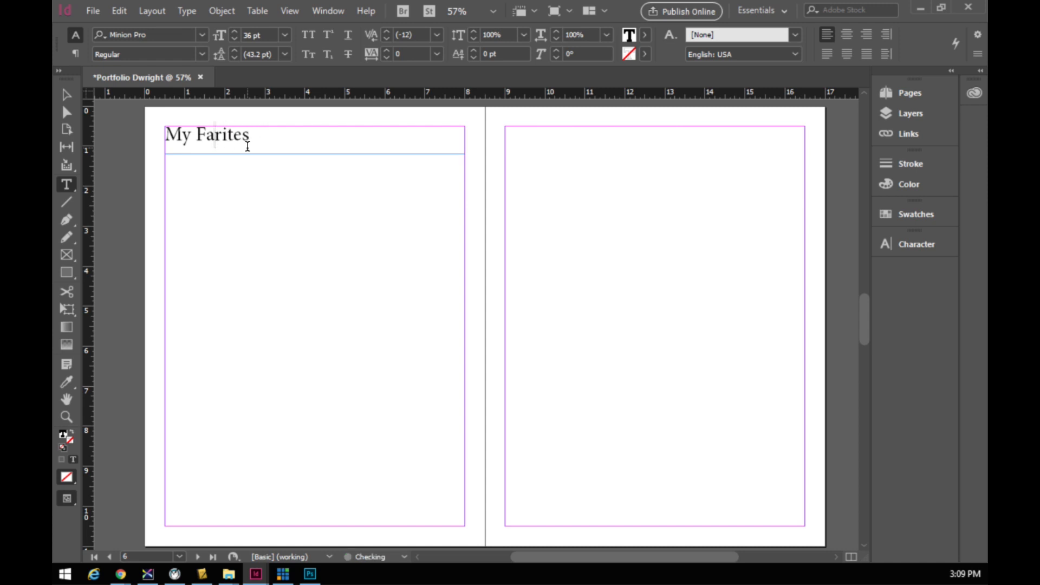
pyautogui.write('vou')
pyautogui.moveTo(293, 139); pyautogui.dragTo(150, 140)
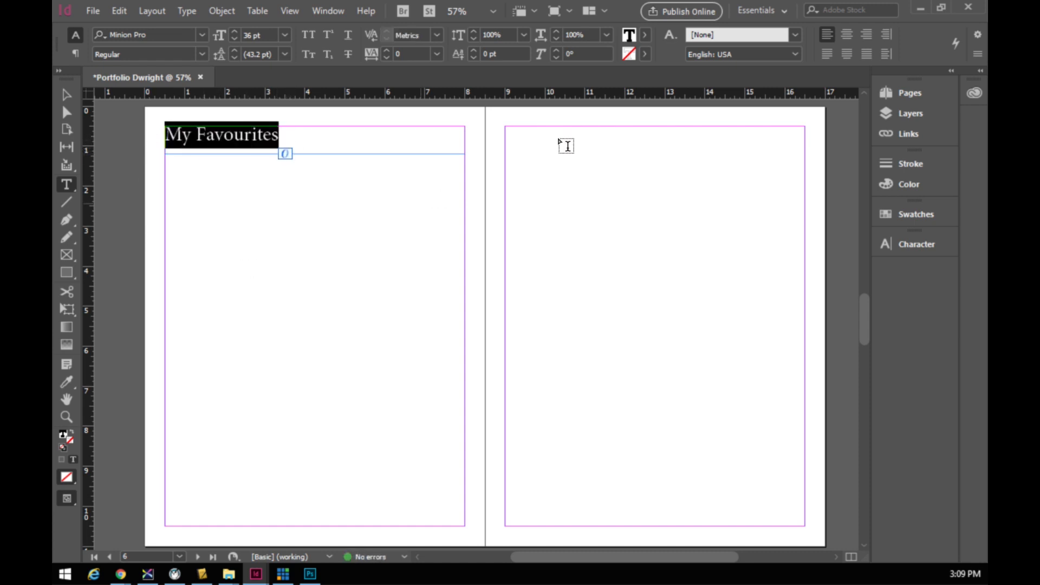
pyautogui.click(846, 34)
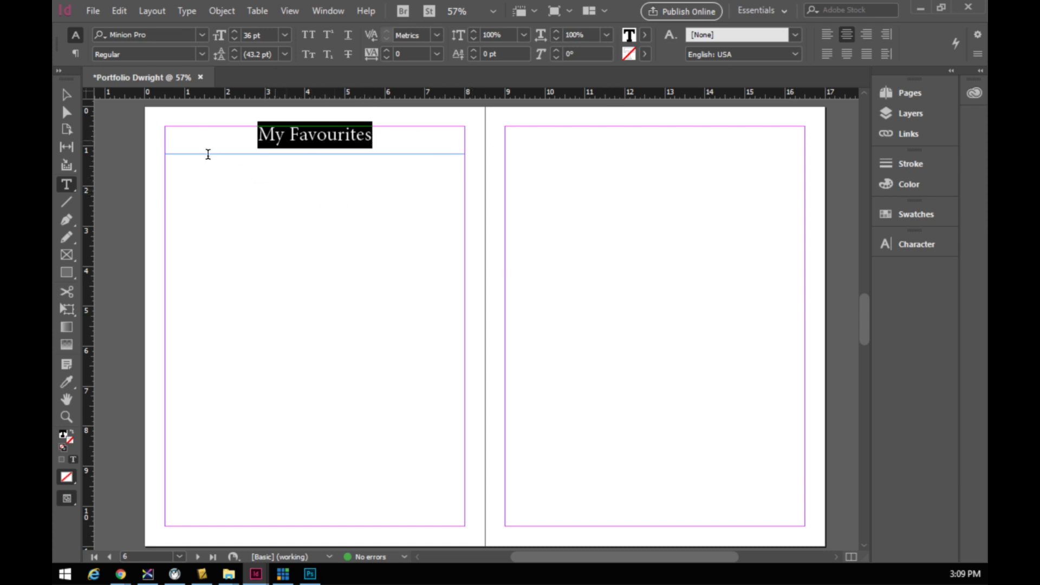
pyautogui.click(203, 34)
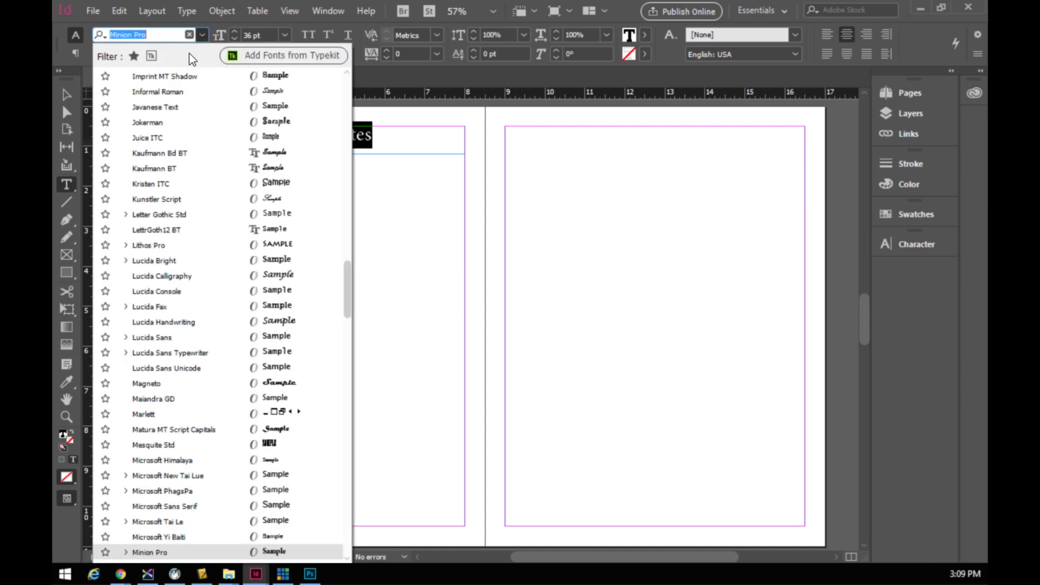
# - Set the My Favourites heading in Myriad Pro Bold
pyautogui.moveTo(349, 296); pyautogui.dragTo(347, 86)
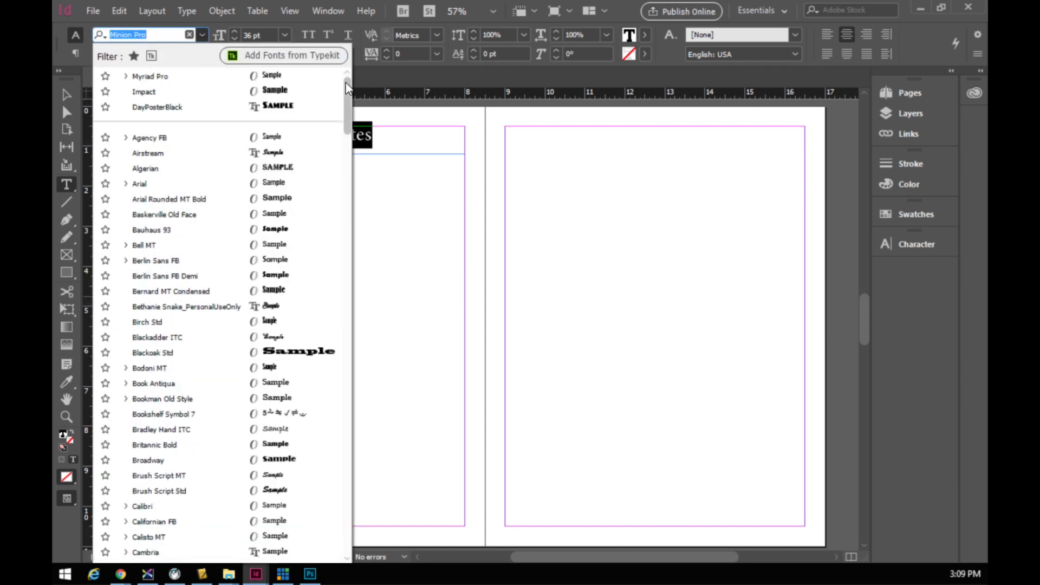
pyautogui.click(159, 81)
pyautogui.click(201, 54)
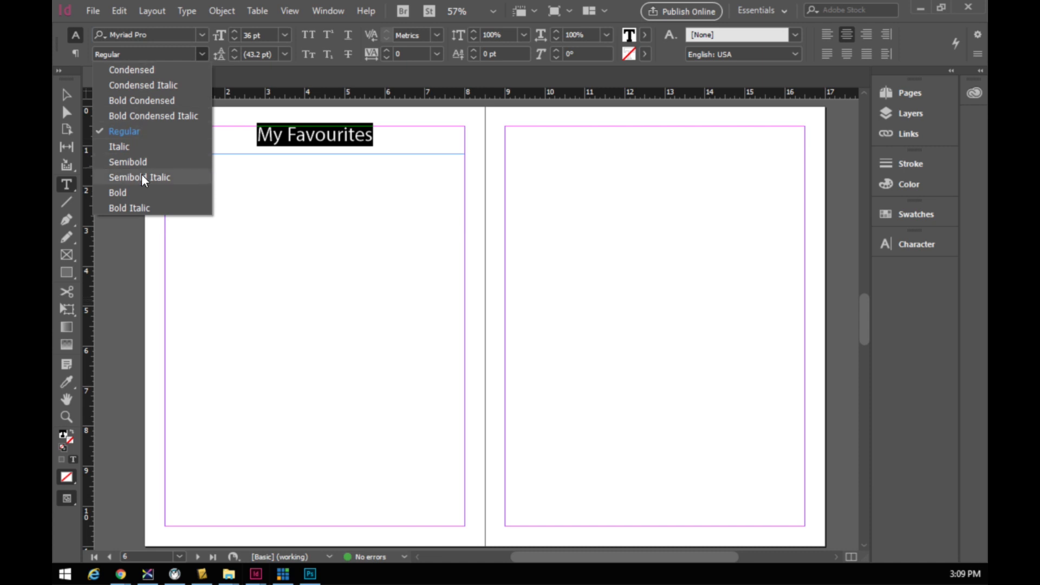
pyautogui.click(149, 193)
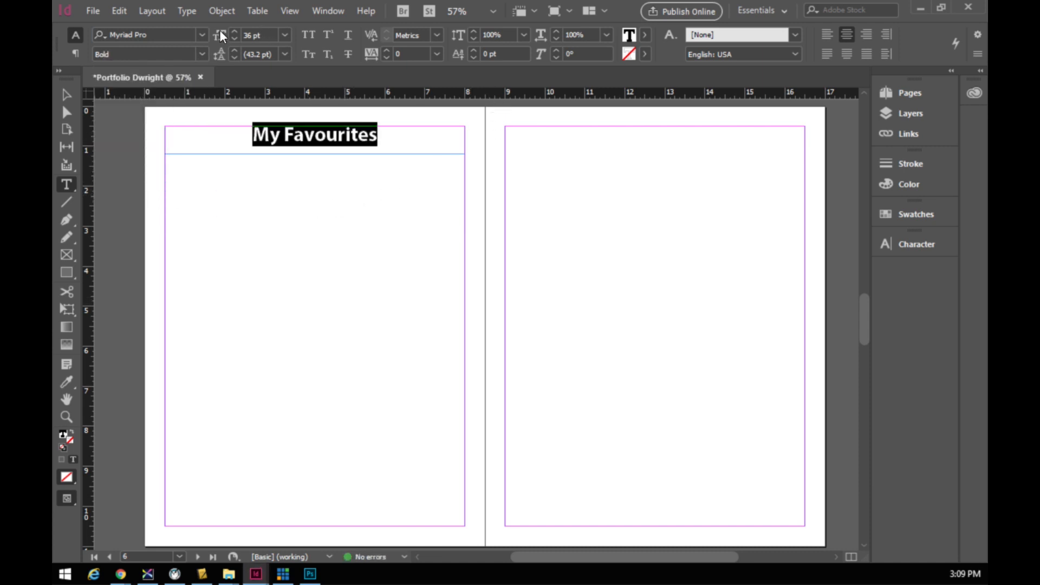
# - Step the heading's font size up to 47 pt
pyautogui.click(236, 31)
pyautogui.click(237, 32)
pyautogui.click(236, 32)
pyautogui.click(236, 30)
pyautogui.click(282, 255)
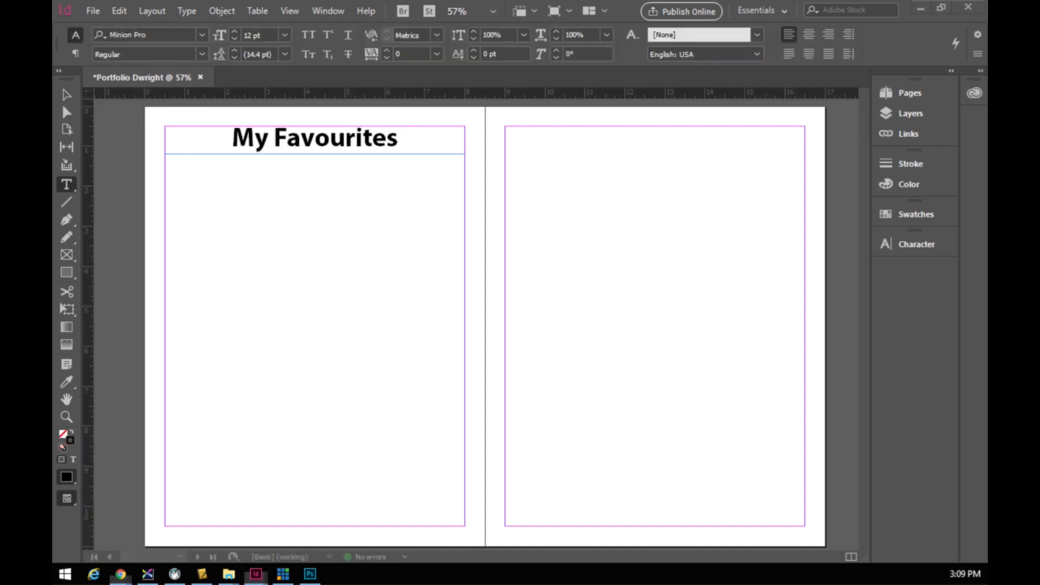
pyautogui.scroll(3, 307, 285)
pyautogui.scroll(-3, 304, 288)
pyautogui.scroll(-1, 303, 288)
pyautogui.scroll(1, 303, 288)
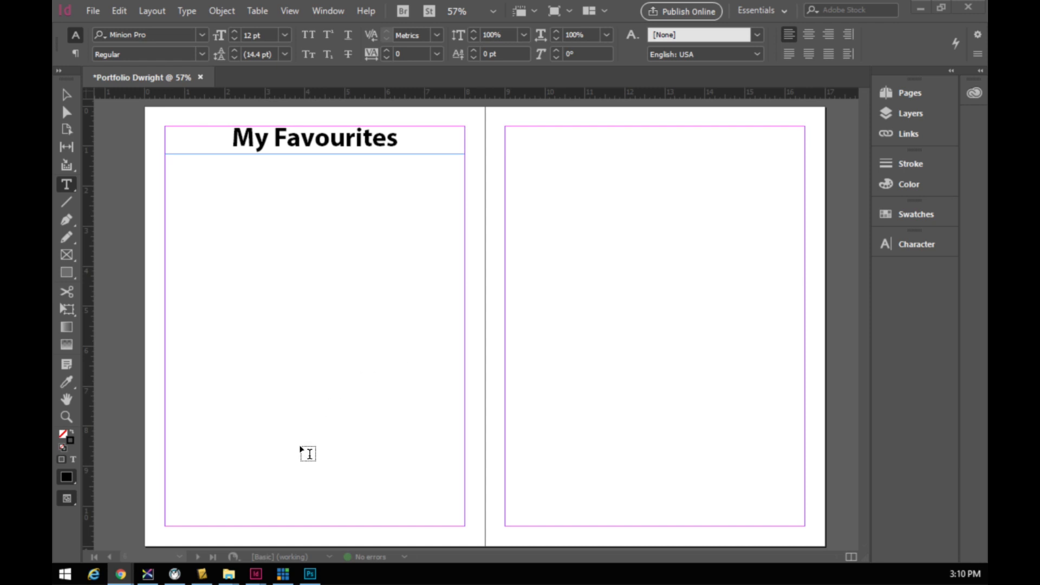
pyautogui.click(65, 256)
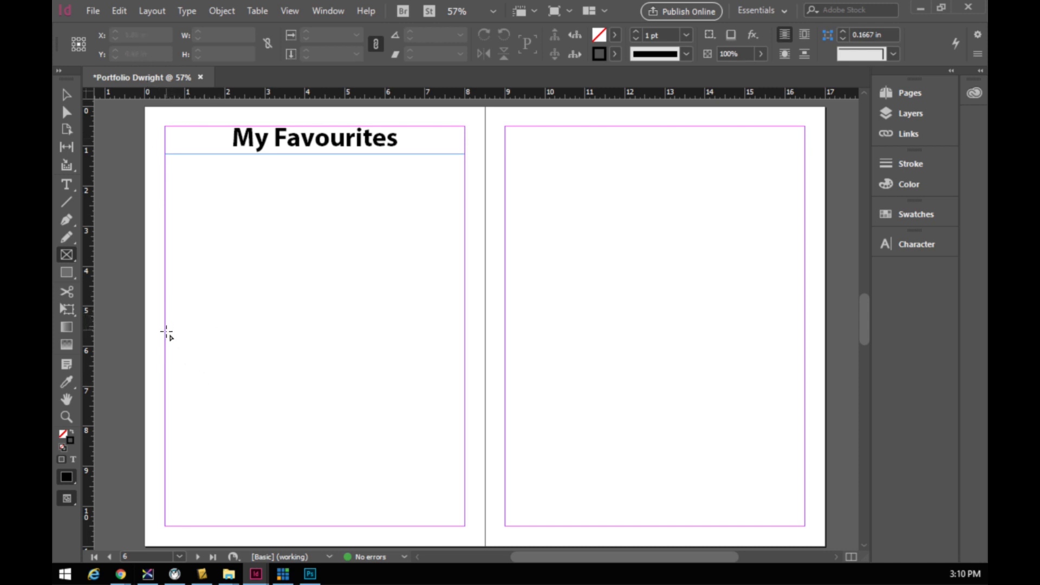
# - Draw a 16 × 5 in image frame across the lower half of both pages and lower its top edge slightly
pyautogui.moveTo(165, 336)
pyautogui.mouseDown()
pyautogui.moveTo(382, 362)
pyautogui.moveTo(759, 438)
pyautogui.moveTo(801, 468)
pyautogui.moveTo(801, 527)
pyautogui.mouseUp()
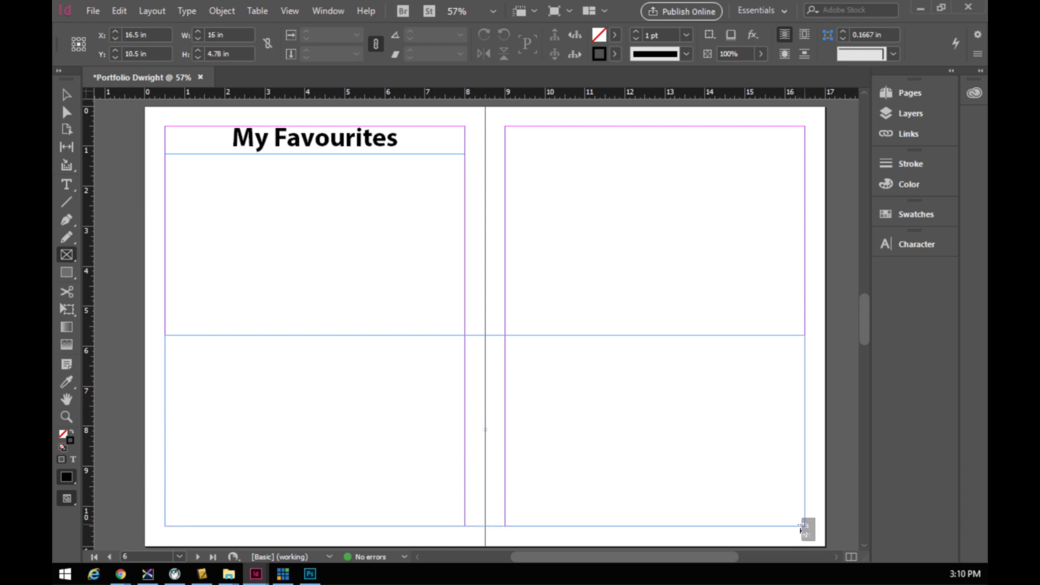
pyautogui.moveTo(801, 528); pyautogui.dragTo(805, 525)
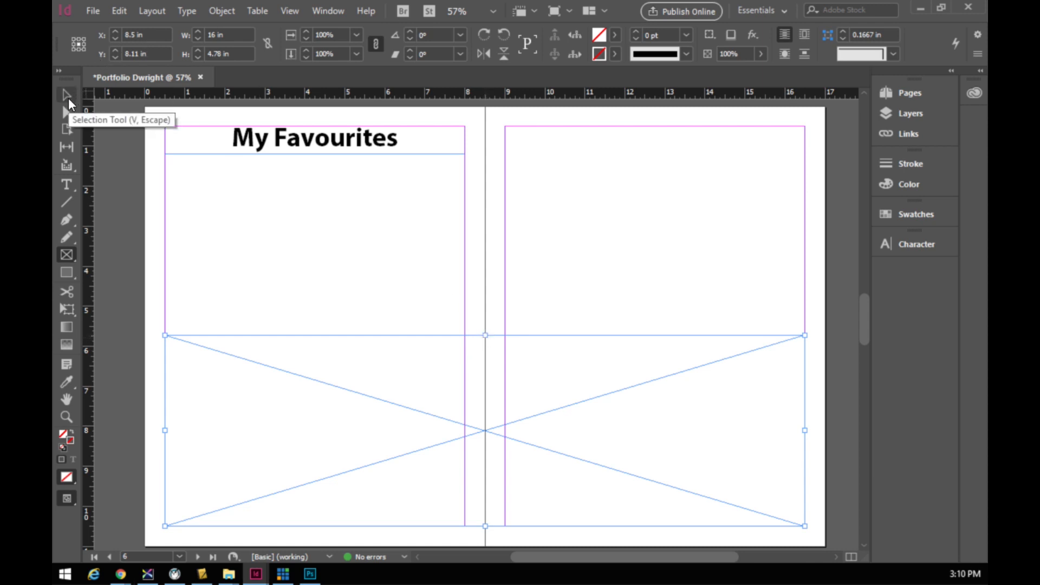
pyautogui.click(68, 98)
pyautogui.moveTo(486, 336)
pyautogui.mouseDown()
pyautogui.moveTo(486, 390)
pyautogui.moveTo(502, 298)
pyautogui.moveTo(502, 325)
pyautogui.moveTo(492, 323)
pyautogui.moveTo(490, 338)
pyautogui.moveTo(488, 328)
pyautogui.mouseUp()
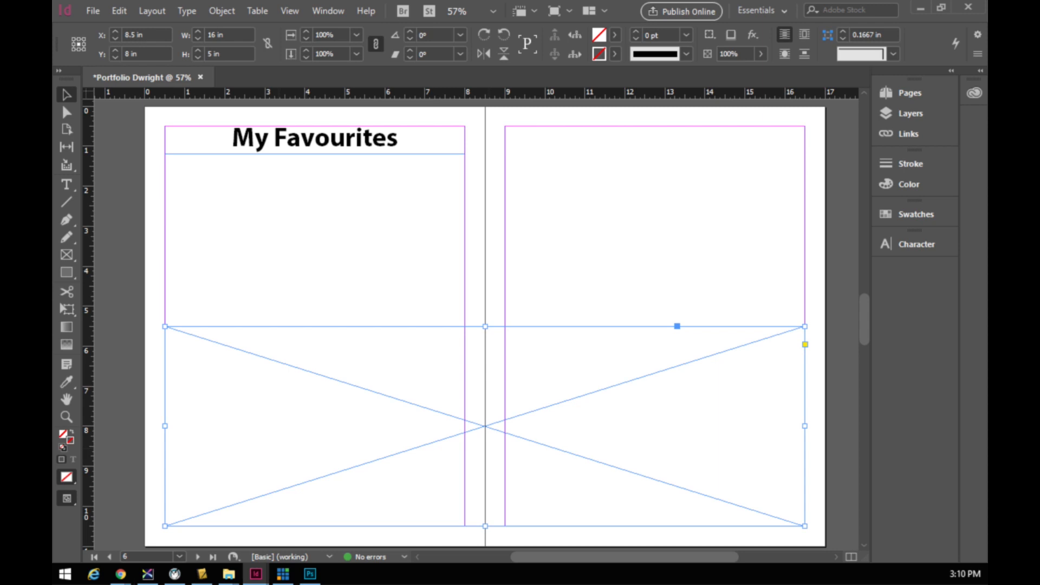
pyautogui.hotkey('alt', 'Tab')
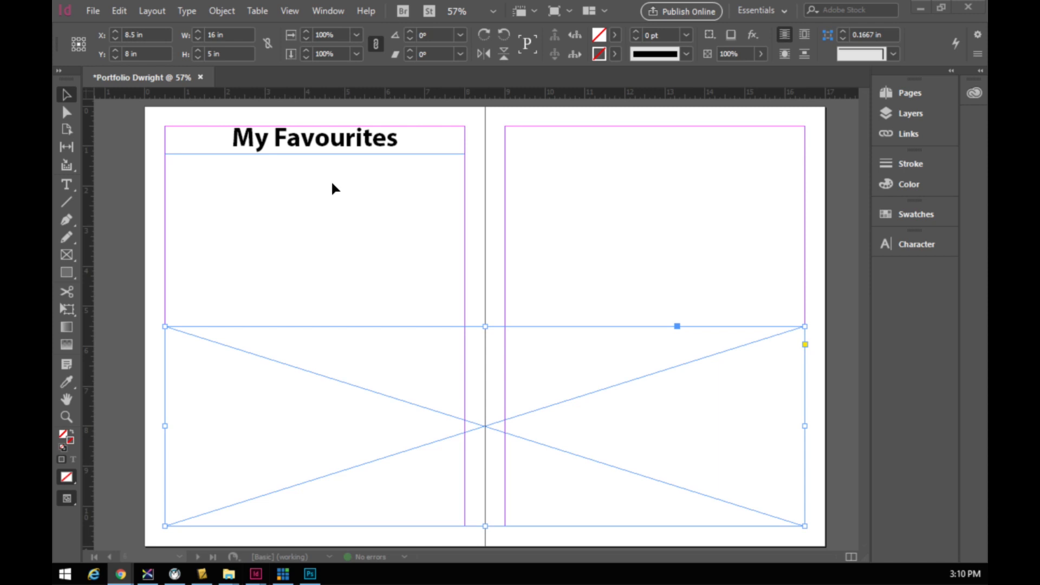
# - Draw a large image frame in the left page's upper-left area below the heading
pyautogui.click(66, 254)
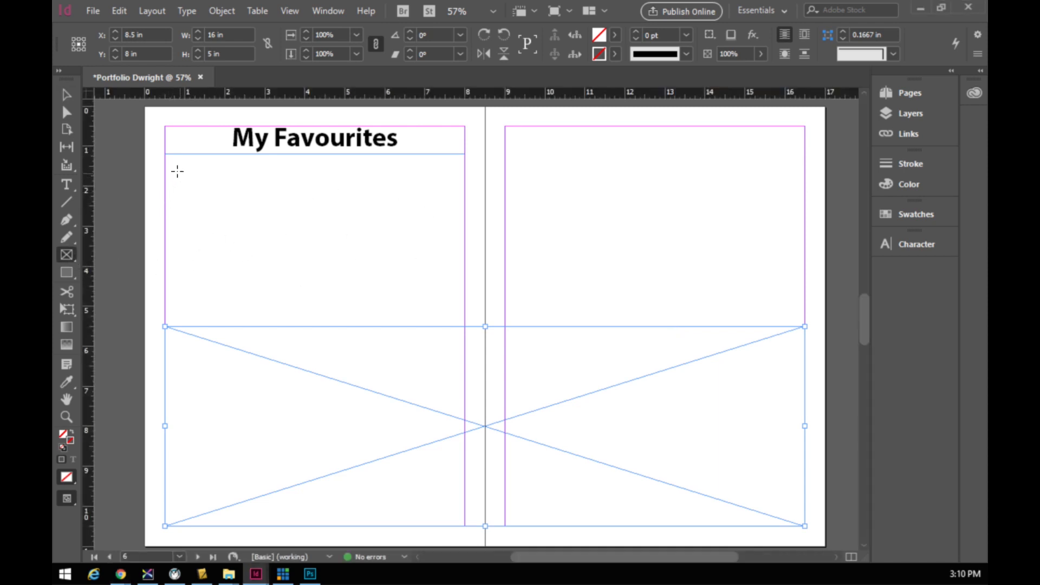
pyautogui.moveTo(166, 159); pyautogui.dragTo(312, 323)
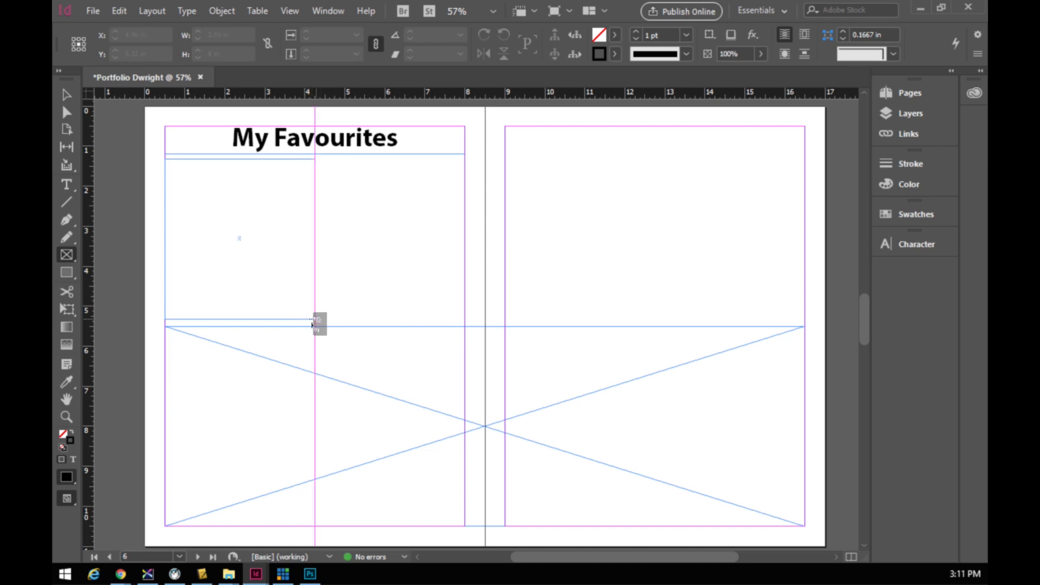
pyautogui.moveTo(312, 324)
pyautogui.mouseDown()
pyautogui.moveTo(439, 285)
pyautogui.moveTo(299, 325)
pyautogui.moveTo(321, 325)
pyautogui.moveTo(311, 317)
pyautogui.mouseUp()
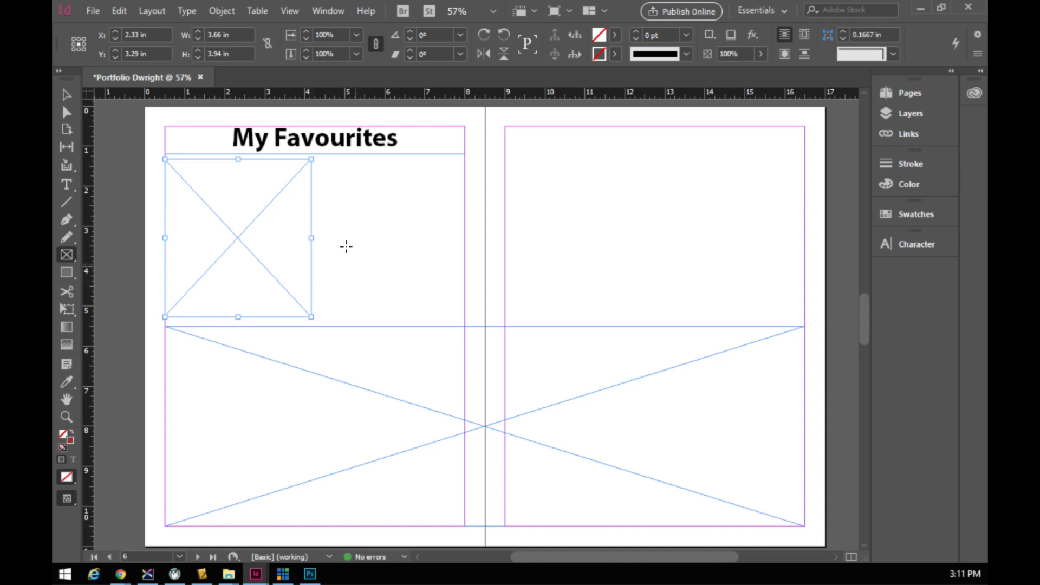
pyautogui.click(68, 99)
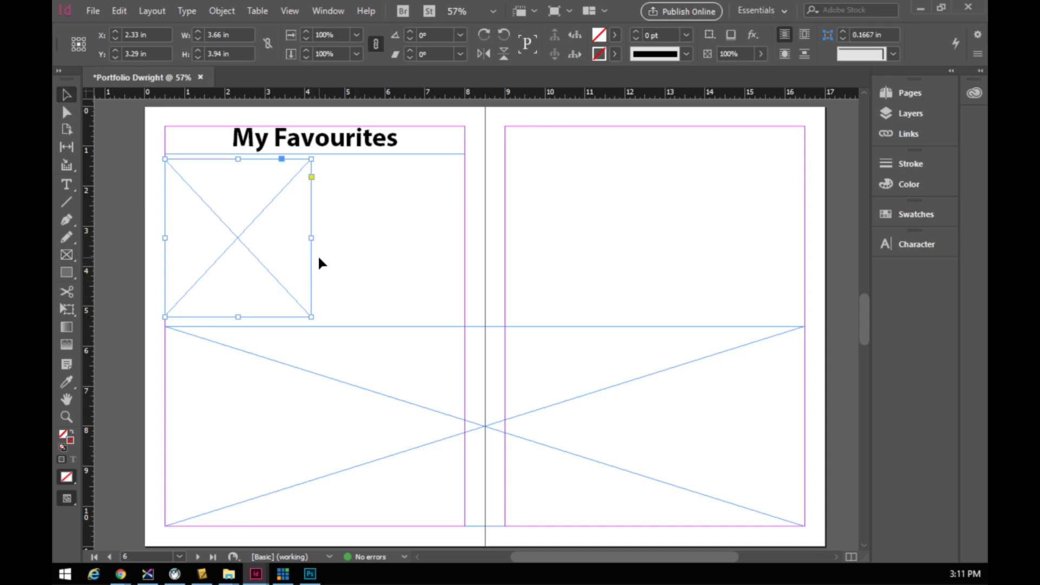
pyautogui.press('Down')
pyautogui.press('Down')
pyautogui.press('Down')
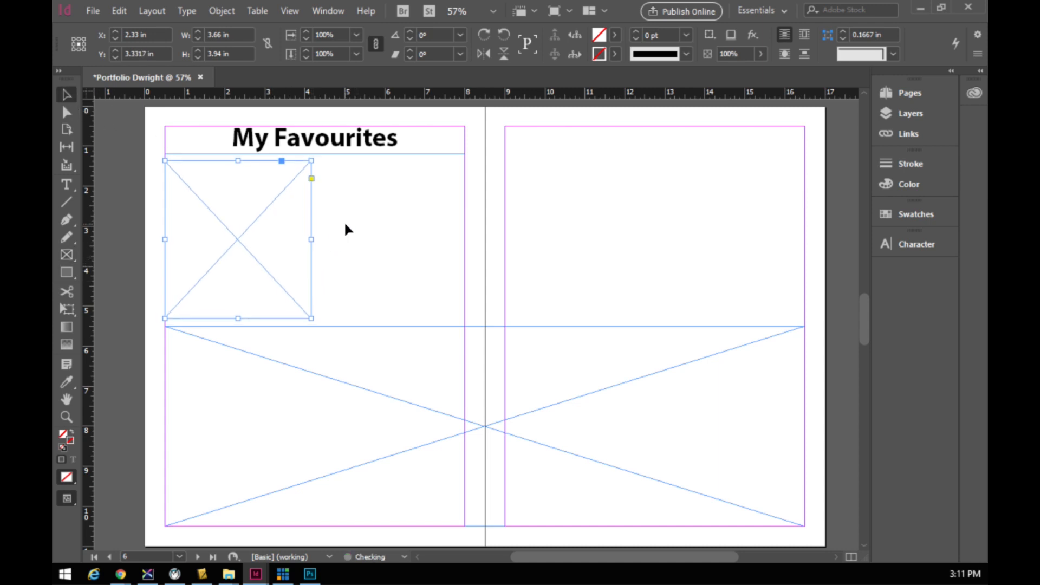
pyautogui.click(353, 365)
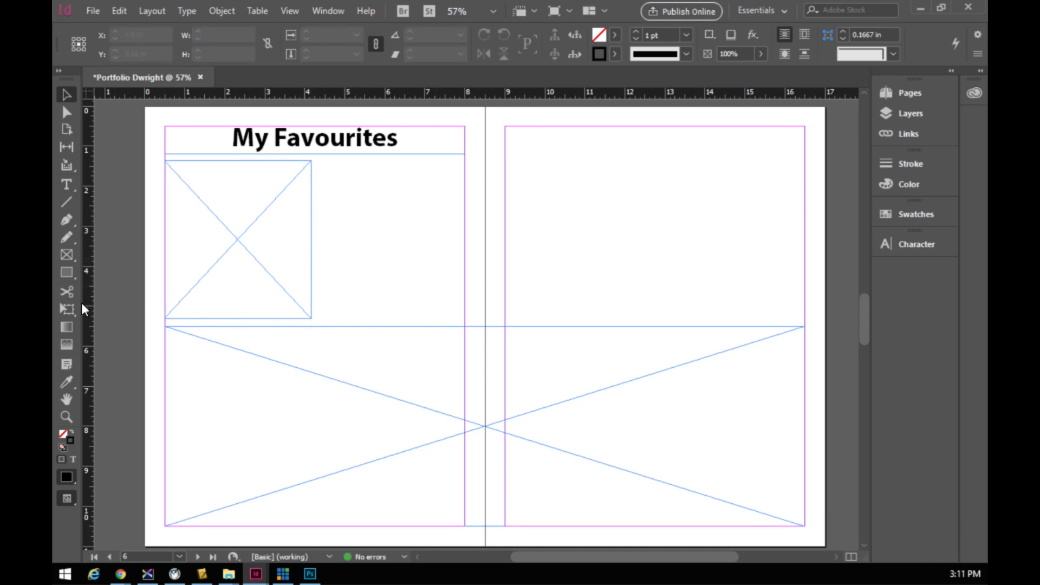
# - Draw a 2 × 2 grid of four small frames beside it and restore default colours
pyautogui.click(66, 254)
pyautogui.moveTo(320, 165); pyautogui.dragTo(458, 326)
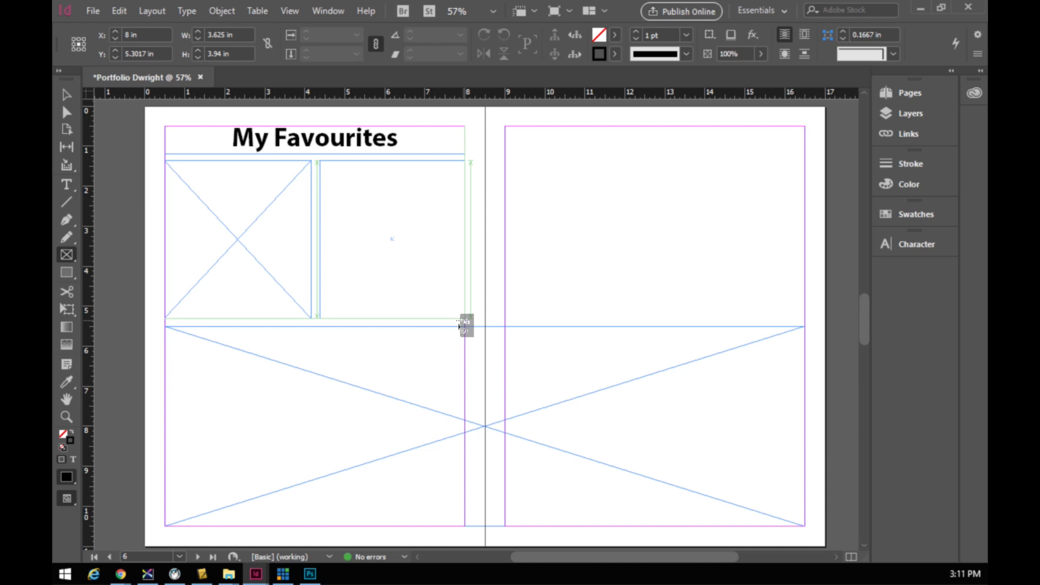
pyautogui.press('Right')
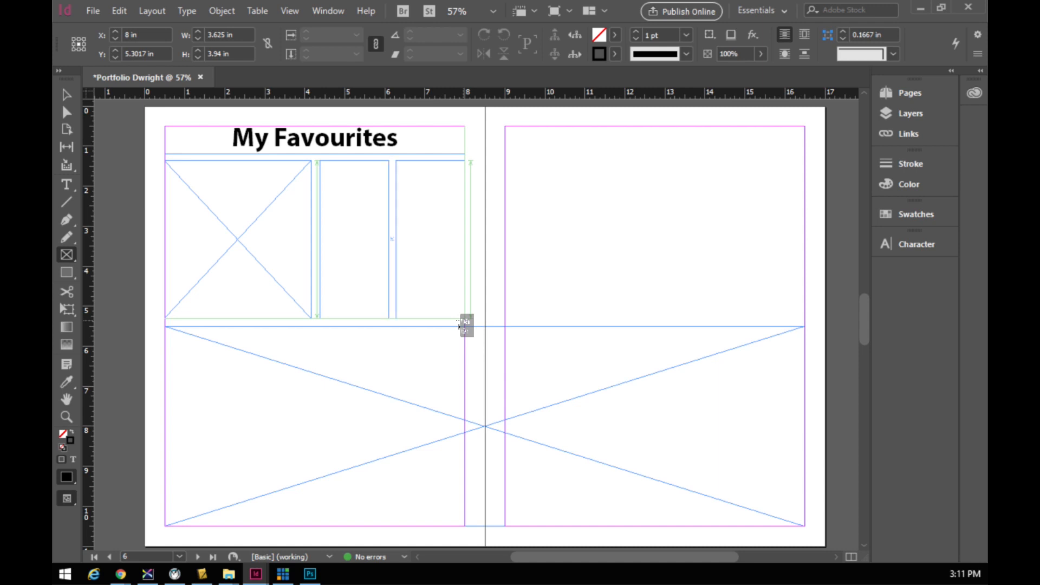
pyautogui.press('Up')
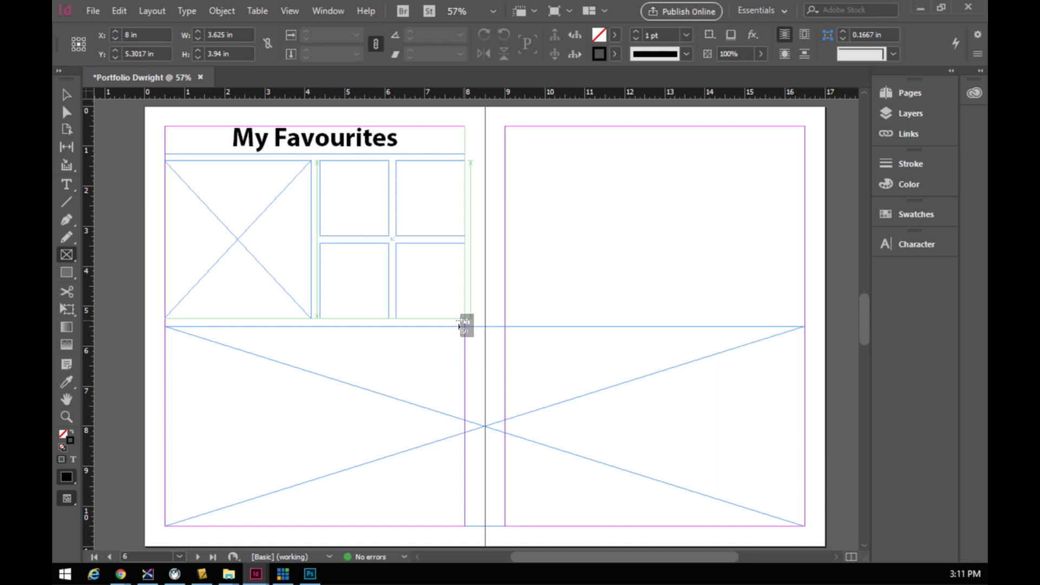
pyautogui.moveTo(459, 326); pyautogui.dragTo(461, 325)
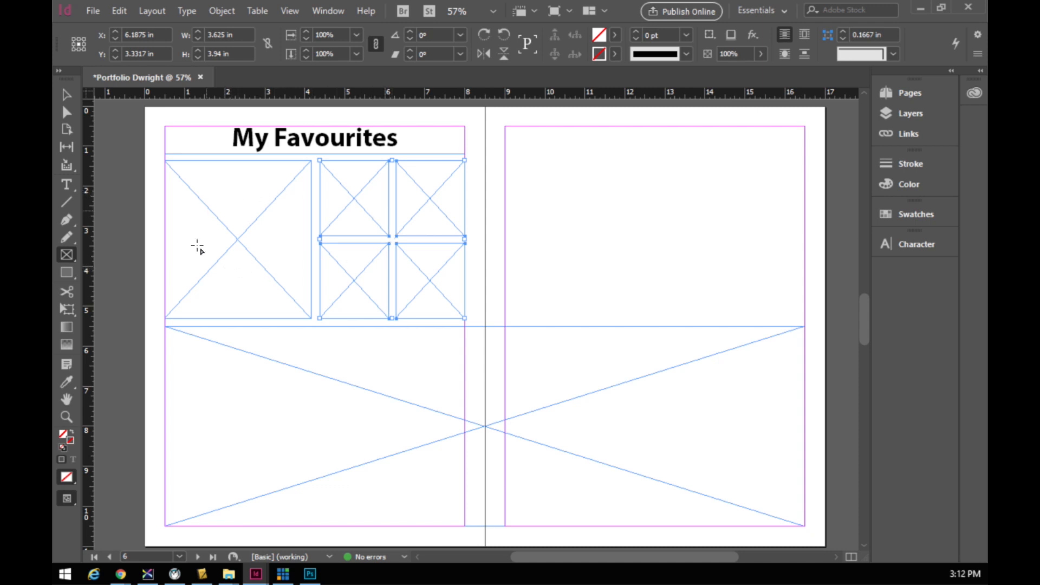
pyautogui.click(67, 96)
pyautogui.click(156, 174)
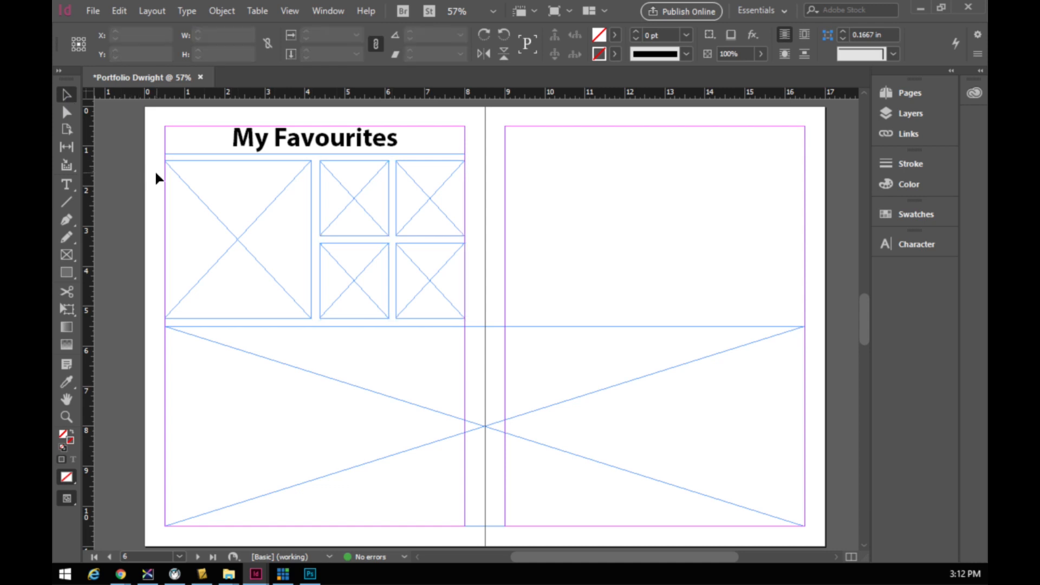
pyautogui.press('d')
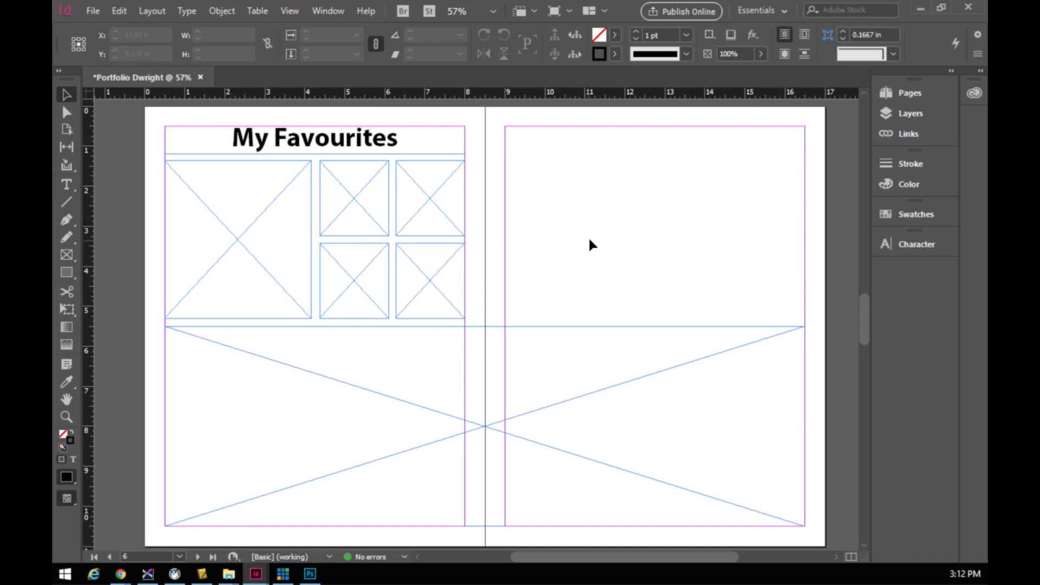
# - Draw two tall frames side by side across the top of the right page
pyautogui.click(65, 255)
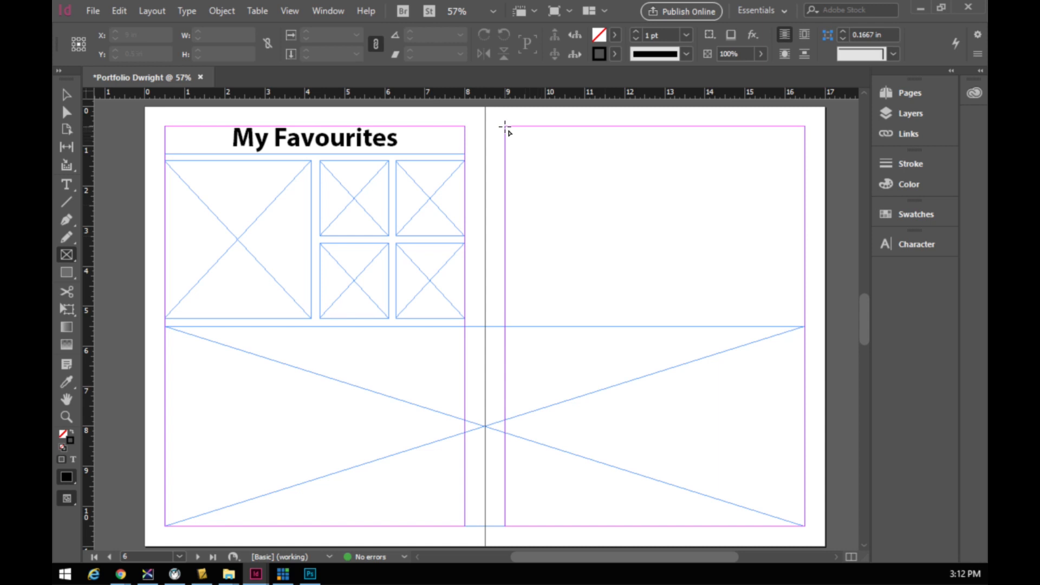
pyautogui.moveTo(505, 126); pyautogui.dragTo(649, 326)
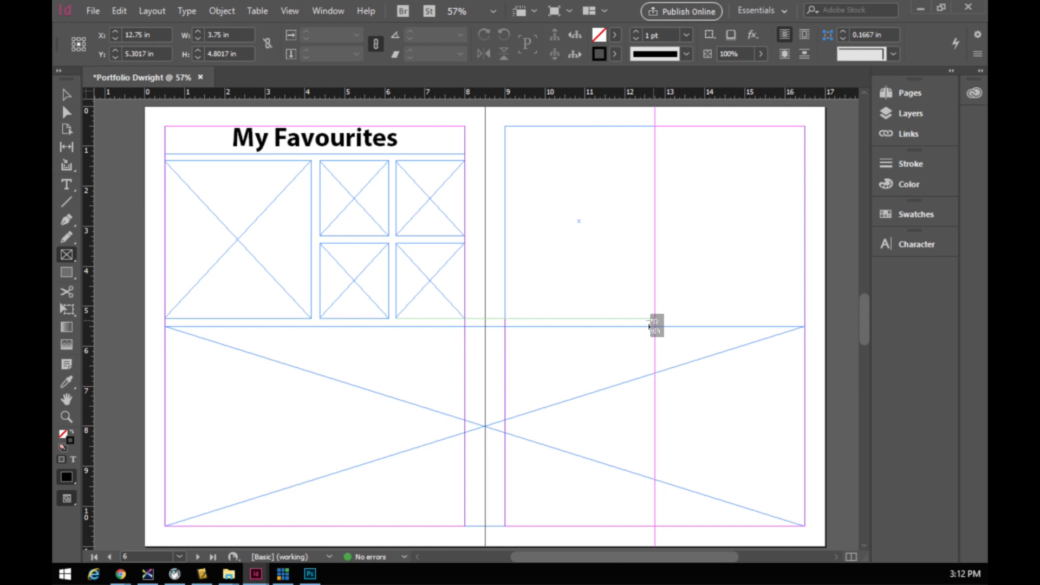
pyautogui.moveTo(649, 327); pyautogui.dragTo(655, 322)
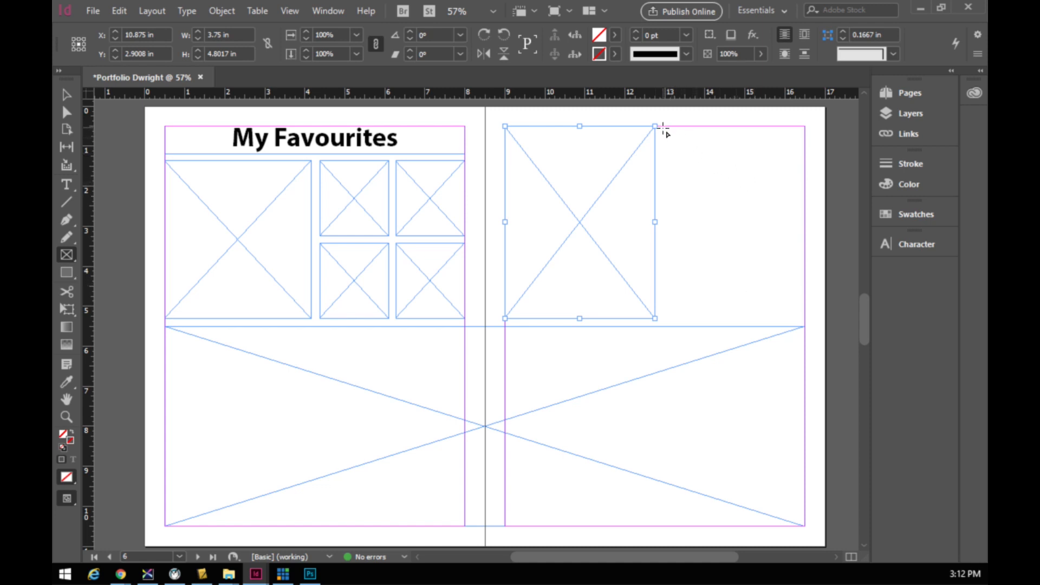
pyautogui.moveTo(662, 126); pyautogui.dragTo(805, 319)
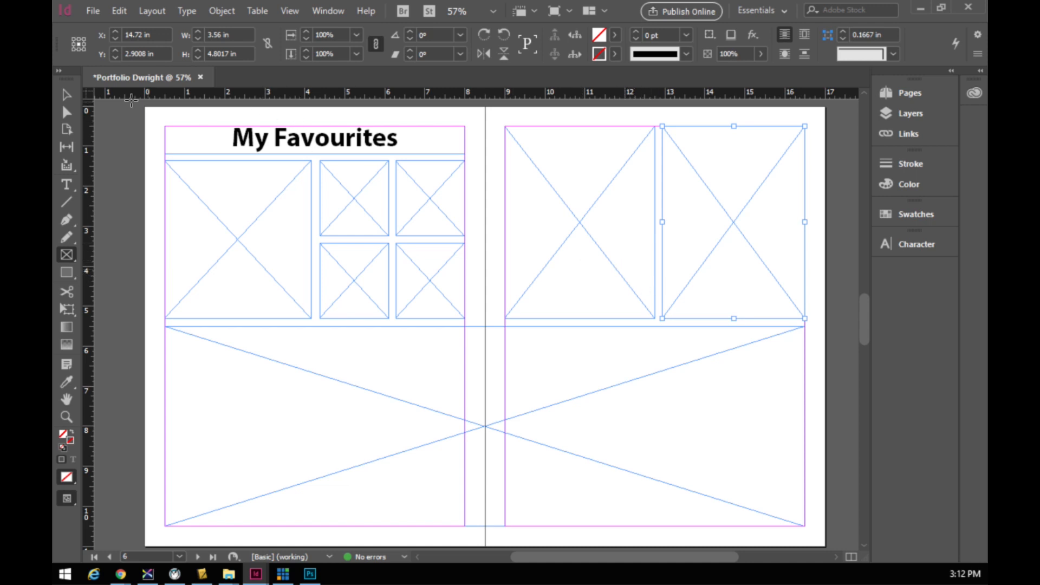
pyautogui.press('v')
pyautogui.click(497, 248)
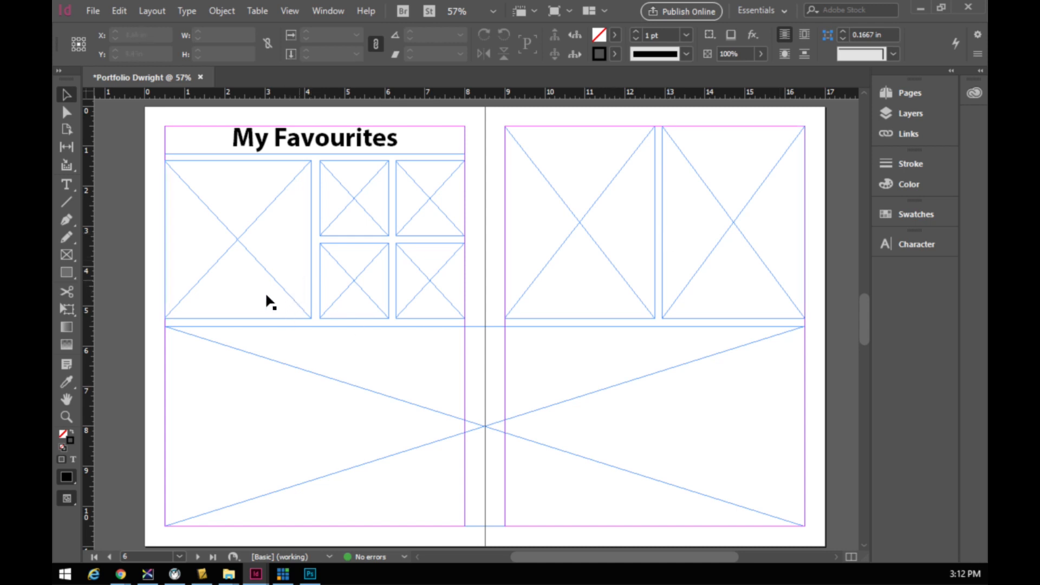
# - Turn the wide bottom frame into a text frame labelled 'Photo Print'
pyautogui.click(65, 184)
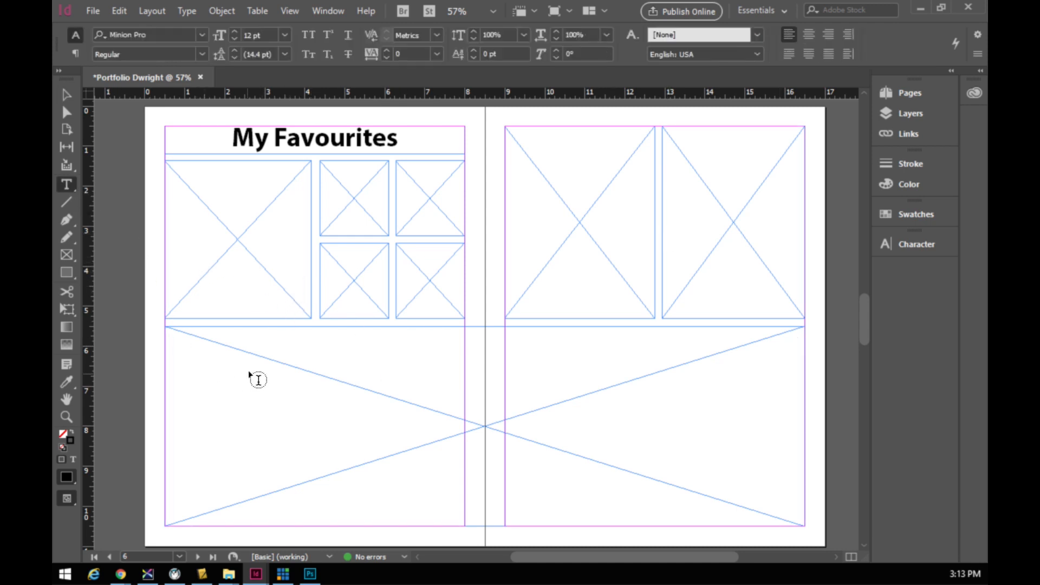
pyautogui.click(186, 347)
pyautogui.write('P')
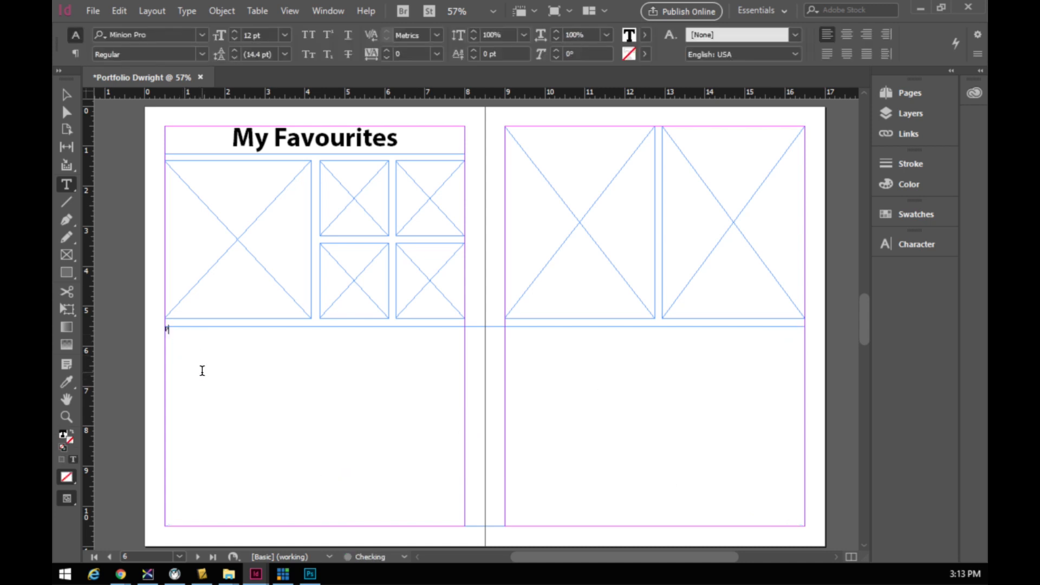
pyautogui.write('hoto Print')
# - Label the large left-page frame 'Favourite 1' and the four small frames 'Favs'
pyautogui.click(174, 170)
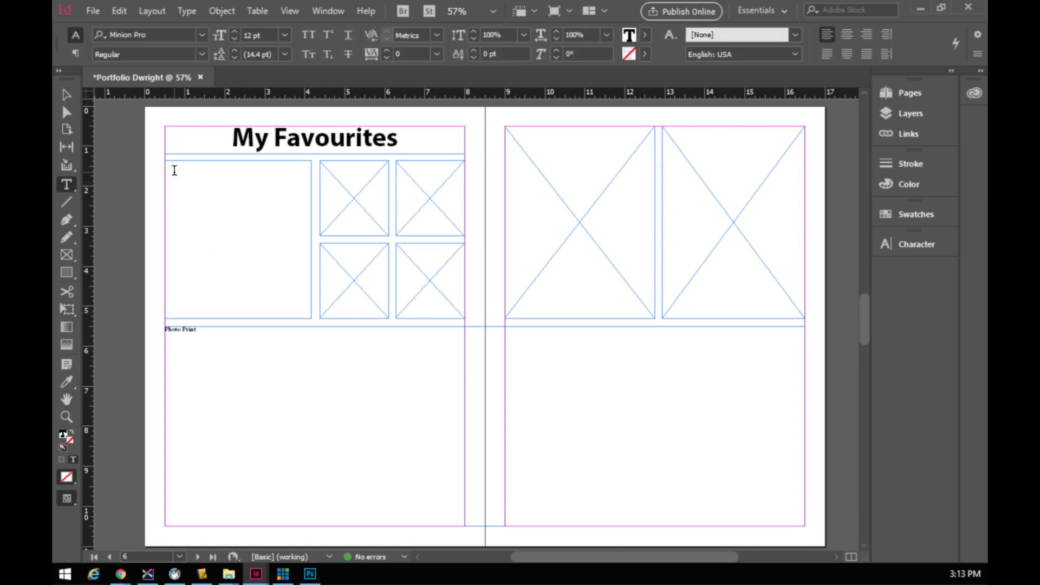
pyautogui.write('Fa')
pyautogui.write('vourite')
pyautogui.click(330, 165)
pyautogui.write('Favo')
pyautogui.click(401, 169)
pyautogui.write('Fa')
pyautogui.click(347, 255)
pyautogui.write('Fa')
pyautogui.click(407, 250)
pyautogui.write('Fa')
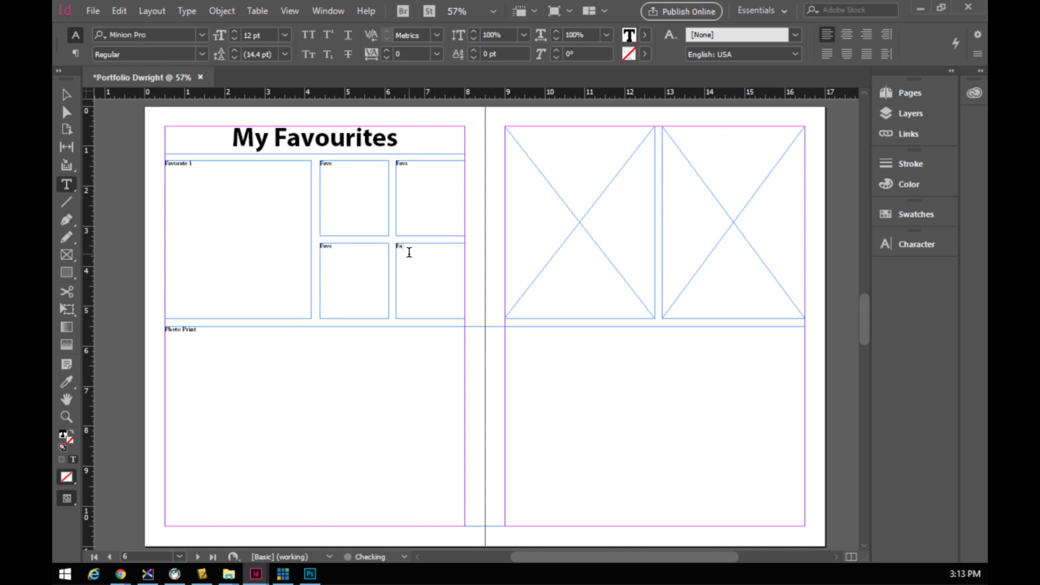
# - Label the right page's frames 'Sticker' and 'T-shirt'
pyautogui.click(518, 141)
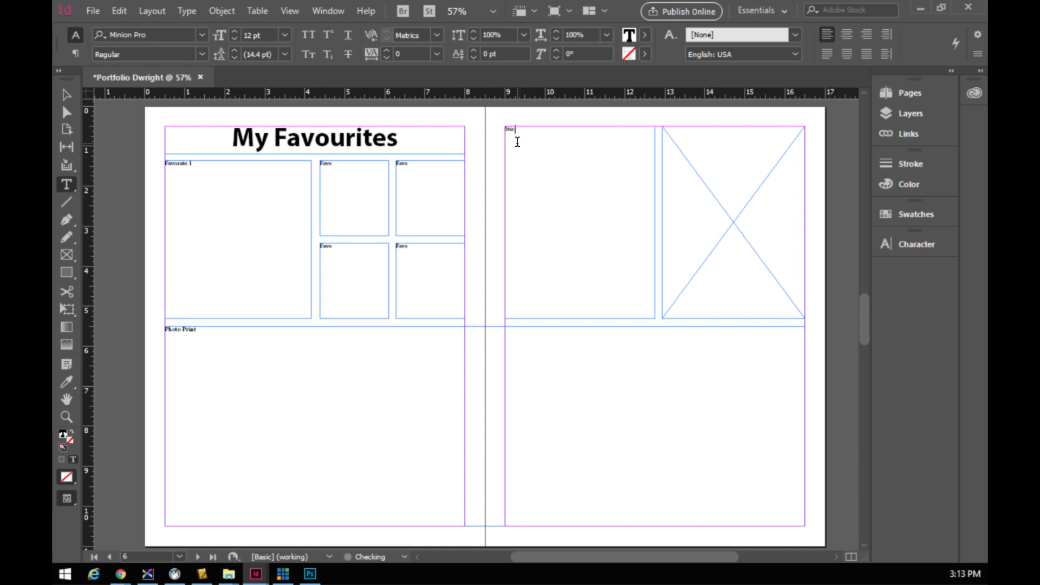
pyautogui.write('Sticker')
pyautogui.click(679, 150)
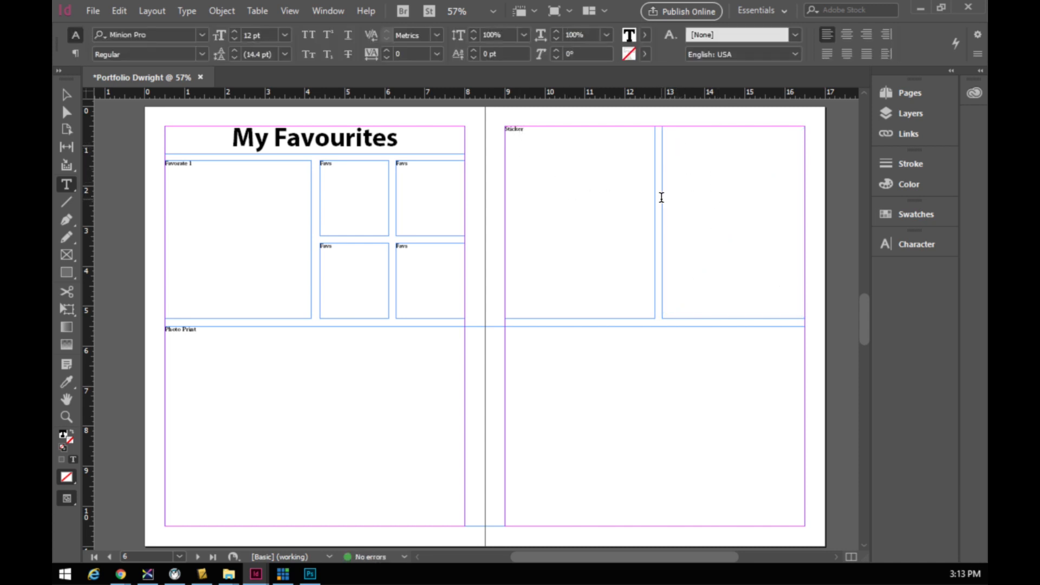
pyautogui.write('T-shirt')
pyautogui.click(67, 95)
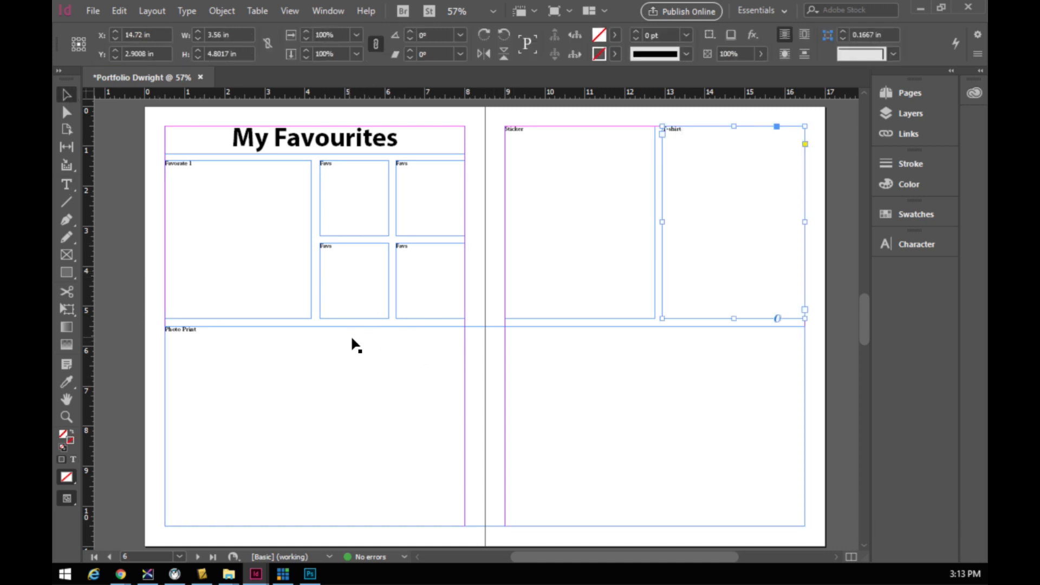
pyautogui.click(575, 359)
pyautogui.click(612, 159)
pyautogui.click(522, 428)
pyautogui.click(437, 303)
pyautogui.click(360, 283)
pyautogui.click(418, 206)
pyautogui.click(358, 201)
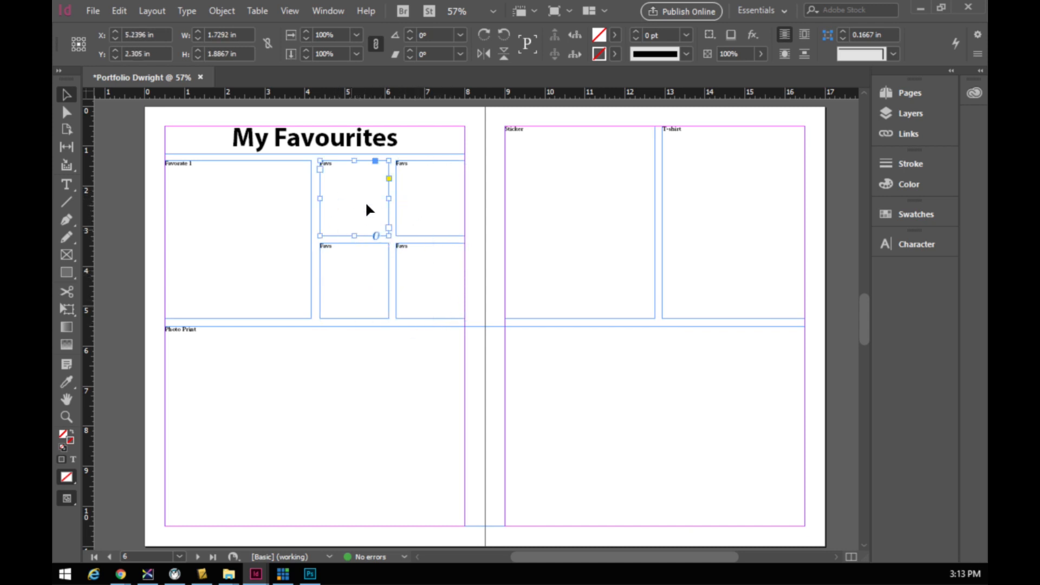
pyautogui.click(93, 11)
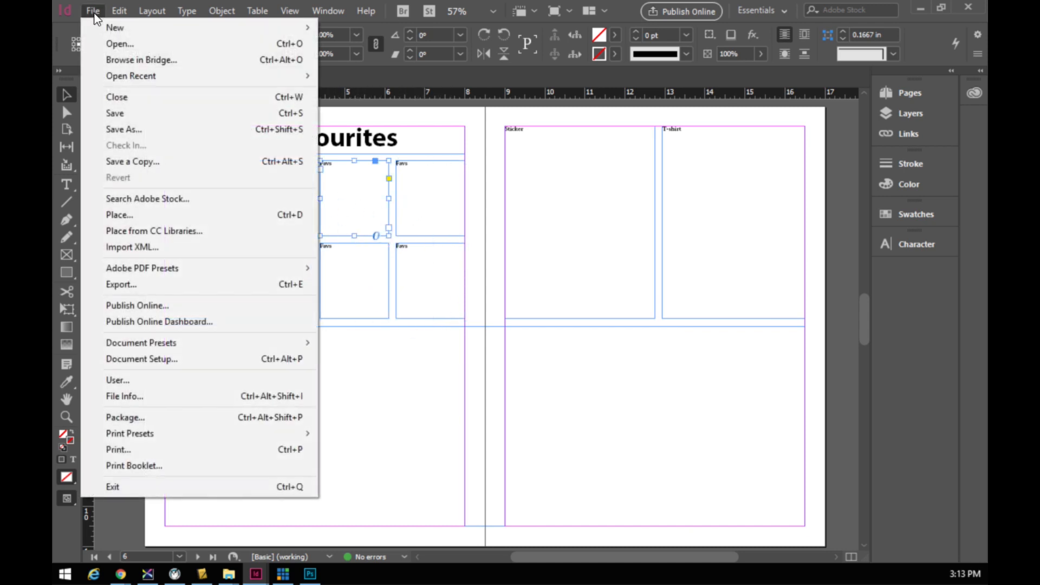
pyautogui.click(125, 217)
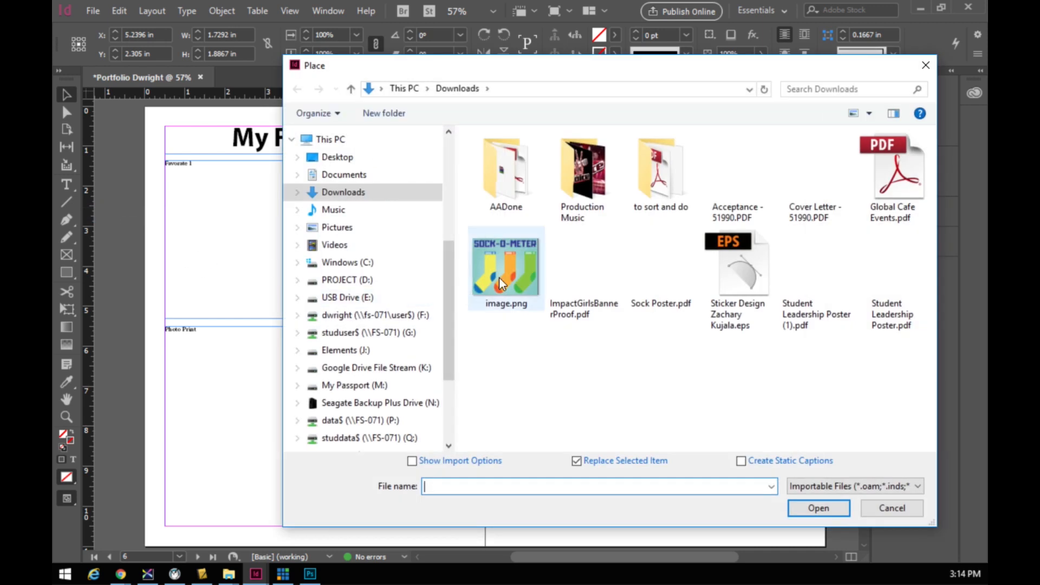
pyautogui.click(503, 269)
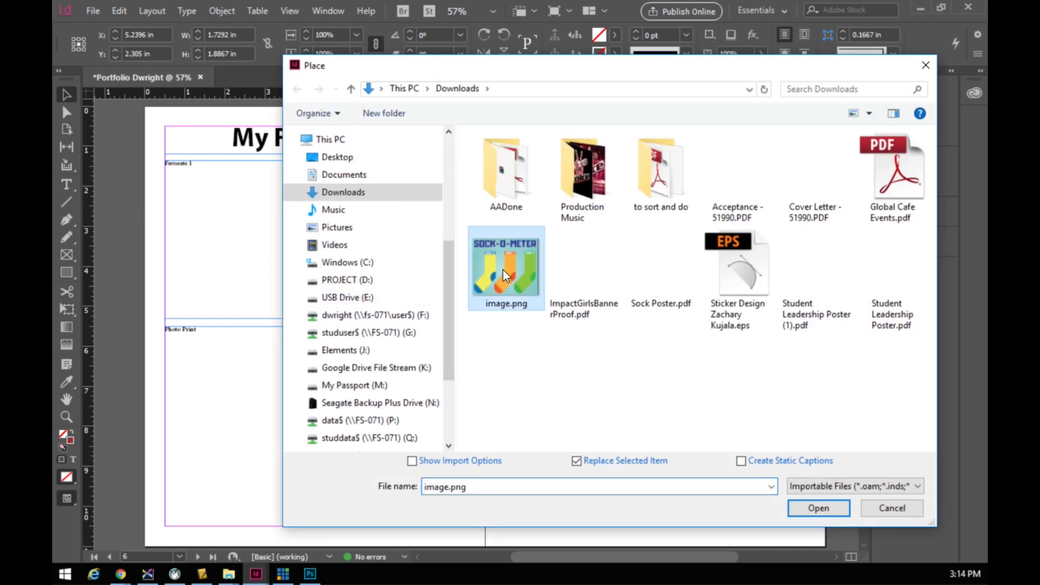
pyautogui.click(814, 510)
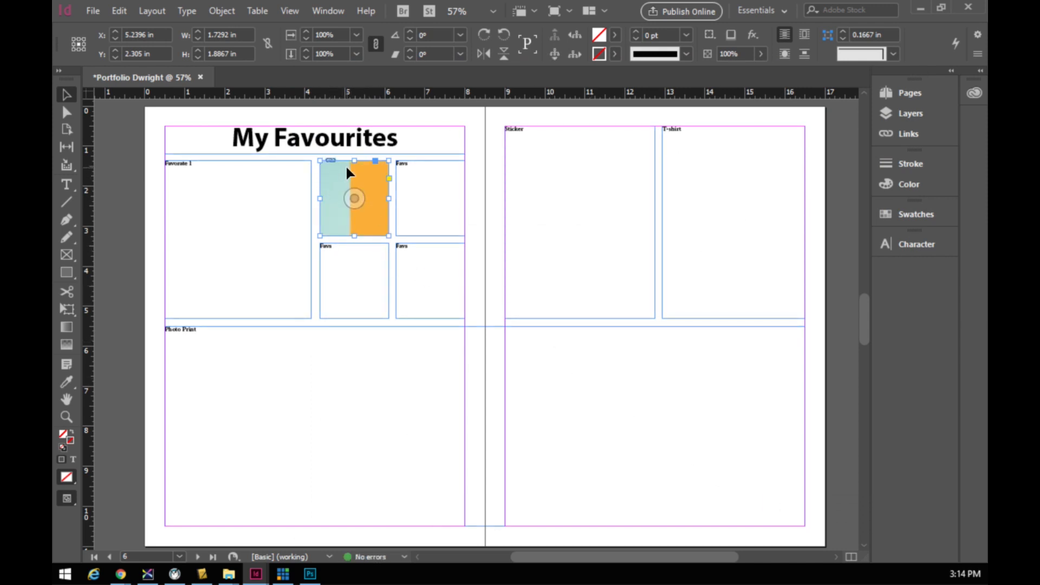
pyautogui.click(336, 262)
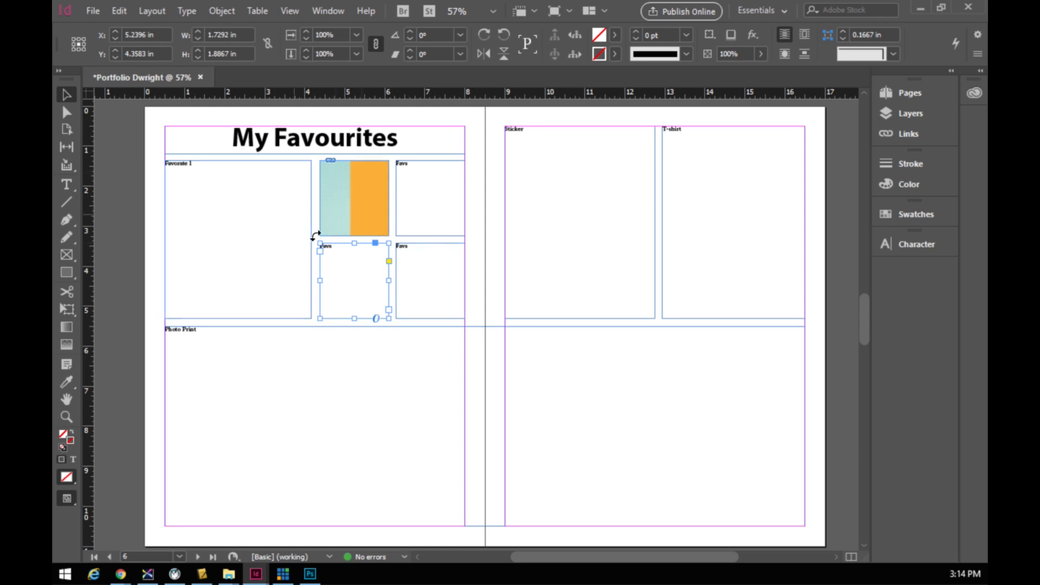
pyautogui.hotkey('ctrl', 'z')
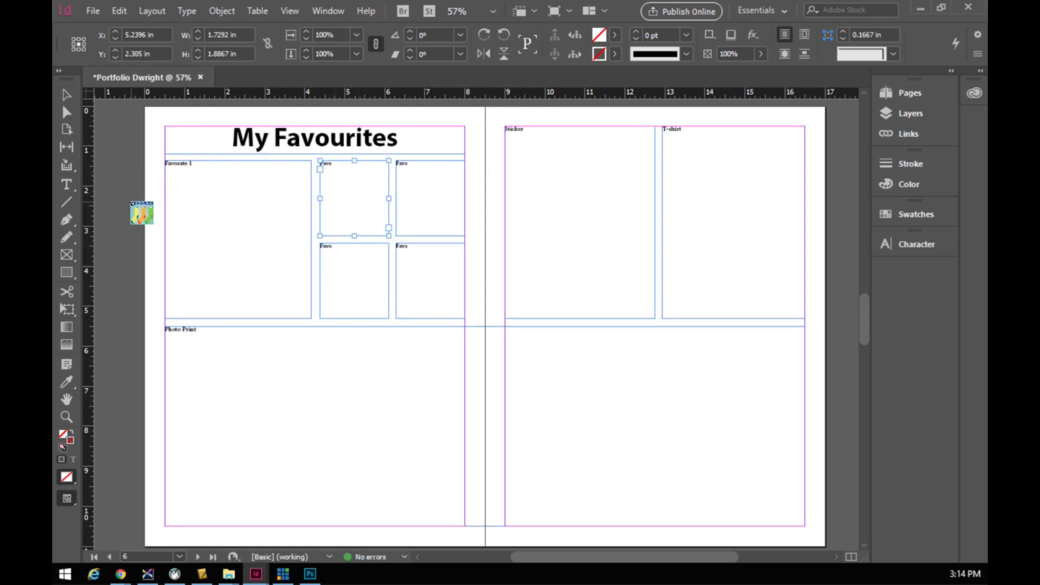
pyautogui.press('Escape')
pyautogui.press('v')
# - Start Save As and navigate to the Comtech 3 folder
pyautogui.click(356, 268)
pyautogui.click(294, 364)
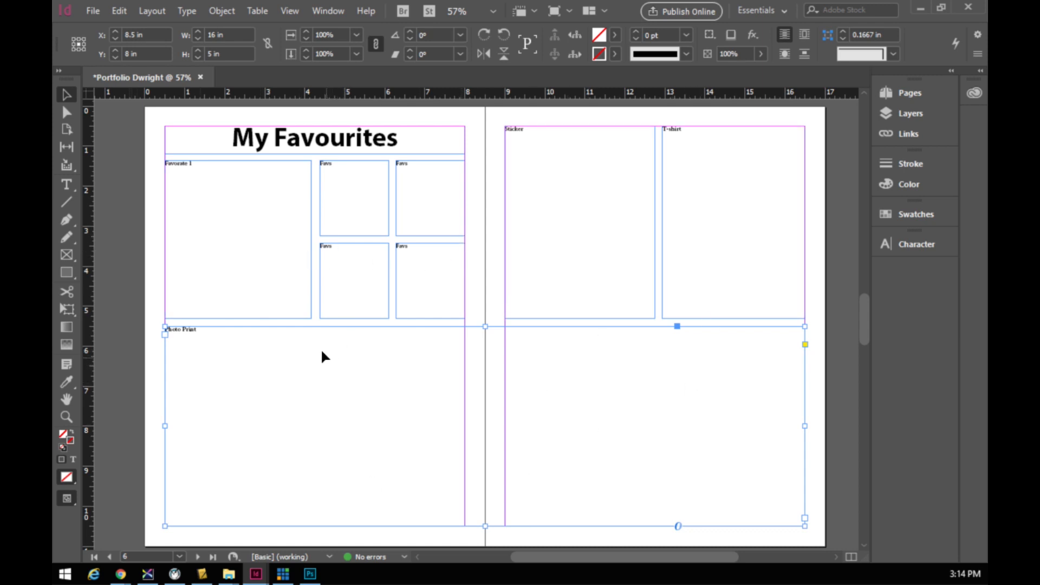
pyautogui.click(93, 10)
pyautogui.click(130, 129)
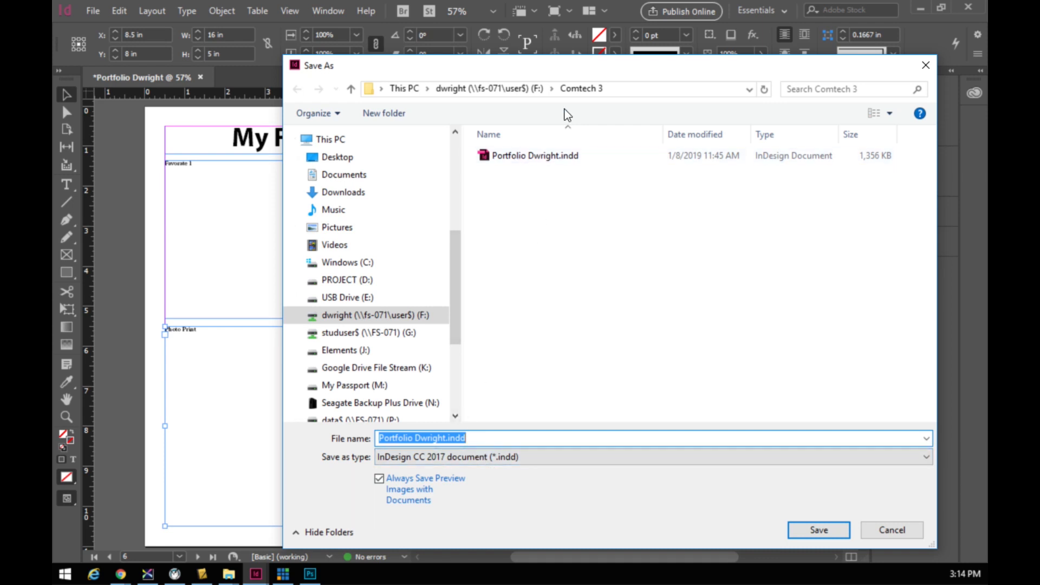
pyautogui.click(502, 93)
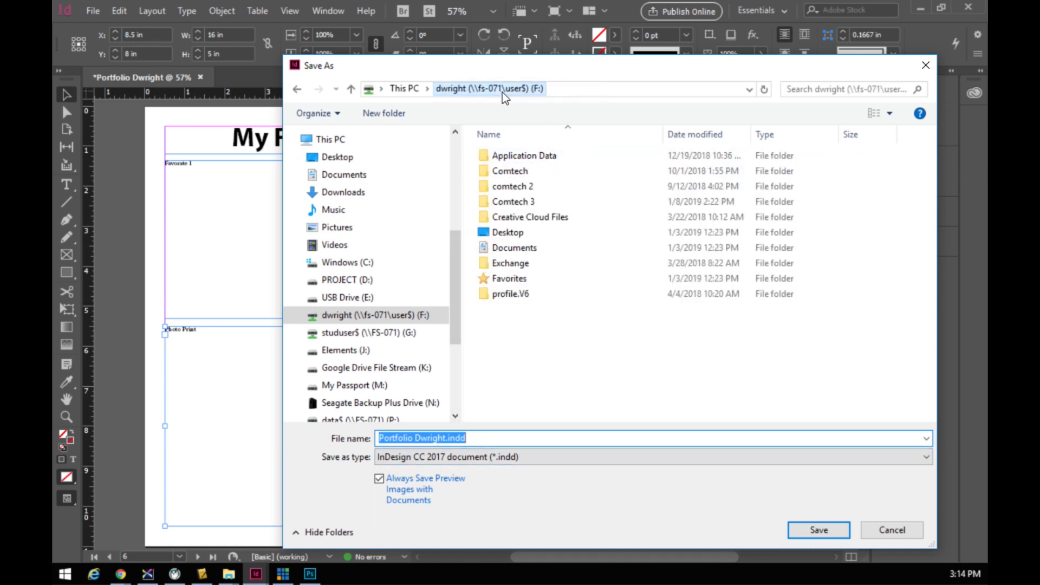
pyautogui.doubleClick(512, 202)
pyautogui.click(448, 439)
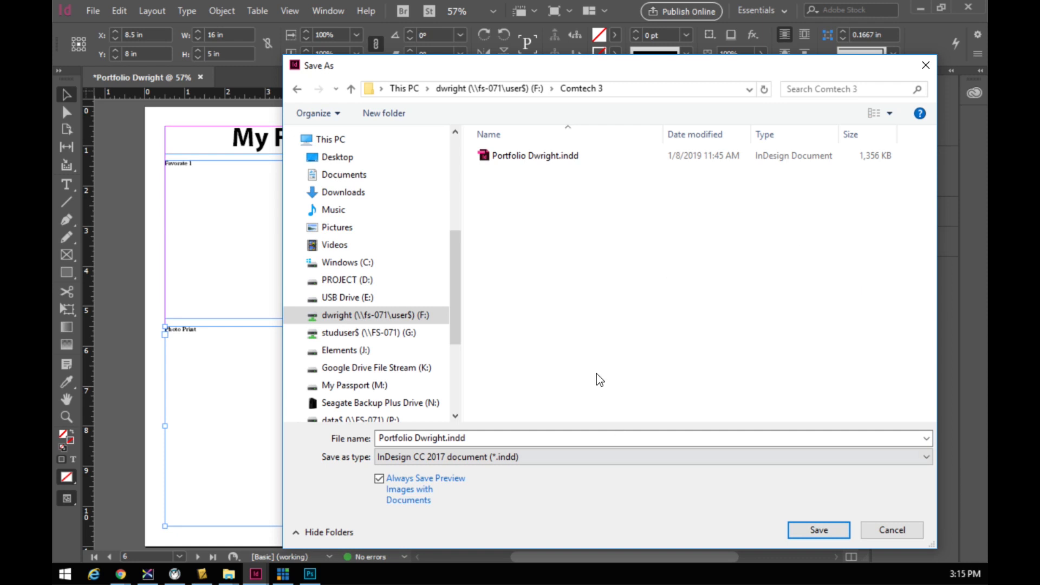
# - Decline overwriting the existing portfolio and save it with 'block4' added to the file name
pyautogui.click(804, 529)
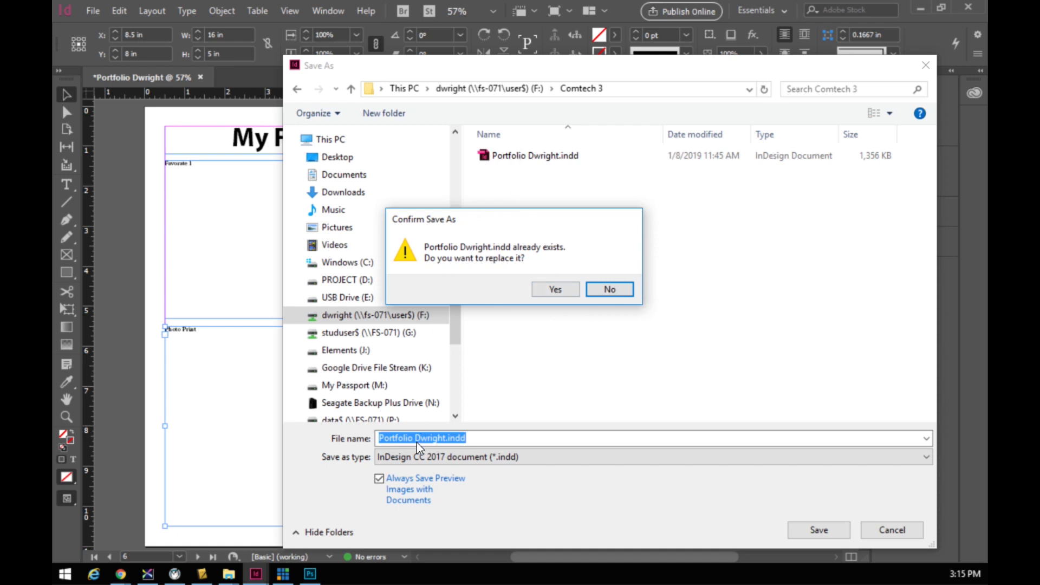
pyautogui.click(610, 288)
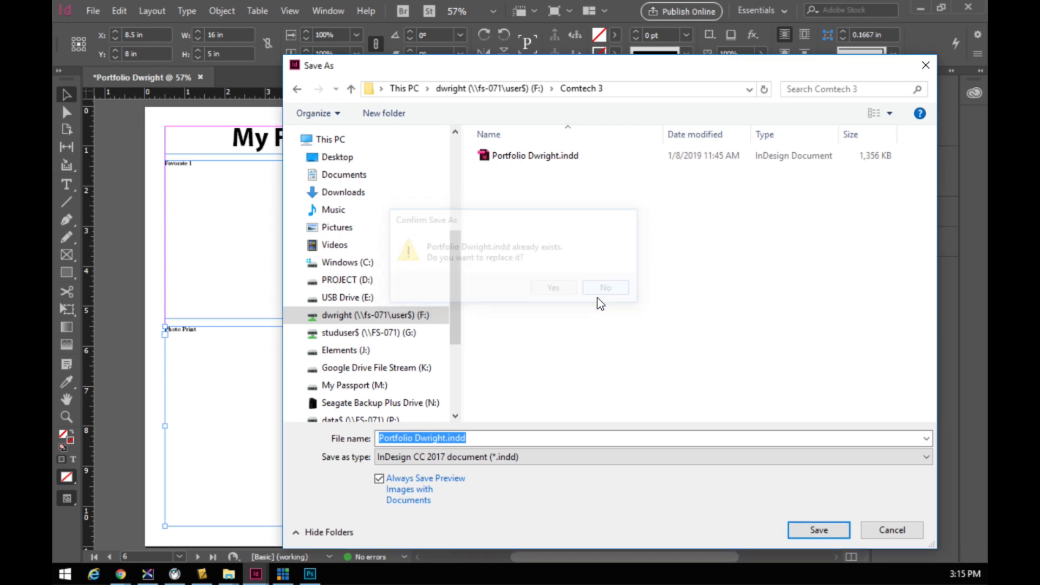
pyautogui.click(447, 439)
pyautogui.write('block4')
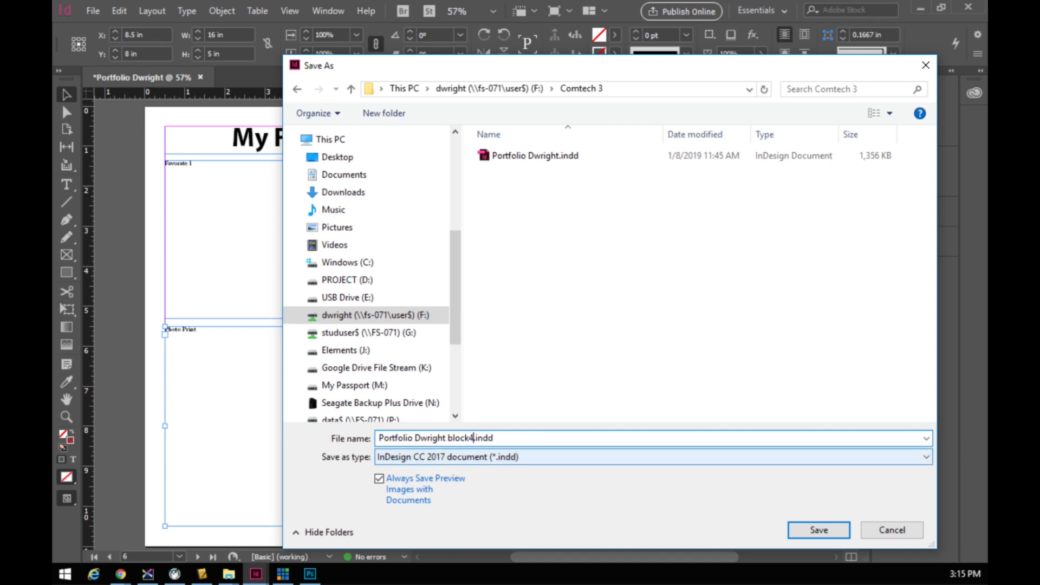
pyautogui.press('Return')
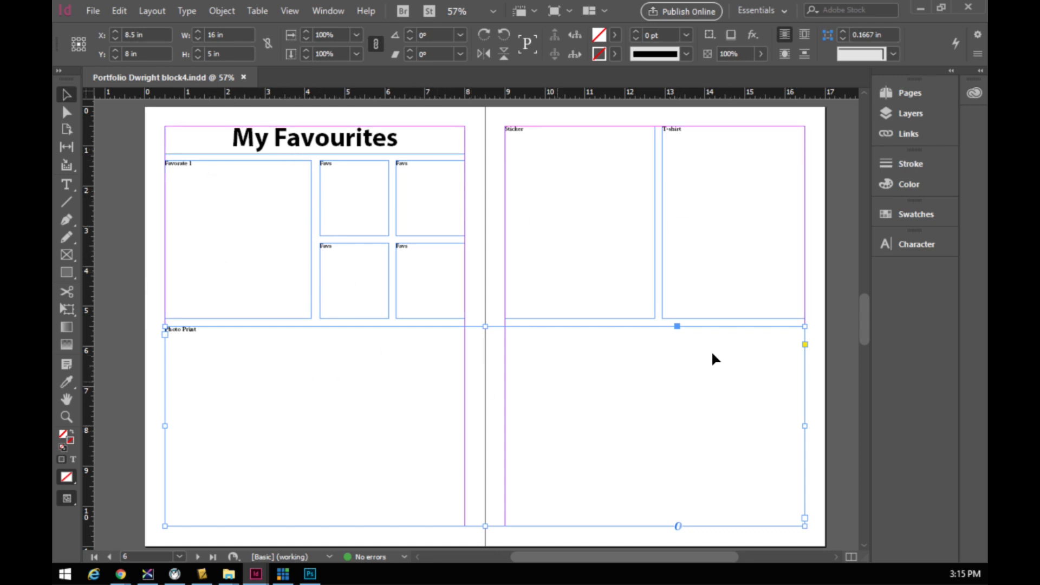
# - Select all frames on pages 6–7 and give them a 2 pt black stroke
pyautogui.moveTo(154, 209); pyautogui.dragTo(561, 301)
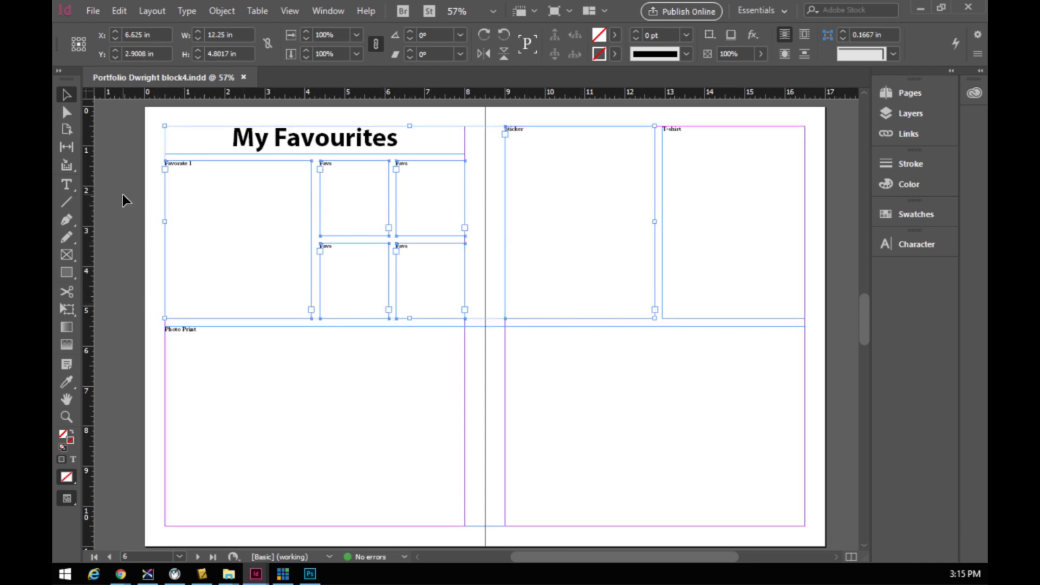
pyautogui.moveTo(150, 202); pyautogui.dragTo(818, 441)
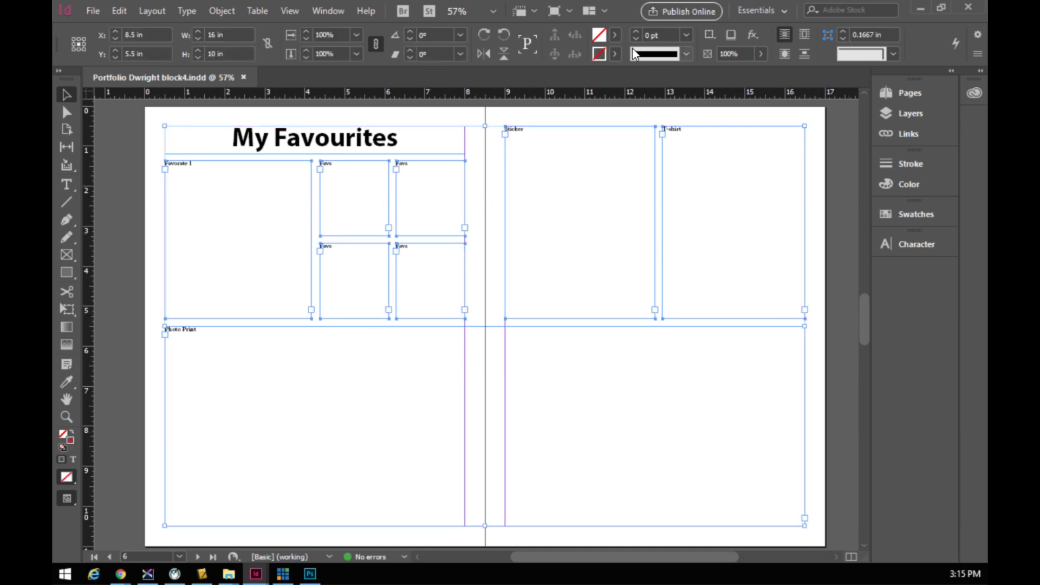
pyautogui.click(637, 32)
pyautogui.click(636, 32)
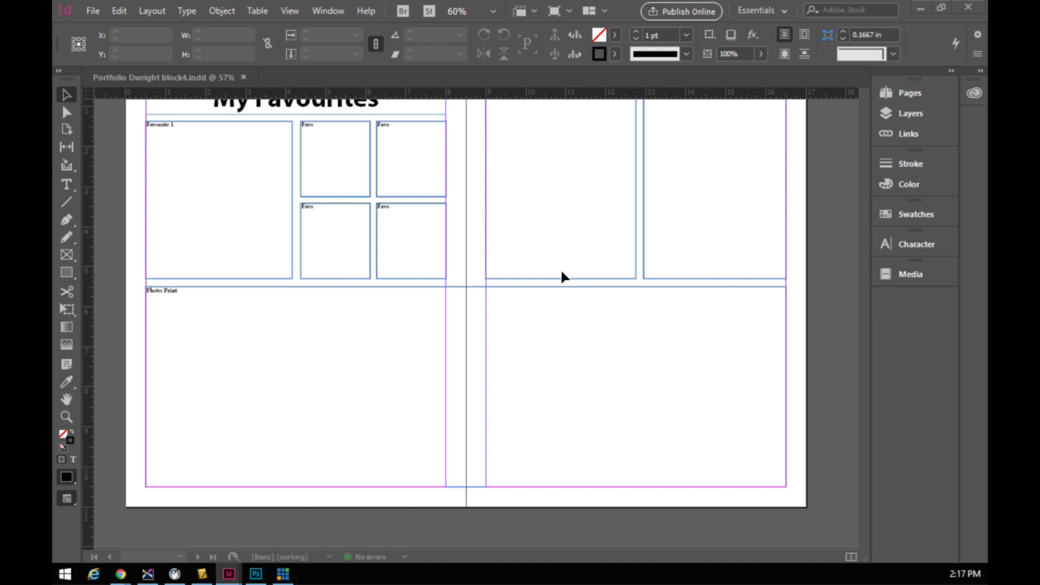
pyautogui.scroll(2, 562, 277)
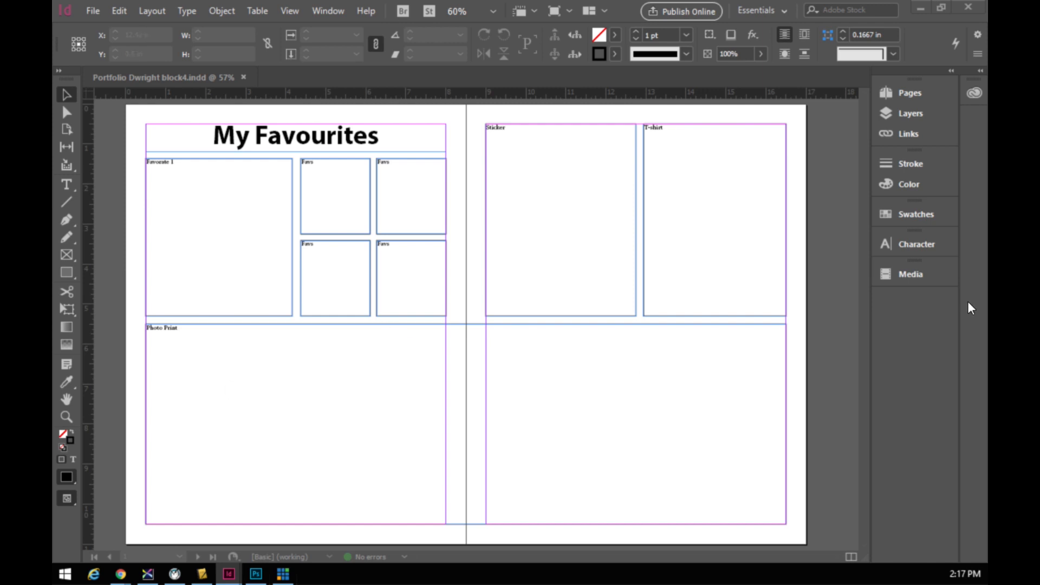
# - Go to page 6 and copy the My Favourites heading frame
pyautogui.click(904, 102)
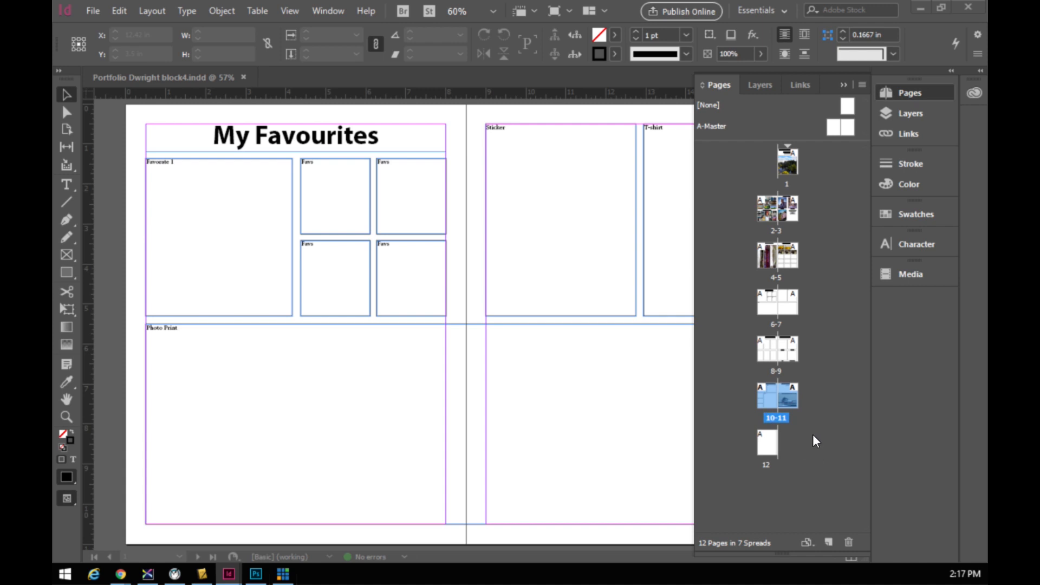
pyautogui.click(176, 83)
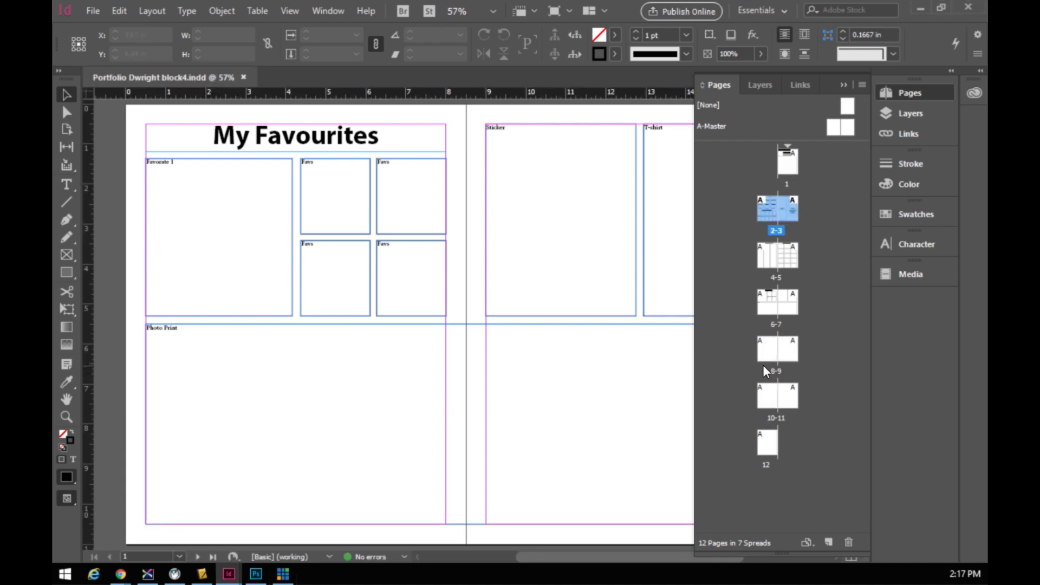
pyautogui.doubleClick(767, 349)
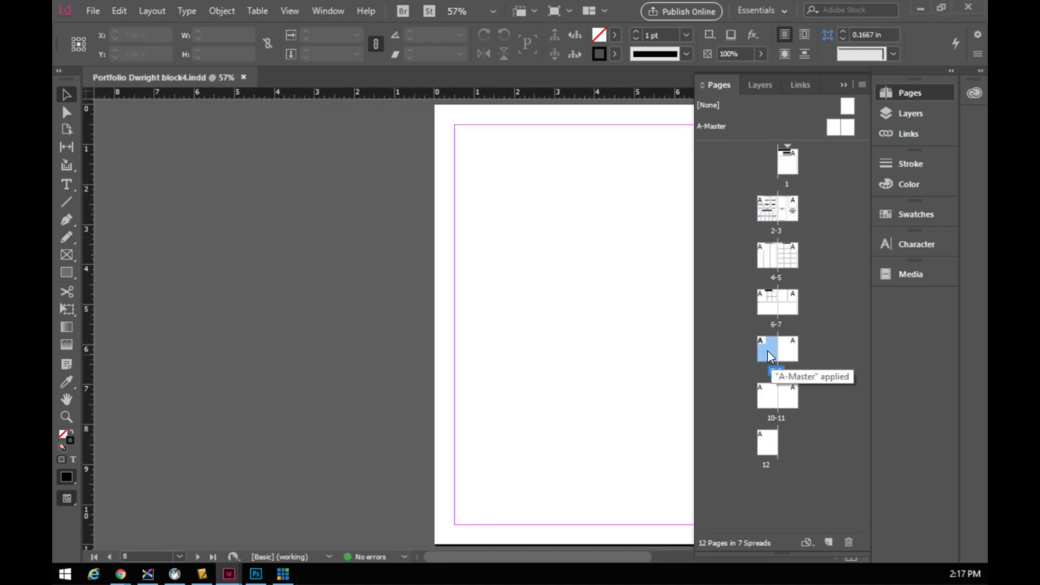
pyautogui.click(764, 310)
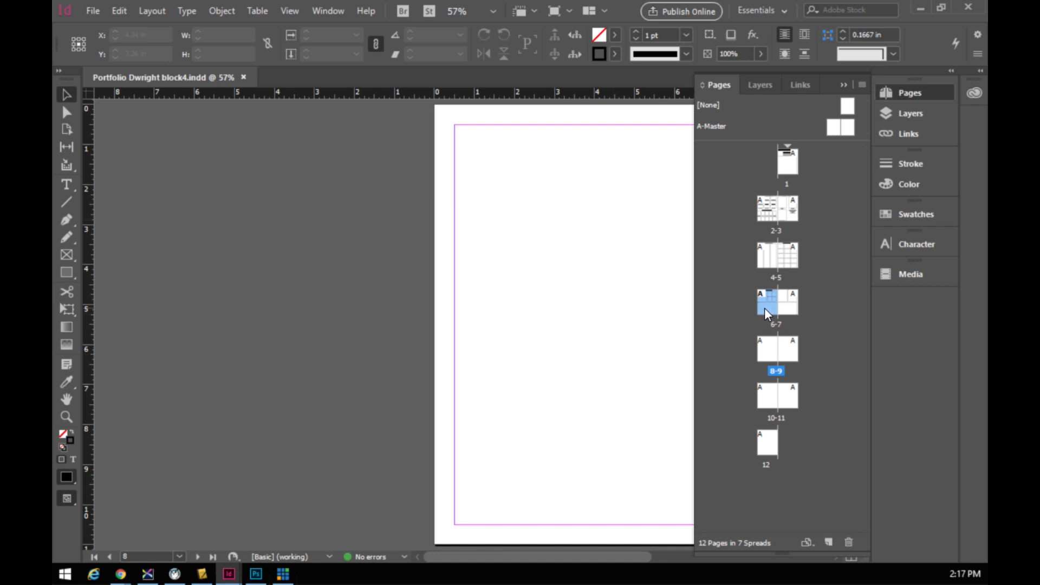
pyautogui.doubleClick(766, 314)
pyautogui.moveTo(524, 557); pyautogui.dragTo(629, 574)
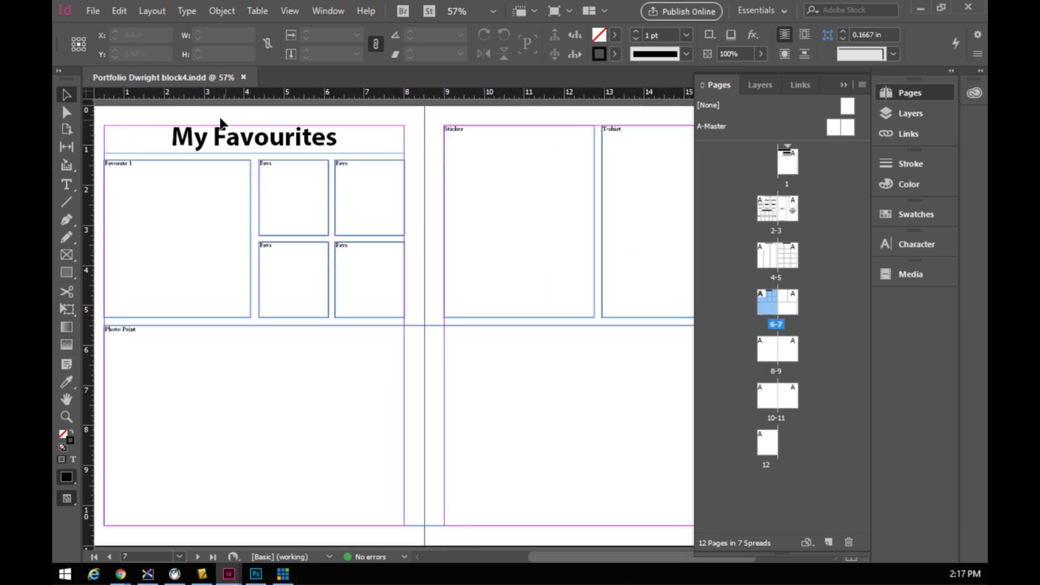
pyautogui.click(241, 141)
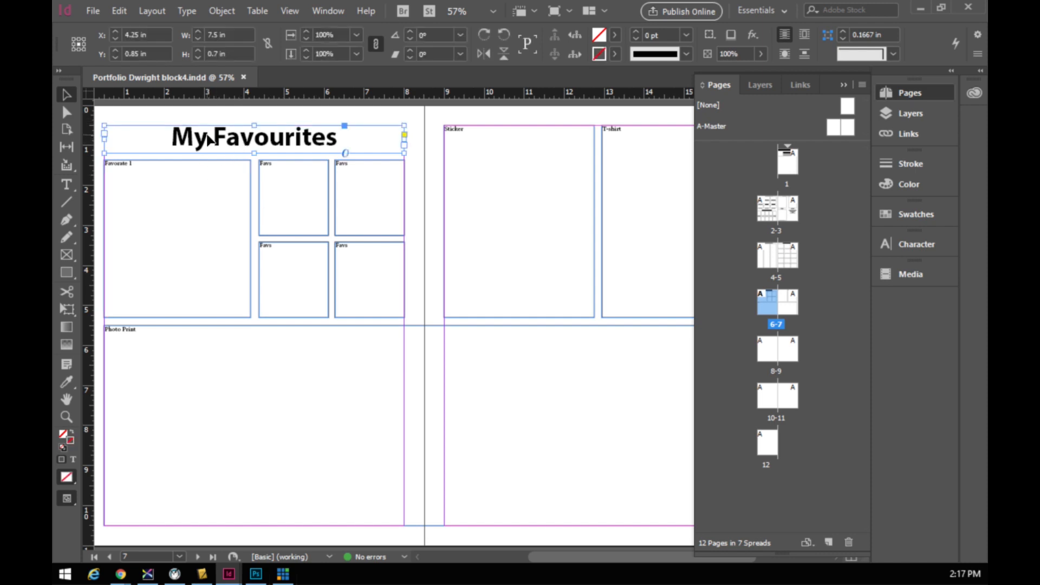
pyautogui.rightClick(266, 137)
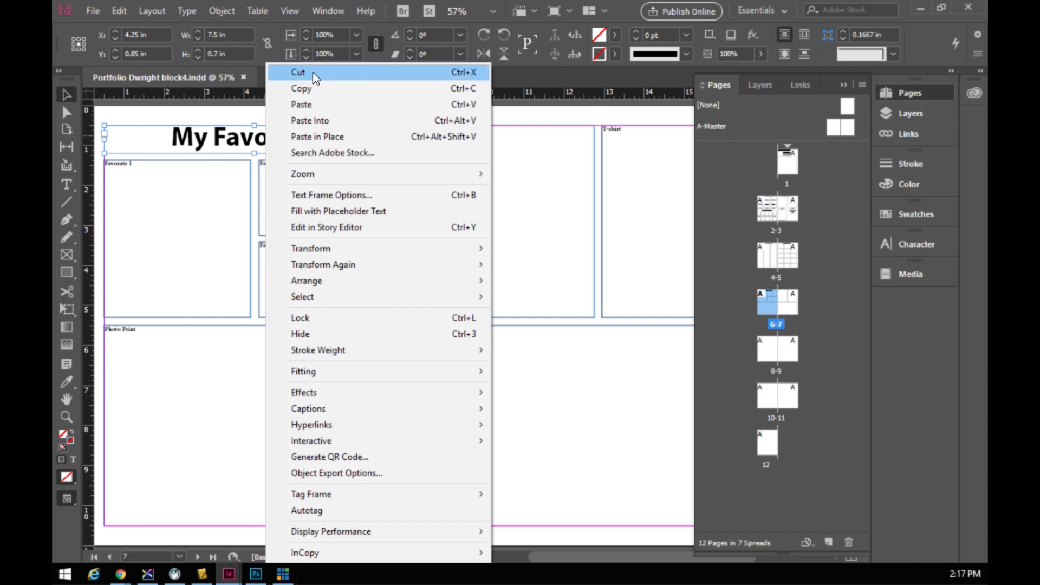
pyautogui.click(236, 111)
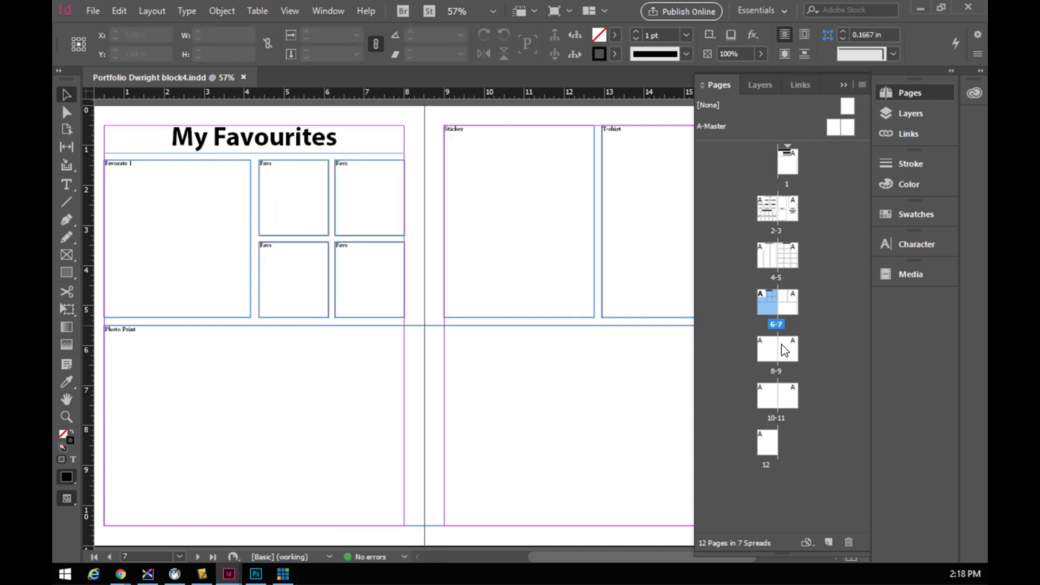
# - Paste the heading onto the blank page 8–9 spread
pyautogui.doubleClick(765, 357)
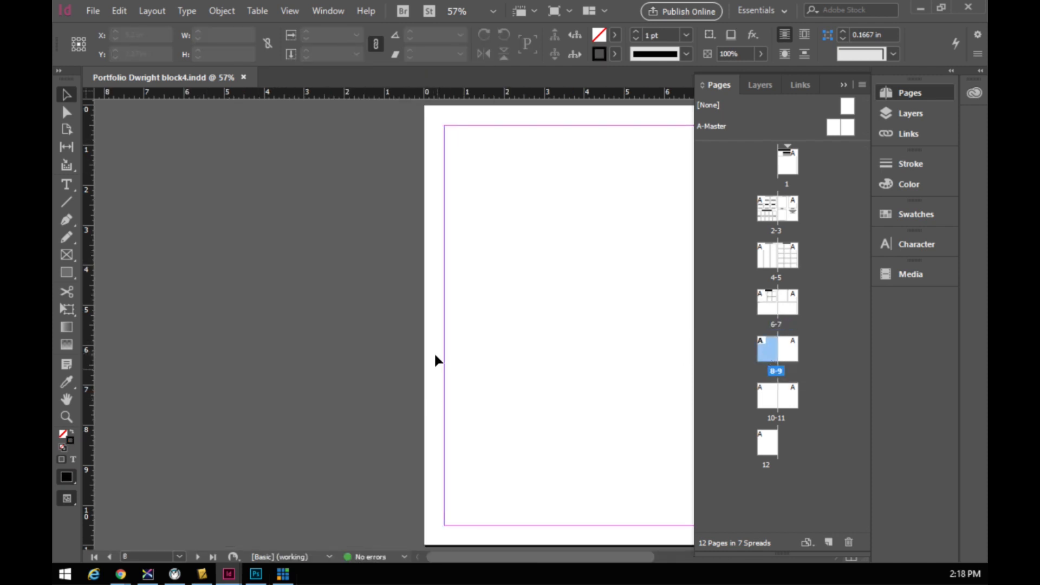
pyautogui.moveTo(472, 559); pyautogui.dragTo(539, 565)
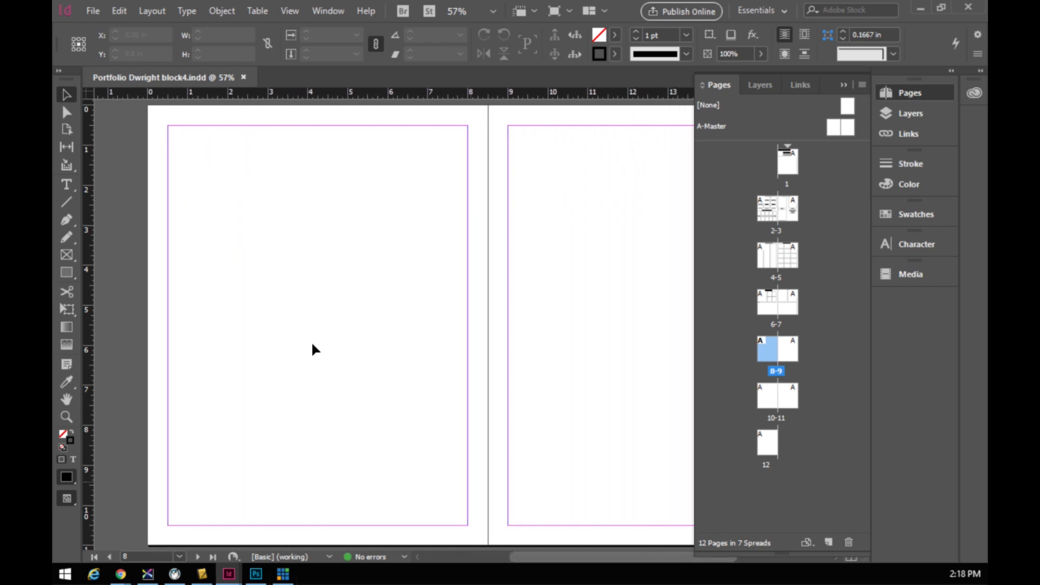
pyautogui.hotkey('ctrl', 'v')
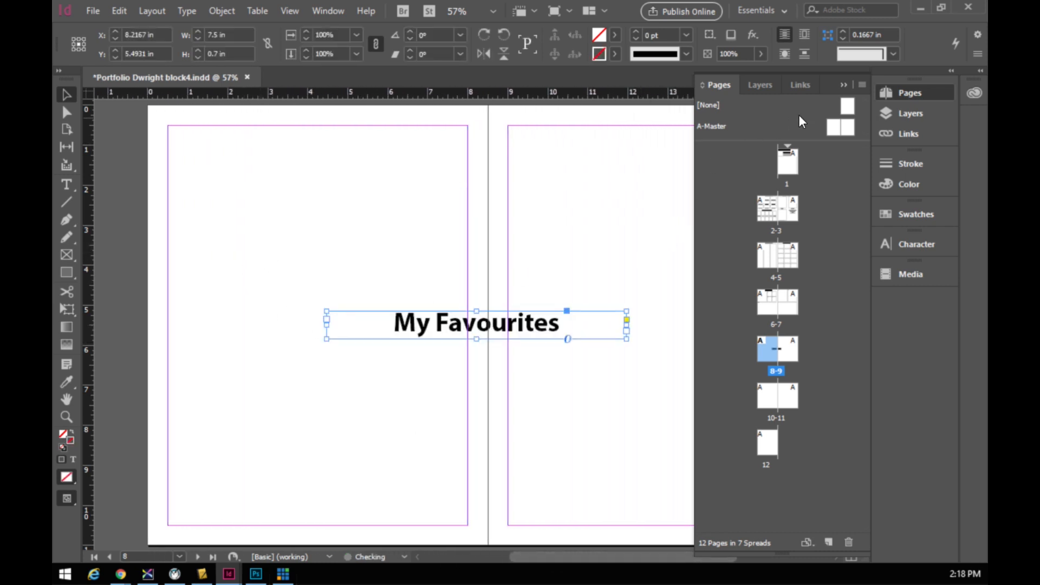
# - Paste a second heading copy and move one to the top of page 8, the other to page 9
pyautogui.click(843, 84)
pyautogui.rightClick(328, 198)
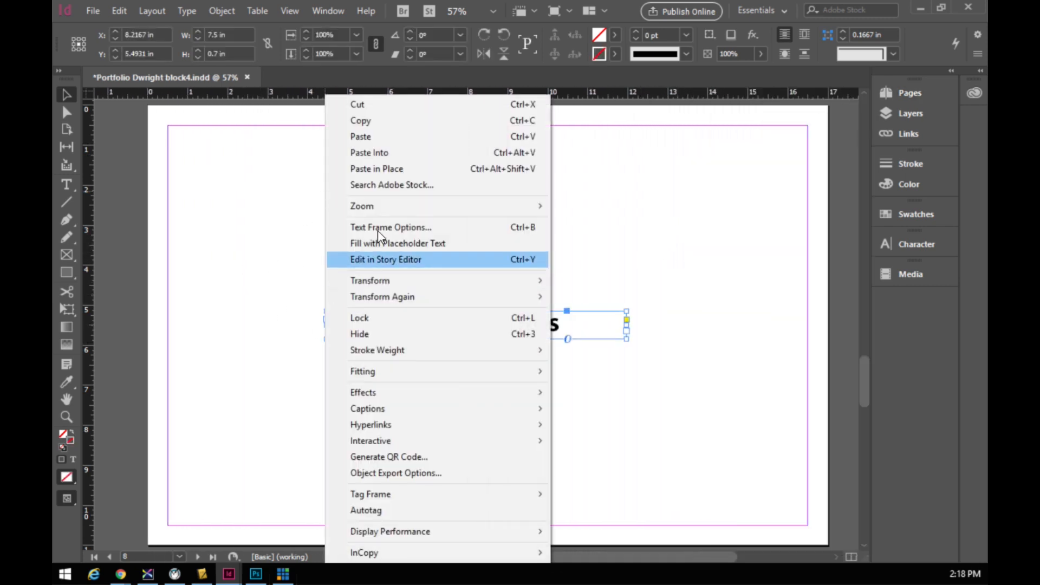
pyautogui.click(351, 137)
pyautogui.moveTo(453, 327); pyautogui.dragTo(297, 146)
pyautogui.moveTo(455, 336); pyautogui.dragTo(627, 148)
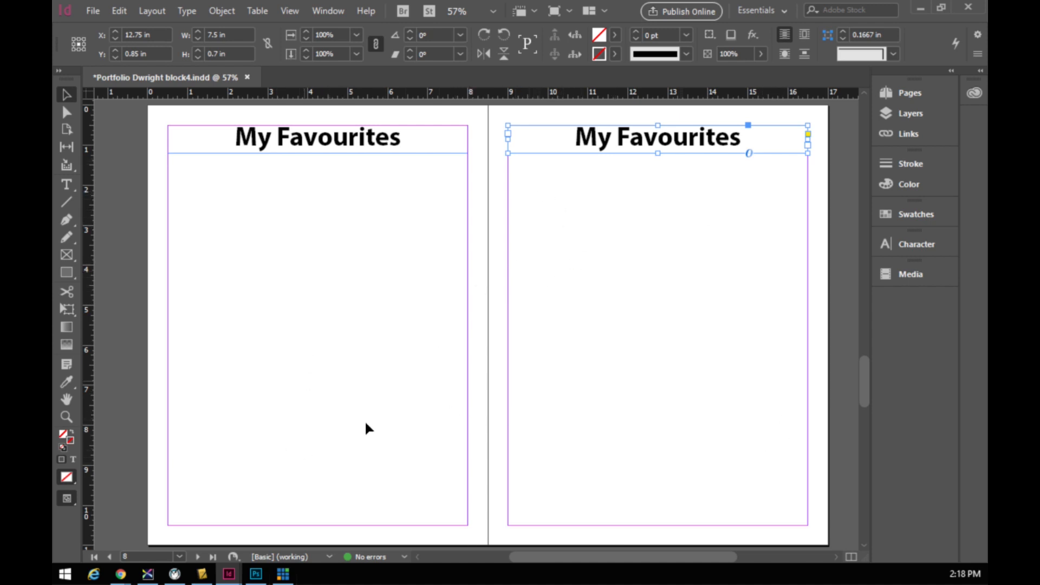
pyautogui.moveTo(544, 558)
pyautogui.mouseDown()
pyautogui.moveTo(531, 558)
pyautogui.moveTo(552, 558)
pyautogui.mouseUp()
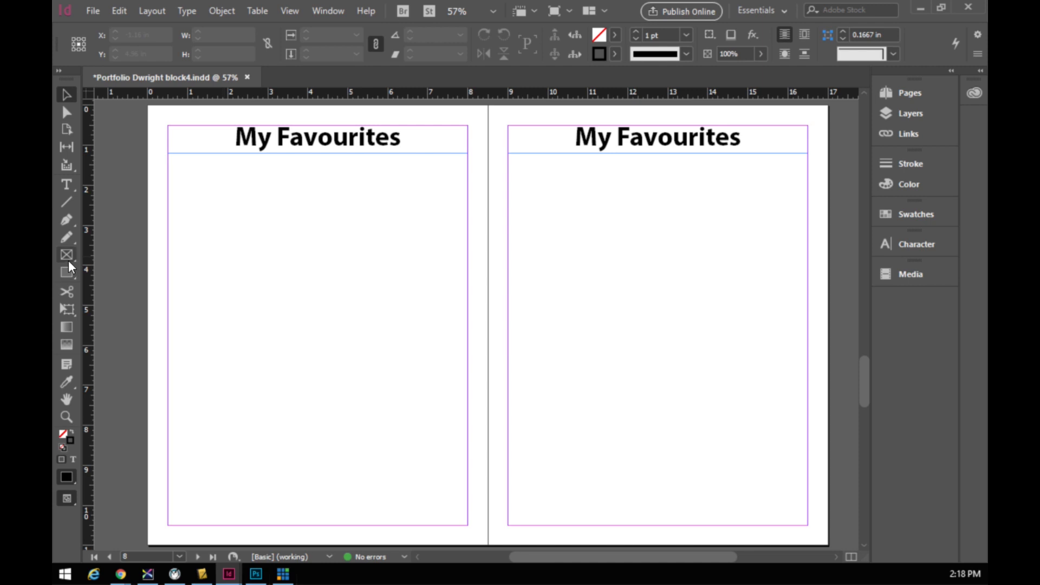
# - Draw image frames filling page 8 below the heading as a three-column, two-row grid
pyautogui.click(67, 255)
pyautogui.moveTo(168, 173); pyautogui.dragTo(467, 508)
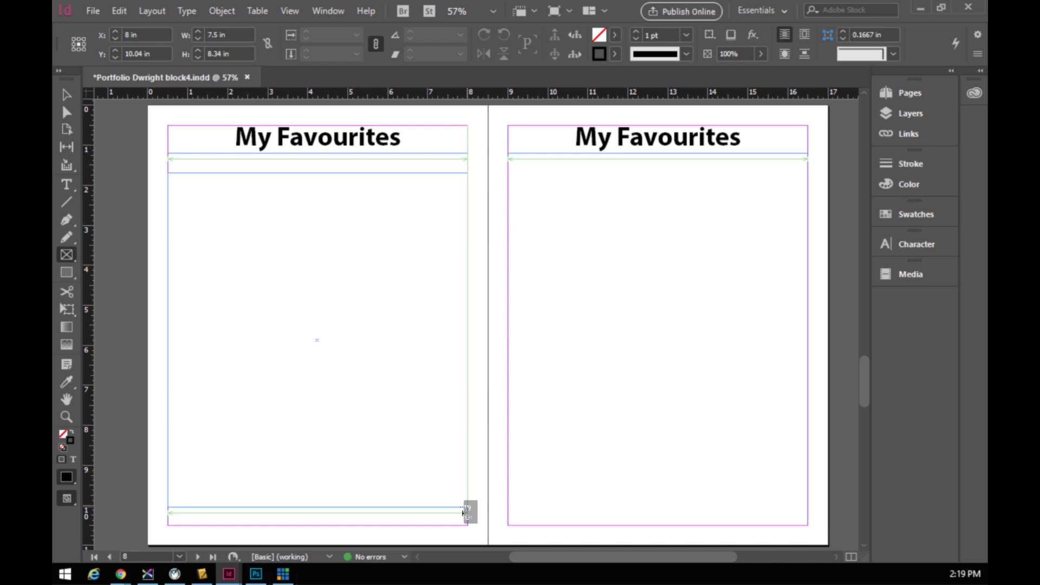
pyautogui.moveTo(463, 512); pyautogui.dragTo(465, 513)
pyautogui.press('Right')
pyautogui.press('Right')
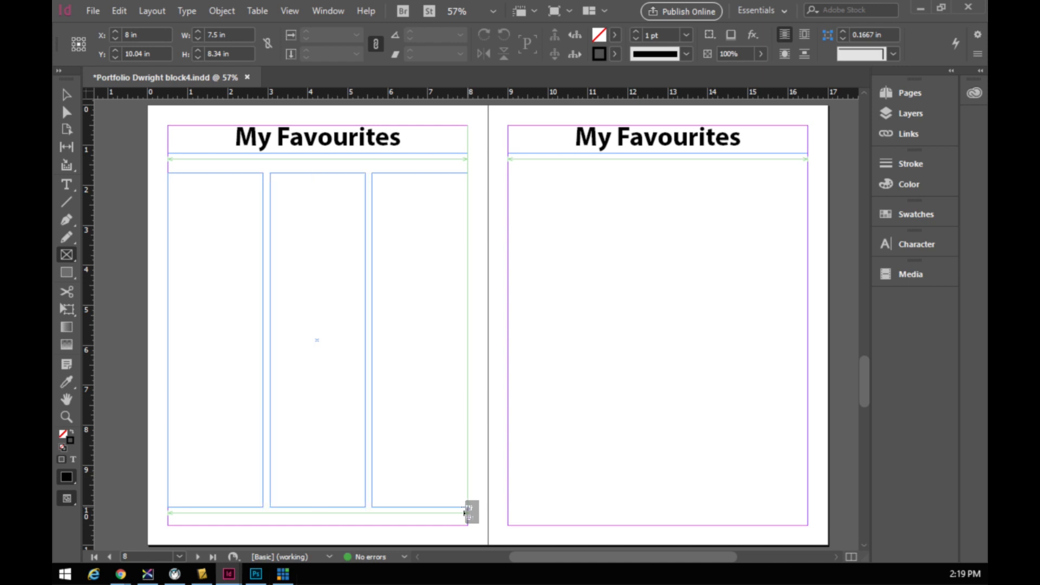
pyautogui.moveTo(464, 512); pyautogui.dragTo(464, 513)
pyautogui.press('Up')
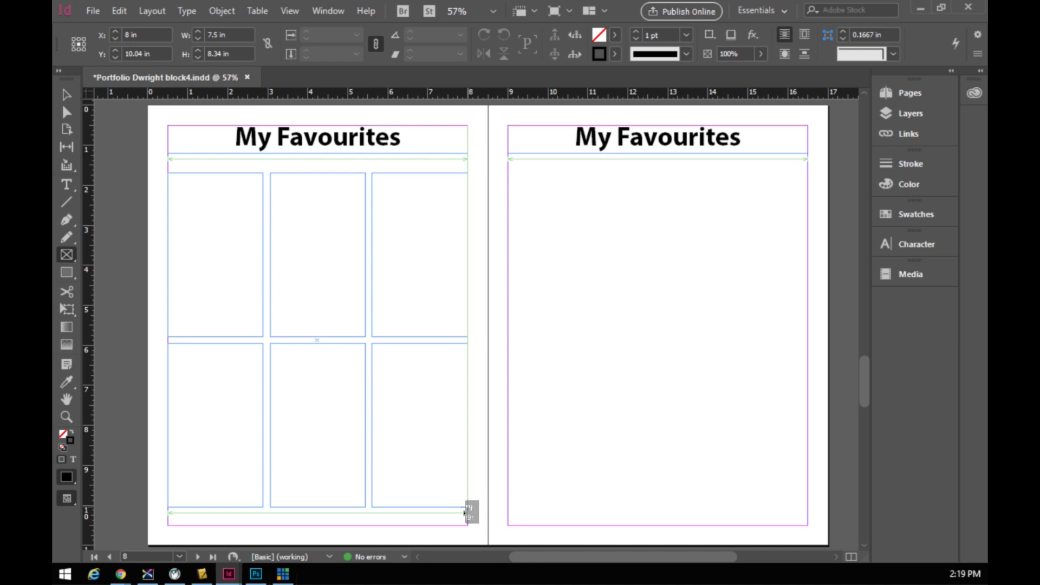
# - Widen the gap between the two rows and give the six frames a 2 pt black stroke
pyautogui.hotkey('ctrl', 'Up')
pyautogui.hotkey('ctrl', 'Up')
pyautogui.hotkey('ctrl', 'Up')
pyautogui.hotkey('ctrl', 'Up')
pyautogui.moveTo(464, 513); pyautogui.dragTo(465, 512)
pyautogui.hotkey('ctrl', 'Up')
pyautogui.hotkey('ctrl', 'Up')
pyautogui.hotkey('ctrl', 'Up')
pyautogui.hotkey('ctrl', 'Up')
pyautogui.hotkey('ctrl', 'Up')
pyautogui.hotkey('ctrl', 'Up')
pyautogui.hotkey('ctrl', 'Up')
pyautogui.hotkey('ctrl', 'Up')
pyautogui.hotkey('ctrl', 'Up')
pyautogui.hotkey('ctrl', 'Up')
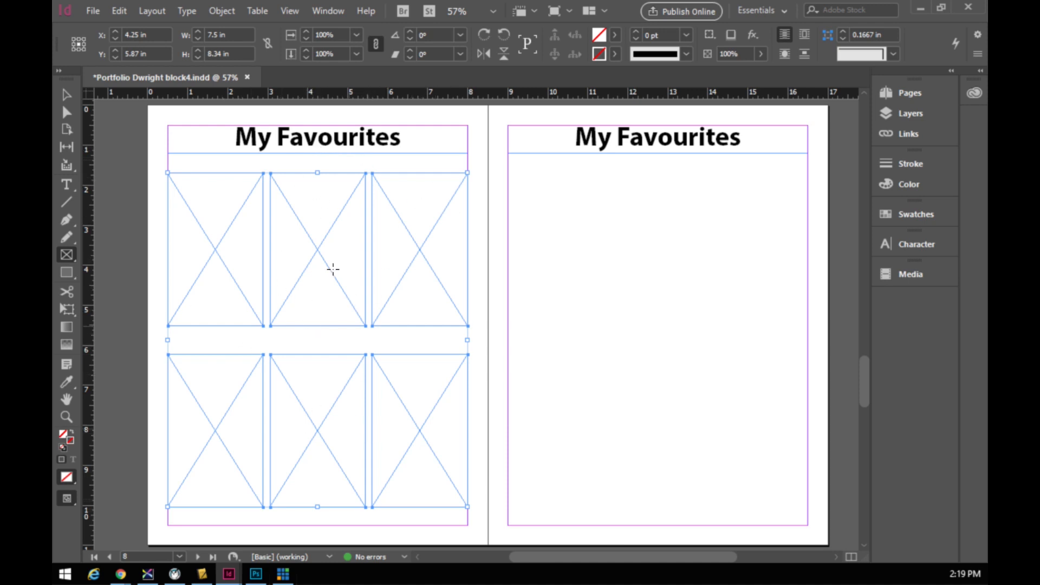
pyautogui.click(637, 32)
pyautogui.click(637, 32)
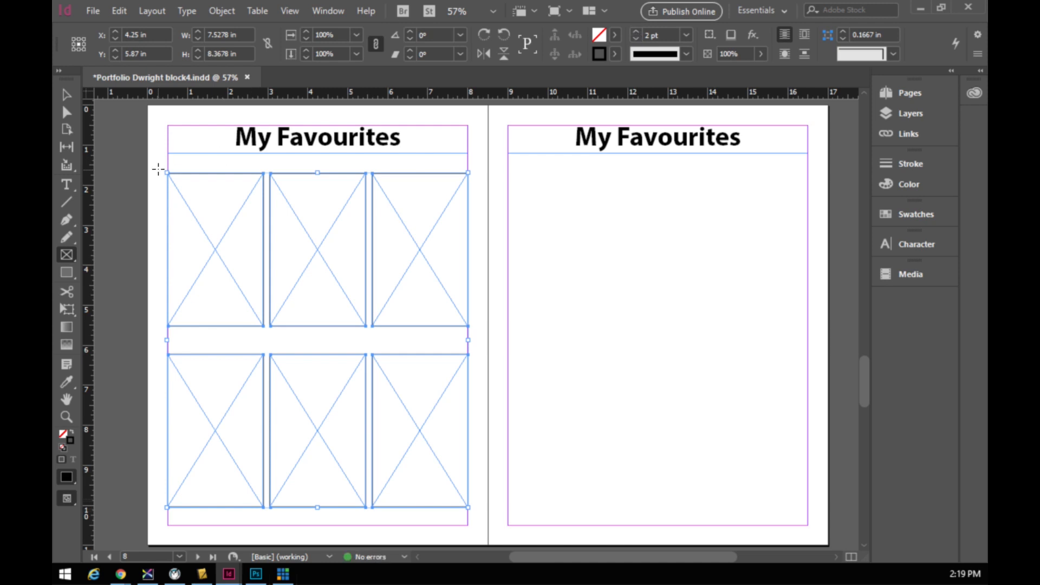
pyautogui.click(70, 188)
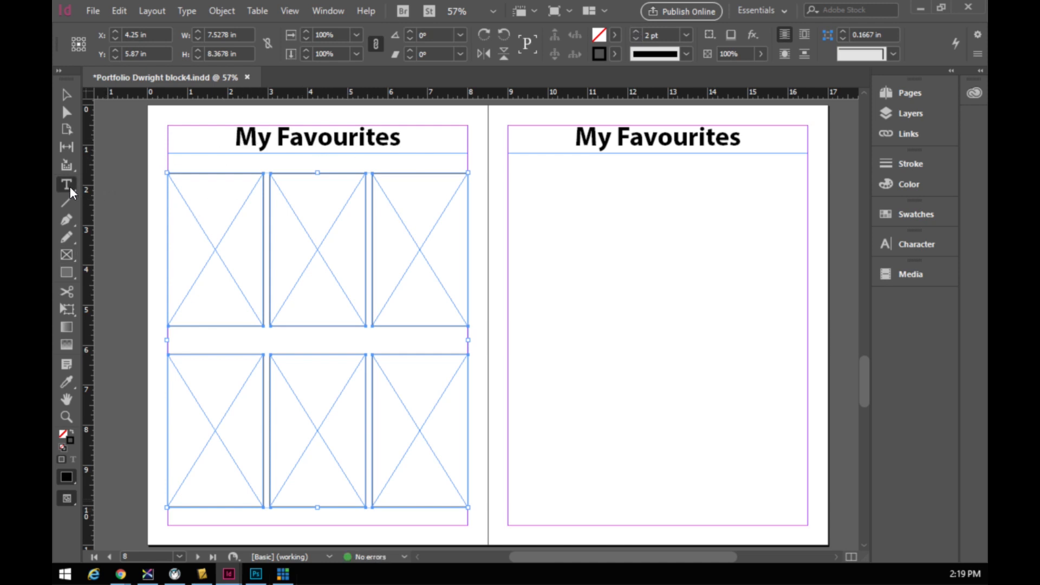
# - Retype page 8's 'My Favourites' heading as 'High Ley / Low Key'
pyautogui.moveTo(237, 142); pyautogui.dragTo(367, 157)
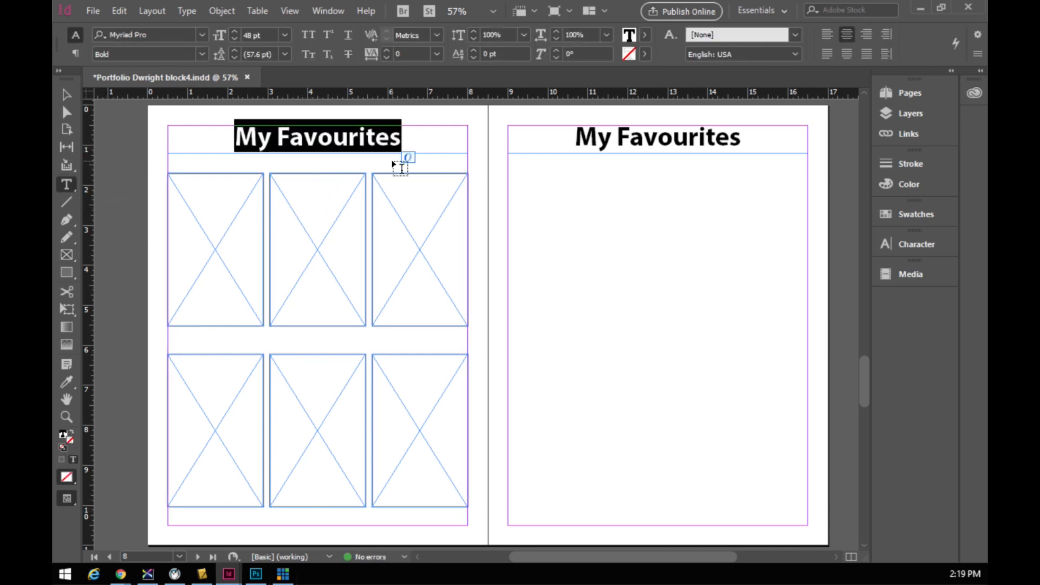
pyautogui.write('High')
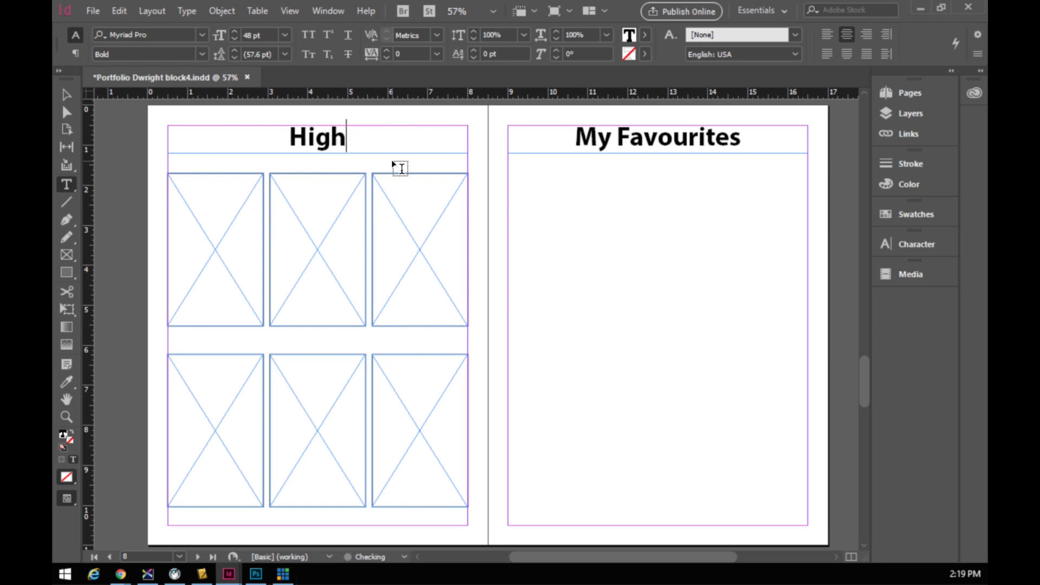
pyautogui.write('y')
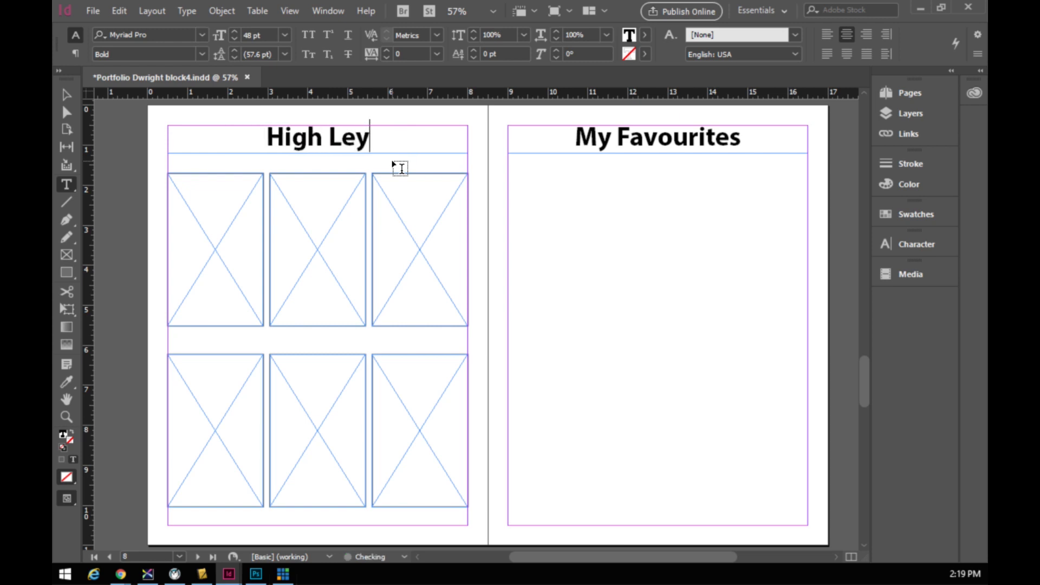
pyautogui.write(' / Low Key')
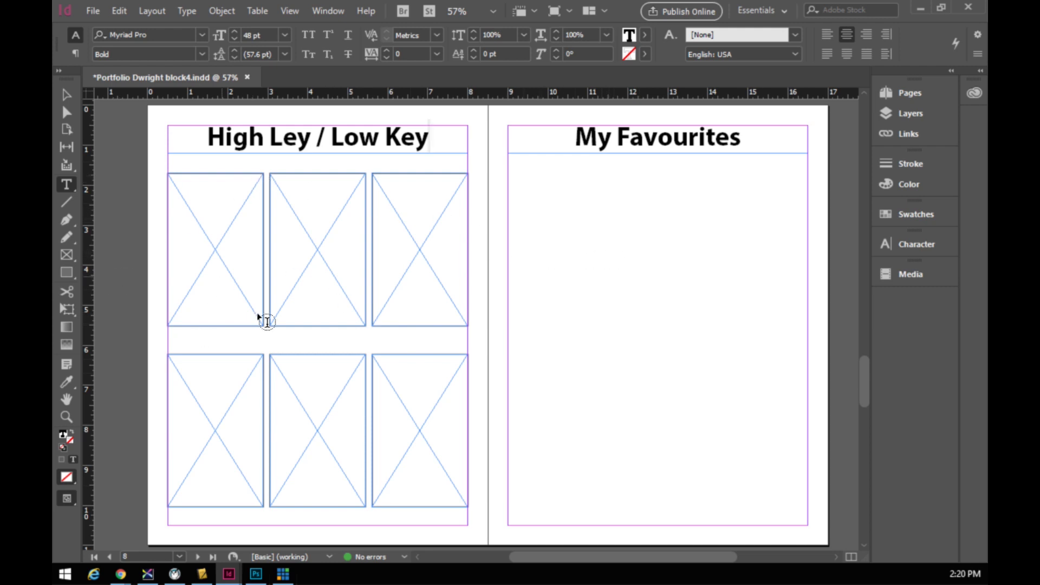
pyautogui.click(66, 255)
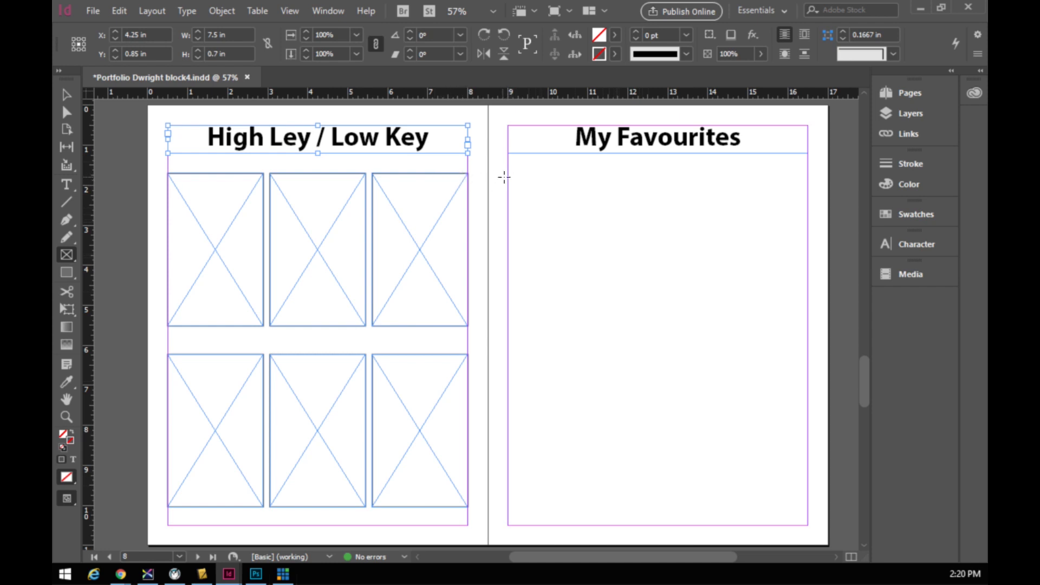
# - Draw page 9's top and bottom halves as two side-by-side image frames each
pyautogui.moveTo(508, 173); pyautogui.dragTo(804, 331)
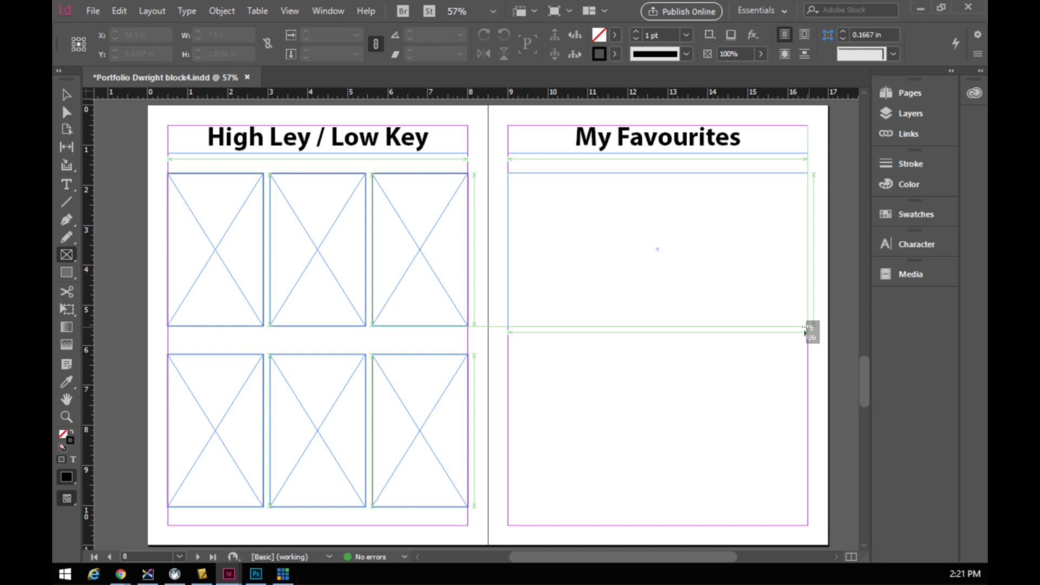
pyautogui.press('Right')
pyautogui.moveTo(805, 332); pyautogui.dragTo(804, 331)
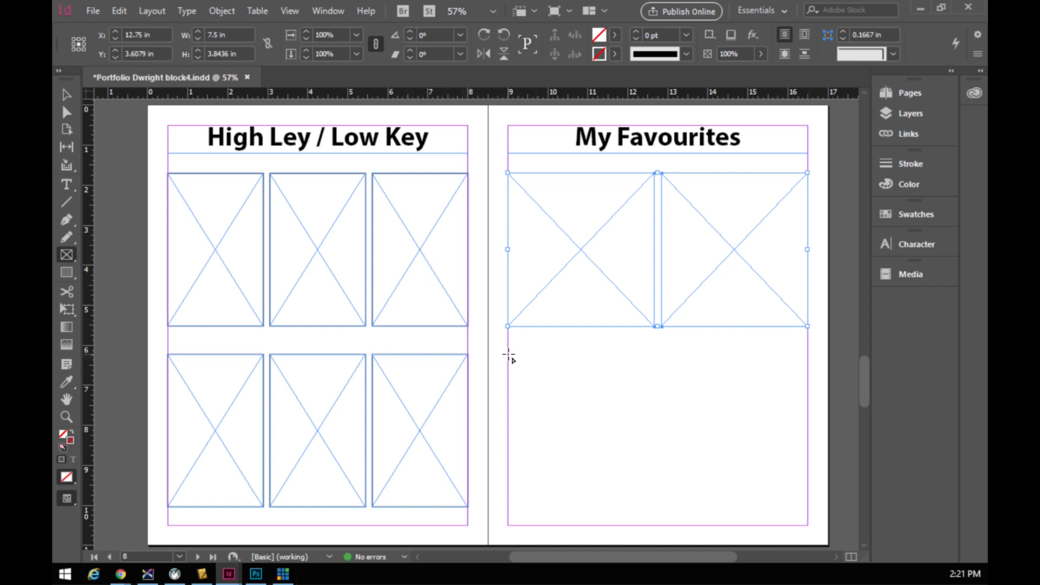
pyautogui.moveTo(508, 355); pyautogui.dragTo(805, 512)
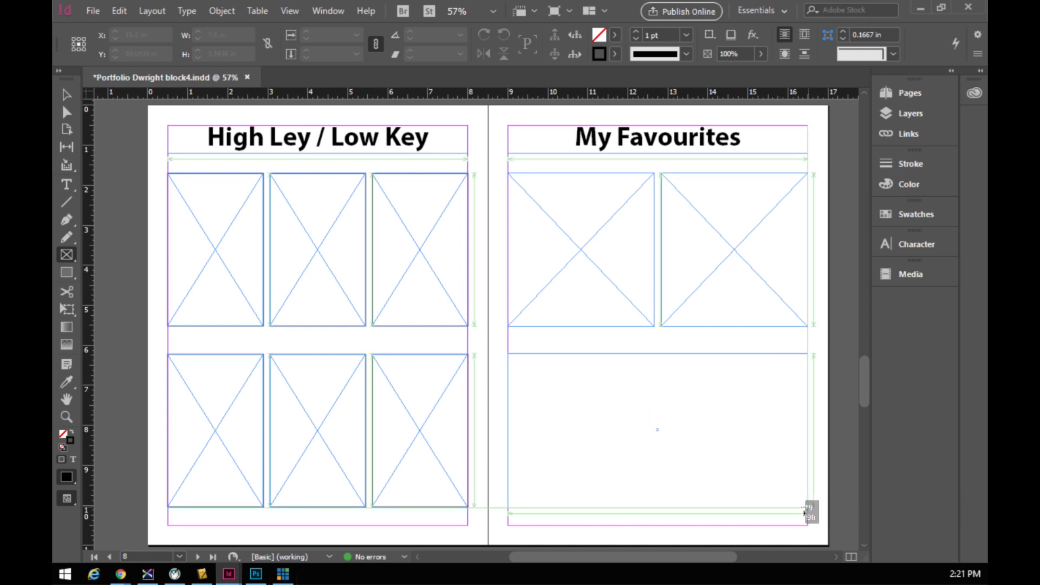
pyautogui.press('Right')
pyautogui.moveTo(805, 511); pyautogui.dragTo(807, 509)
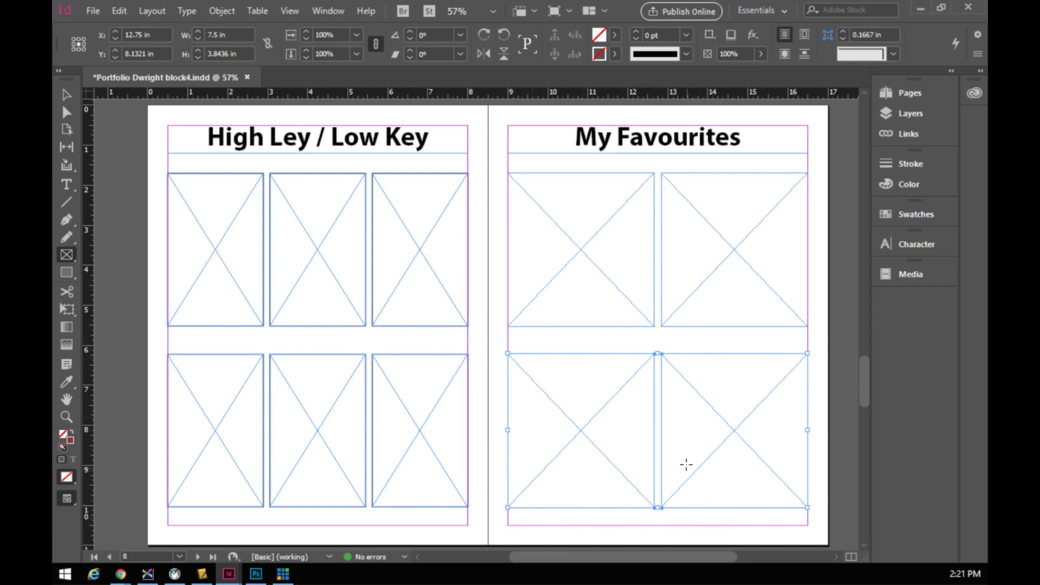
pyautogui.click(64, 184)
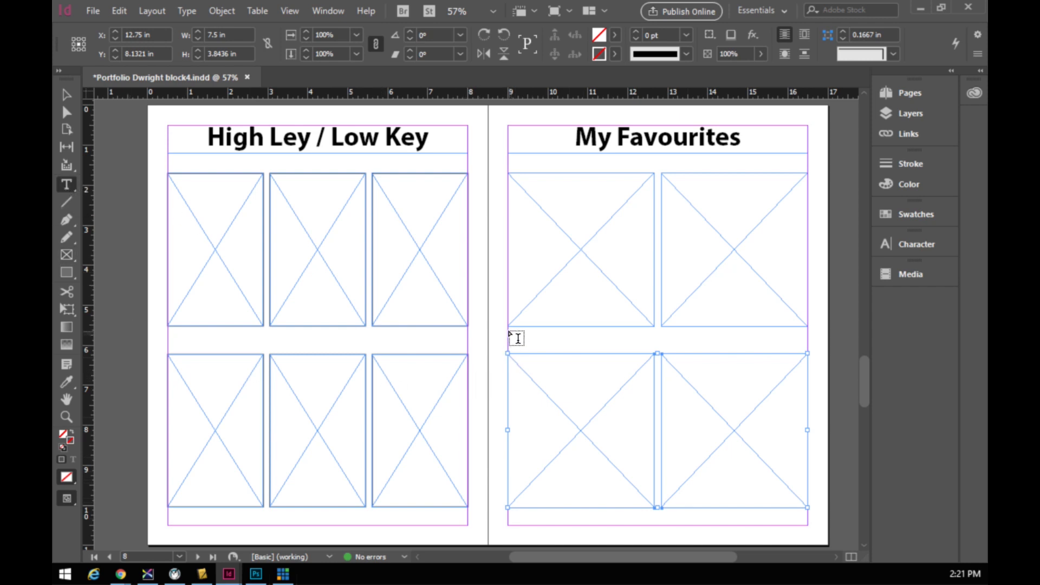
# - Add a centred 'Angry' text frame below the top-left image frame in Myriad Pro
pyautogui.moveTo(508, 332); pyautogui.dragTo(650, 356)
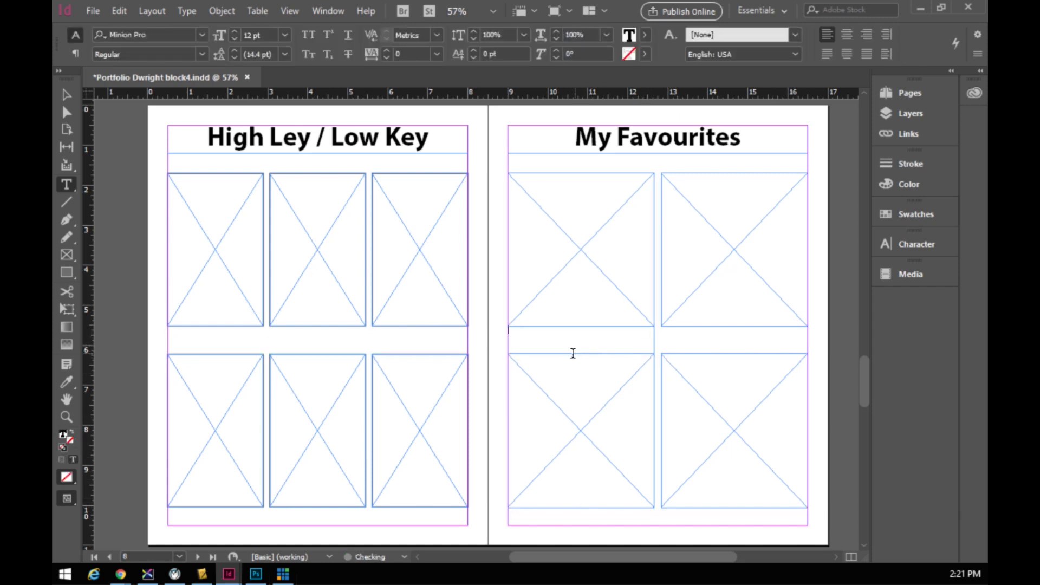
pyautogui.write('Angry')
pyautogui.moveTo(539, 332); pyautogui.dragTo(508, 340)
pyautogui.click(846, 34)
pyautogui.click(202, 34)
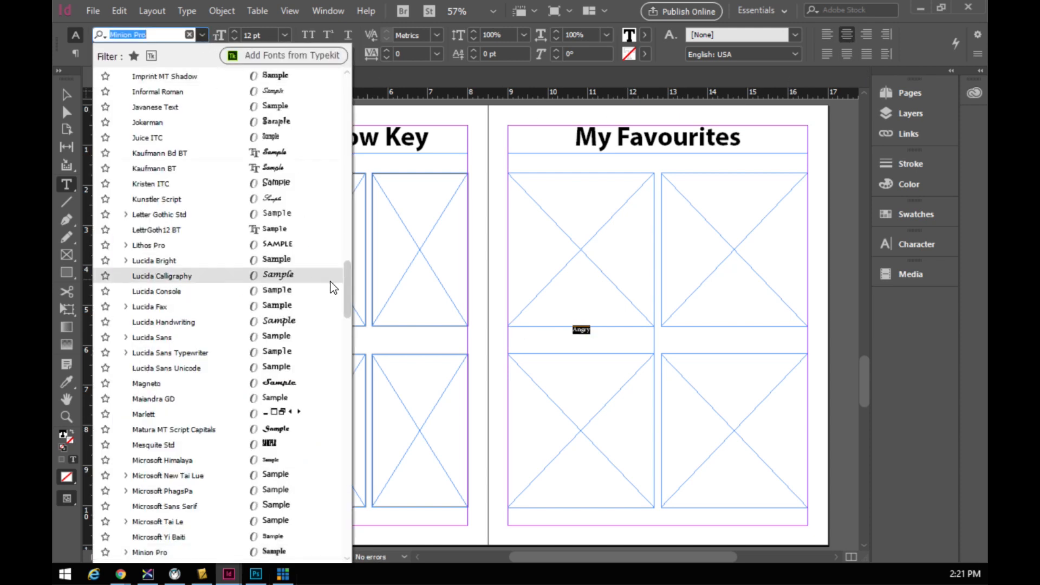
pyautogui.moveTo(347, 297); pyautogui.dragTo(259, 80)
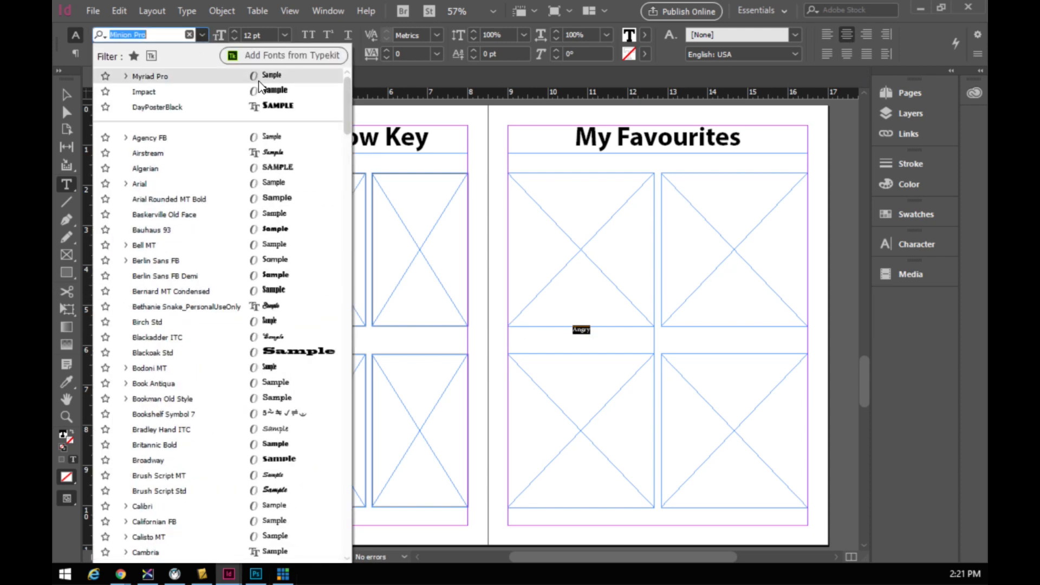
pyautogui.click(173, 80)
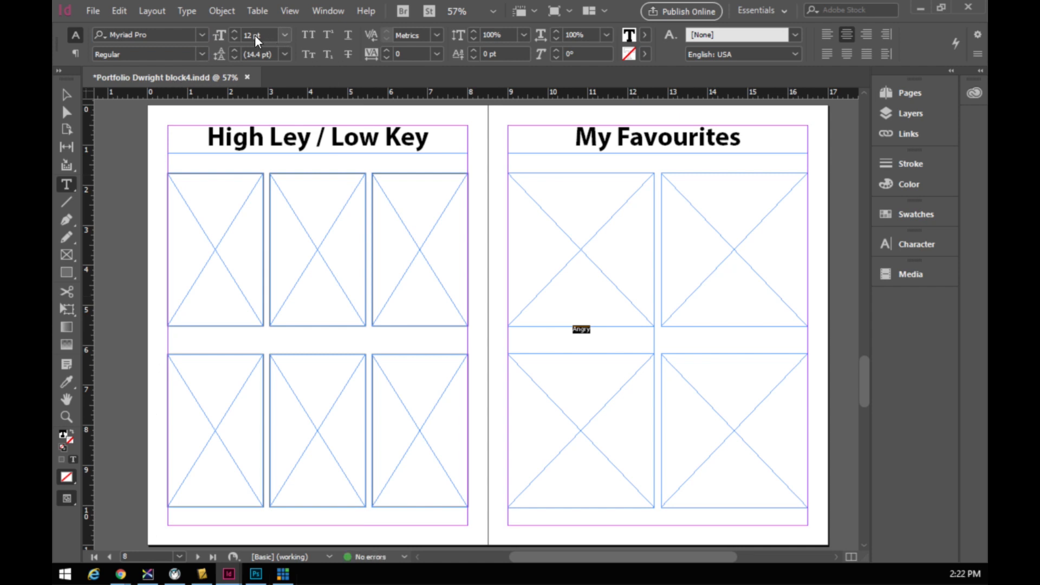
# - Make the Angry caption Bold and enlarge it to 38 pt
pyautogui.click(236, 31)
pyautogui.click(236, 31)
pyautogui.click(237, 31)
pyautogui.click(236, 31)
pyautogui.click(236, 31)
pyautogui.click(237, 31)
pyautogui.click(235, 31)
pyautogui.click(234, 31)
pyautogui.click(234, 30)
pyautogui.click(202, 53)
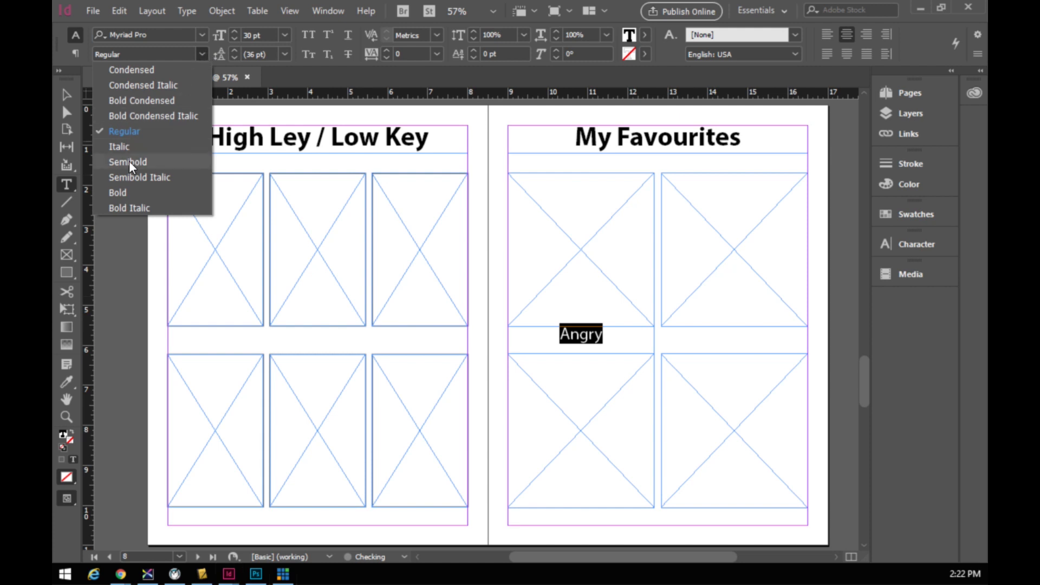
pyautogui.click(124, 192)
pyautogui.click(234, 31)
pyautogui.click(234, 31)
pyautogui.click(234, 31)
pyautogui.click(234, 31)
pyautogui.click(234, 31)
pyautogui.click(234, 31)
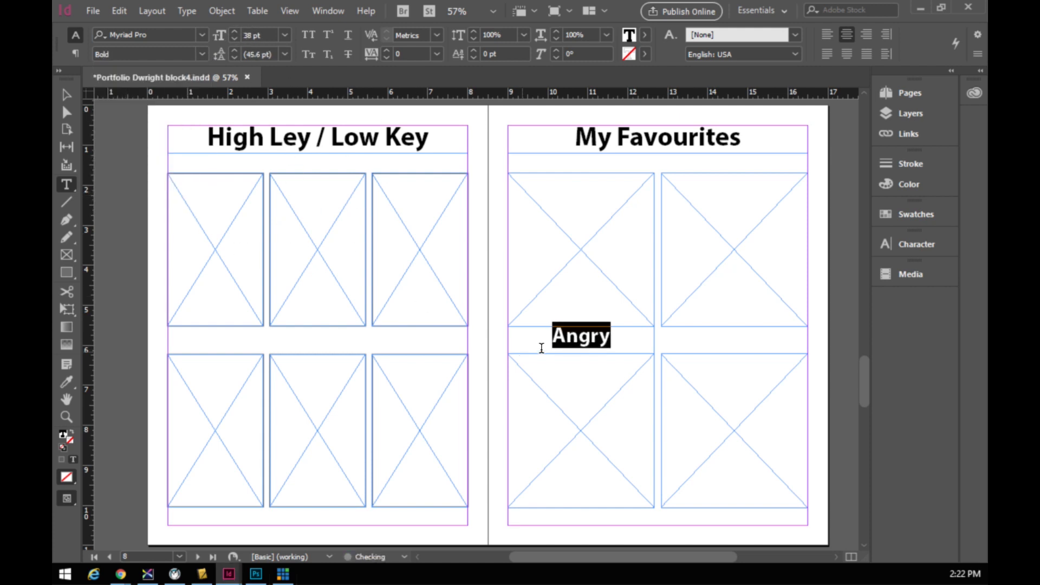
pyautogui.click(70, 96)
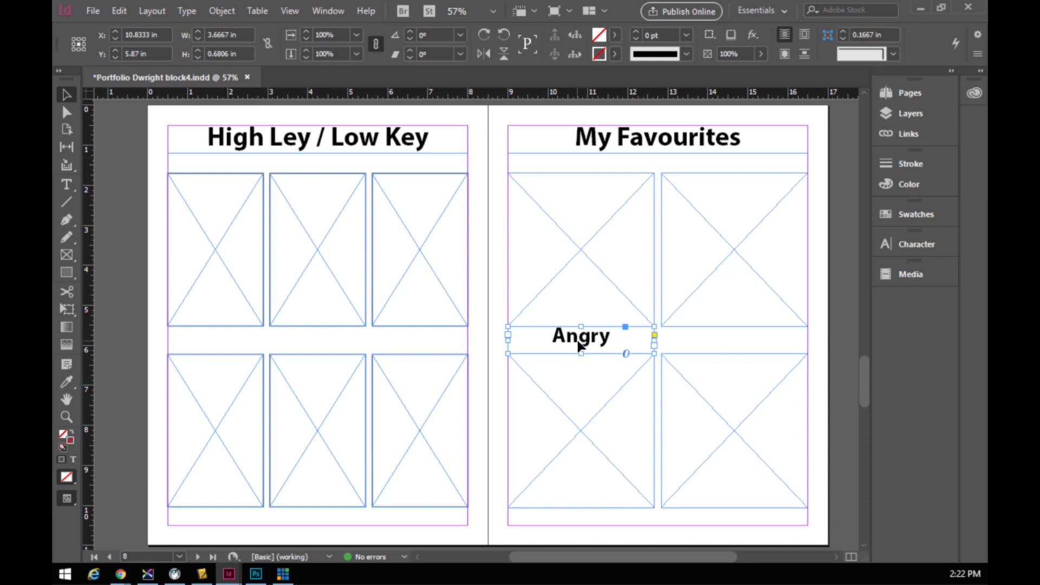
# - Resize and nudge the Angry caption frame to fit under the top-left frame, 3.6667 in wide
pyautogui.moveTo(556, 299); pyautogui.dragTo(554, 298)
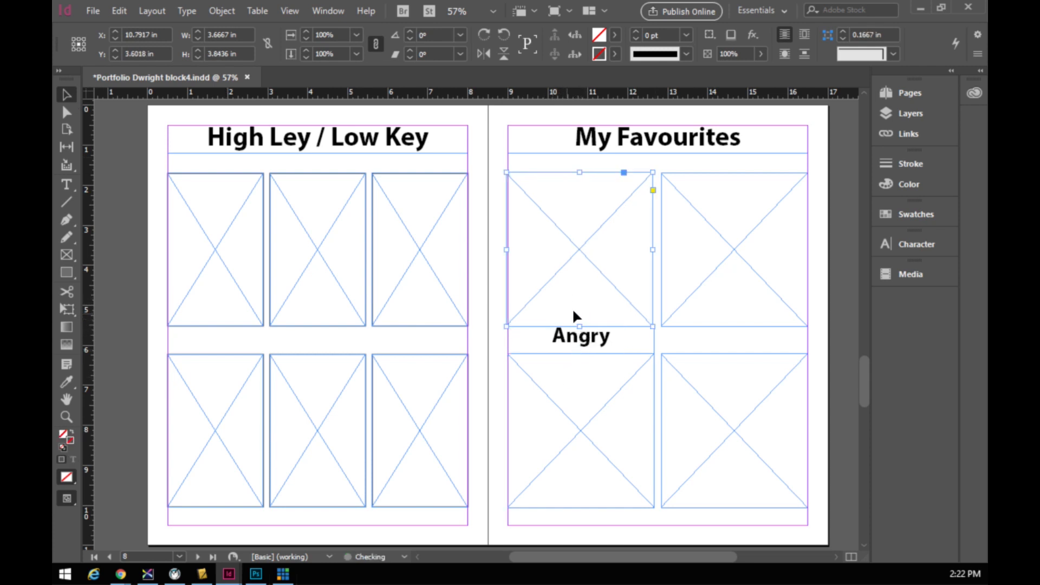
pyautogui.click(536, 340)
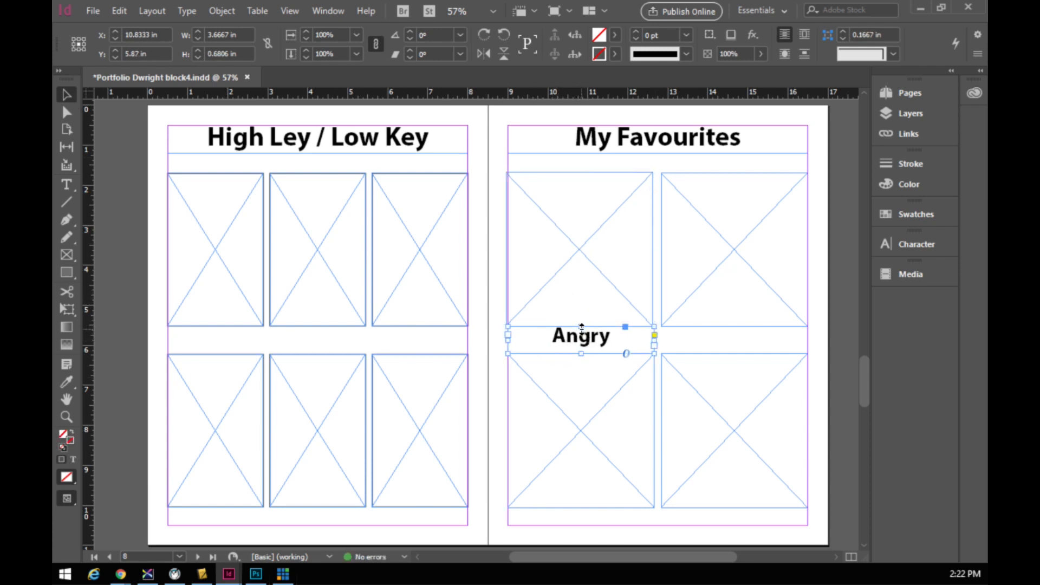
pyautogui.moveTo(582, 326); pyautogui.dragTo(583, 331)
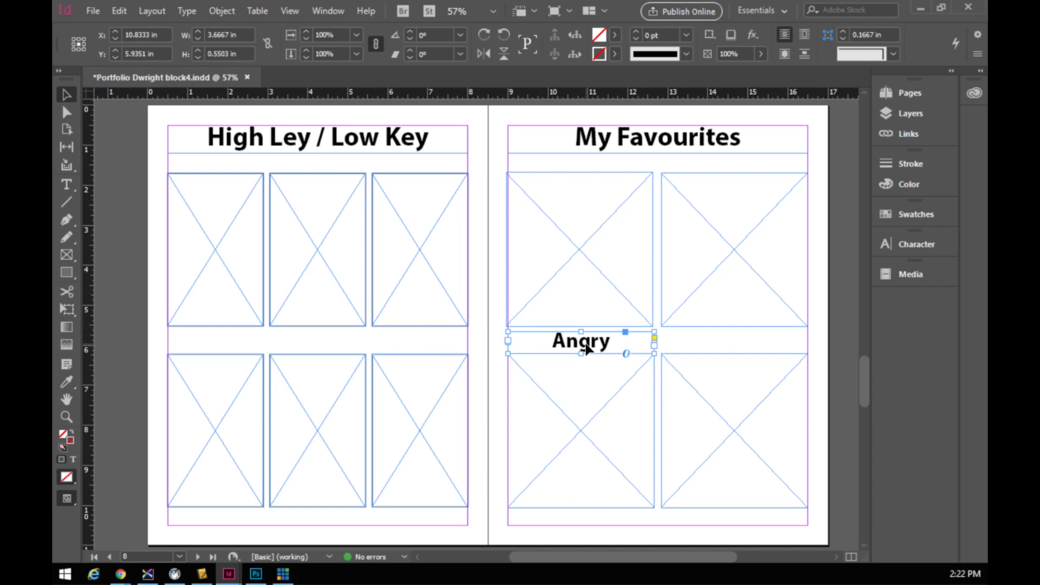
pyautogui.click(482, 248)
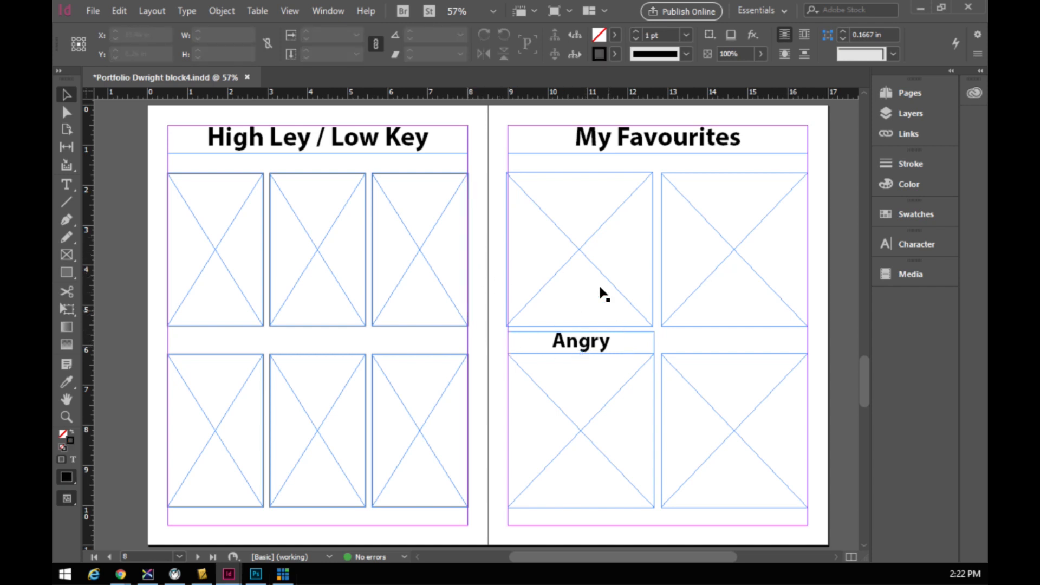
pyautogui.click(595, 346)
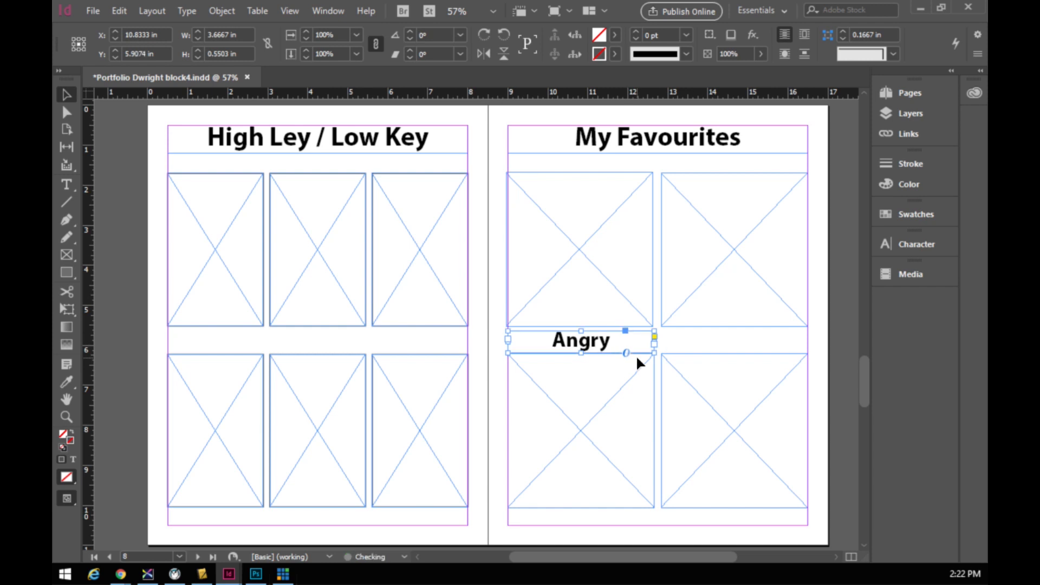
pyautogui.press('Up')
pyautogui.press('Down')
pyautogui.press('Up')
pyautogui.press('Down')
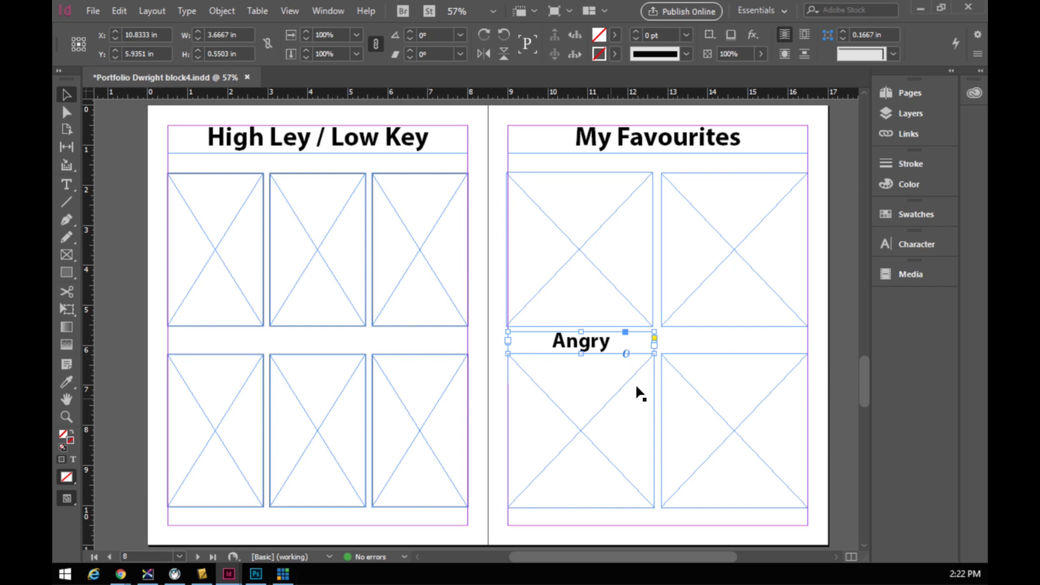
pyautogui.moveTo(581, 331); pyautogui.dragTo(580, 329)
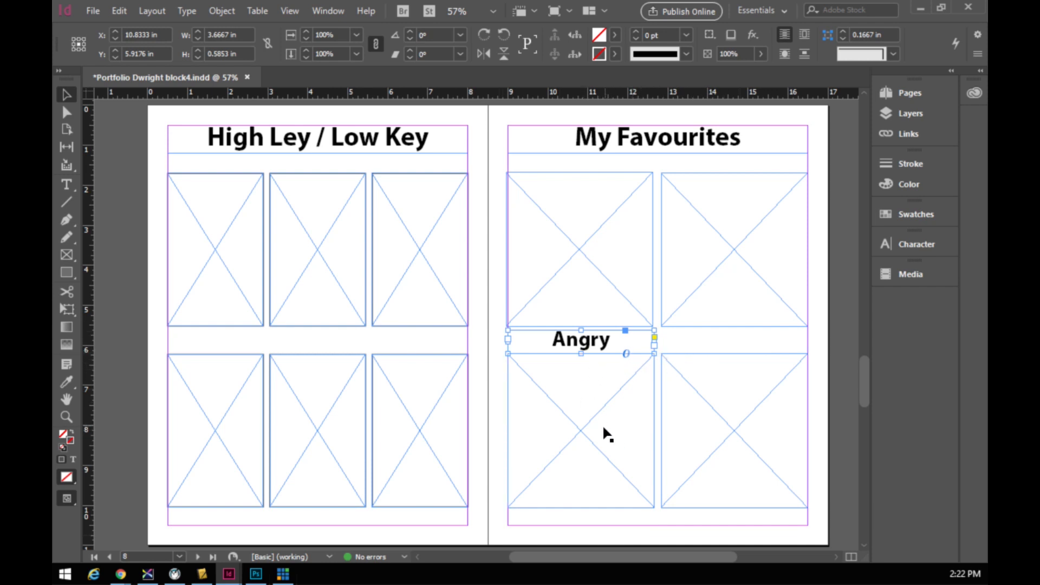
# - Paste copies of the Angry caption under the top-right, bottom-left and bottom-right frames
pyautogui.hotkey('ctrl', 'v')
pyautogui.moveTo(486, 334); pyautogui.dragTo(742, 355)
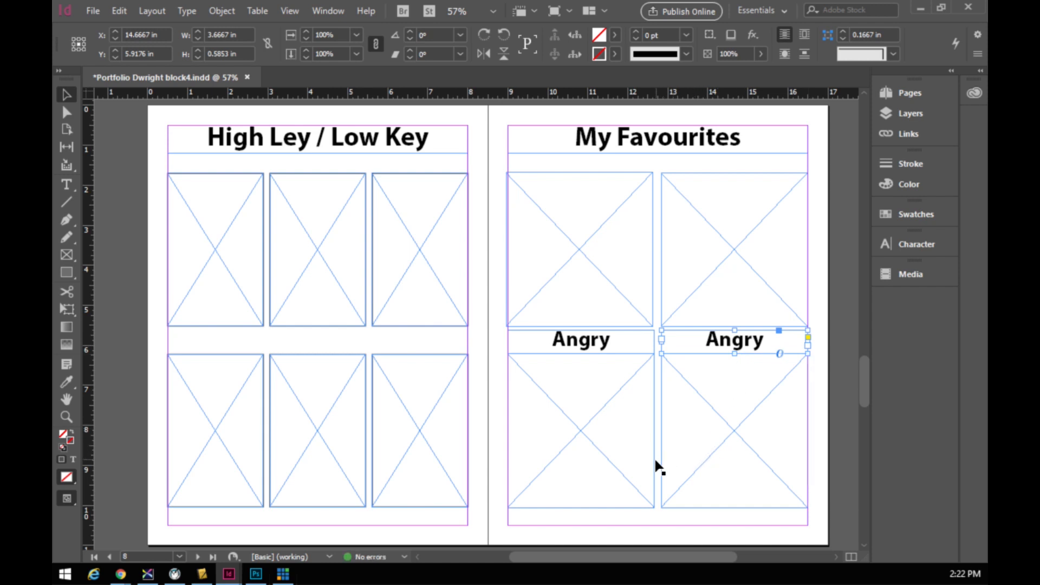
pyautogui.hotkey('ctrl', 'z')
pyautogui.moveTo(505, 335); pyautogui.dragTo(609, 526)
pyautogui.hotkey('ctrl', 'v')
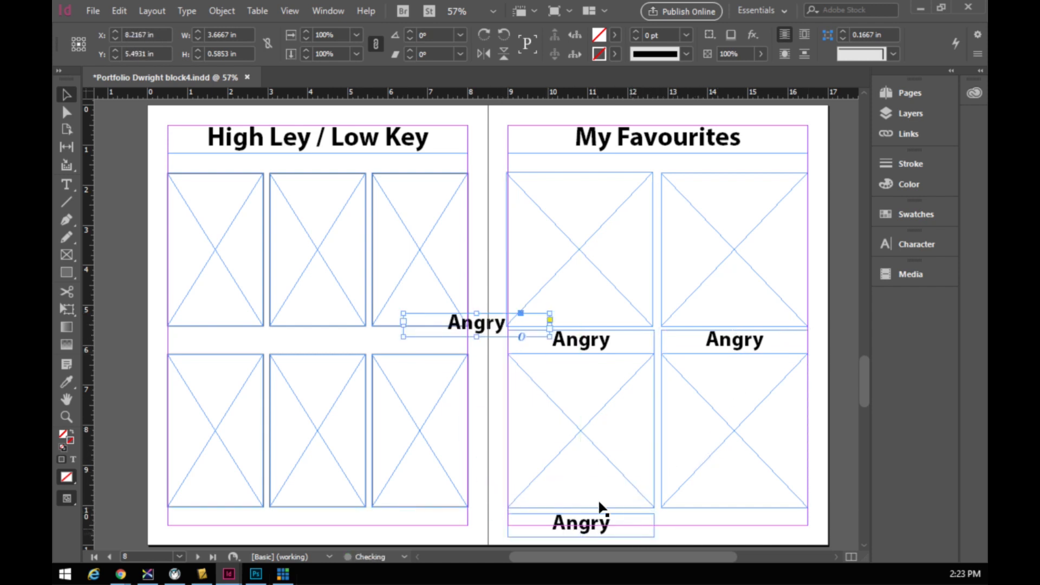
pyautogui.moveTo(481, 329); pyautogui.dragTo(752, 541)
# - Line up the two bottom captions together beneath the lower image frames
pyautogui.keyDown('shift'); pyautogui.click(624, 529); pyautogui.keyUp('shift')
pyautogui.press('Up')
pyautogui.press('Up')
pyautogui.press('Up')
pyautogui.press('Up')
pyautogui.press('Up')
pyautogui.press('Up')
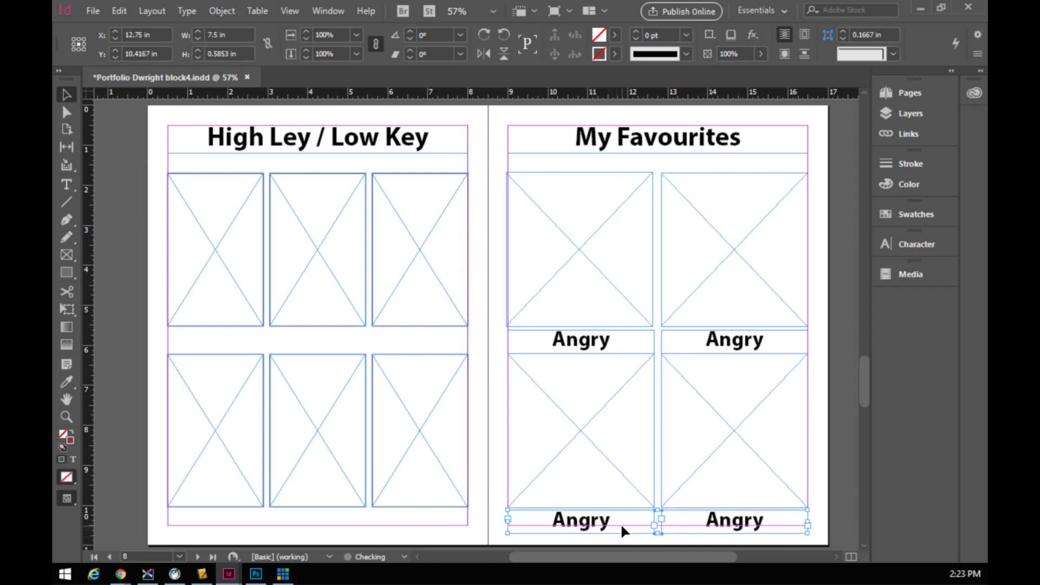
pyautogui.press('Down')
pyautogui.press('Down')
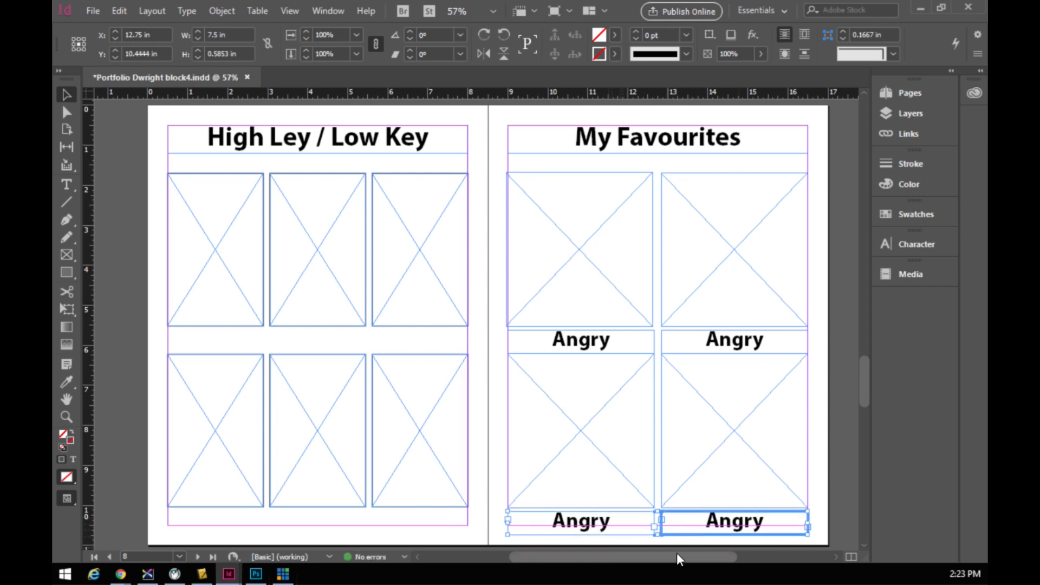
pyautogui.click(545, 524)
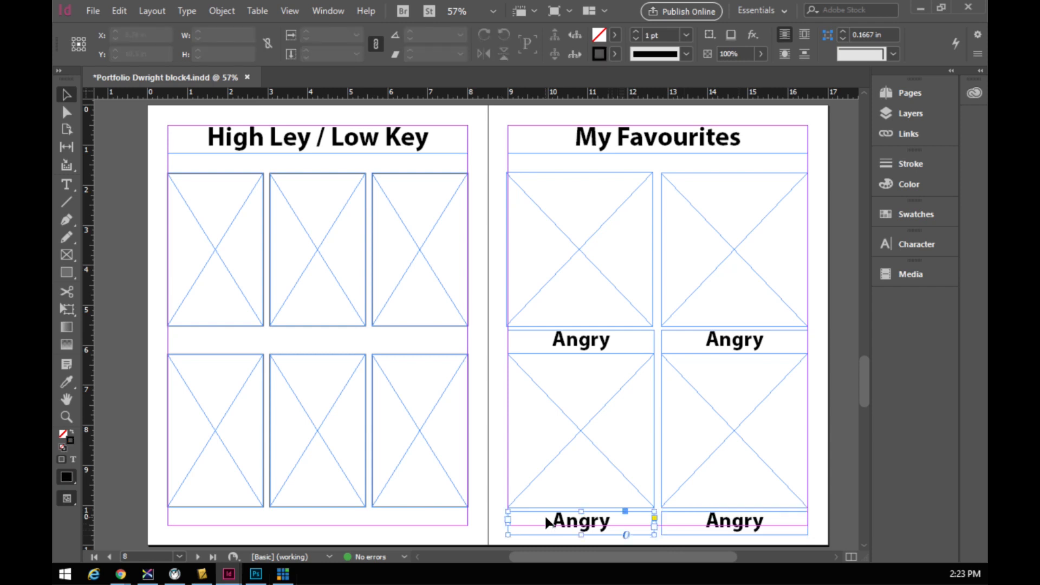
pyautogui.keyDown('shift'); pyautogui.click(674, 527); pyautogui.keyUp('shift')
pyautogui.press('Up')
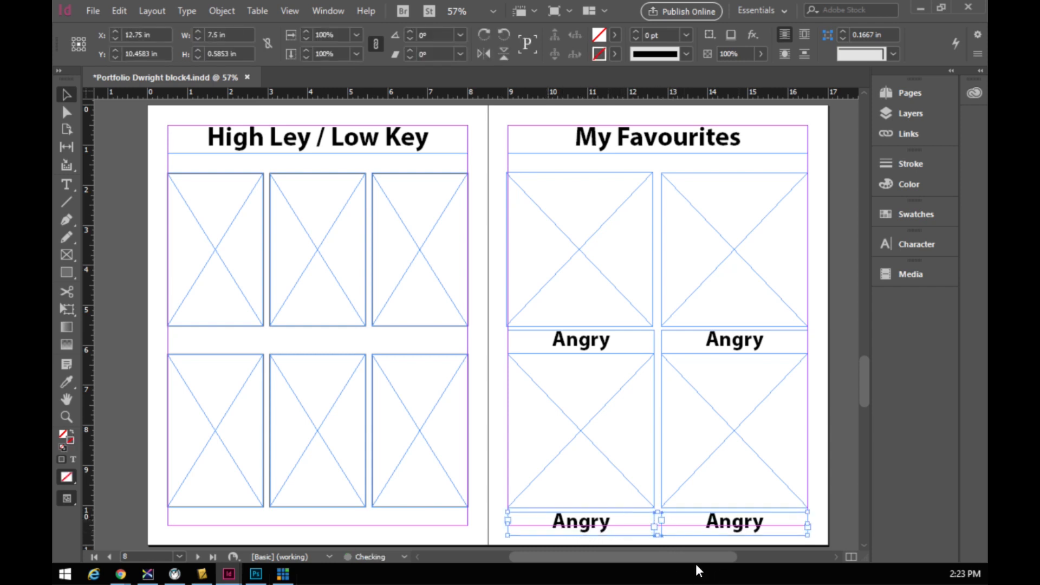
pyautogui.press('Down')
pyautogui.press('Down')
pyautogui.click(711, 340)
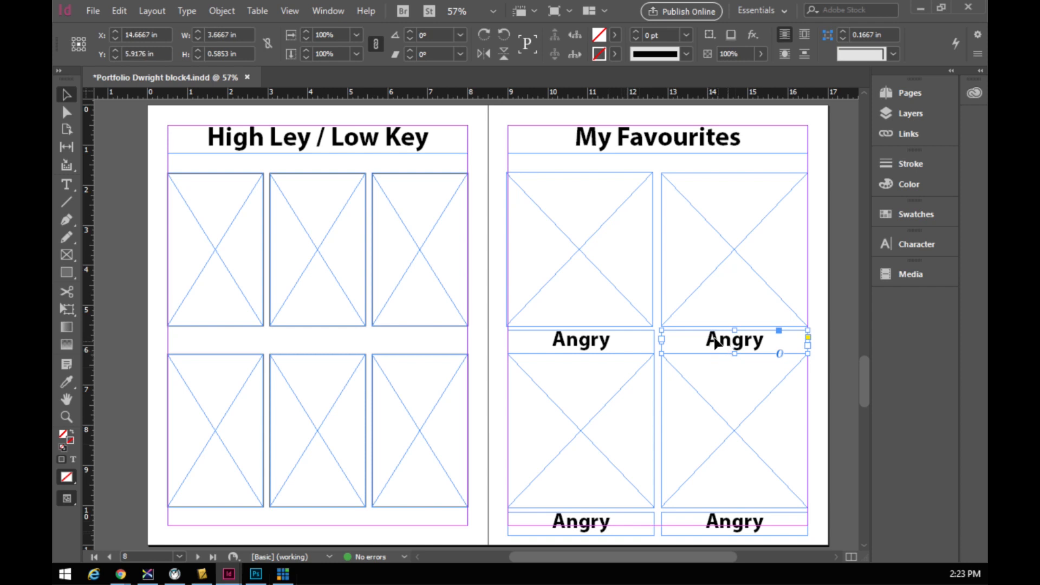
# - Rename the copied captions to Happy (top-right), Sad (bottom-left) and Confused (bottom-right)
pyautogui.doubleClick(711, 340)
pyautogui.moveTo(705, 341); pyautogui.dragTo(767, 347)
pyautogui.write('Ha')
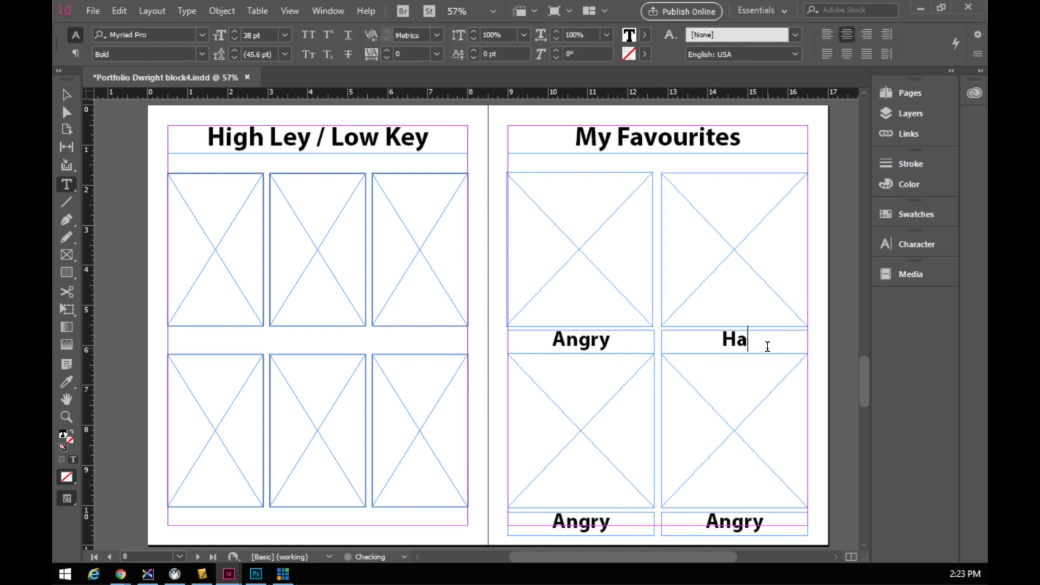
pyautogui.write('ppy')
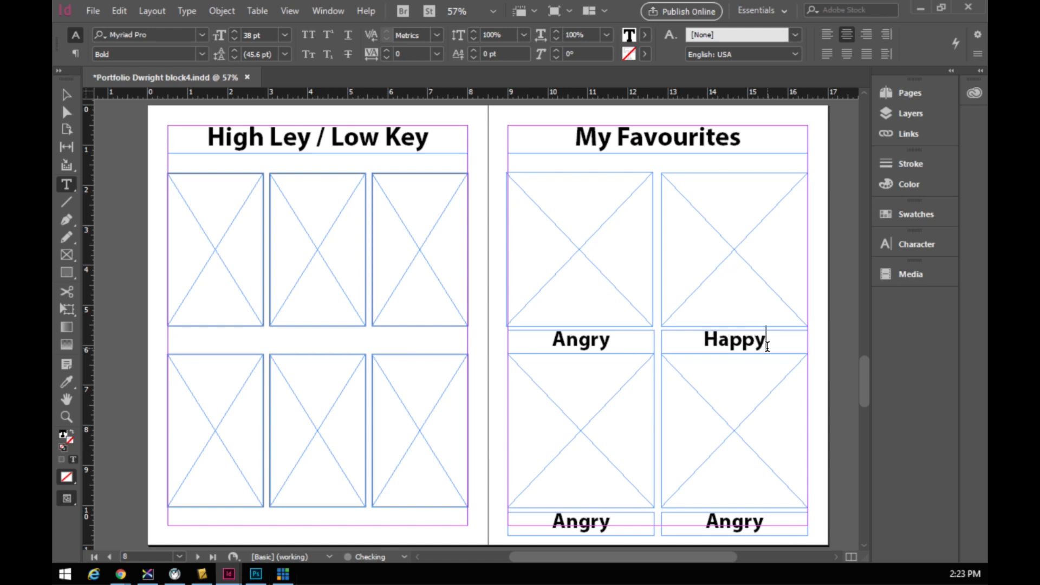
pyautogui.moveTo(552, 519); pyautogui.dragTo(635, 518)
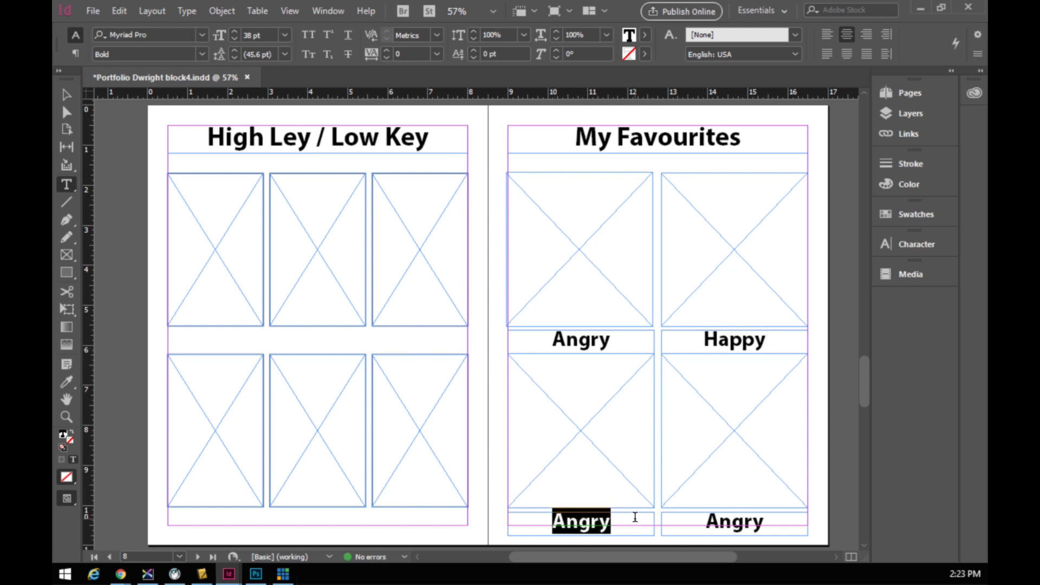
pyautogui.write('Sad')
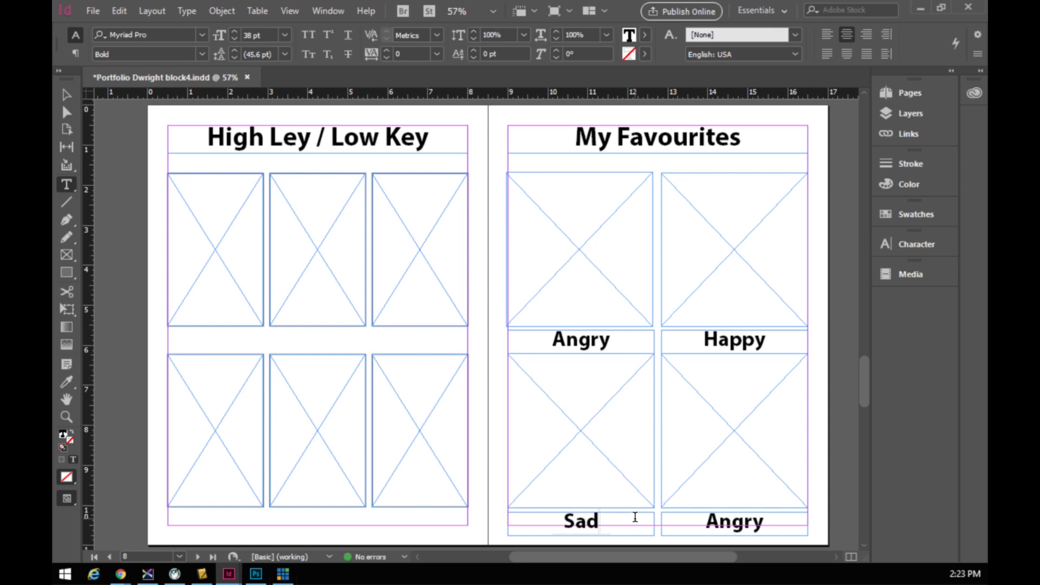
pyautogui.moveTo(704, 521); pyautogui.dragTo(762, 524)
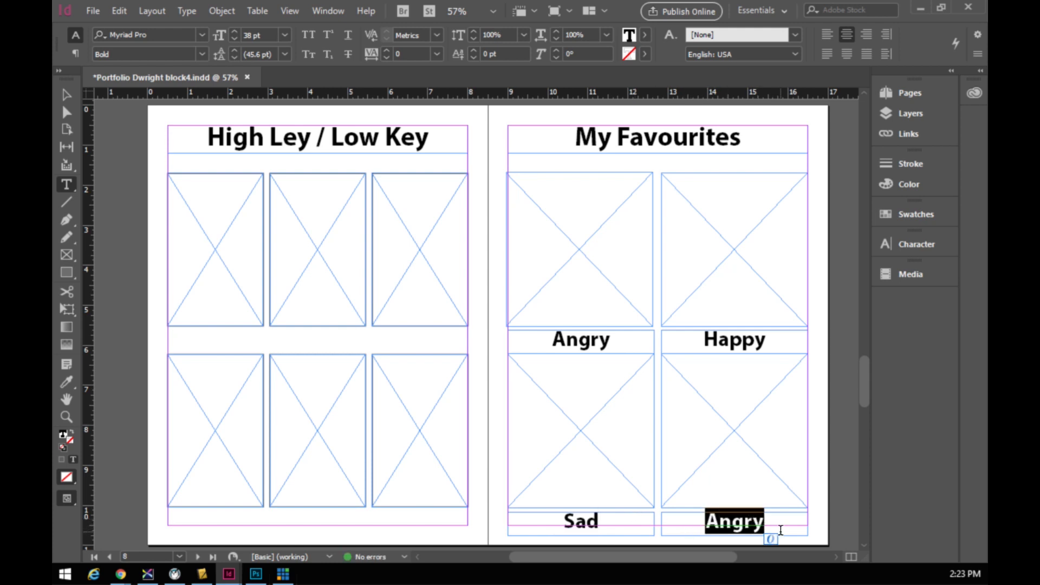
pyautogui.write('Confused')
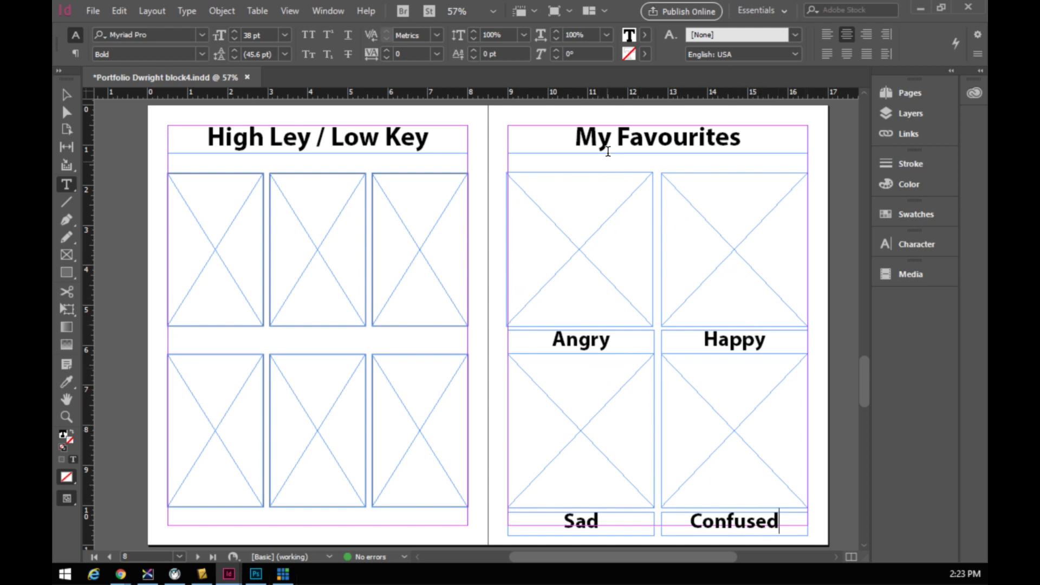
# - Replace the 'My Favourites' heading text with 'Typography Faces'
pyautogui.moveTo(575, 140); pyautogui.dragTo(742, 147)
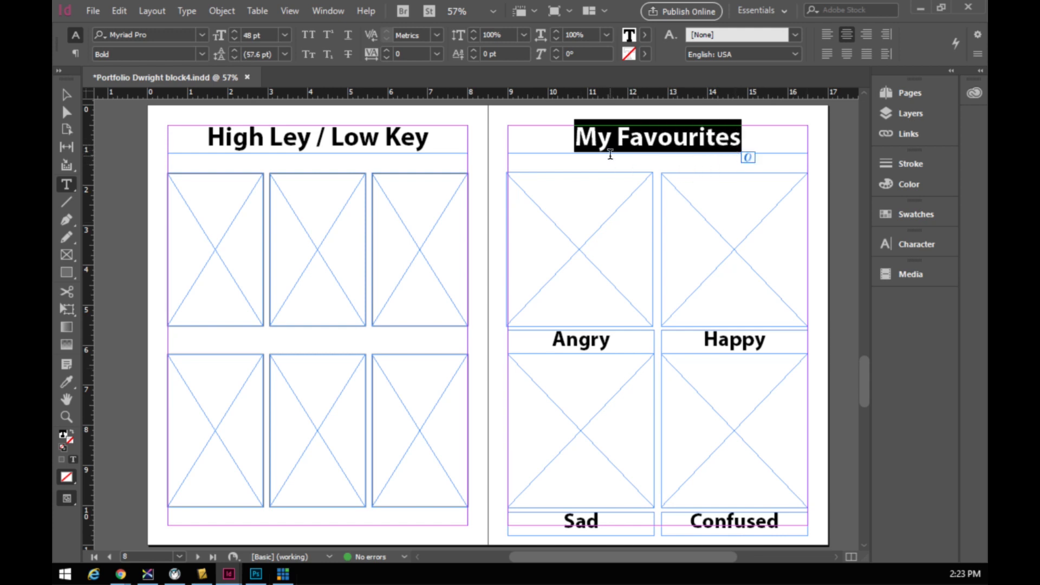
pyautogui.write('Typography')
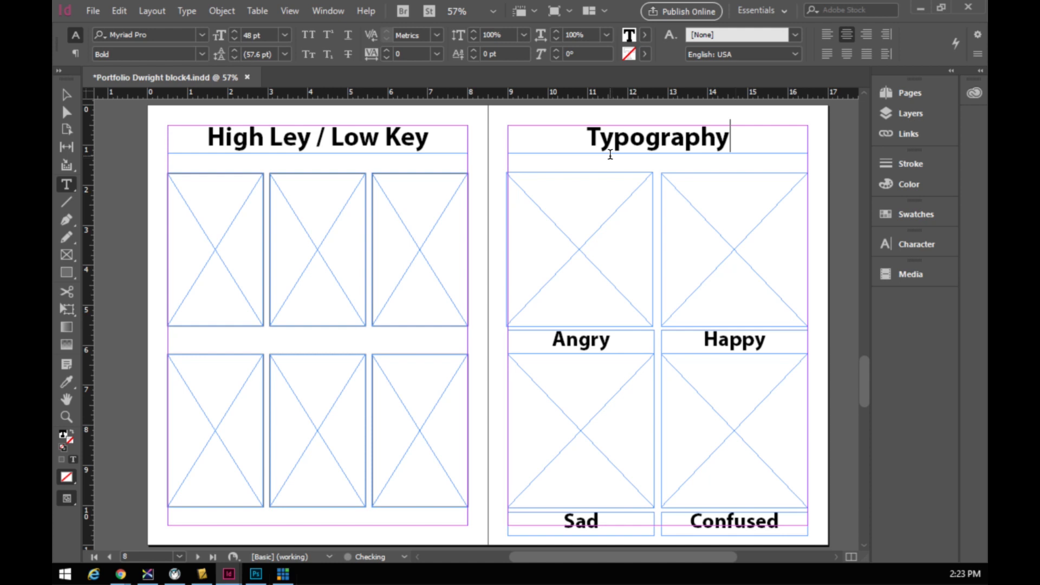
pyautogui.write(' Faces')
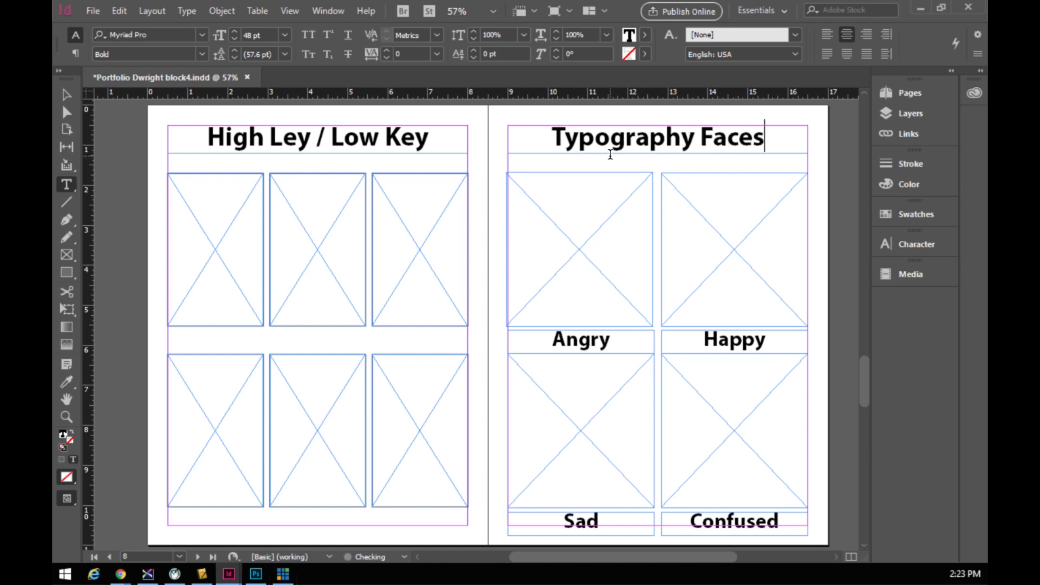
# - Select the Angry, Happy, Sad and Confused image frames together
pyautogui.click(67, 92)
pyautogui.click(604, 230)
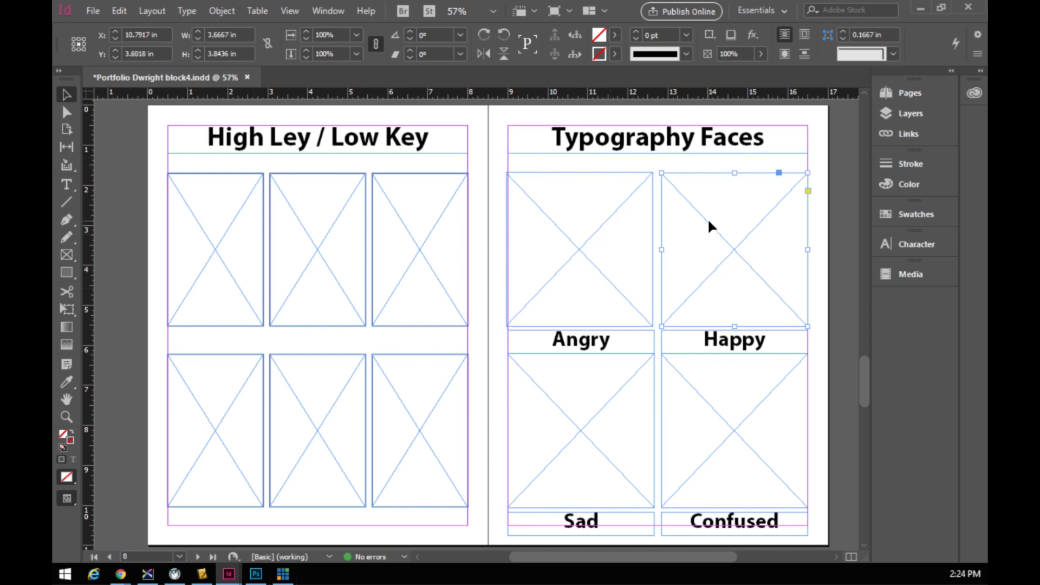
pyautogui.click(710, 234)
pyautogui.keyDown('shift'); pyautogui.click(640, 234); pyautogui.keyUp('shift')
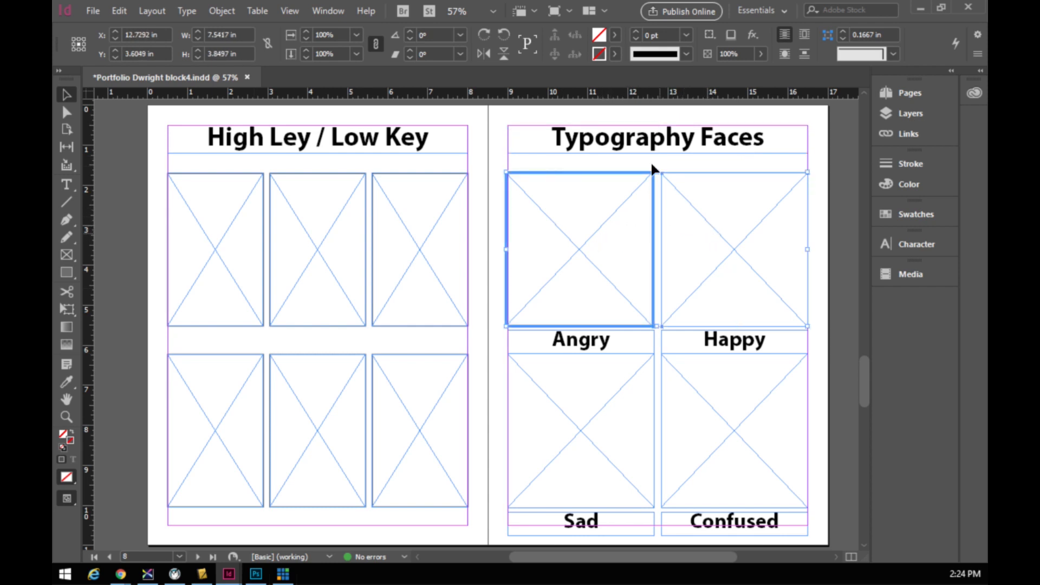
pyautogui.click(617, 230)
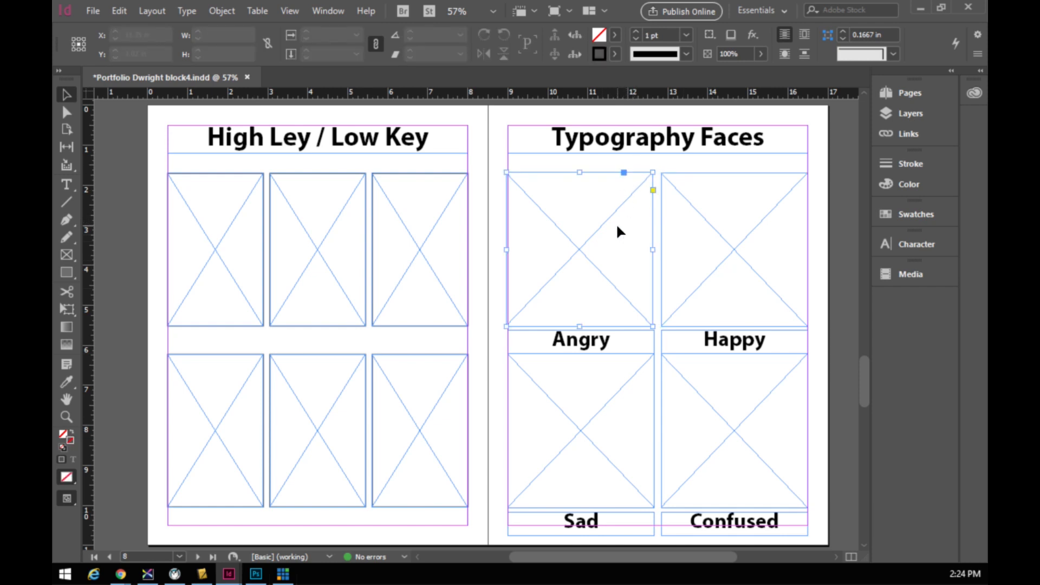
pyautogui.keyDown('shift'); pyautogui.click(720, 239); pyautogui.keyUp('shift')
pyautogui.keyDown('shift'); pyautogui.click(725, 406); pyautogui.keyUp('shift')
pyautogui.keyDown('shift'); pyautogui.click(603, 423); pyautogui.keyUp('shift')
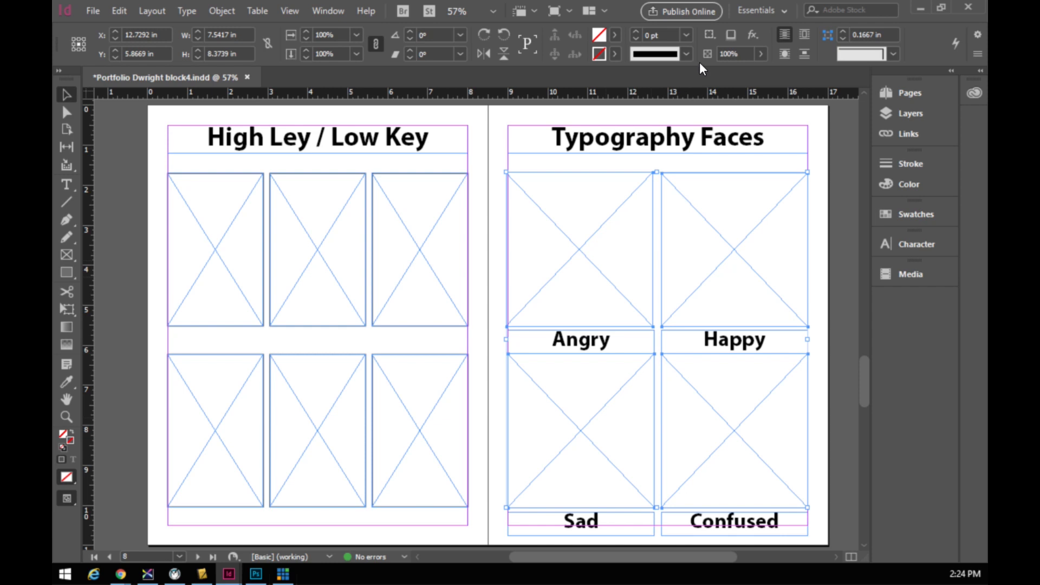
# - Set the selected four frames' stroke weight to 2 pt
pyautogui.click(686, 34)
pyautogui.click(658, 130)
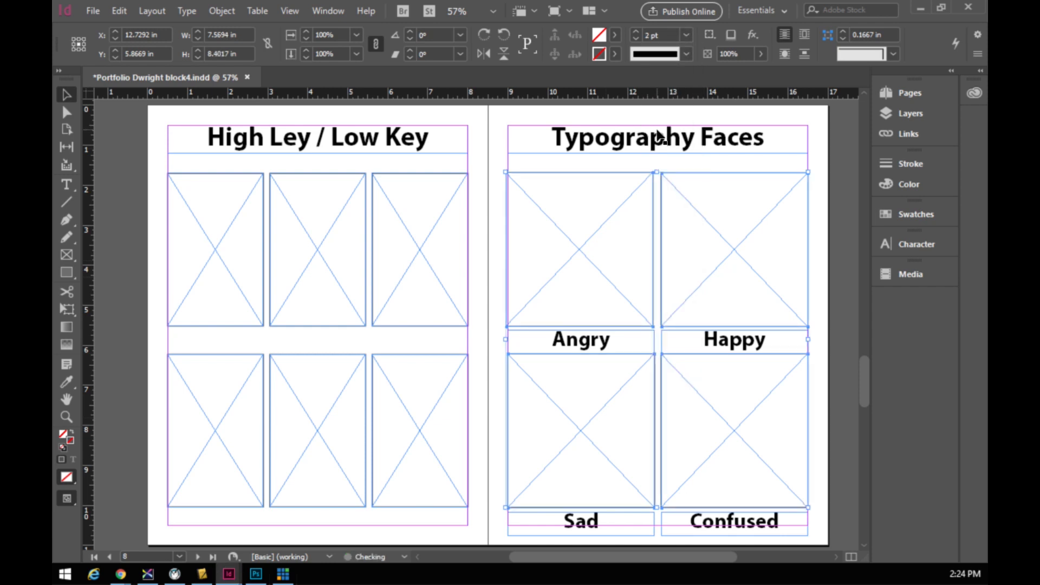
pyautogui.click(818, 285)
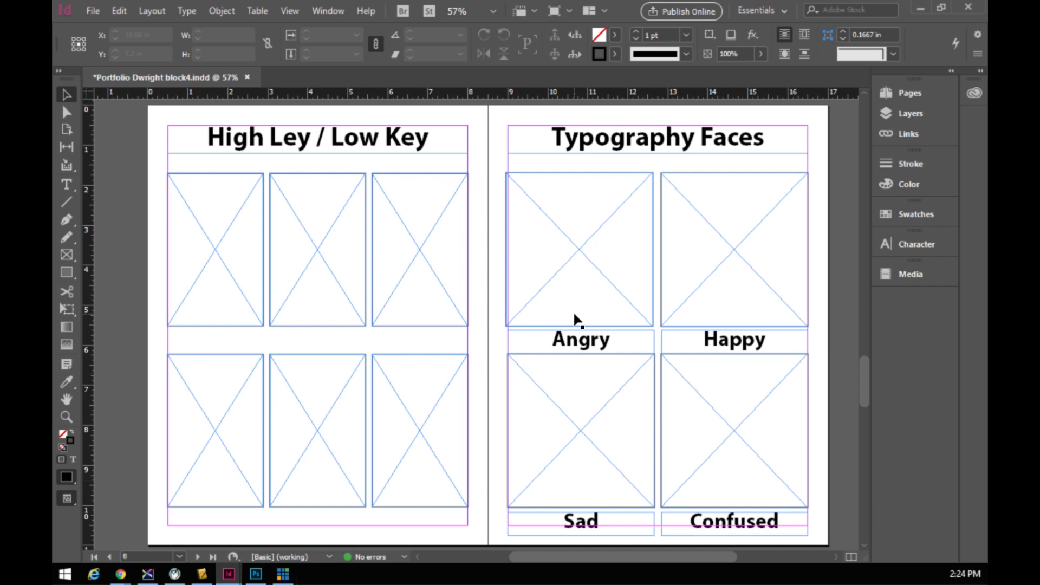
pyautogui.scroll(-5, 455, 339)
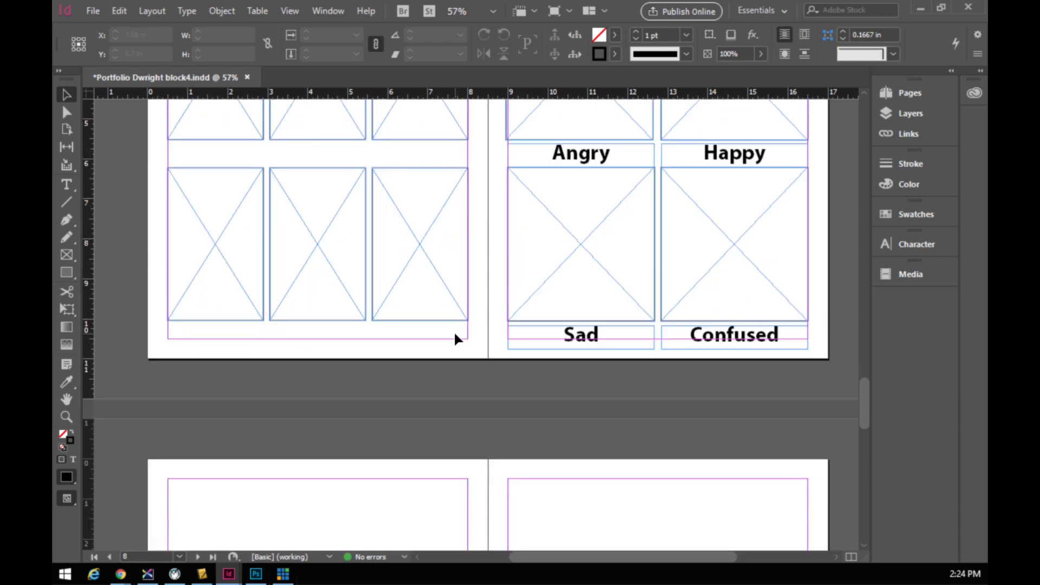
pyautogui.scroll(5, 437, 327)
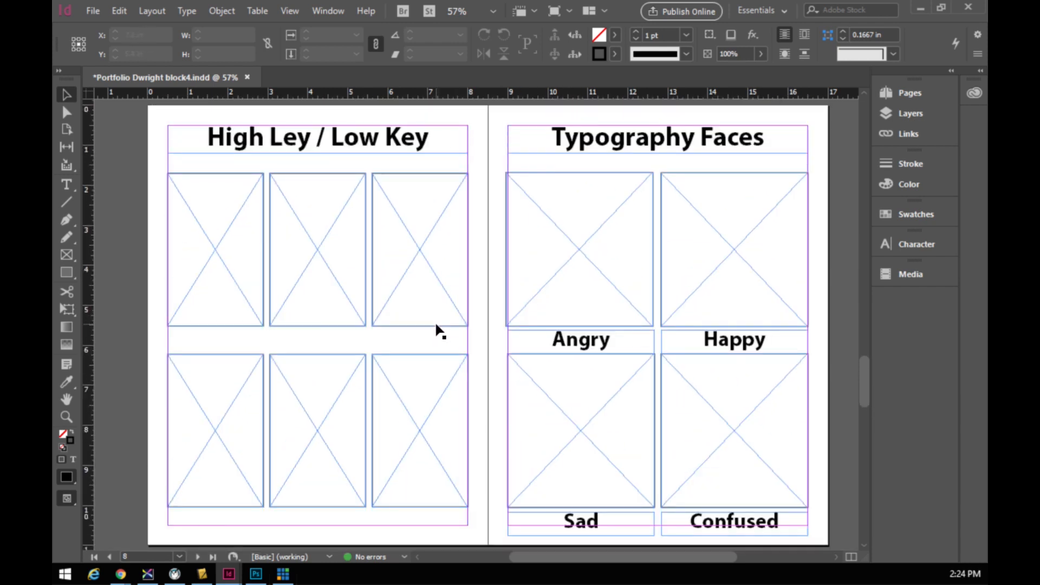
pyautogui.click(623, 147)
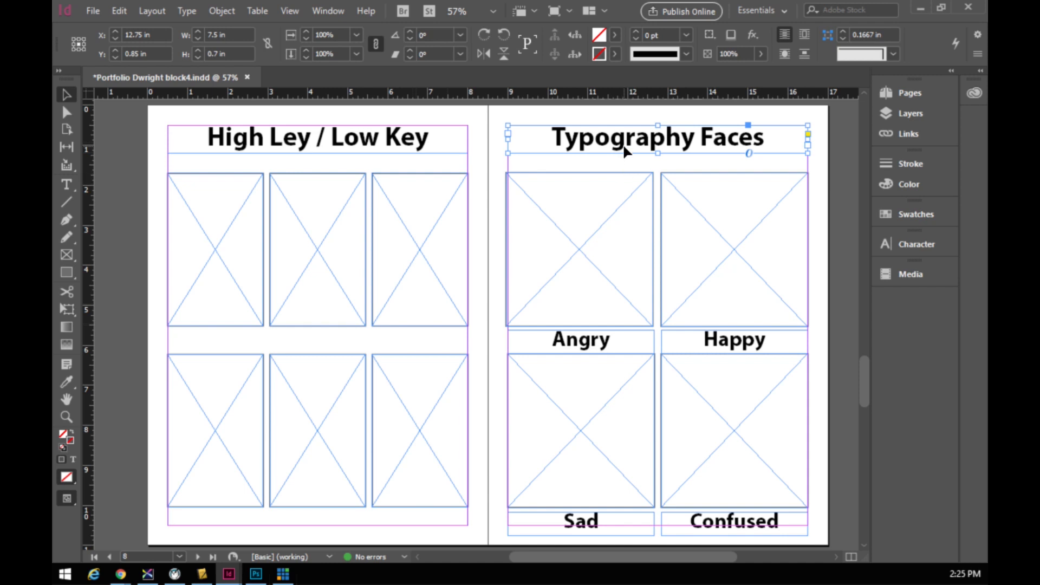
# - Paste the Typography Faces heading at the top of both pages 10 and 11
pyautogui.scroll(-10, 487, 258)
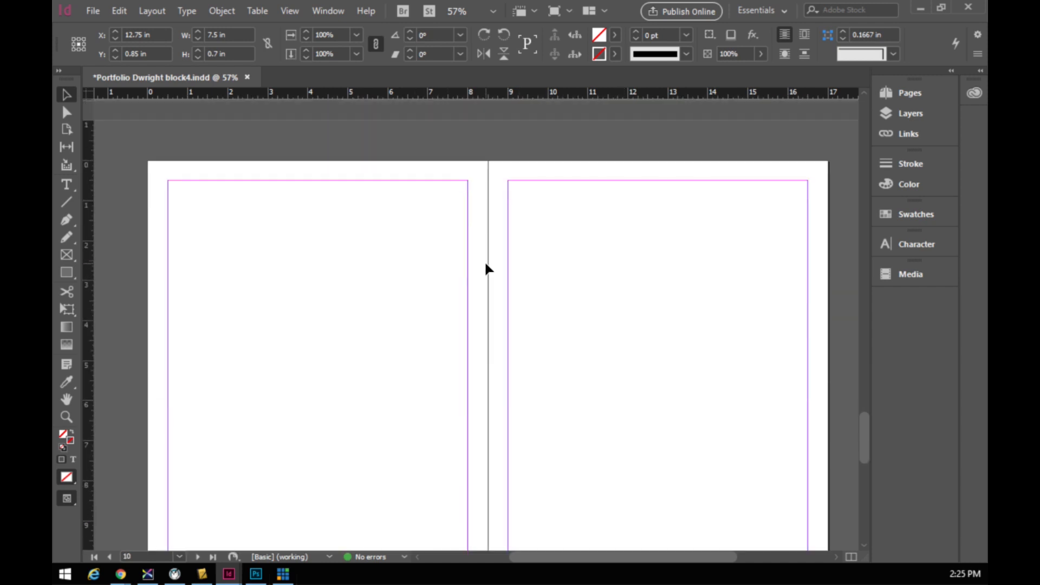
pyautogui.click(221, 209)
pyautogui.press('d')
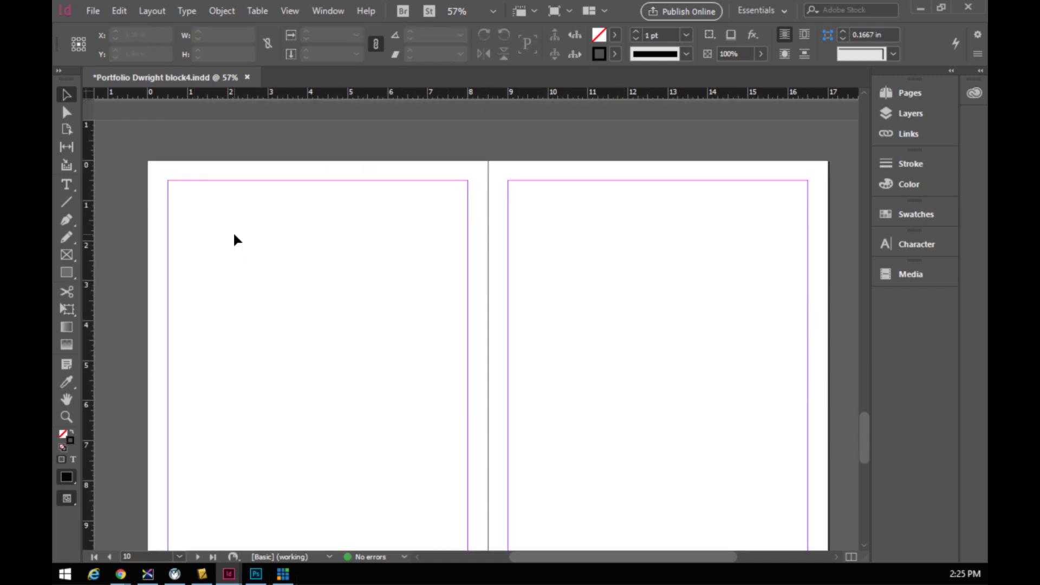
pyautogui.scroll(-1, 233, 233)
pyautogui.hotkey('ctrl', 'v')
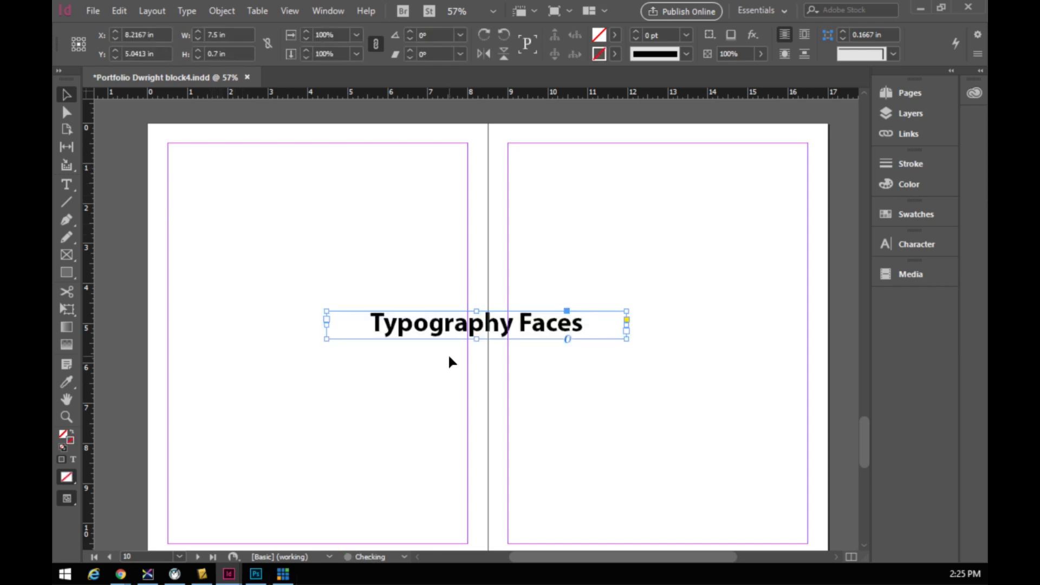
pyautogui.moveTo(452, 330); pyautogui.dragTo(311, 163)
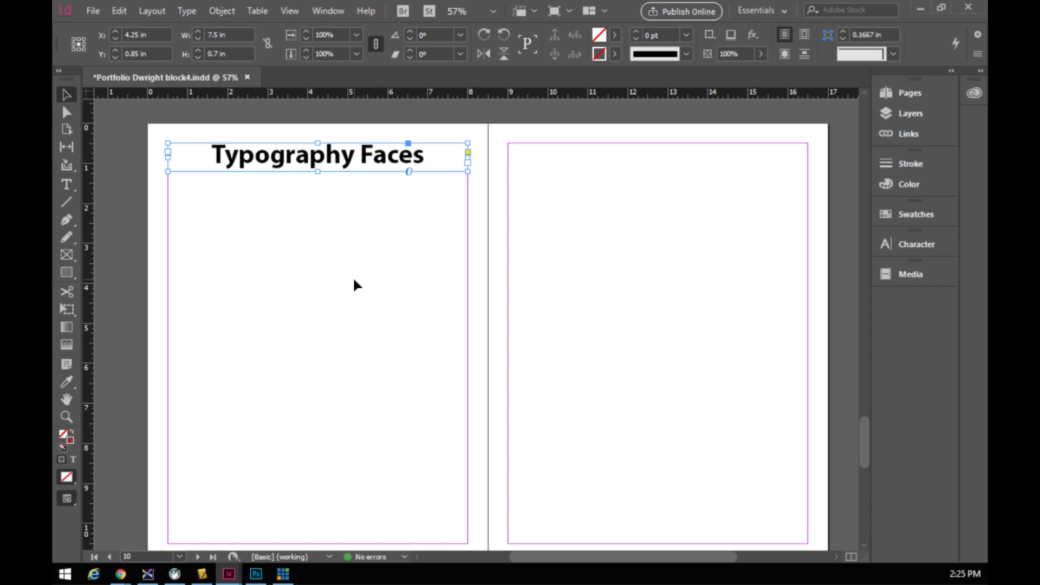
pyautogui.hotkey('ctrl', 'v')
pyautogui.moveTo(423, 332); pyautogui.dragTo(603, 158)
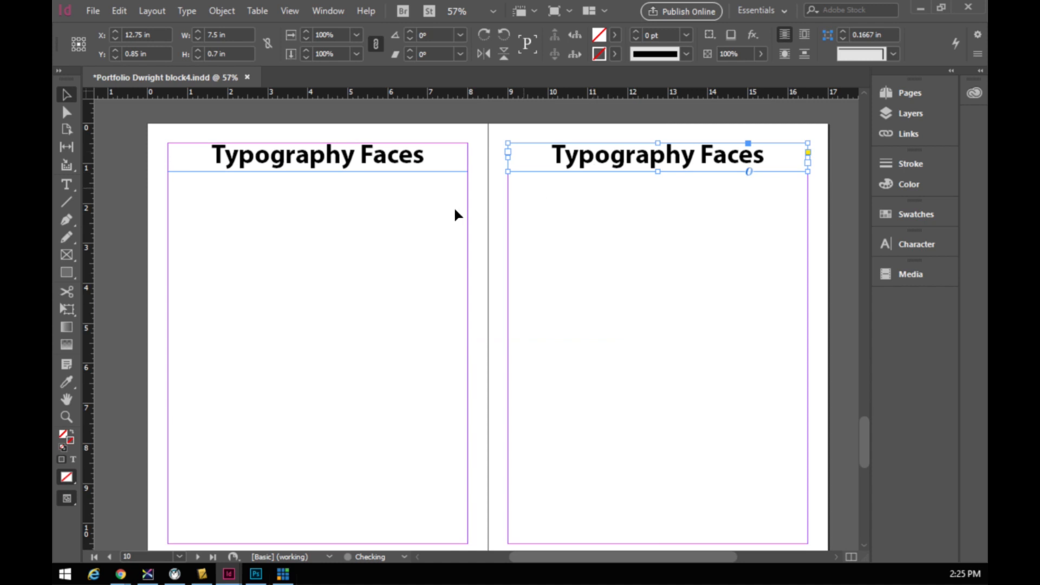
# - Nudge both page 10–11 headings slightly higher on the spread
pyautogui.scroll(-1, 303, 363)
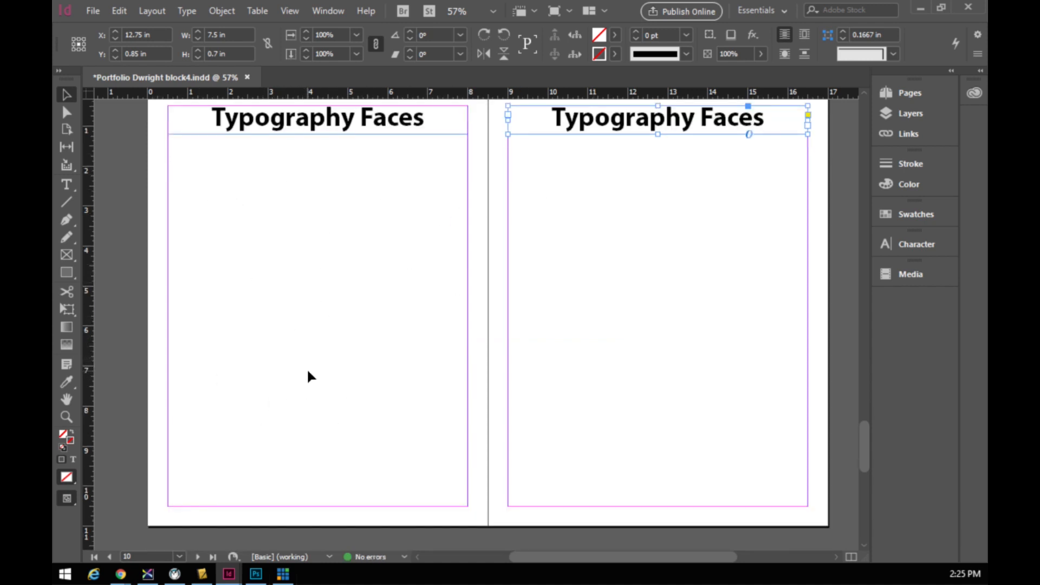
pyautogui.scroll(2, 317, 369)
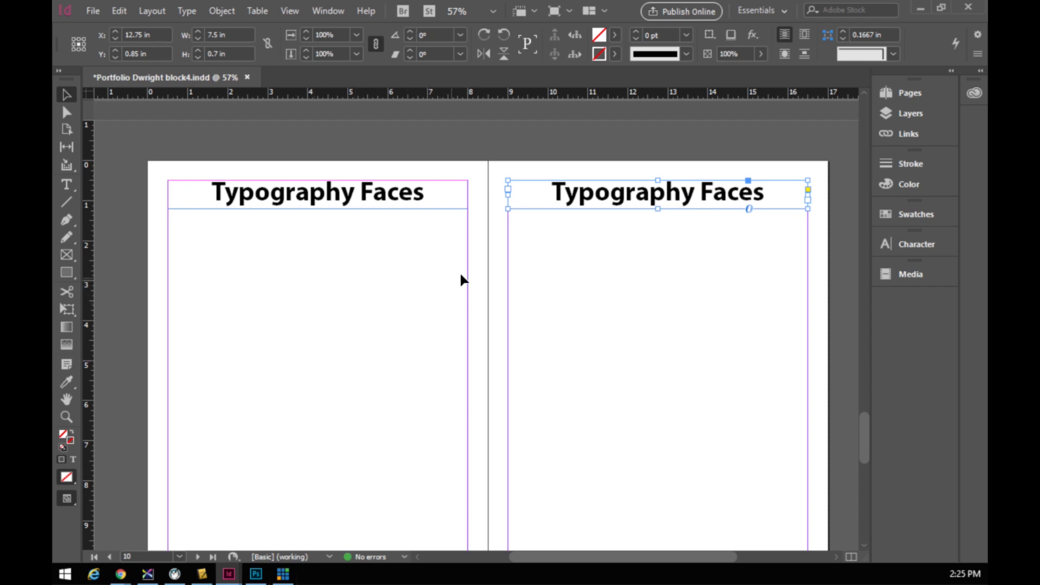
pyautogui.keyDown('shift'); pyautogui.click(431, 196); pyautogui.keyUp('shift')
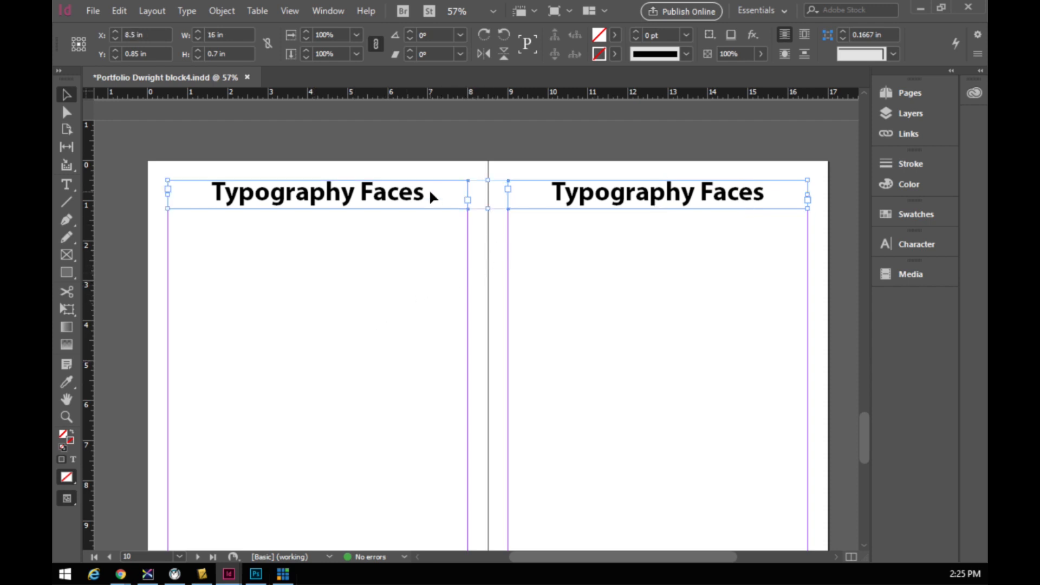
pyautogui.press('Up')
pyautogui.press('Up')
pyautogui.press('Up')
pyautogui.press('Up')
pyautogui.press('Up')
pyautogui.press('Up')
pyautogui.press('Up')
pyautogui.press('Up')
pyautogui.press('Up')
pyautogui.press('Up')
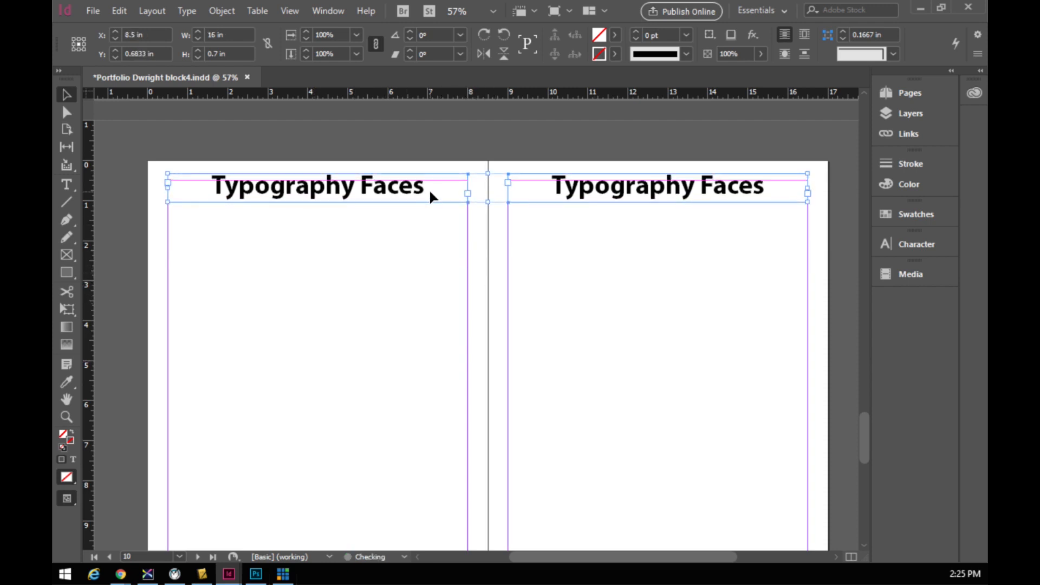
pyautogui.press('Up')
pyautogui.press('Up')
pyautogui.press('Up')
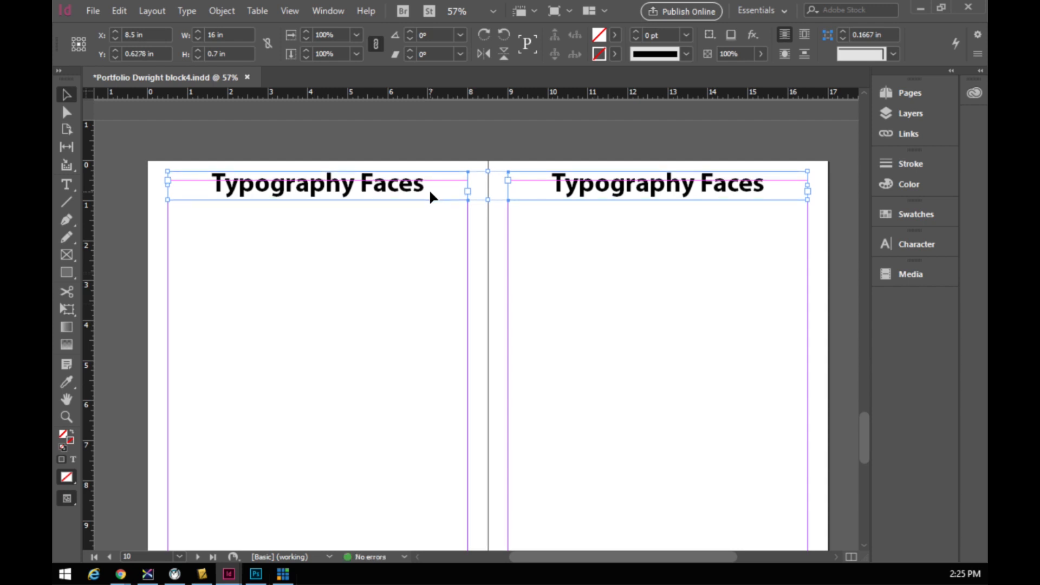
pyautogui.press('Down')
pyautogui.press('Down')
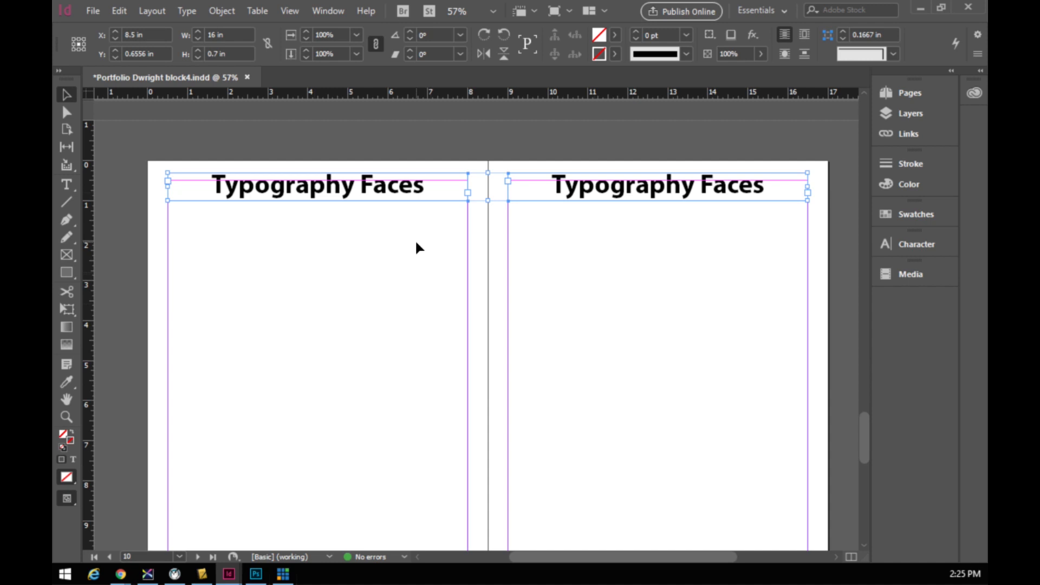
pyautogui.click(449, 245)
pyautogui.scroll(-3, 287, 292)
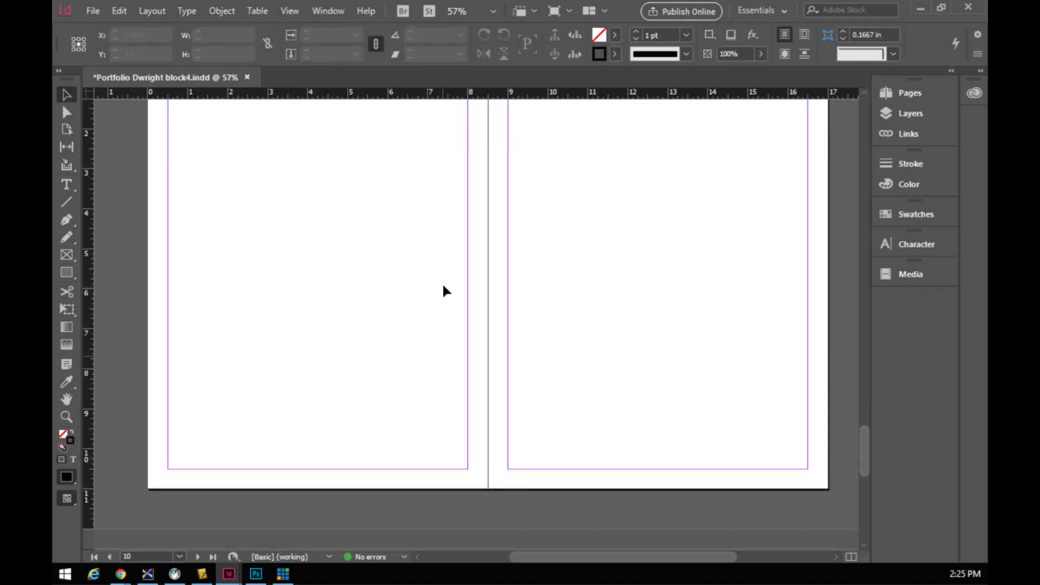
pyautogui.scroll(2, 380, 297)
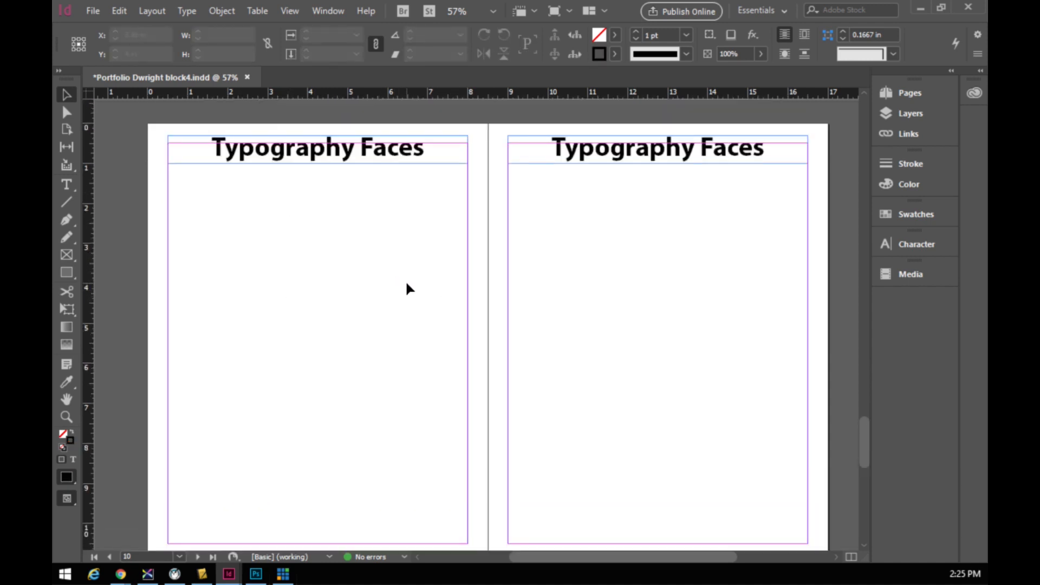
pyautogui.scroll(-1, 406, 288)
pyautogui.scroll(1, 406, 288)
# - Replace the left page's 'Typography Faces' heading with 'Photoshop Projects'
pyautogui.doubleClick(286, 157)
pyautogui.moveTo(208, 144); pyautogui.dragTo(426, 157)
pyautogui.write('Ph')
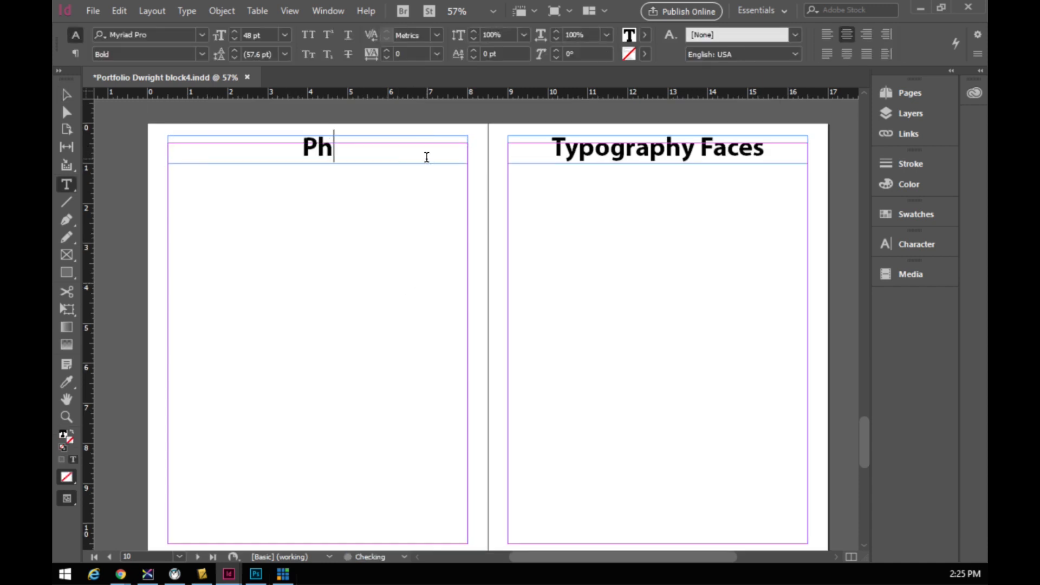
pyautogui.write('otshop Projects')
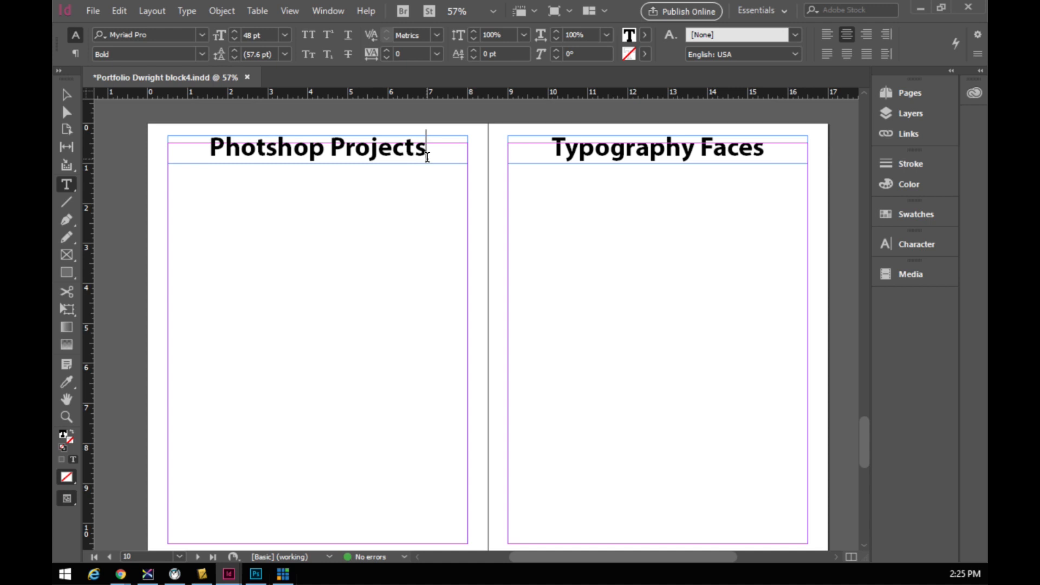
# - Replace the right page's 'Typography Faces' heading with 'Video Project'
pyautogui.moveTo(542, 148); pyautogui.dragTo(778, 161)
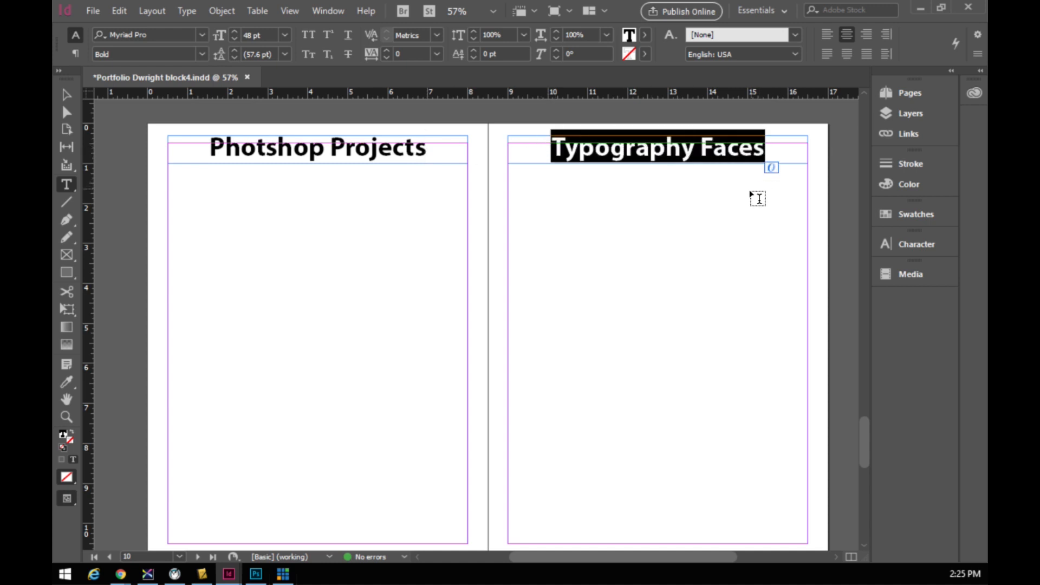
pyautogui.write('C')
pyautogui.press('BackSpace')
pyautogui.write('Vi')
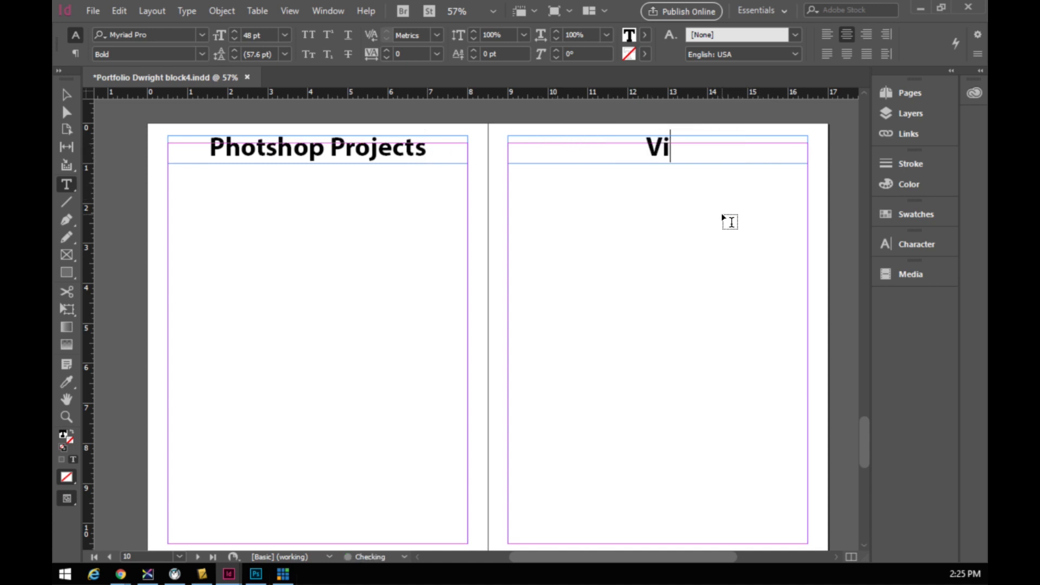
pyautogui.write('deo Project')
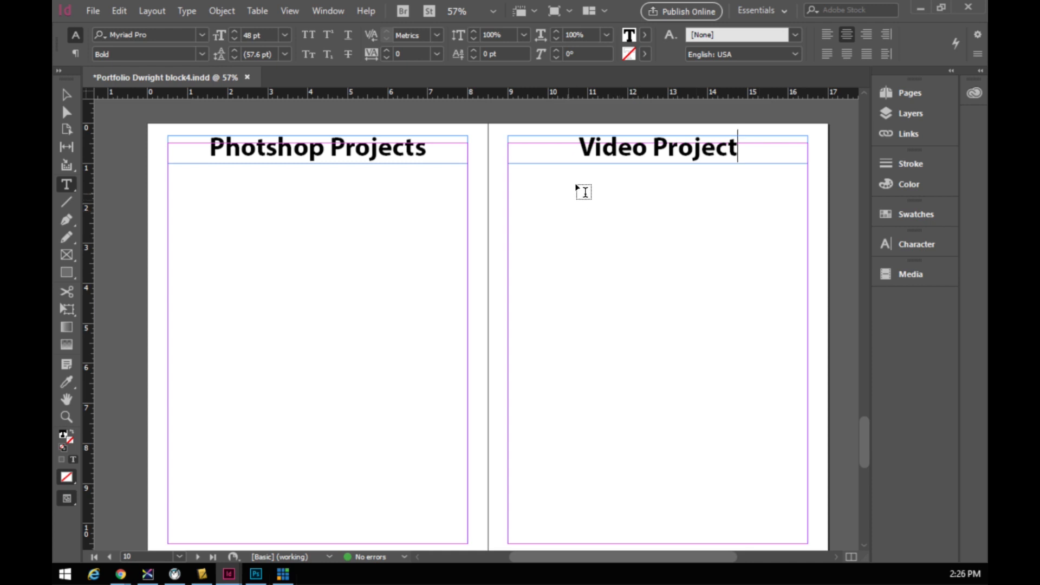
pyautogui.click(67, 94)
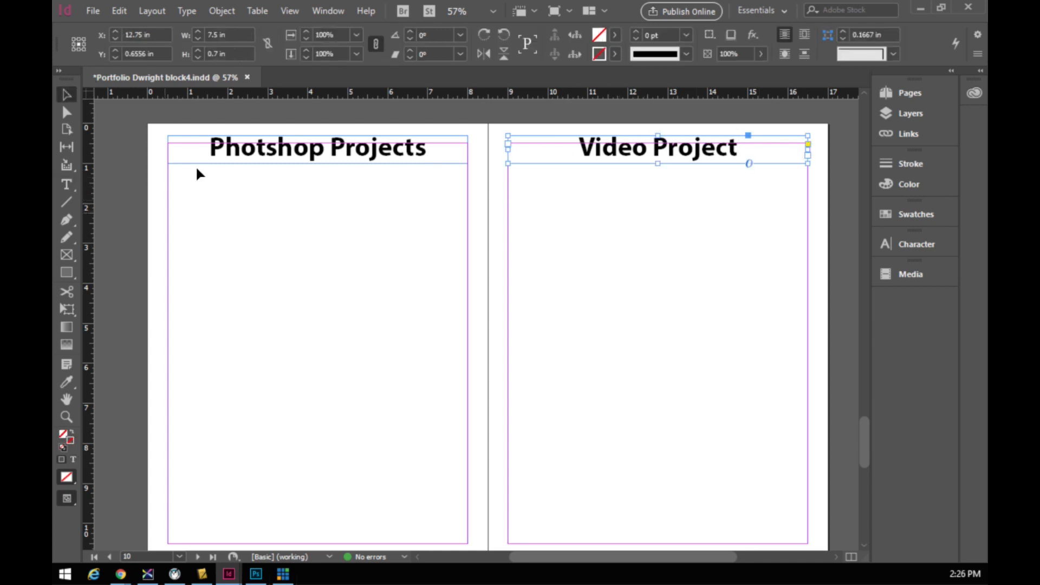
pyautogui.scroll(-1, 631, 363)
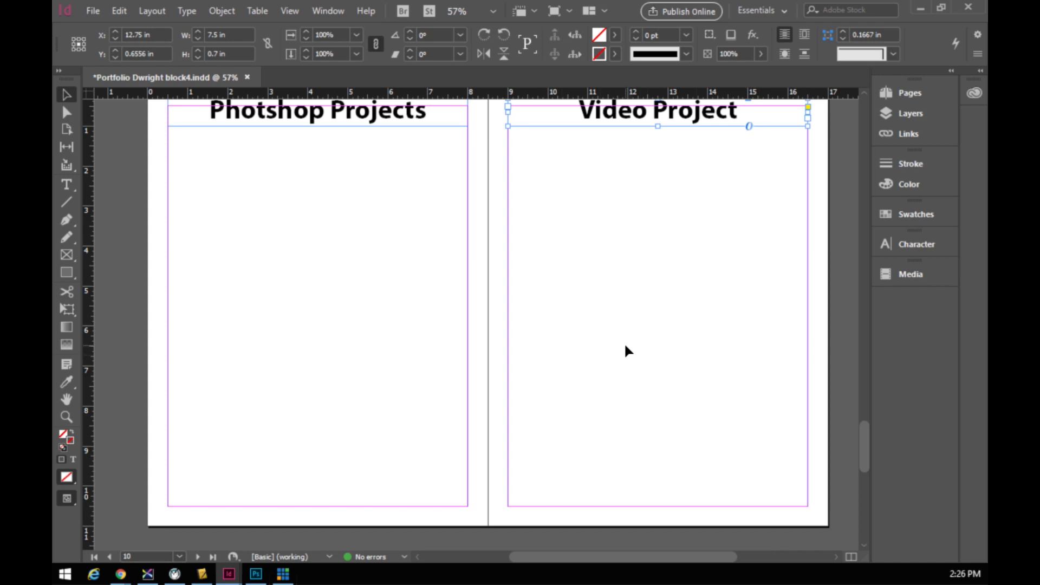
pyautogui.scroll(1, 625, 350)
pyautogui.click(67, 185)
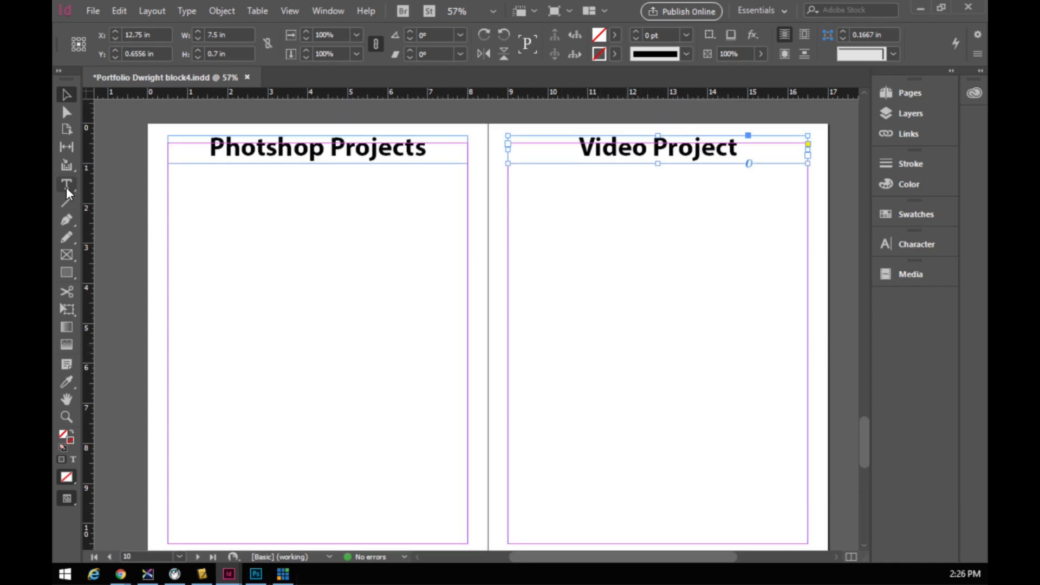
# - Draw a 7.5 × 2.88 in text frame under the Video Project heading reading 'Video Description', centred
pyautogui.moveTo(508, 175); pyautogui.dragTo(804, 293)
pyautogui.write('Video Description')
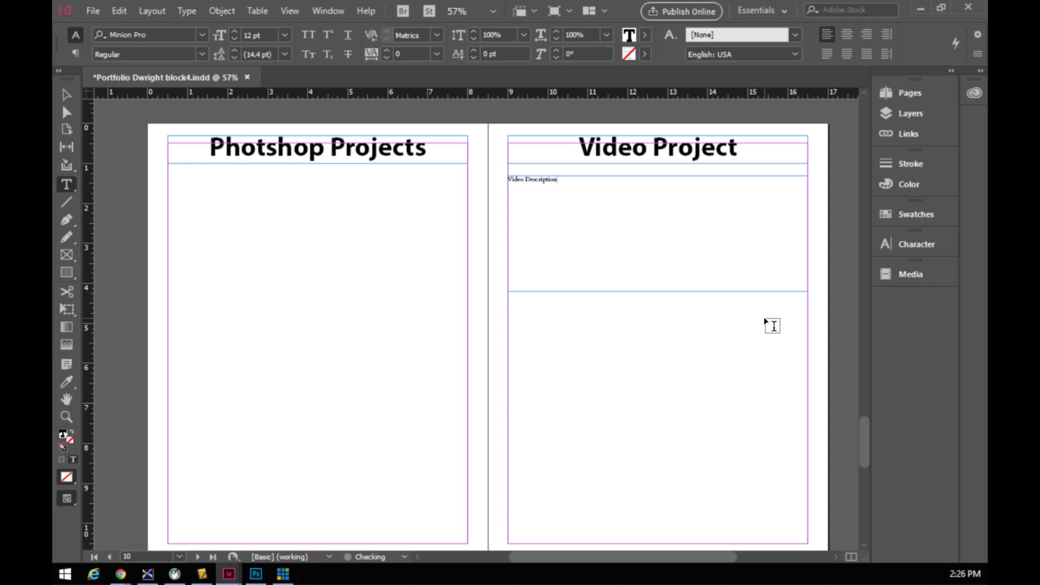
pyautogui.moveTo(566, 181); pyautogui.dragTo(507, 179)
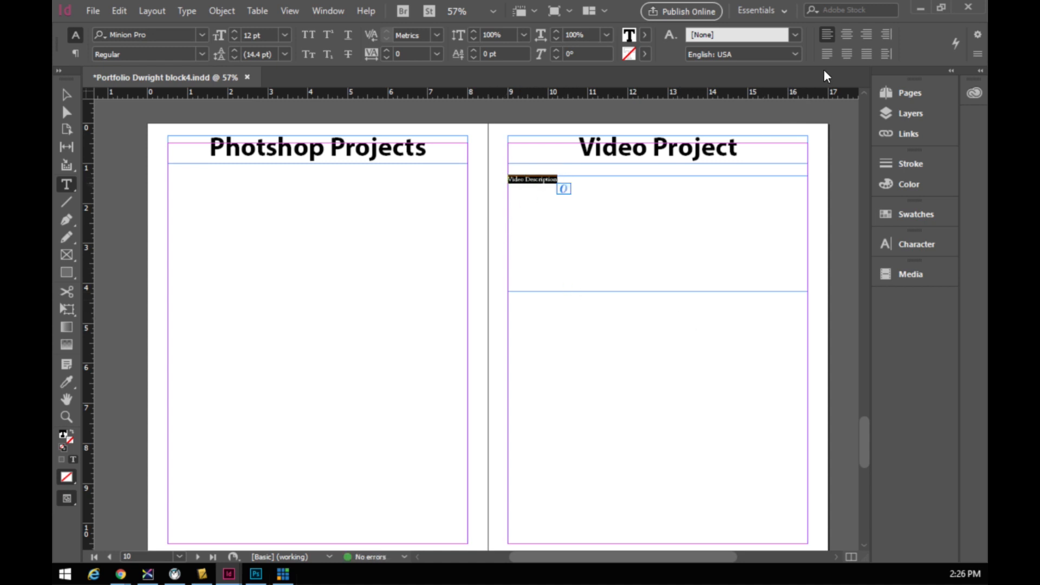
pyautogui.click(846, 34)
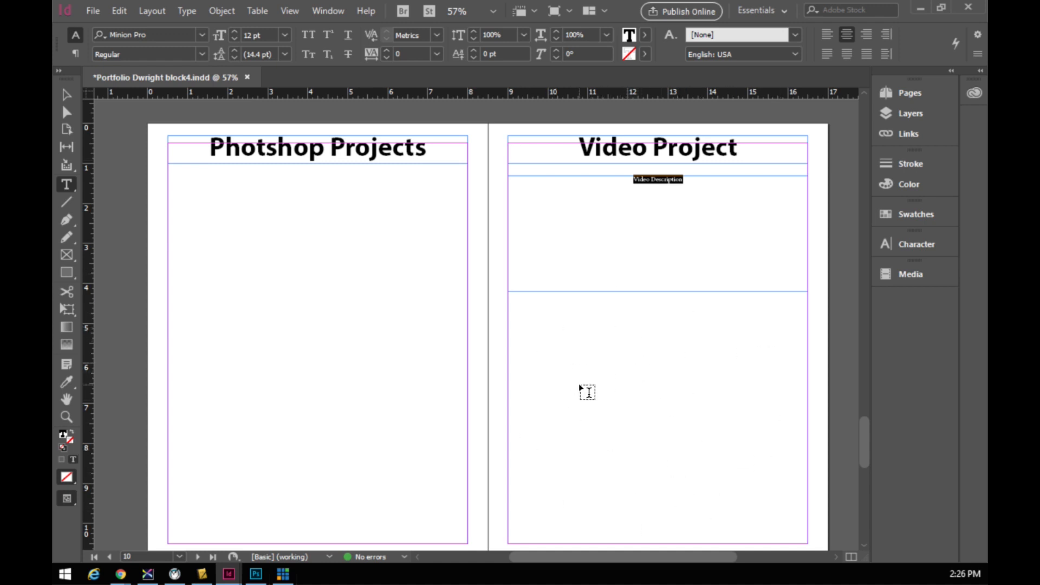
pyautogui.click(68, 254)
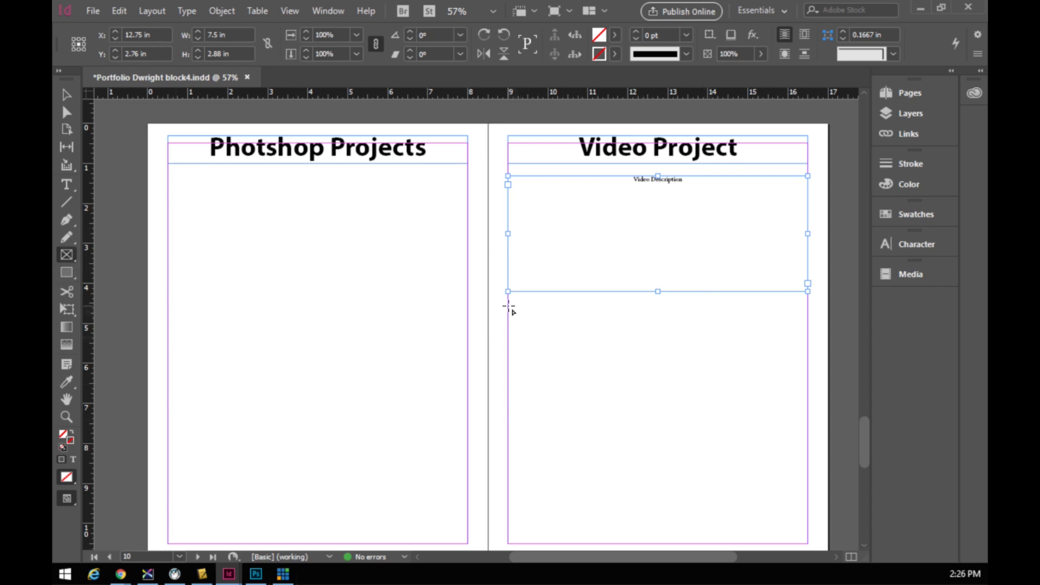
# - Draw a 7.5 × 4.96 in frame below Video Description and label it 'Video Project'
pyautogui.moveTo(508, 307); pyautogui.dragTo(807, 505)
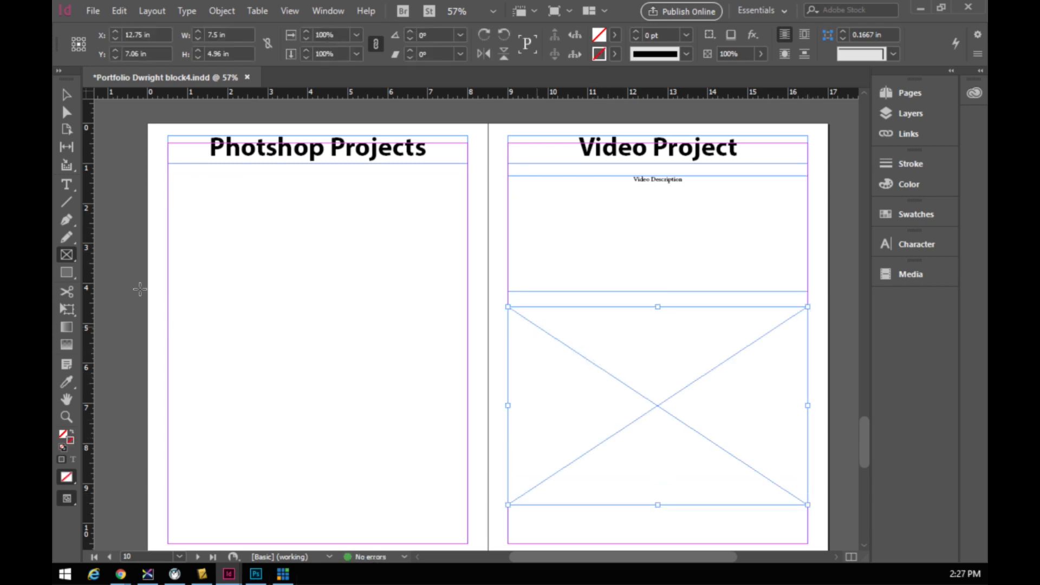
pyautogui.click(61, 187)
pyautogui.click(520, 314)
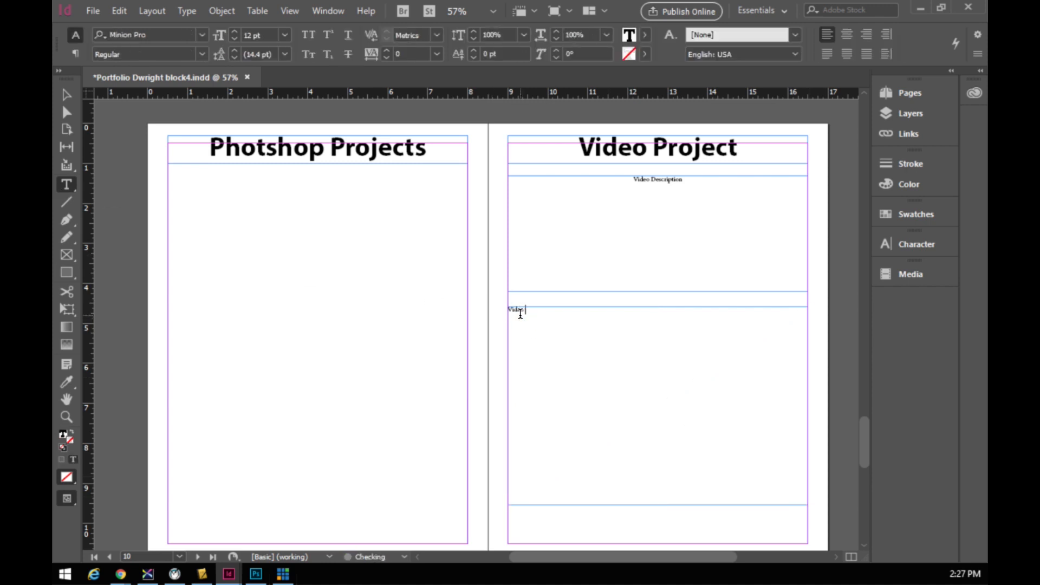
pyautogui.write('Project')
pyautogui.hotkey('alt', 'Tab')
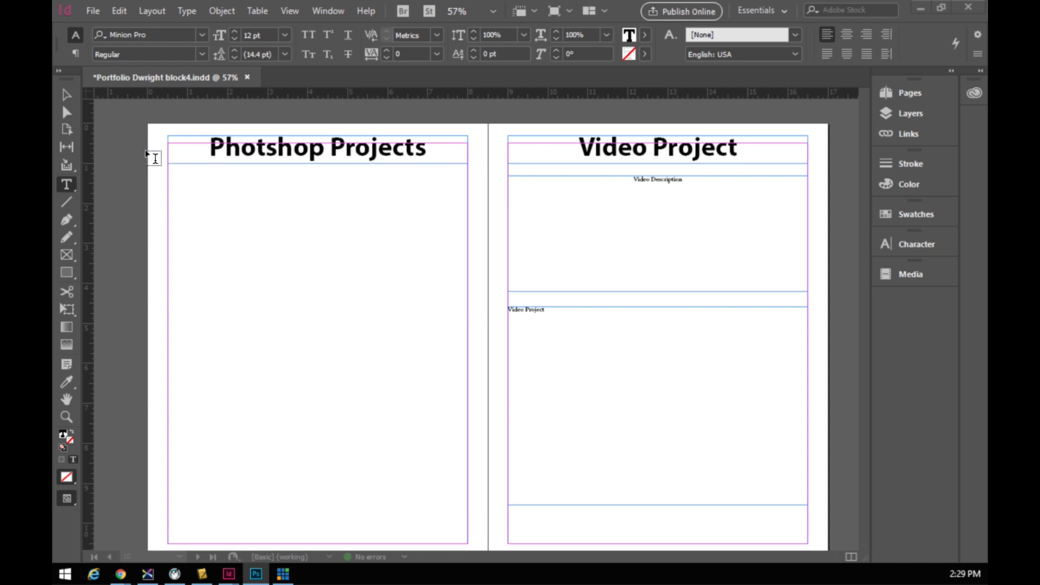
pyautogui.click(64, 100)
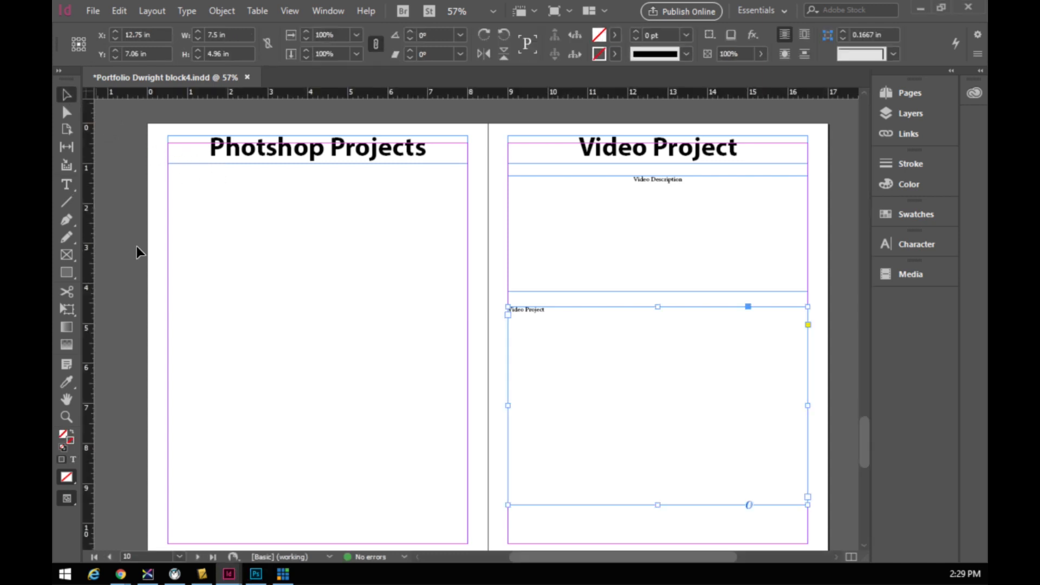
pyautogui.click(239, 354)
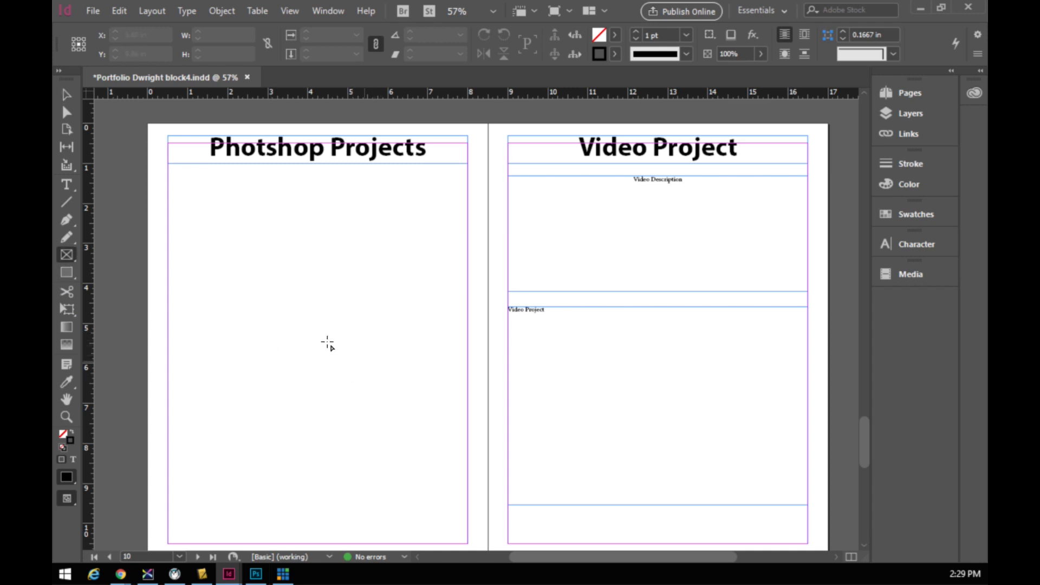
# - Draw a trial frame on the left page, then delete it
pyautogui.moveTo(254, 268)
pyautogui.mouseDown()
pyautogui.moveTo(414, 488)
pyautogui.moveTo(458, 510)
pyautogui.mouseUp()
pyautogui.press('v')
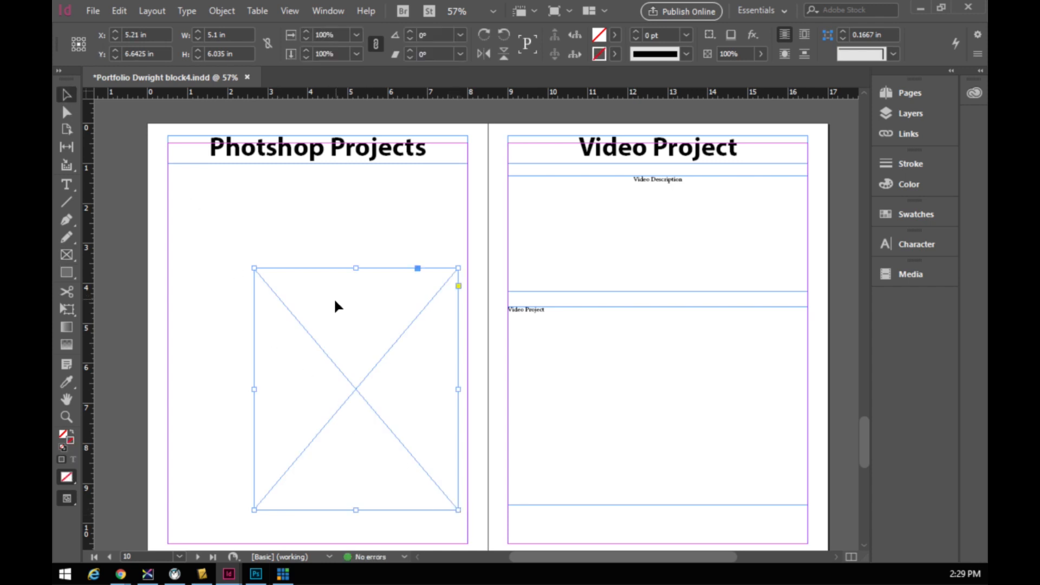
pyautogui.press('Delete')
# - Create a rectangle frame exactly 5 in wide and 6 in tall on the Photoshop Projects page
pyautogui.click(66, 255)
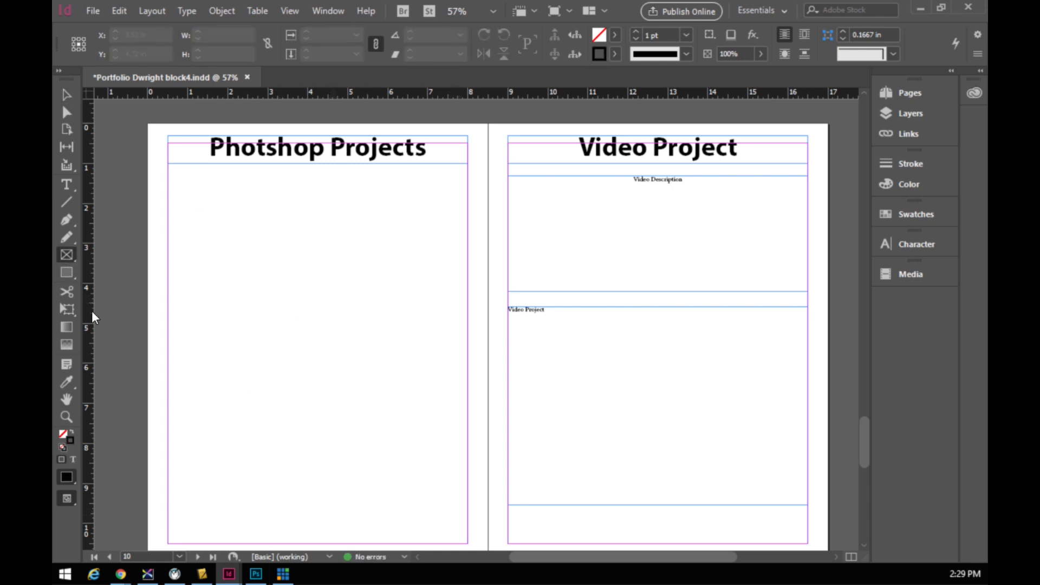
pyautogui.click(259, 270)
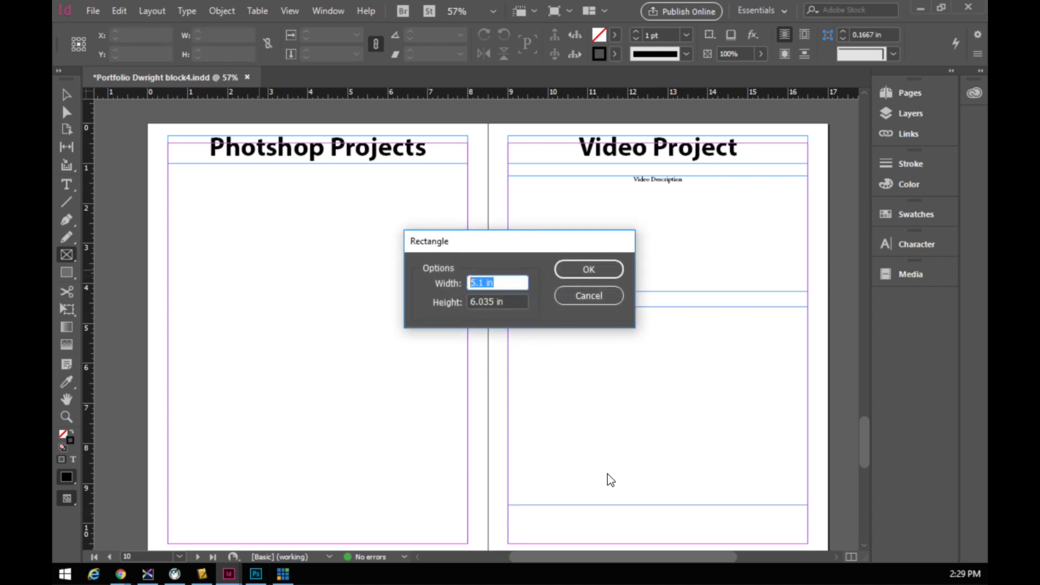
pyautogui.write('5')
pyautogui.press('Tab')
pyautogui.write('6')
pyautogui.click(595, 269)
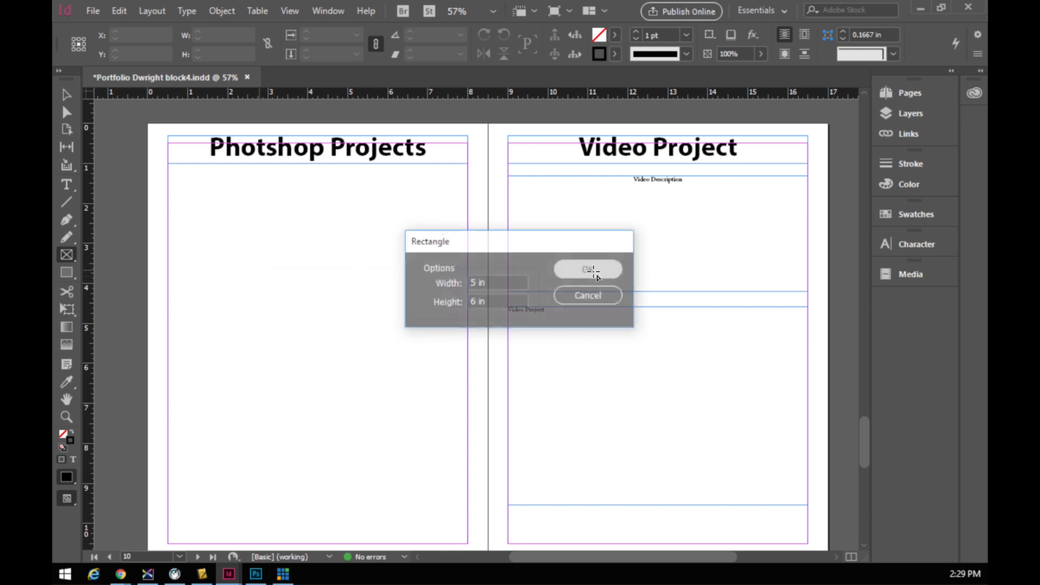
pyautogui.scroll(-1, 398, 417)
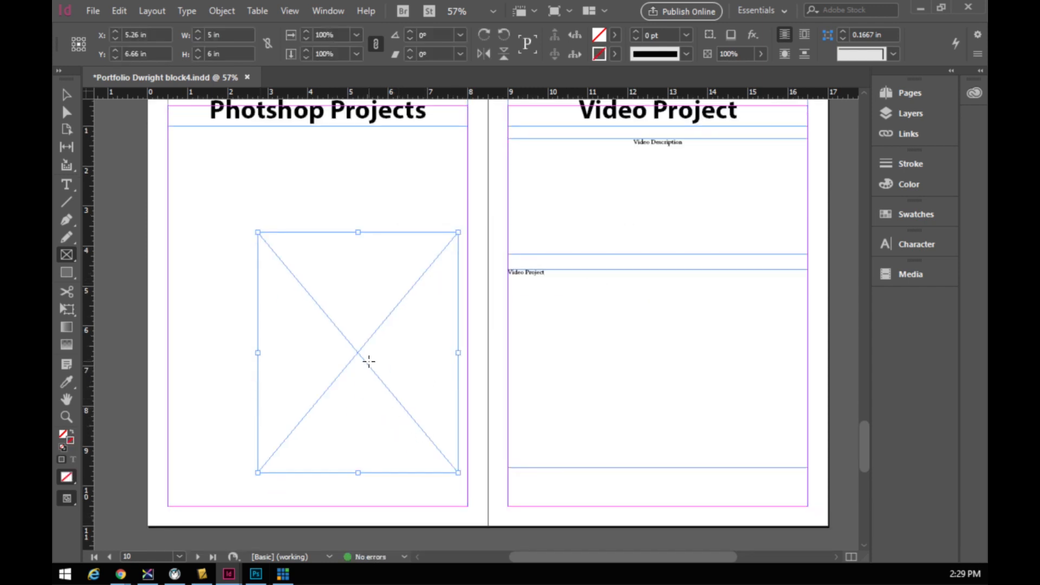
pyautogui.click(67, 94)
# - Move the 5 × 6 in frame to X 5.5, Y 7.5 and add three stacked frames beside it
pyautogui.moveTo(361, 364); pyautogui.dragTo(371, 398)
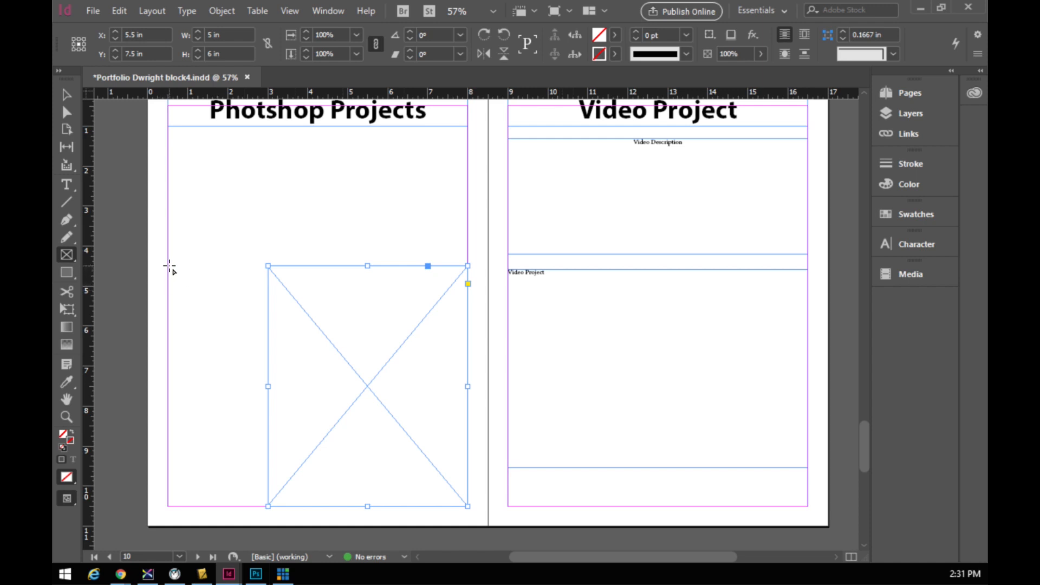
pyautogui.moveTo(168, 266); pyautogui.dragTo(258, 506)
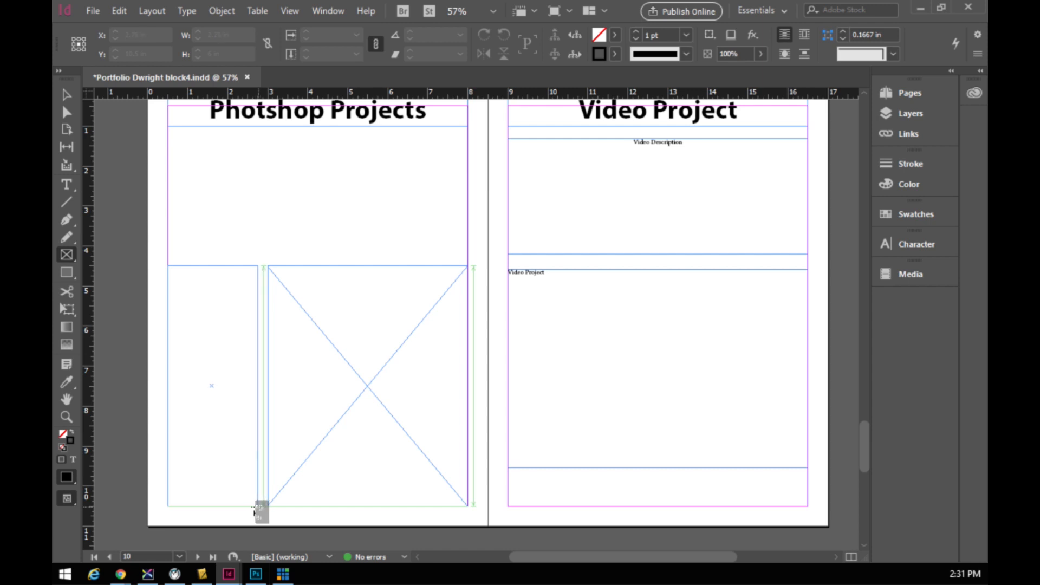
pyautogui.press('Up')
pyautogui.press('Up')
pyautogui.moveTo(255, 511); pyautogui.dragTo(254, 512)
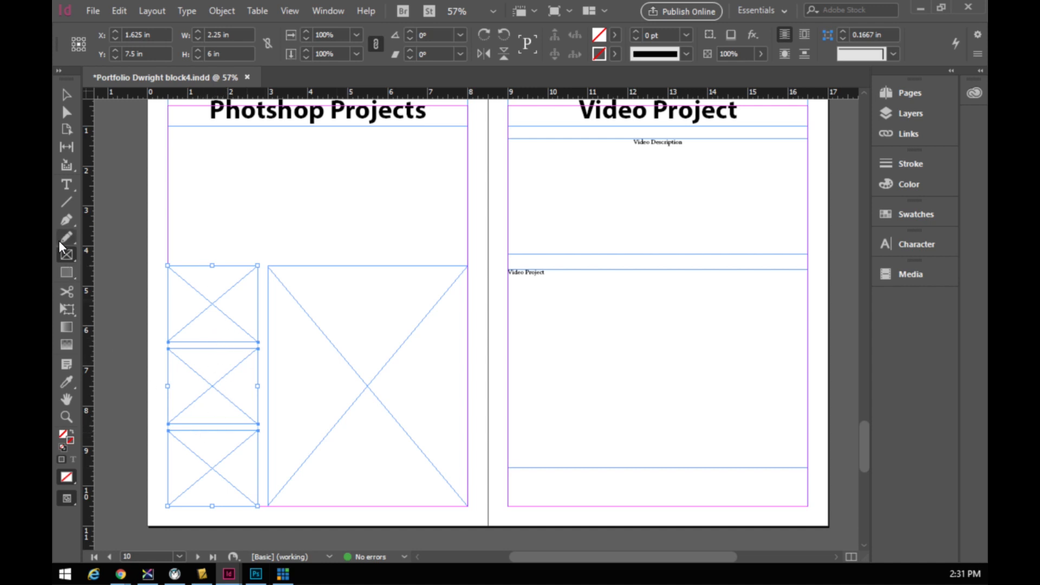
pyautogui.click(65, 185)
pyautogui.click(280, 287)
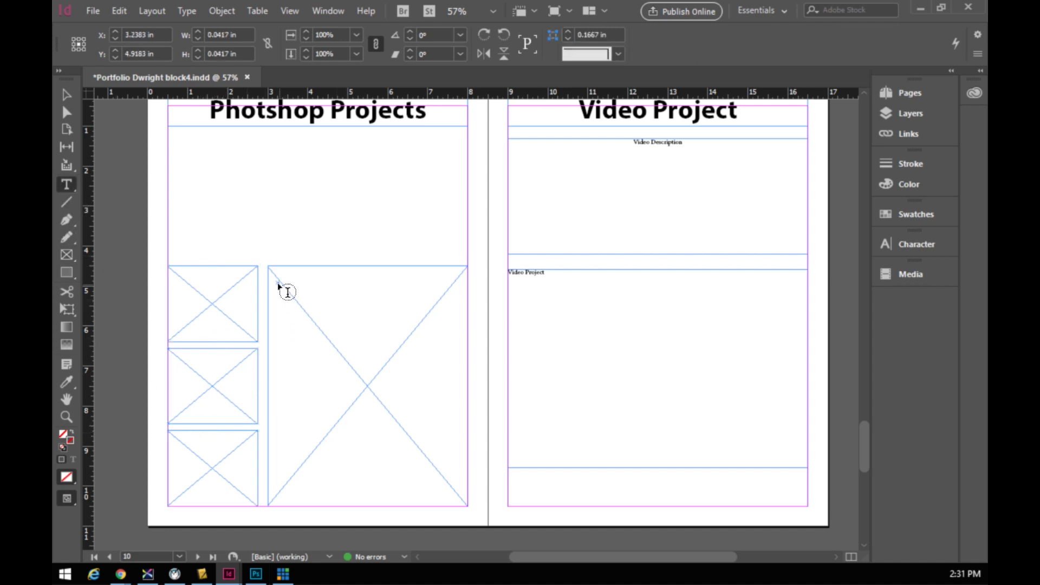
# - Label the large frame 'Movie Poster' and the first two small frames 'Element 1' and 'Element 2'
pyautogui.write('Movie')
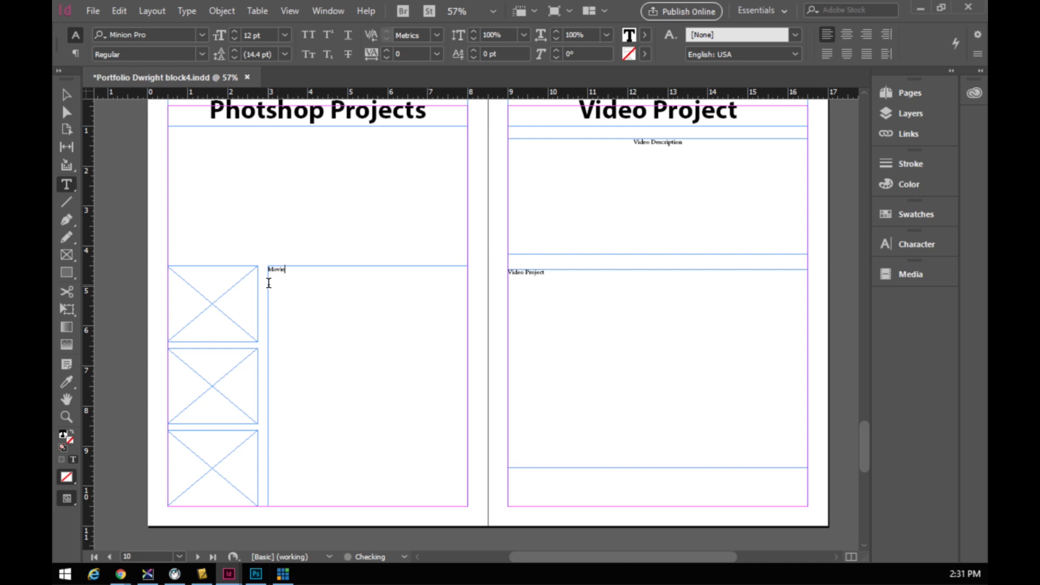
pyautogui.write(' Poster')
pyautogui.click(185, 278)
pyautogui.write('Element 1')
pyautogui.click(198, 362)
pyautogui.write('Eme')
pyautogui.press('BackSpace')
pyautogui.press('BackSpace')
pyautogui.write('lement ')
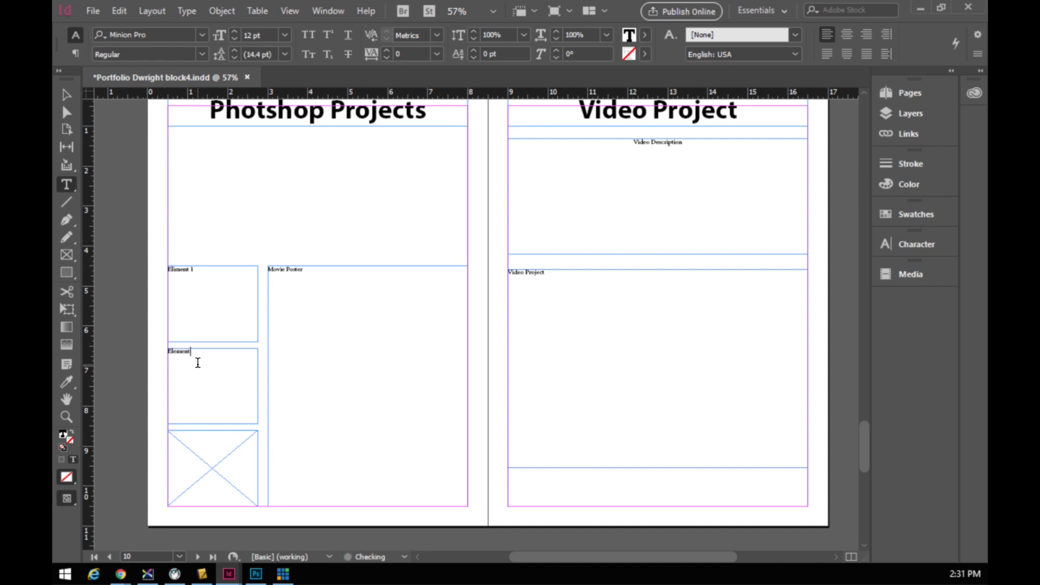
pyautogui.write('2')
# - Label the bottom small frame 'Element 3', correcting the lowercase e to a capital
pyautogui.click(180, 444)
pyautogui.write('element 3')
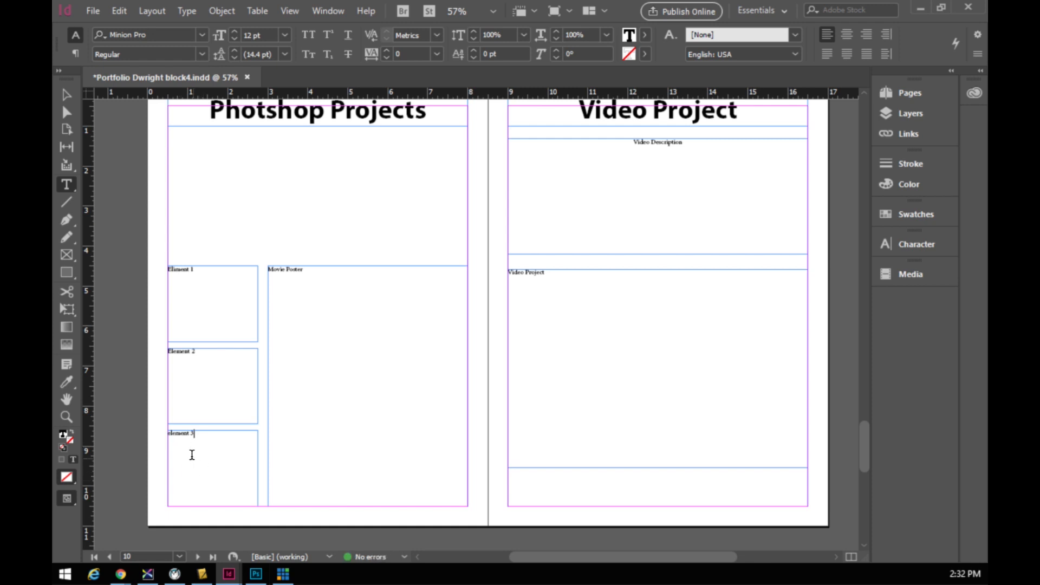
pyautogui.click(171, 434)
pyautogui.press('Right')
pyautogui.hotkey('shift', 'Left')
pyautogui.write('E')
pyautogui.scroll(1, 184, 225)
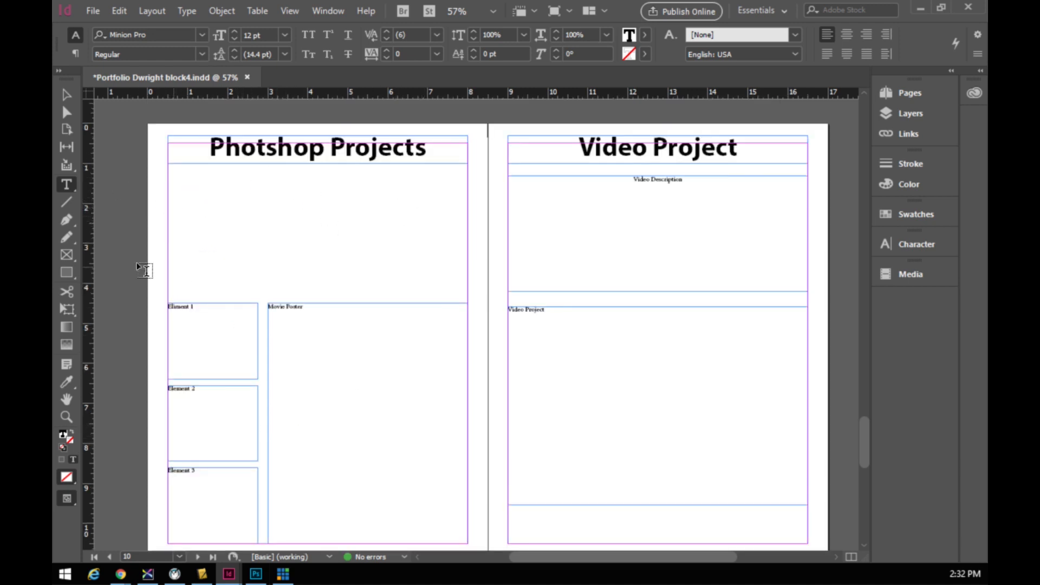
# - Draw two side-by-side frames across the top of the Photoshop Projects page
pyautogui.click(67, 254)
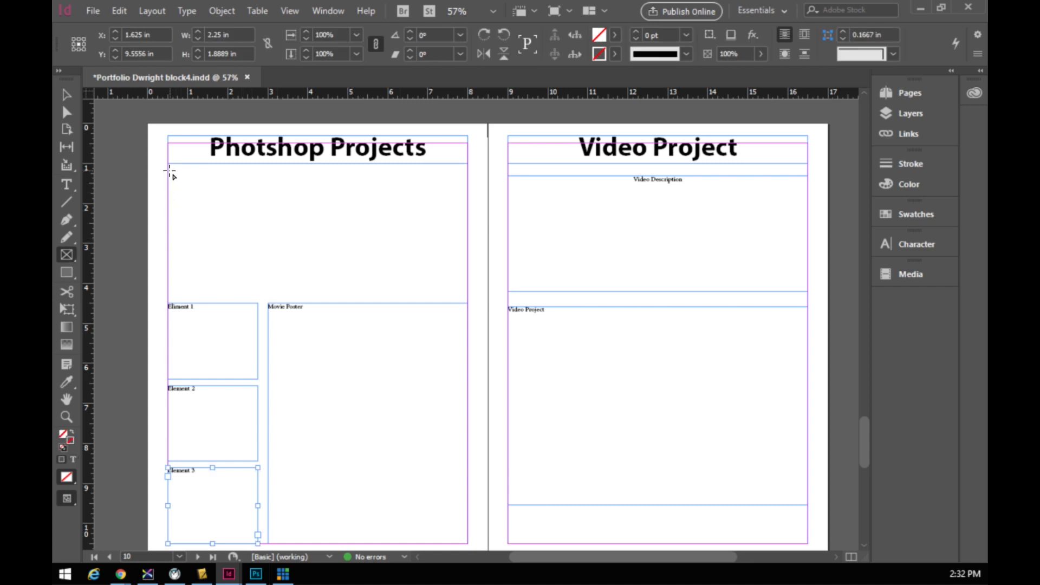
pyautogui.moveTo(168, 168); pyautogui.dragTo(465, 299)
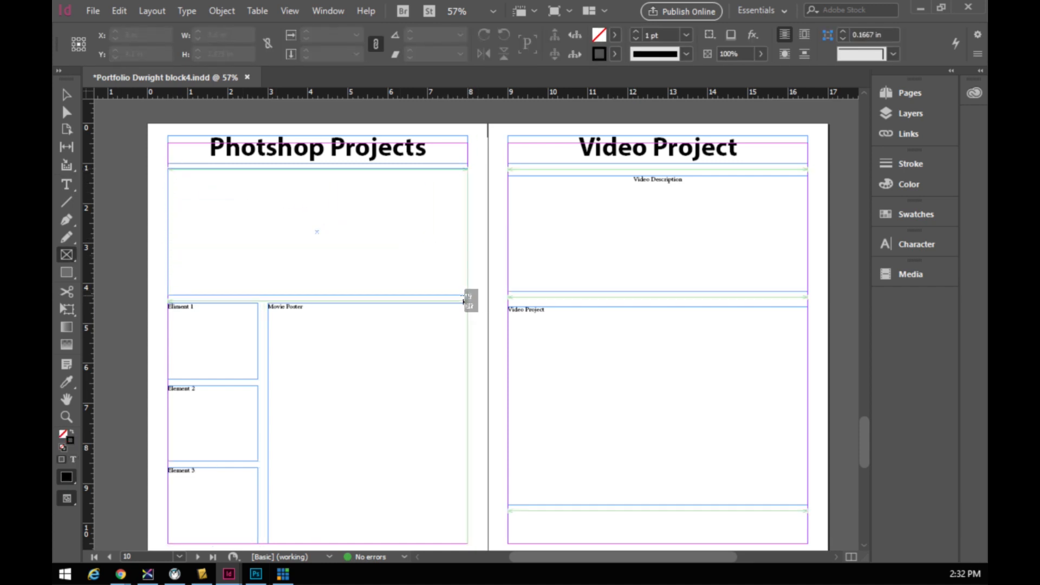
pyautogui.press('Right')
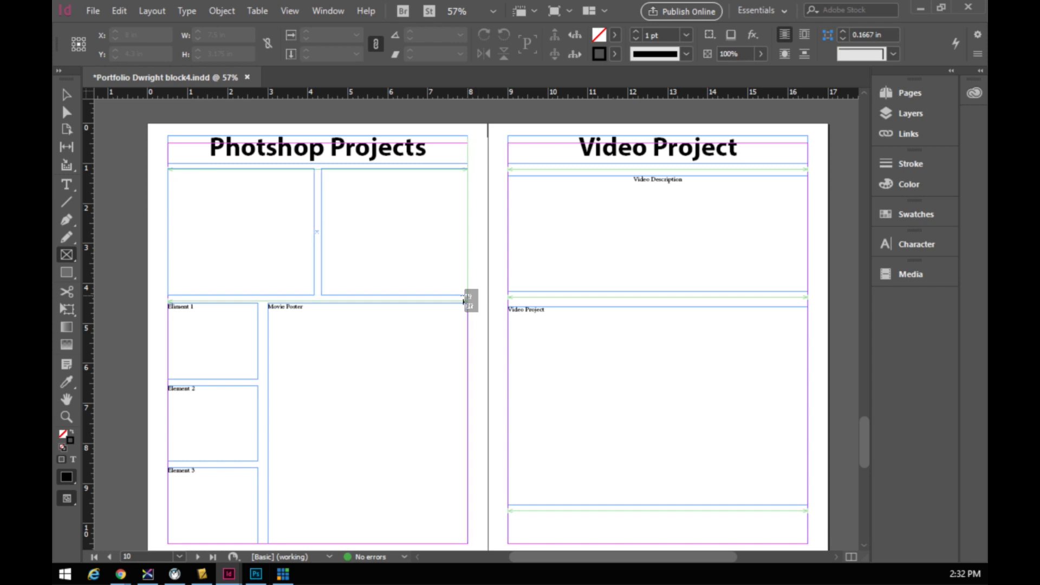
pyautogui.moveTo(463, 301); pyautogui.dragTo(467, 295)
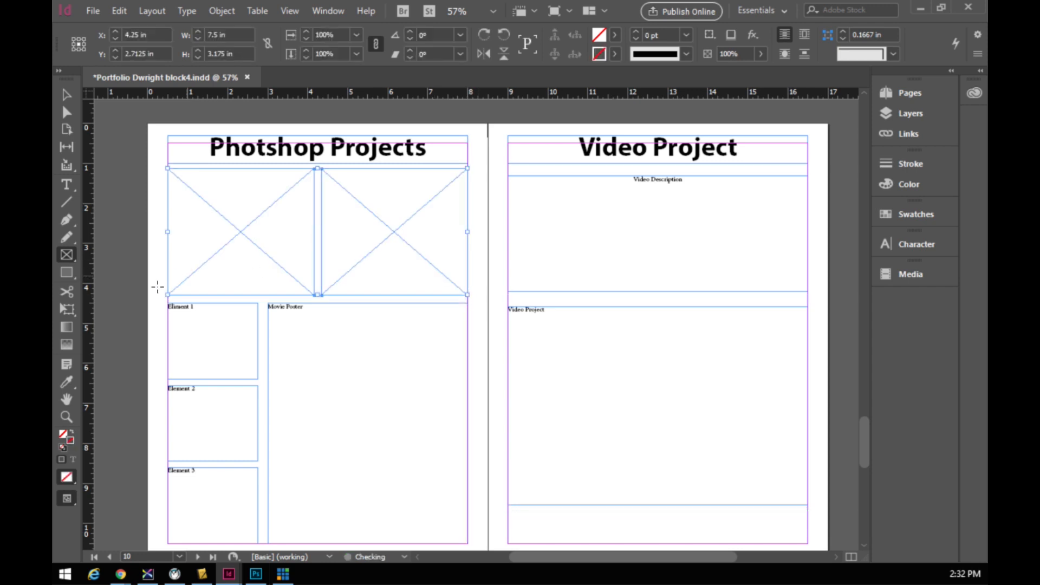
# - Label the two top frames 'Proj 1' and 'Proj 2'
pyautogui.click(65, 184)
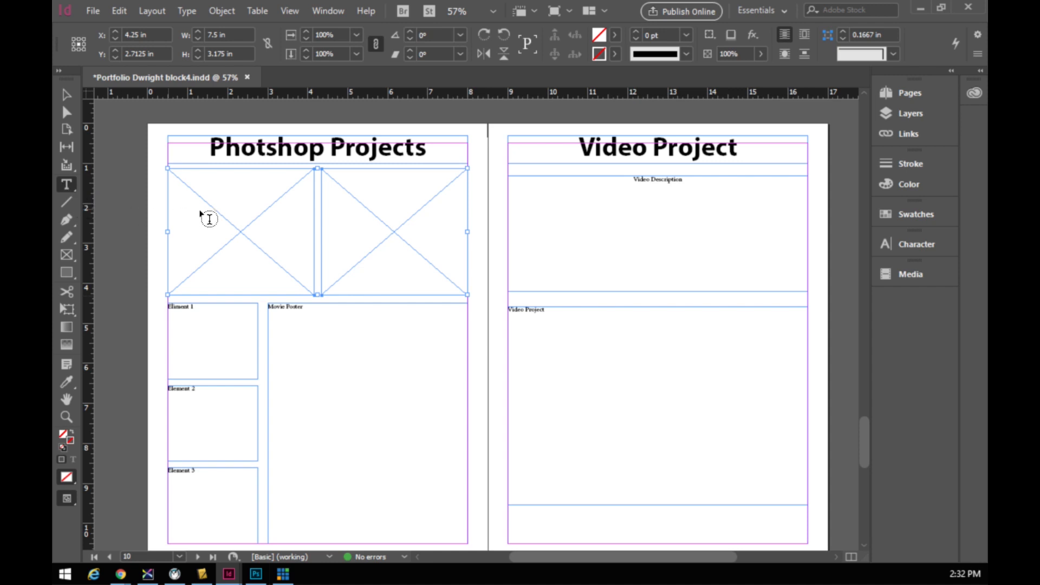
pyautogui.click(197, 185)
pyautogui.write('Proj1')
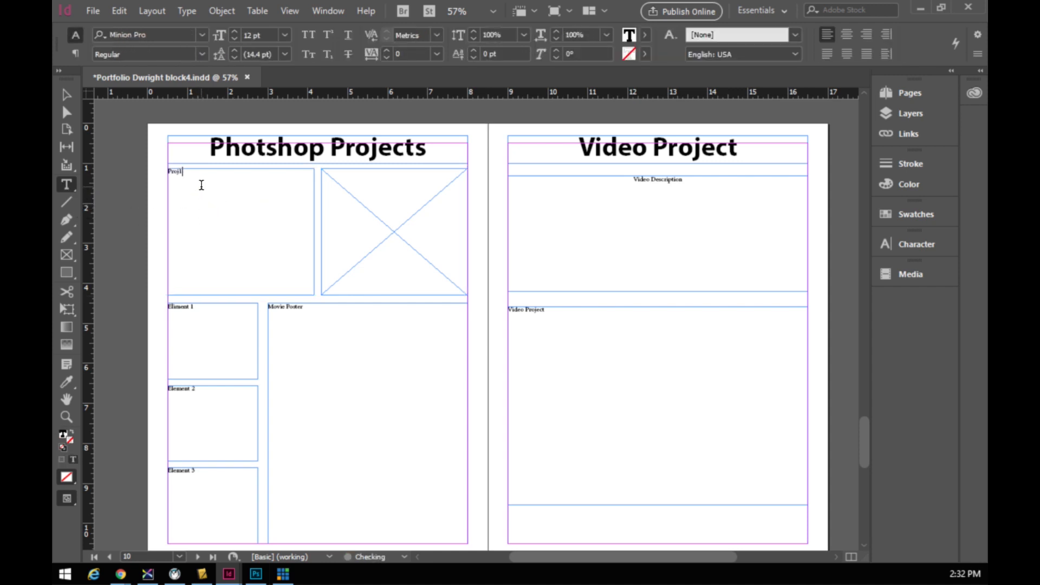
pyautogui.click(67, 197)
pyautogui.click(73, 184)
pyautogui.click(326, 181)
pyautogui.write('Proj2')
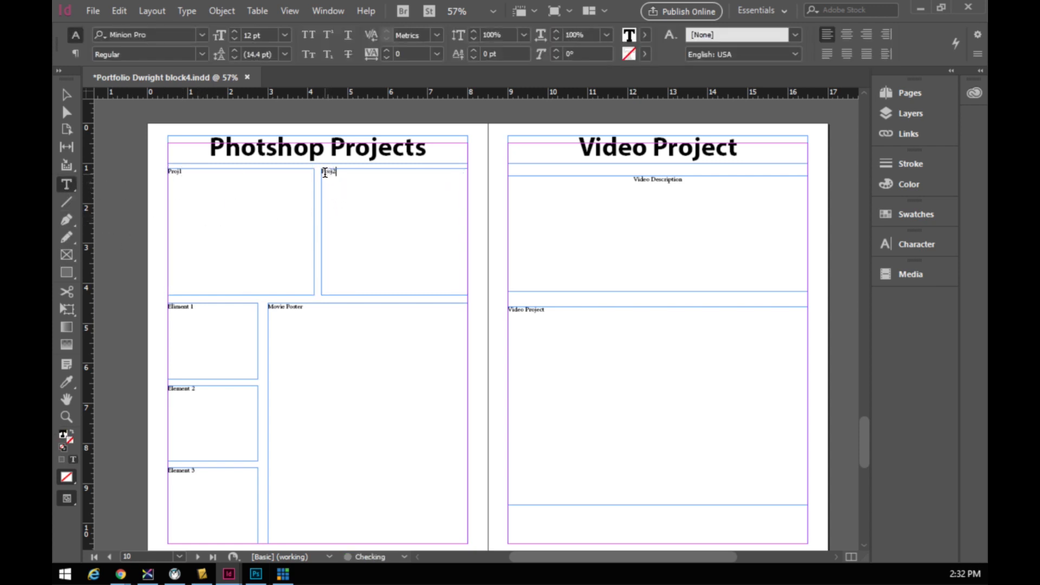
pyautogui.press('Left')
pyautogui.click(67, 96)
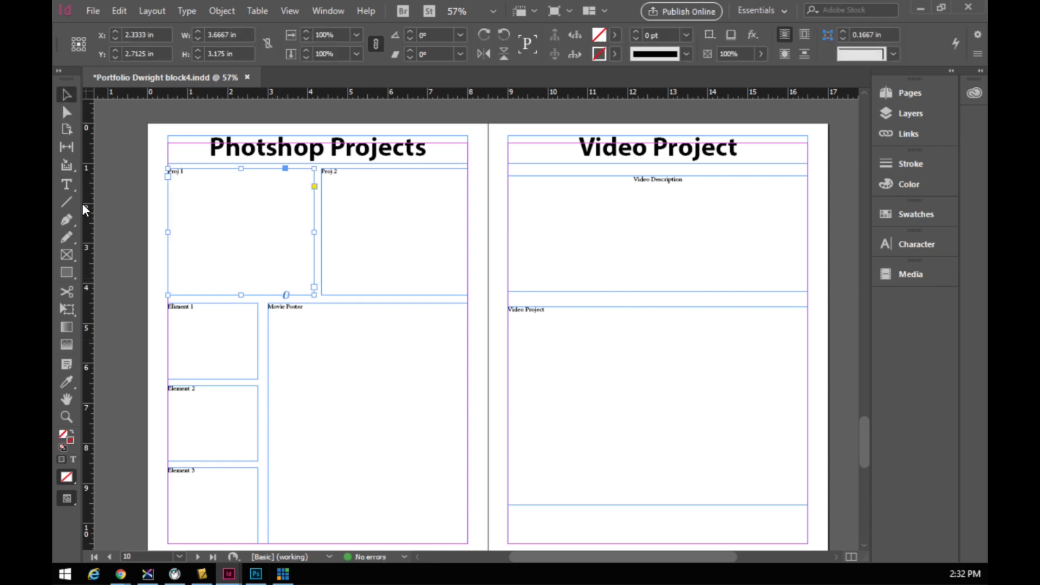
pyautogui.click(156, 198)
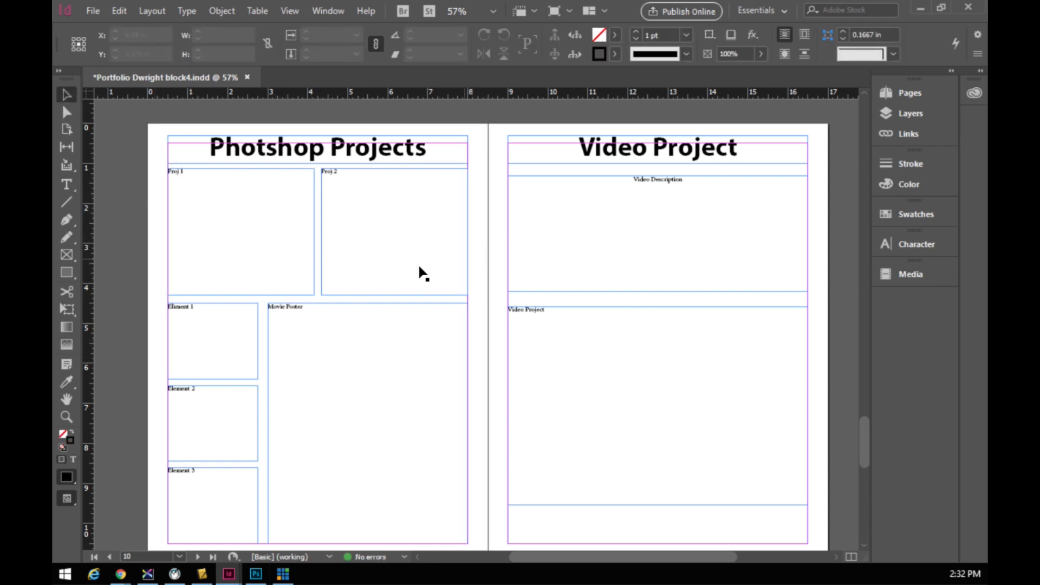
# - Give the Video Project frame a 2 pt stroke
pyautogui.scroll(-3, 517, 274)
pyautogui.scroll(-7, 512, 274)
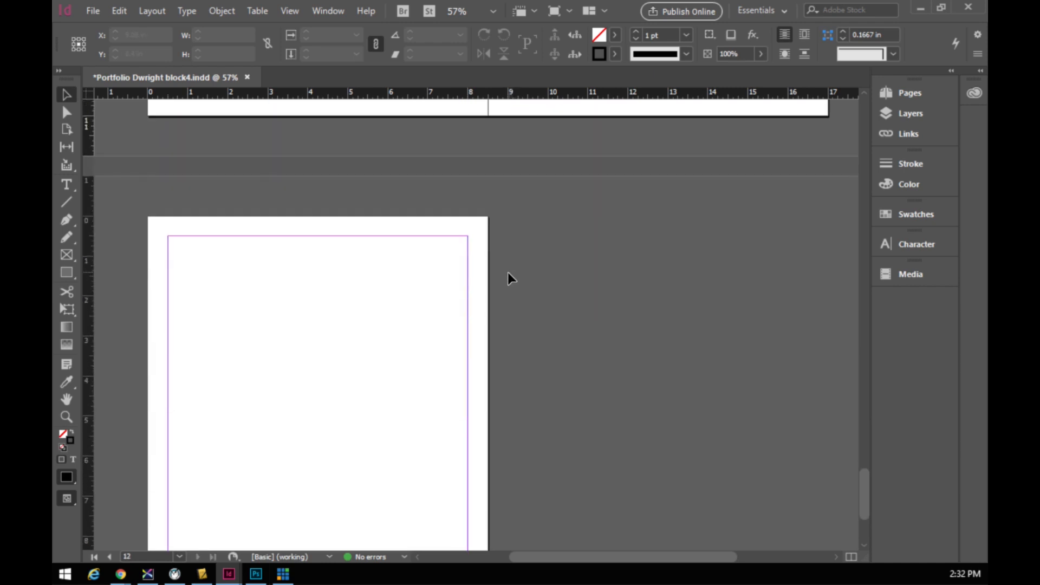
pyautogui.scroll(15, 491, 272)
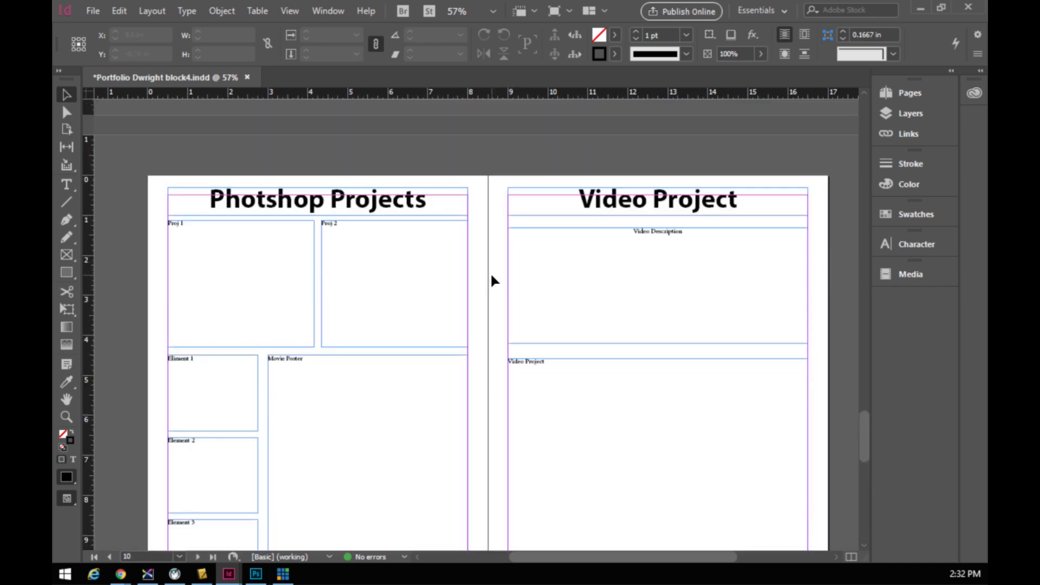
pyautogui.scroll(-6, 486, 286)
pyautogui.scroll(-1, 483, 292)
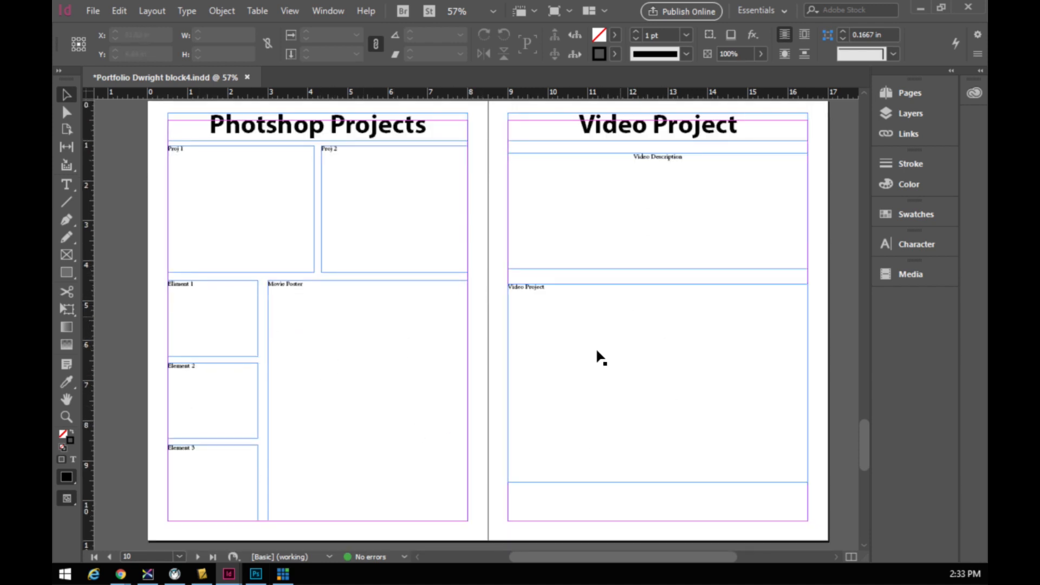
pyautogui.click(566, 355)
pyautogui.click(686, 35)
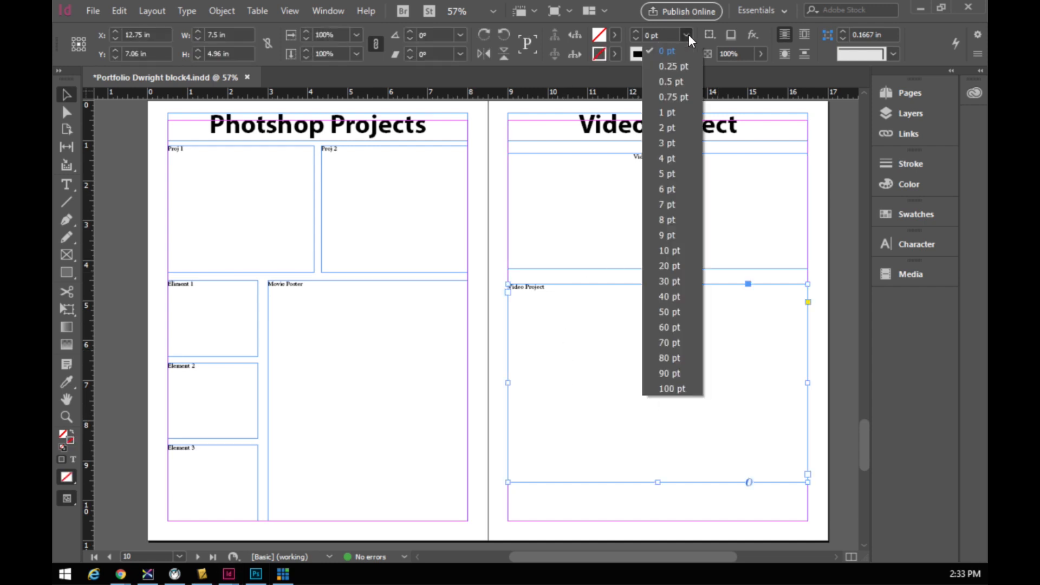
pyautogui.click(678, 128)
# - Give Proj 1, Proj 2, Elements 1–3 and Movie Poster frames a 2 pt stroke
pyautogui.click(206, 207)
pyautogui.keyDown('shift'); pyautogui.click(372, 216); pyautogui.keyUp('shift')
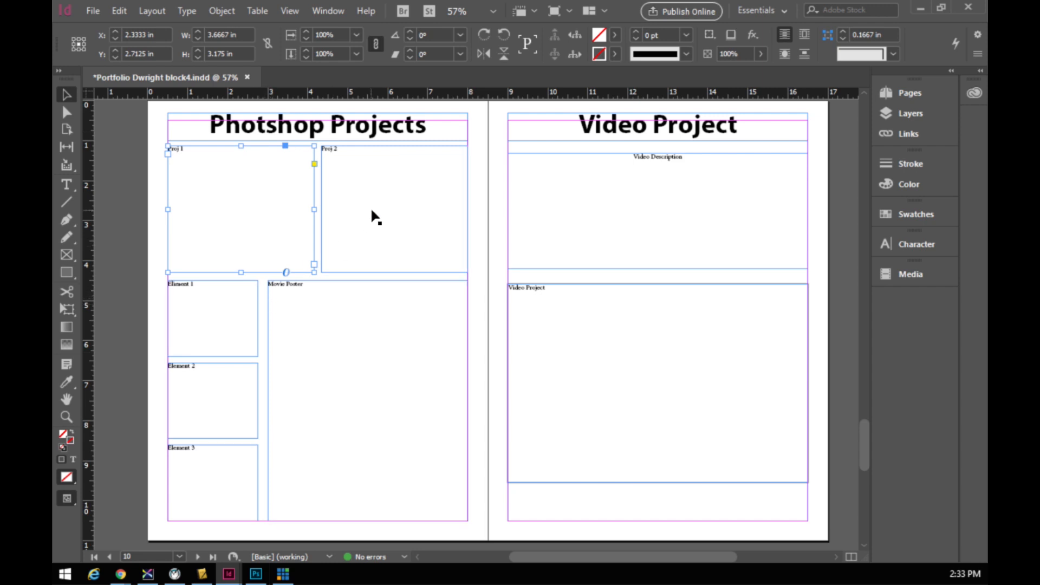
pyautogui.keyDown('shift'); pyautogui.click(235, 319); pyautogui.keyUp('shift')
pyautogui.keyDown('shift'); pyautogui.click(216, 386); pyautogui.keyUp('shift')
pyautogui.keyDown('shift'); pyautogui.click(197, 464); pyautogui.keyUp('shift')
pyautogui.keyDown('shift'); pyautogui.click(309, 473); pyautogui.keyUp('shift')
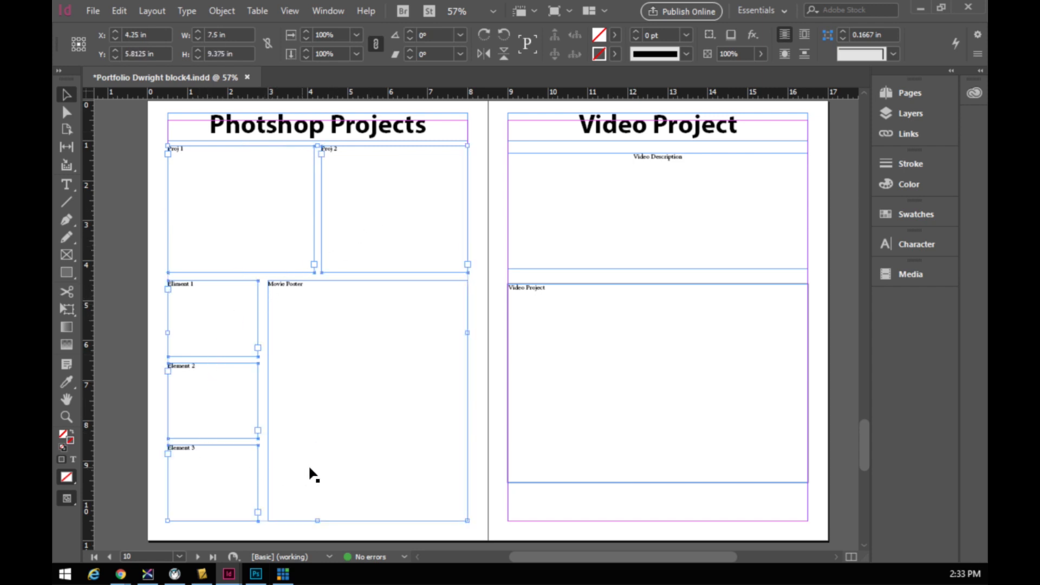
pyautogui.click(686, 35)
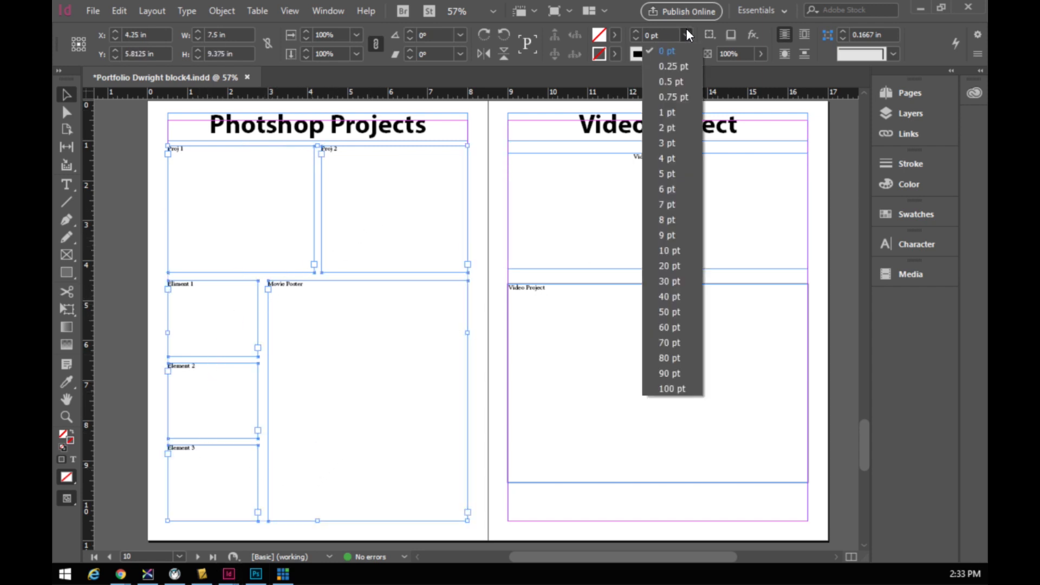
pyautogui.click(684, 133)
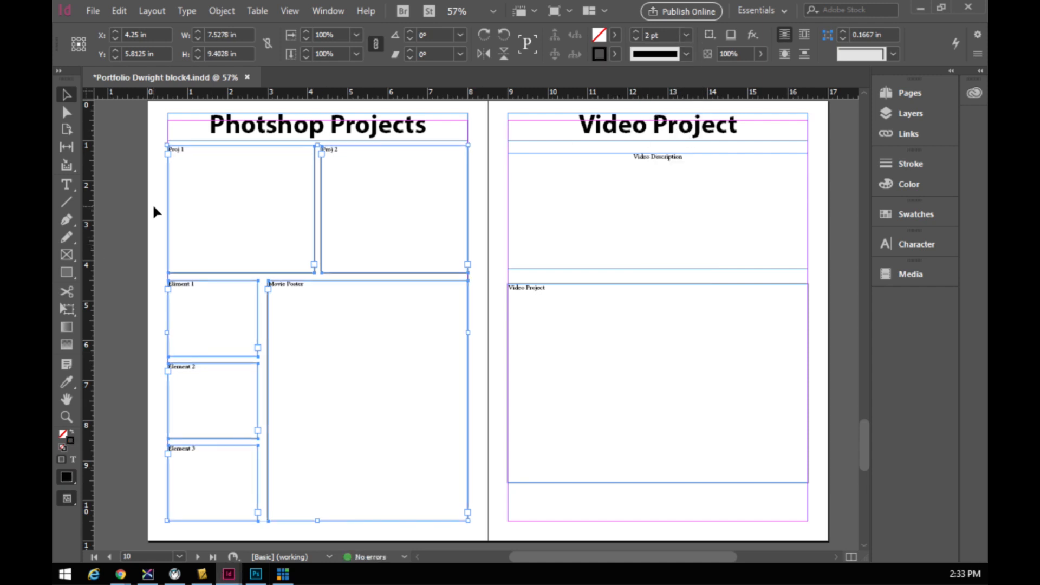
pyautogui.click(414, 276)
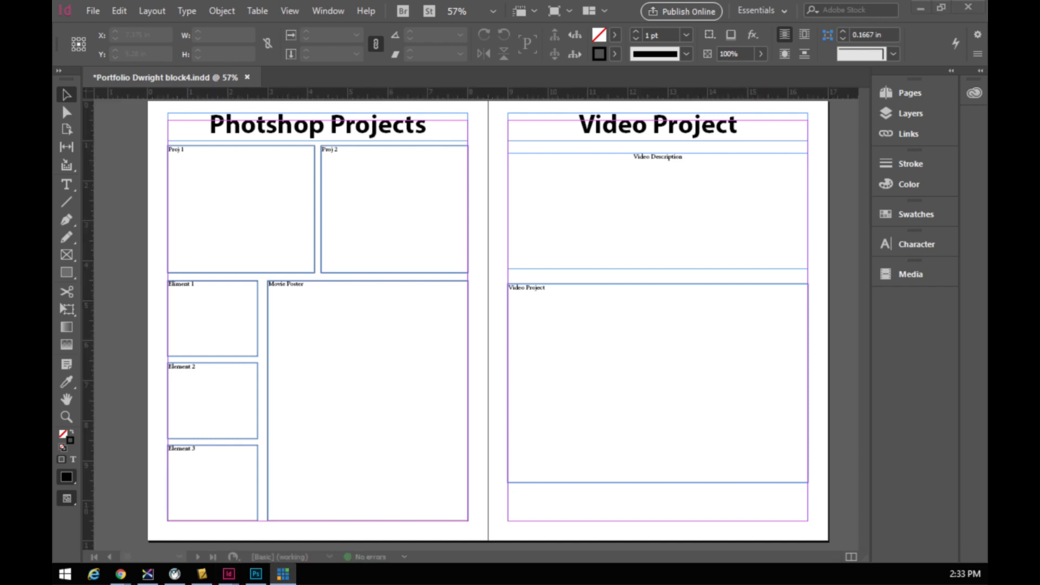
# - Draw a roughly 7.5 × 10 in frame filling page 12's margins with a 2 pt stroke
pyautogui.scroll(-5, 509, 278)
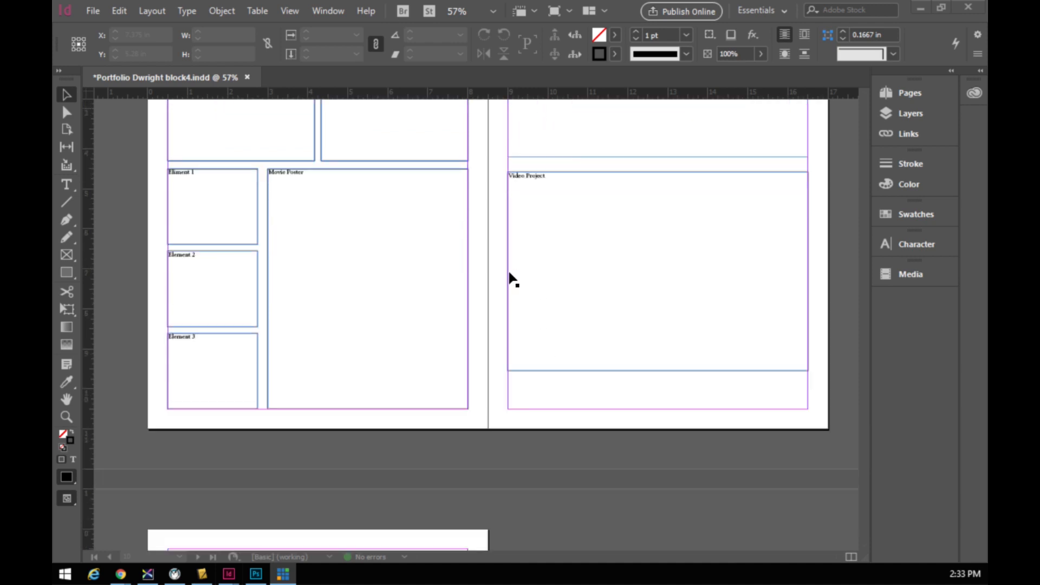
pyautogui.scroll(-4, 496, 287)
pyautogui.scroll(-1, 478, 287)
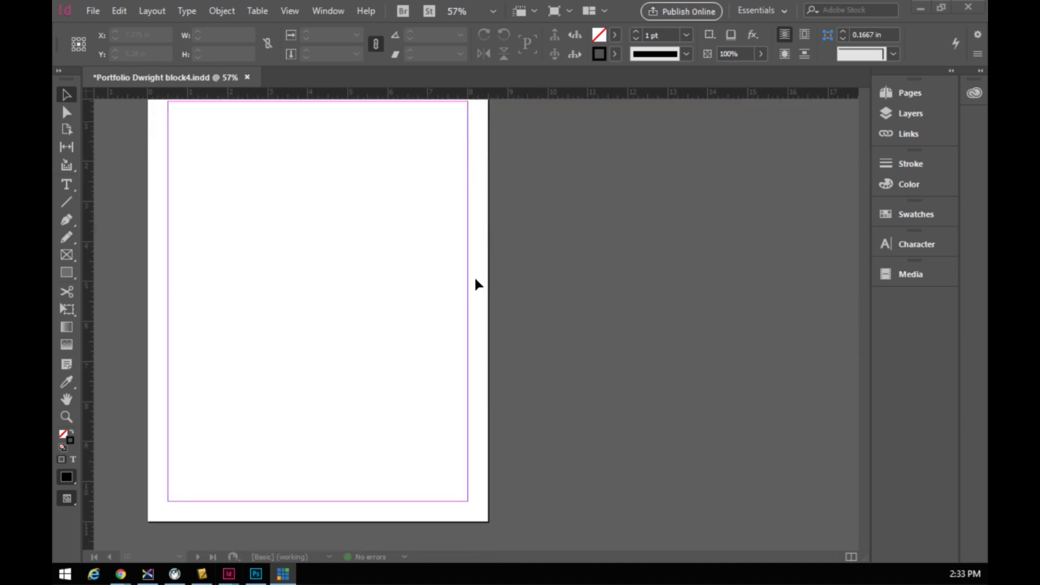
pyautogui.click(66, 254)
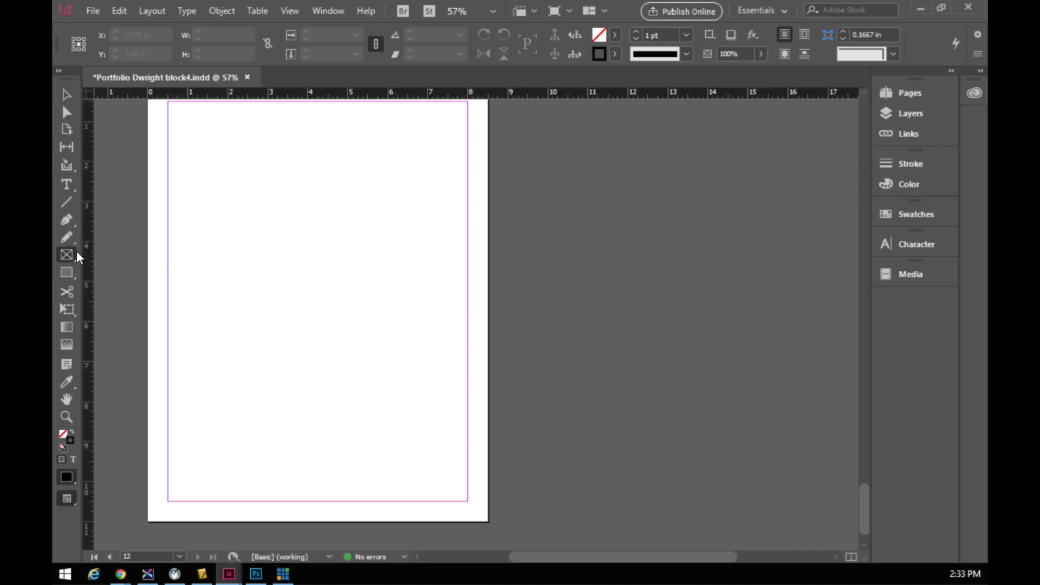
pyautogui.moveTo(168, 101); pyautogui.dragTo(468, 501)
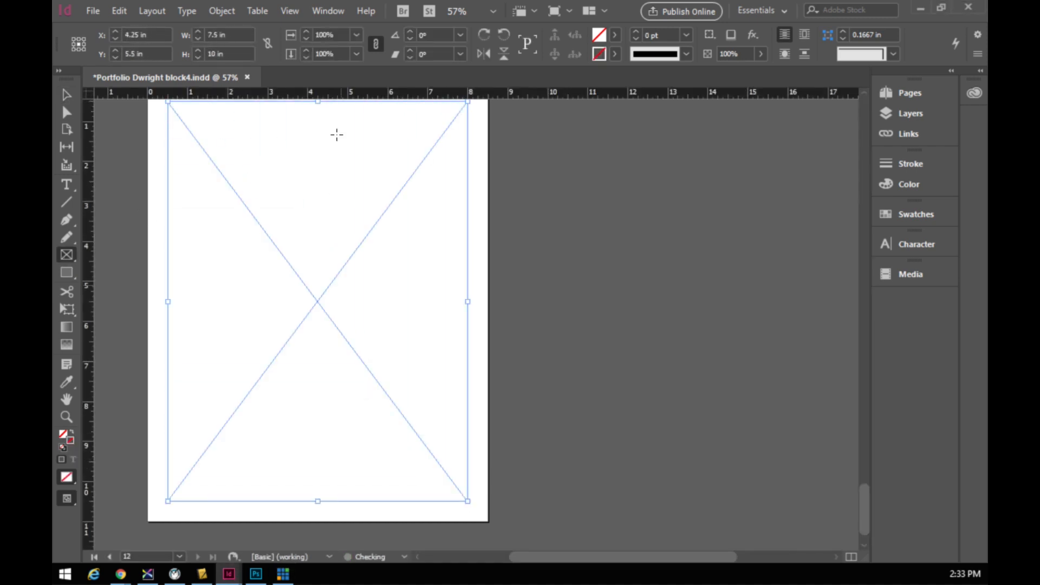
pyautogui.click(636, 32)
pyautogui.click(636, 32)
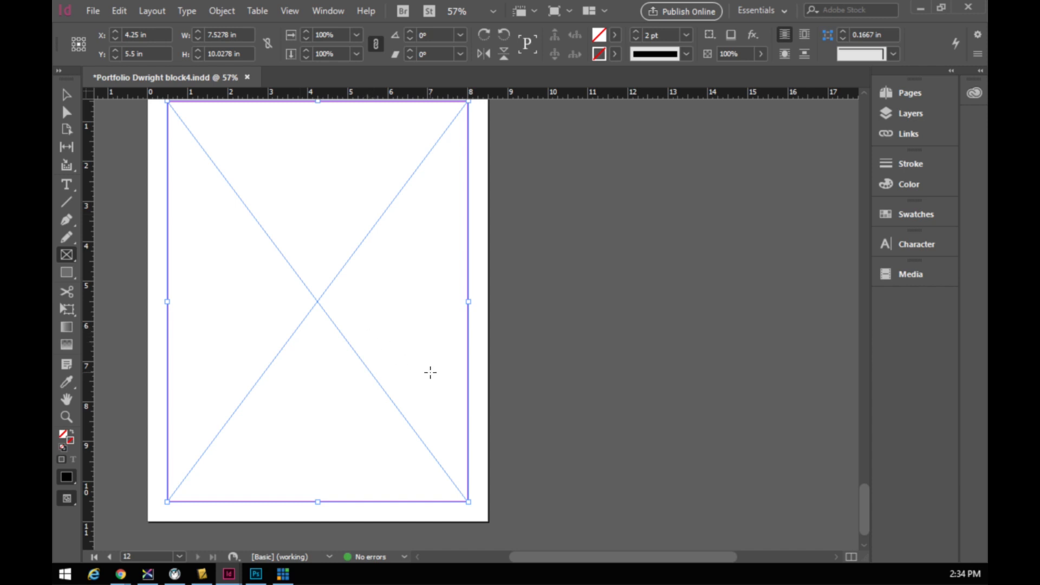
# - Scroll up through the spreads and switch to Preview screen mode
pyautogui.scroll(10, 403, 359)
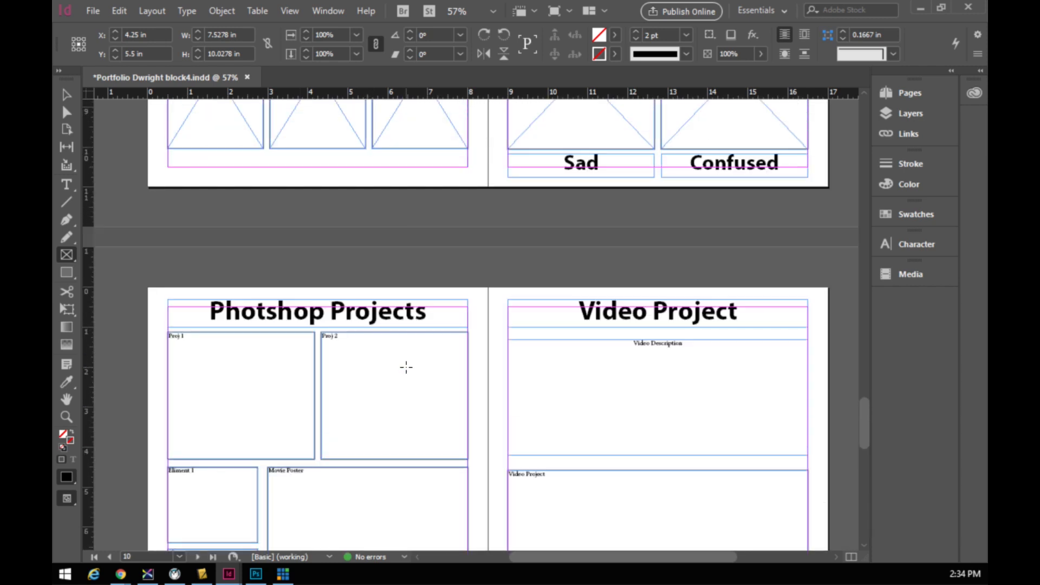
pyautogui.scroll(15, 407, 368)
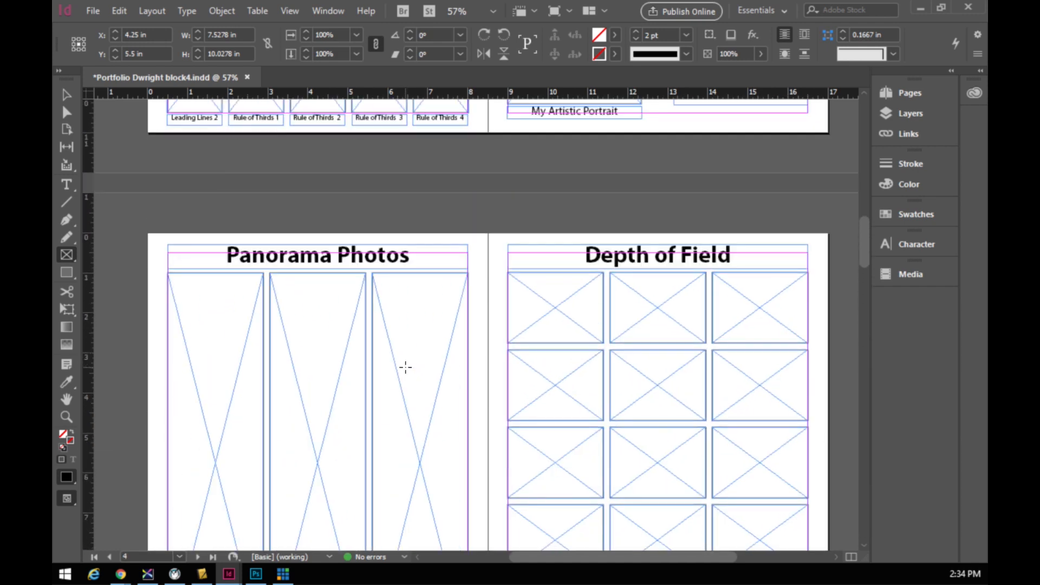
pyautogui.scroll(3, 405, 368)
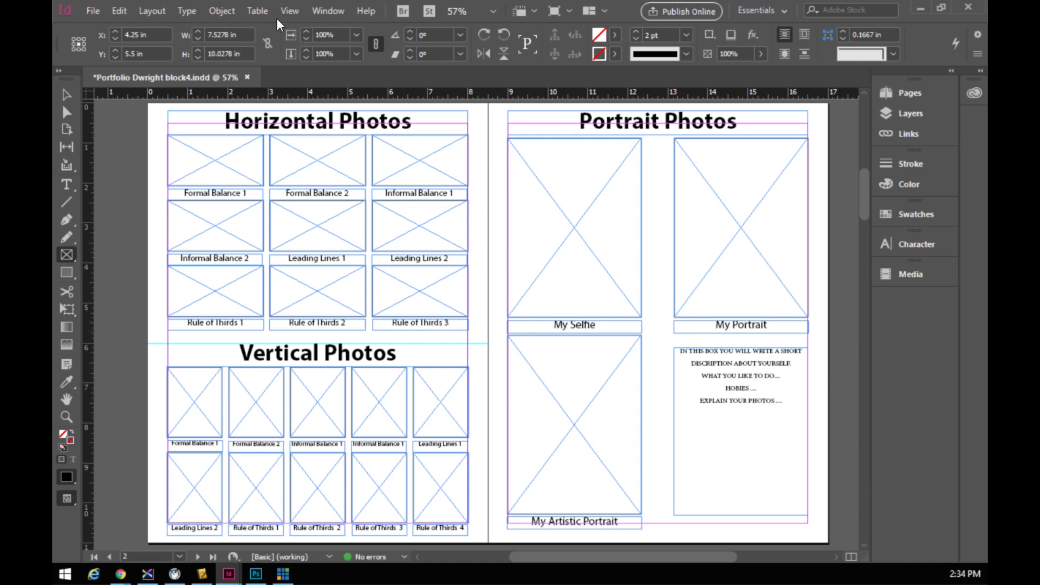
pyautogui.click(289, 11)
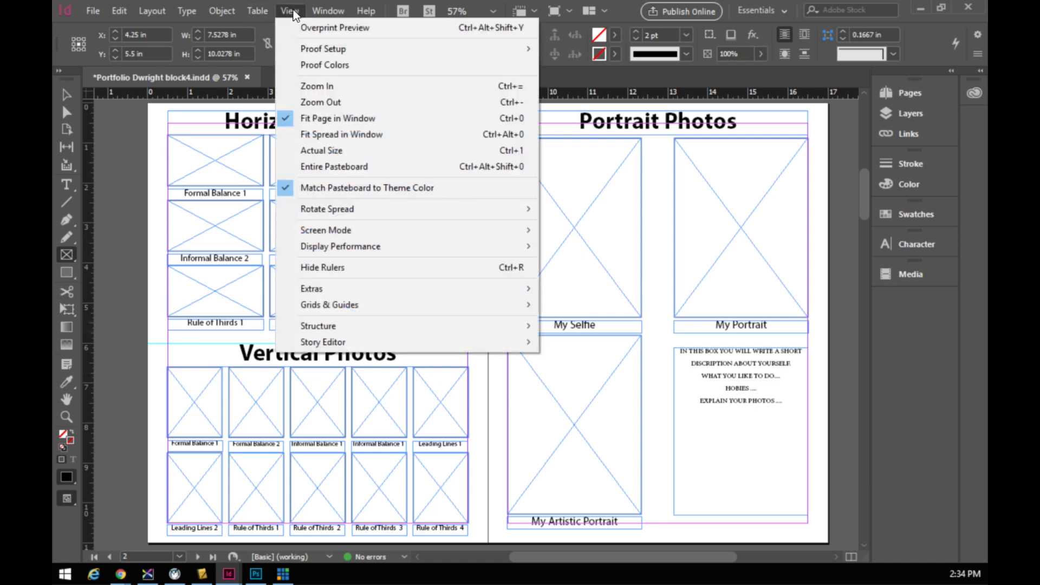
pyautogui.moveTo(325, 230)
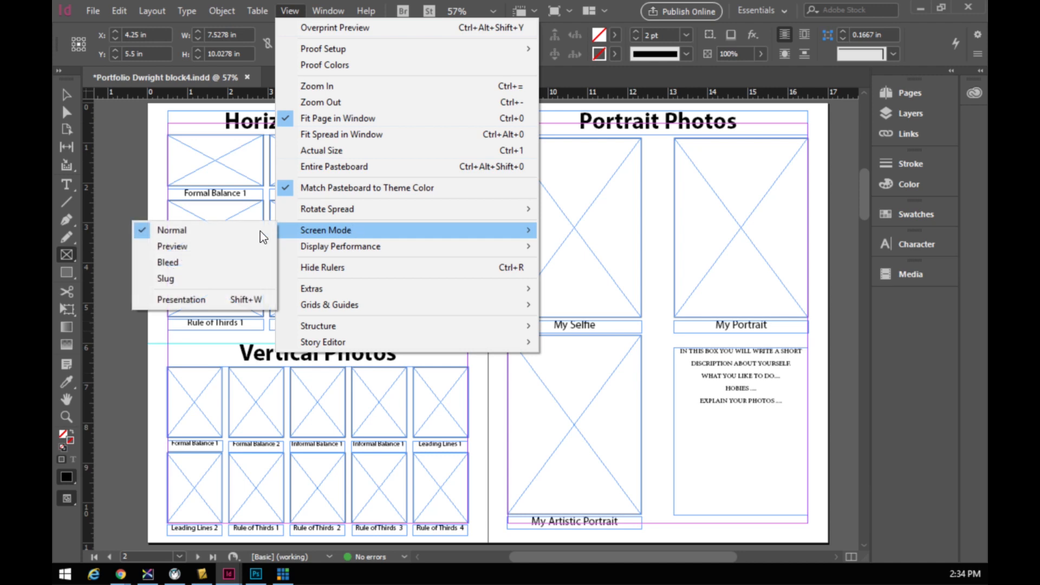
pyautogui.click(169, 246)
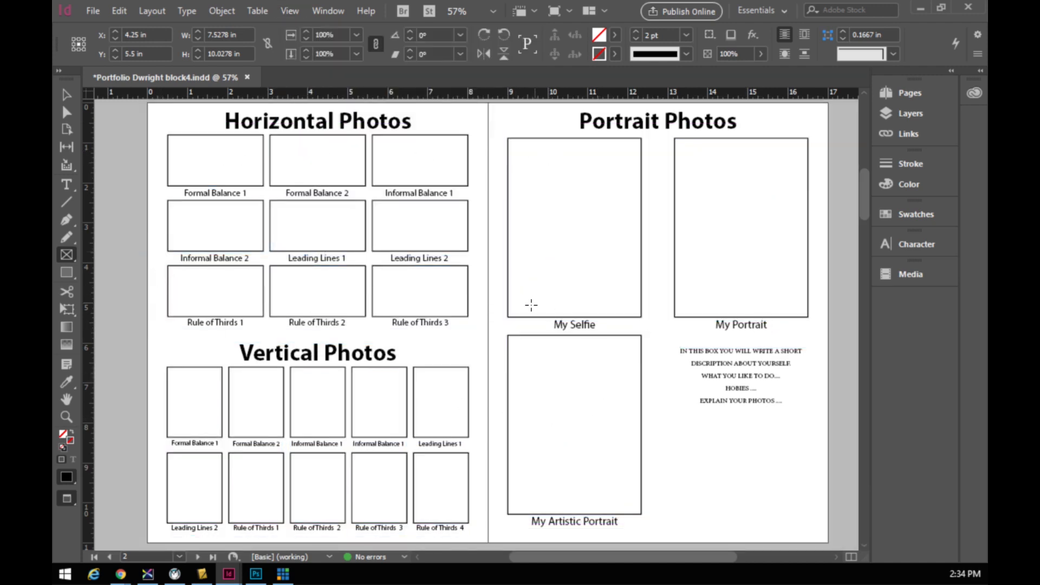
# - Review the spreads without guides, then return to Normal screen mode
pyautogui.scroll(10, 533, 302)
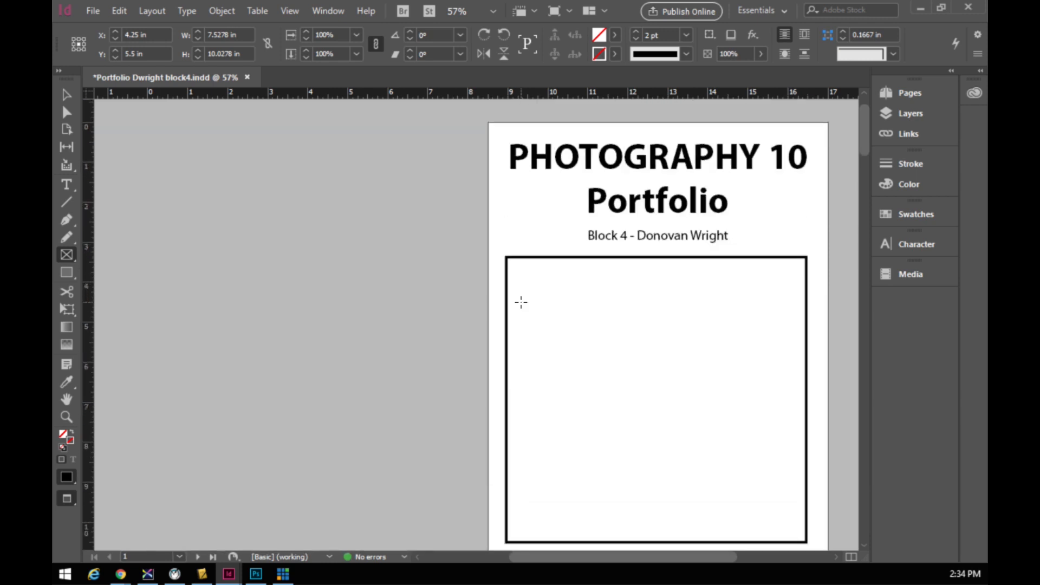
pyautogui.scroll(-10, 521, 302)
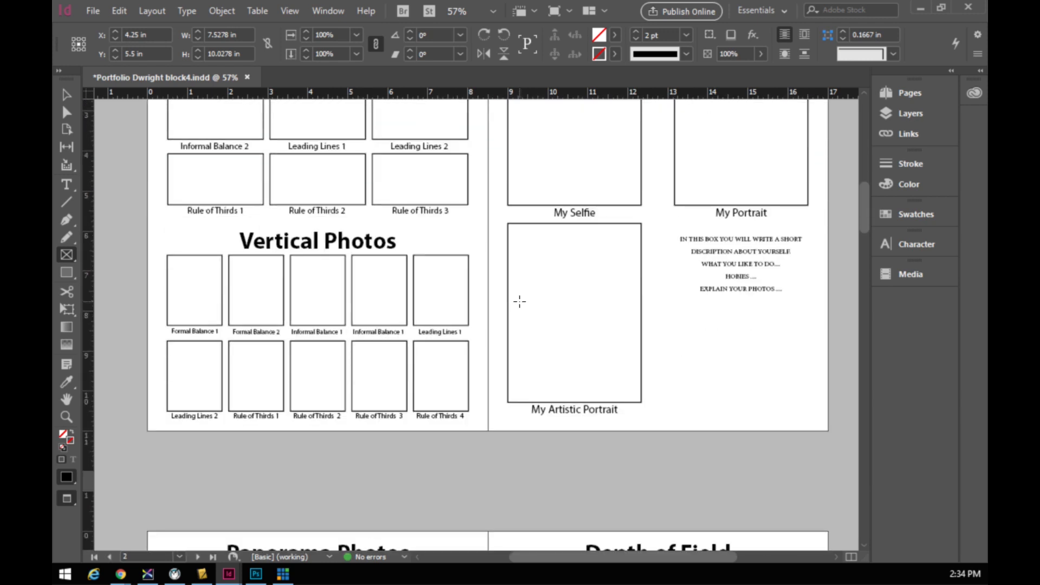
pyautogui.scroll(-8, 521, 302)
pyautogui.scroll(-8, 518, 302)
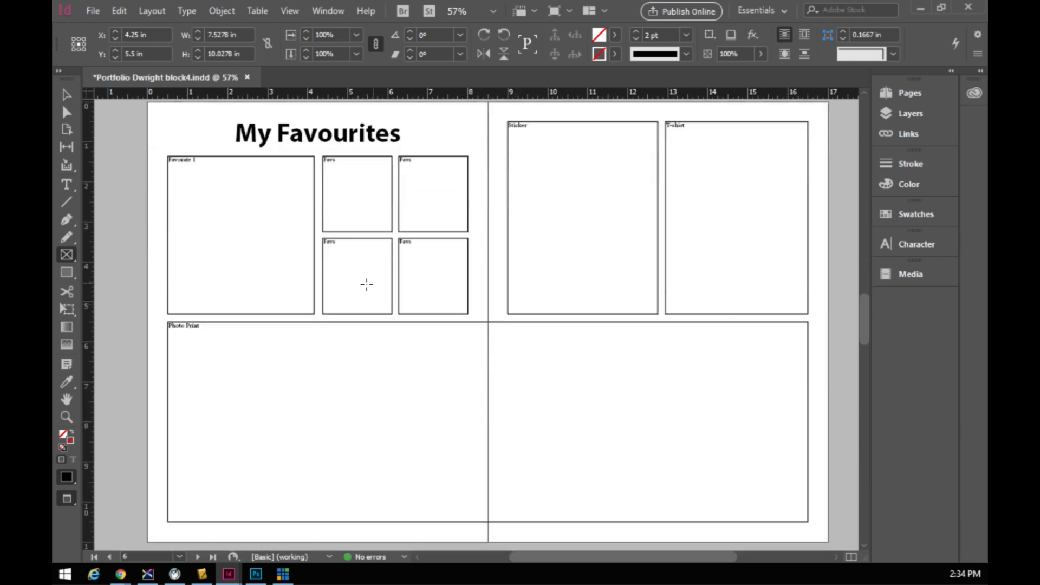
pyautogui.scroll(-8, 495, 324)
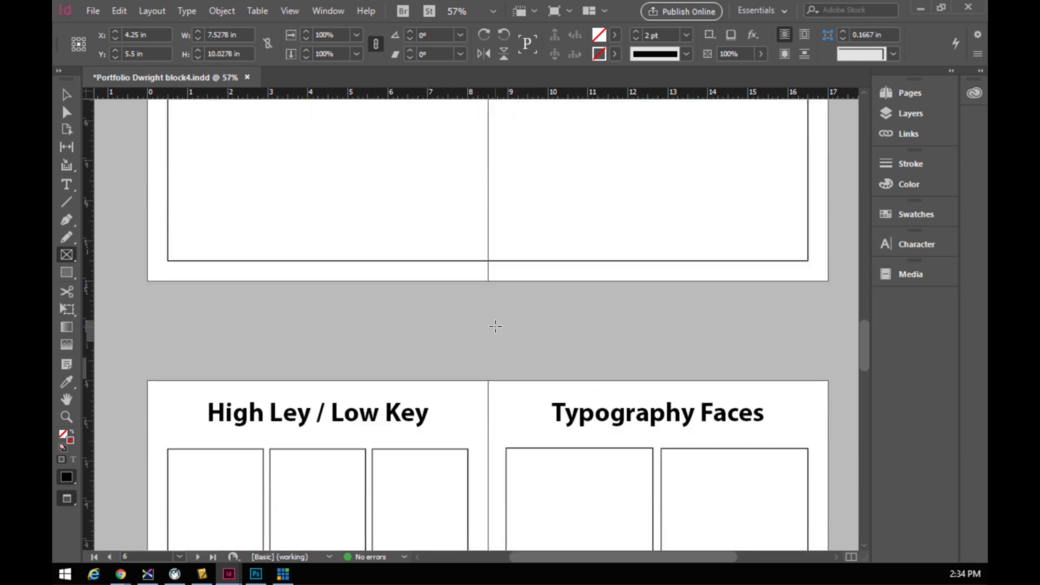
pyautogui.scroll(-8, 495, 323)
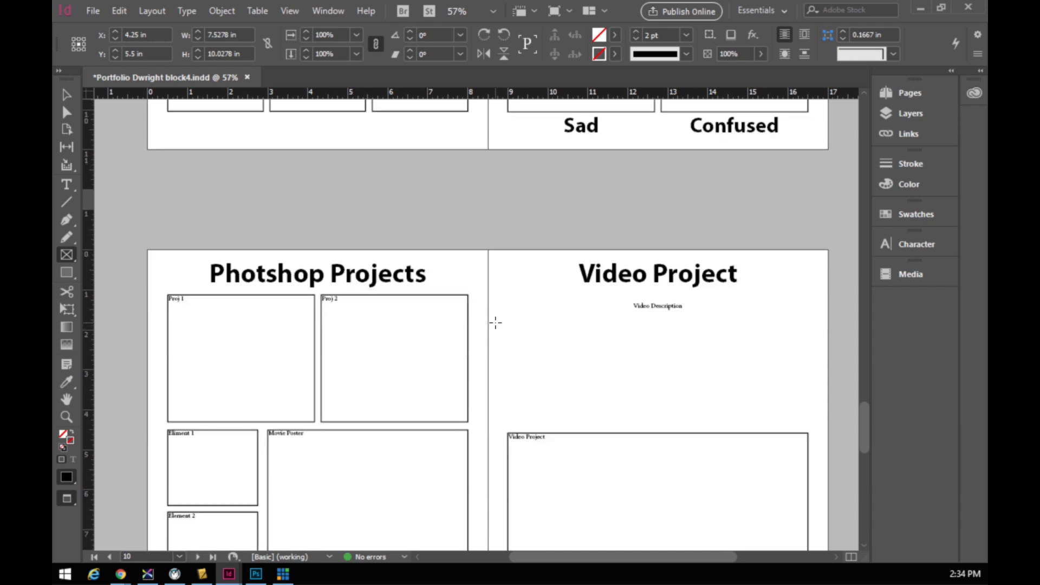
pyautogui.scroll(-8, 494, 324)
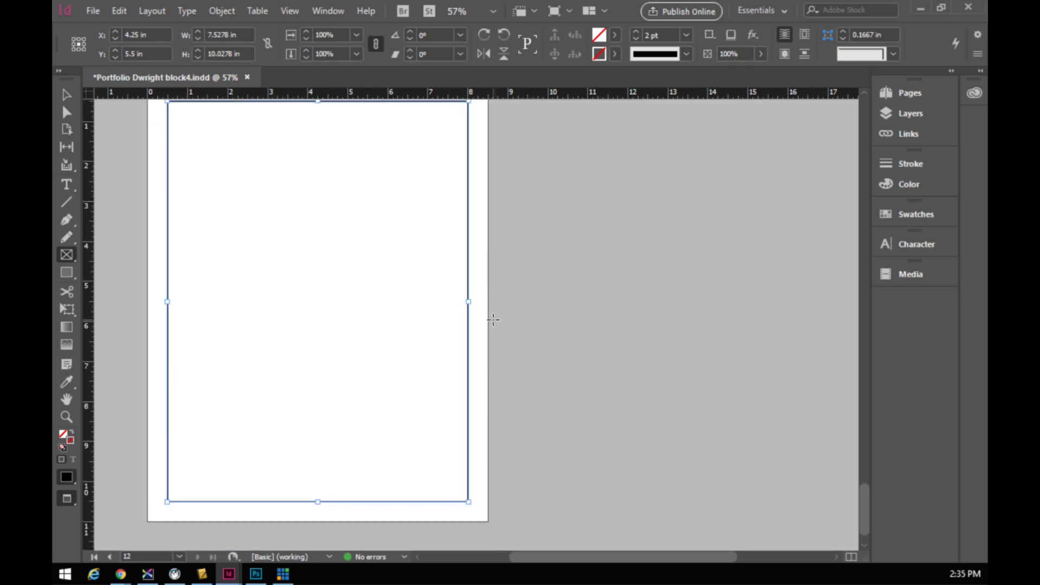
pyautogui.scroll(20, 494, 320)
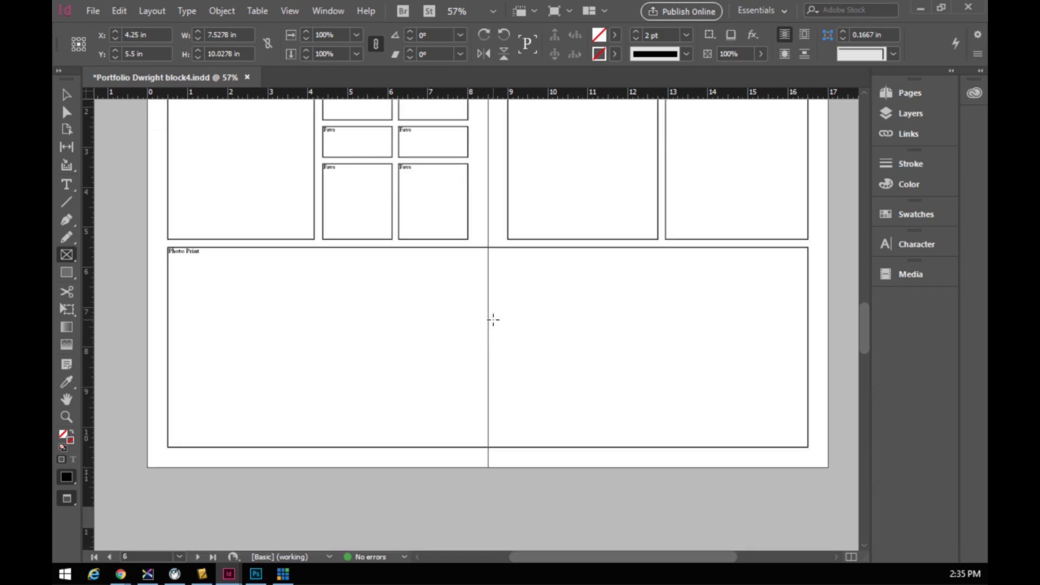
pyautogui.scroll(15, 493, 320)
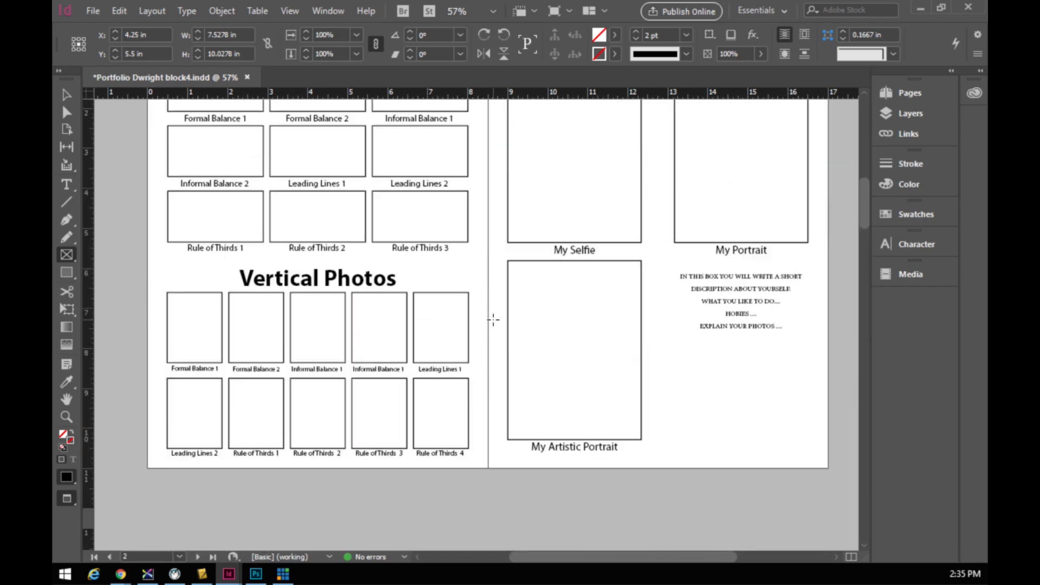
pyautogui.scroll(3, 493, 320)
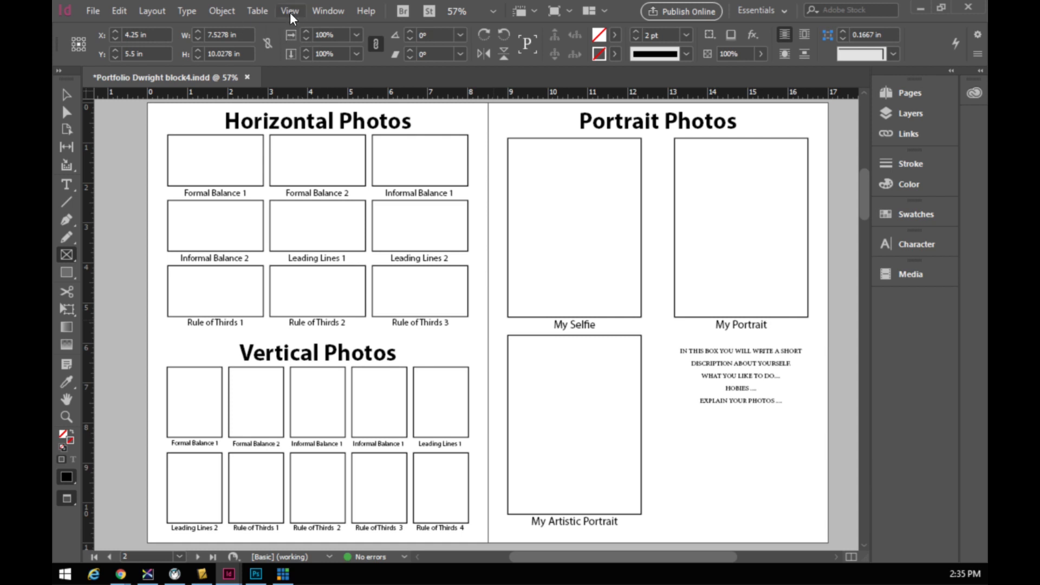
pyautogui.click(289, 10)
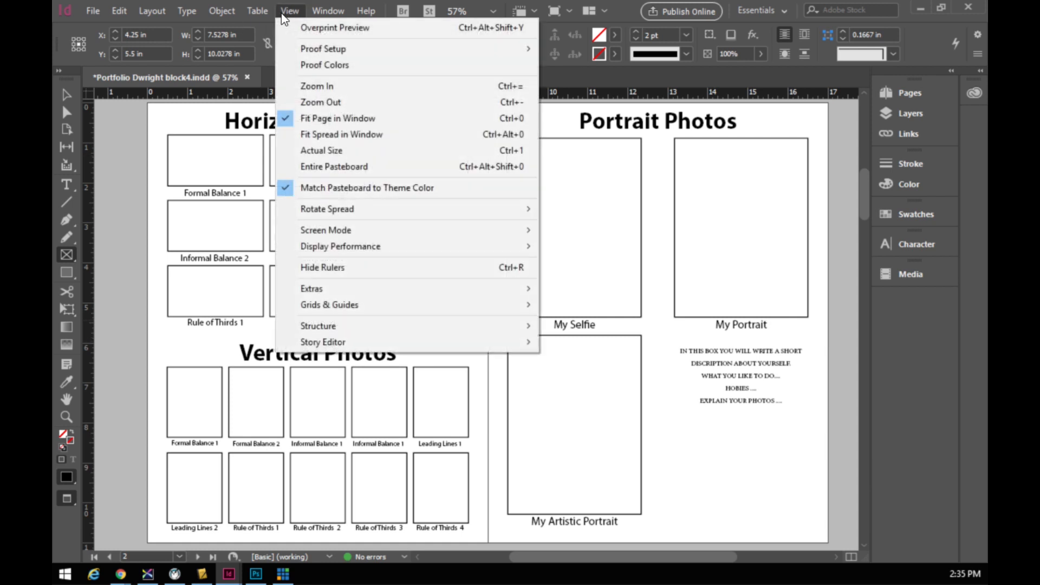
pyautogui.moveTo(332, 232)
pyautogui.click(179, 231)
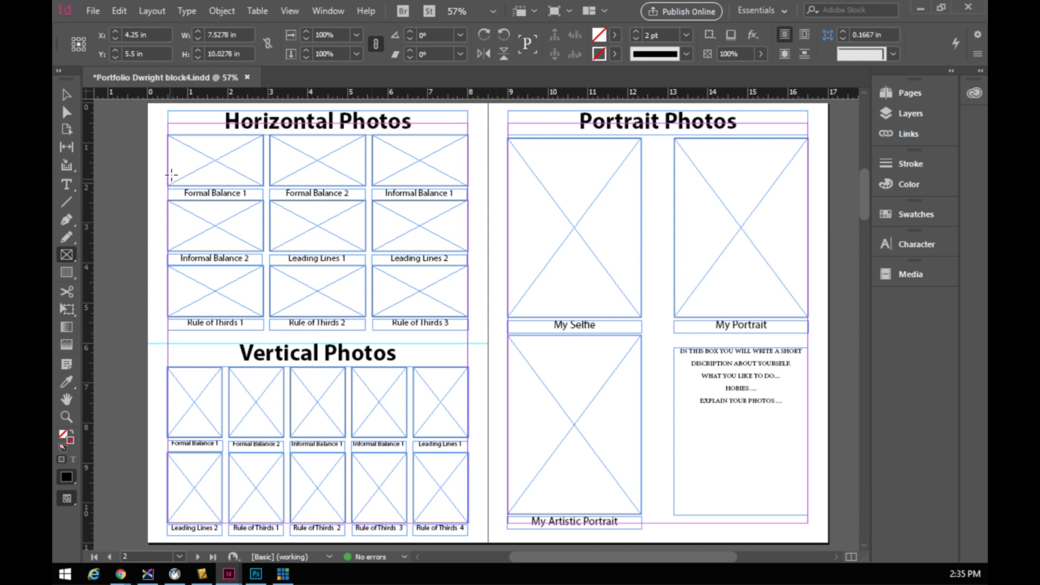
# - With the Selection tool, load the close-up portrait photo from the Photo 10 folder
pyautogui.click(66, 96)
pyautogui.click(297, 156)
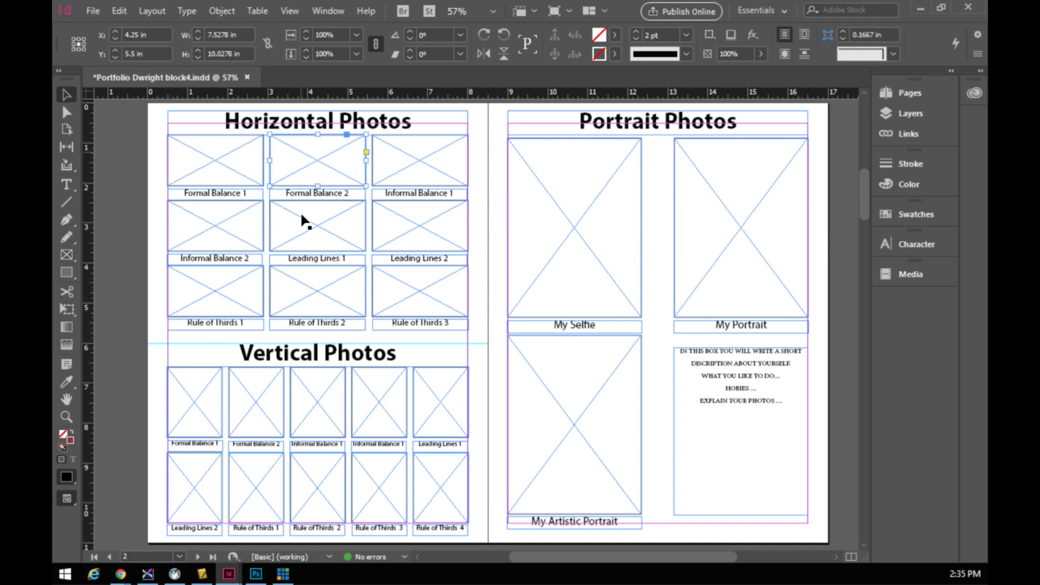
pyautogui.click(704, 327)
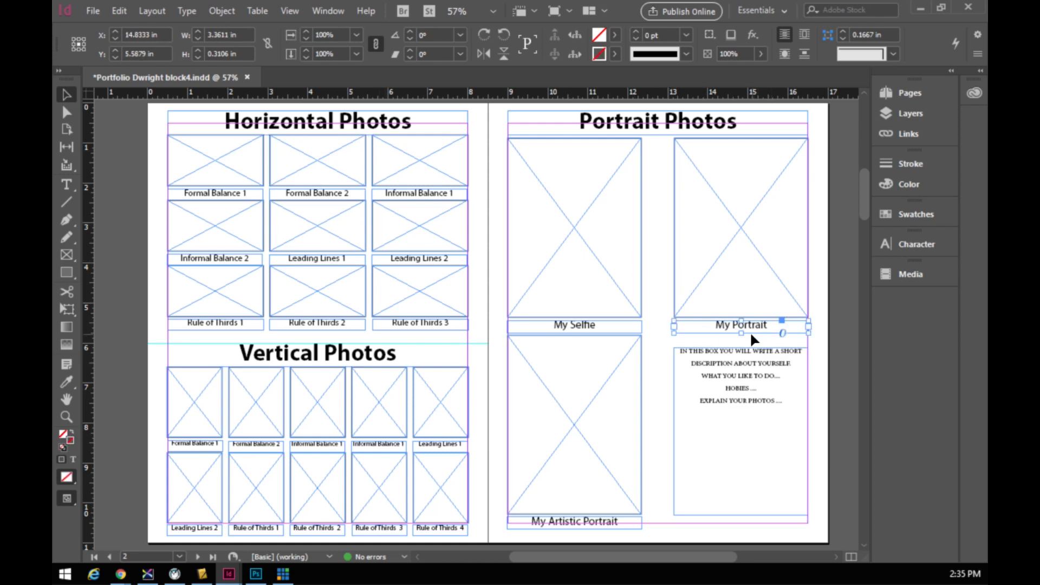
pyautogui.click(93, 12)
pyautogui.click(120, 216)
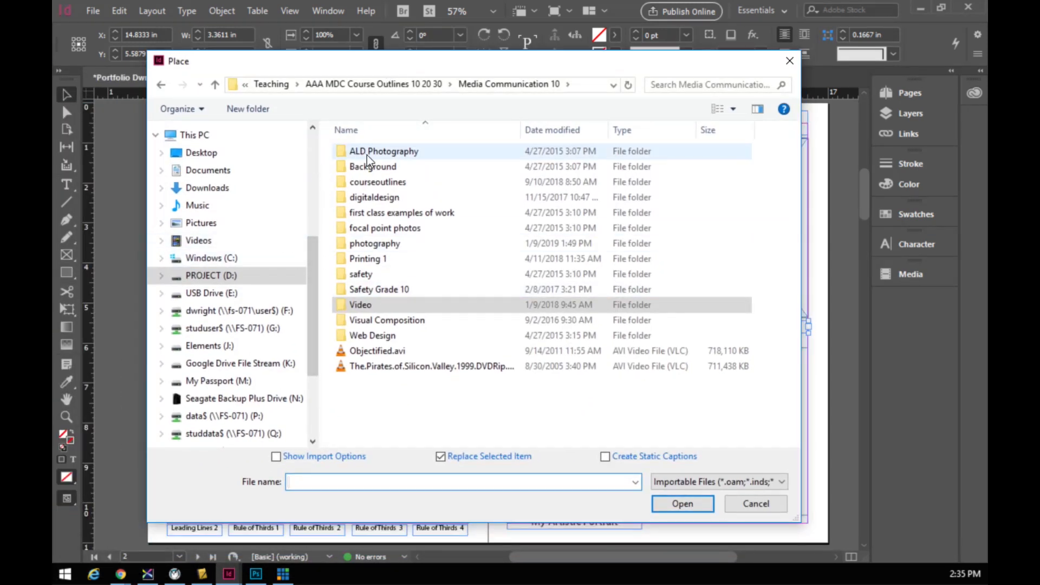
pyautogui.click(384, 85)
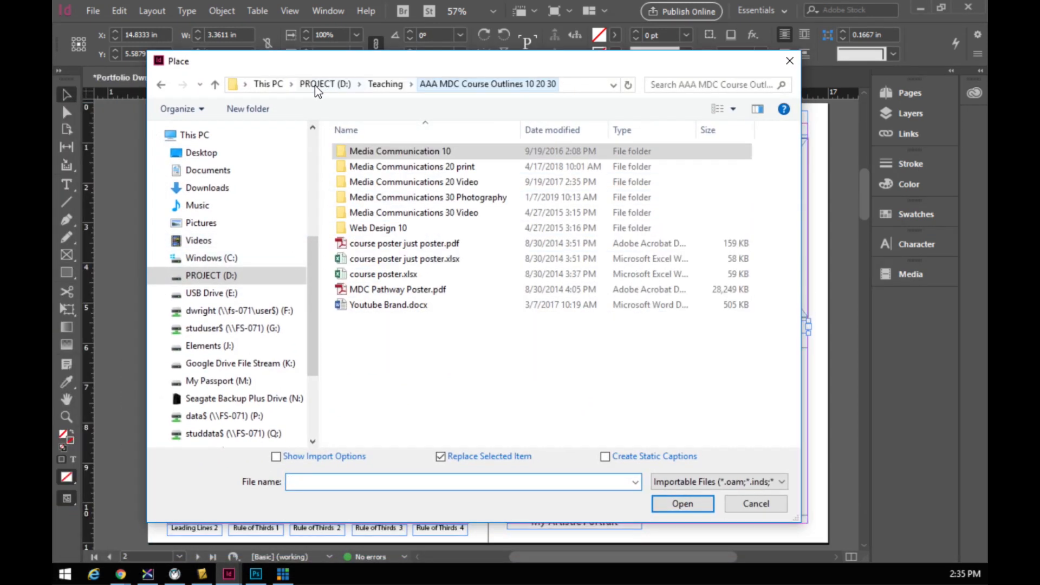
pyautogui.doubleClick(367, 155)
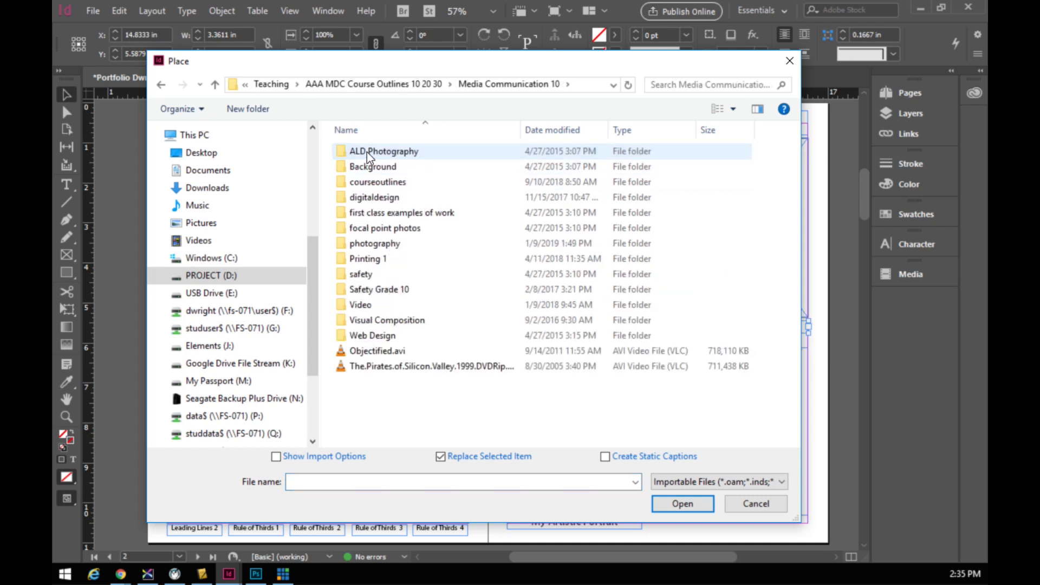
pyautogui.doubleClick(359, 245)
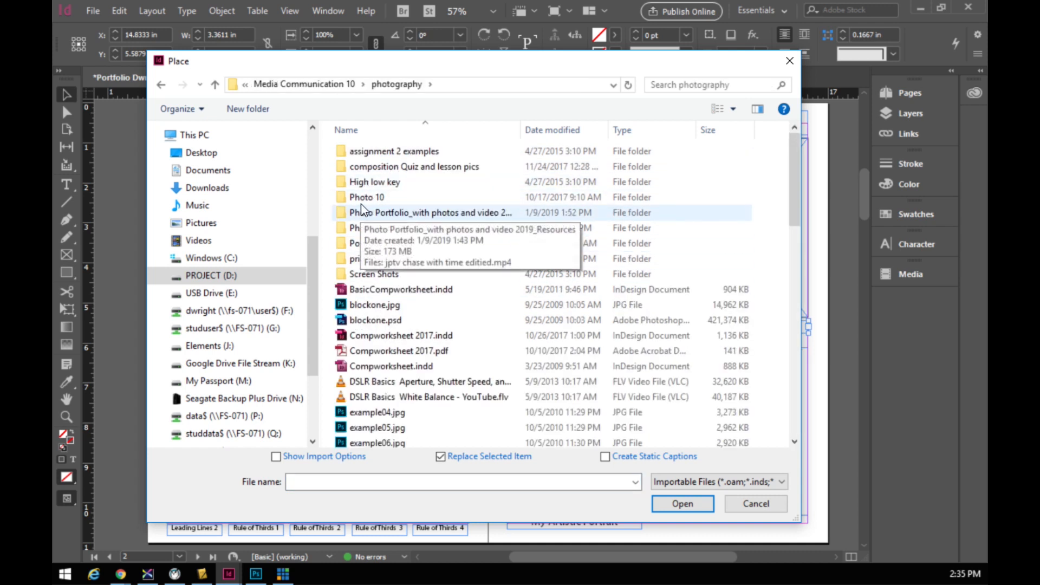
pyautogui.doubleClick(366, 197)
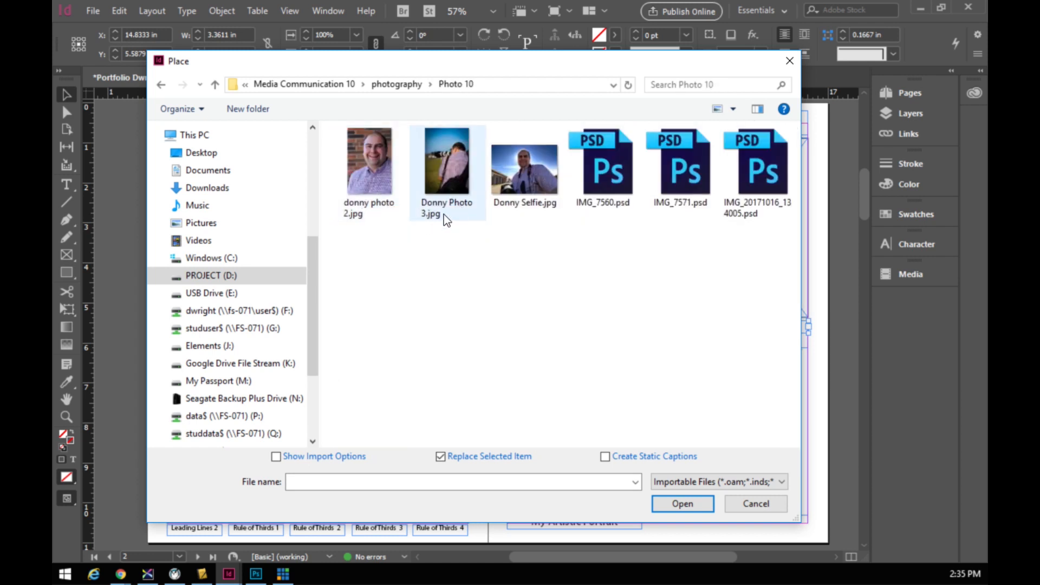
pyautogui.click(377, 166)
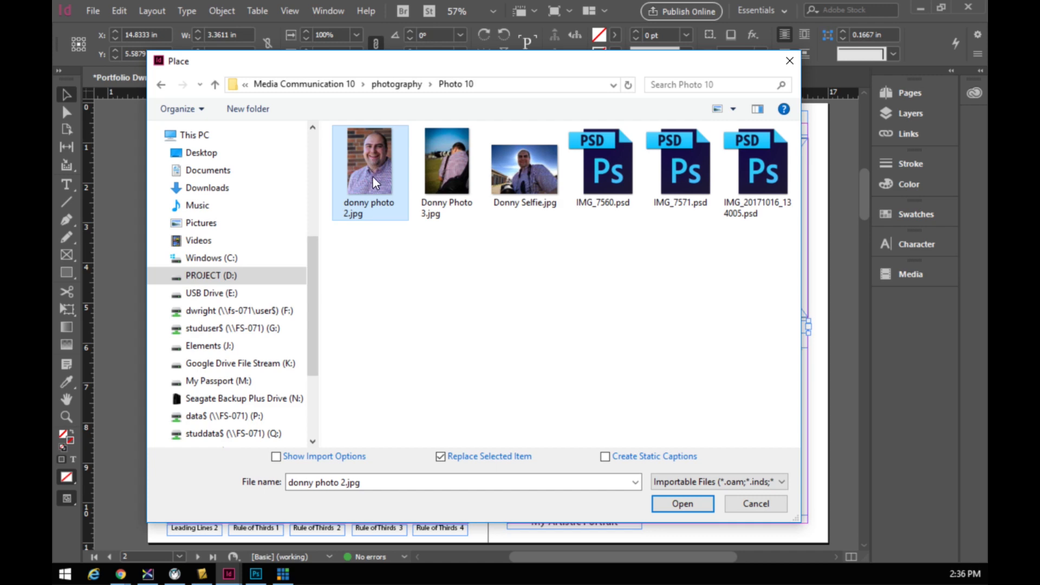
pyautogui.click(684, 504)
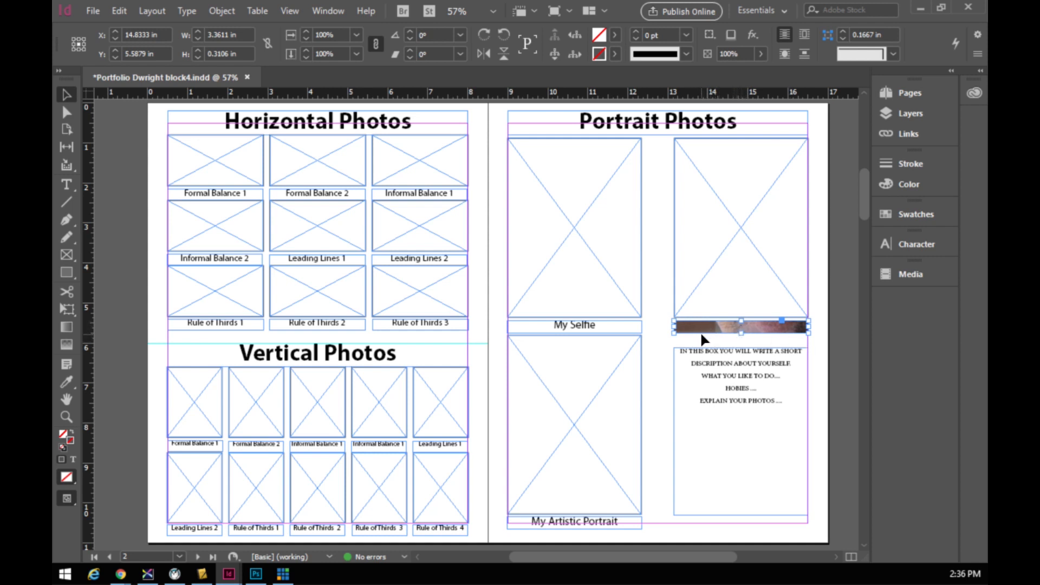
# - Undo the caption-frame placement, try the photo in the My Portrait frame, then undo it
pyautogui.hotkey('ctrl', 'z')
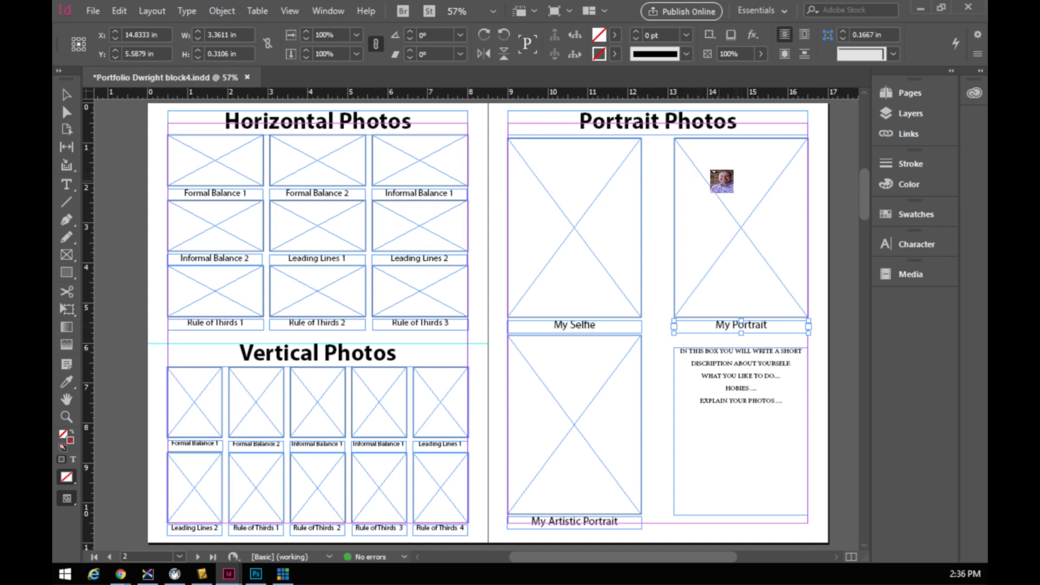
pyautogui.click(692, 158)
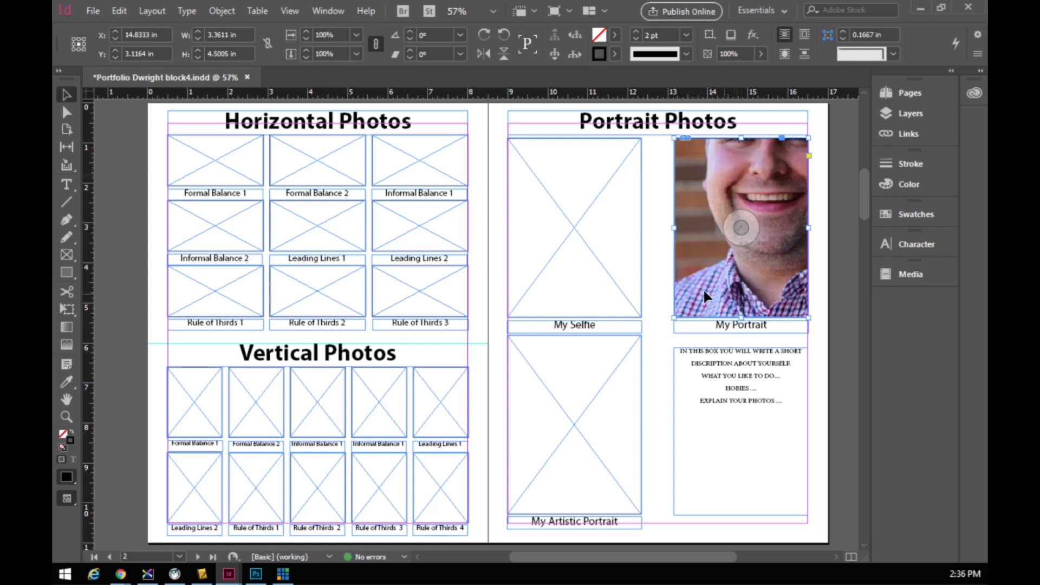
pyautogui.click(666, 269)
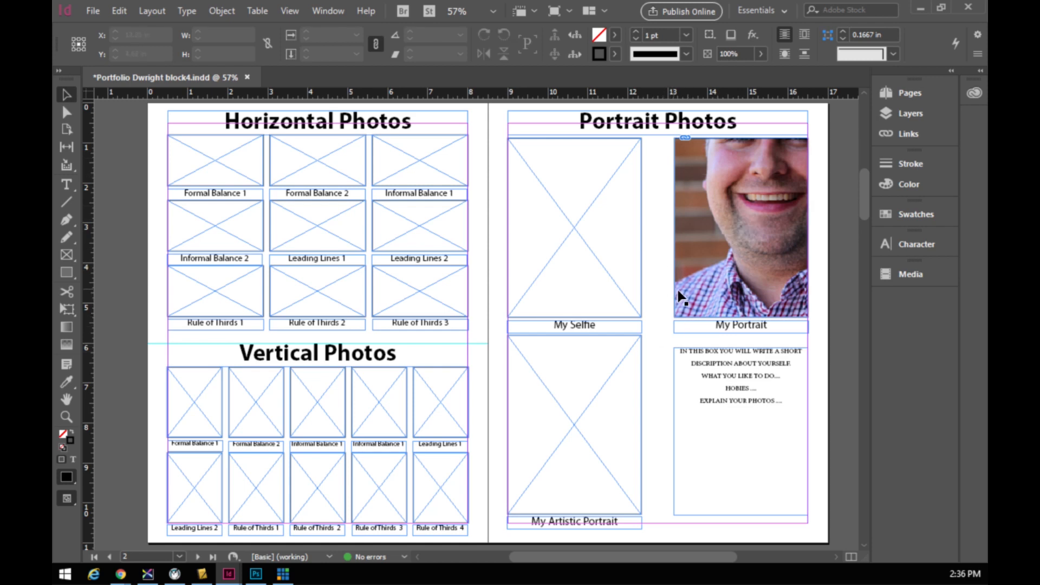
pyautogui.hotkey('ctrl', 'z')
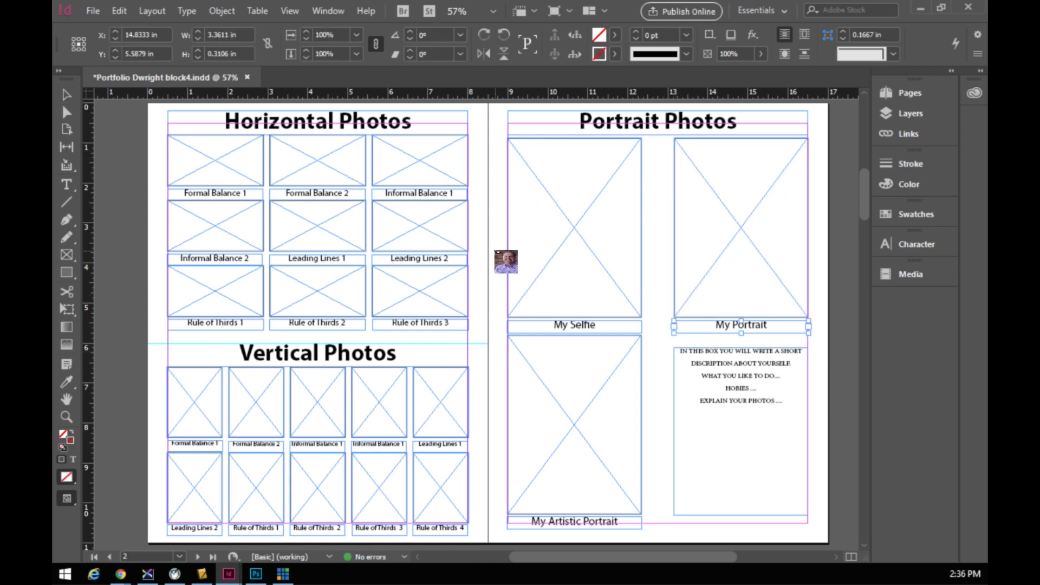
# - Load the two portrait photos and the selfie together for placing
pyautogui.click(93, 11)
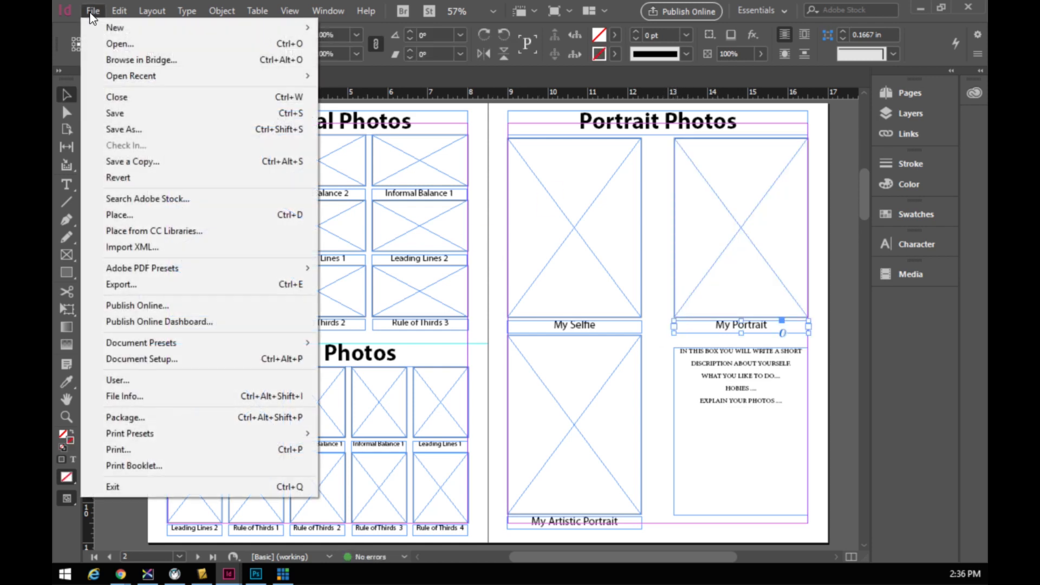
pyautogui.click(820, 320)
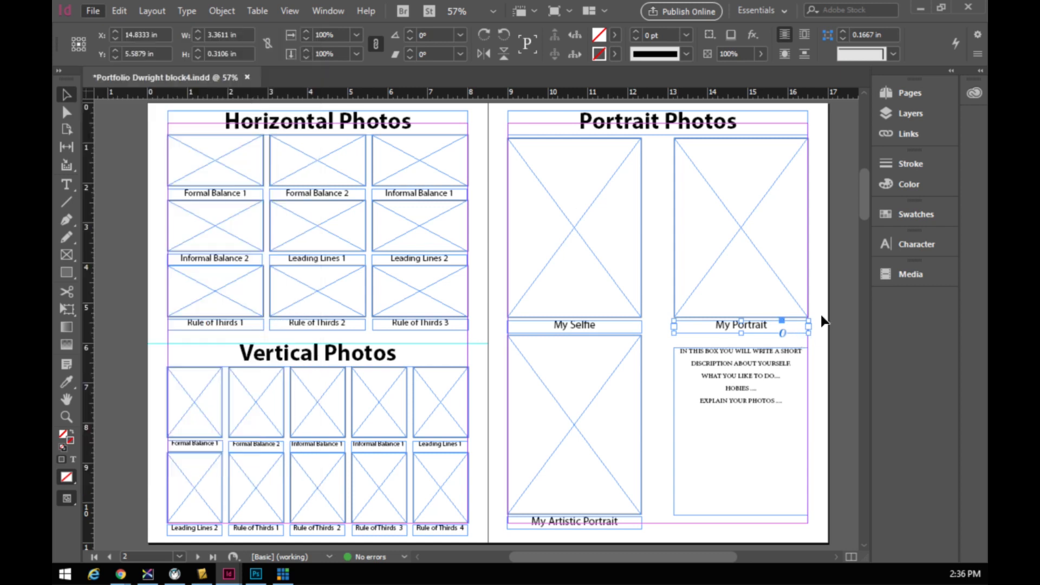
pyautogui.click(822, 316)
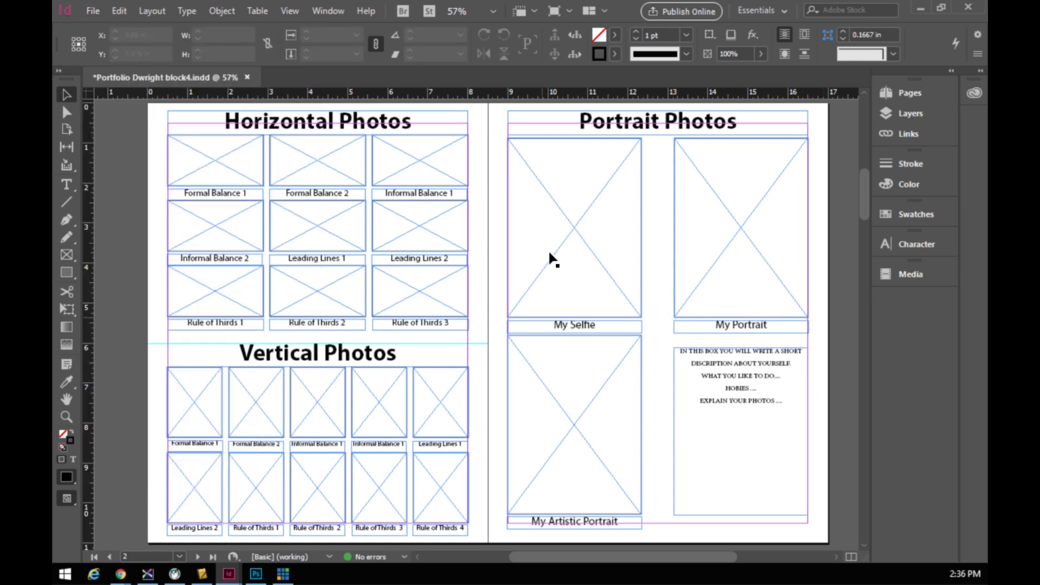
pyautogui.click(93, 11)
pyautogui.click(117, 214)
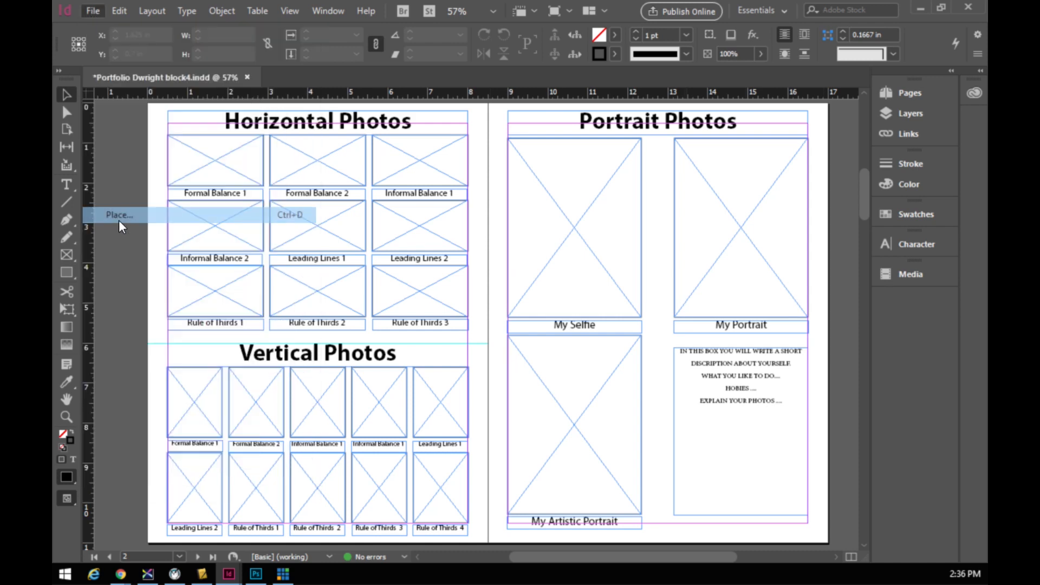
pyautogui.click(374, 167)
pyautogui.keyDown('ctrl'); pyautogui.click(445, 173); pyautogui.keyUp('ctrl')
pyautogui.keyDown('ctrl'); pyautogui.click(533, 176); pyautogui.keyUp('ctrl')
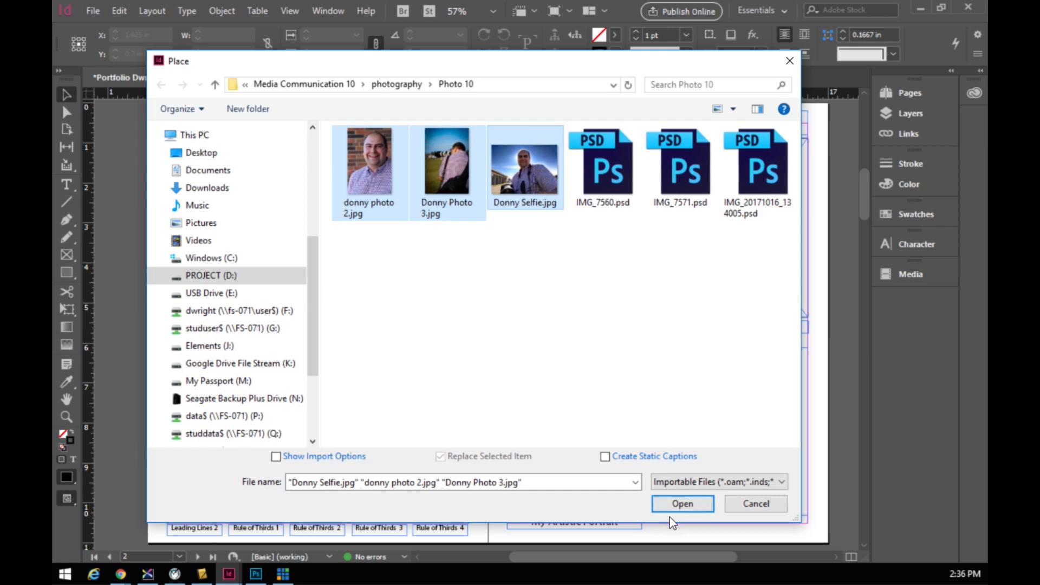
pyautogui.click(684, 504)
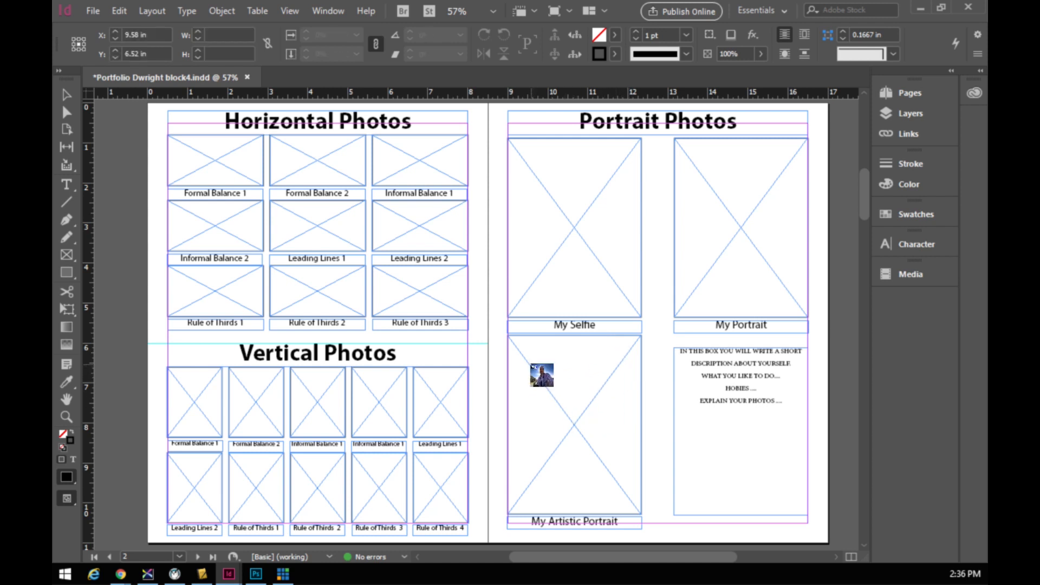
# - Place photos into My Artistic Portrait, My Selfie and My Portrait frames, then select the frames
pyautogui.click(531, 366)
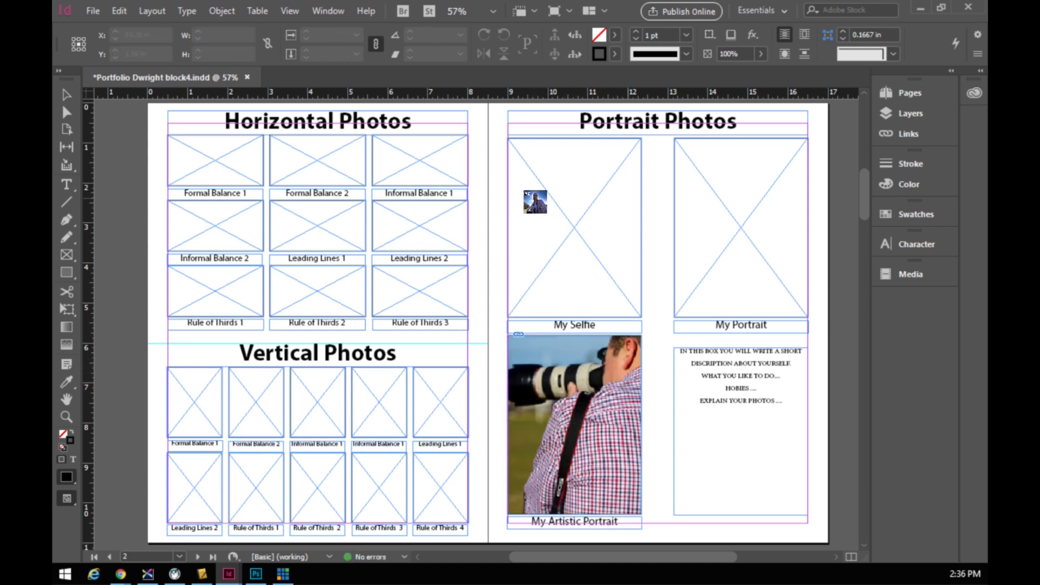
pyautogui.click(524, 191)
pyautogui.click(704, 173)
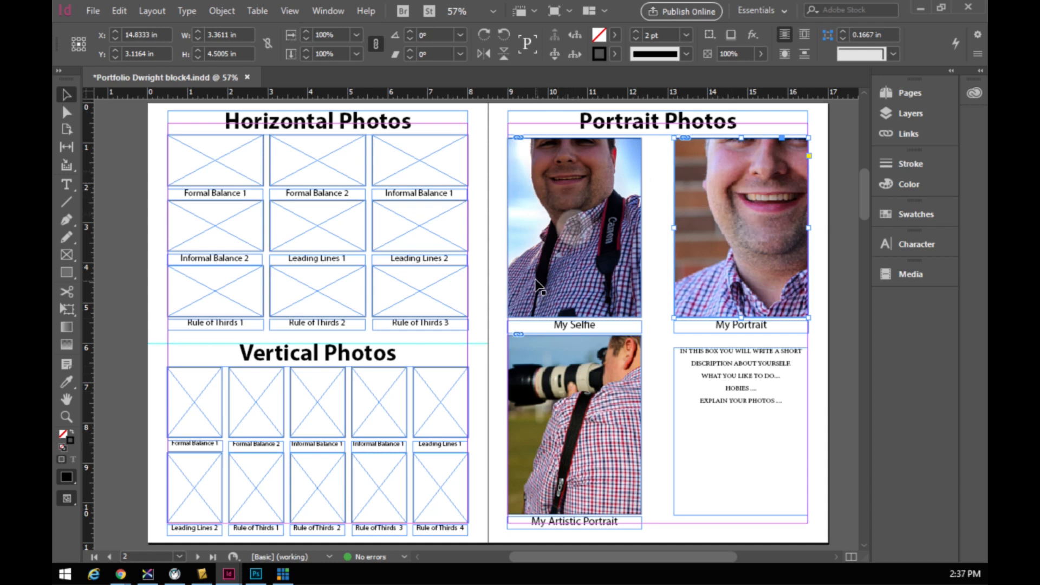
pyautogui.click(531, 192)
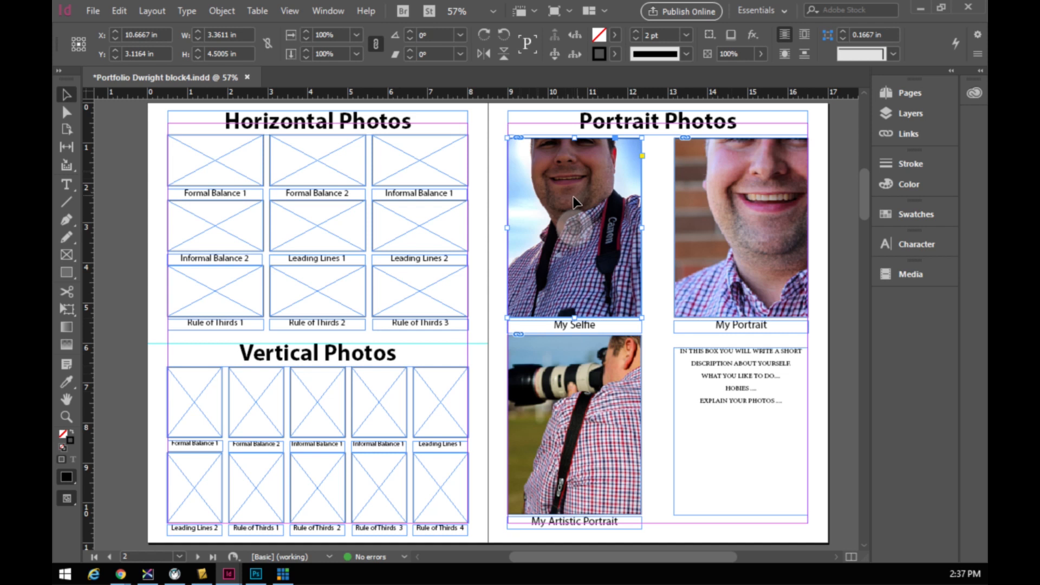
pyautogui.click(705, 183)
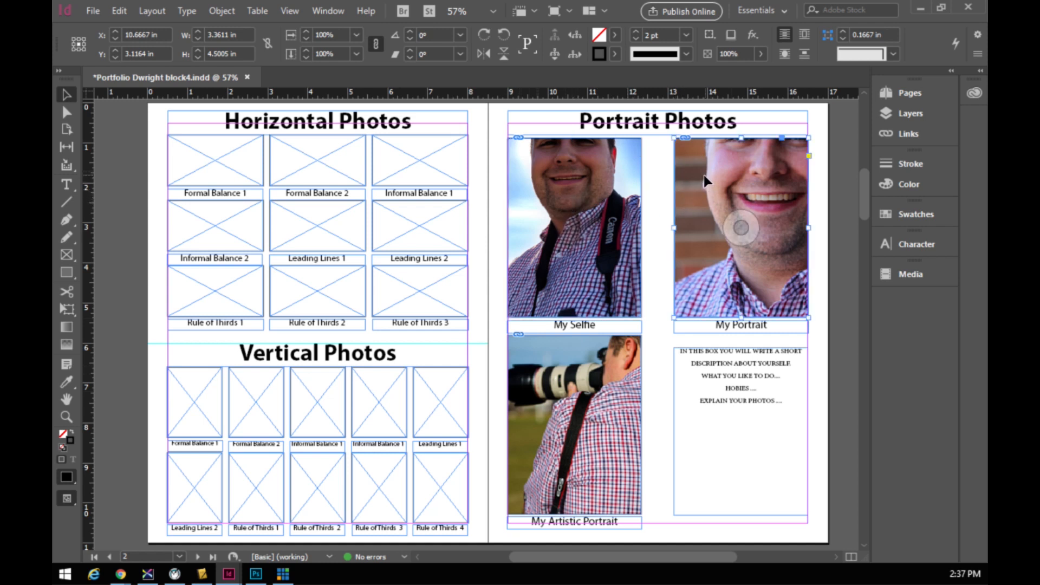
pyautogui.keyDown('shift'); pyautogui.click(610, 252); pyautogui.keyUp('shift')
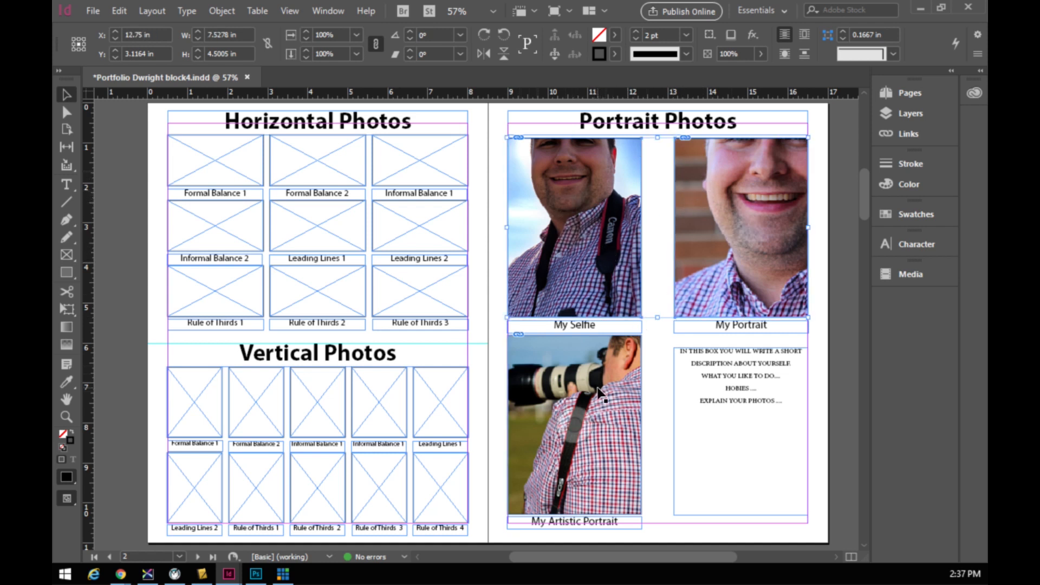
# - Fit the content proportionally in all three selected portrait frames
pyautogui.keyDown('shift'); pyautogui.click(608, 380); pyautogui.keyUp('shift')
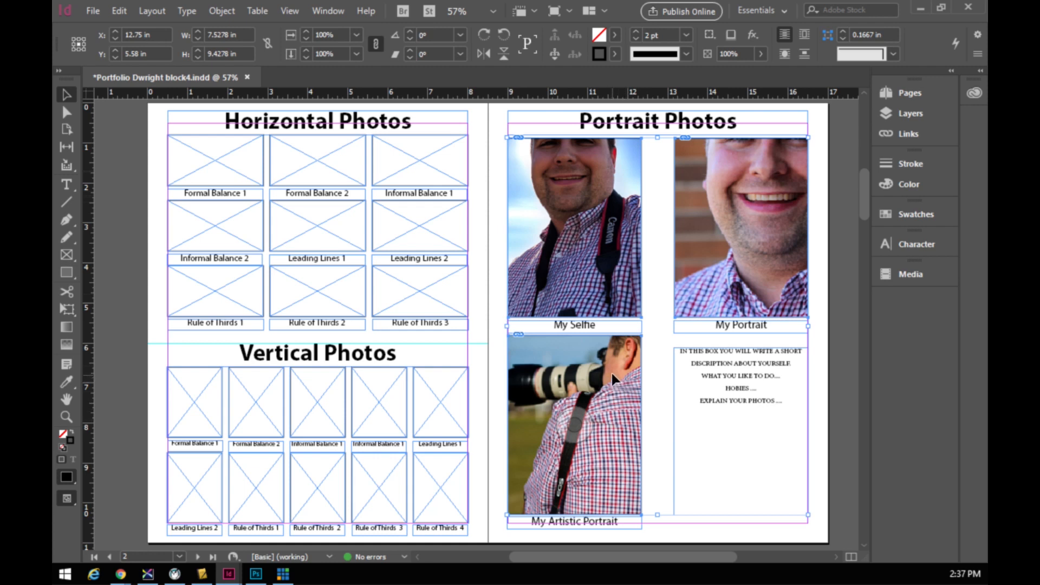
pyautogui.rightClick(613, 378)
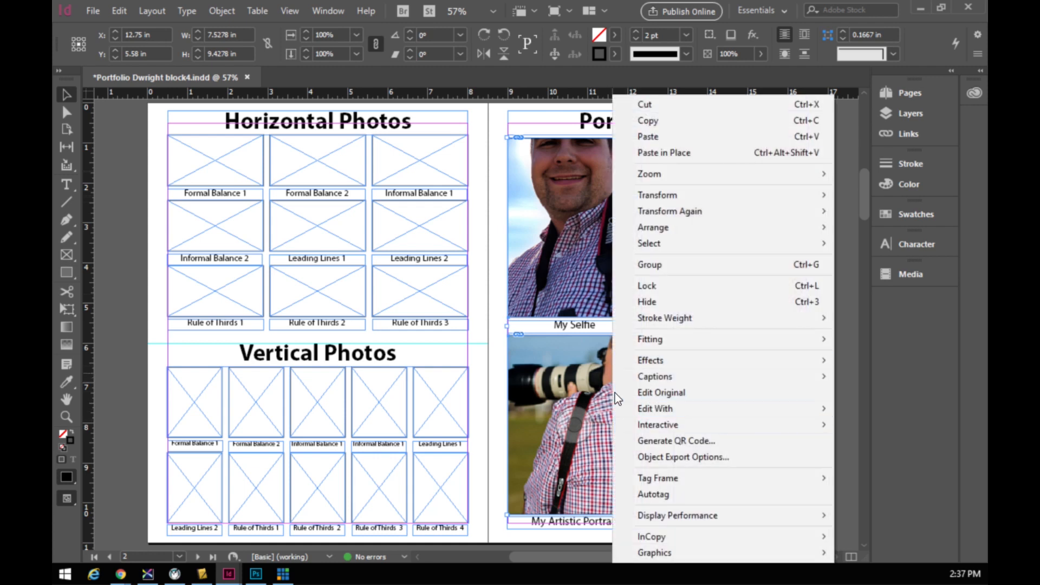
pyautogui.moveTo(652, 343)
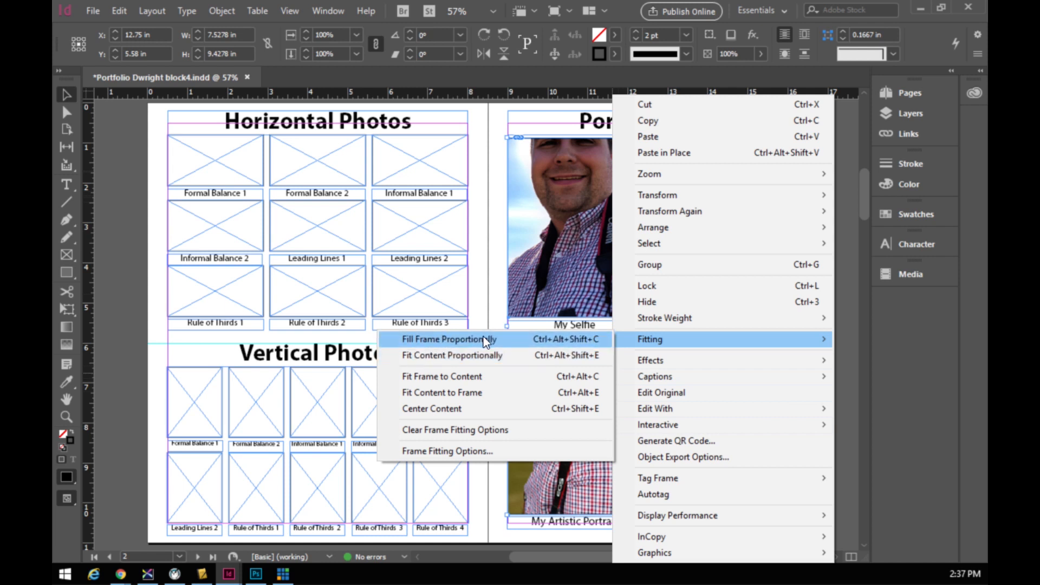
pyautogui.click(462, 356)
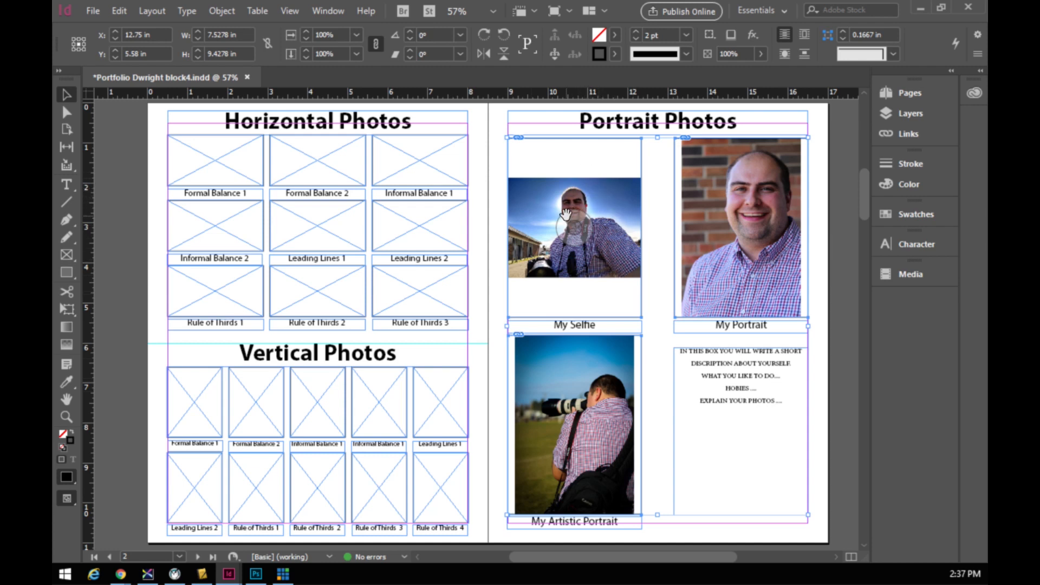
# - Make the selfie fill its frame proportionally, then deselect everything
pyautogui.rightClick(623, 245)
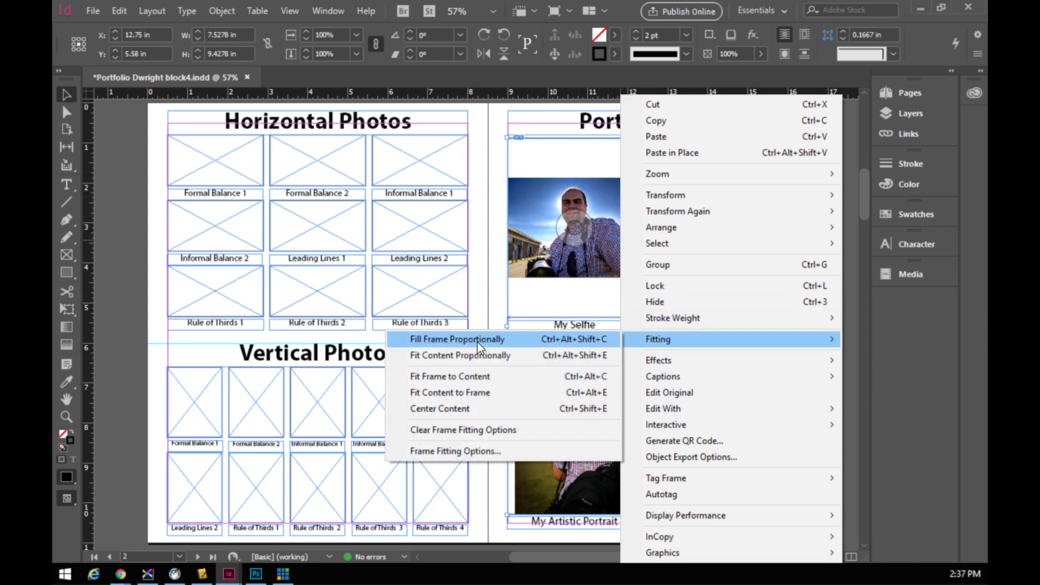
pyautogui.click(466, 340)
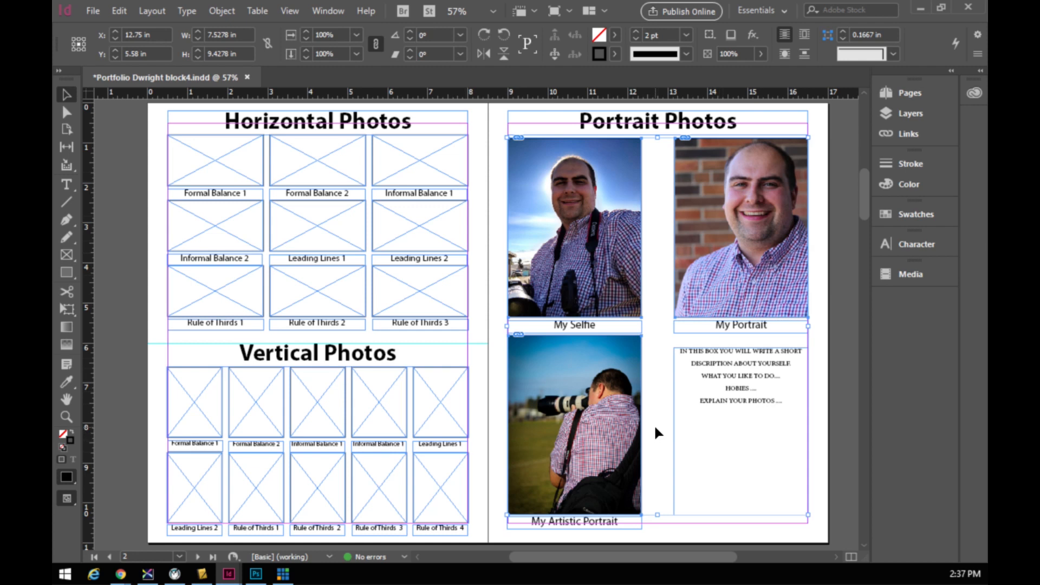
pyautogui.click(661, 398)
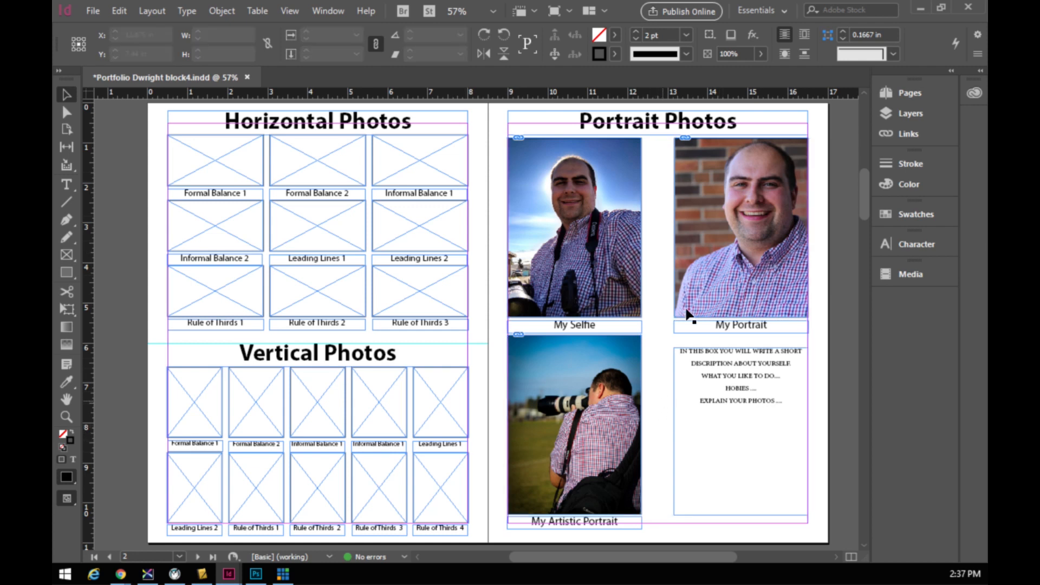
# - Scroll down to the Panorama Photos spread and select, then deselect, its panorama frames
pyautogui.scroll(-10, 446, 294)
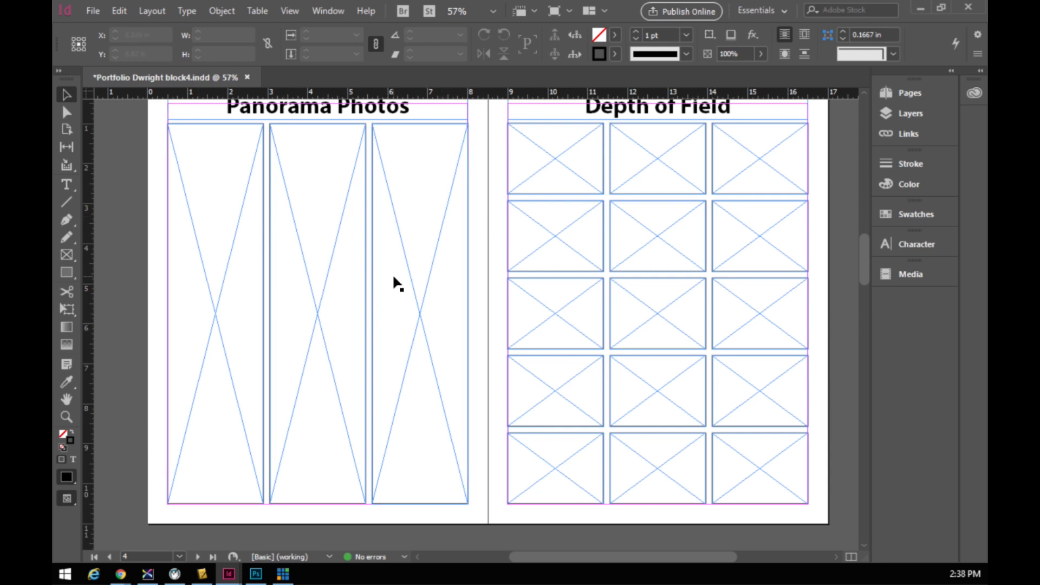
pyautogui.click(93, 11)
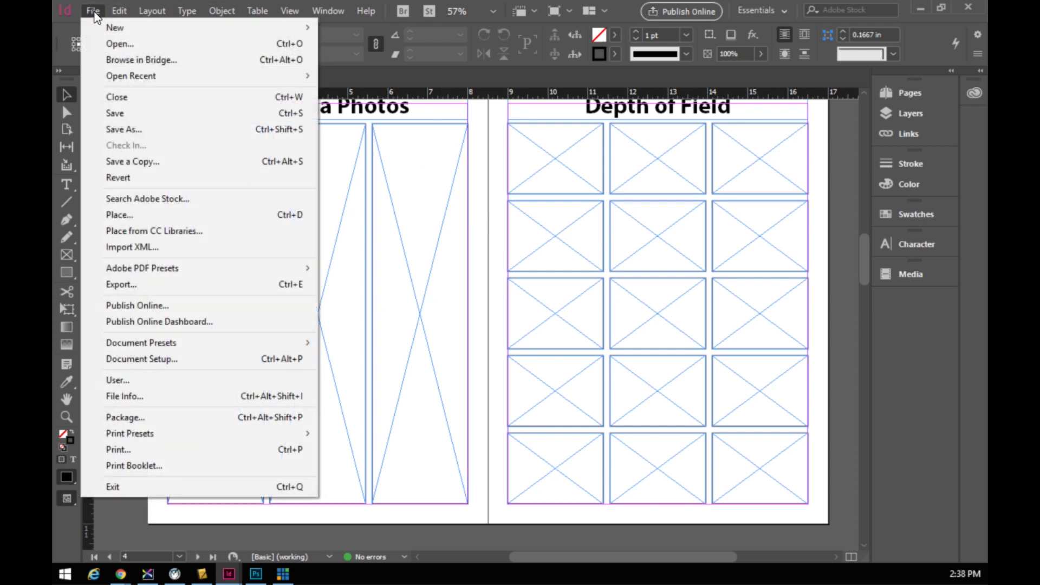
pyautogui.click(479, 128)
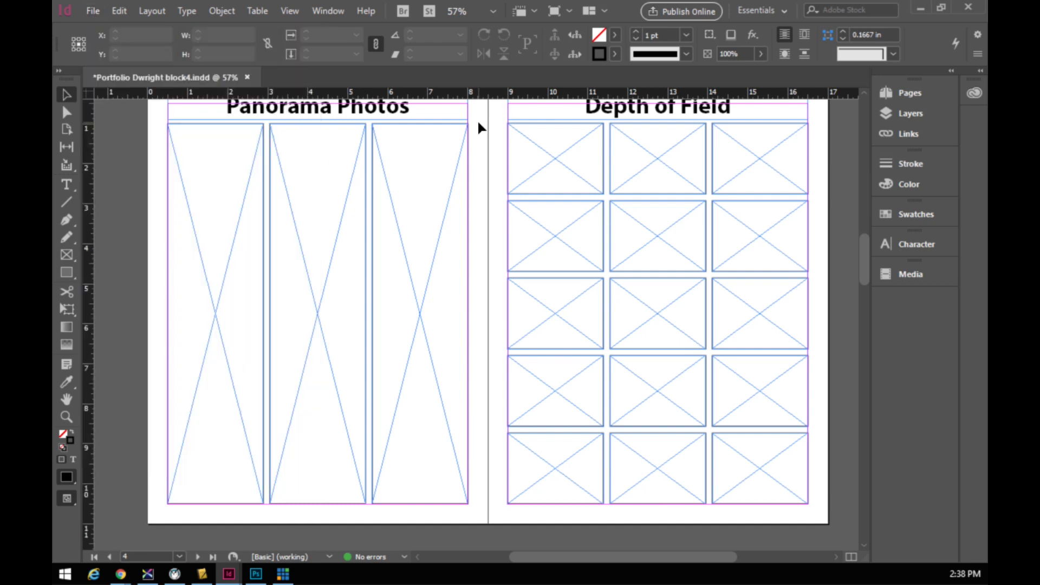
pyautogui.click(209, 233)
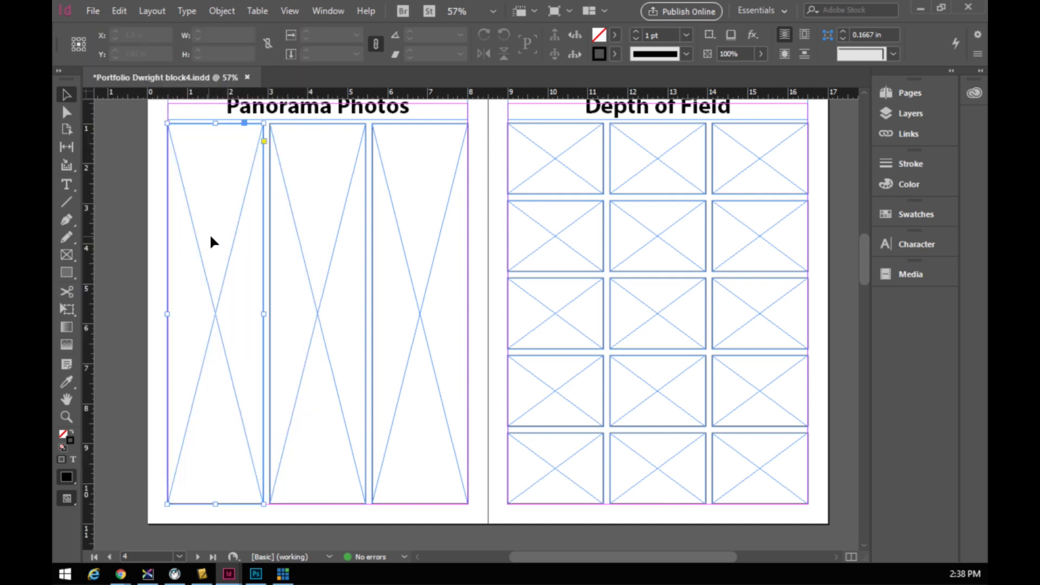
pyautogui.click(287, 226)
pyautogui.click(232, 228)
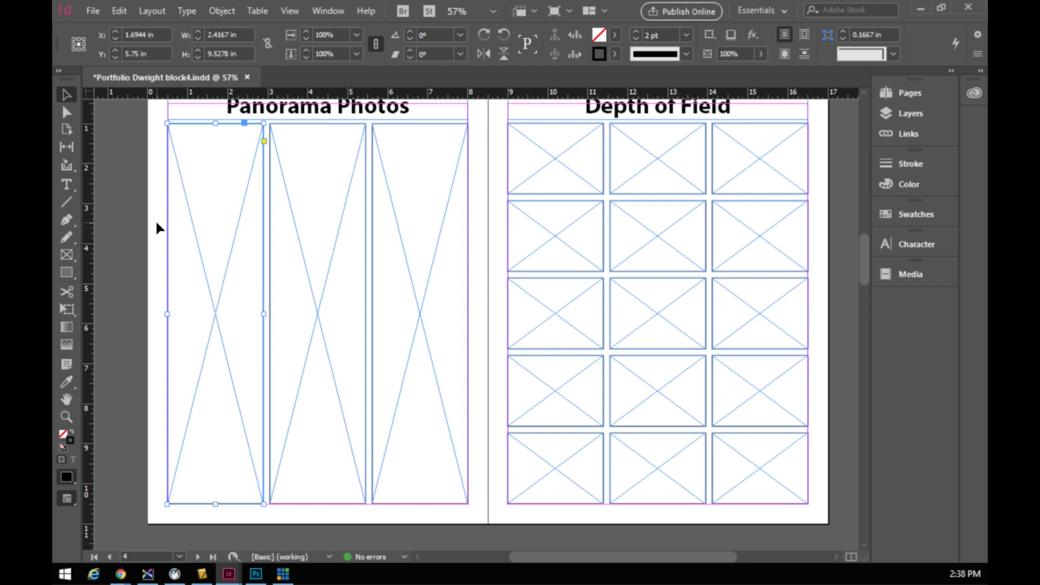
pyautogui.click(155, 219)
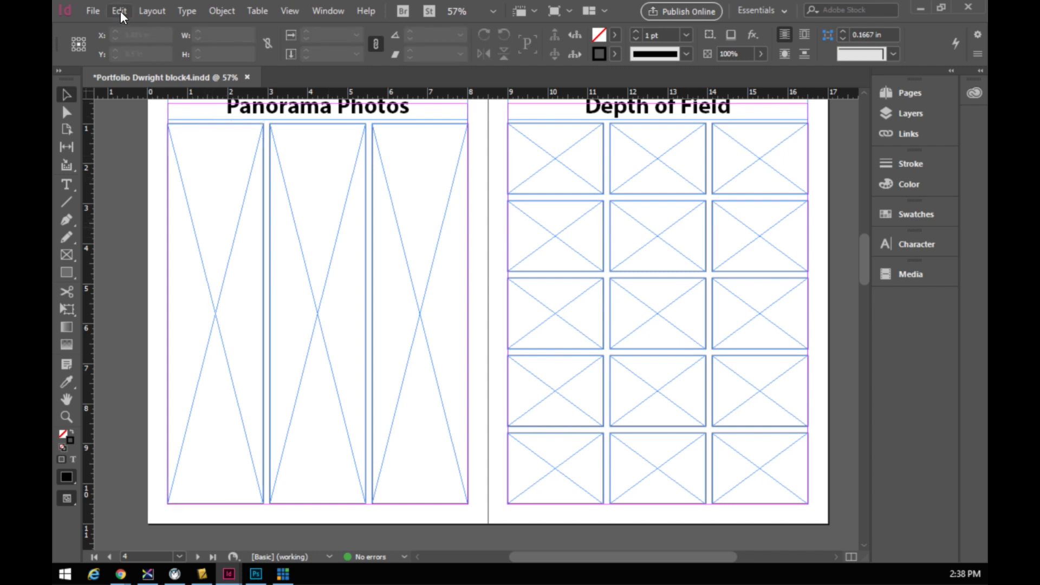
# - Load biglookoutsmall.jpg, fararripano.jpg and riverpanoeuropetrip.jpg from Portfolio Photos for placing
pyautogui.click(93, 12)
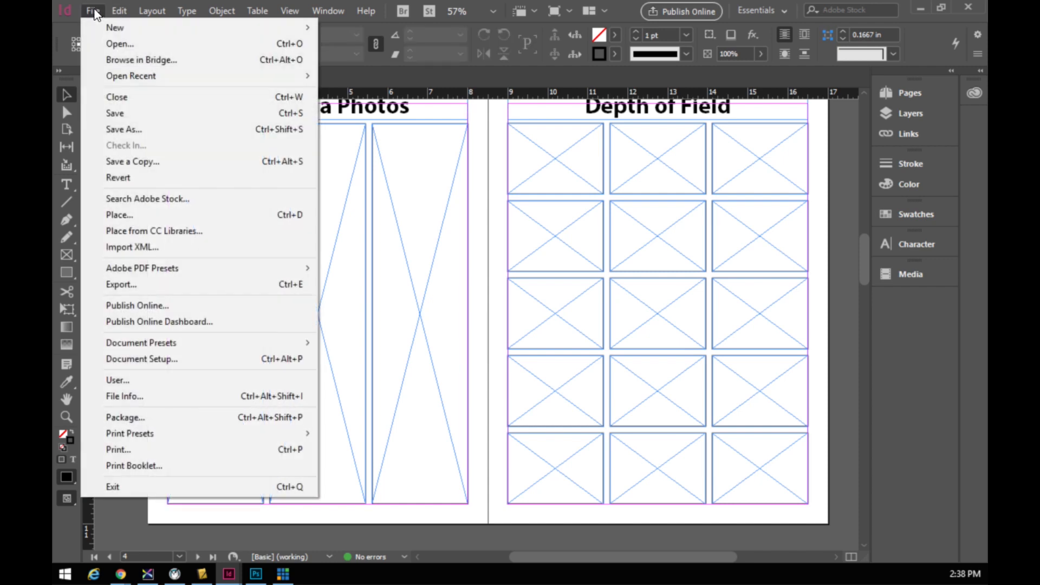
pyautogui.click(144, 218)
pyautogui.click(398, 85)
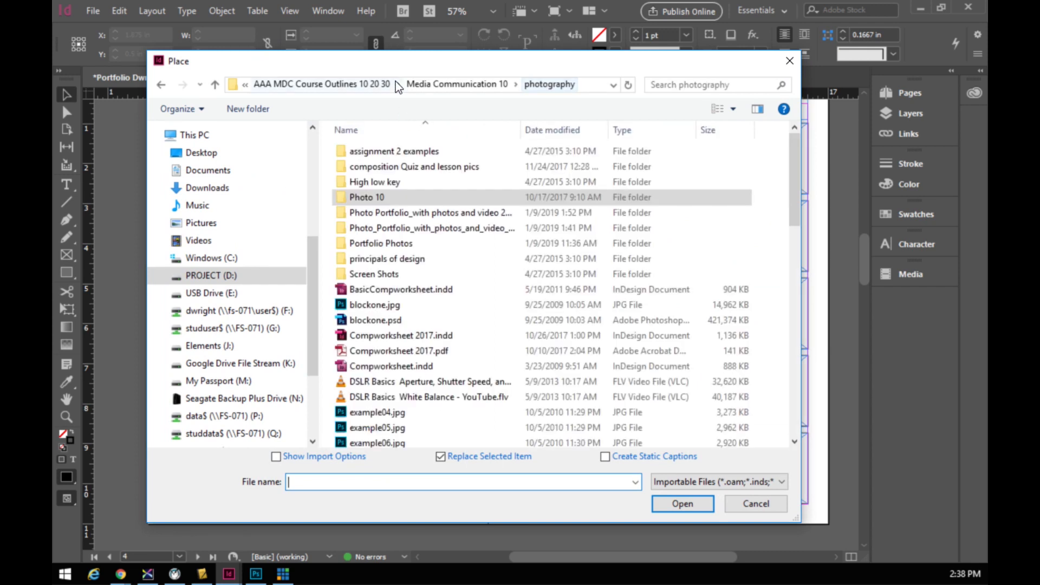
pyautogui.doubleClick(366, 243)
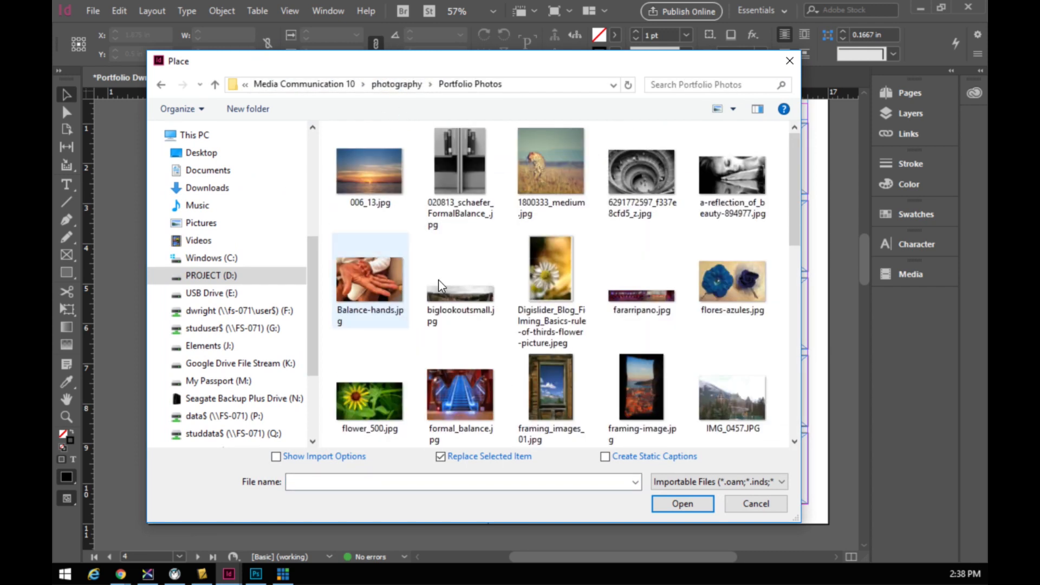
pyautogui.click(462, 284)
pyautogui.keyDown('ctrl'); pyautogui.click(640, 261); pyautogui.keyUp('ctrl')
pyautogui.moveTo(792, 177); pyautogui.dragTo(795, 325)
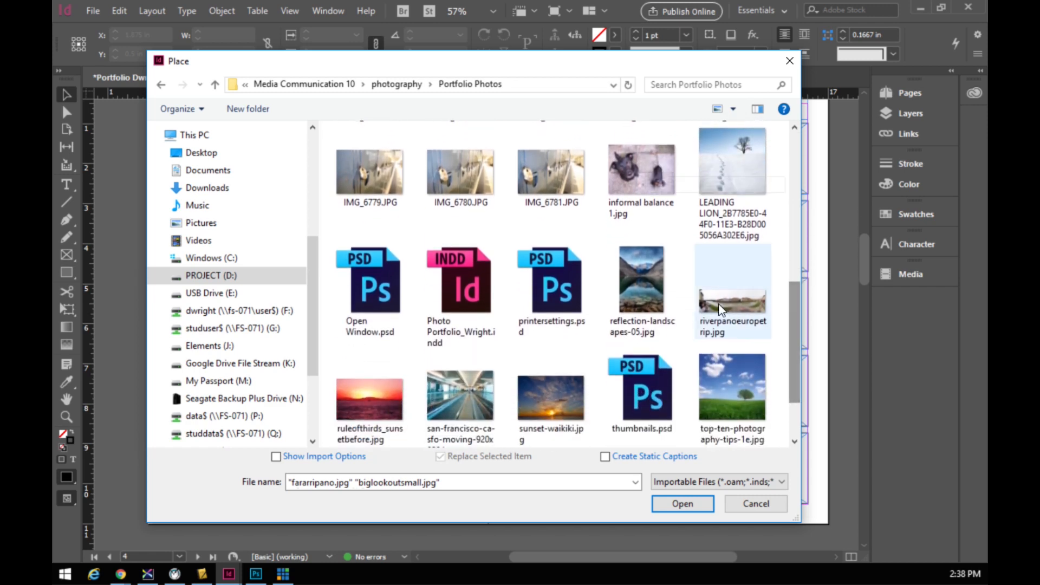
pyautogui.keyDown('ctrl'); pyautogui.click(722, 296); pyautogui.keyUp('ctrl')
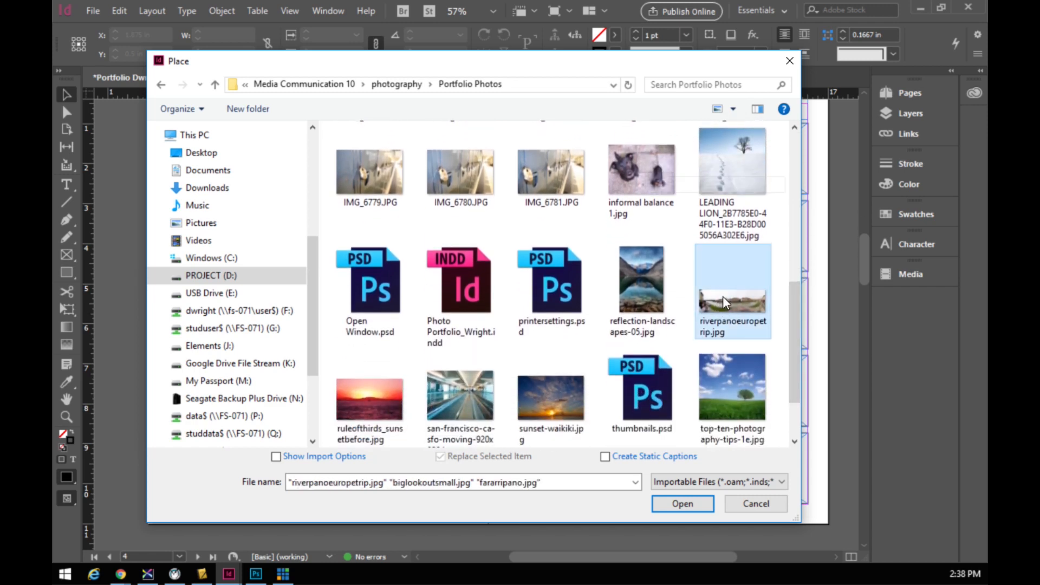
pyautogui.click(683, 505)
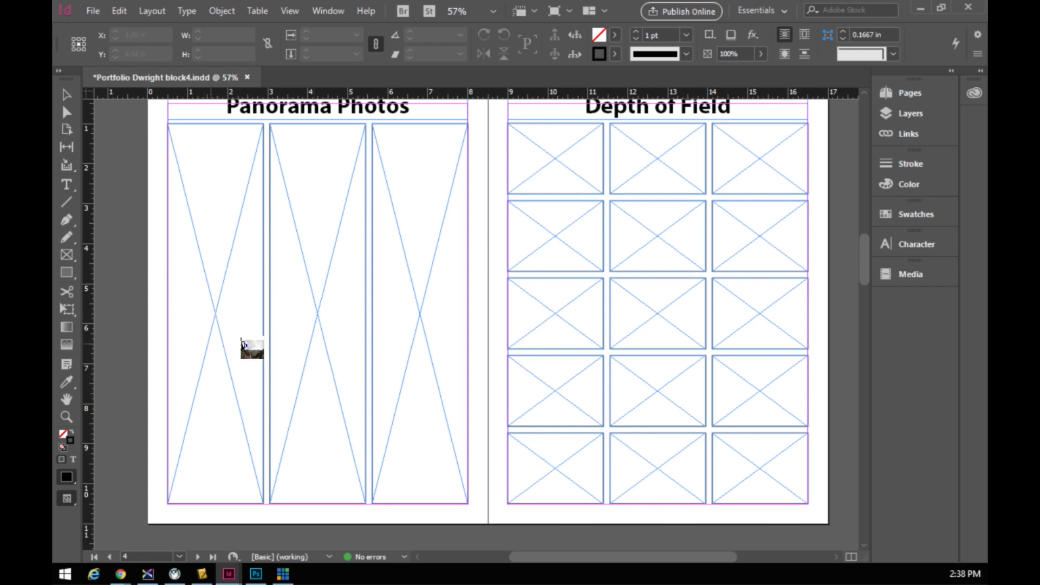
pyautogui.click(213, 304)
pyautogui.click(334, 297)
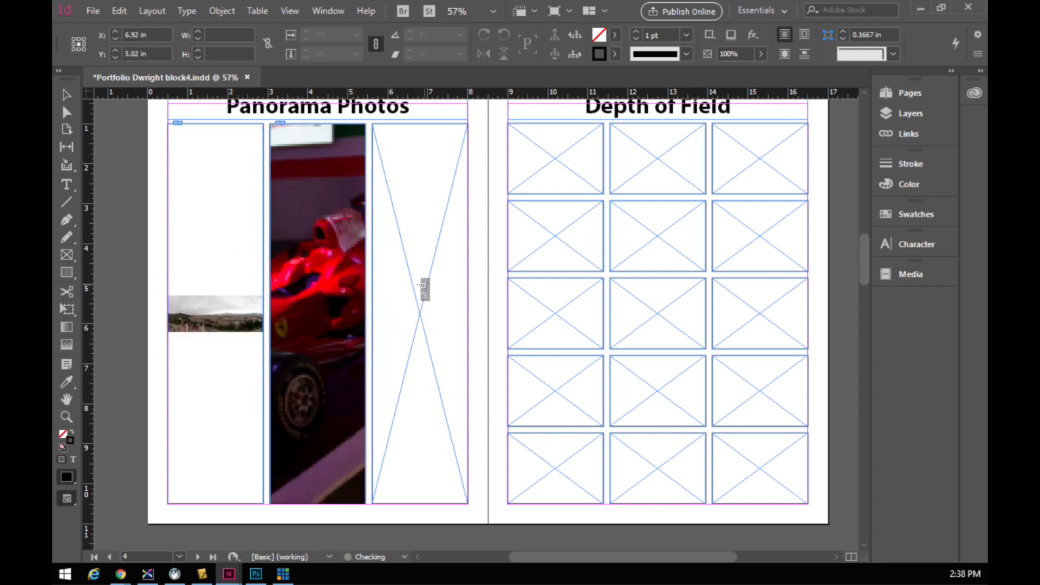
pyautogui.click(420, 282)
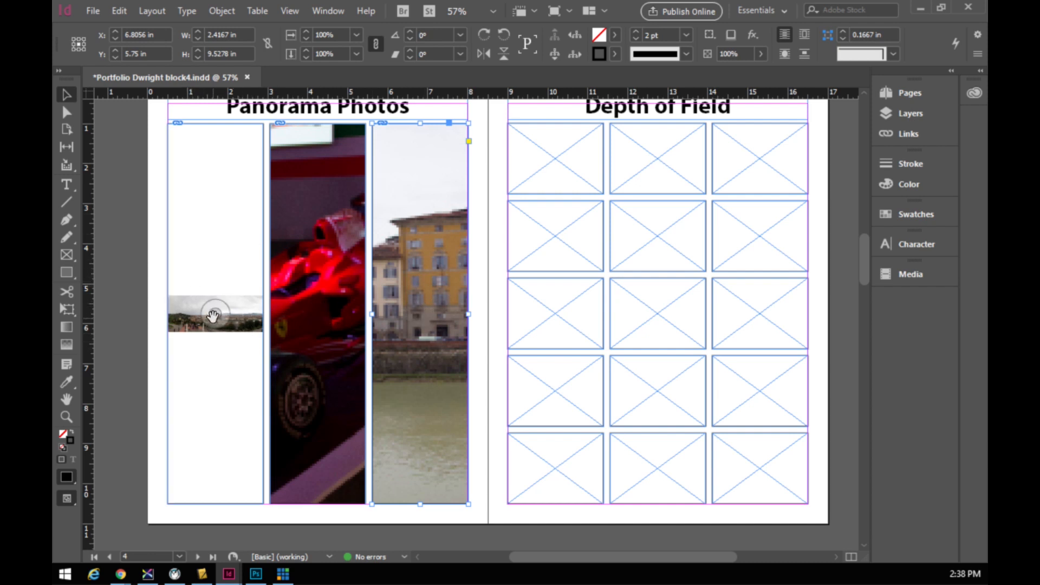
pyautogui.click(79, 40)
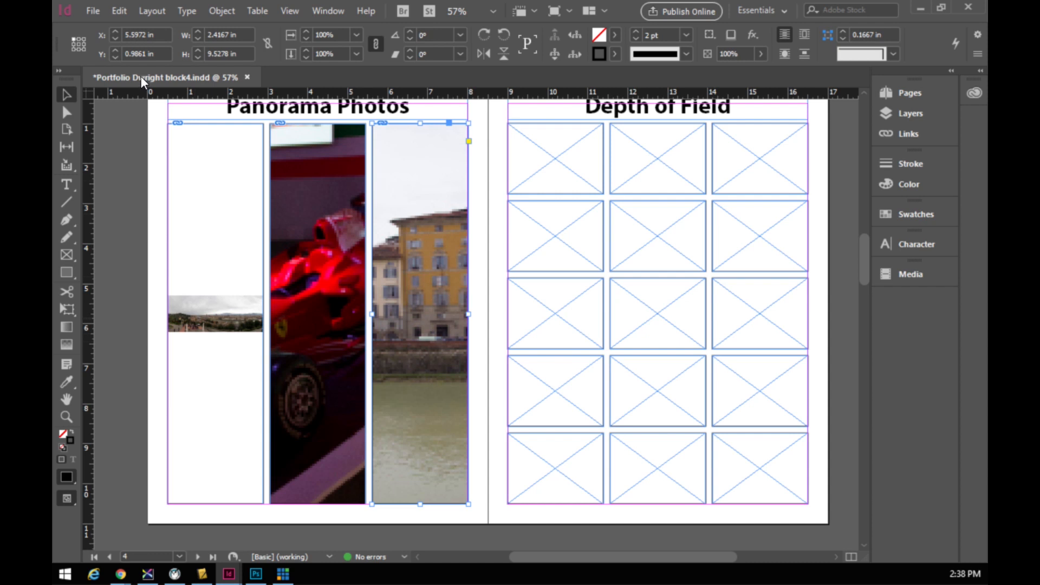
pyautogui.click(78, 44)
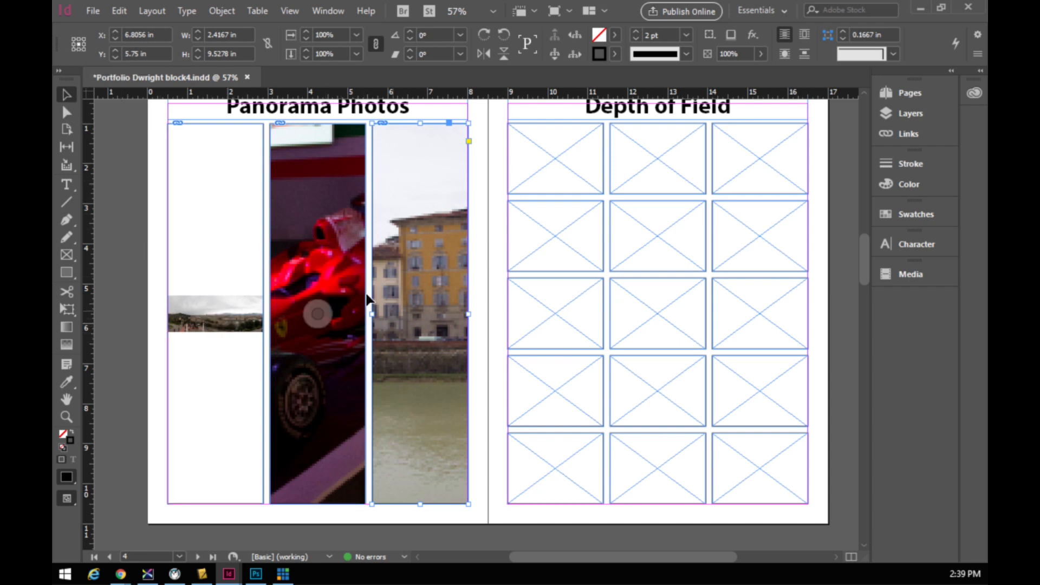
pyautogui.click(215, 315)
# - Rotate the first panorama and the red car picture 90° counter-clockwise
pyautogui.rightClick(233, 314)
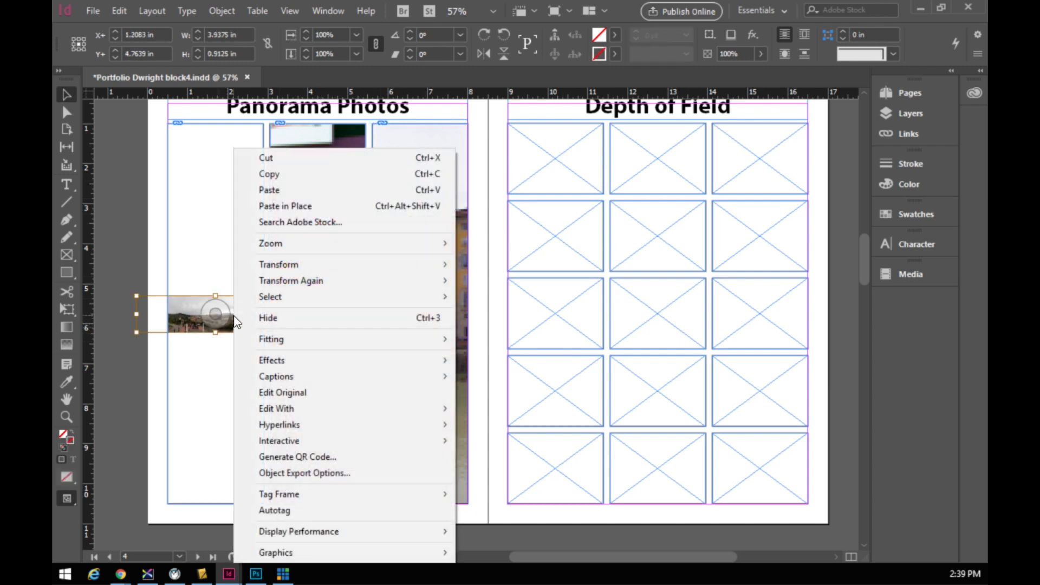
pyautogui.moveTo(304, 270)
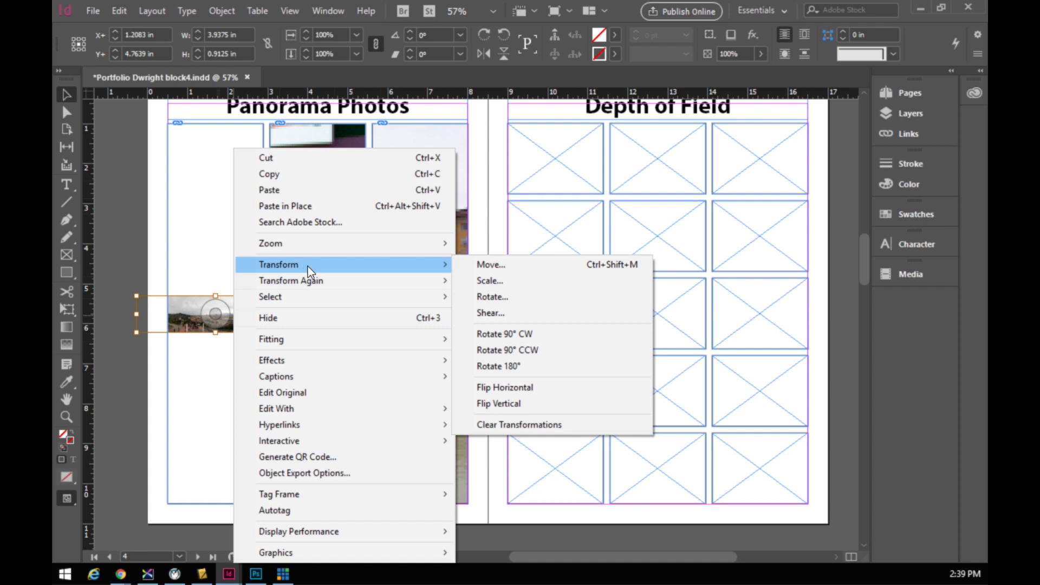
pyautogui.click(504, 350)
pyautogui.click(319, 317)
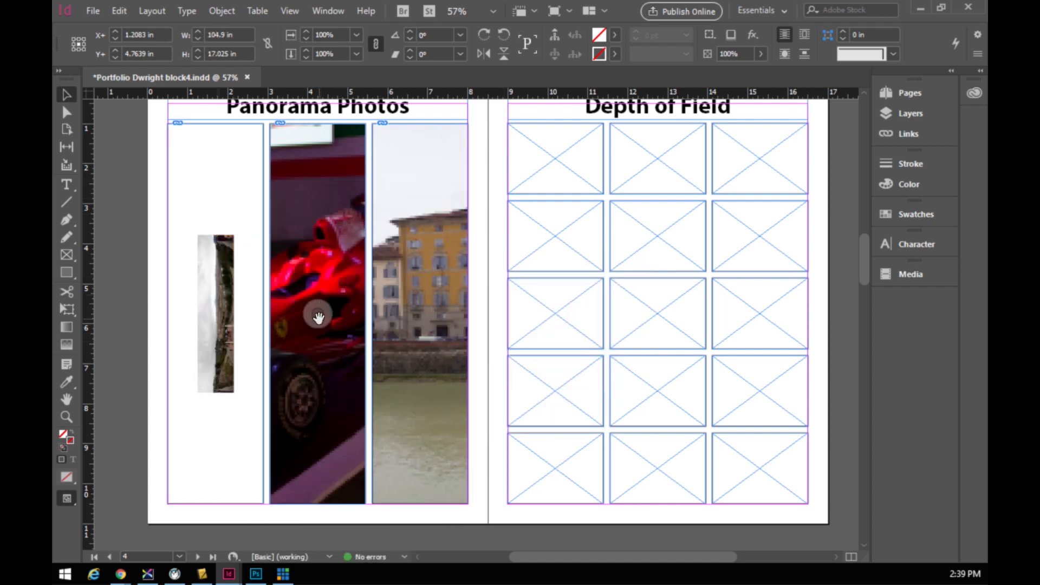
pyautogui.rightClick(319, 316)
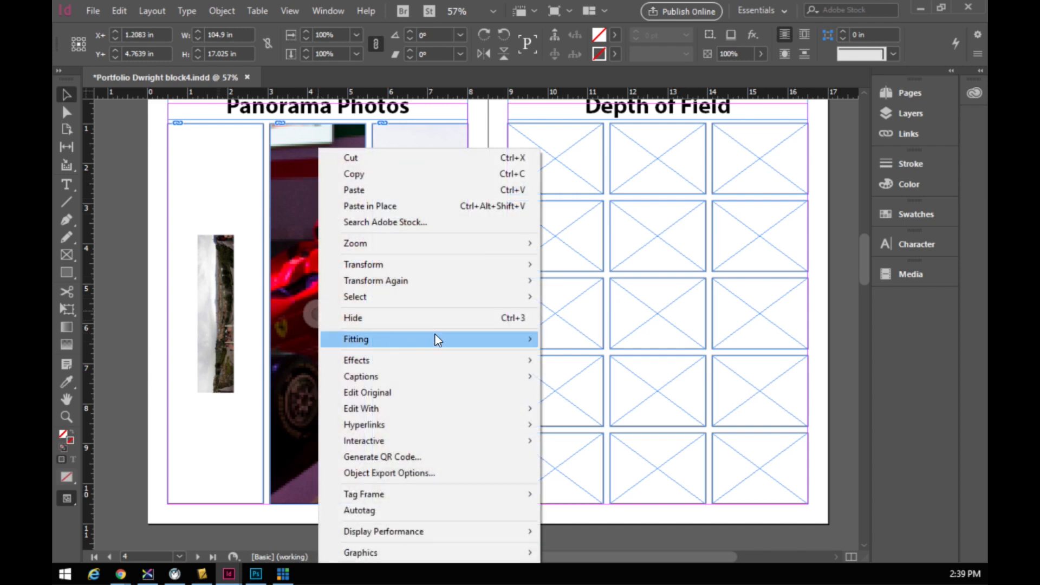
pyautogui.moveTo(476, 267)
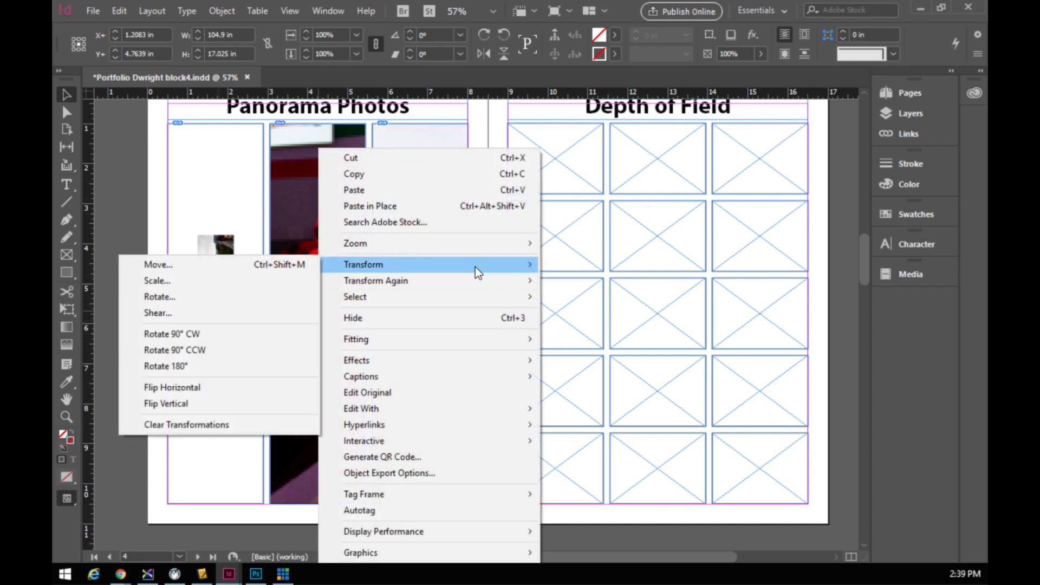
pyautogui.click(262, 351)
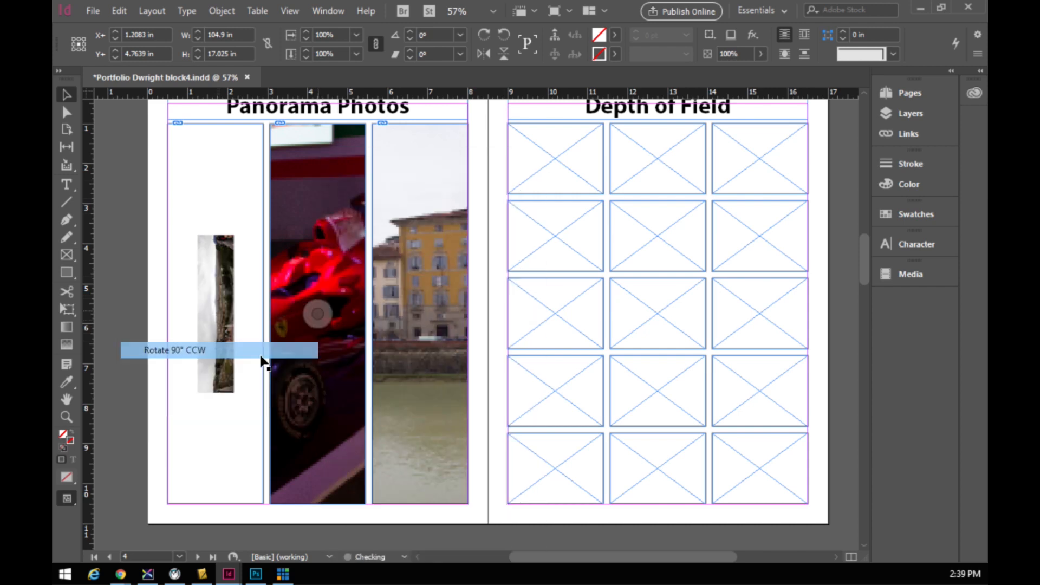
# - Rotate the building picture 90° counter-clockwise, then select all three frames
pyautogui.click(421, 314)
pyautogui.rightClick(424, 323)
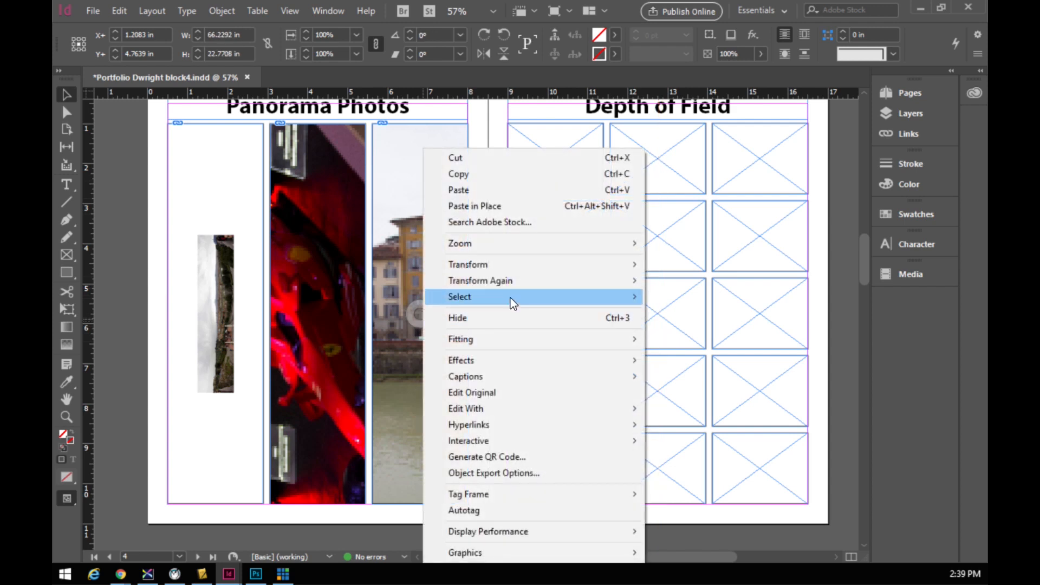
pyautogui.moveTo(507, 269)
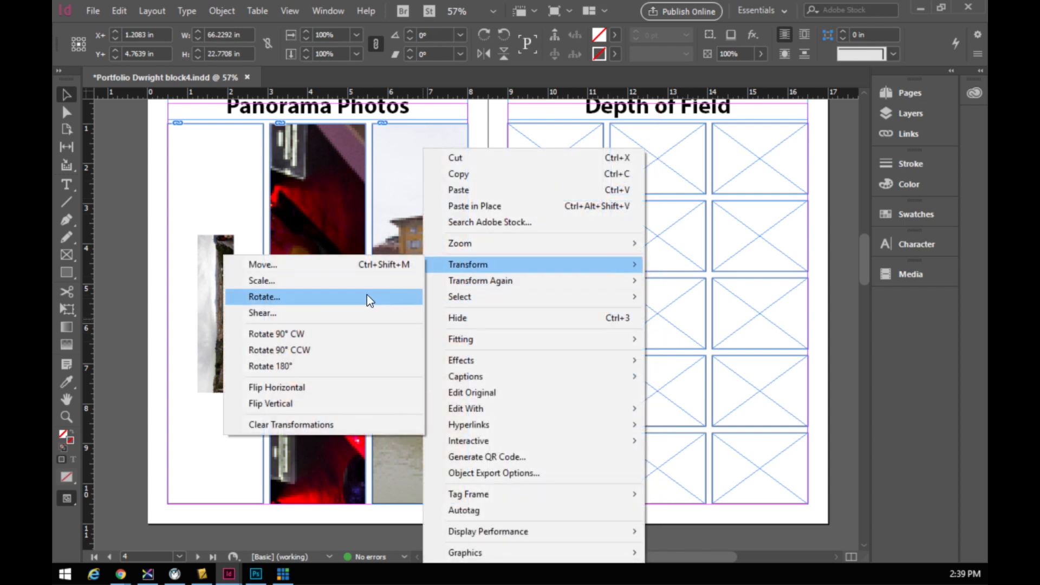
pyautogui.click(337, 351)
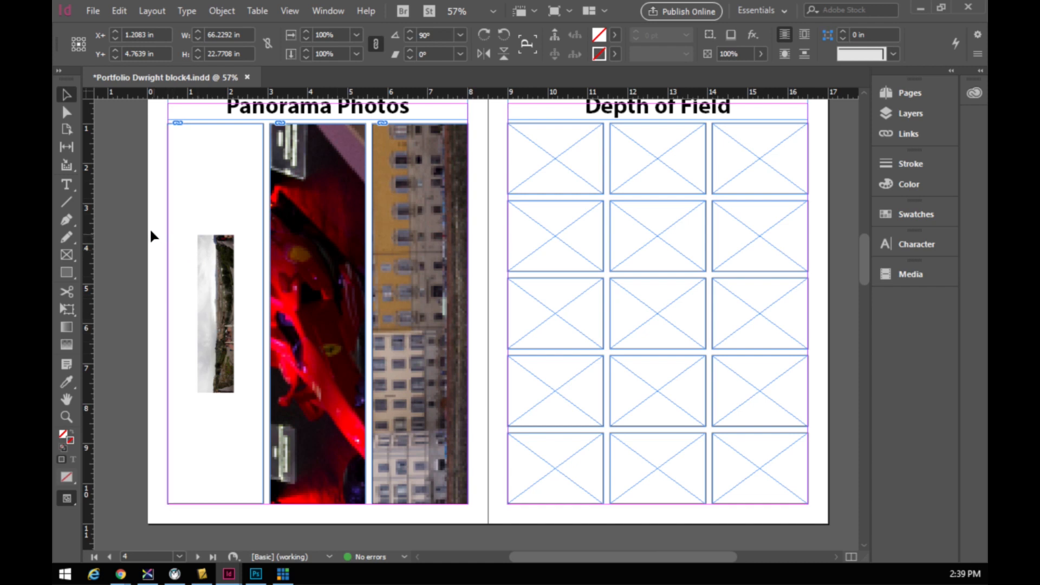
pyautogui.moveTo(156, 210); pyautogui.dragTo(478, 275)
pyautogui.rightClick(401, 274)
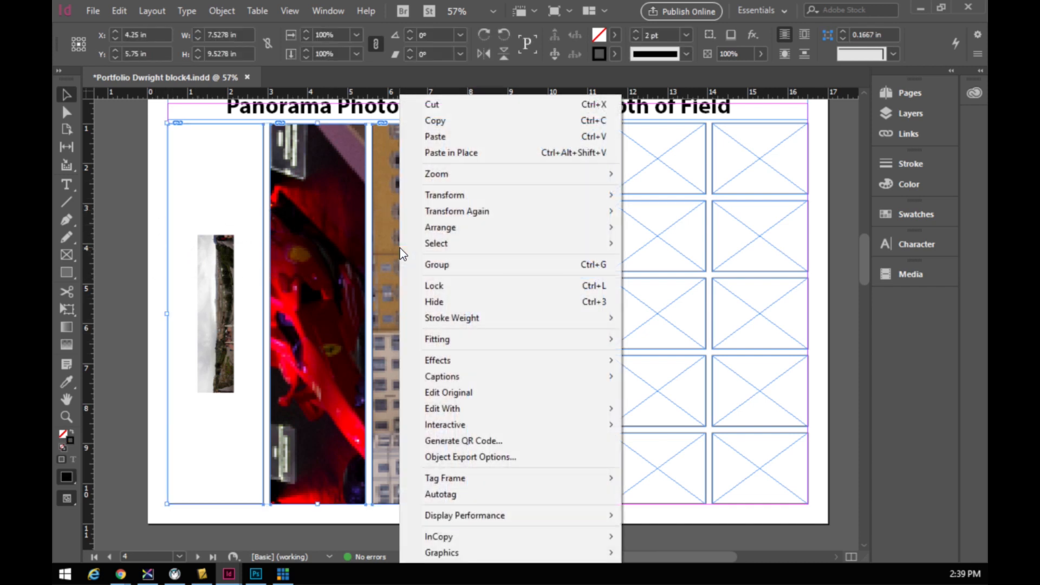
# - Fill all three frames proportionally and nudge the middle race car picture upward
pyautogui.moveTo(469, 342)
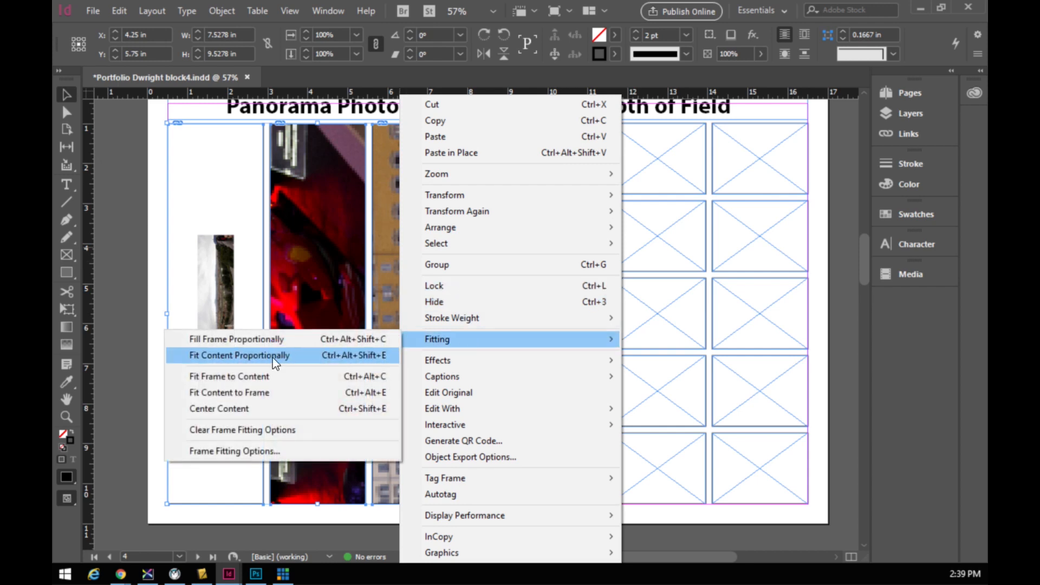
pyautogui.click(206, 341)
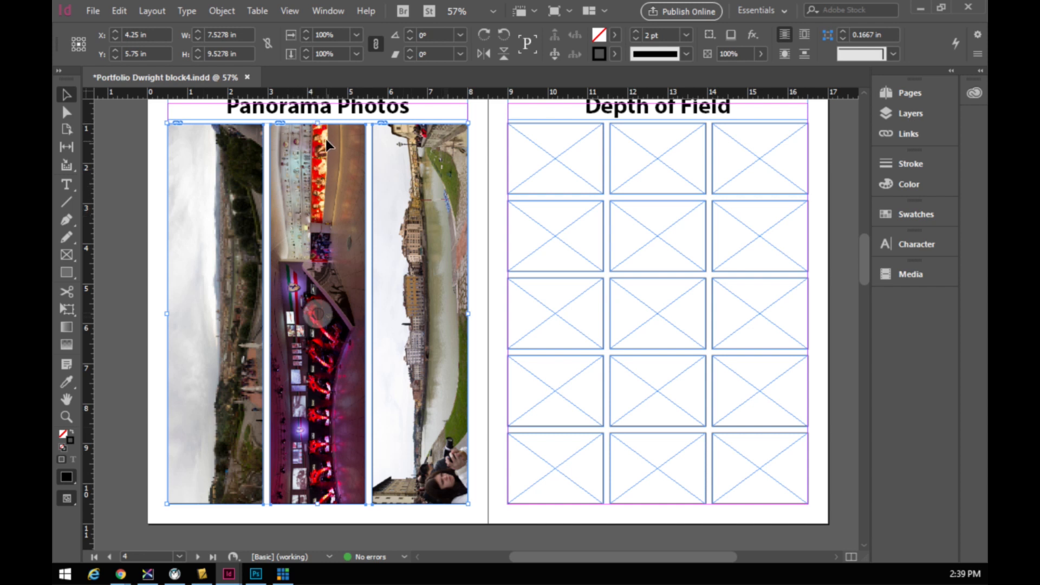
pyautogui.click(322, 318)
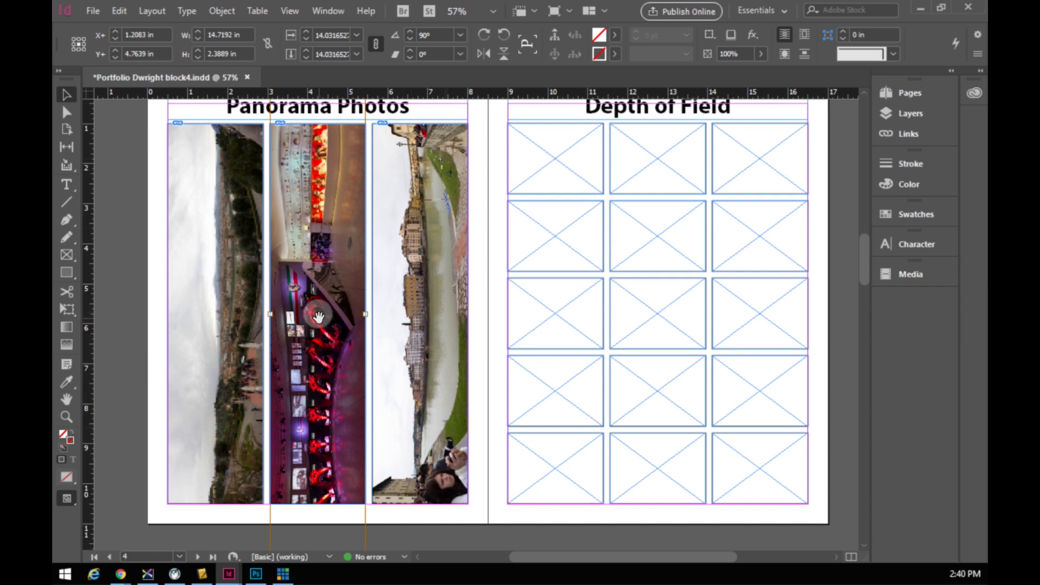
pyautogui.press('Up')
pyautogui.press('Up')
pyautogui.press('Up')
pyautogui.press('Up')
pyautogui.press('Up')
pyautogui.press('Up')
pyautogui.press('Up')
pyautogui.press('Up')
pyautogui.press('Up')
pyautogui.press('Up')
pyautogui.press('Up')
pyautogui.press('Up')
pyautogui.press('Up')
pyautogui.press('Up')
pyautogui.press('Up')
pyautogui.press('Up')
pyautogui.press('Up')
pyautogui.press('Up')
pyautogui.press('Up')
pyautogui.press('Up')
pyautogui.press('Up')
pyautogui.press('Up')
pyautogui.press('Up')
pyautogui.press('Up')
pyautogui.press('Up')
pyautogui.press('Up')
pyautogui.press('Up')
pyautogui.press('Up')
pyautogui.press('Up')
pyautogui.press('Up')
pyautogui.press('Up')
pyautogui.press('Up')
pyautogui.press('Up')
pyautogui.press('Up')
pyautogui.press('Up')
pyautogui.press('Up')
pyautogui.press('Up')
pyautogui.press('Up')
pyautogui.press('Up')
pyautogui.press('Up')
pyautogui.press('Up')
pyautogui.press('Up')
pyautogui.press('Up')
pyautogui.press('Up')
pyautogui.press('Up')
pyautogui.press('Up')
pyautogui.press('Up')
pyautogui.press('Up')
pyautogui.press('Up')
pyautogui.press('Up')
pyautogui.press('Up')
pyautogui.press('Up')
pyautogui.press('Up')
pyautogui.press('Up')
pyautogui.press('Up')
pyautogui.press('Up')
pyautogui.press('Up')
pyautogui.press('Up')
pyautogui.press('Up')
pyautogui.press('Up')
pyautogui.press('Up')
pyautogui.press('Up')
pyautogui.press('Up')
pyautogui.press('Up')
pyautogui.press('Up')
pyautogui.press('Up')
pyautogui.press('Up')
pyautogui.press('Up')
pyautogui.press('Up')
pyautogui.press('Up')
pyautogui.press('Up')
pyautogui.press('Up')
pyautogui.press('Up')
pyautogui.press('Up')
pyautogui.press('Up')
pyautogui.press('Up')
pyautogui.press('Up')
pyautogui.press('Up')
pyautogui.press('Up')
pyautogui.press('Up')
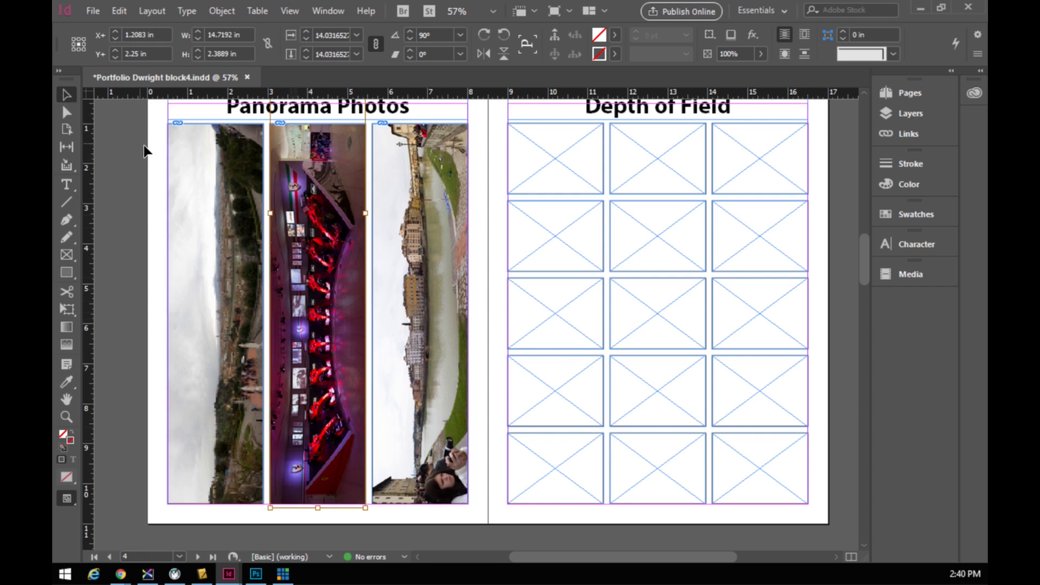
# - Deselect everything and preview the spread in Preview screen mode
pyautogui.click(155, 154)
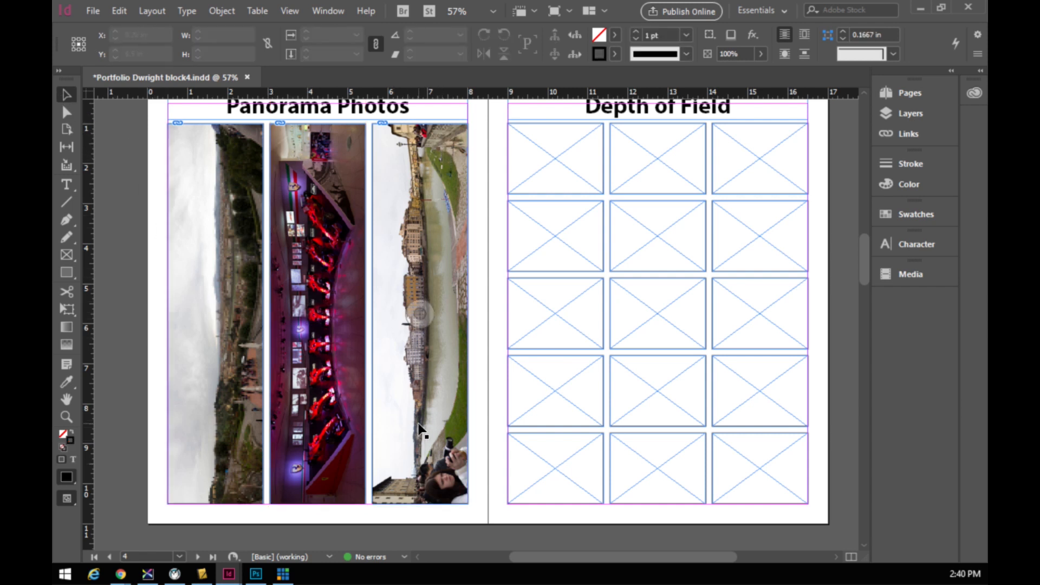
pyautogui.click(291, 12)
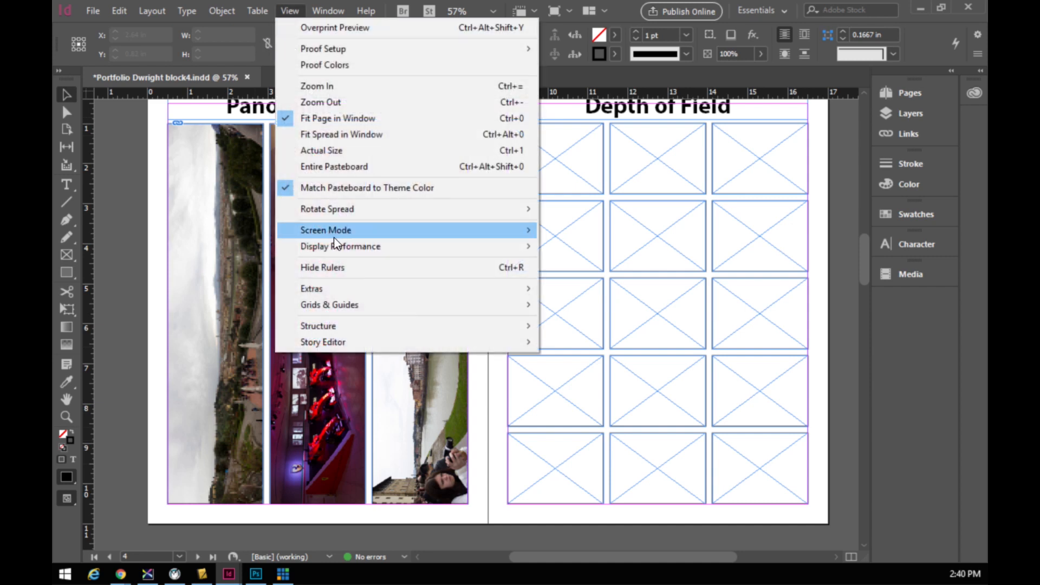
pyautogui.moveTo(333, 236)
pyautogui.click(221, 245)
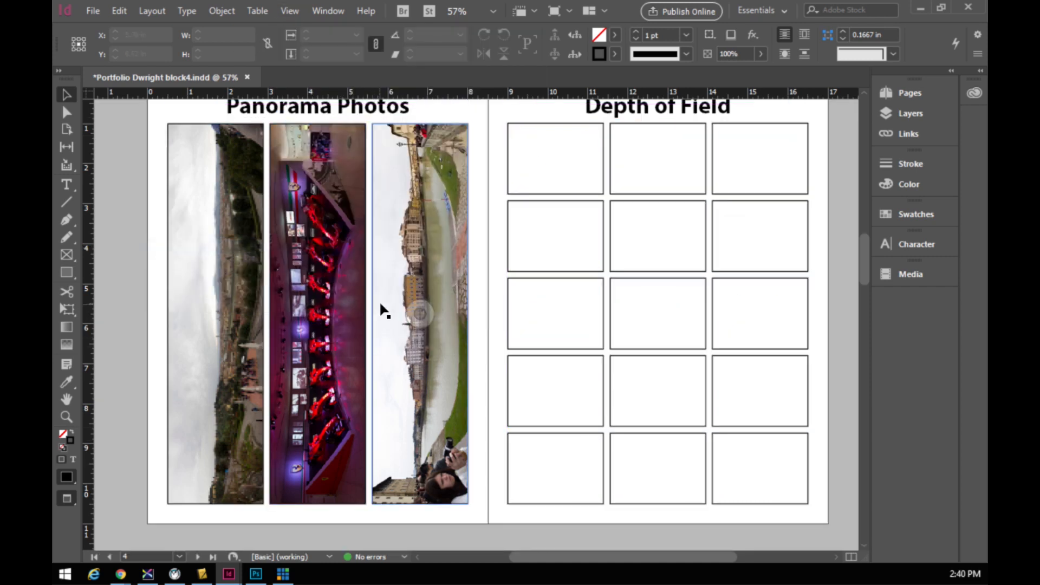
pyautogui.scroll(1, 409, 300)
pyautogui.scroll(-1, 409, 301)
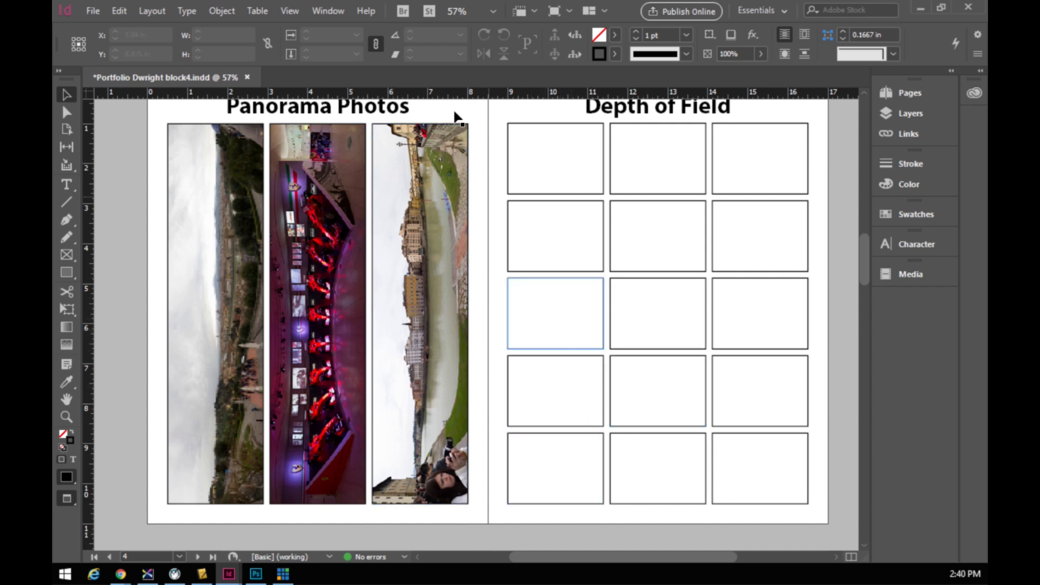
# - Return to Normal screen mode and scroll through the spreads
pyautogui.click(293, 10)
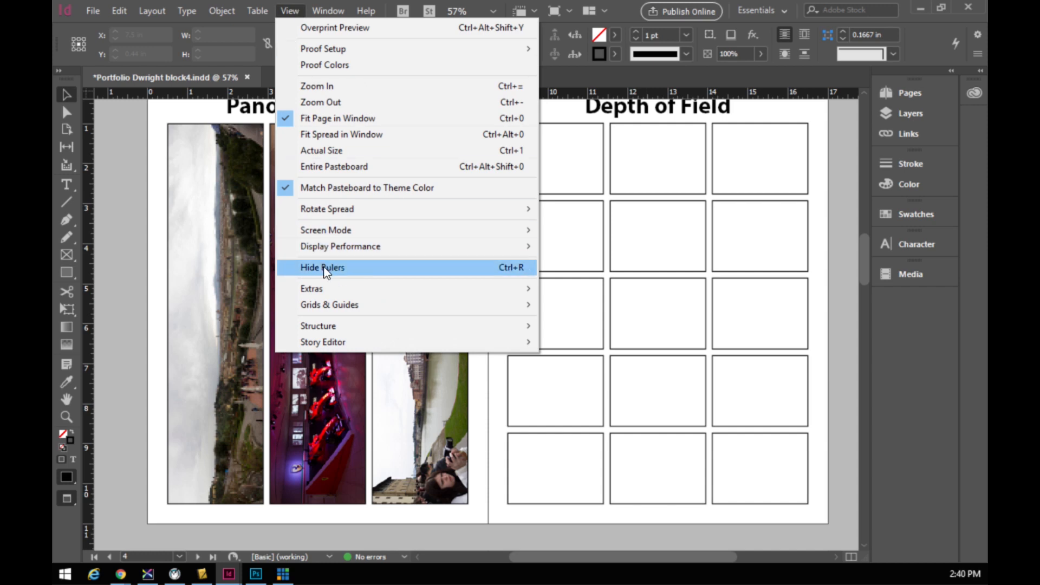
pyautogui.moveTo(324, 228)
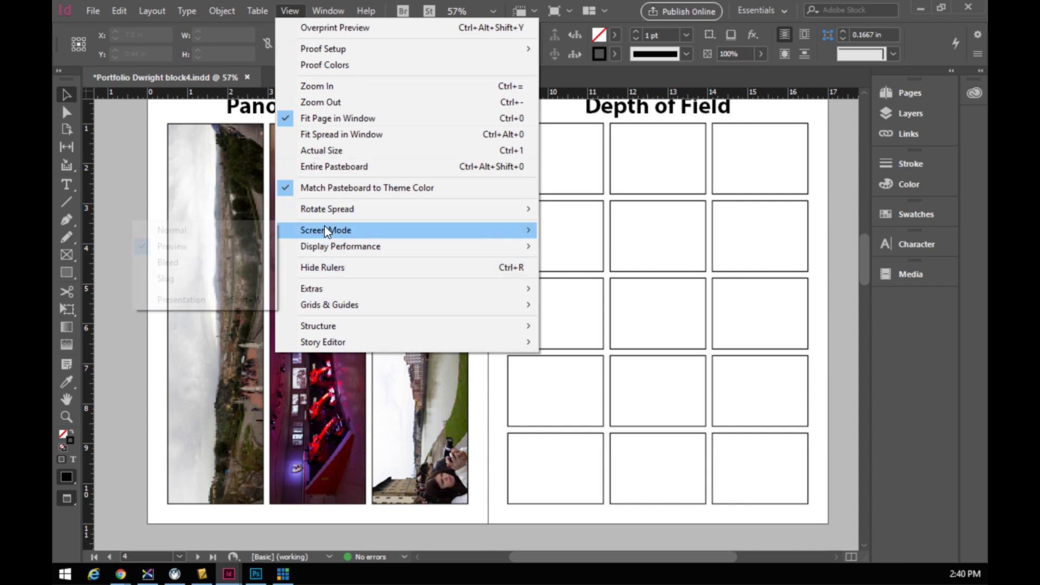
pyautogui.click(220, 231)
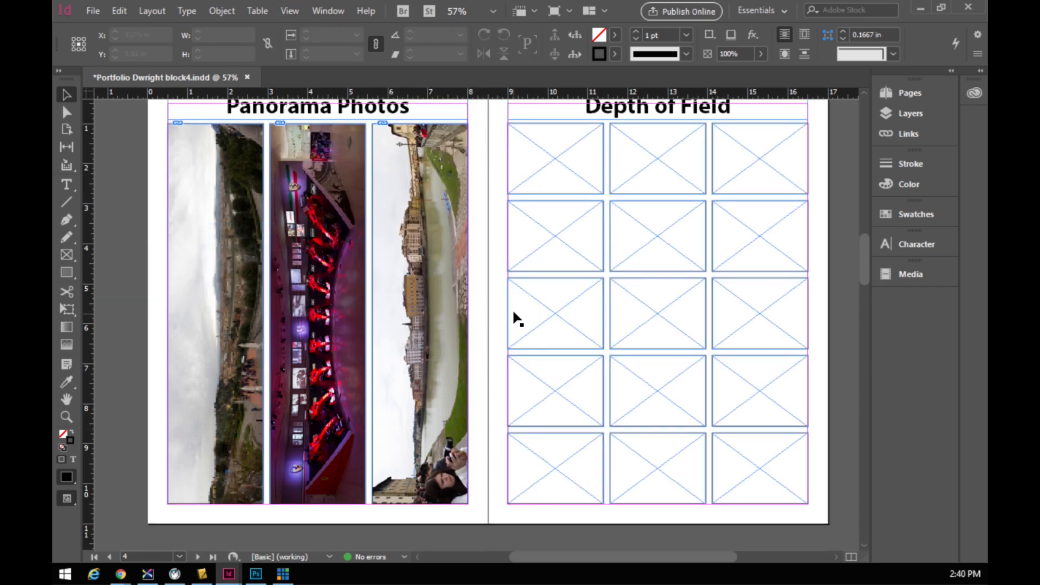
pyautogui.scroll(15, 652, 304)
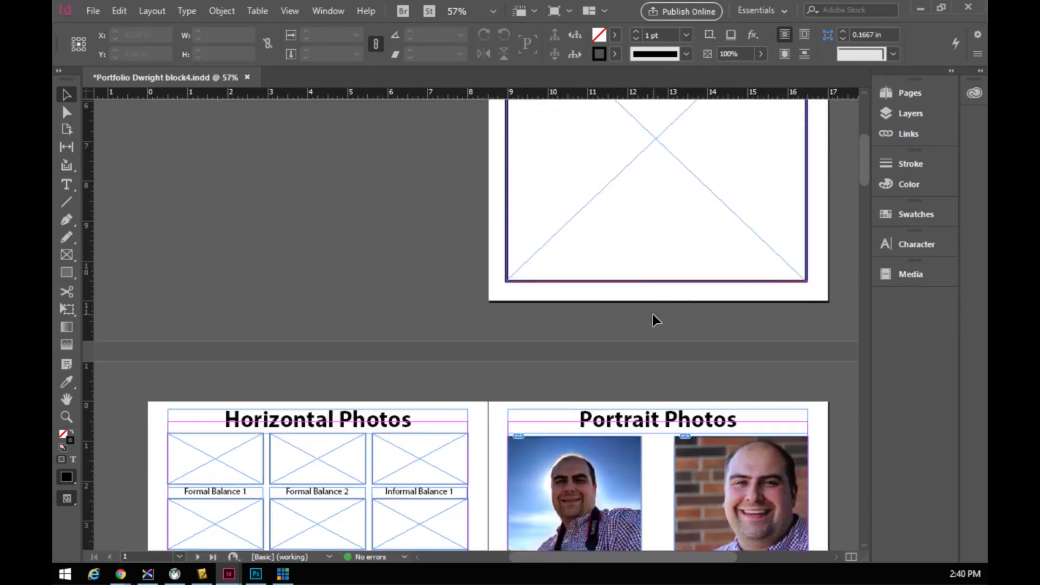
pyautogui.scroll(3, 652, 317)
pyautogui.scroll(-12, 652, 317)
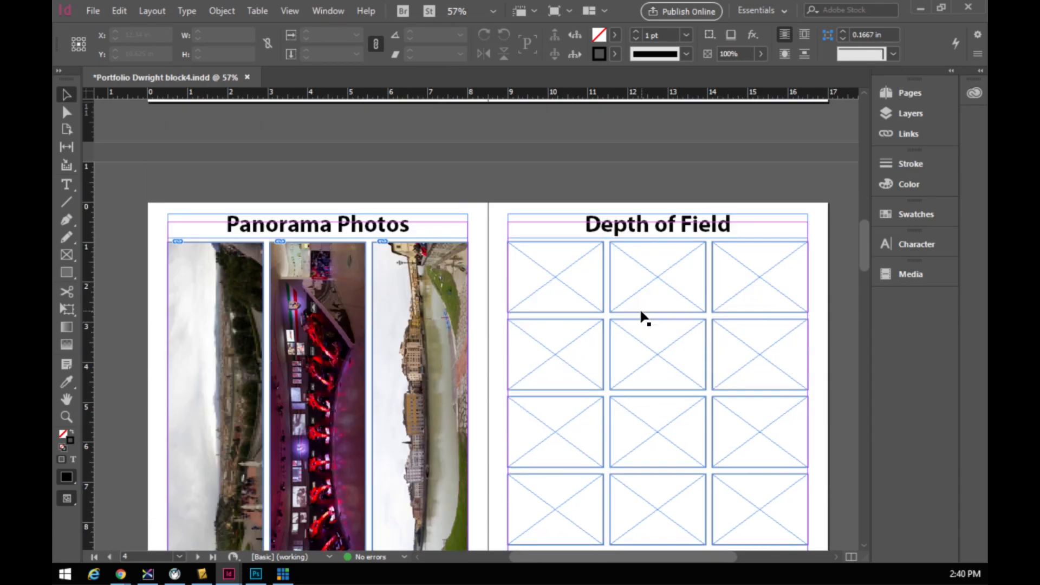
pyautogui.scroll(-15, 646, 318)
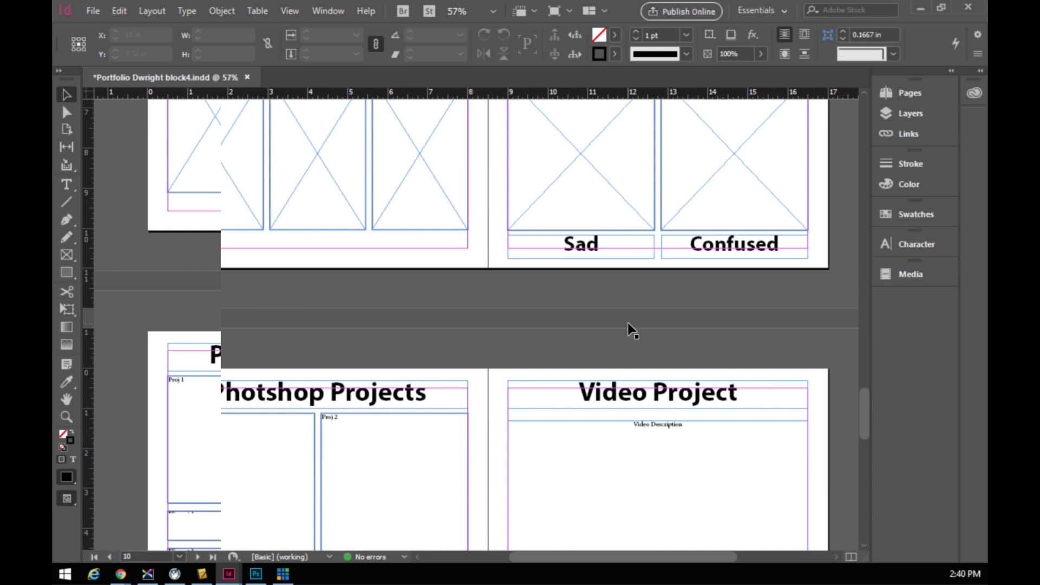
pyautogui.scroll(-7, 628, 322)
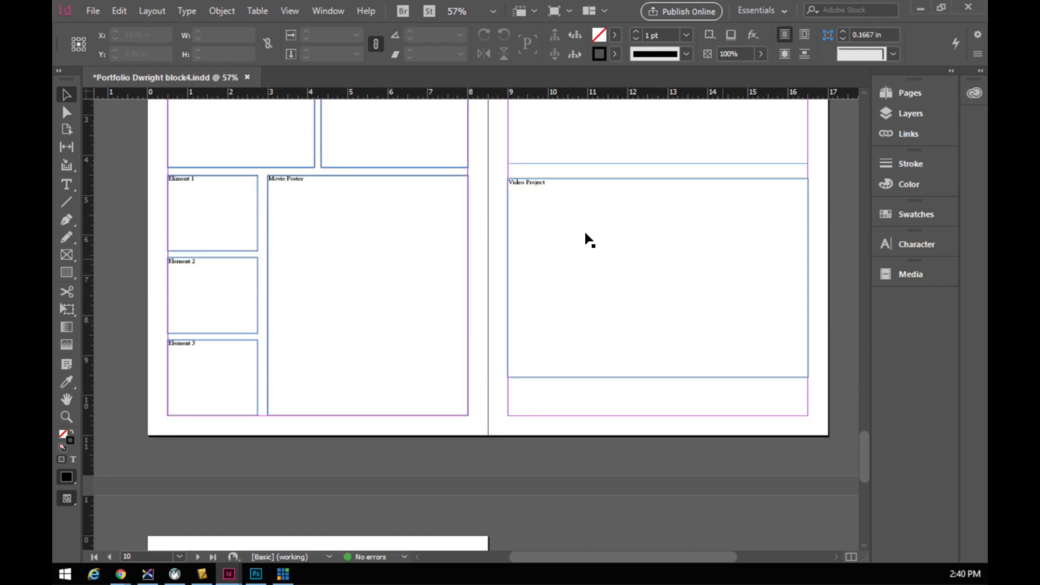
pyautogui.scroll(5, 659, 232)
pyautogui.scroll(-2, 573, 270)
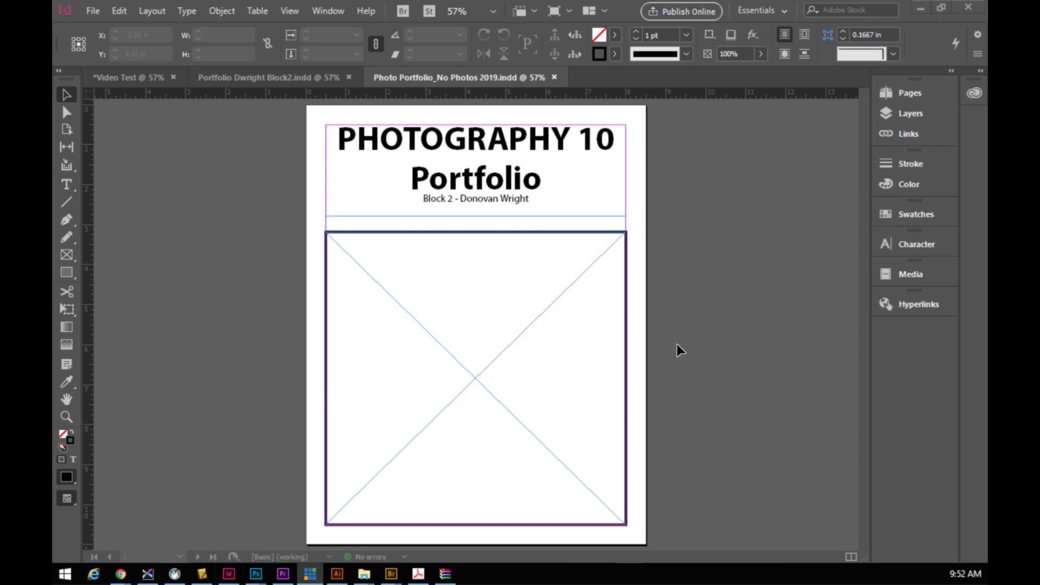
# - Scroll to the High Key / Low Key and HDR Photos spread and expand the Pages panel
pyautogui.scroll(-9, 576, 383)
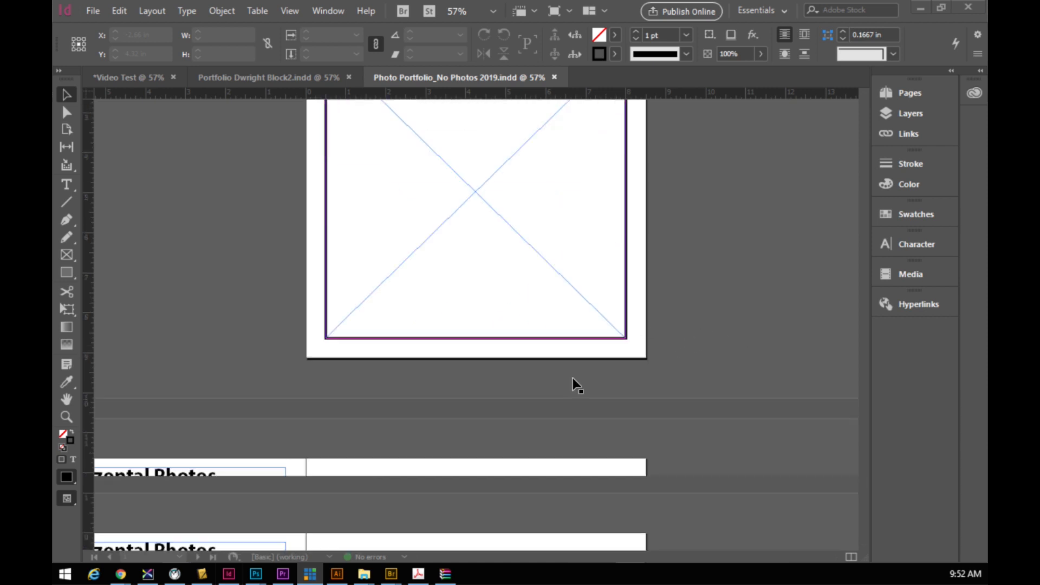
pyautogui.scroll(-8, 533, 398)
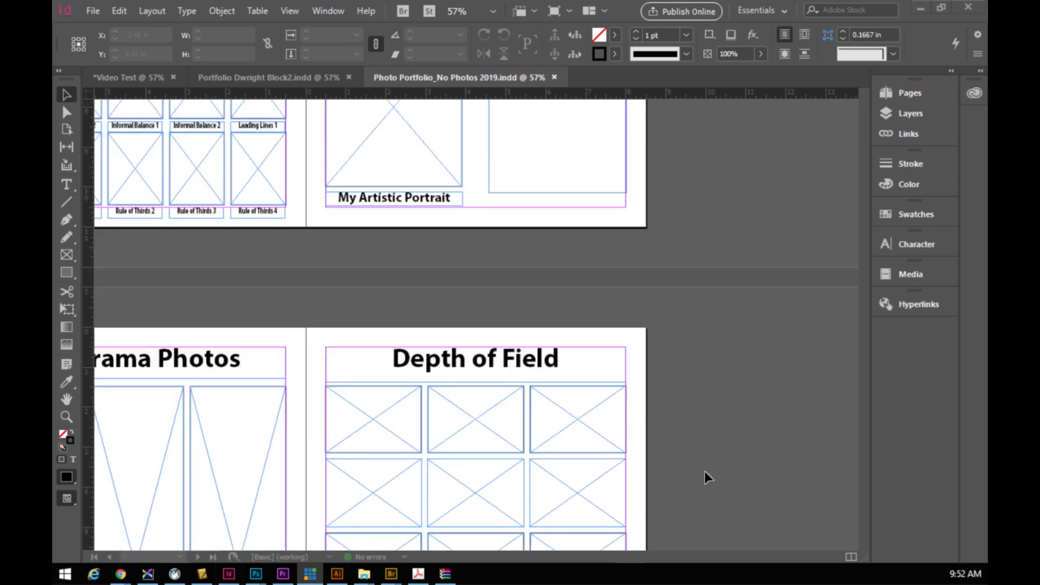
pyautogui.scroll(-8, 631, 390)
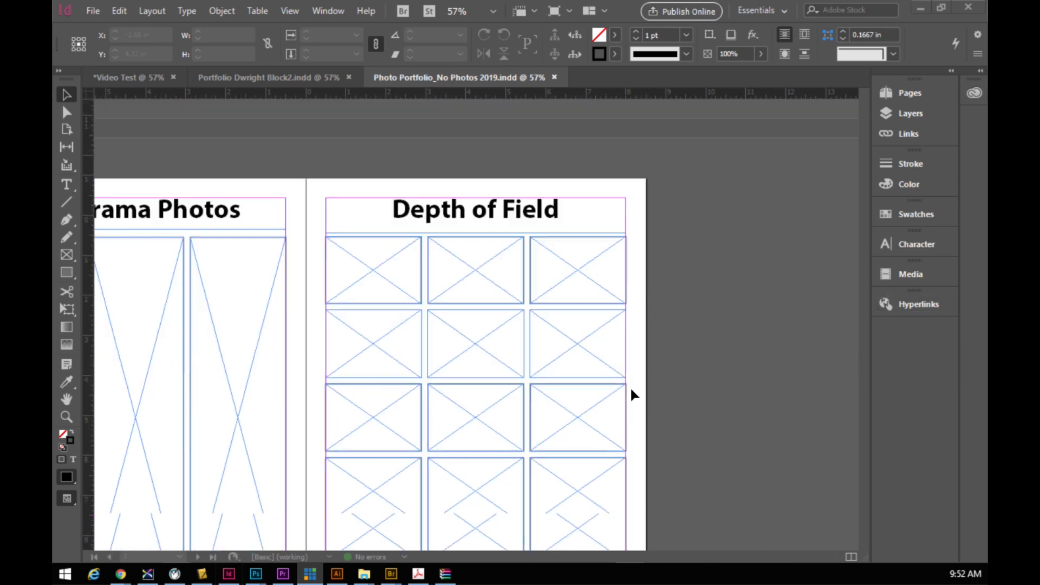
pyautogui.scroll(-2, 539, 393)
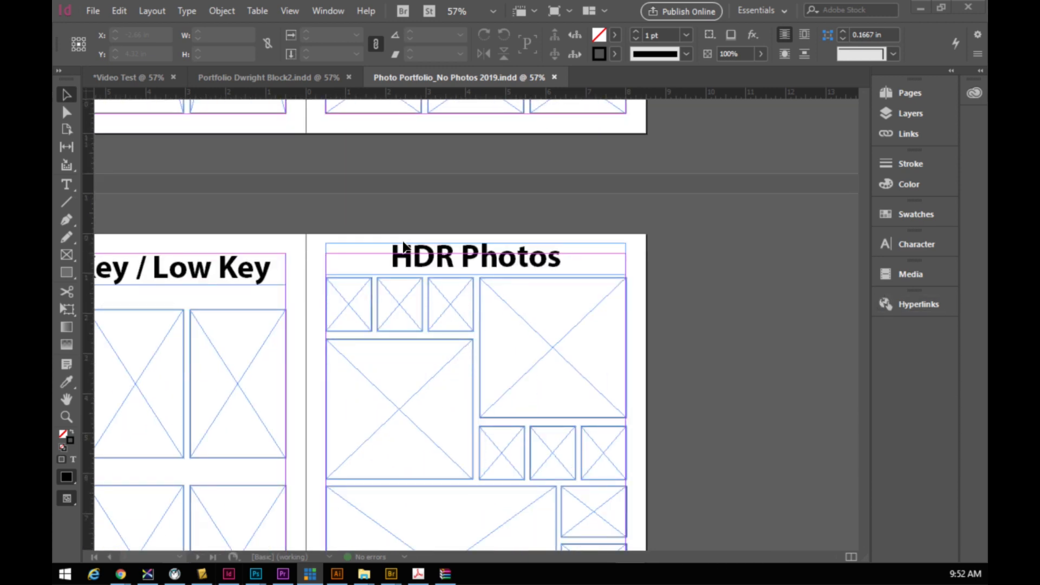
pyautogui.click(901, 91)
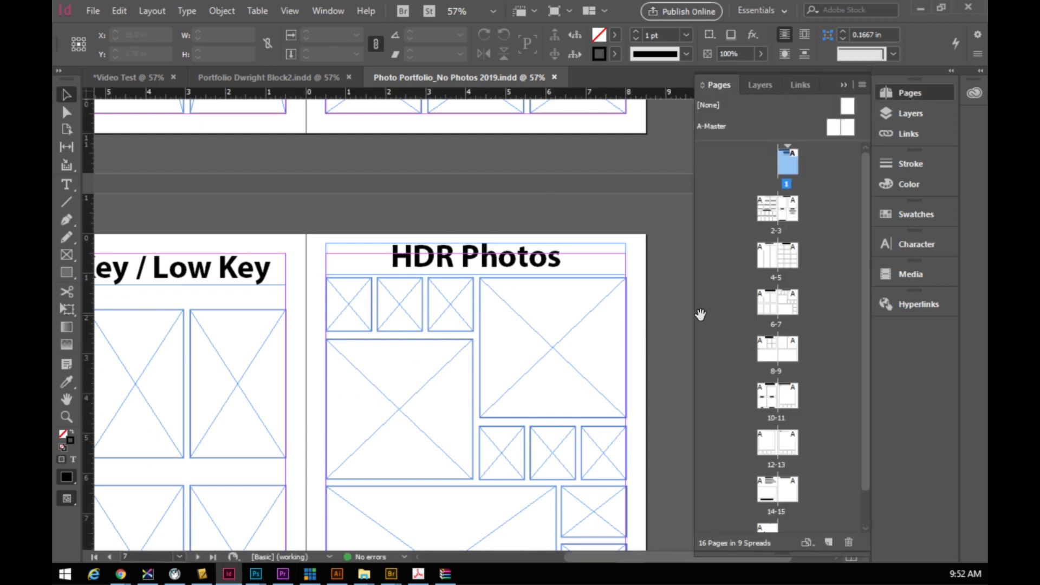
pyautogui.click(788, 304)
pyautogui.doubleClick(788, 303)
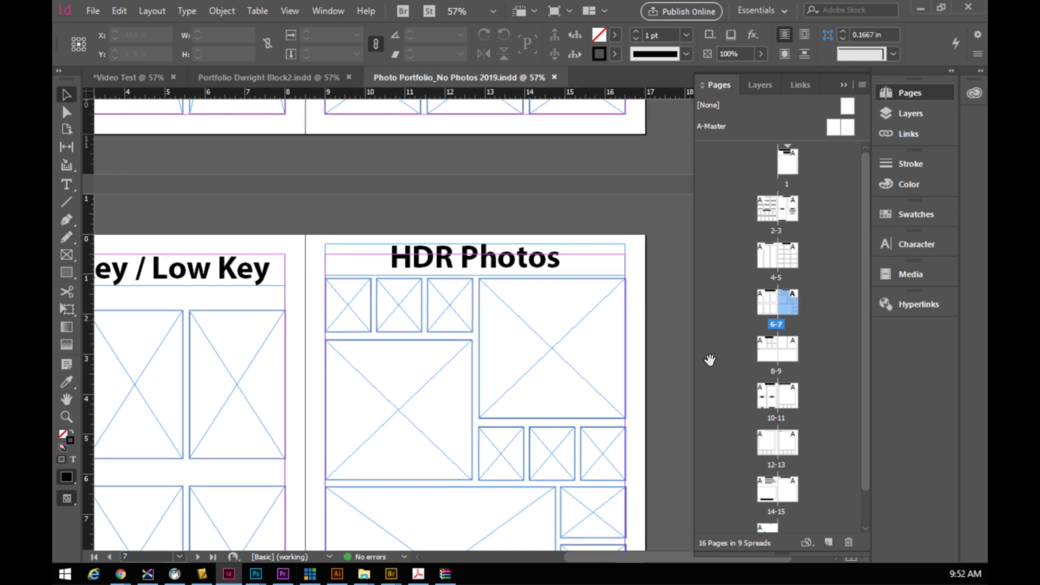
pyautogui.moveTo(695, 560); pyautogui.dragTo(629, 554)
pyautogui.click(843, 85)
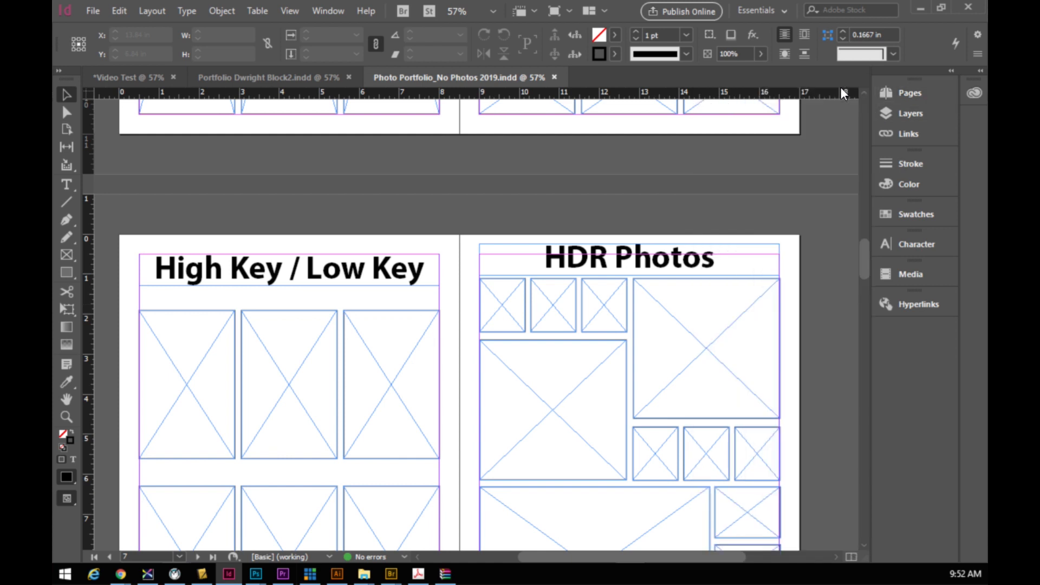
pyautogui.click(287, 77)
pyautogui.moveTo(618, 555); pyautogui.dragTo(664, 558)
pyautogui.moveTo(862, 316); pyautogui.dragTo(864, 432)
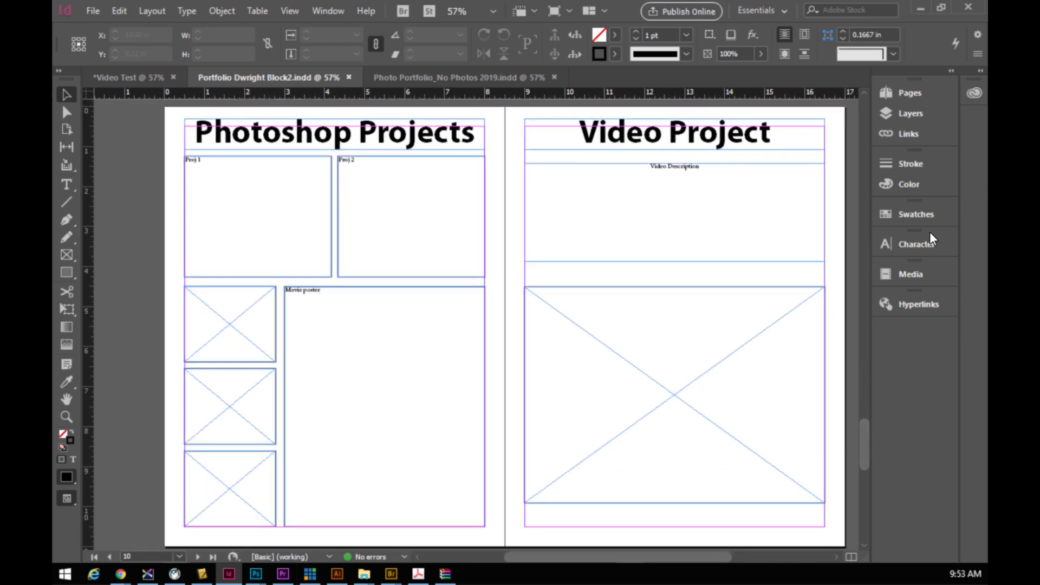
pyautogui.click(904, 95)
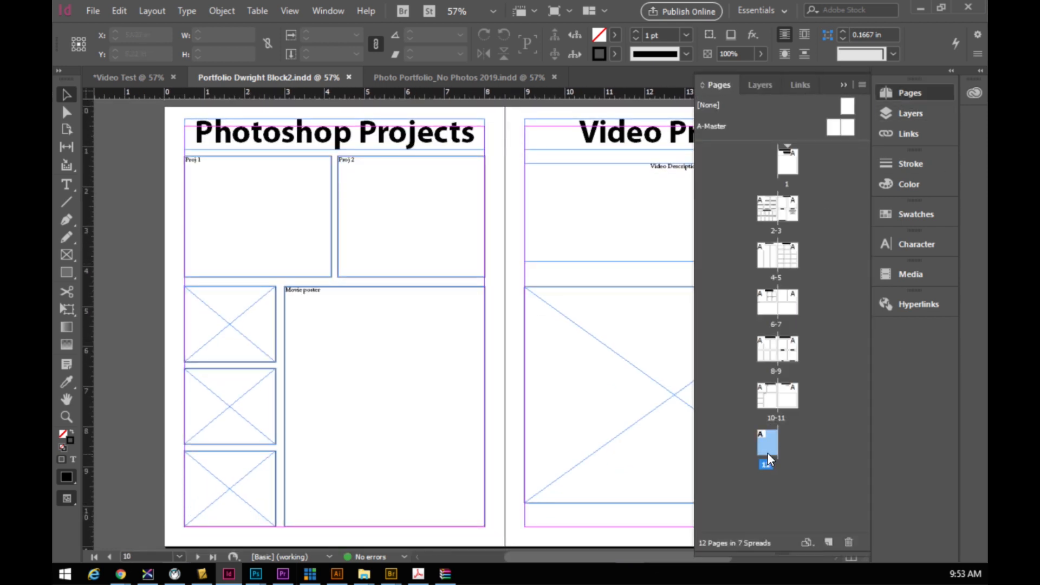
pyautogui.click(431, 76)
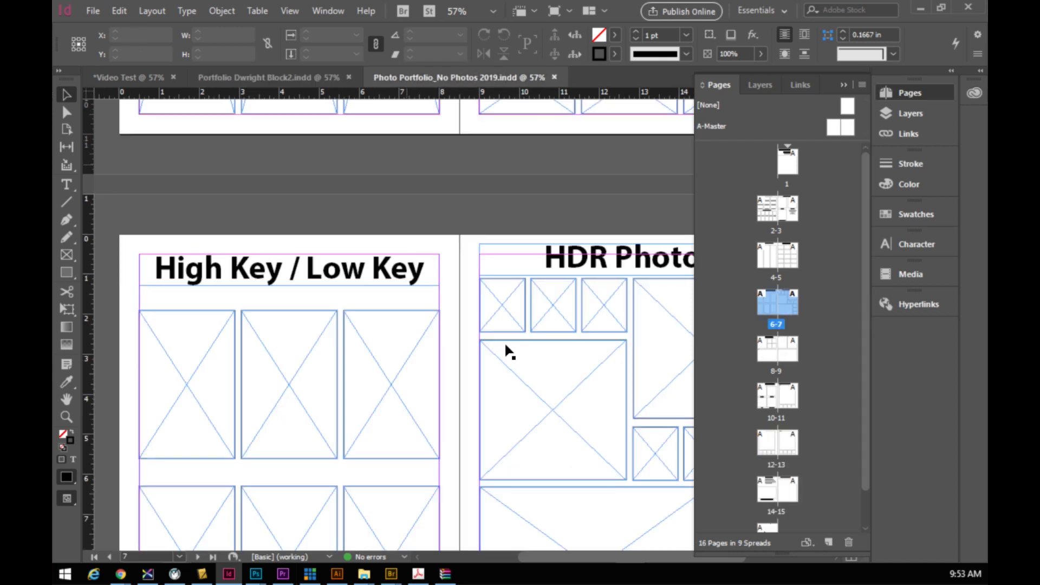
pyautogui.moveTo(867, 272); pyautogui.dragTo(860, 337)
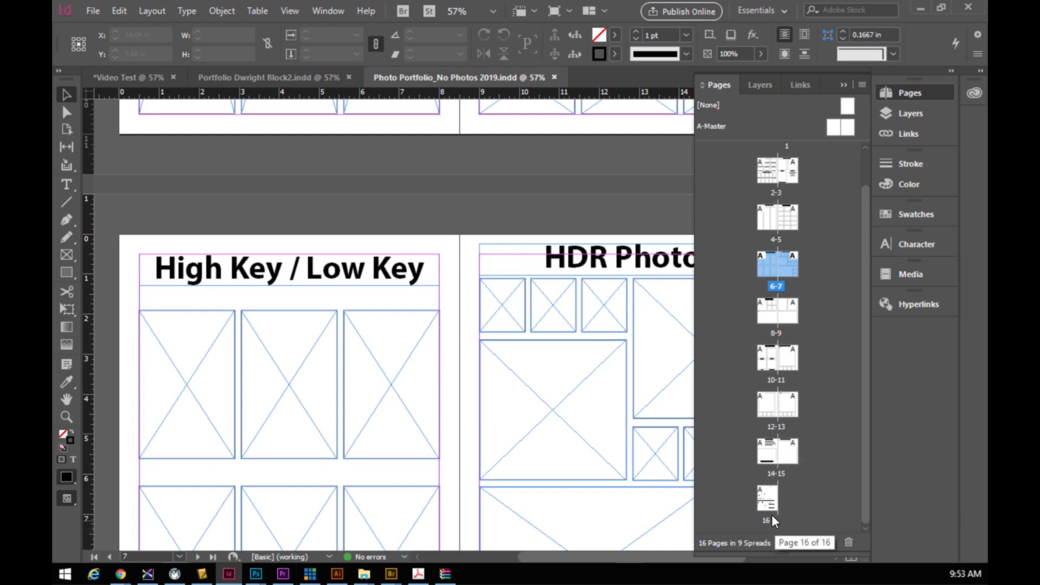
# - Jump to the Panorama Photos and Depth of Field spread via page 5 and scroll onward
pyautogui.doubleClick(792, 227)
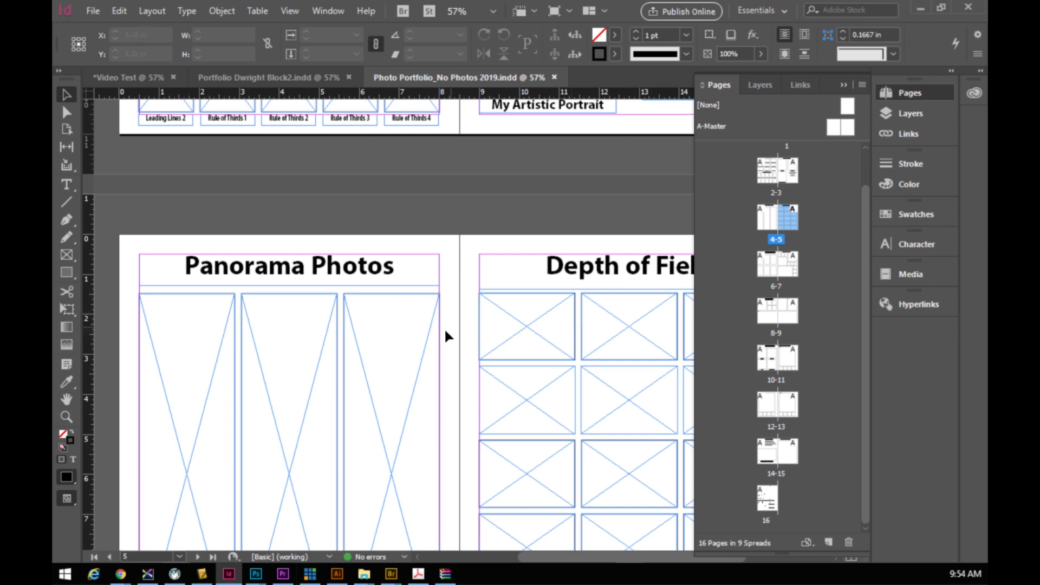
pyautogui.scroll(-10, 626, 349)
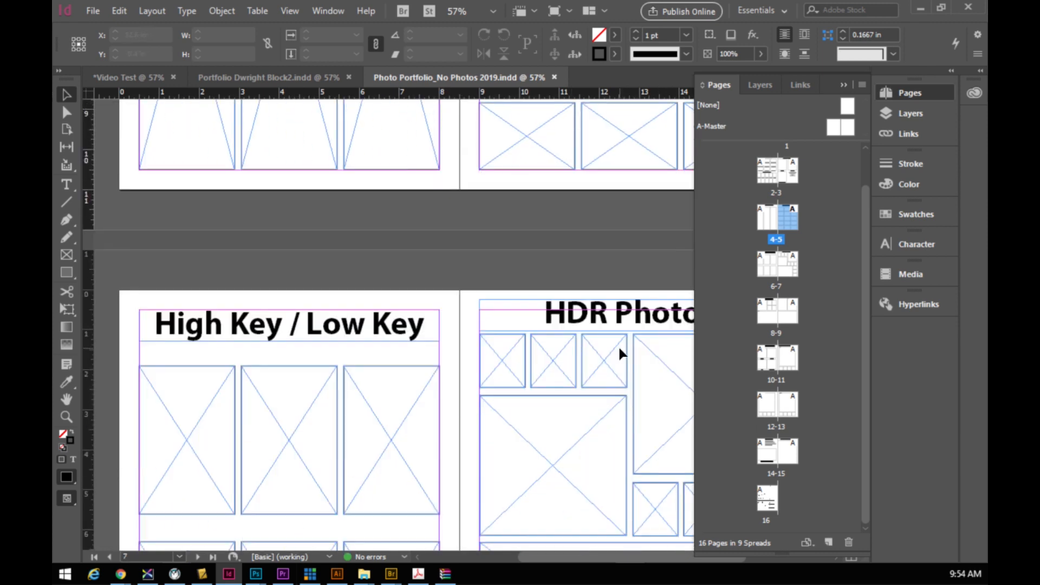
pyautogui.scroll(-4, 619, 349)
pyautogui.scroll(-14, 618, 303)
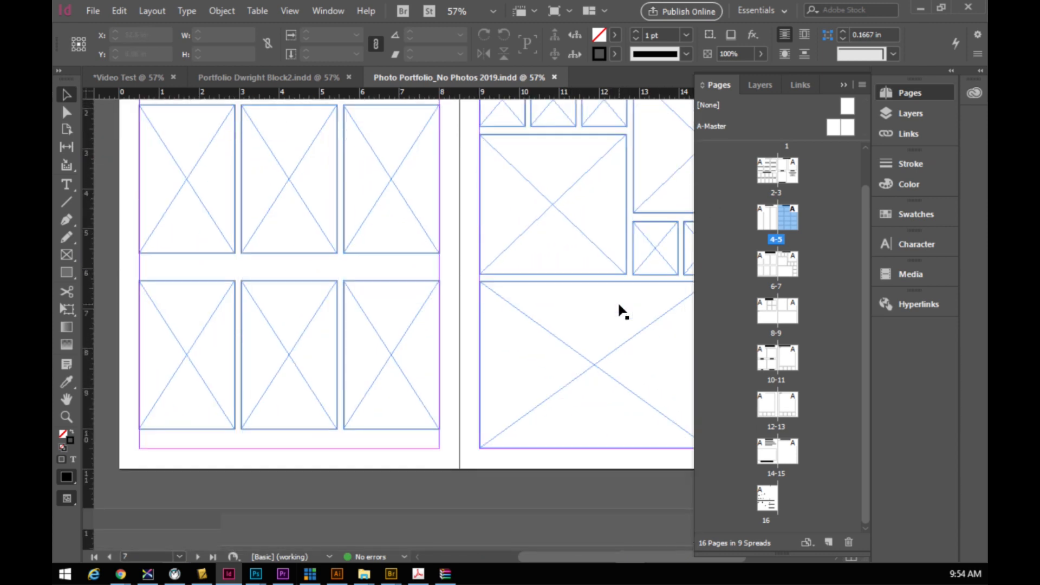
pyautogui.scroll(-12, 620, 319)
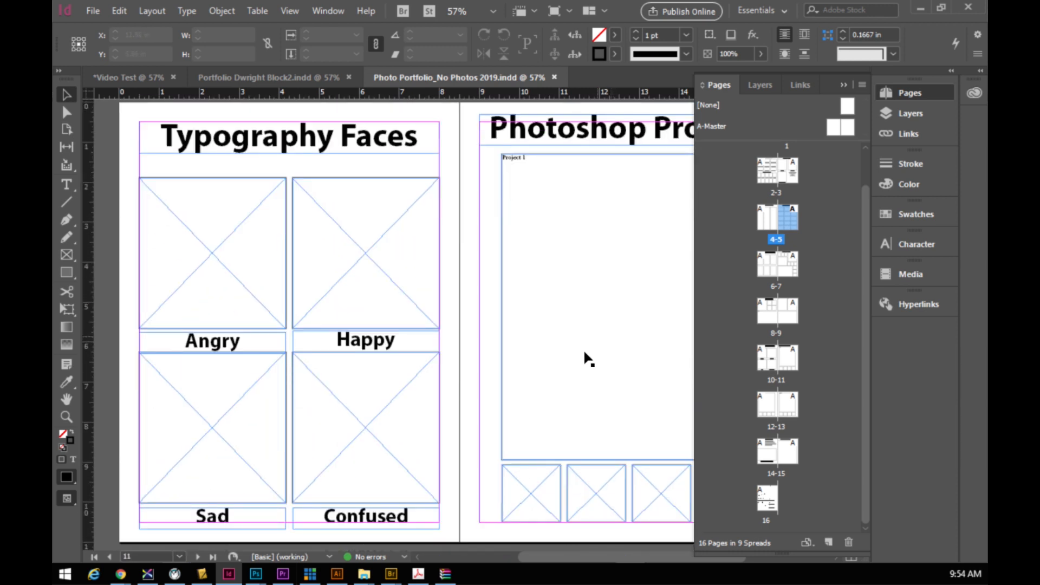
pyautogui.scroll(-8, 607, 330)
pyautogui.scroll(-4, 600, 327)
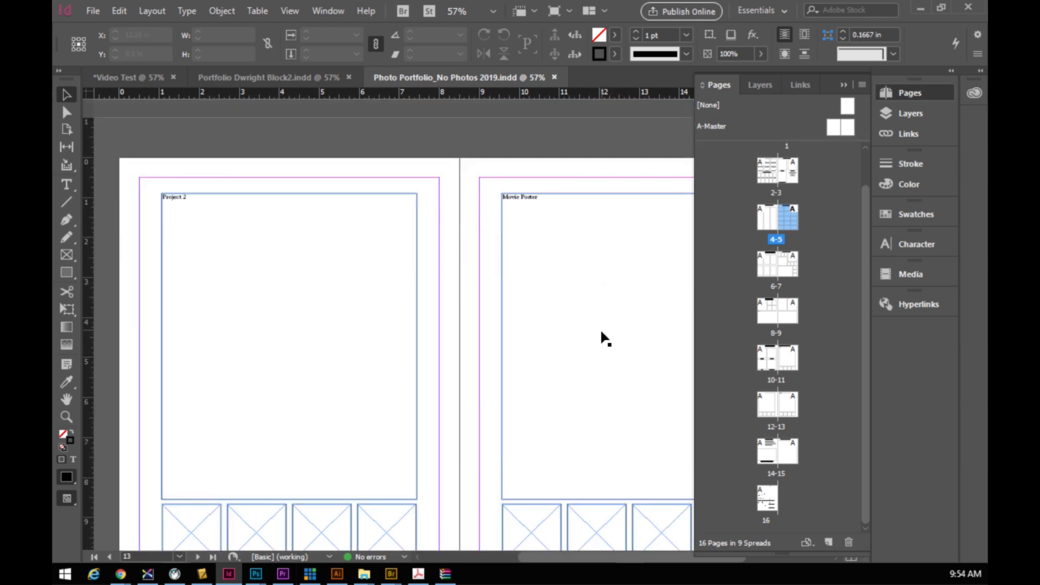
pyautogui.scroll(10, 599, 331)
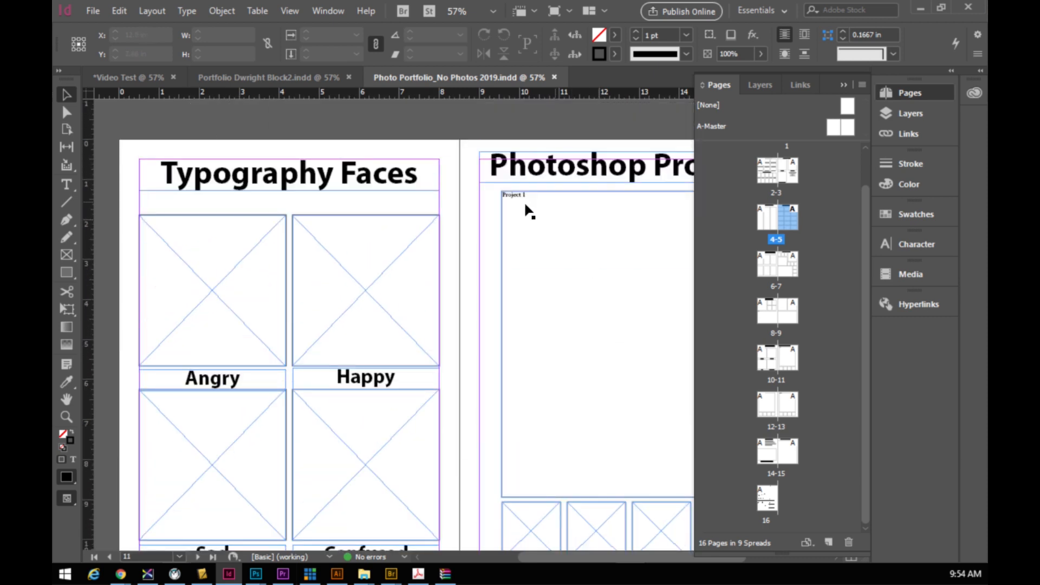
pyautogui.scroll(-6, 563, 347)
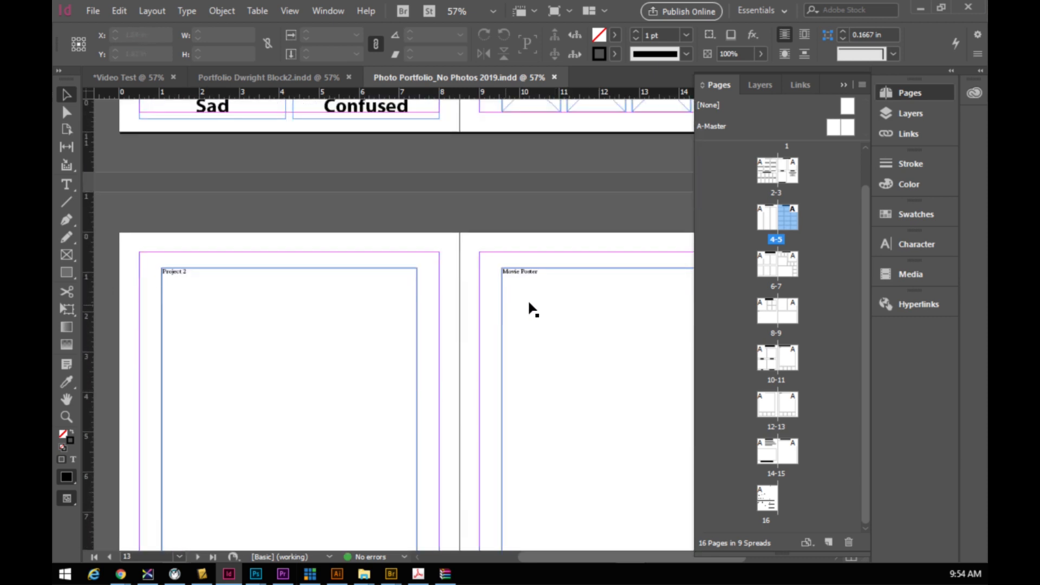
# - Scroll to the page 16 marking guide, select its table, and float the 2019 template window
pyautogui.scroll(-8, 542, 312)
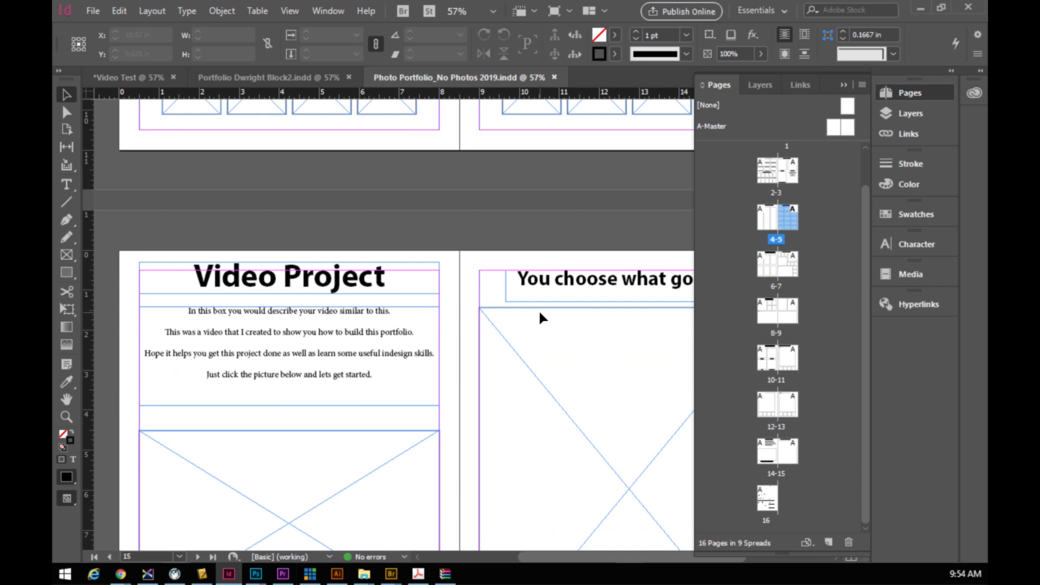
pyautogui.scroll(-4, 567, 374)
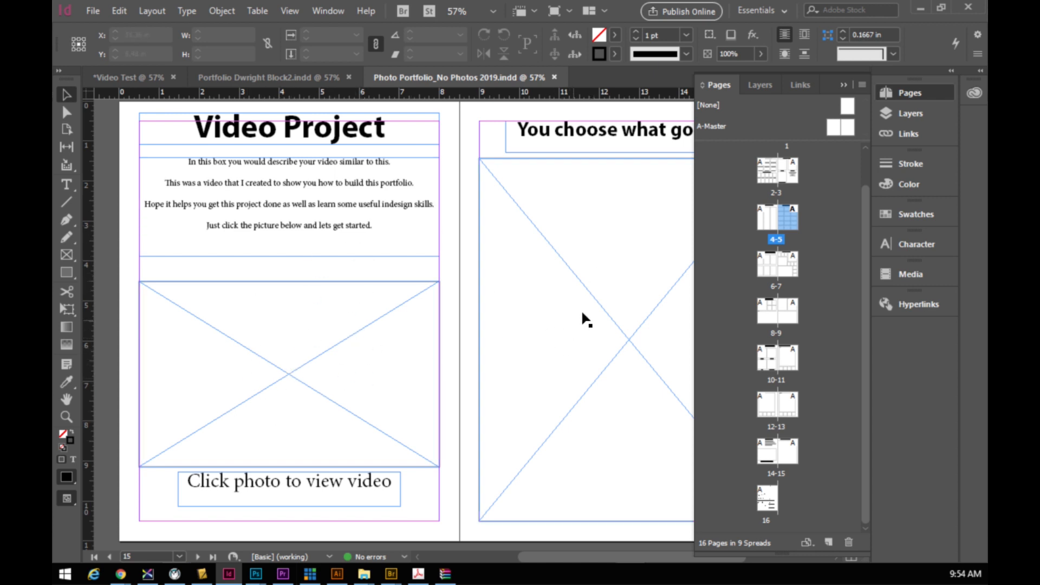
pyautogui.scroll(-2, 588, 287)
pyautogui.scroll(3, 578, 283)
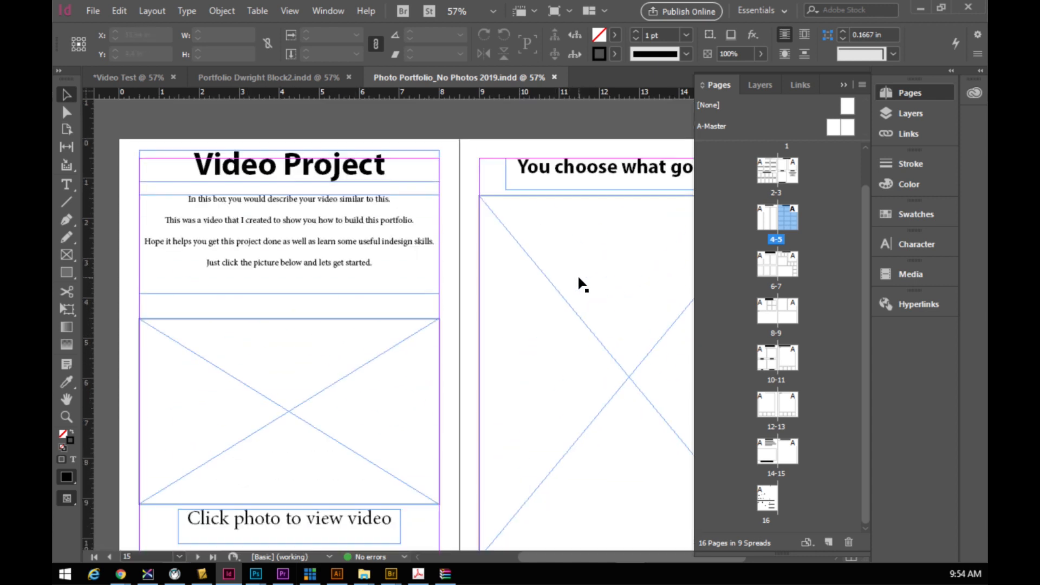
pyautogui.scroll(-1, 541, 299)
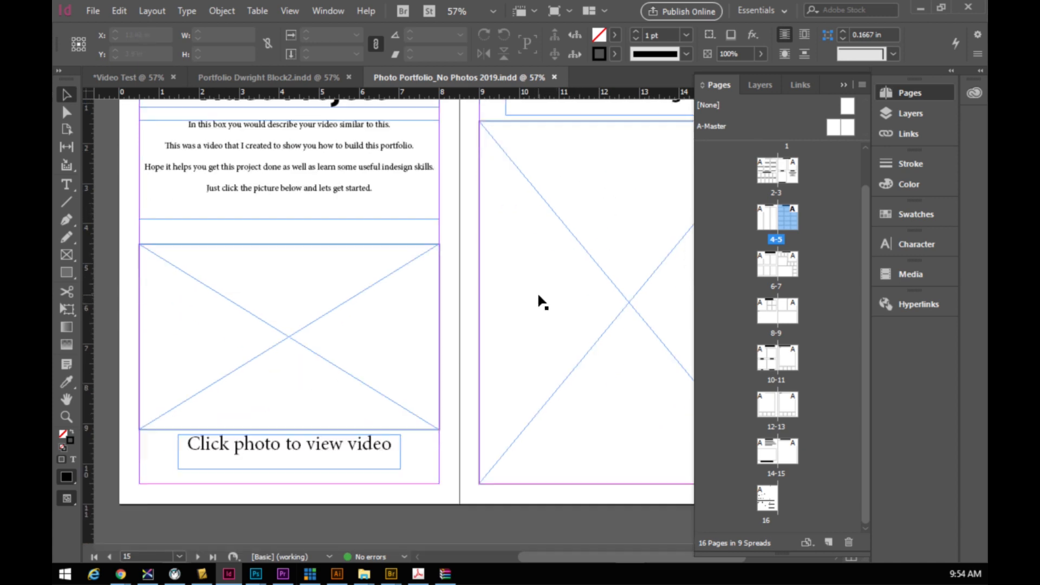
pyautogui.scroll(-7, 539, 293)
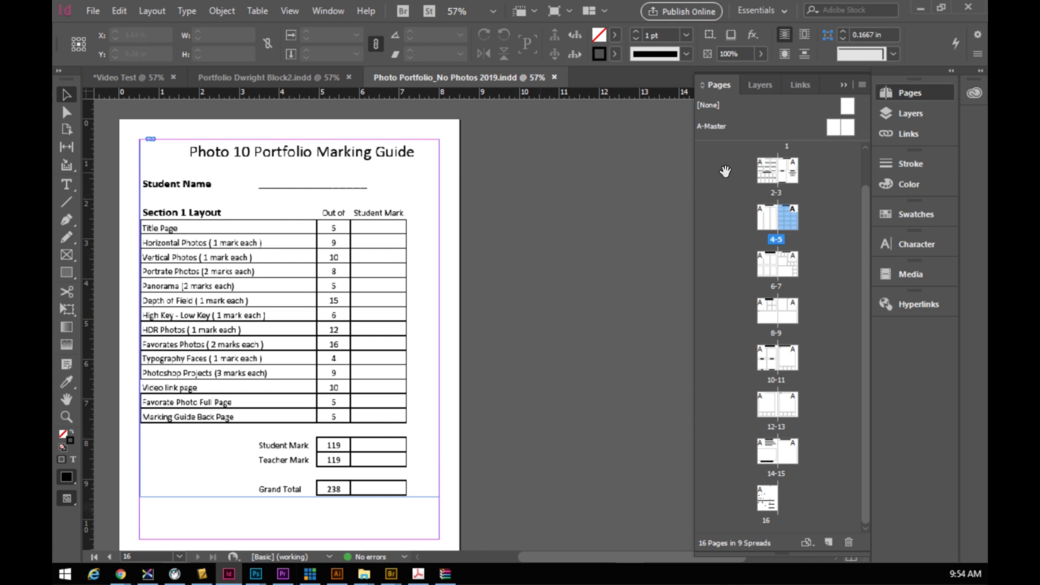
pyautogui.click(289, 318)
pyautogui.moveTo(482, 76); pyautogui.dragTo(345, 90)
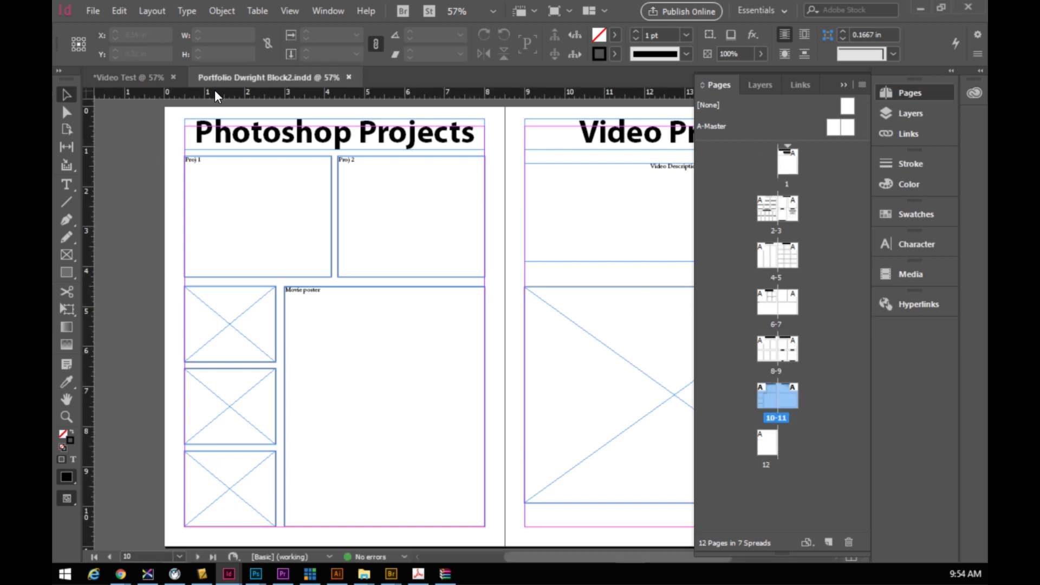
pyautogui.click(844, 85)
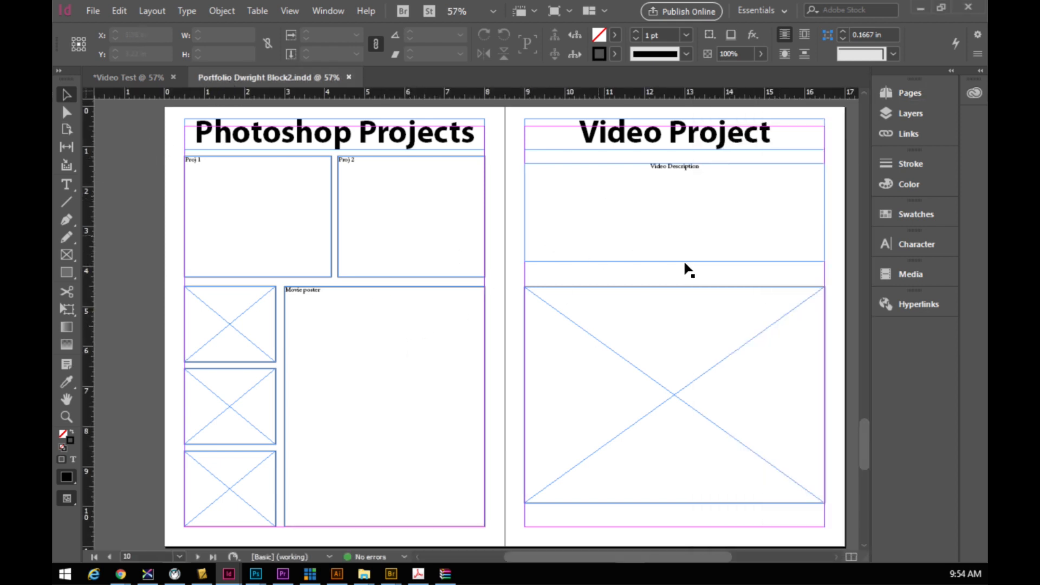
pyautogui.click(896, 92)
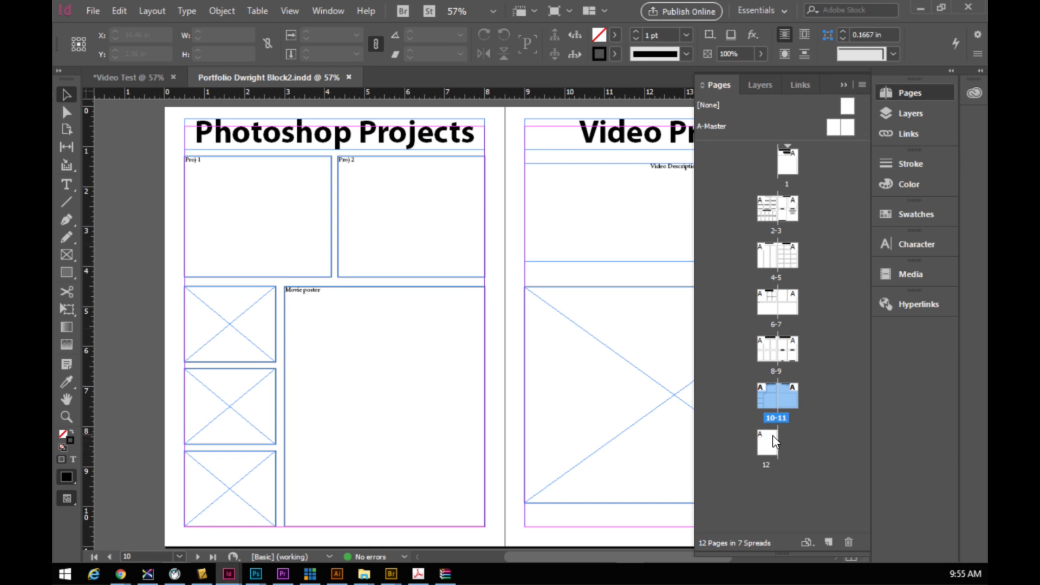
pyautogui.click(780, 447)
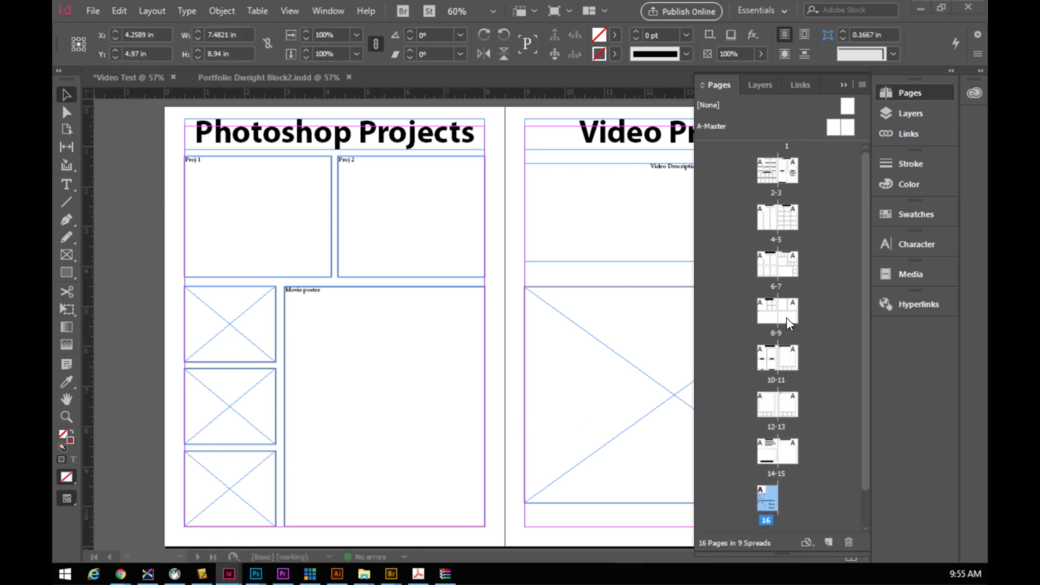
pyautogui.click(766, 268)
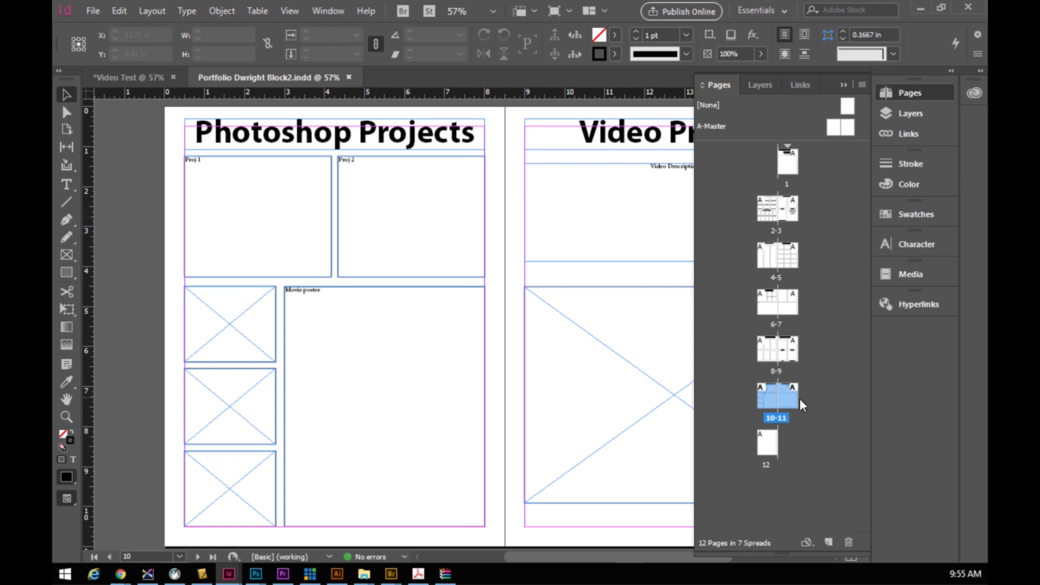
pyautogui.click(770, 359)
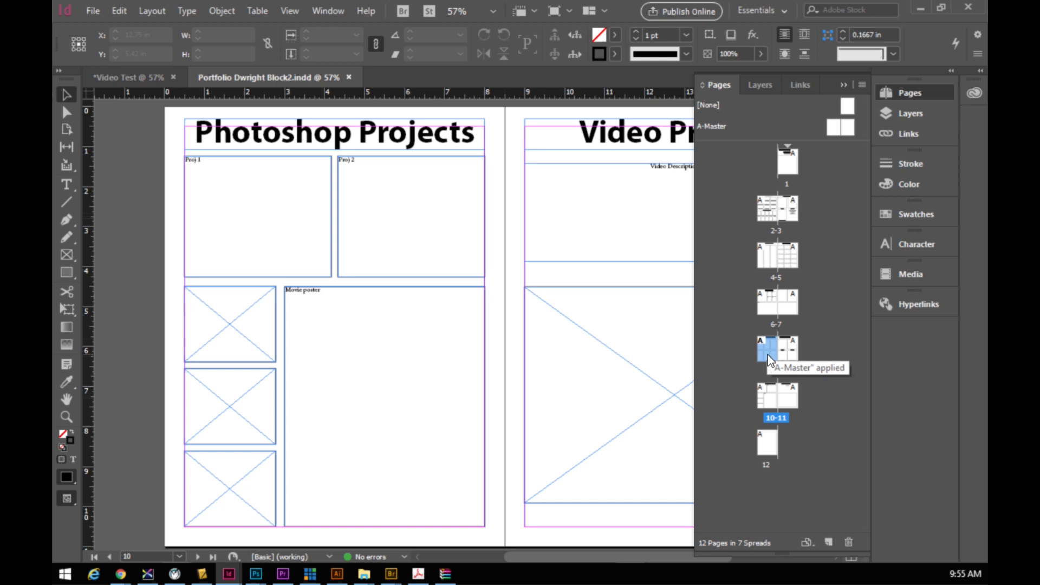
# - Drag the page 8 thumbnail up beside the 6-7 spread and view that spread
pyautogui.moveTo(768, 352)
pyautogui.mouseDown()
pyautogui.moveTo(761, 306)
pyautogui.moveTo(772, 350)
pyautogui.mouseUp()
pyautogui.moveTo(752, 342); pyautogui.dragTo(758, 314)
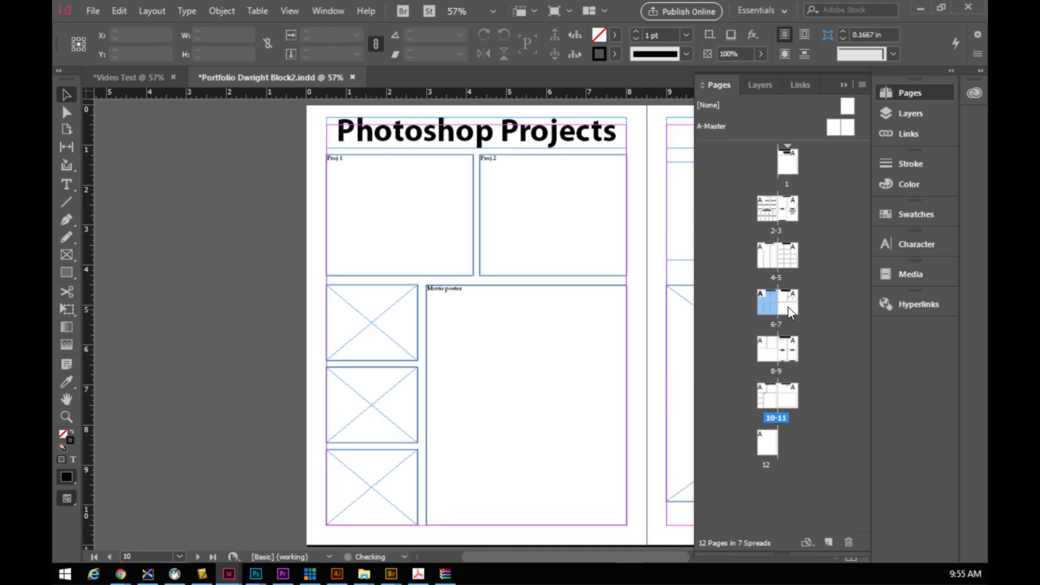
pyautogui.moveTo(556, 558); pyautogui.dragTo(599, 568)
pyautogui.doubleClick(774, 305)
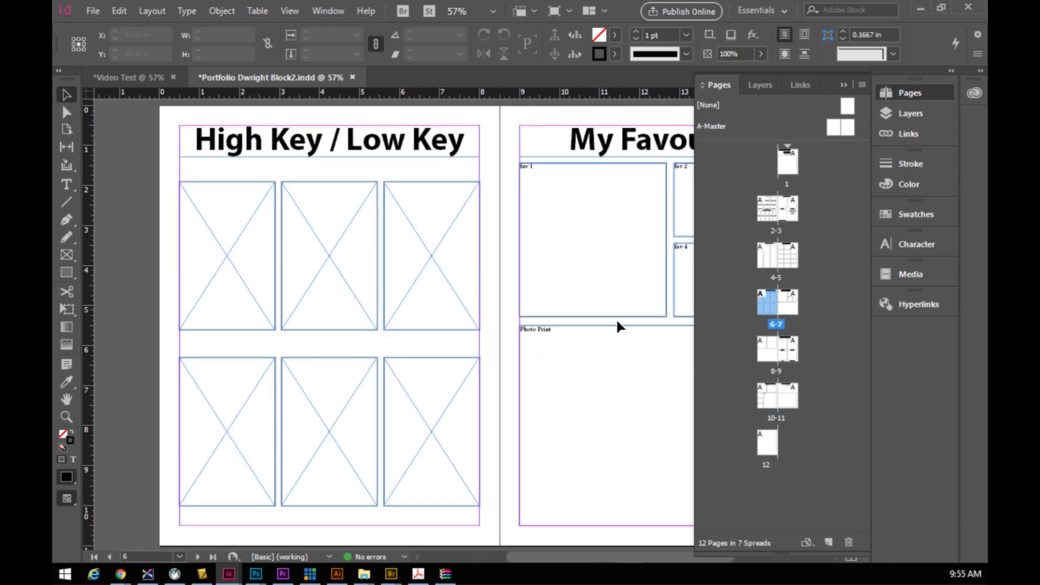
pyautogui.moveTo(548, 558); pyautogui.dragTo(664, 567)
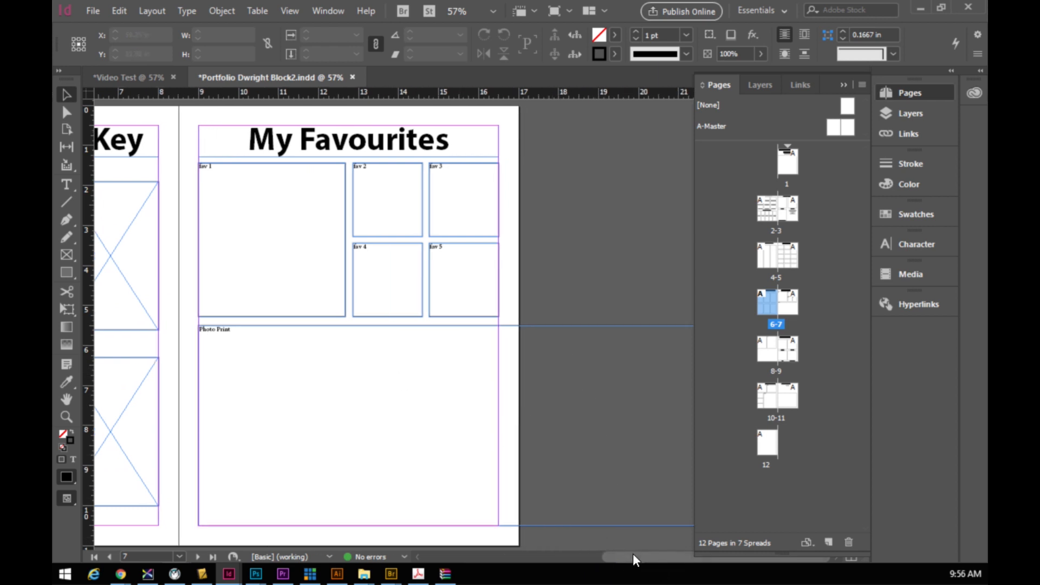
pyautogui.moveTo(636, 557); pyautogui.dragTo(529, 563)
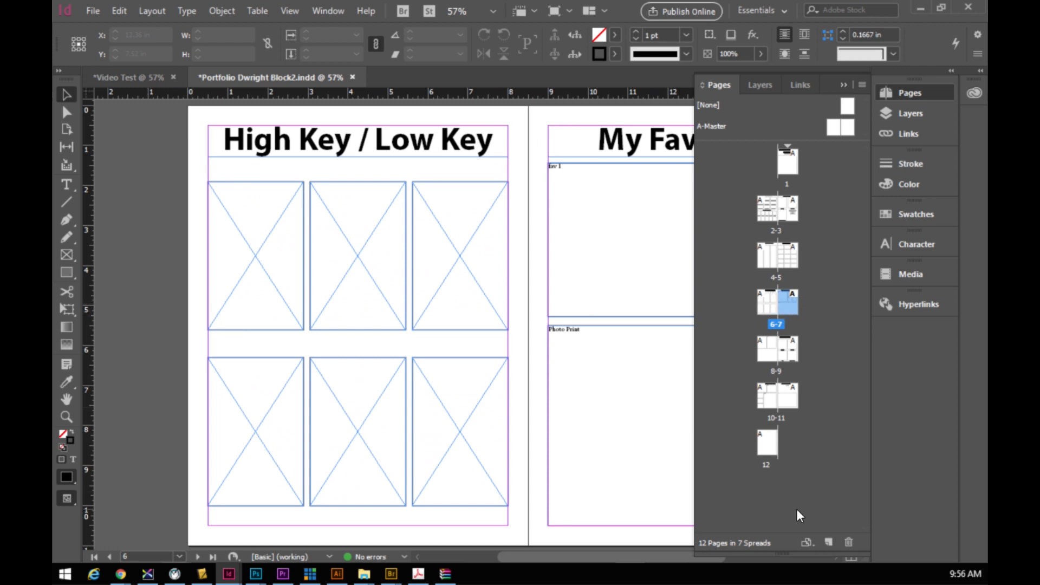
# - Add a new blank page and move it to follow page 6
pyautogui.click(829, 543)
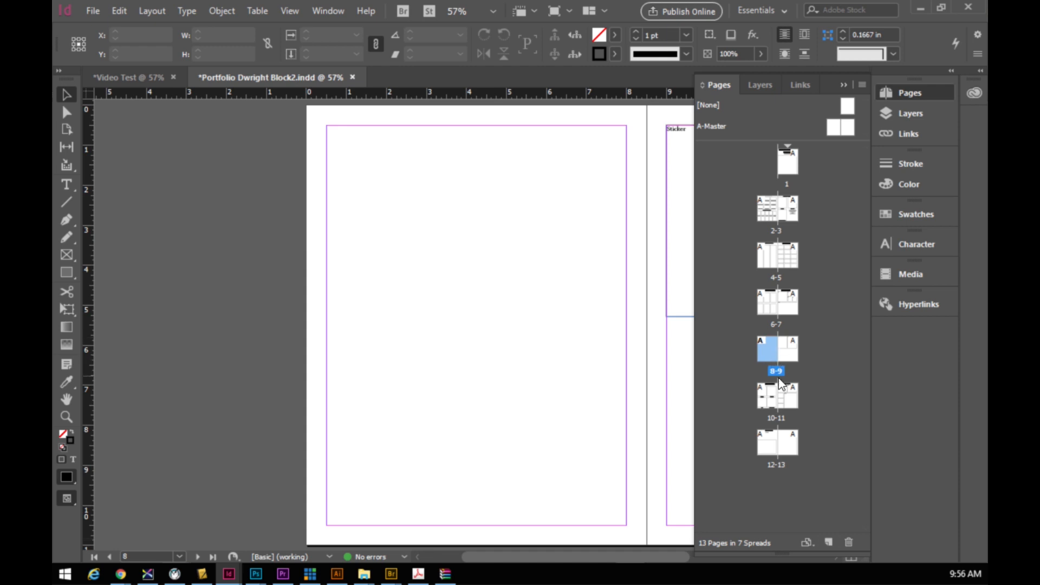
pyautogui.moveTo(767, 357); pyautogui.dragTo(795, 328)
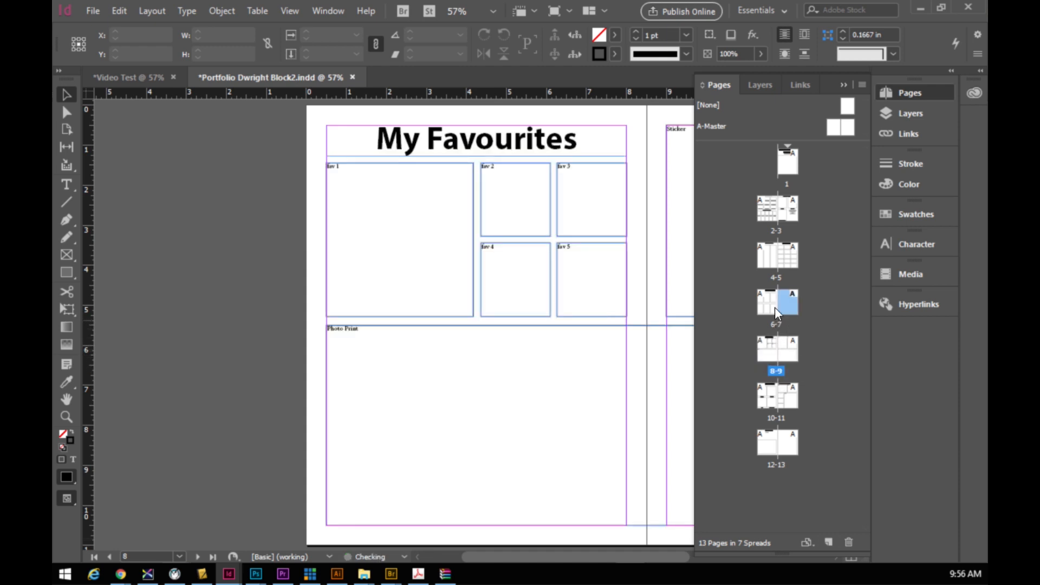
pyautogui.moveTo(646, 552); pyautogui.dragTo(698, 554)
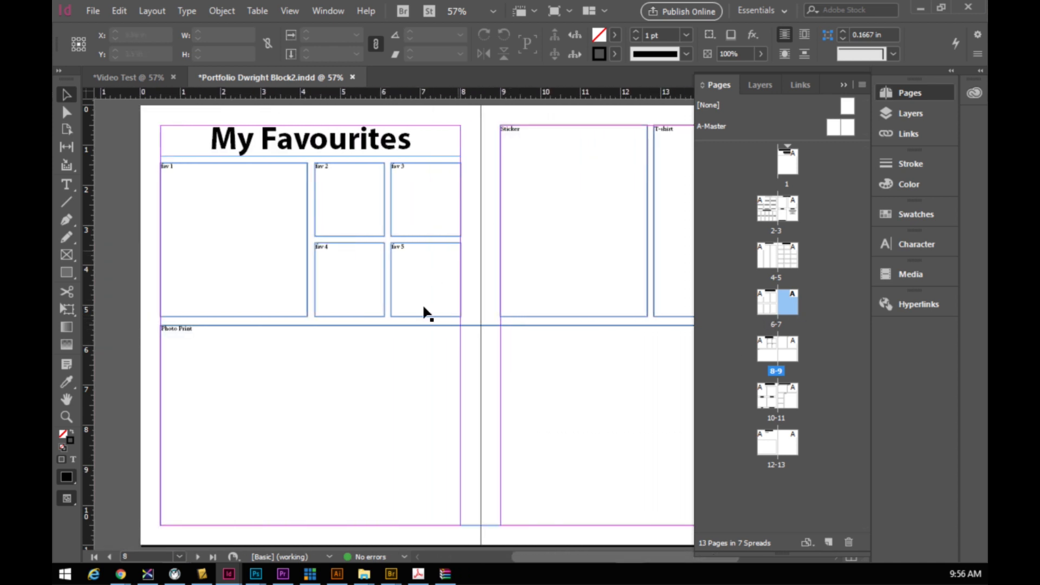
# - Display the High Key / Low Key page with the blank facing page 7 in view
pyautogui.doubleClick(774, 306)
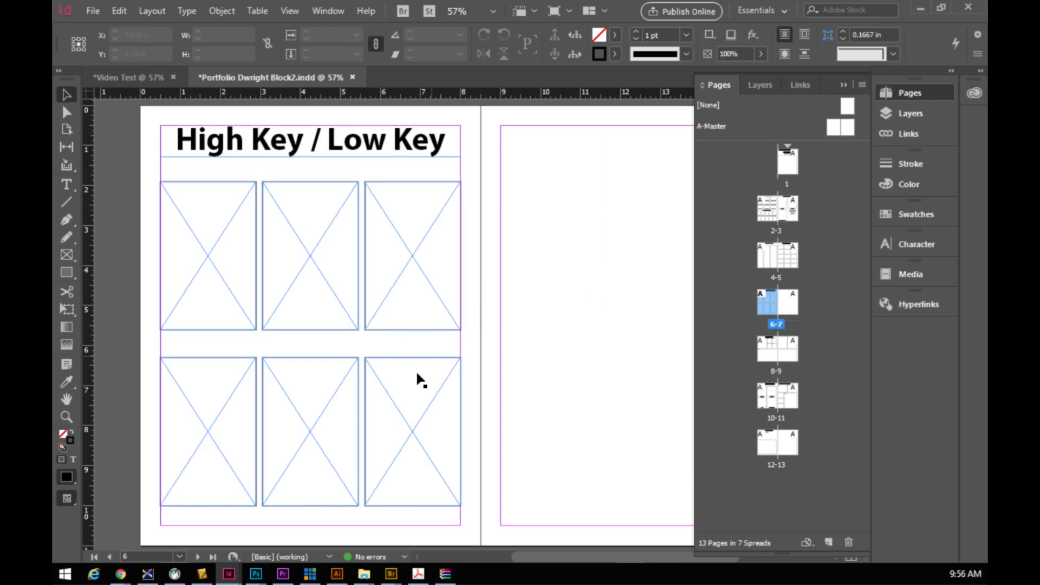
pyautogui.moveTo(540, 558); pyautogui.dragTo(592, 558)
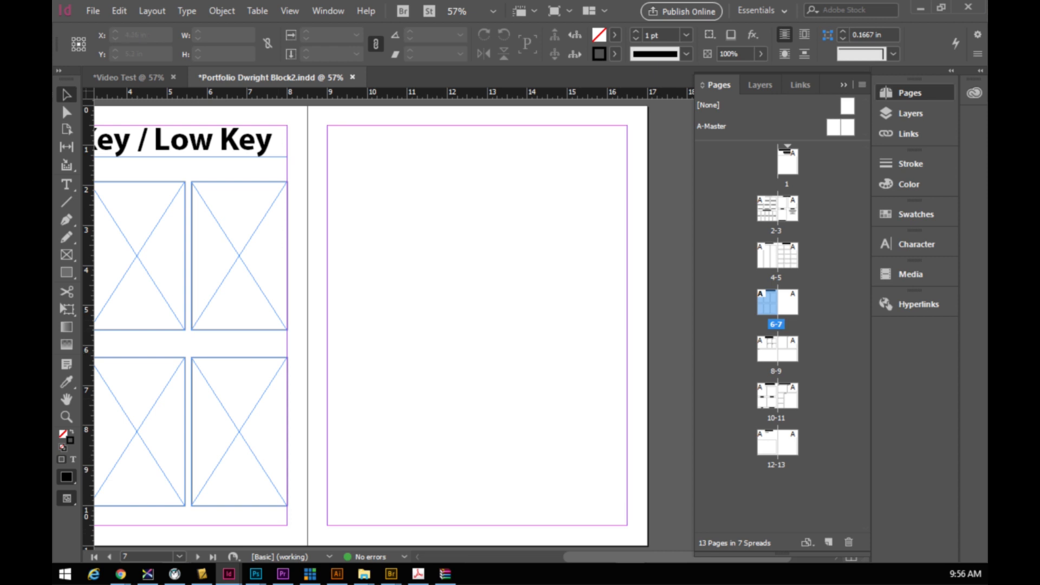
pyautogui.hotkey('ctrl', 'F8')
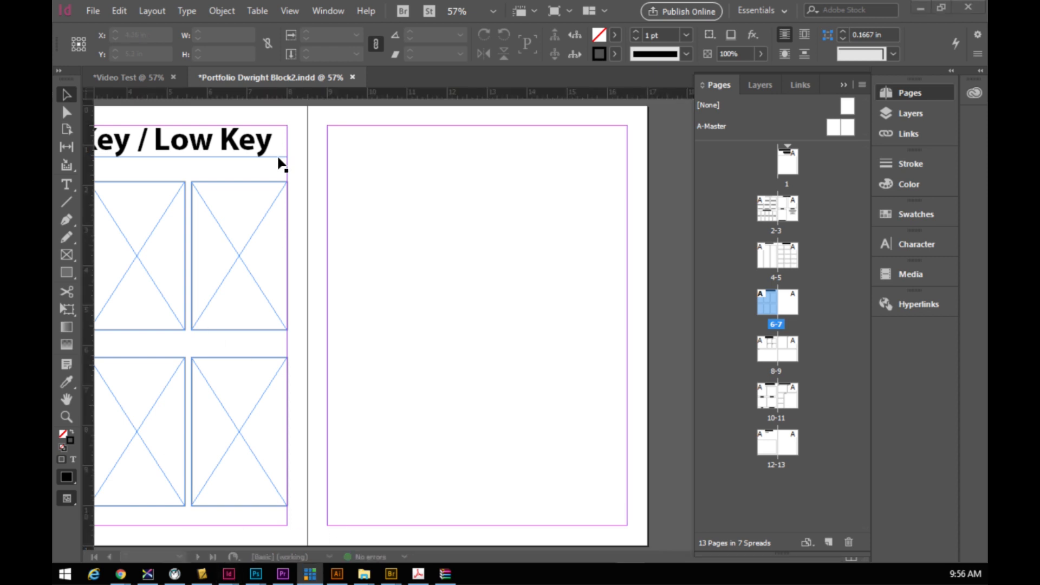
pyautogui.click(387, 80)
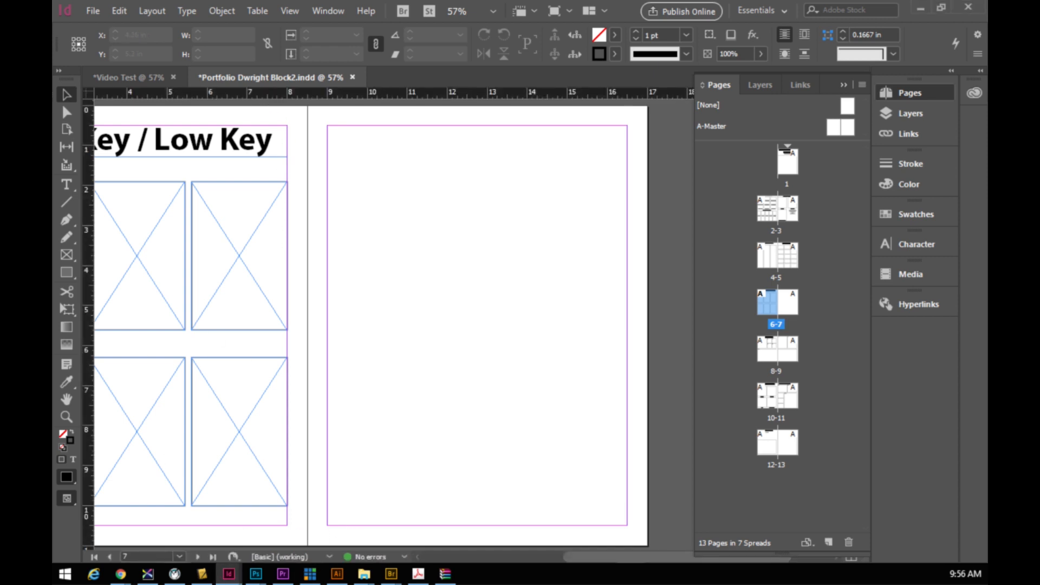
pyautogui.hotkey('ctrl', 'F8')
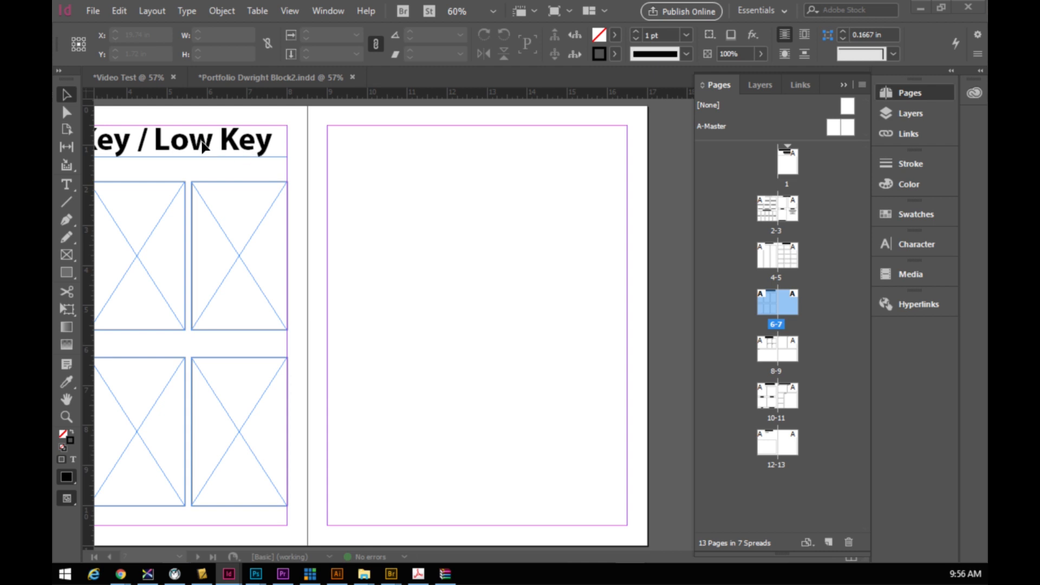
# - Paste a copy of the High Key / Low Key heading atop page 7, retyped as 'HDR Photos'
pyautogui.doubleClick(264, 156)
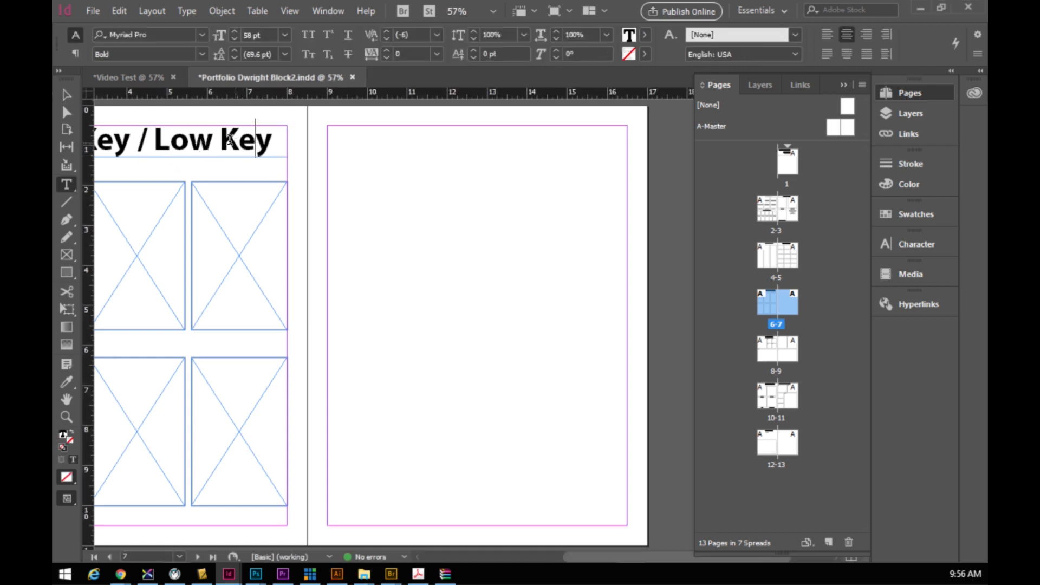
pyautogui.click(67, 95)
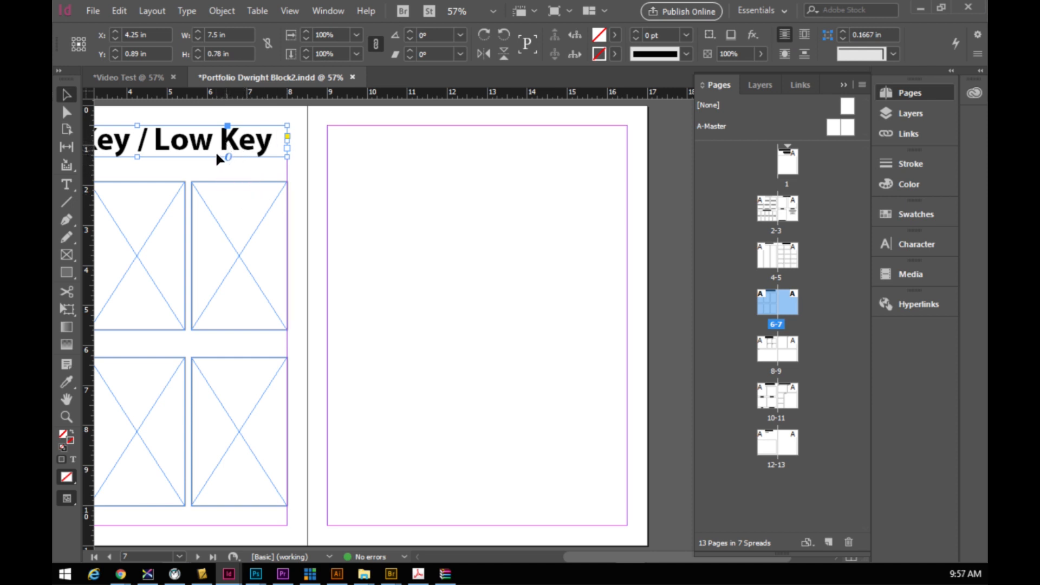
pyautogui.hotkey('ctrl', 'v')
pyautogui.moveTo(401, 325); pyautogui.dragTo(400, 132)
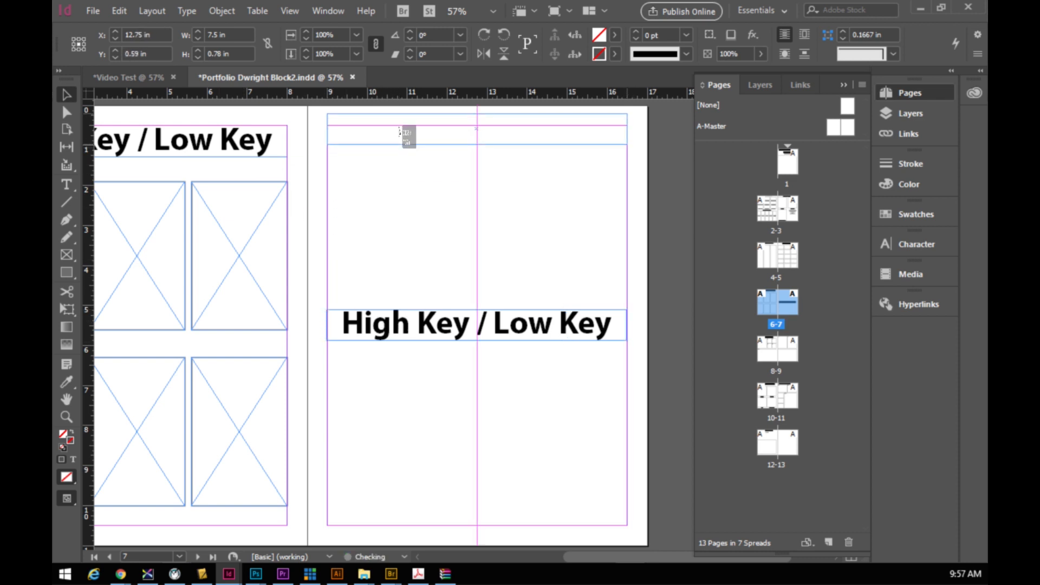
pyautogui.moveTo(400, 131); pyautogui.dragTo(400, 132)
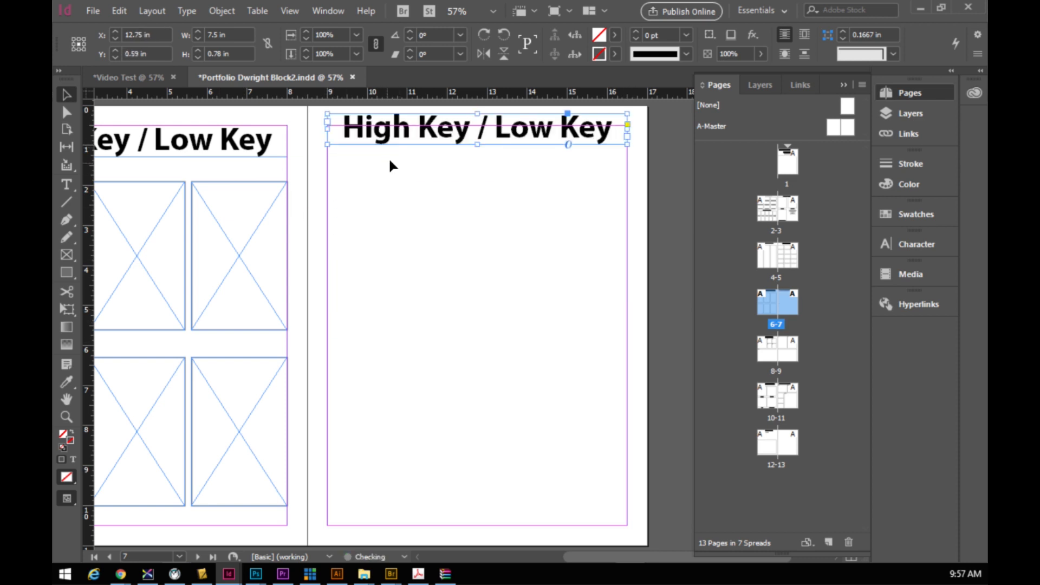
pyautogui.doubleClick(346, 128)
pyautogui.moveTo(349, 126); pyautogui.dragTo(609, 135)
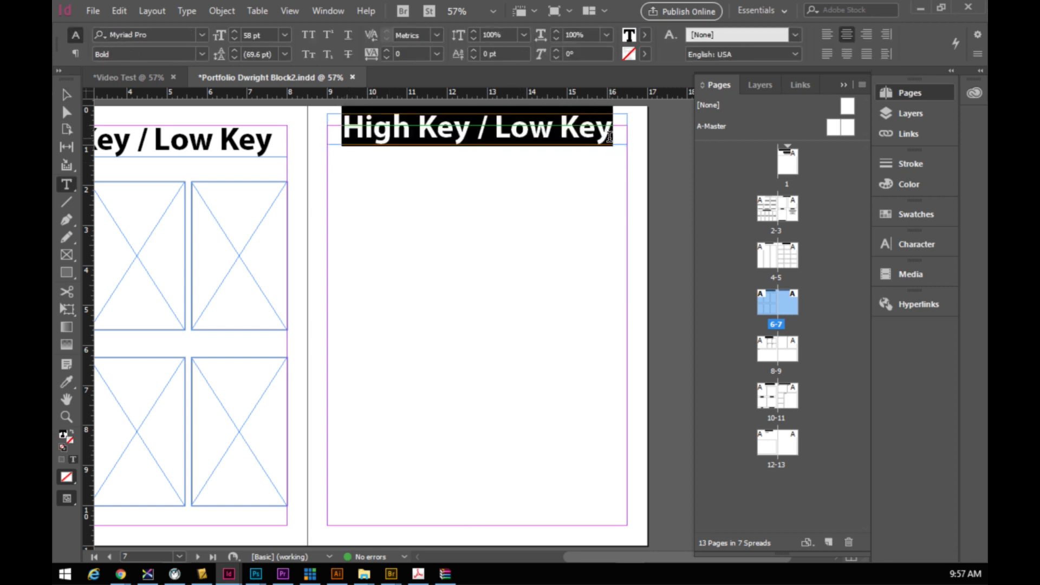
pyautogui.write('HDR Photos')
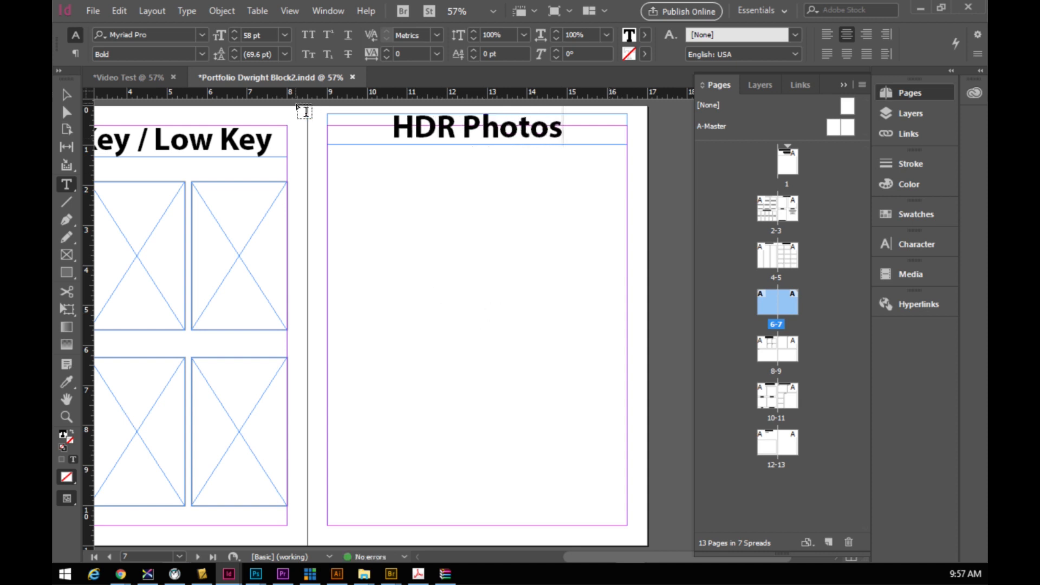
pyautogui.click(66, 255)
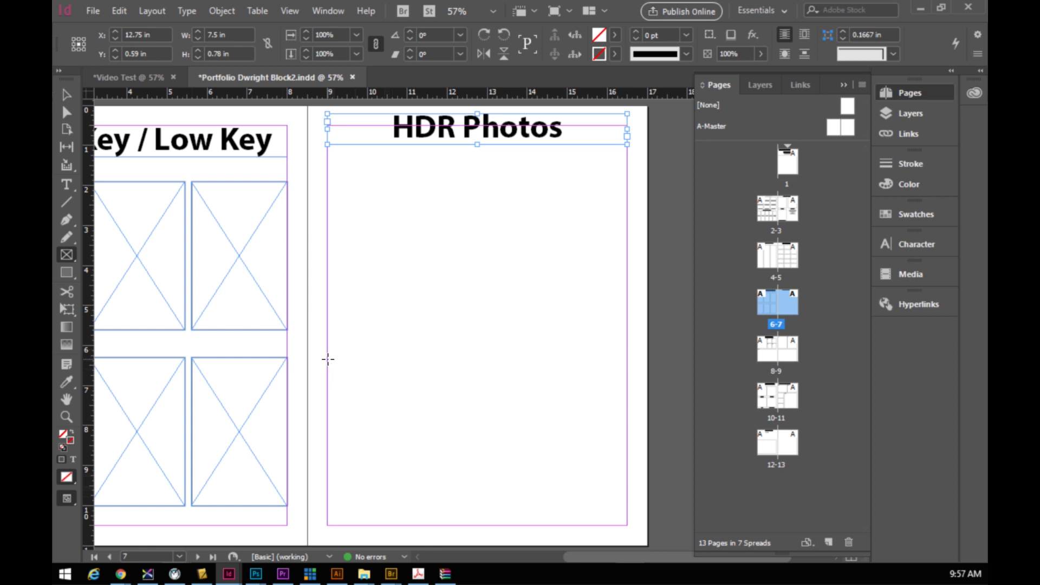
# - Draw a large placeholder bottom-left and three stacked placeholders bottom-right on page 7
pyautogui.moveTo(327, 357); pyautogui.dragTo(556, 525)
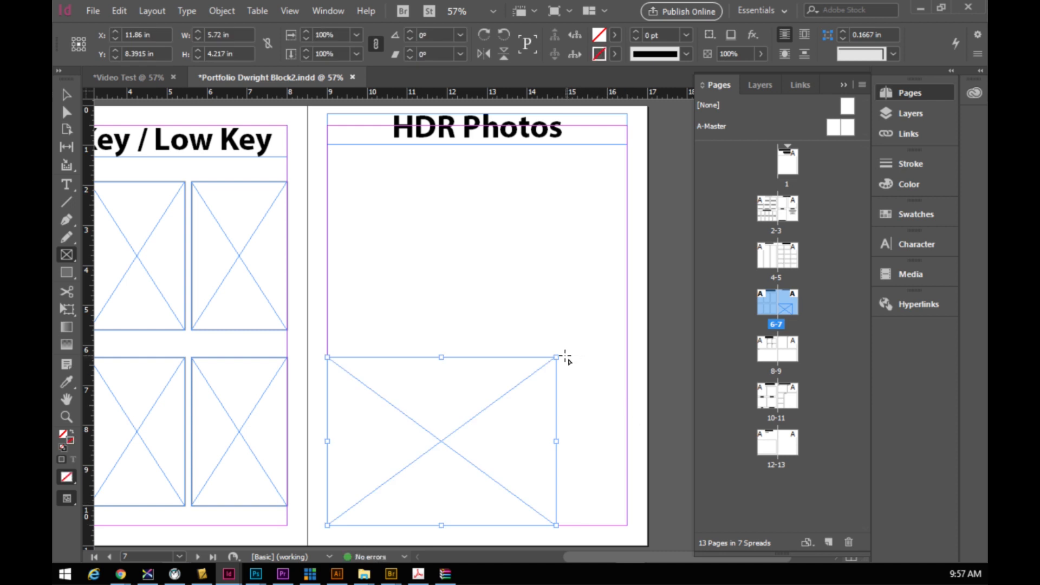
pyautogui.moveTo(561, 358); pyautogui.dragTo(622, 530)
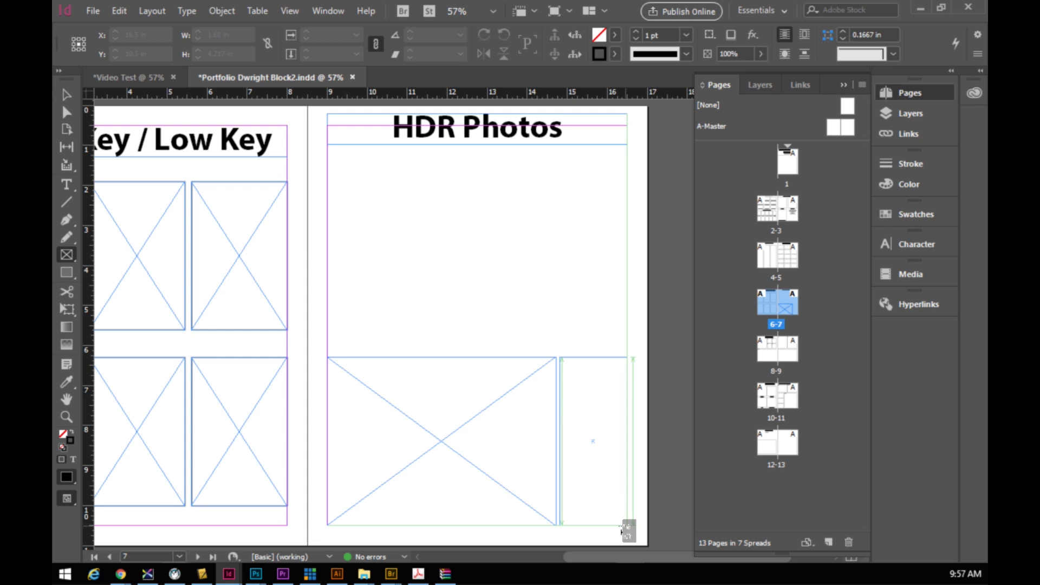
pyautogui.press('Right')
pyautogui.press('Left')
pyautogui.press('Up')
pyautogui.press('Up')
pyautogui.moveTo(621, 531); pyautogui.dragTo(626, 525)
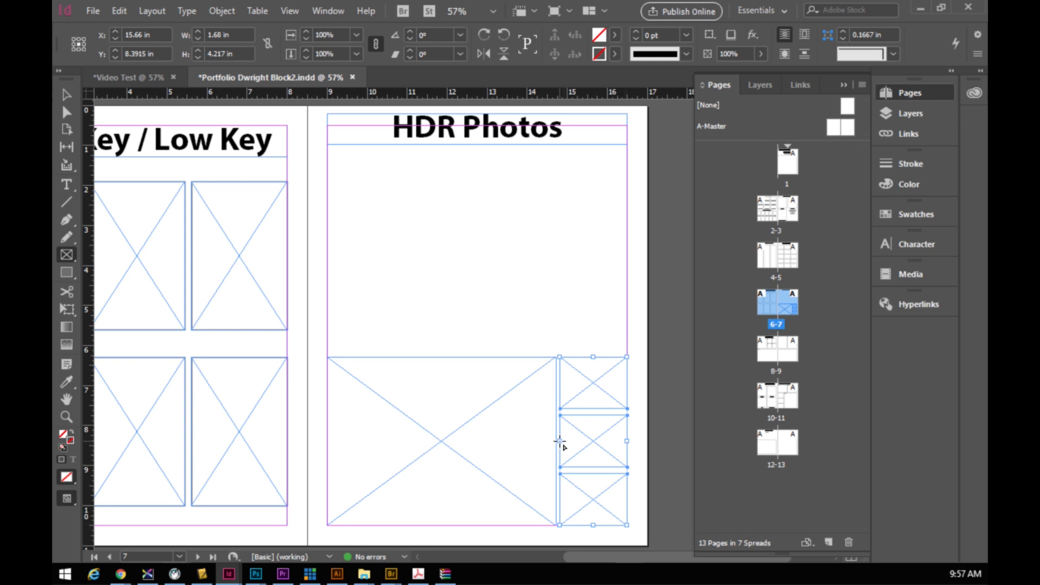
# - Adjust the left edge of the three small stacked frames
pyautogui.press('v')
pyautogui.moveTo(561, 443); pyautogui.dragTo(554, 443)
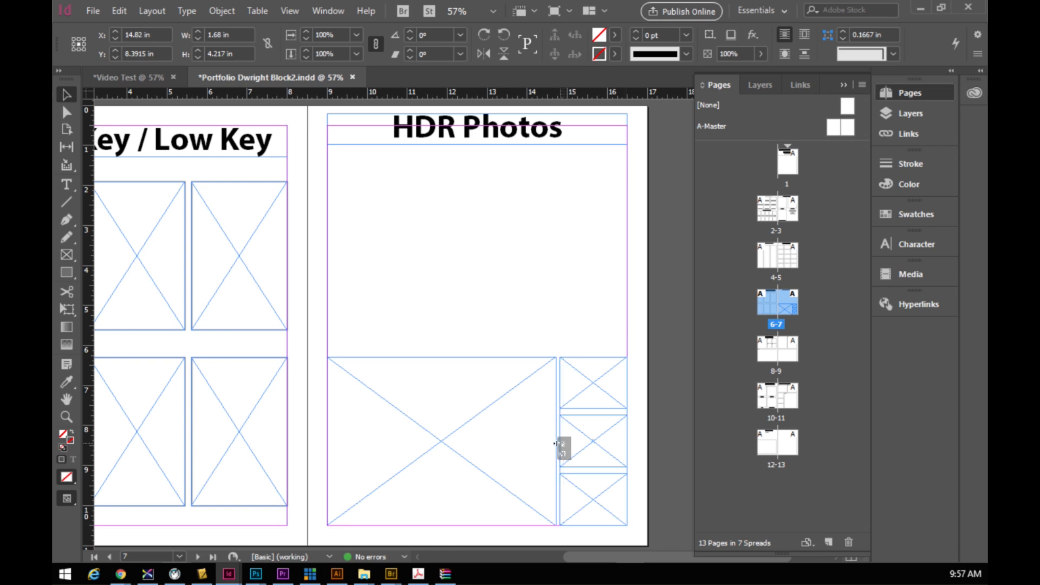
pyautogui.moveTo(554, 443); pyautogui.dragTo(557, 442)
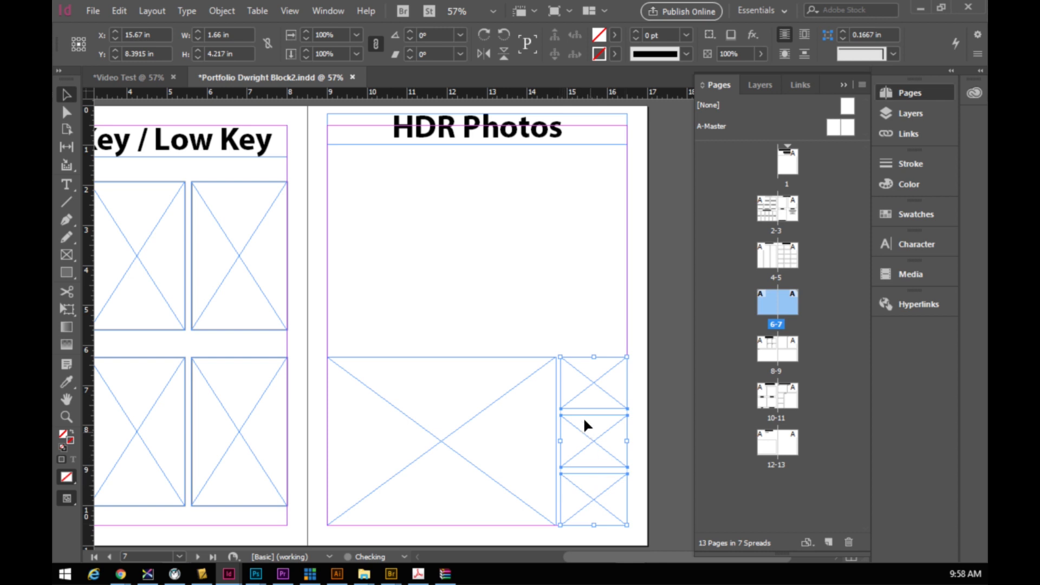
pyautogui.click(554, 314)
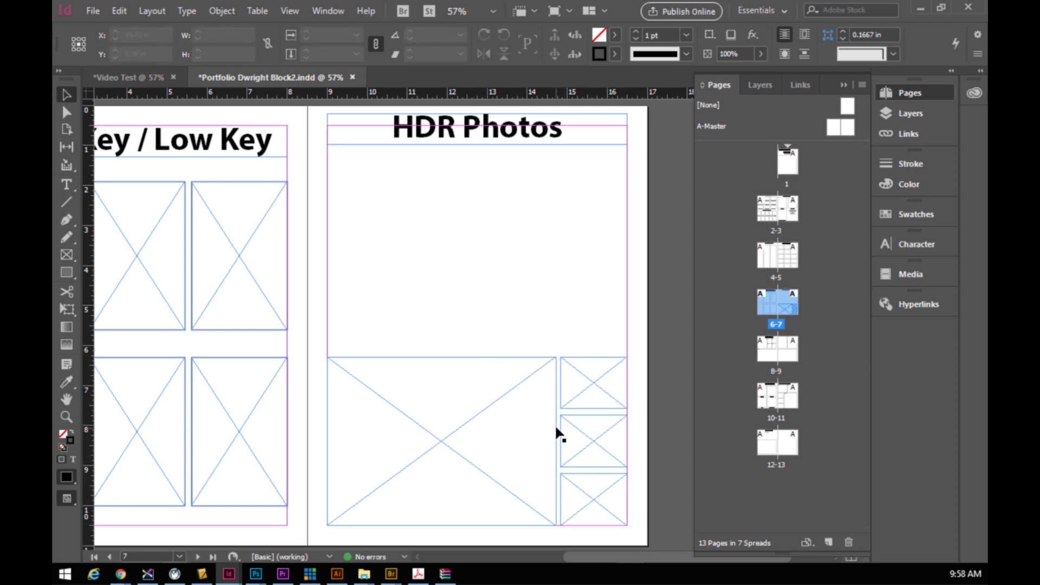
pyautogui.click(69, 255)
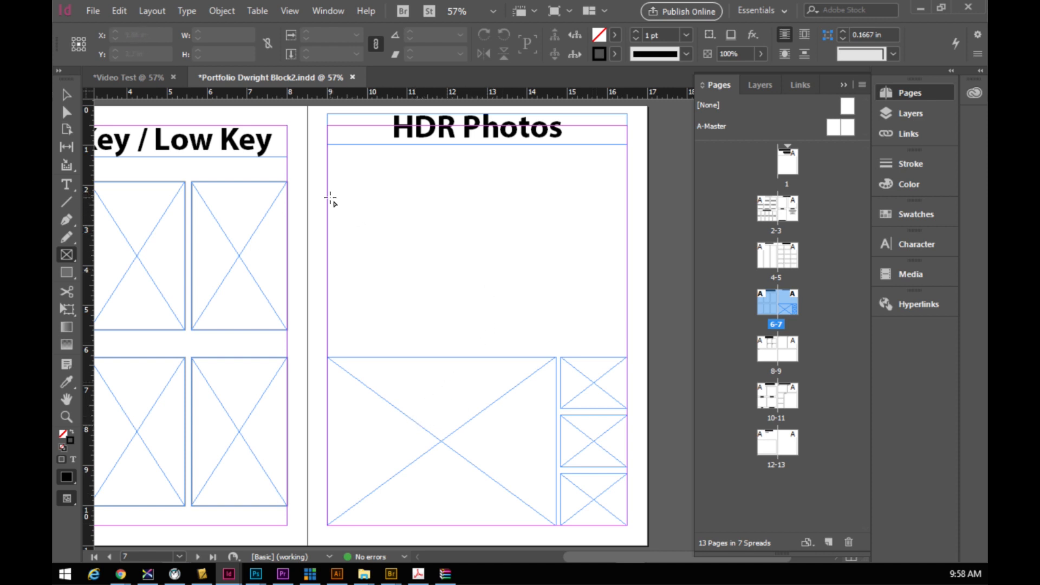
# - Draw two side-by-side placeholders mid-page and raise the right one under the heading
pyautogui.moveTo(328, 195); pyautogui.dragTo(624, 356)
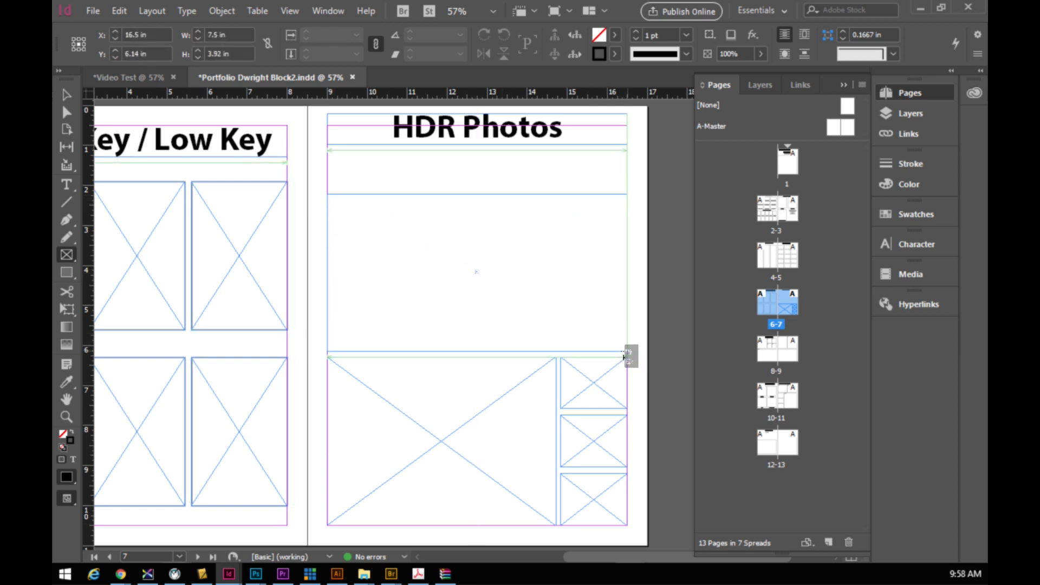
pyautogui.press('Right')
pyautogui.moveTo(623, 356); pyautogui.dragTo(627, 351)
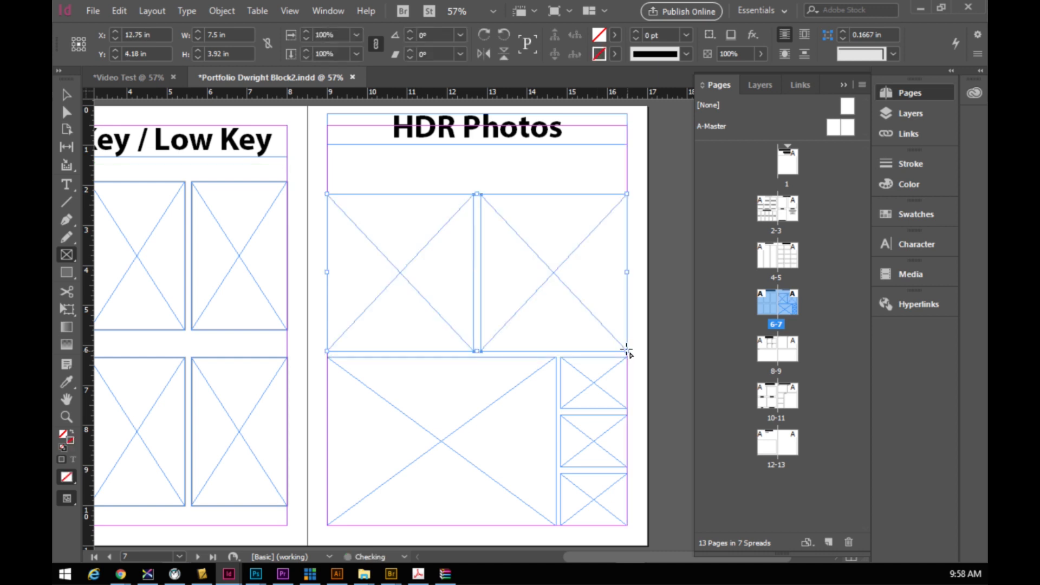
pyautogui.click(67, 96)
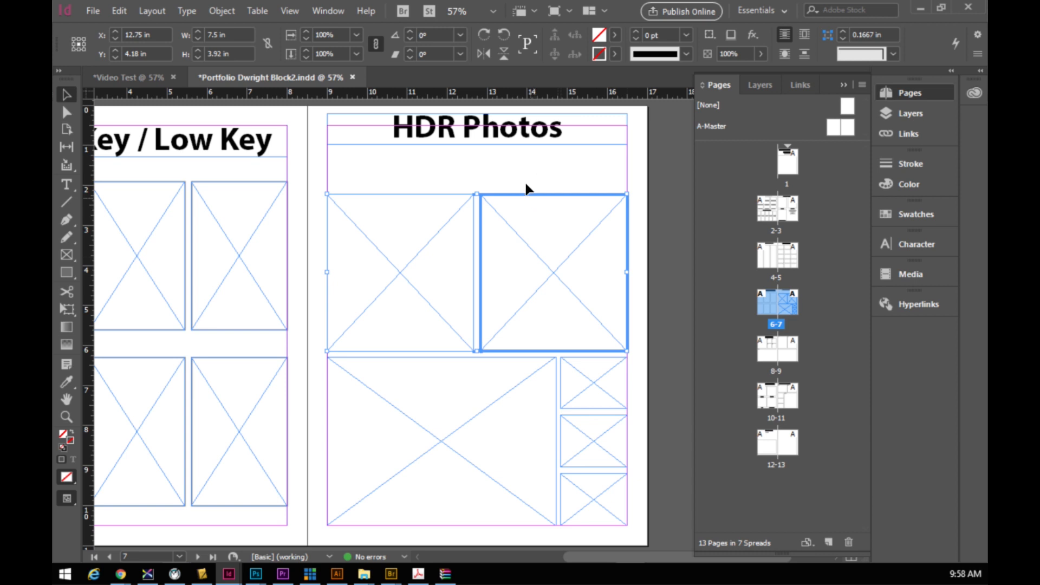
pyautogui.click(459, 181)
pyautogui.click(563, 251)
pyautogui.moveTo(564, 254)
pyautogui.mouseDown()
pyautogui.moveTo(563, 268)
pyautogui.moveTo(562, 232)
pyautogui.mouseUp()
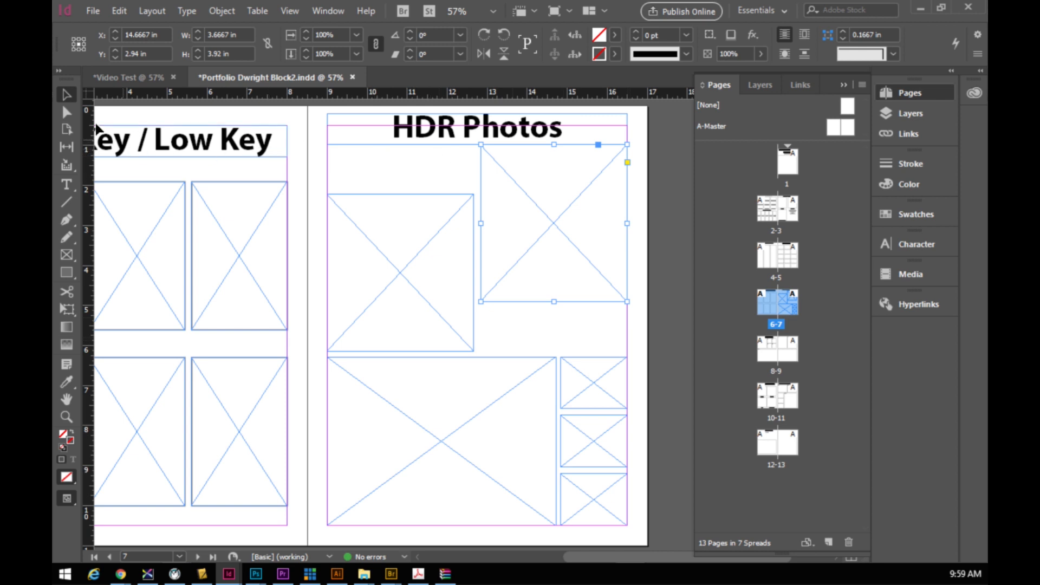
# - Add two rows of three small frames, below the right placeholder and above the left one
pyautogui.click(68, 256)
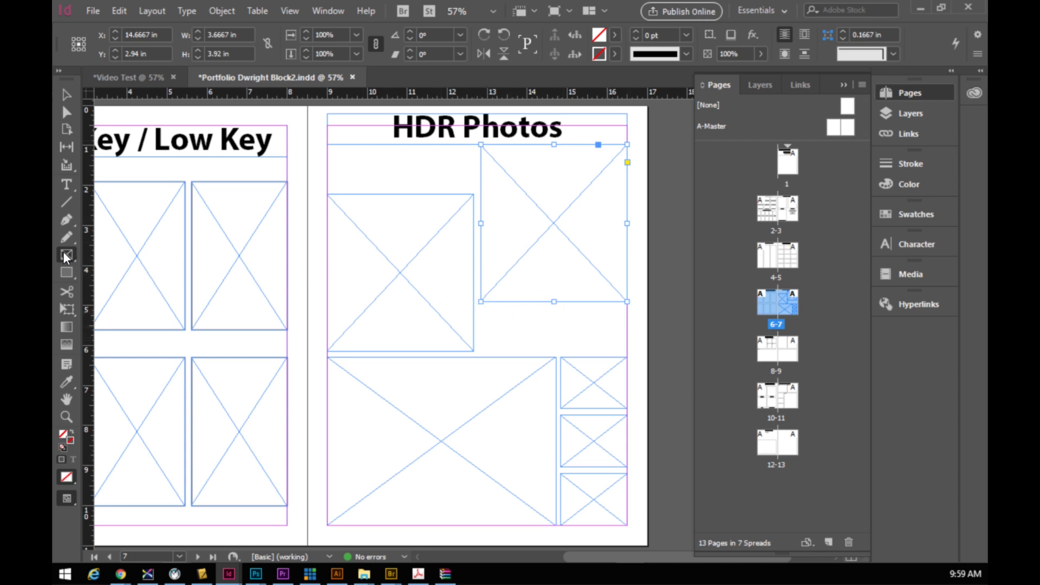
pyautogui.moveTo(627, 350)
pyautogui.mouseDown()
pyautogui.moveTo(483, 306)
pyautogui.moveTo(621, 358)
pyautogui.mouseUp()
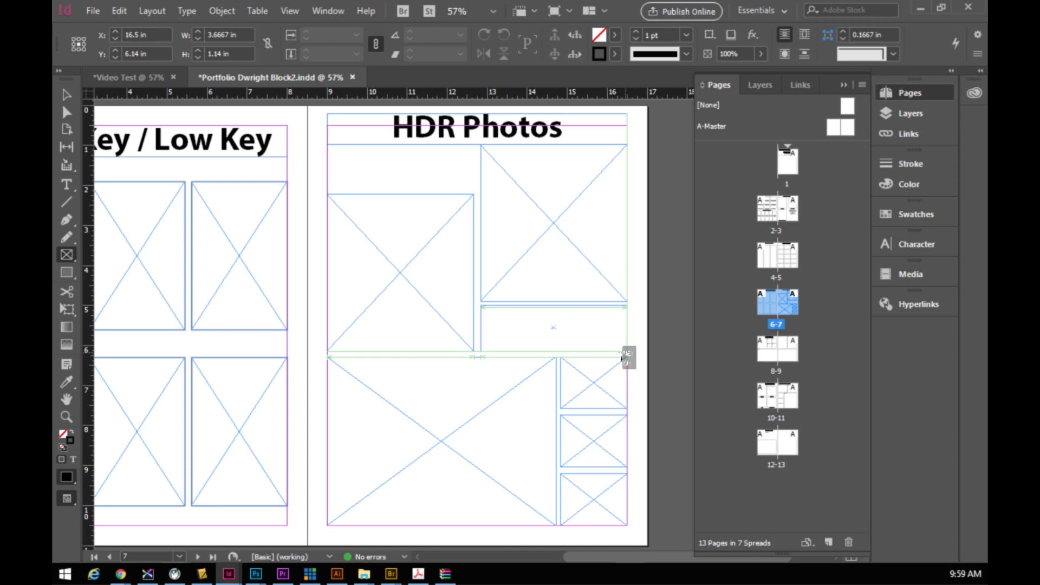
pyautogui.press('Right')
pyautogui.moveTo(621, 358); pyautogui.dragTo(621, 358)
pyautogui.press('Right')
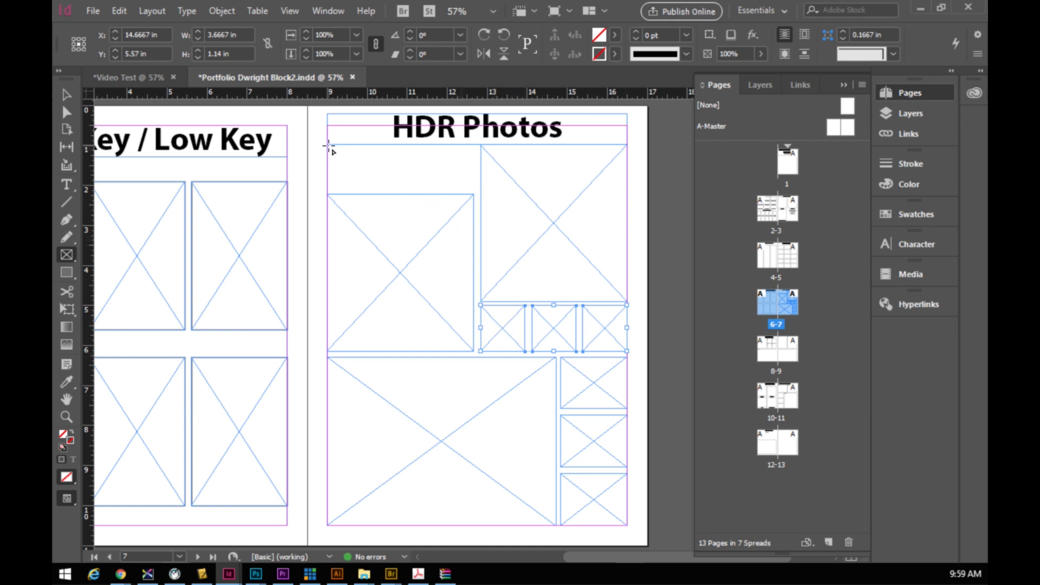
pyautogui.moveTo(328, 146); pyautogui.dragTo(468, 197)
pyautogui.press('Right')
pyautogui.press('Right')
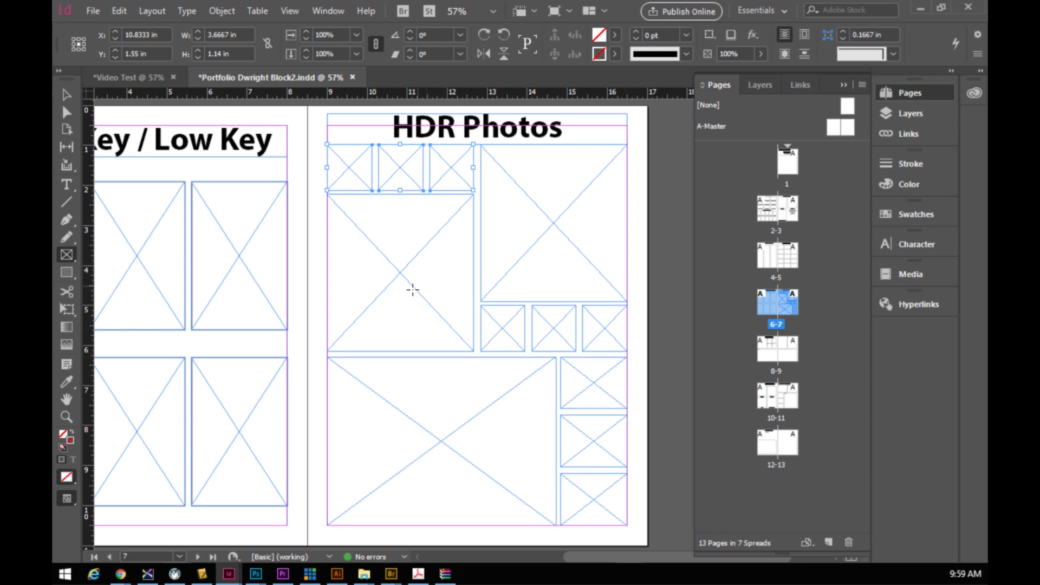
# - Lower the left large placeholder's top edge and raise the right one's bottom edge slightly
pyautogui.click(66, 94)
pyautogui.click(401, 218)
pyautogui.moveTo(399, 194); pyautogui.dragTo(395, 201)
pyautogui.click(541, 270)
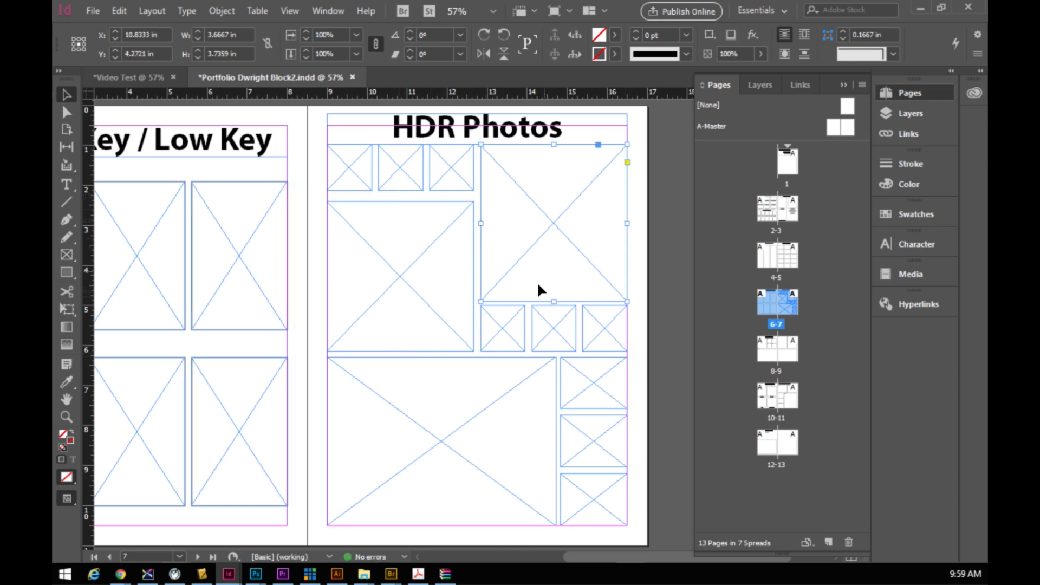
pyautogui.moveTo(553, 302); pyautogui.dragTo(556, 293)
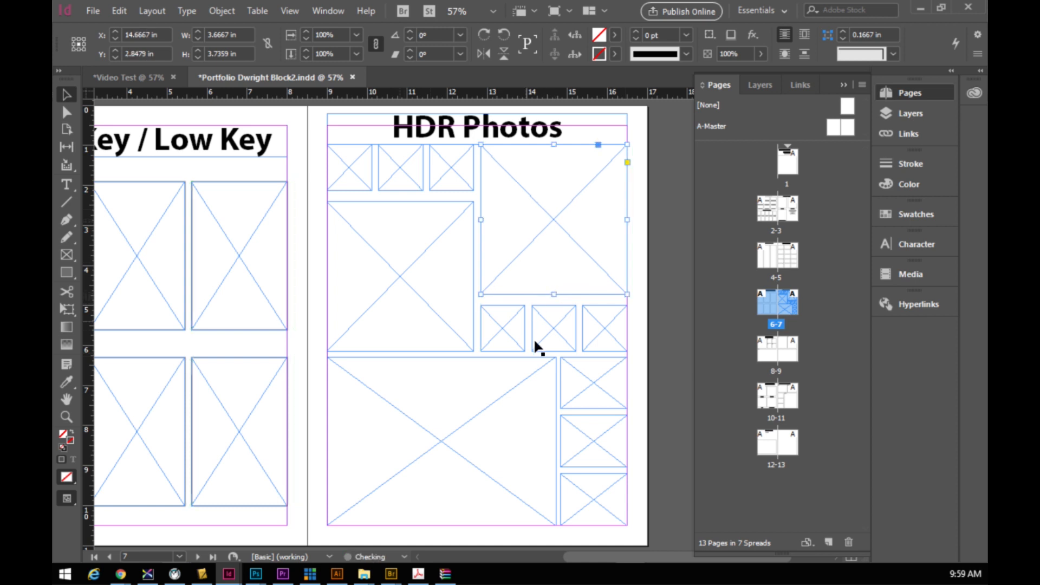
# - Stretch the middle and top rows of small frames; the top row becomes 1.28 in tall
pyautogui.click(519, 331)
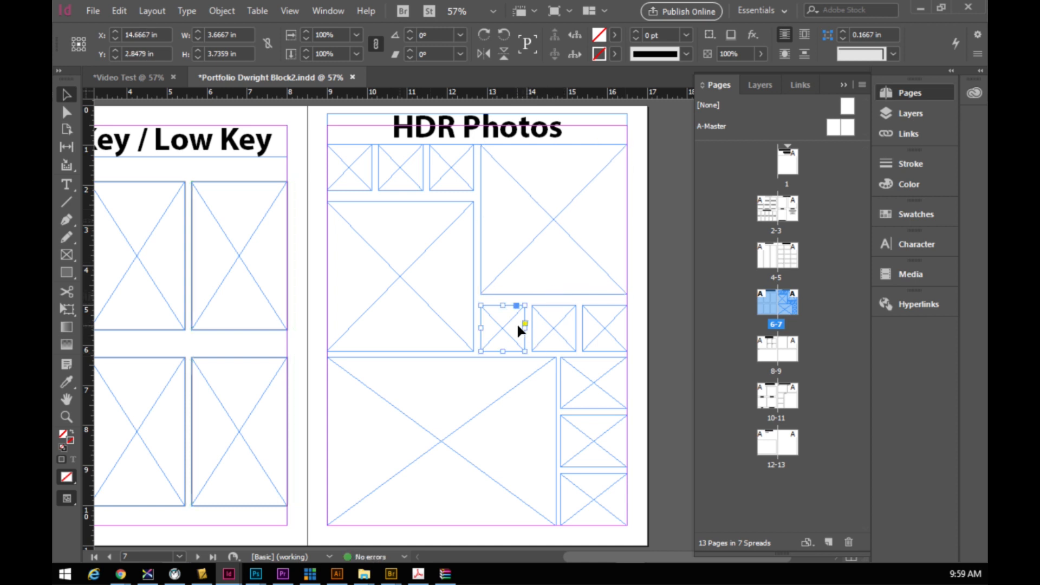
pyautogui.keyDown('shift'); pyautogui.click(547, 323); pyautogui.keyUp('shift')
pyautogui.keyDown('shift'); pyautogui.click(588, 322); pyautogui.keyUp('shift')
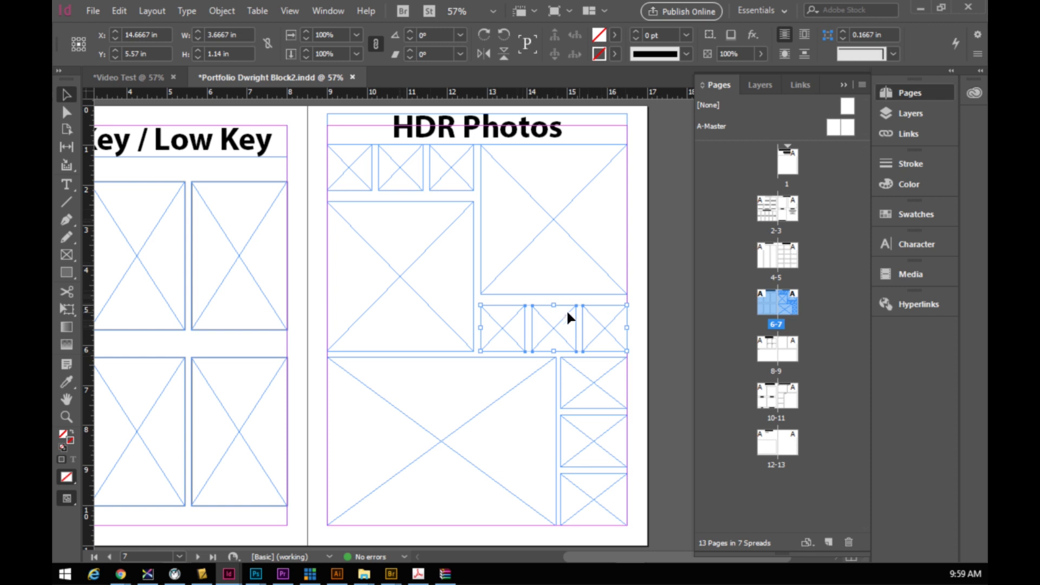
pyautogui.moveTo(555, 305); pyautogui.dragTo(553, 298)
pyautogui.click(357, 167)
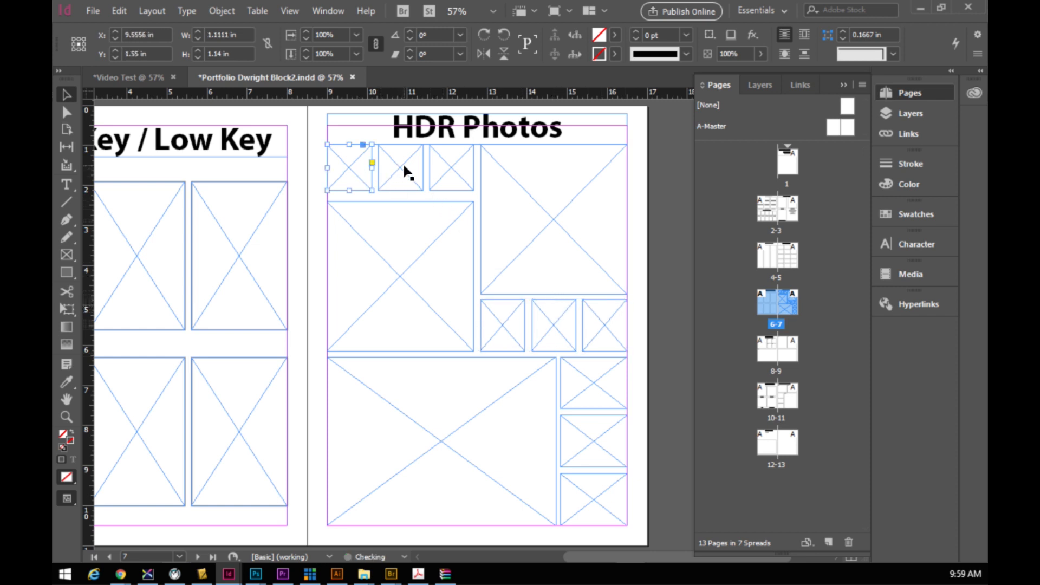
pyautogui.keyDown('shift'); pyautogui.click(446, 178); pyautogui.keyUp('shift')
pyautogui.keyDown('shift'); pyautogui.click(417, 187); pyautogui.keyUp('shift')
pyautogui.moveTo(401, 191); pyautogui.dragTo(401, 195)
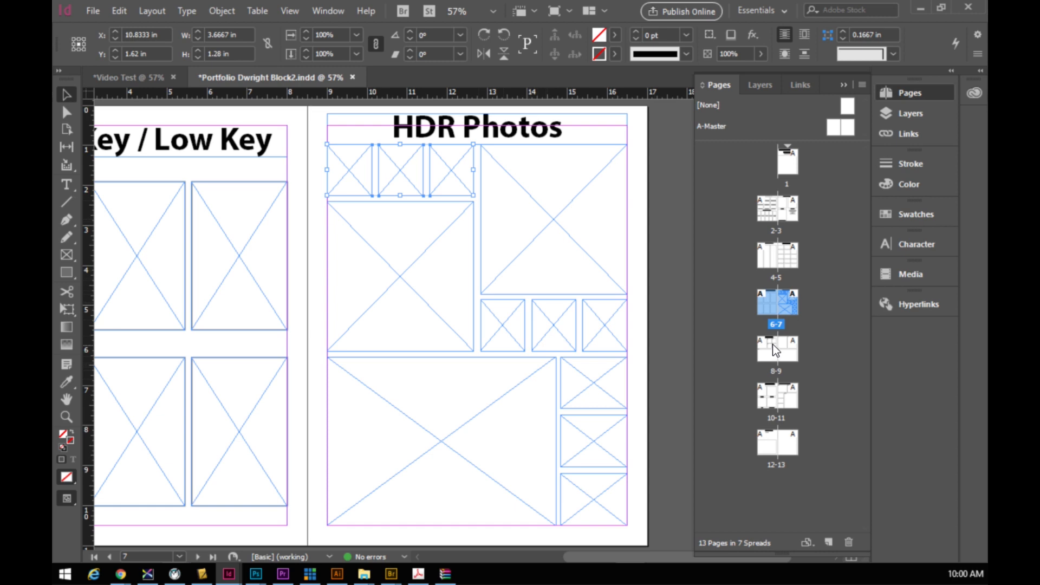
# - Show spread 10-11 of the 2019 template and dock its window as a tab
pyautogui.scroll(-6, 519, 402)
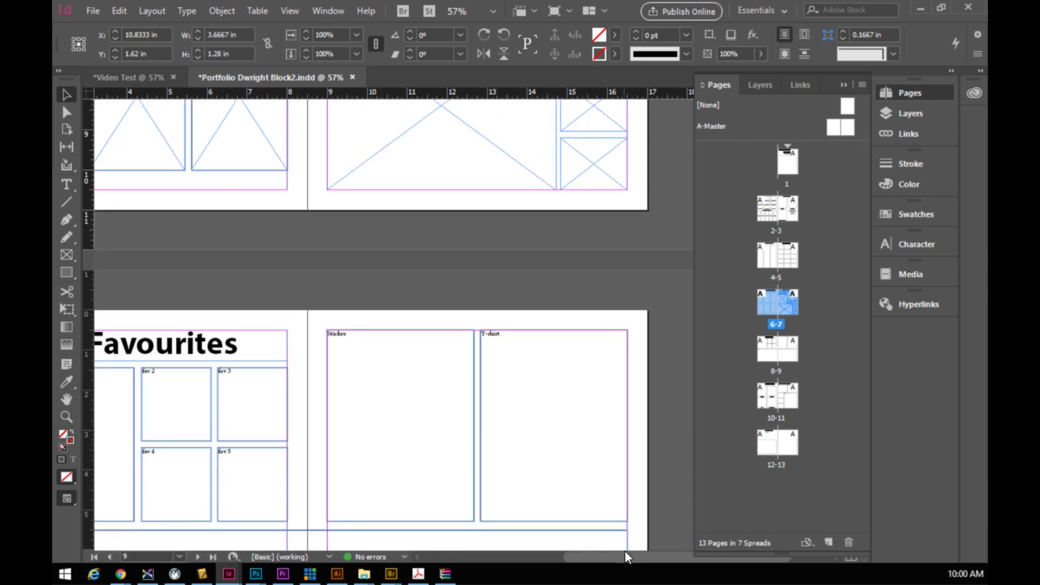
pyautogui.moveTo(626, 557); pyautogui.dragTo(587, 568)
pyautogui.scroll(-3, 534, 328)
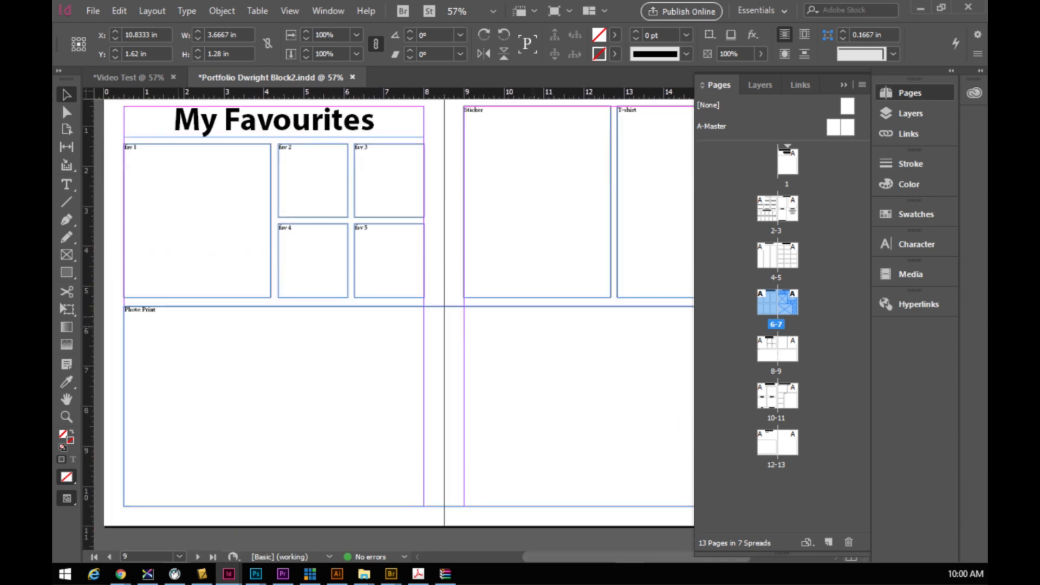
pyautogui.hotkey('ctrl', '`')
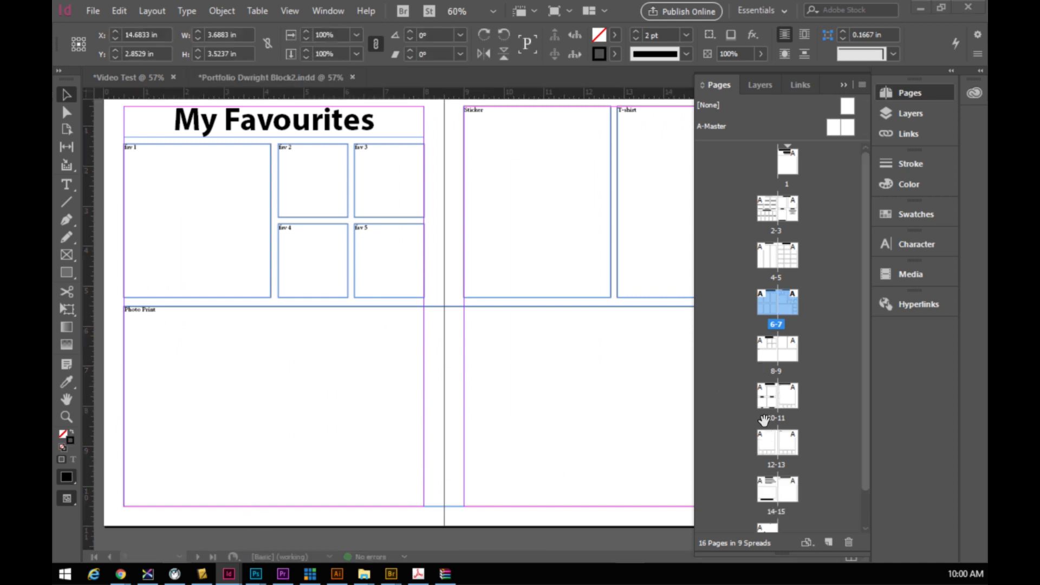
pyautogui.click(774, 398)
pyautogui.doubleClick(774, 398)
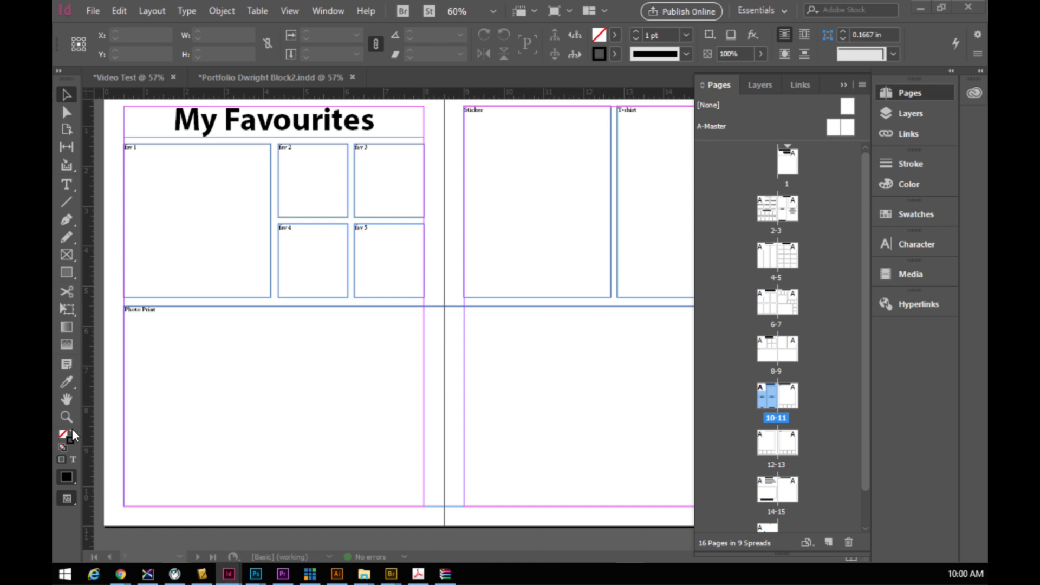
pyautogui.moveTo(53, 157); pyautogui.dragTo(395, 82)
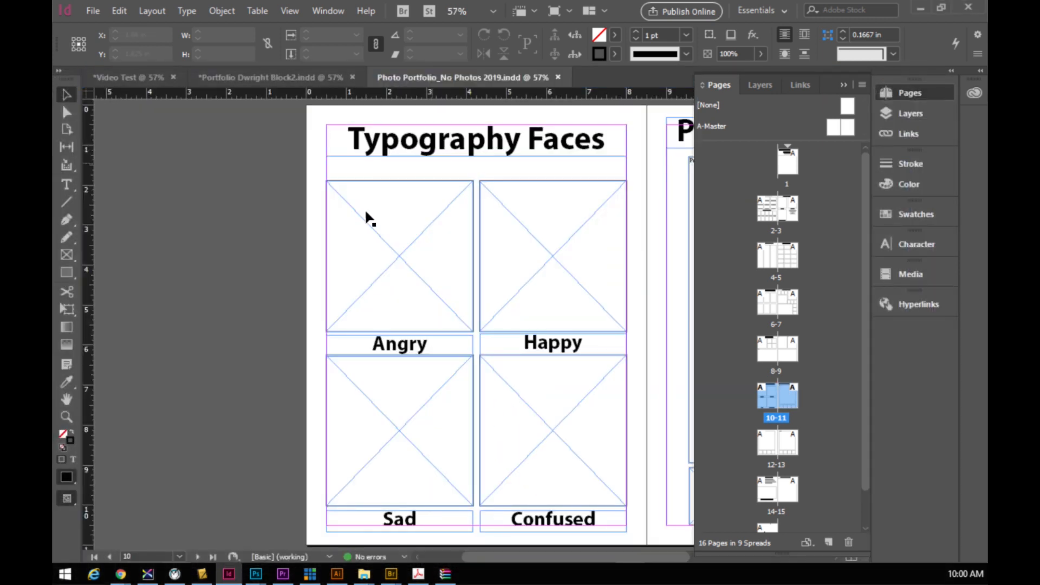
# - Return to the portfolio document and scroll down its spreads
pyautogui.moveTo(499, 557); pyautogui.dragTo(561, 558)
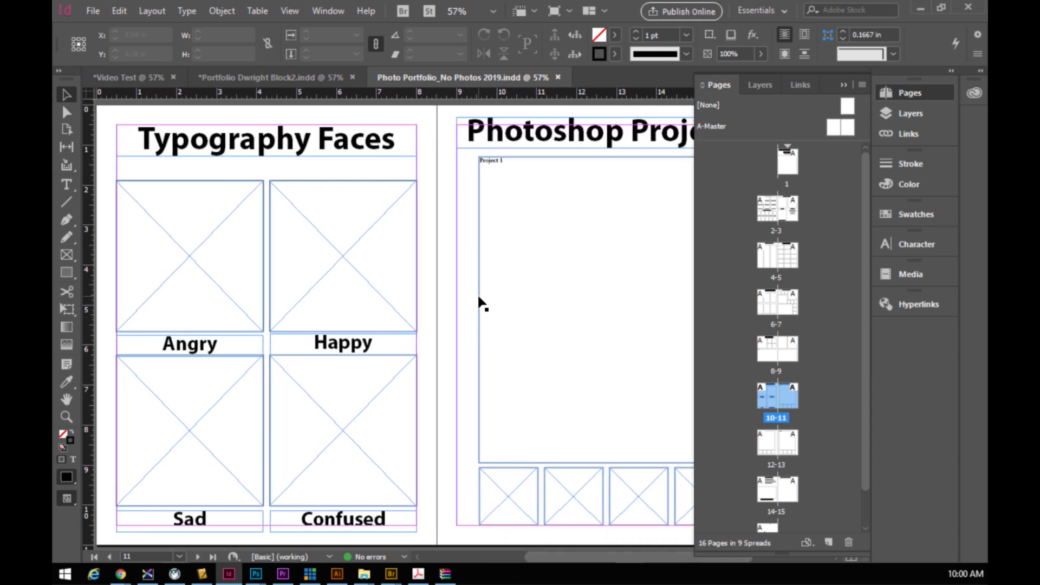
pyautogui.click(290, 77)
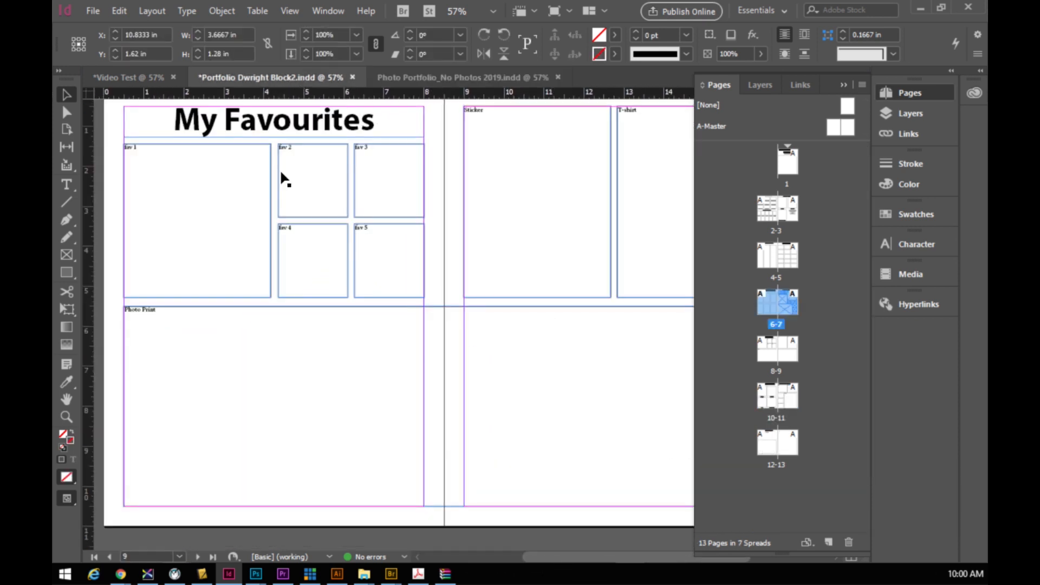
pyautogui.scroll(-10, 544, 353)
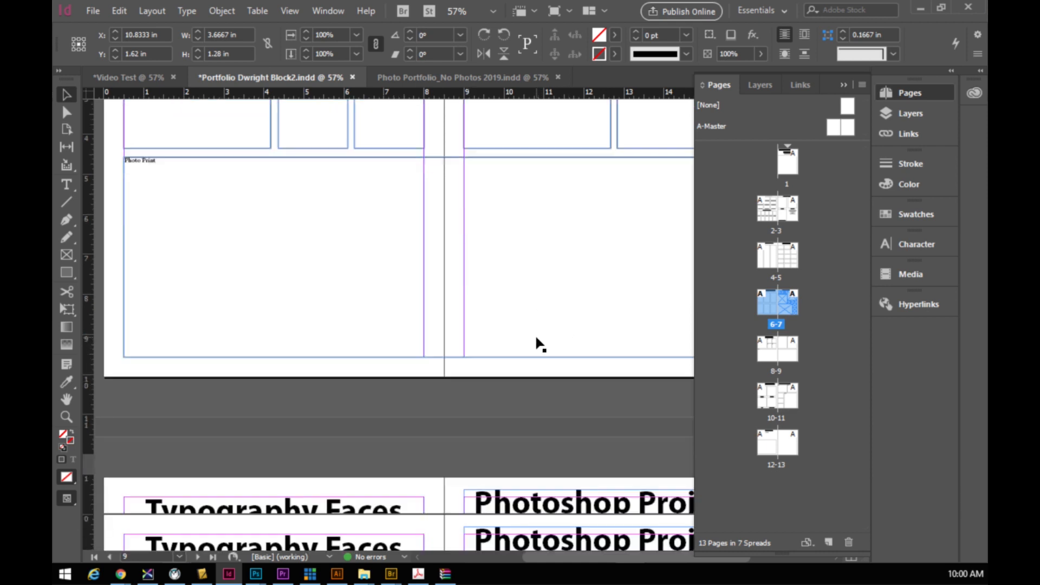
# - Delete the Proj 2, Movie poster and three small image frames from the Photoshop Projects page
pyautogui.scroll(-2, 453, 355)
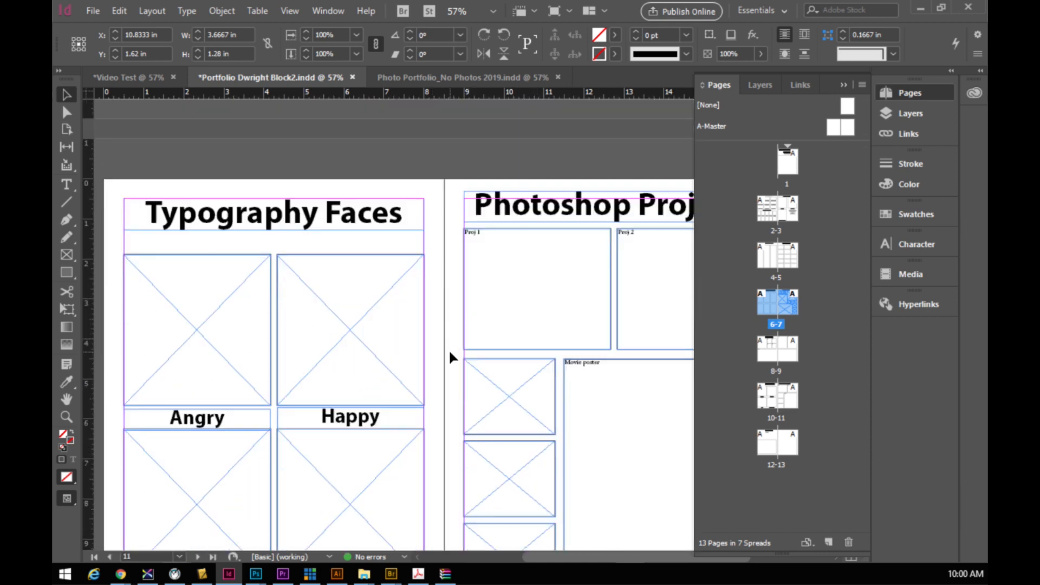
pyautogui.scroll(-2, 623, 287)
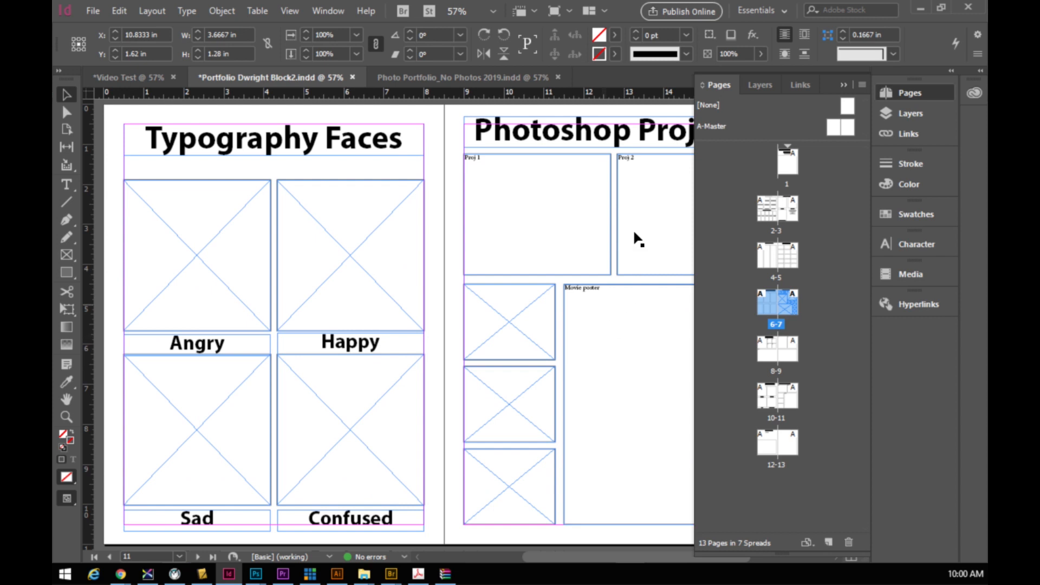
pyautogui.moveTo(605, 557); pyautogui.dragTo(652, 557)
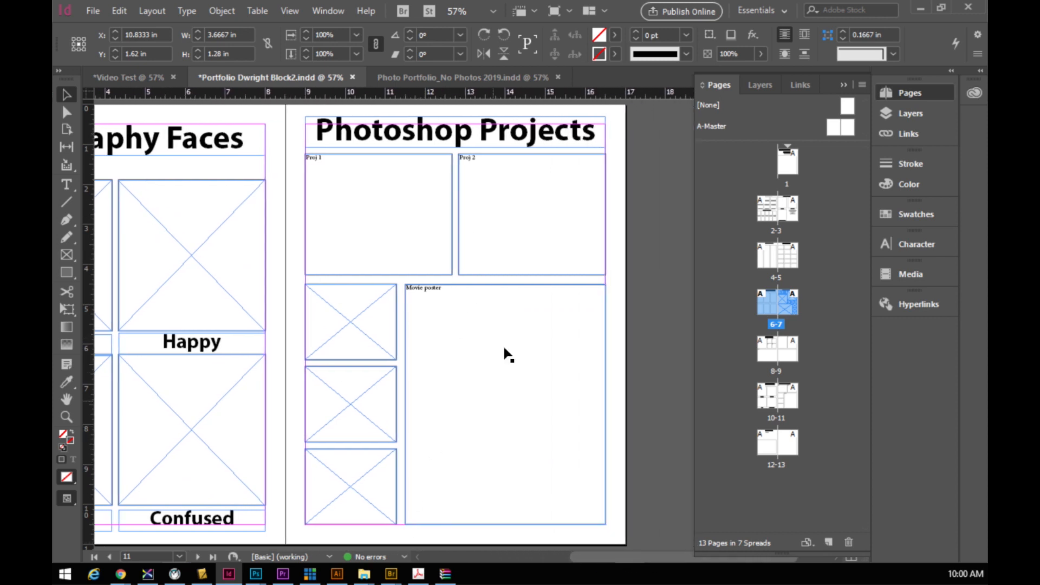
pyautogui.click(505, 237)
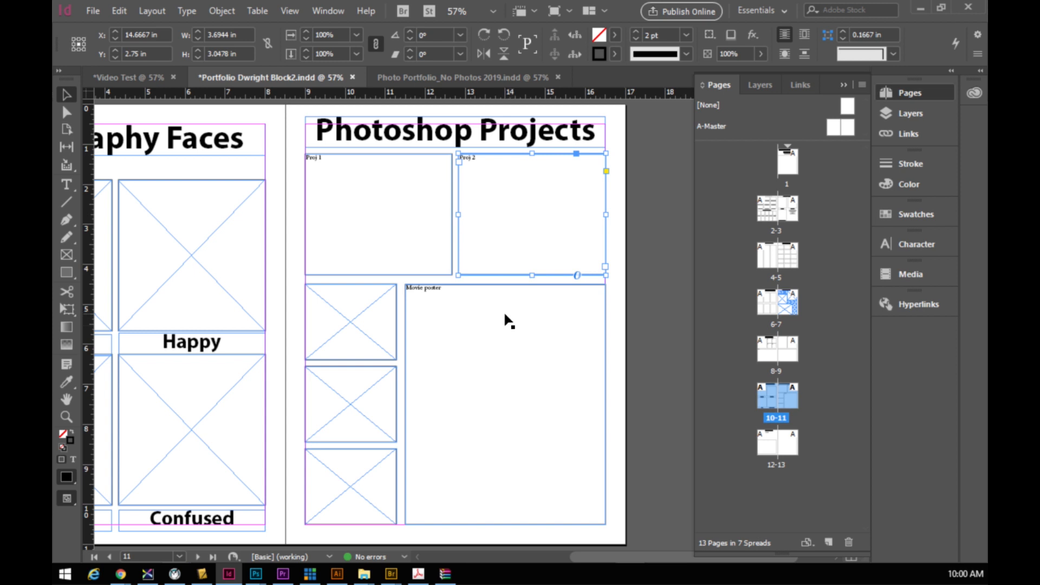
pyautogui.press('Delete')
pyautogui.click(471, 351)
pyautogui.press('Delete')
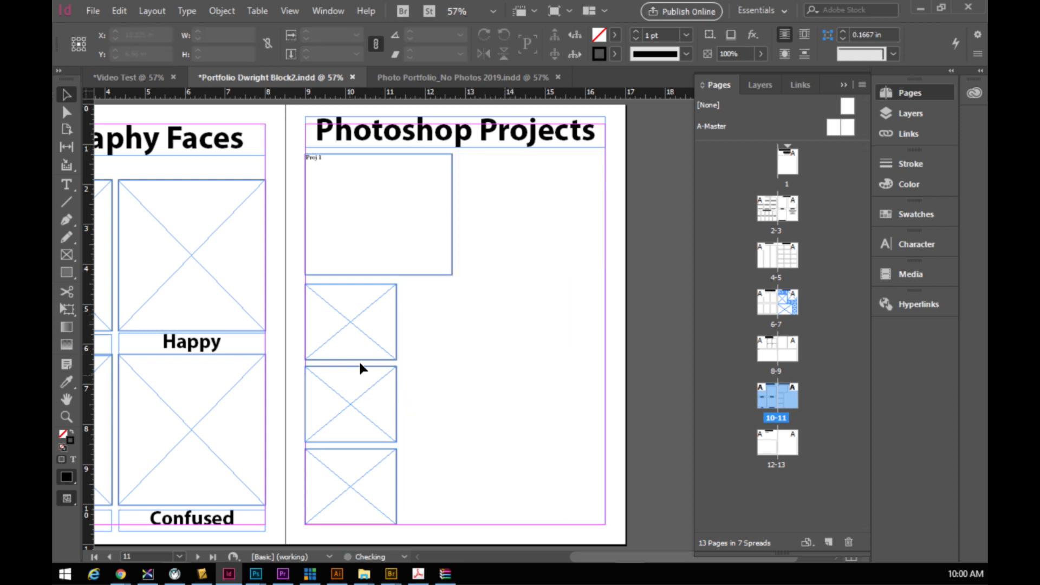
pyautogui.click(363, 331)
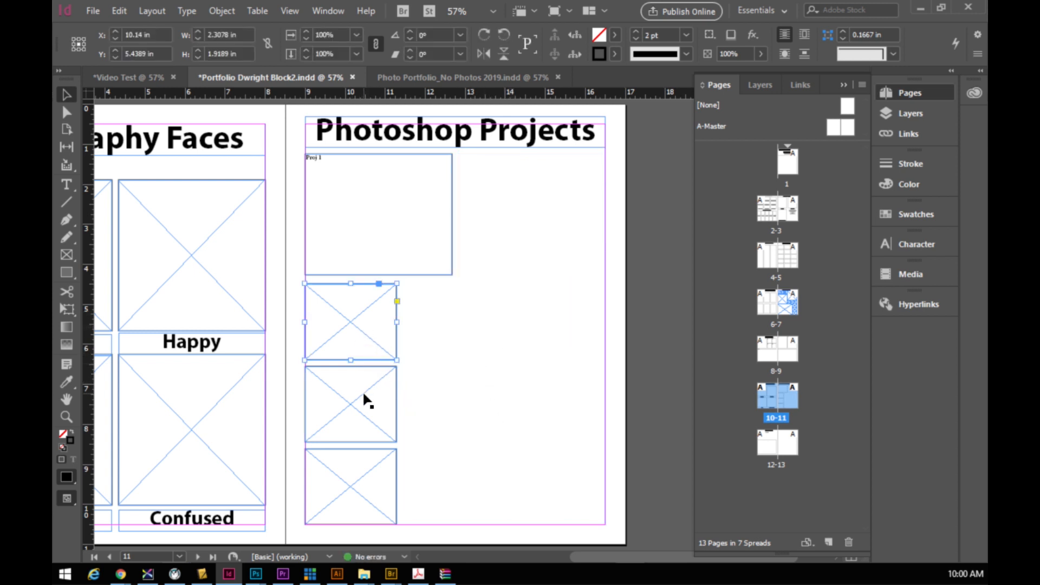
pyautogui.press('Delete')
pyautogui.click(359, 408)
pyautogui.press('Delete')
pyautogui.click(372, 474)
pyautogui.press('Delete')
# - Enlarge Proj 1 to fill most of the page, narrowed to 6.32 in wide, then view the template
pyautogui.click(423, 250)
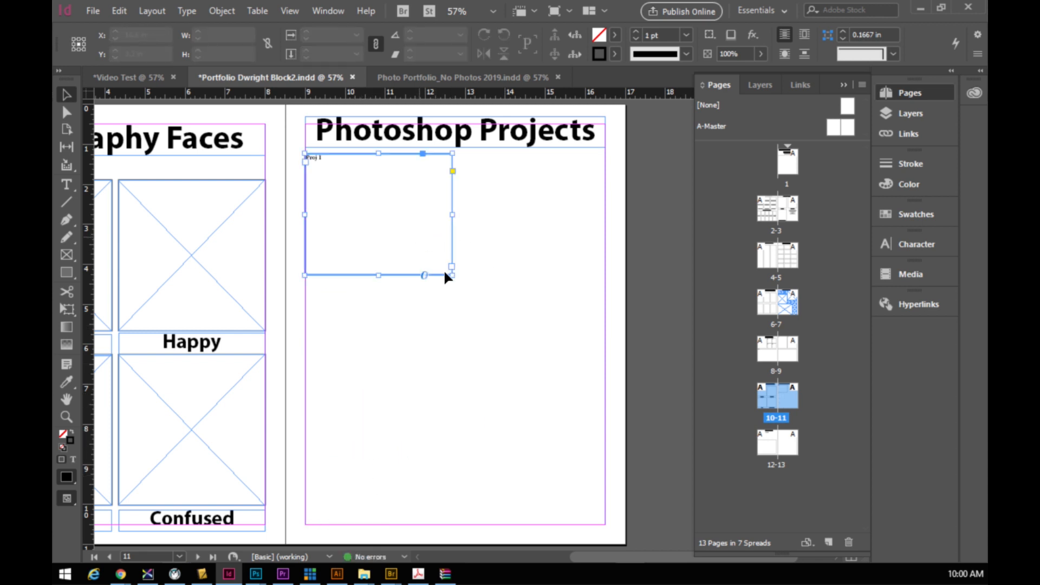
pyautogui.moveTo(452, 276); pyautogui.dragTo(600, 471)
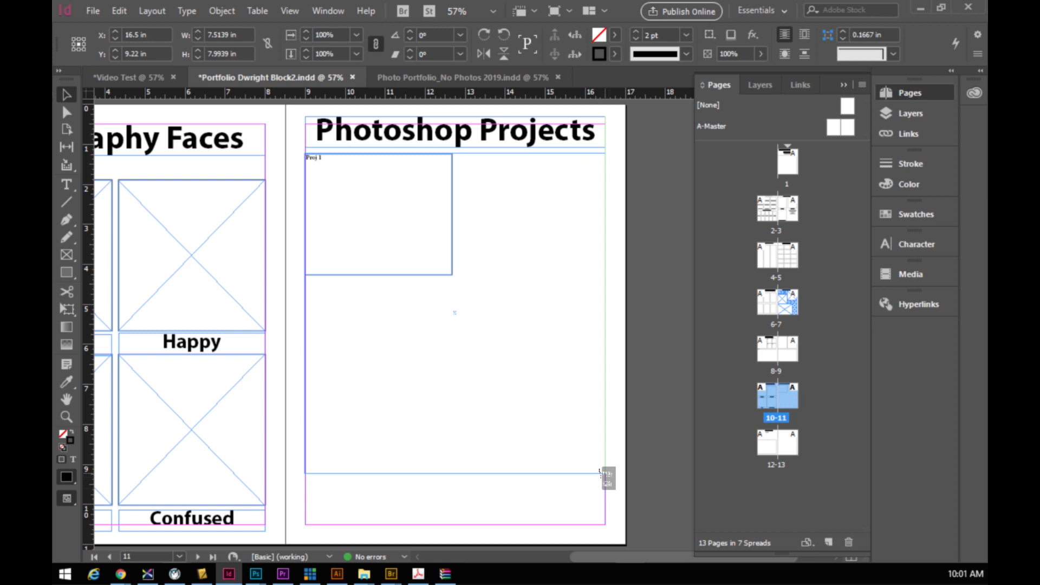
pyautogui.moveTo(600, 471); pyautogui.dragTo(605, 470)
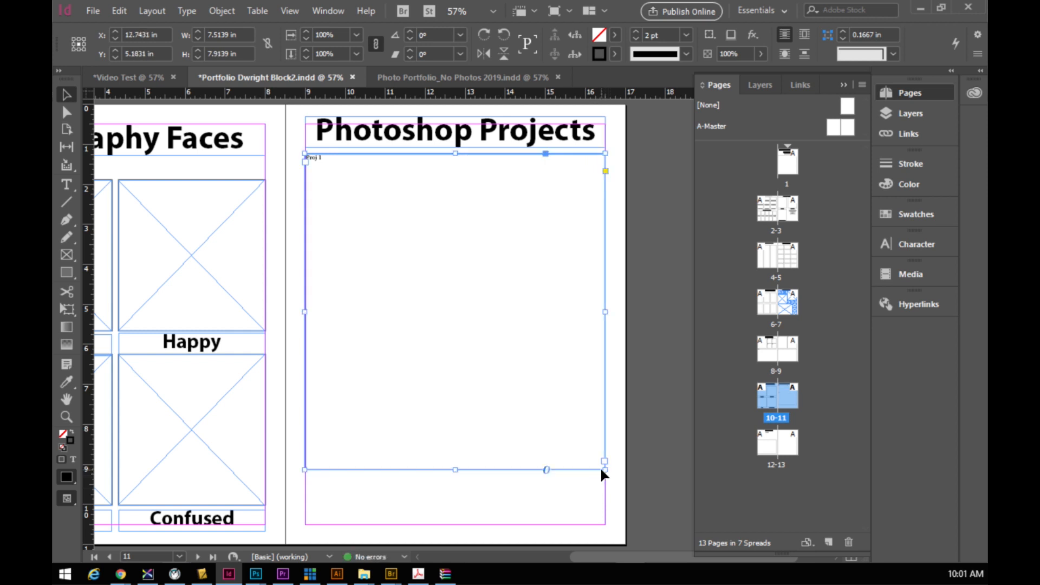
pyautogui.moveTo(305, 310); pyautogui.dragTo(329, 311)
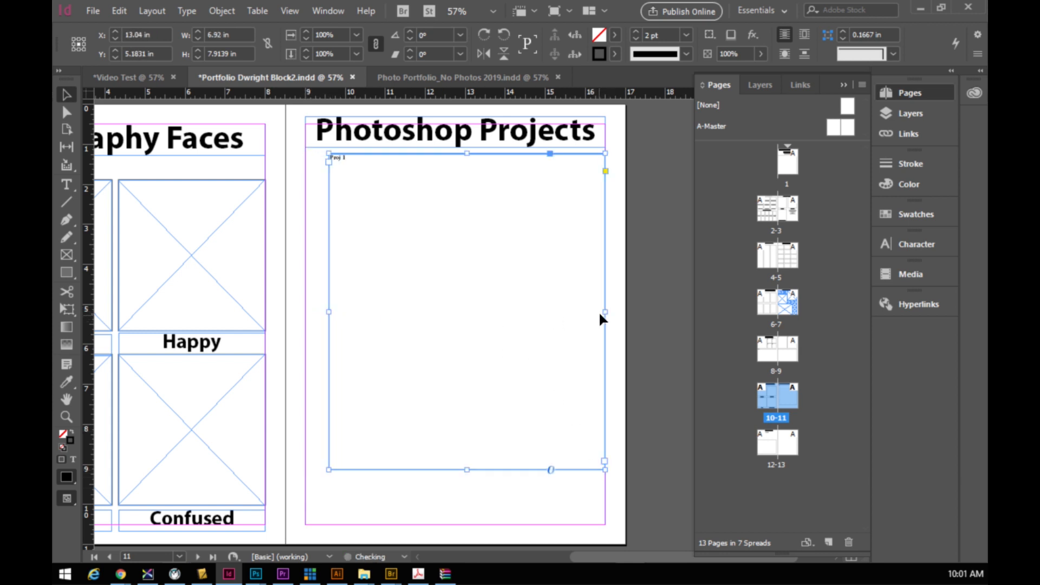
pyautogui.moveTo(604, 312); pyautogui.dragTo(580, 310)
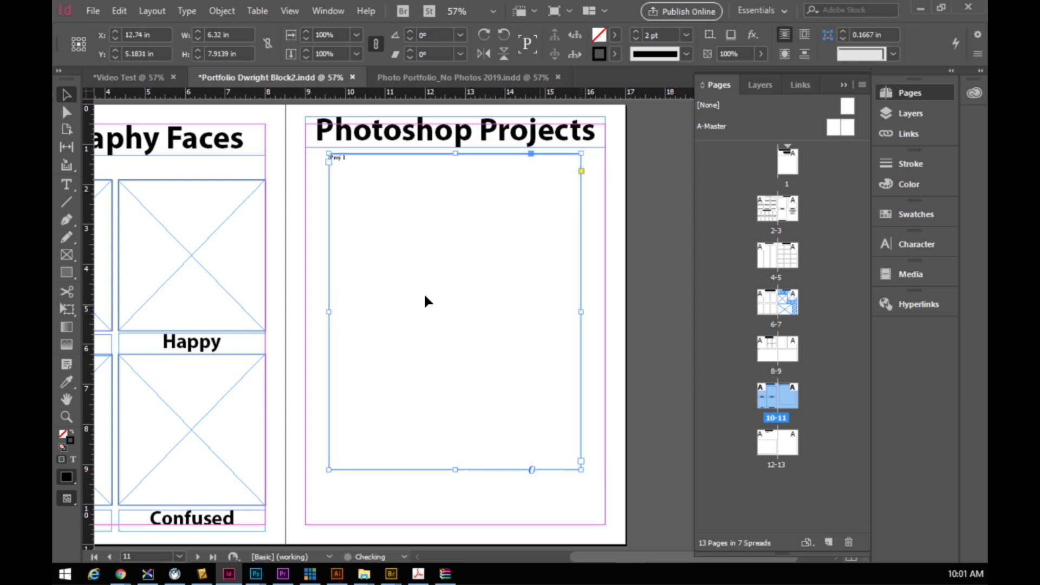
pyautogui.click(359, 482)
pyautogui.click(65, 253)
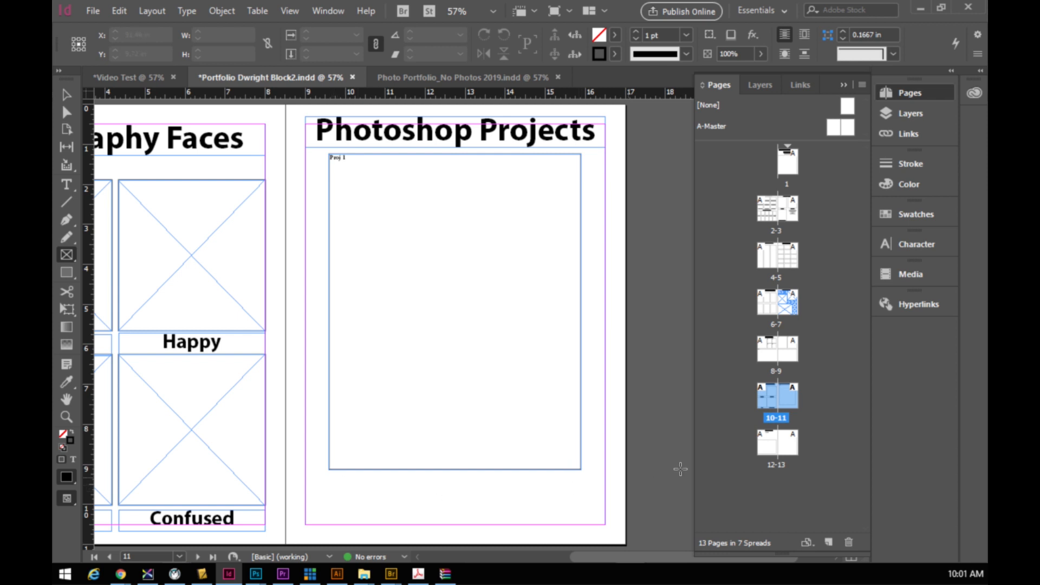
pyautogui.click(455, 78)
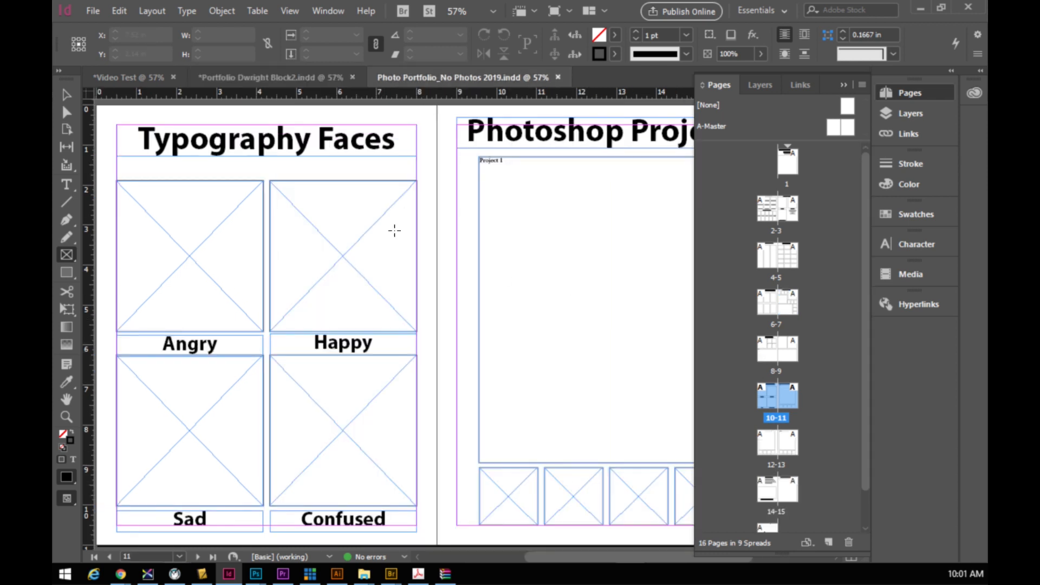
# - Draw a row of four placeholder frames below Proj 1 with a 2 pt stroke
pyautogui.moveTo(551, 557); pyautogui.dragTo(576, 558)
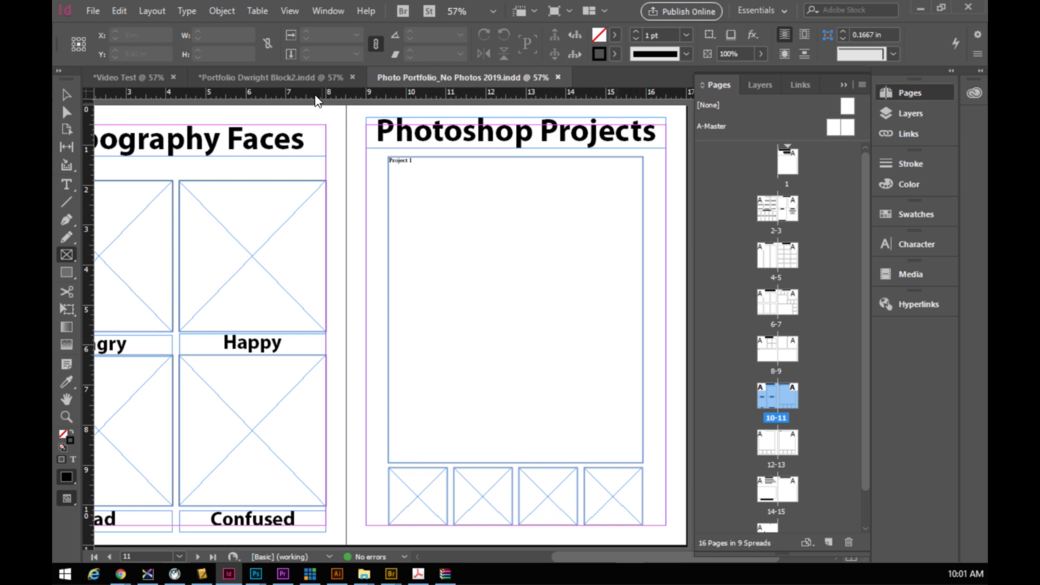
pyautogui.click(307, 80)
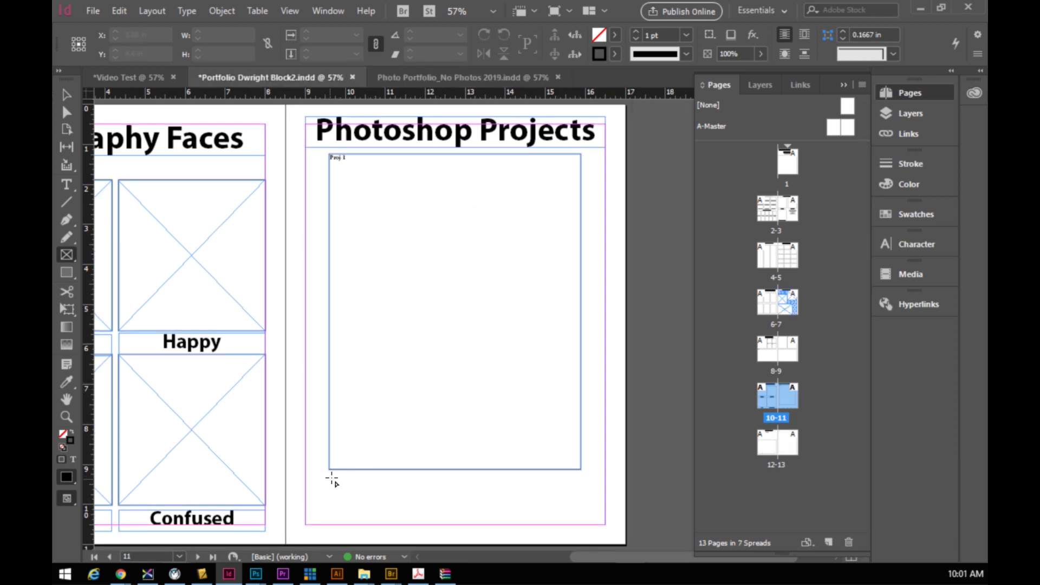
pyautogui.moveTo(331, 479); pyautogui.dragTo(577, 532)
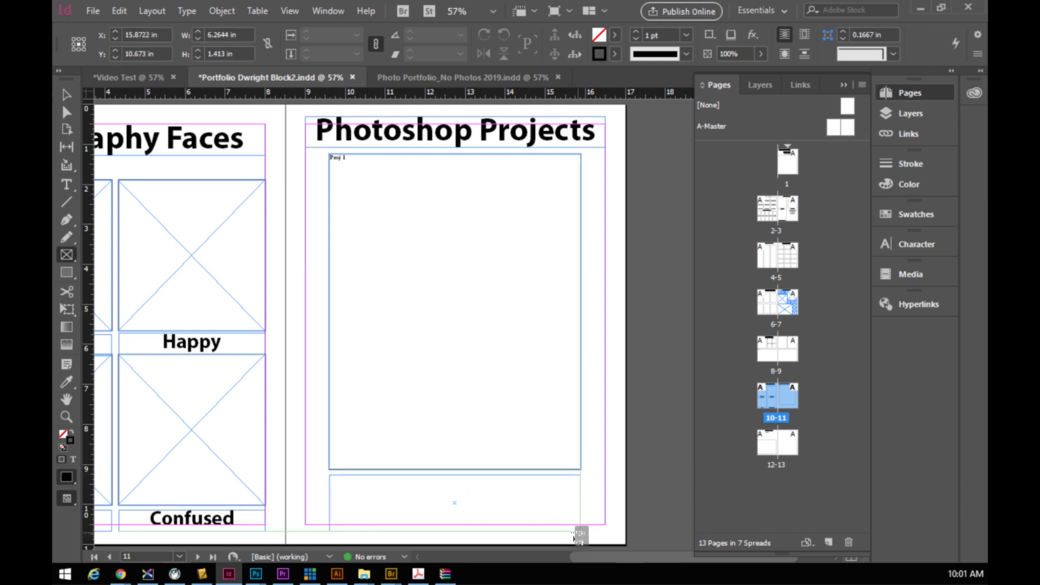
pyautogui.press('Right')
pyautogui.press('Right')
pyautogui.press('Right')
pyautogui.moveTo(577, 536); pyautogui.dragTo(576, 532)
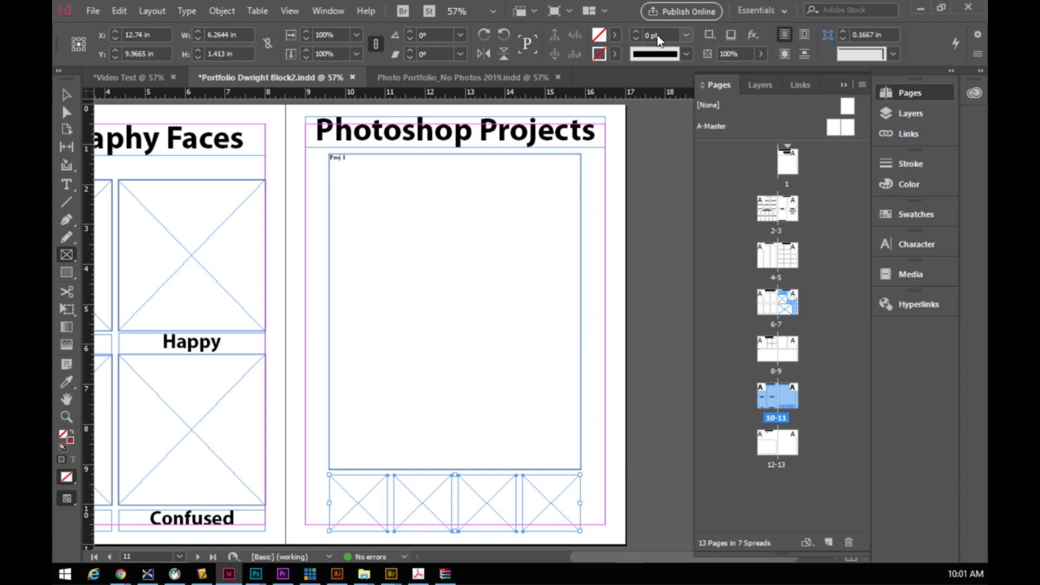
pyautogui.click(686, 35)
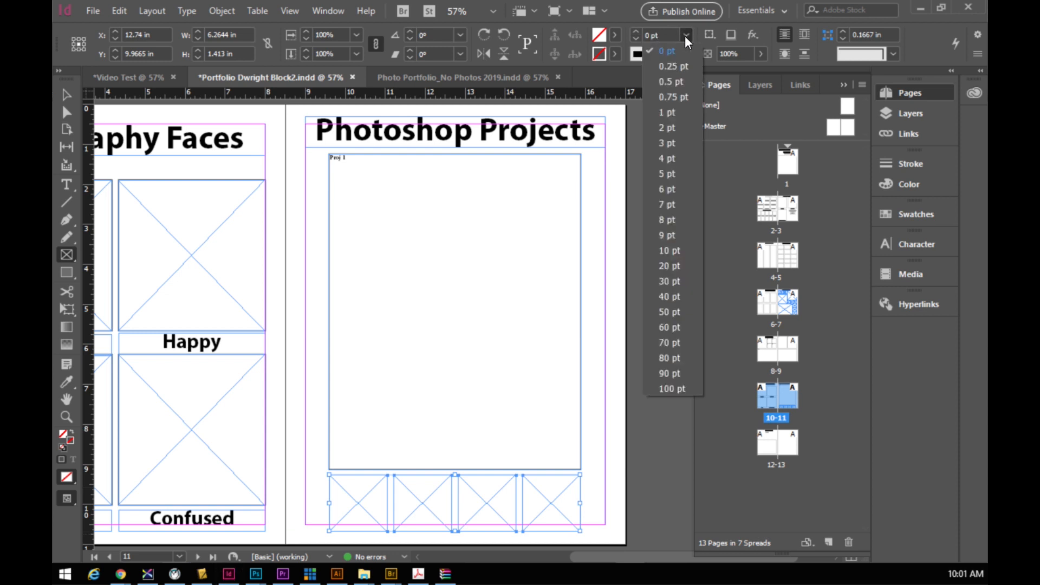
pyautogui.click(664, 124)
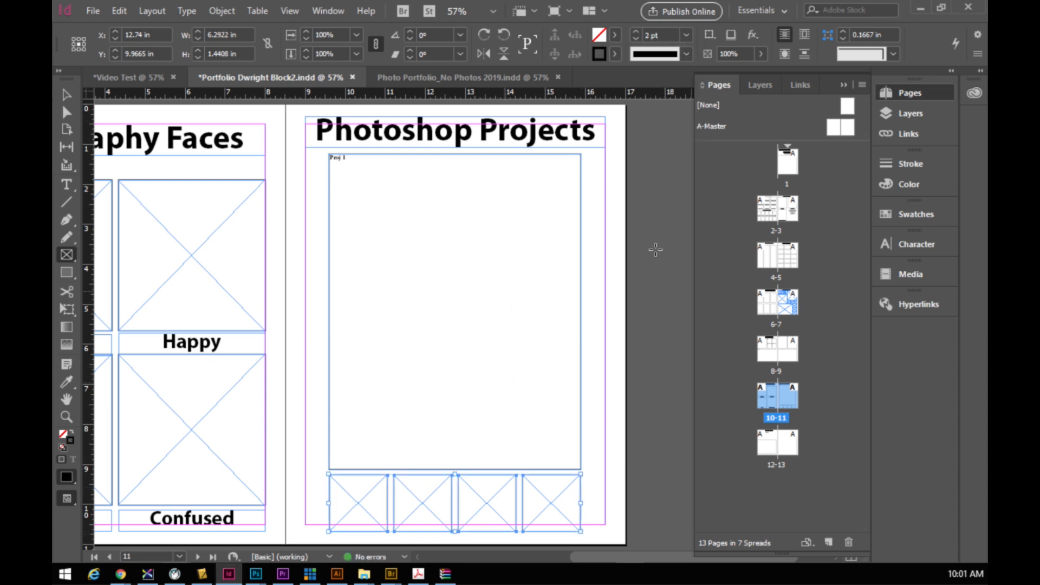
# - Marquee-select all placeholders on the HDR Photos page and set their stroke to 2 pt
pyautogui.scroll(15, 515, 325)
pyautogui.scroll(12, 515, 327)
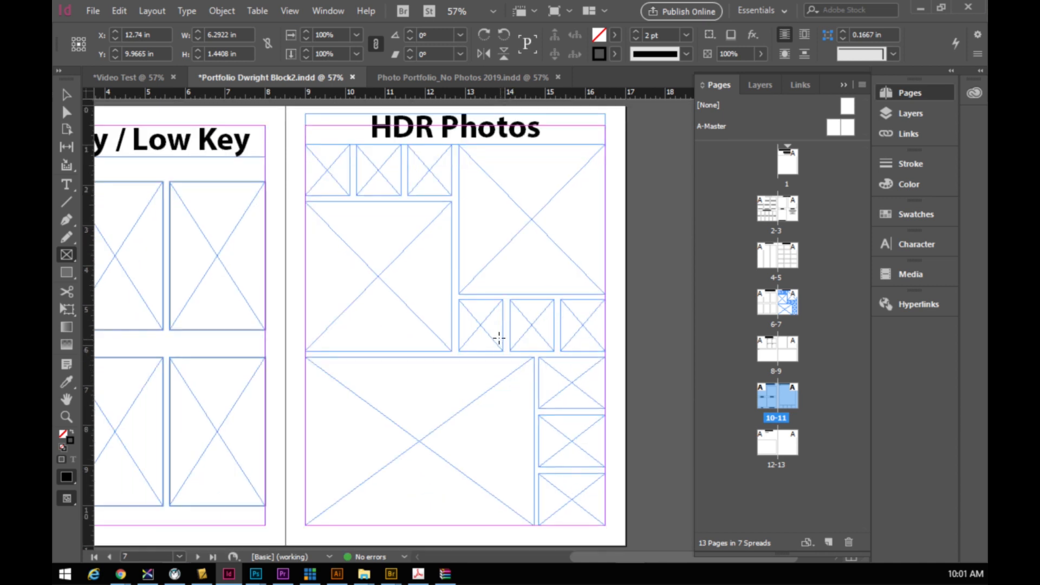
pyautogui.scroll(-1, 320, 168)
pyautogui.scroll(1, 306, 162)
pyautogui.click(68, 95)
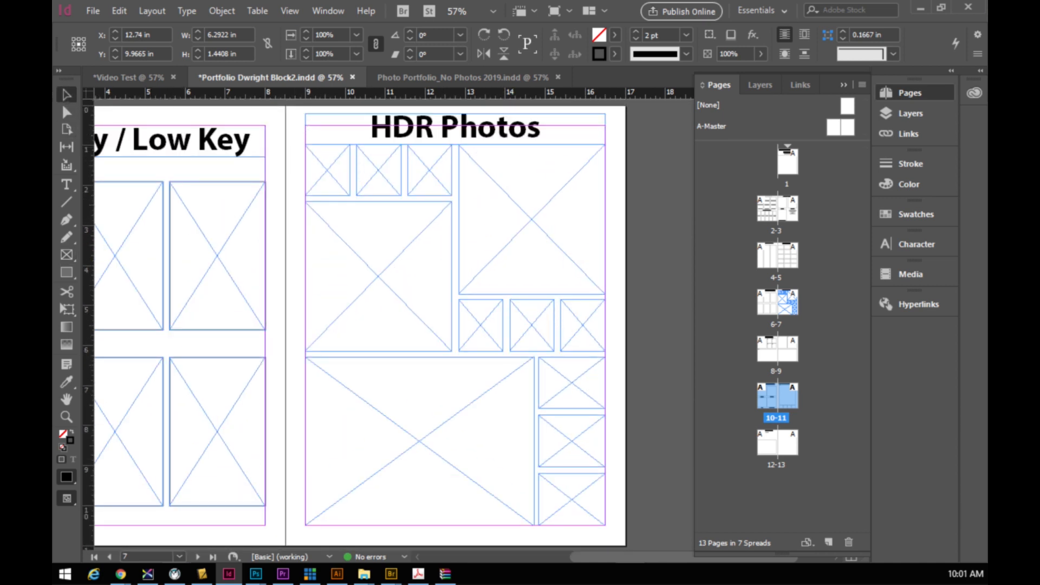
pyautogui.moveTo(300, 157); pyautogui.dragTo(616, 528)
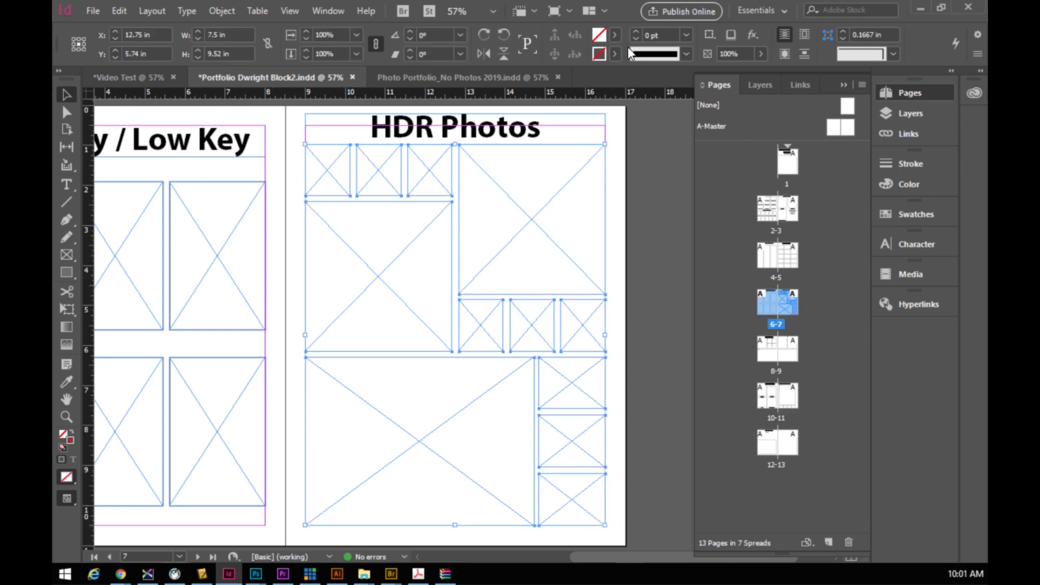
pyautogui.click(687, 36)
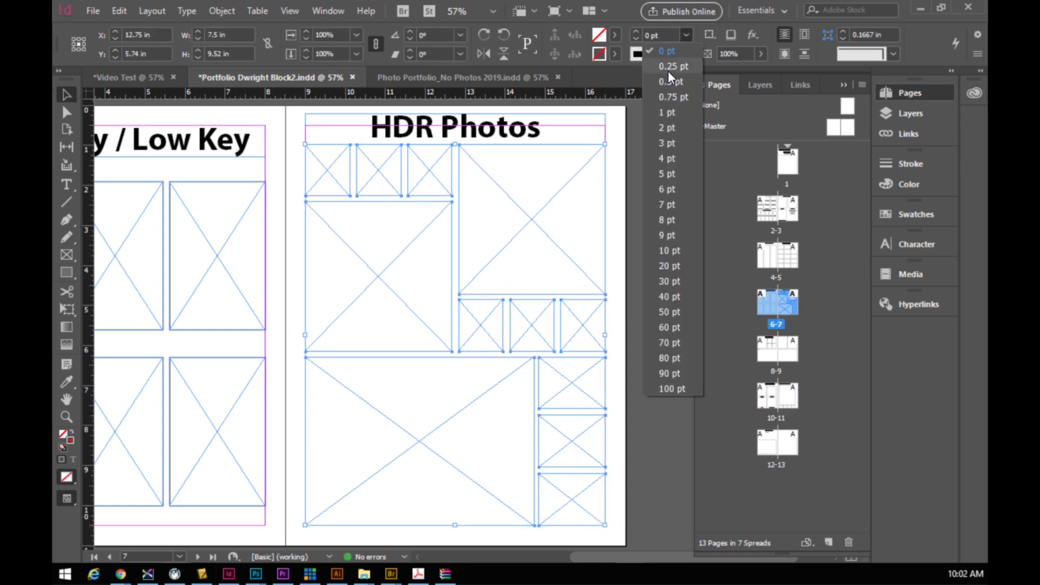
pyautogui.click(664, 128)
pyautogui.click(616, 306)
pyautogui.scroll(-15, 562, 308)
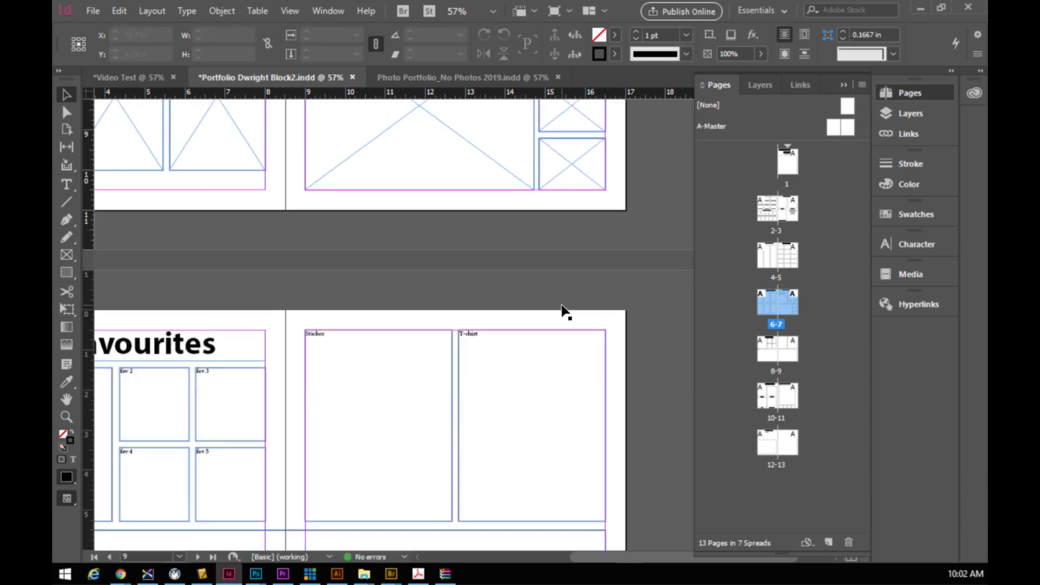
# - Insert two new pages after page 11 and return to the Photoshop Projects page
pyautogui.scroll(-6, 466, 289)
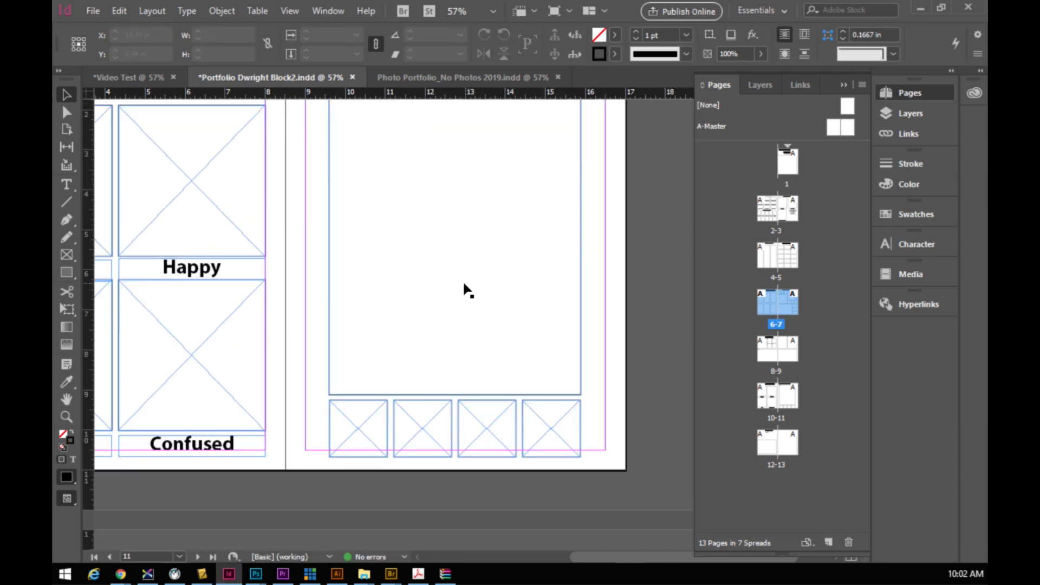
pyautogui.scroll(1, 458, 281)
pyautogui.scroll(1, 459, 274)
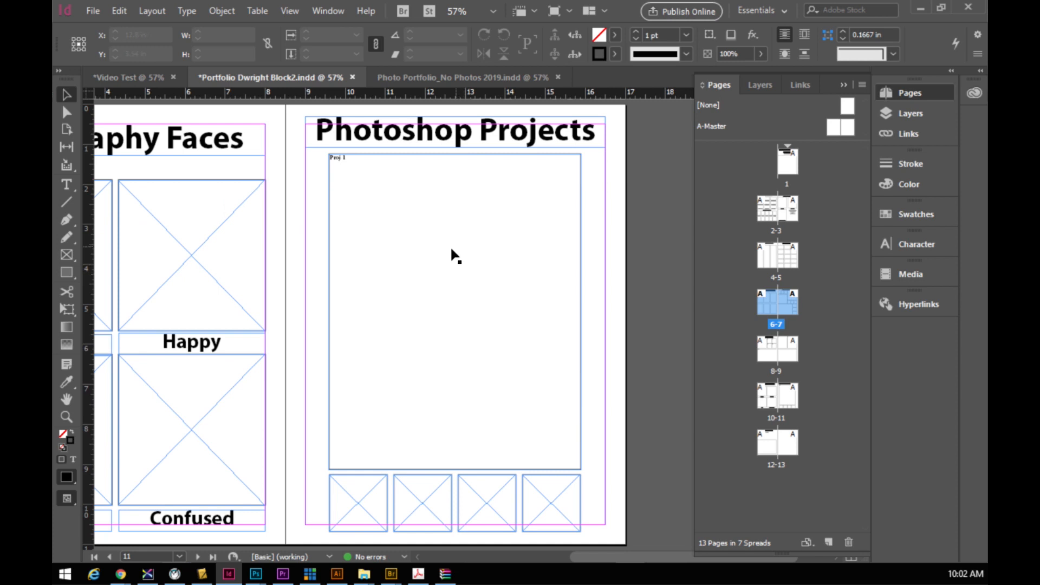
pyautogui.scroll(-1, 452, 251)
pyautogui.scroll(1, 455, 336)
pyautogui.click(788, 400)
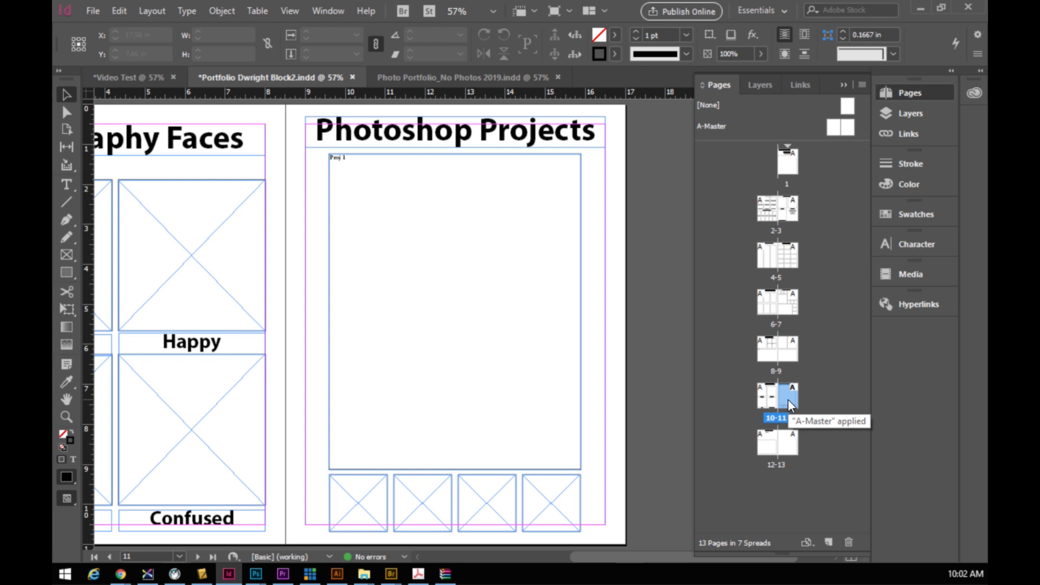
pyautogui.doubleClick(779, 399)
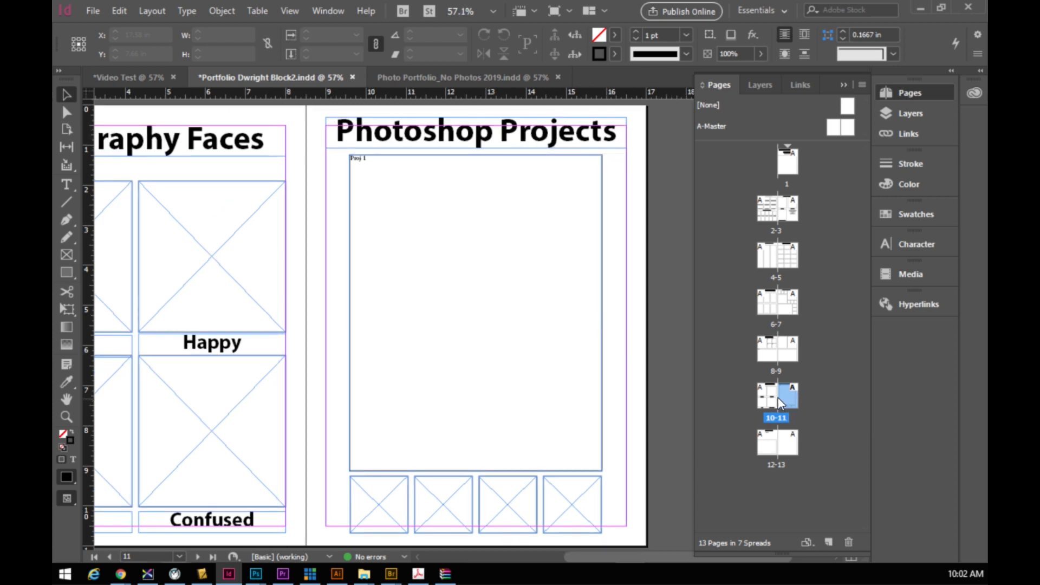
pyautogui.click(829, 543)
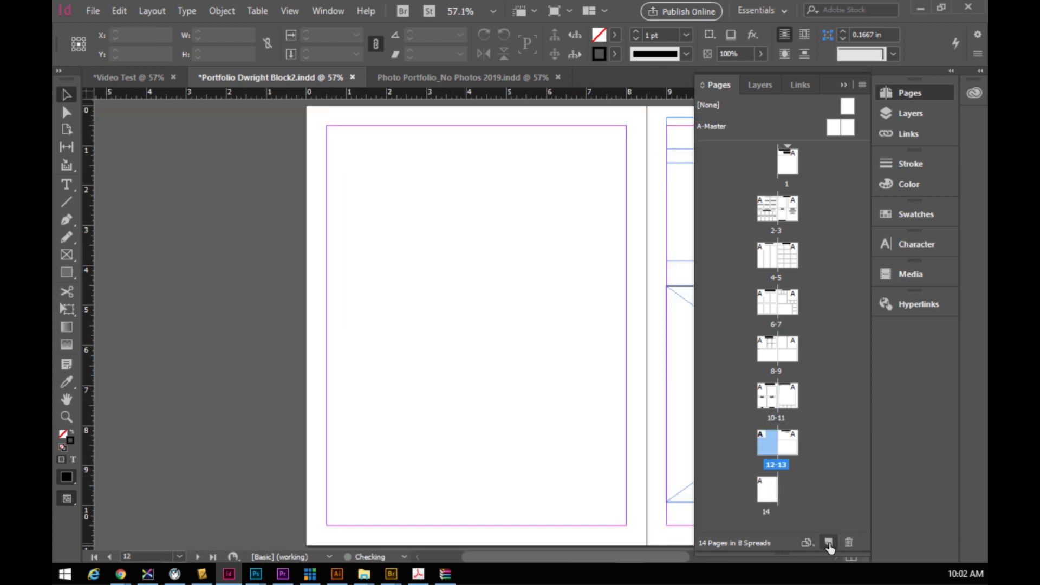
pyautogui.click(829, 542)
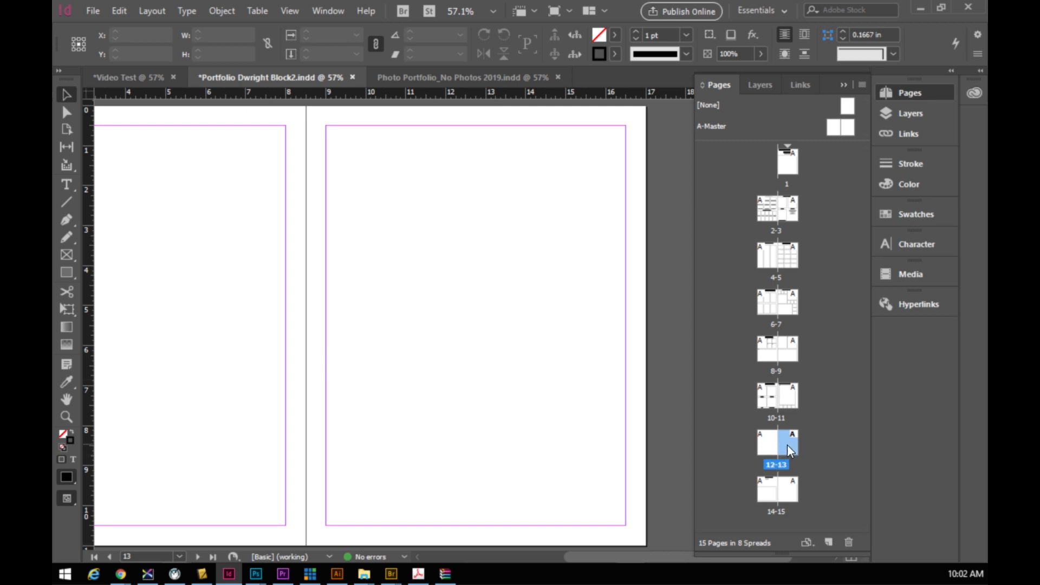
pyautogui.doubleClick(789, 398)
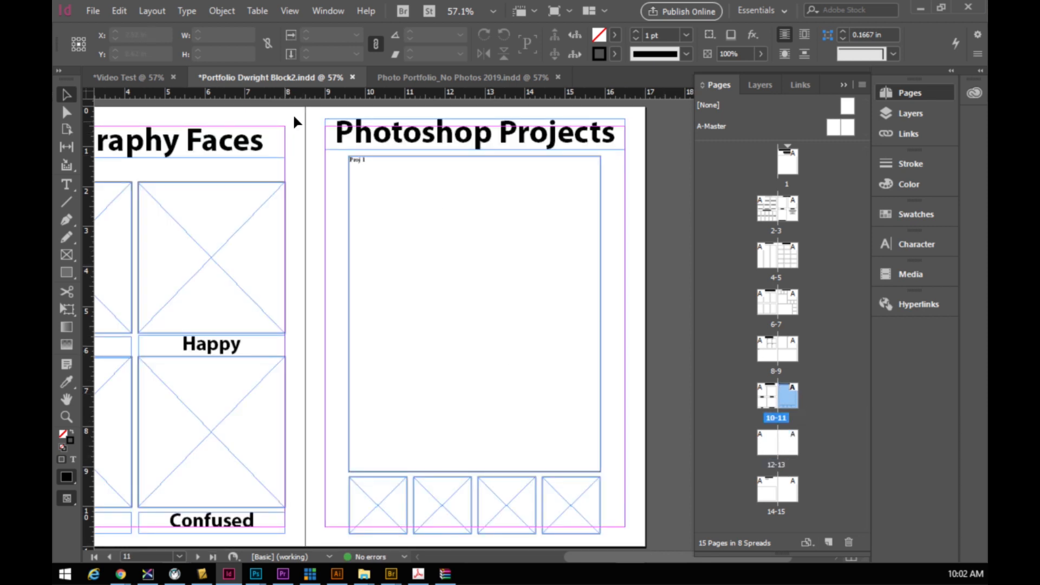
# - Paste page 11's Photoshop Projects layout in place onto page 12, at X 4.25 in, Y 5.5 in
pyautogui.moveTo(323, 113); pyautogui.dragTo(631, 542)
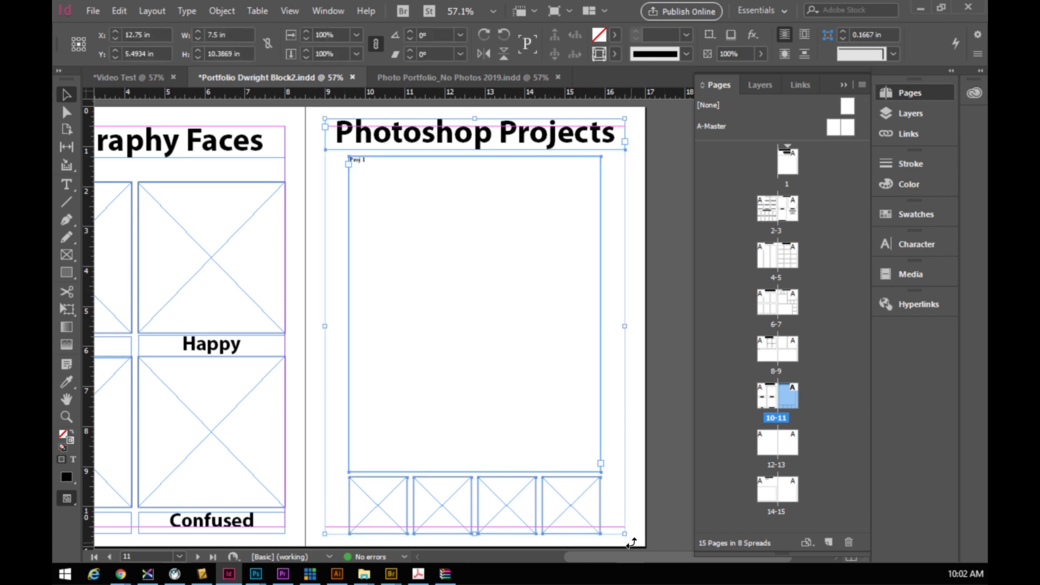
pyautogui.doubleClick(772, 442)
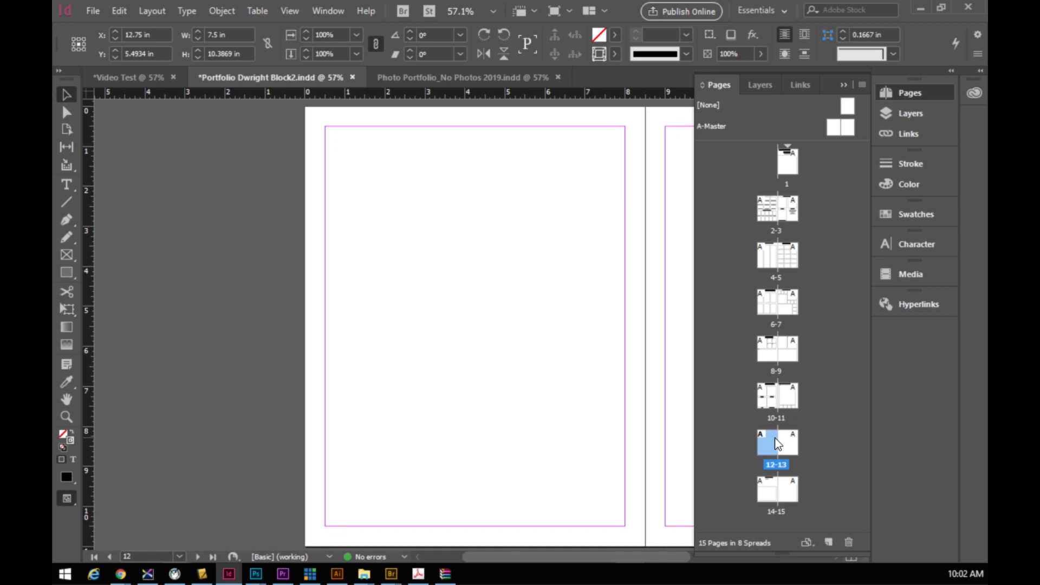
pyautogui.hotkey('ctrl', 'alt', 'shift', 'v')
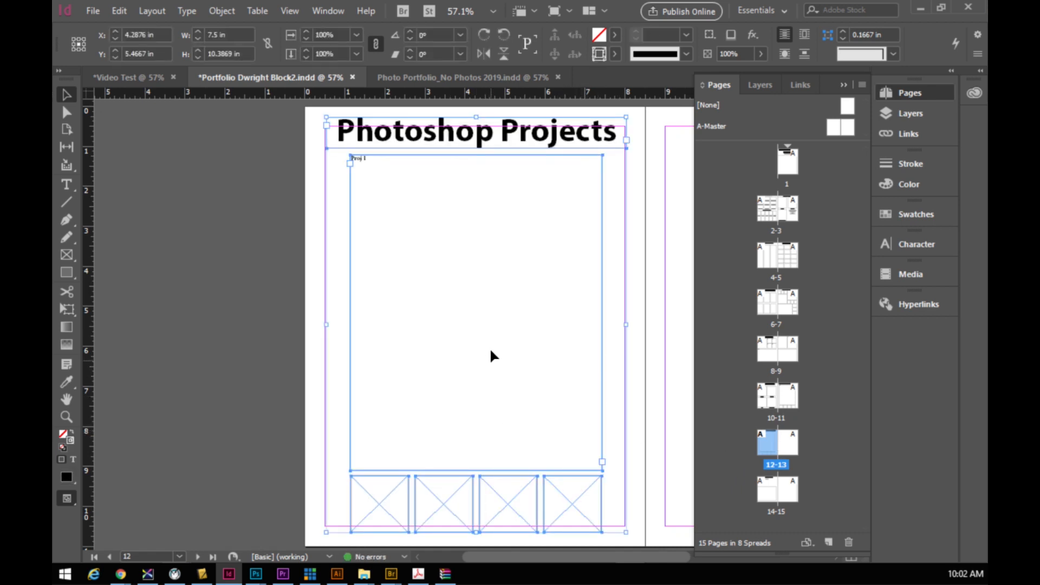
pyautogui.moveTo(491, 355); pyautogui.dragTo(490, 356)
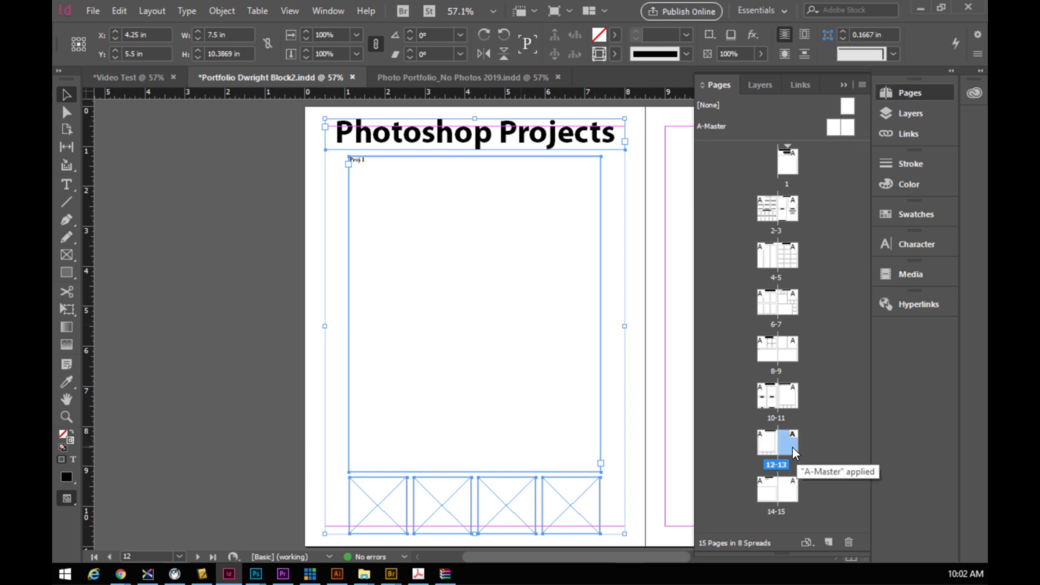
# - Delete the extra blank page, then duplicate page 12 and move the copy beside it as page 13
pyautogui.rightClick(792, 446)
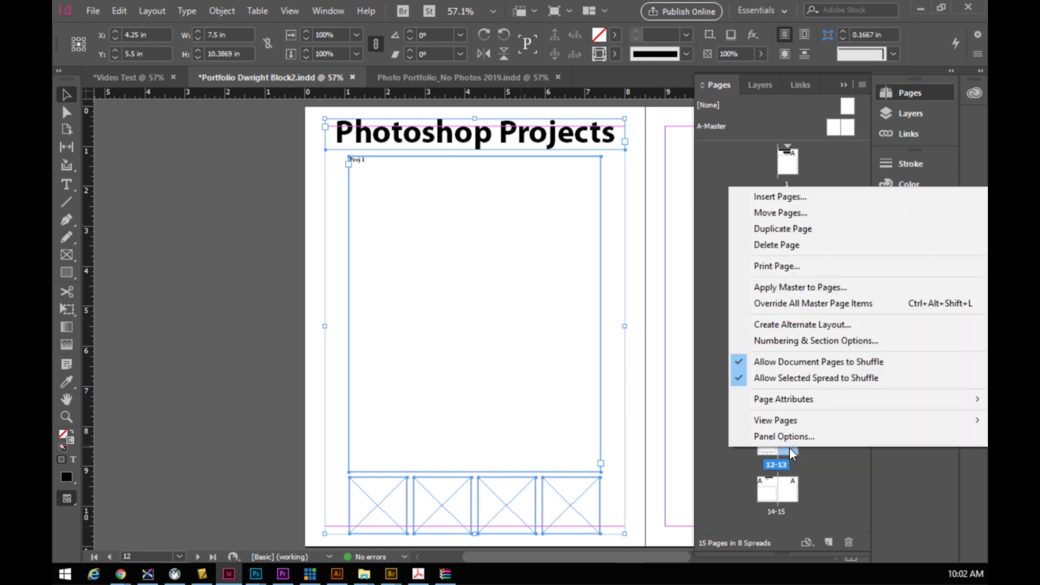
pyautogui.click(776, 246)
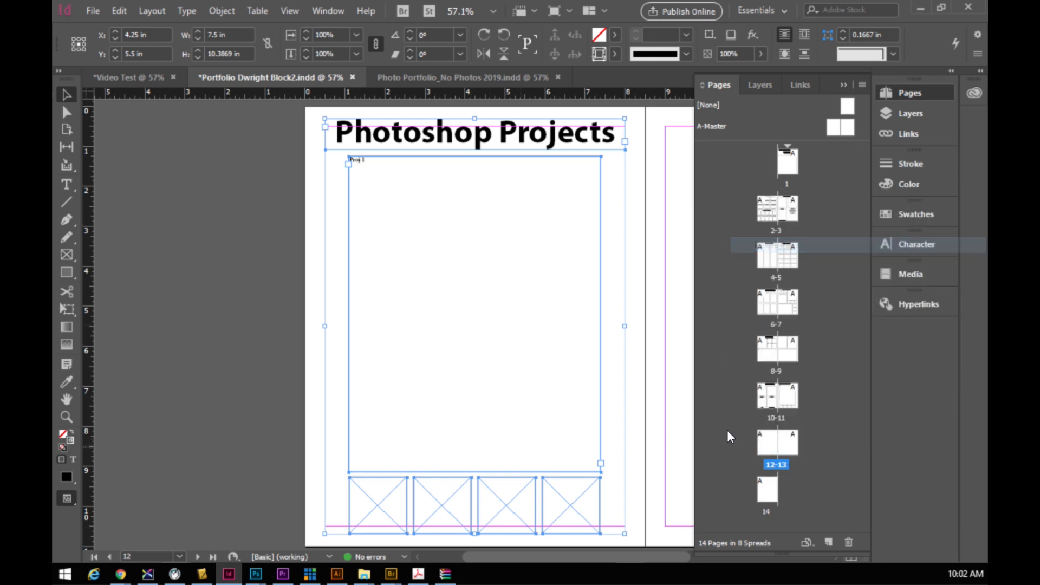
pyautogui.click(768, 448)
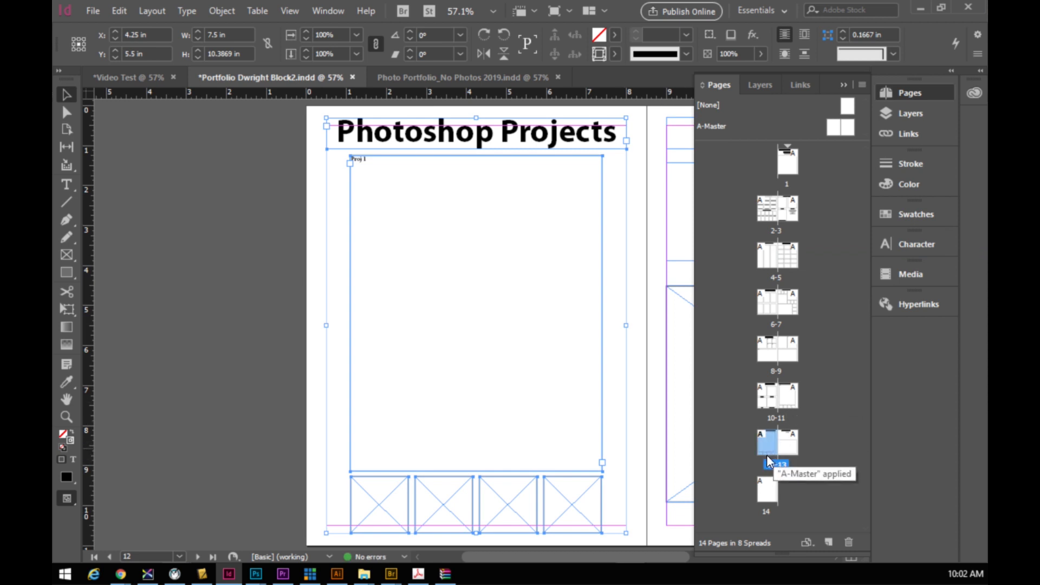
pyautogui.rightClick(769, 447)
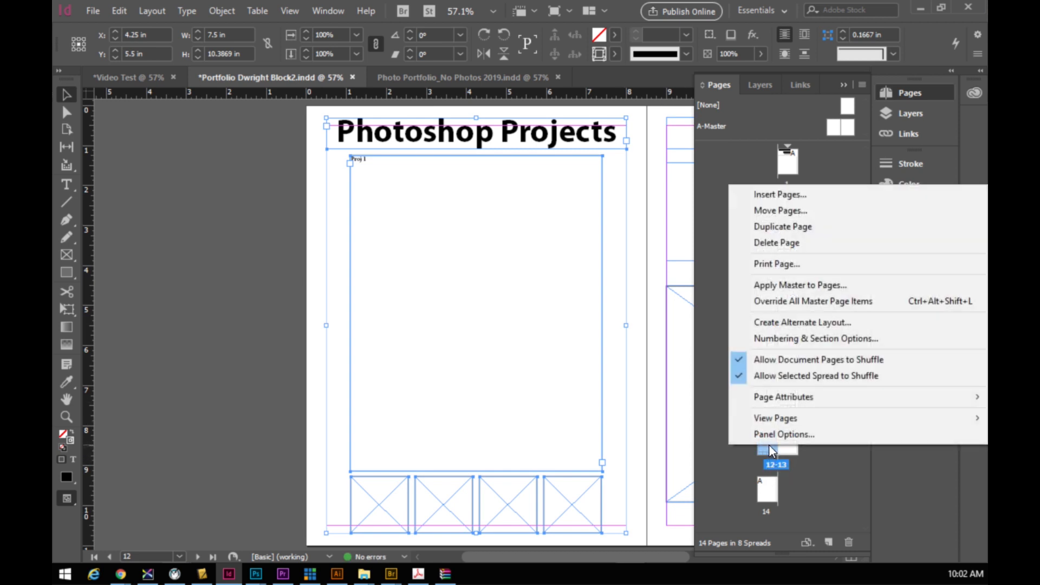
pyautogui.click(775, 228)
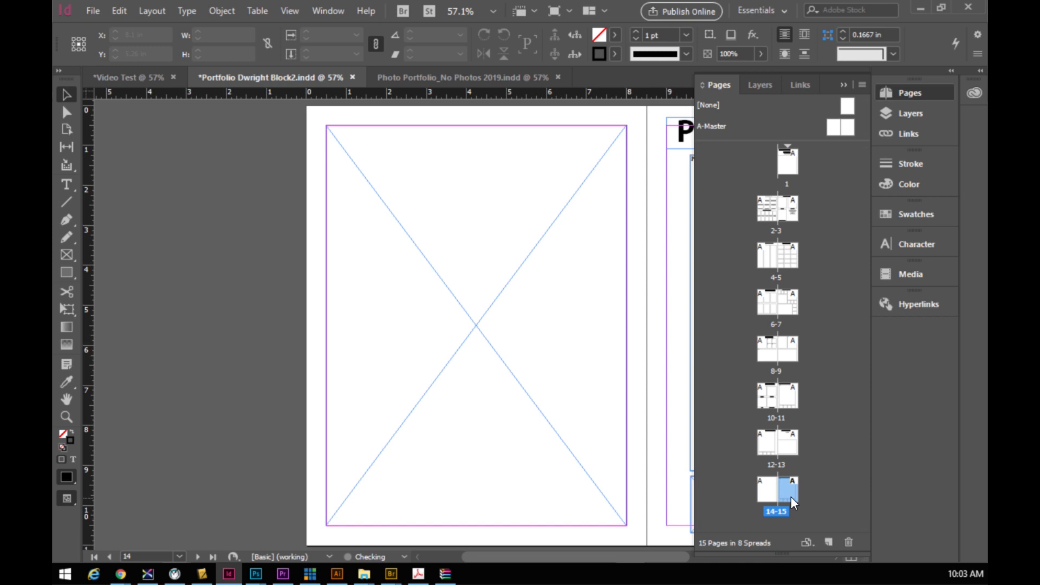
pyautogui.moveTo(789, 489); pyautogui.dragTo(786, 456)
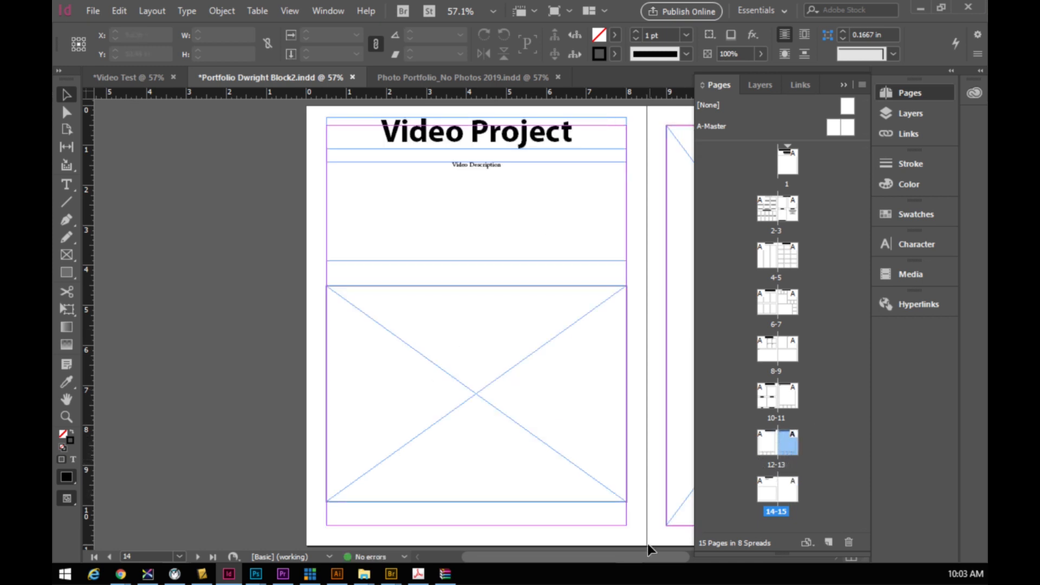
pyautogui.moveTo(643, 553); pyautogui.dragTo(687, 557)
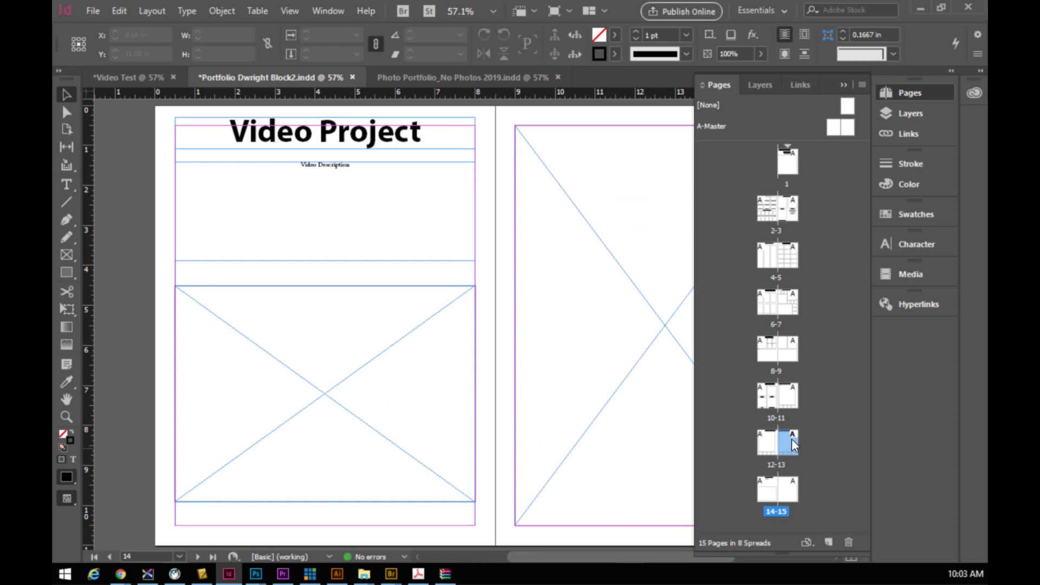
pyautogui.doubleClick(768, 440)
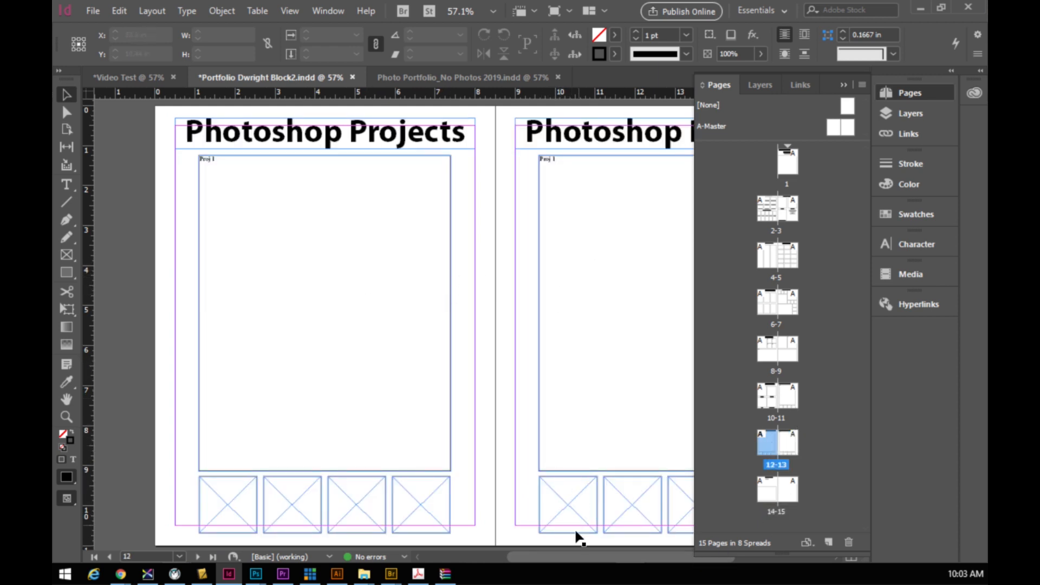
# - Change page 12's Proj 1 label to Proj 2 and page 13's to Movie Poster
pyautogui.moveTo(560, 556); pyautogui.dragTo(579, 557)
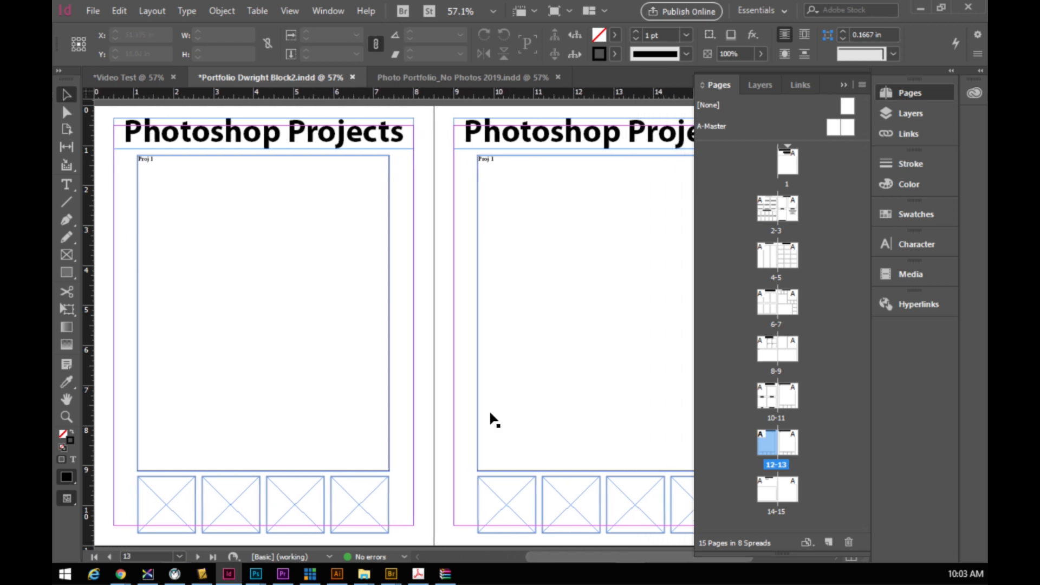
pyautogui.click(152, 159)
pyautogui.doubleClick(153, 159)
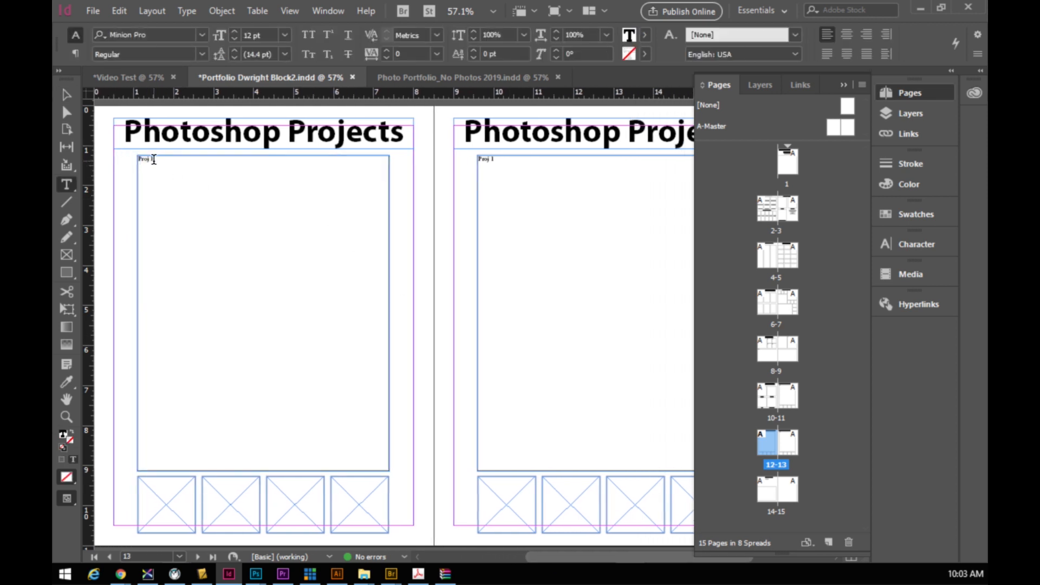
pyautogui.doubleClick(153, 159)
pyautogui.write('2')
pyautogui.moveTo(496, 161); pyautogui.dragTo(459, 161)
pyautogui.write('Movie Poster')
# - Look over the 2019 template document for reference, then return to the portfolio
pyautogui.click(416, 79)
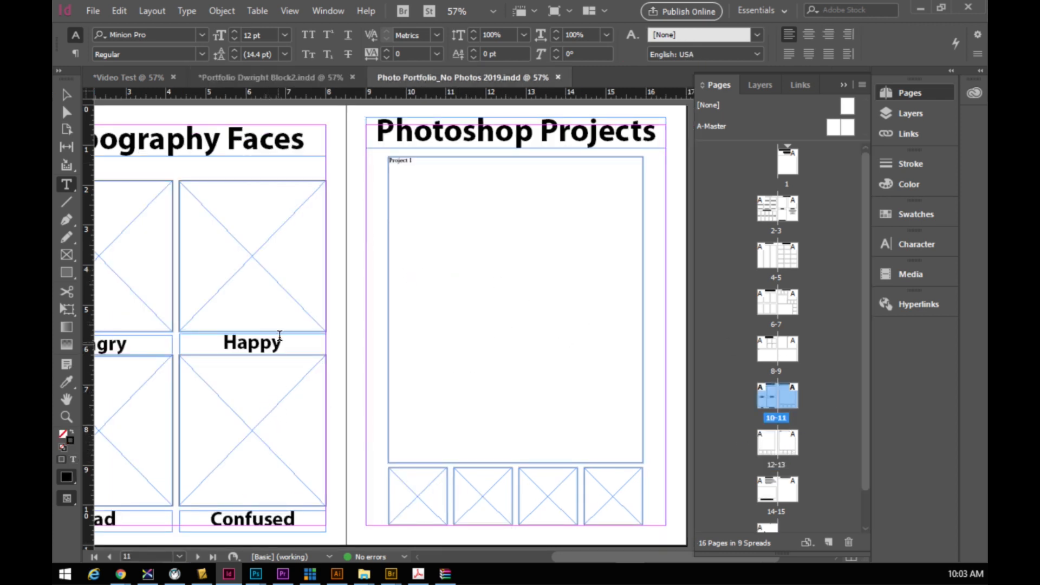
pyautogui.scroll(-3, 431, 314)
pyautogui.scroll(-5, 430, 314)
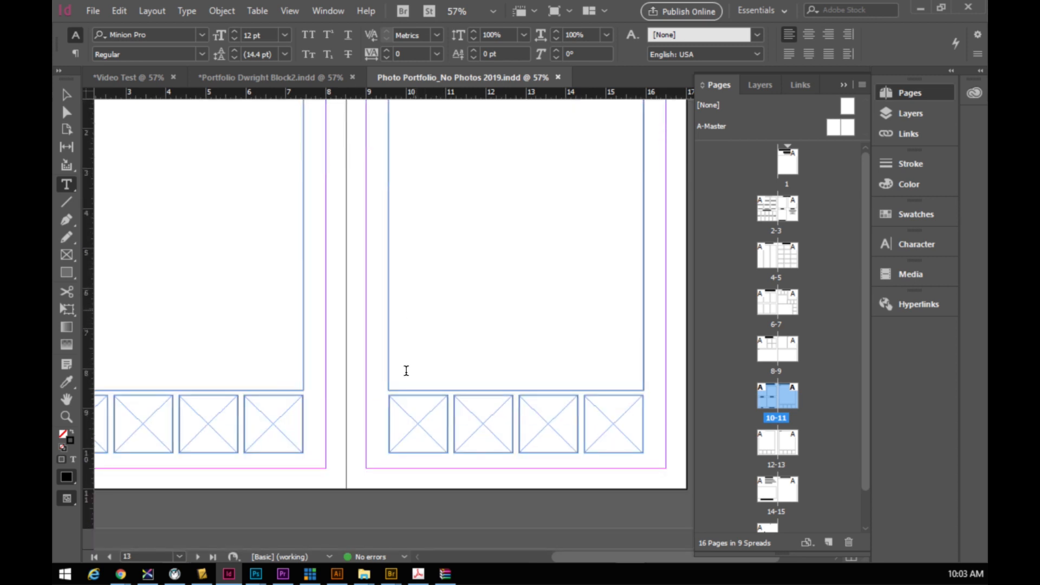
pyautogui.scroll(1, 408, 360)
pyautogui.moveTo(567, 557); pyautogui.dragTo(547, 557)
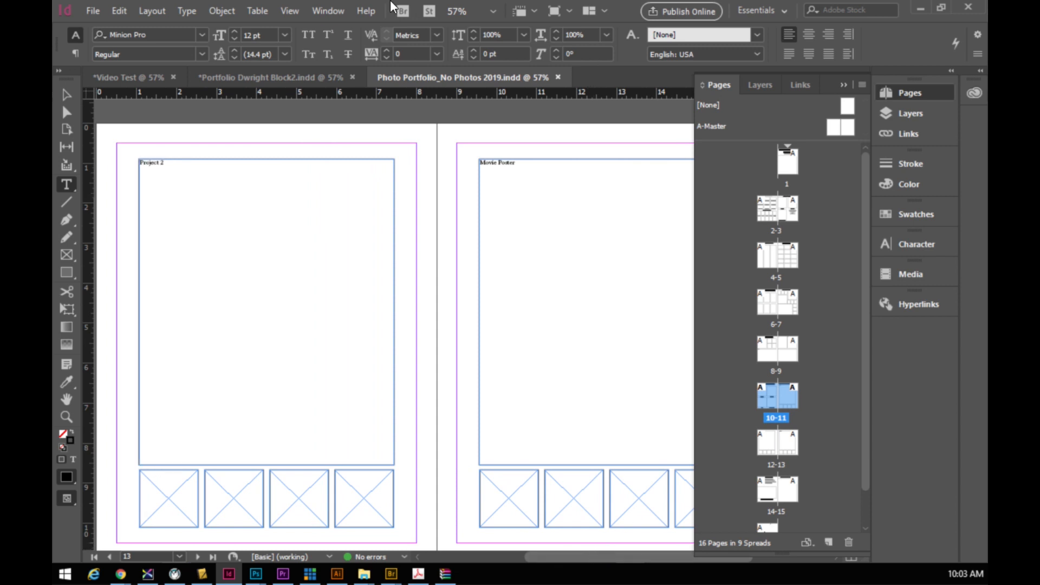
pyautogui.click(276, 82)
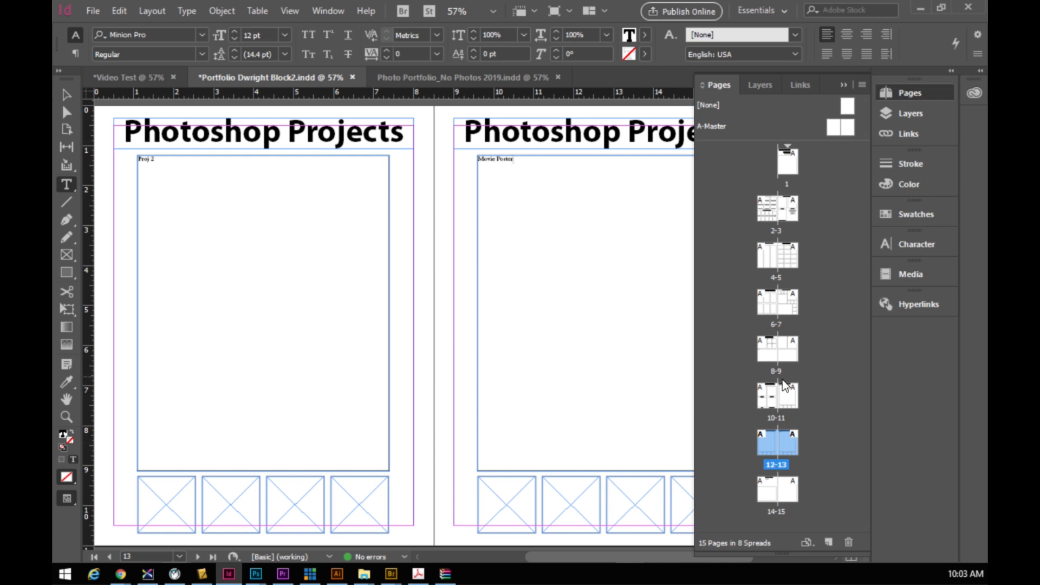
# - Delete the Photoshop Projects title frames from both pages 12 and 13
pyautogui.press('Escape')
pyautogui.click(206, 126)
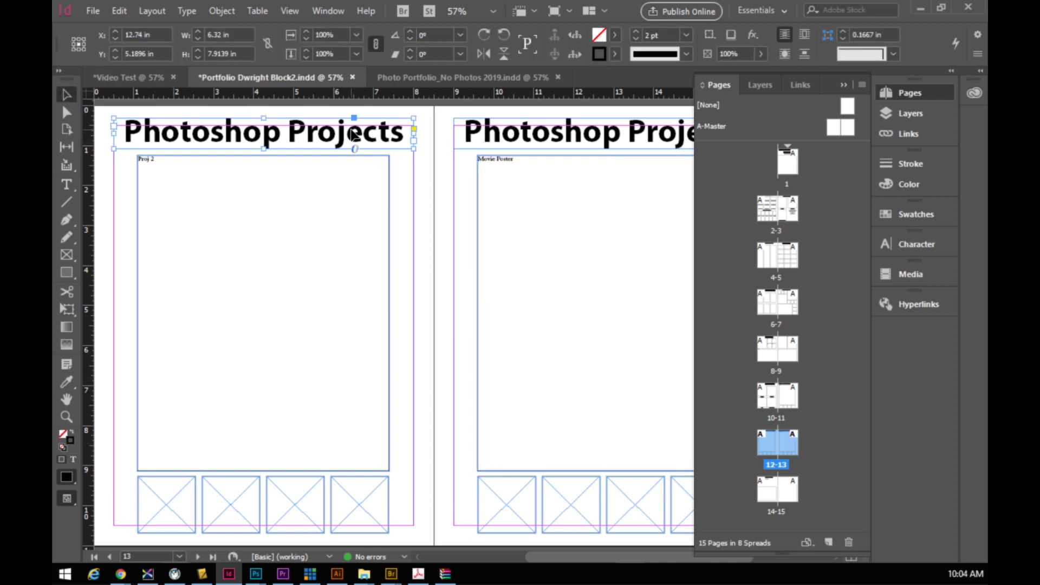
pyautogui.press('Delete')
pyautogui.click(458, 142)
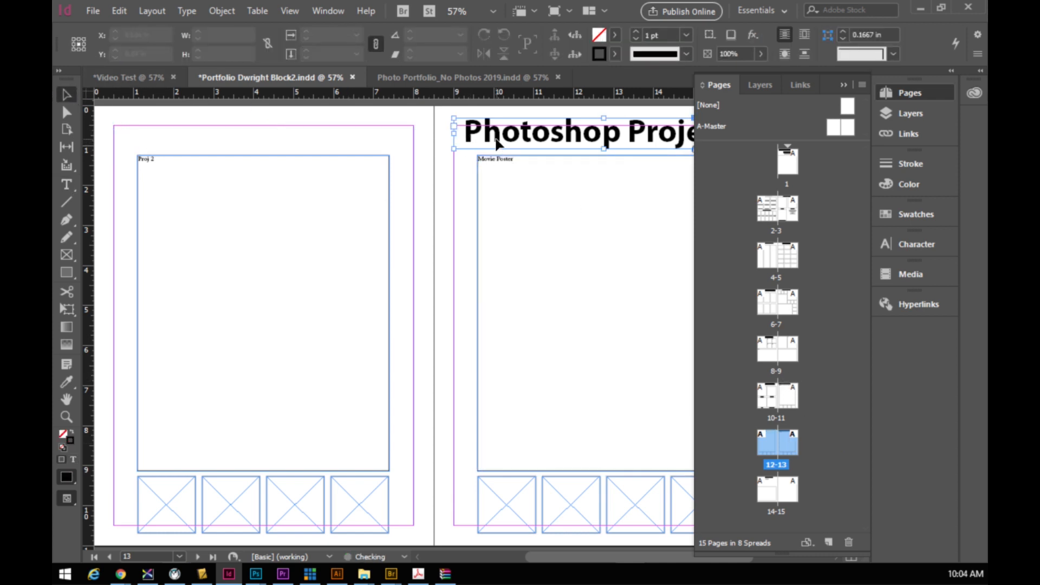
pyautogui.press('Delete')
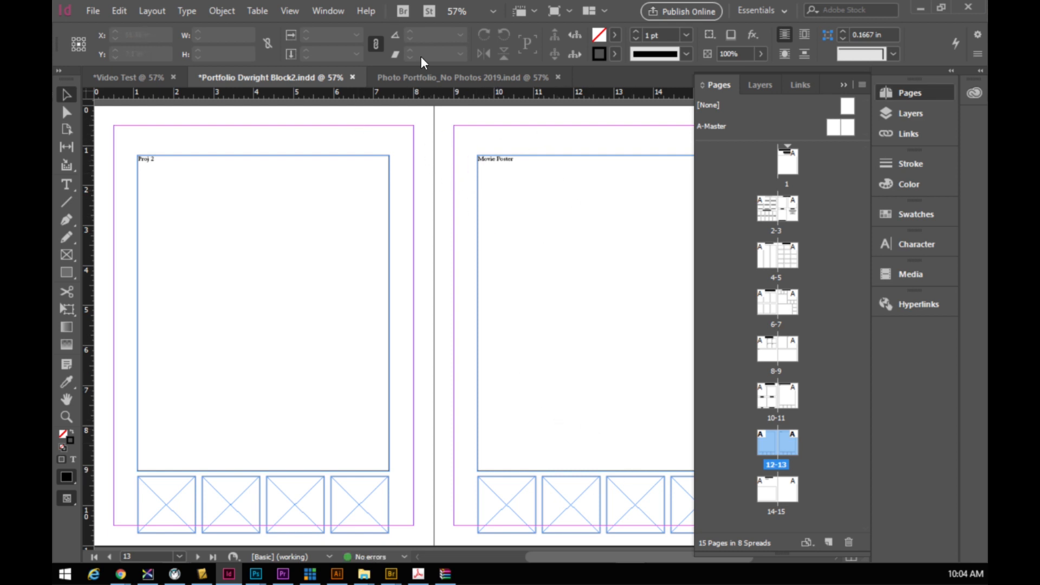
# - Scroll the 2019 template down to its Video Project spread
pyautogui.click(440, 77)
pyautogui.scroll(-10, 582, 336)
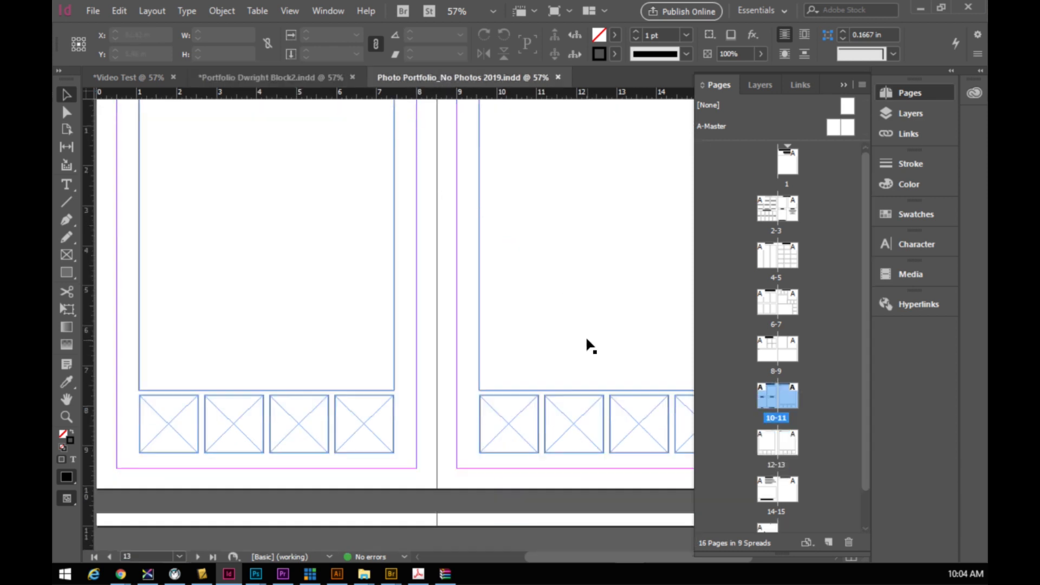
pyautogui.scroll(-3, 578, 331)
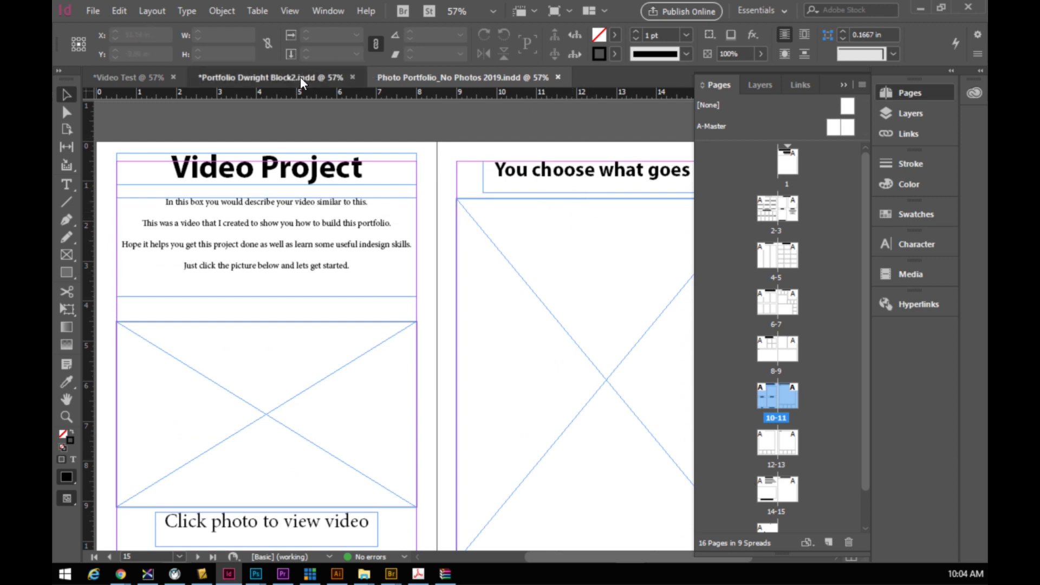
# - Shorten the video description frame and move the picture frame up, reducing its height
pyautogui.click(347, 77)
pyautogui.scroll(-6, 535, 421)
pyautogui.scroll(-8, 523, 428)
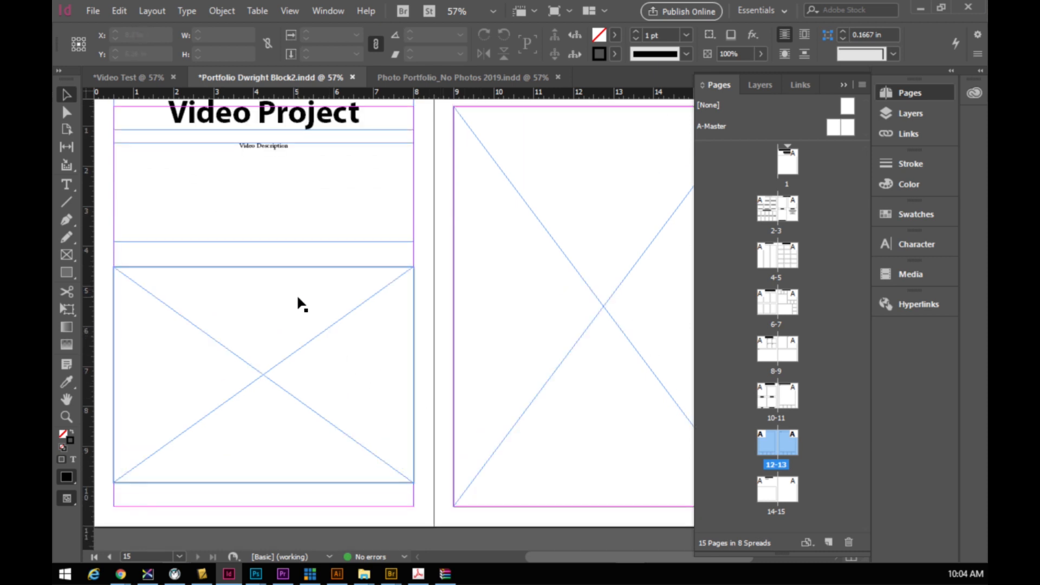
pyautogui.click(289, 194)
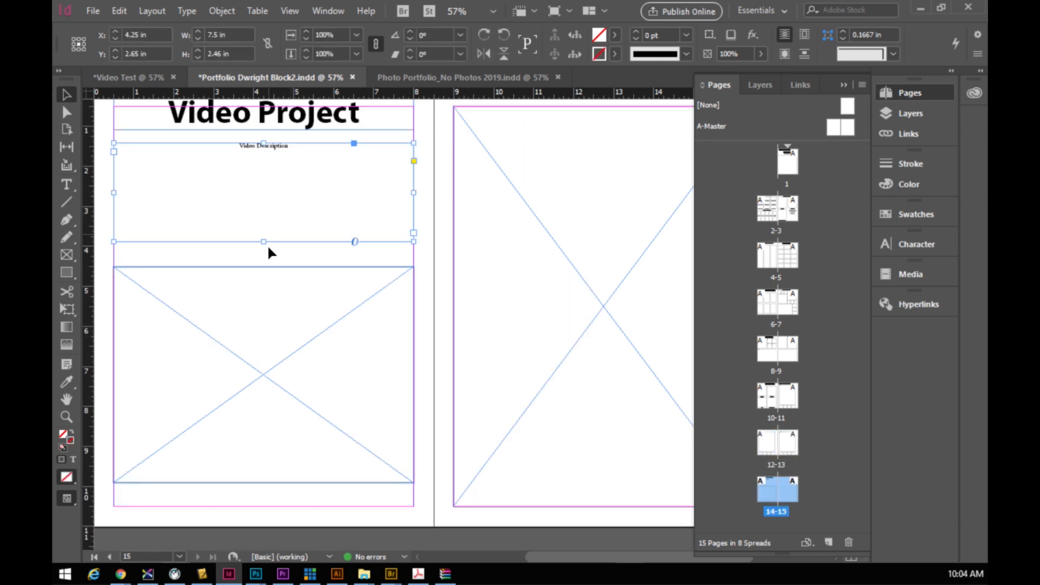
pyautogui.moveTo(262, 242)
pyautogui.mouseDown()
pyautogui.moveTo(258, 224)
pyautogui.moveTo(263, 237)
pyautogui.mouseUp()
pyautogui.click(261, 292)
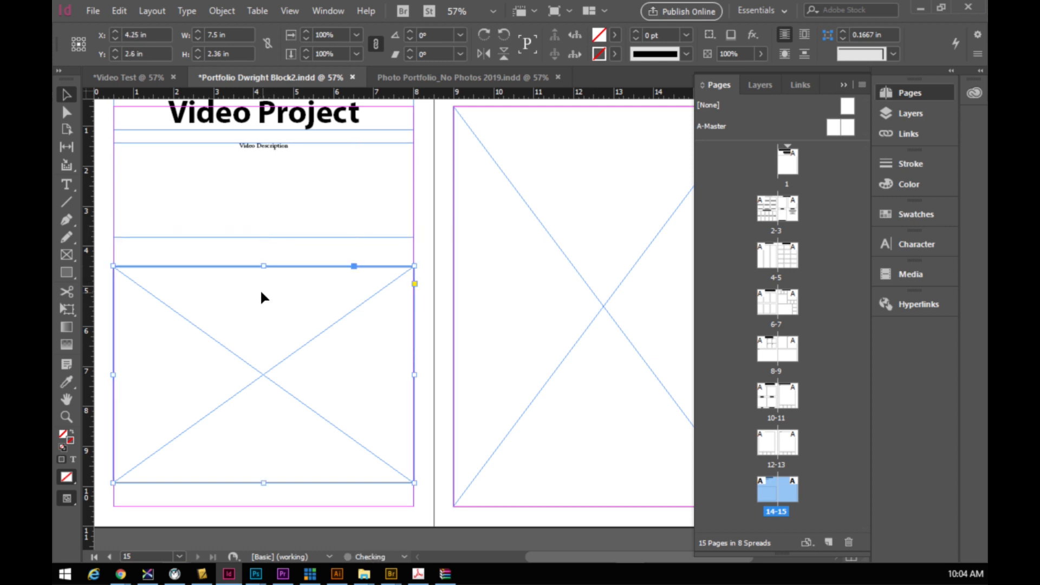
pyautogui.moveTo(262, 356); pyautogui.dragTo(257, 335)
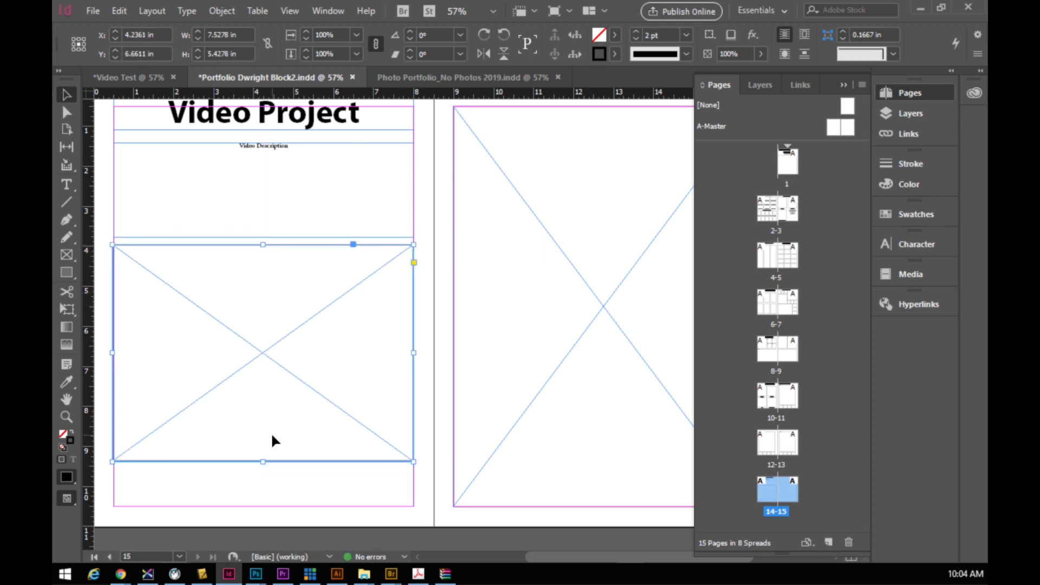
pyautogui.moveTo(263, 461); pyautogui.dragTo(265, 409)
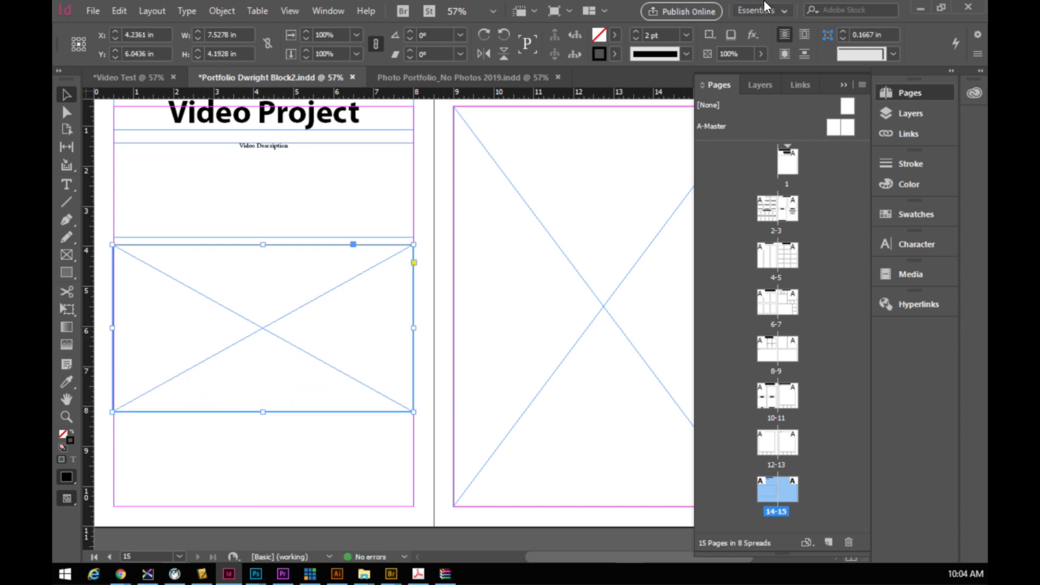
# - Copy the 'Click photo to view video' caption from the template and place it below the picture frame
pyautogui.click(444, 80)
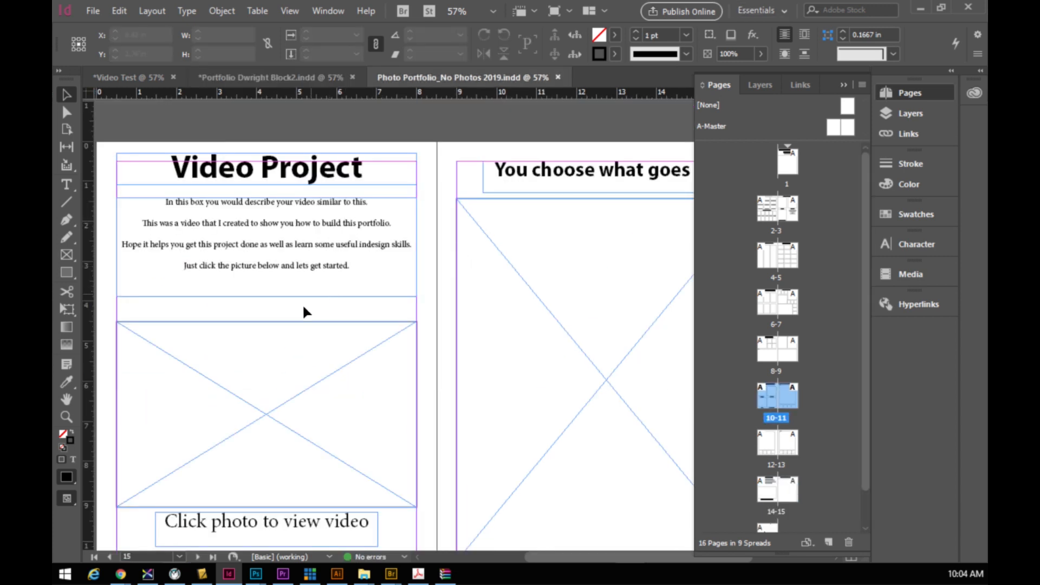
pyautogui.scroll(-3, 304, 311)
pyautogui.click(309, 387)
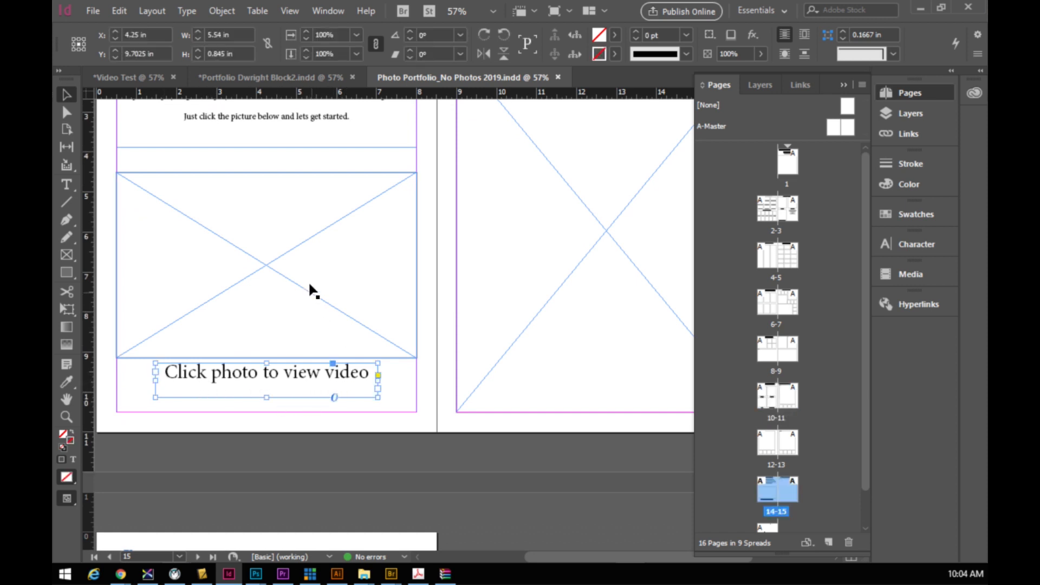
pyautogui.click(310, 80)
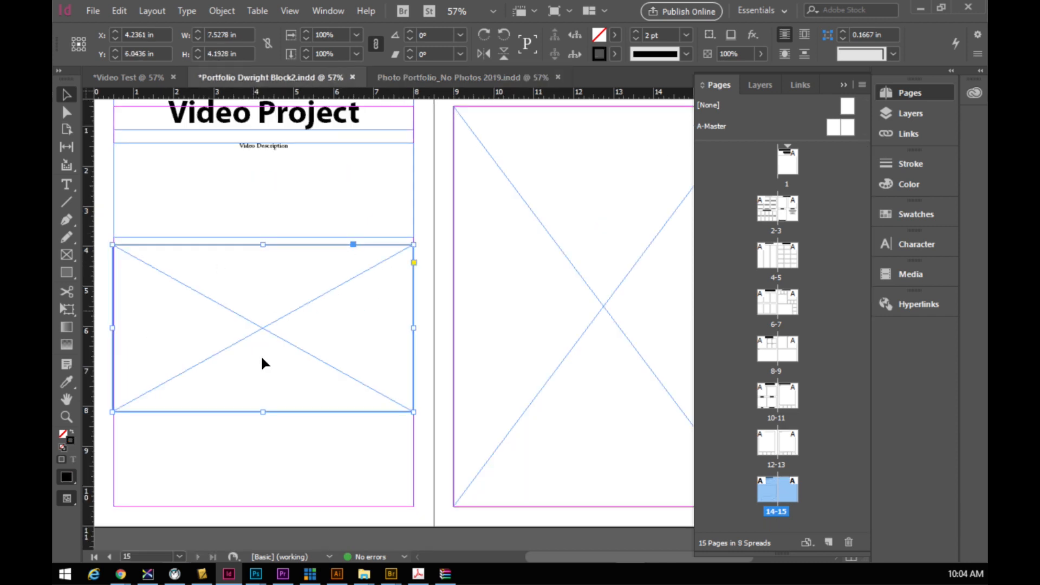
pyautogui.hotkey('ctrl', 'v')
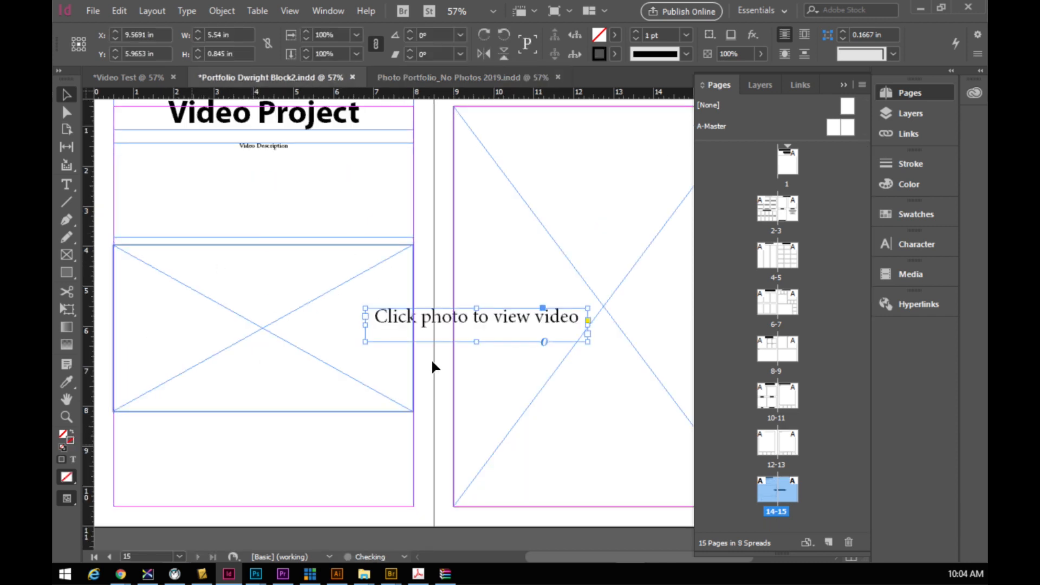
pyautogui.moveTo(475, 318); pyautogui.dragTo(264, 433)
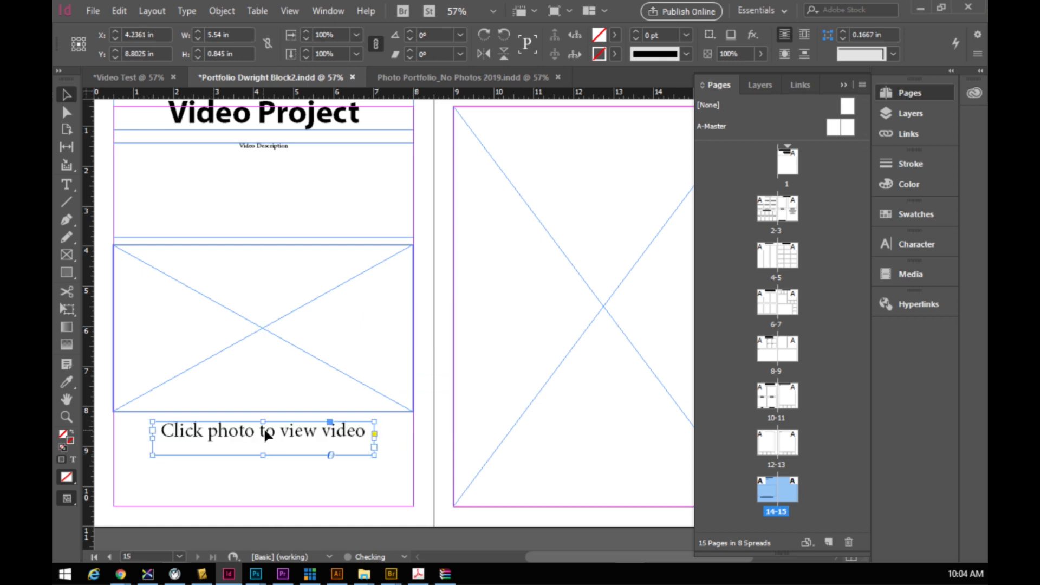
pyautogui.click(311, 286)
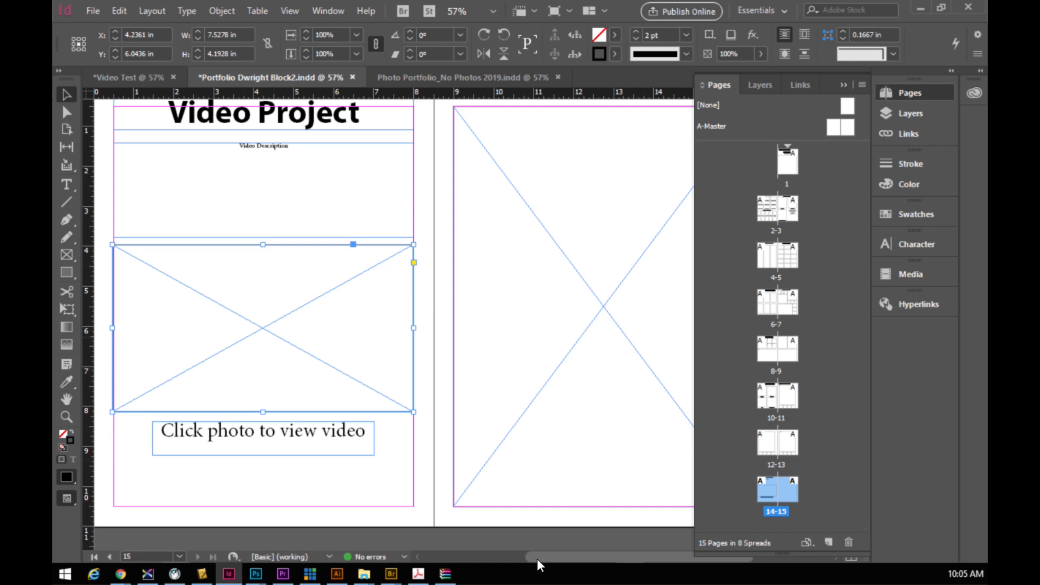
# - Add a new blank page 16 after page 15
pyautogui.moveTo(538, 556); pyautogui.dragTo(560, 561)
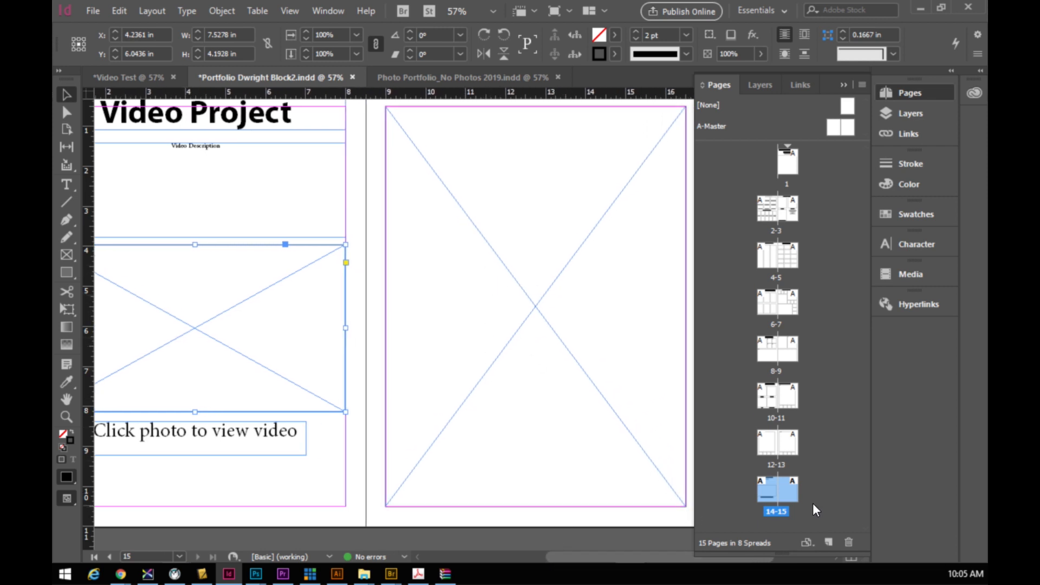
pyautogui.doubleClick(788, 495)
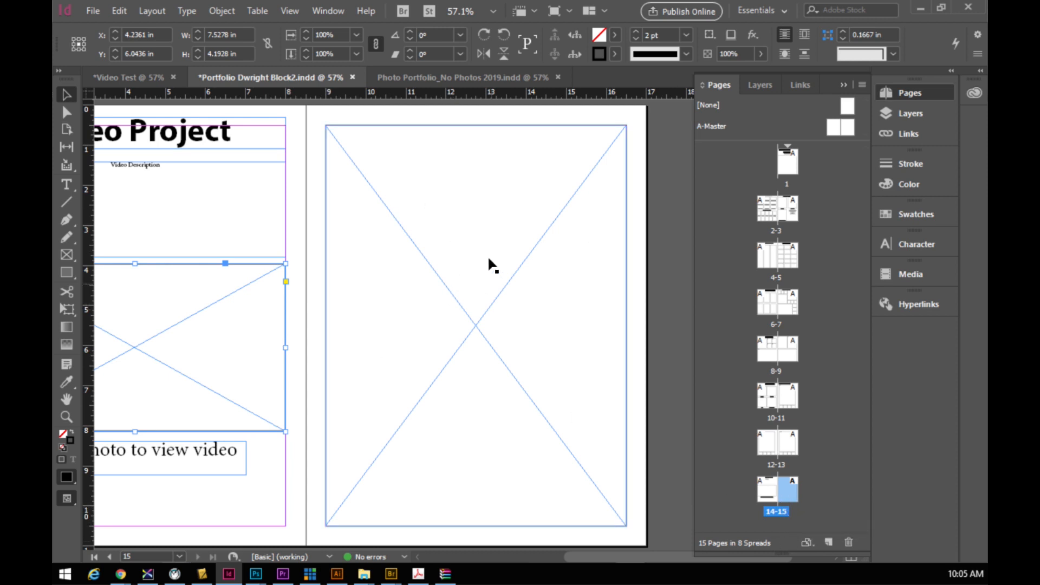
pyautogui.click(828, 542)
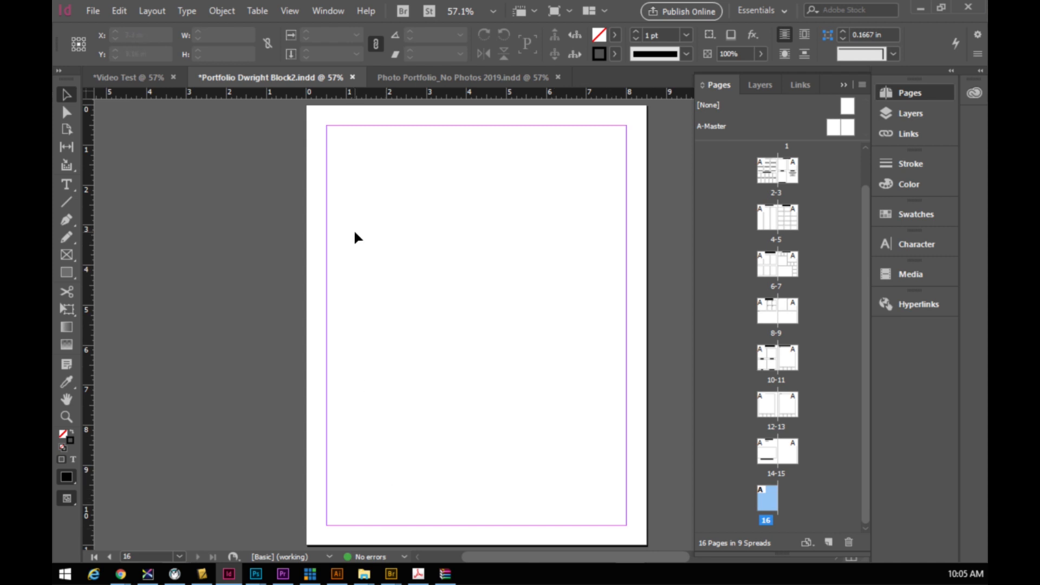
# - Place Photo marking guide.pdf from the photography folder onto page 16
pyautogui.click(89, 11)
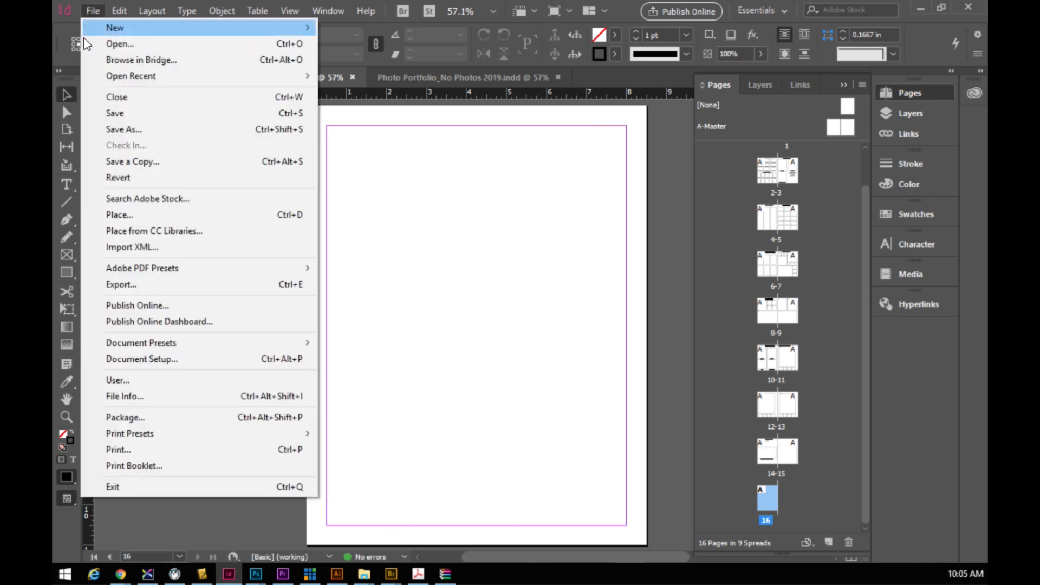
pyautogui.click(113, 215)
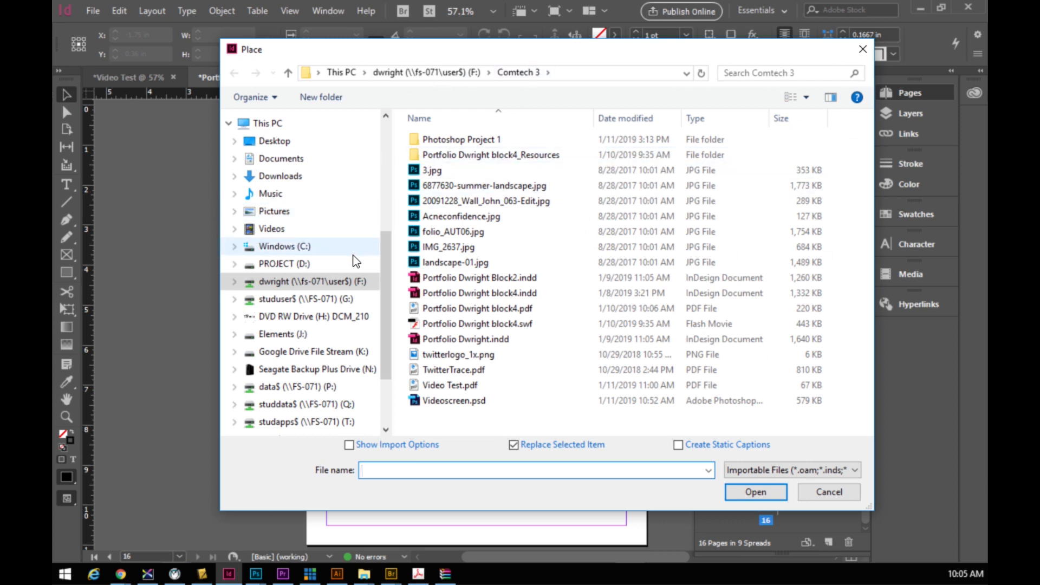
pyautogui.click(301, 265)
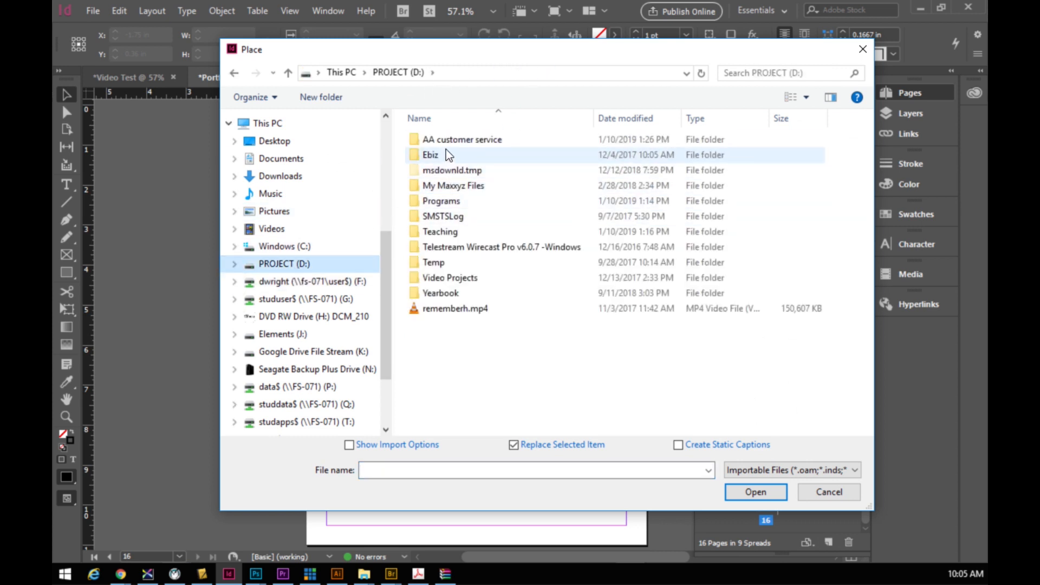
pyautogui.doubleClick(432, 231)
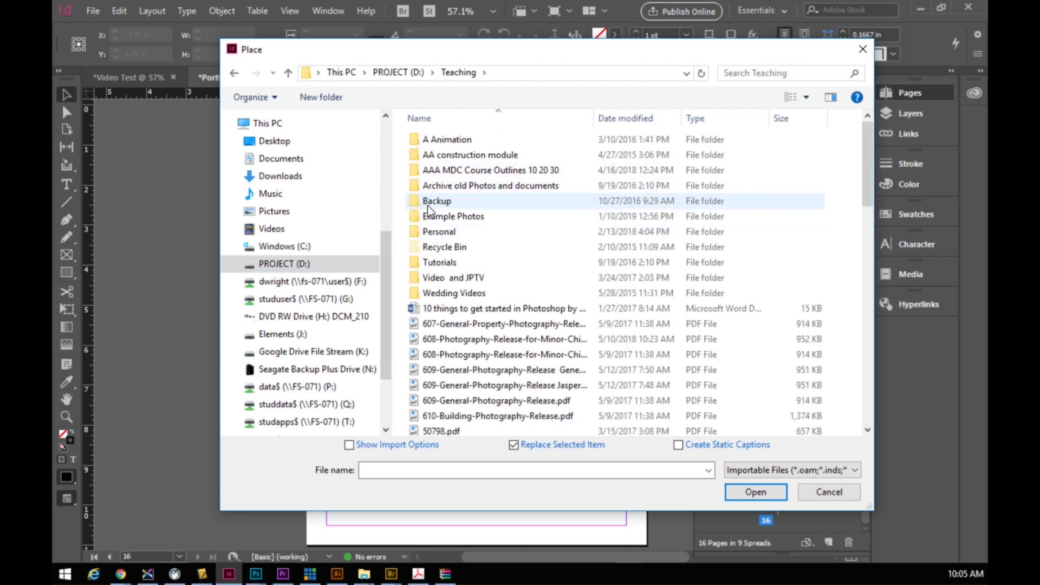
pyautogui.click(418, 177)
pyautogui.doubleClick(418, 177)
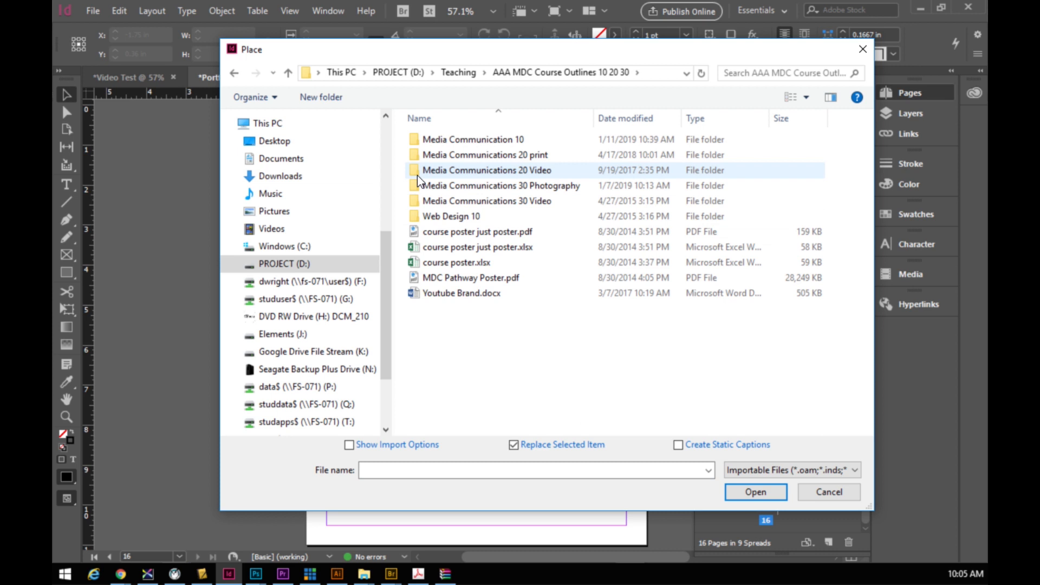
pyautogui.doubleClick(420, 145)
pyautogui.doubleClick(418, 247)
pyautogui.scroll(-6, 474, 304)
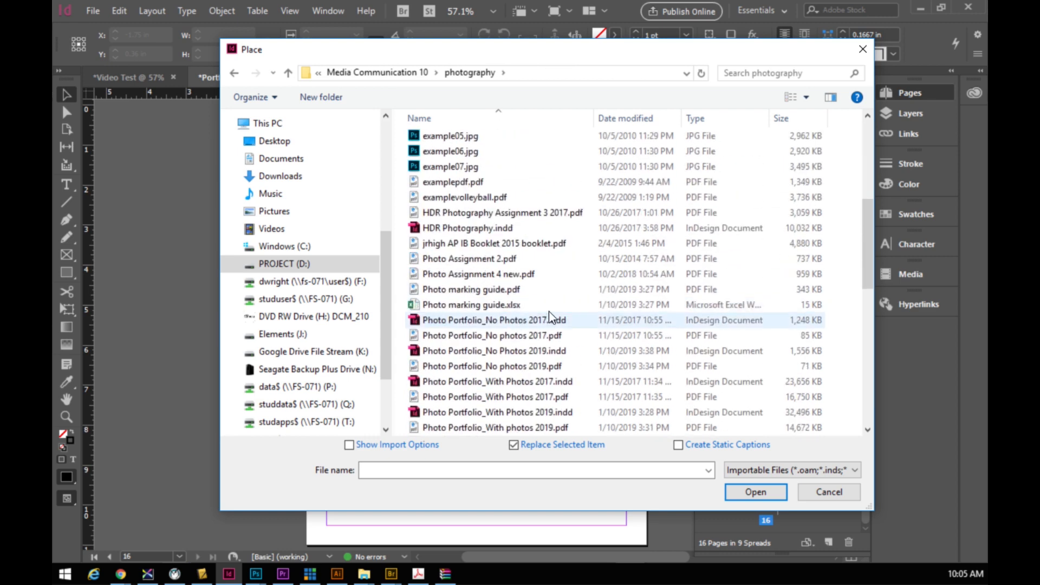
pyautogui.doubleClick(433, 291)
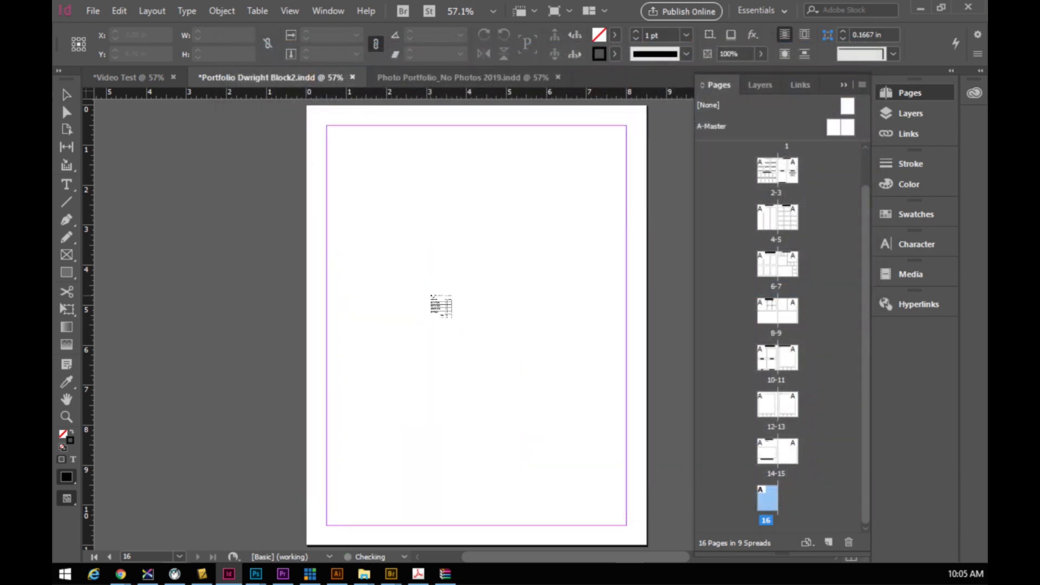
pyautogui.click(327, 127)
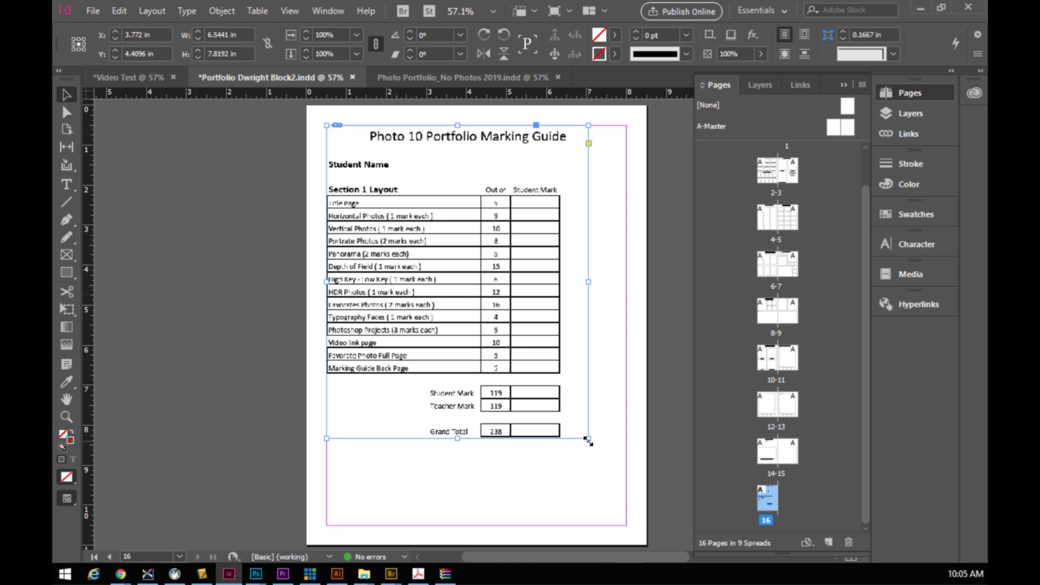
# - Enlarge the marking guide frame and fill it proportionally with the PDF
pyautogui.moveTo(588, 439); pyautogui.dragTo(617, 484)
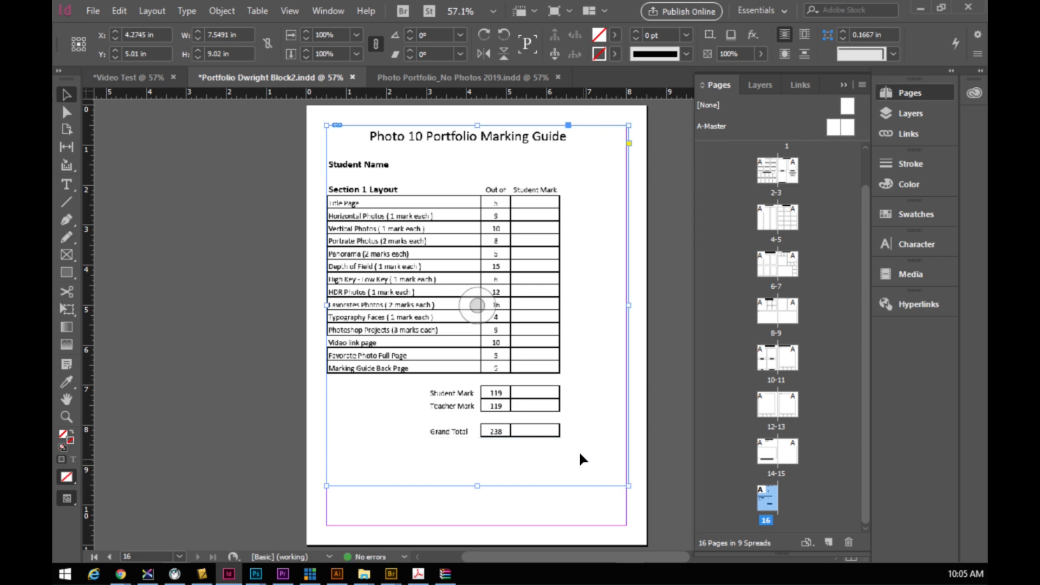
pyautogui.rightClick(590, 310)
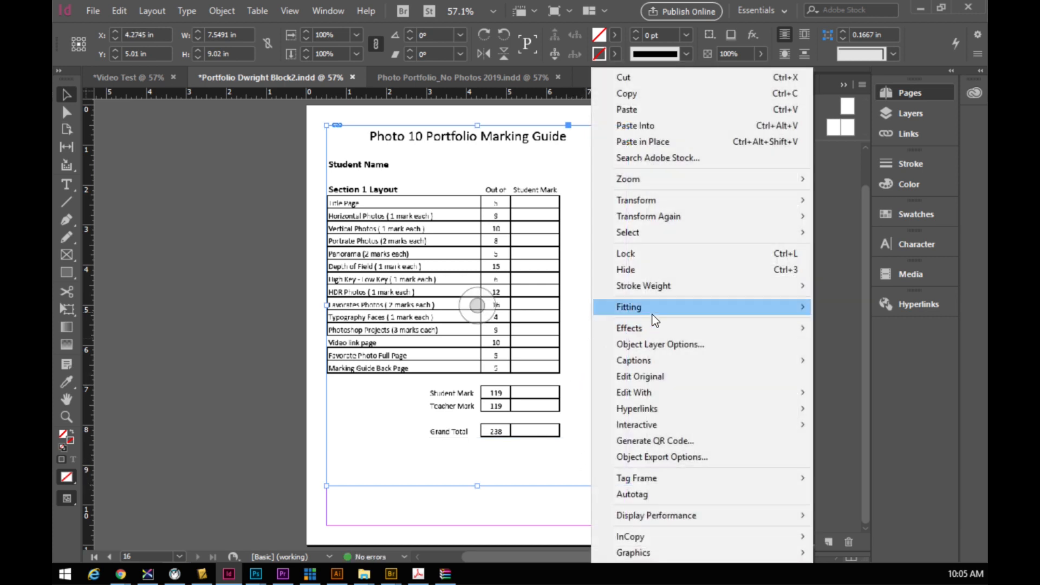
pyautogui.moveTo(651, 310)
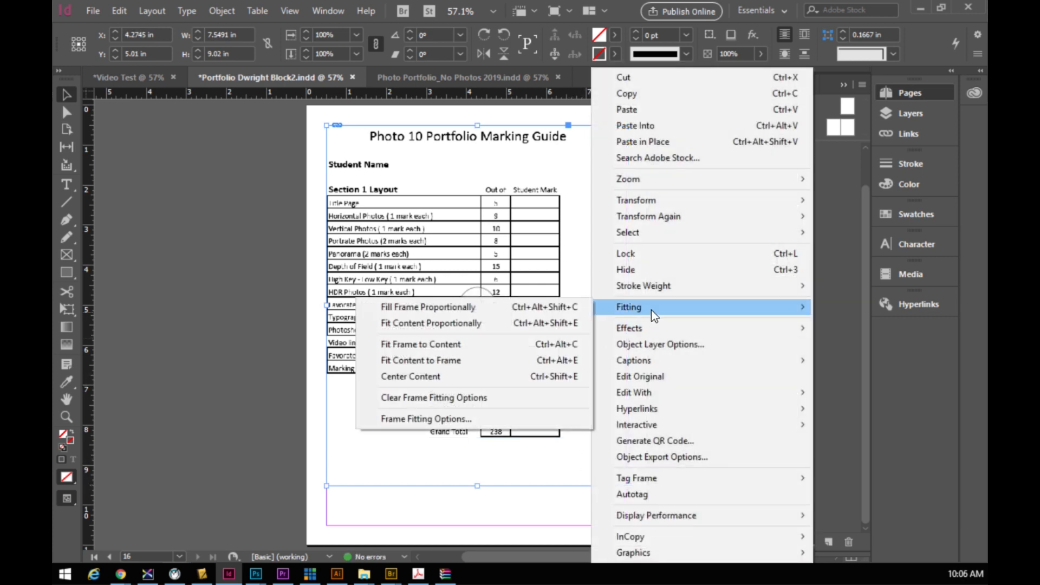
pyautogui.click(415, 308)
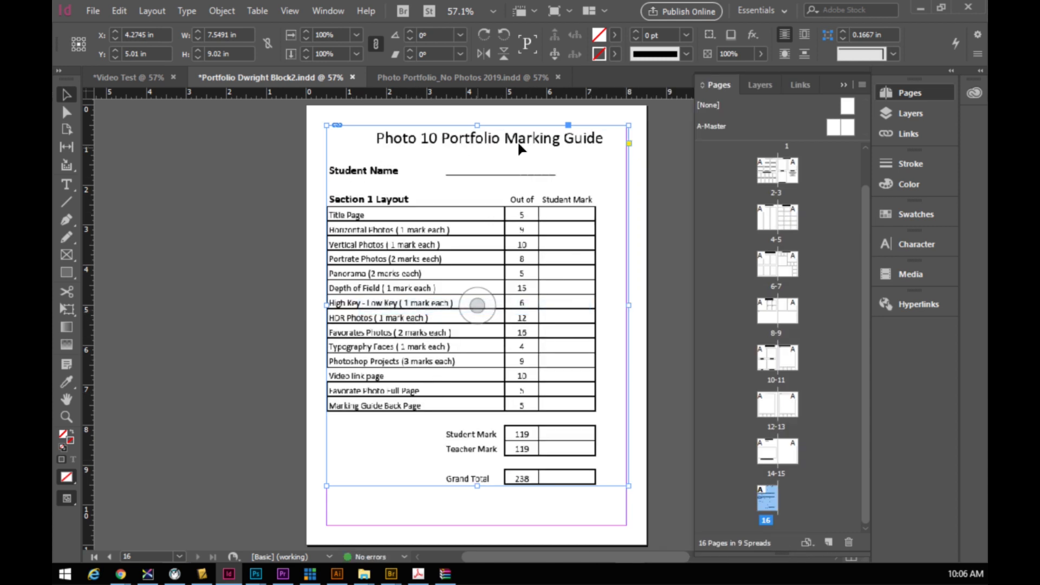